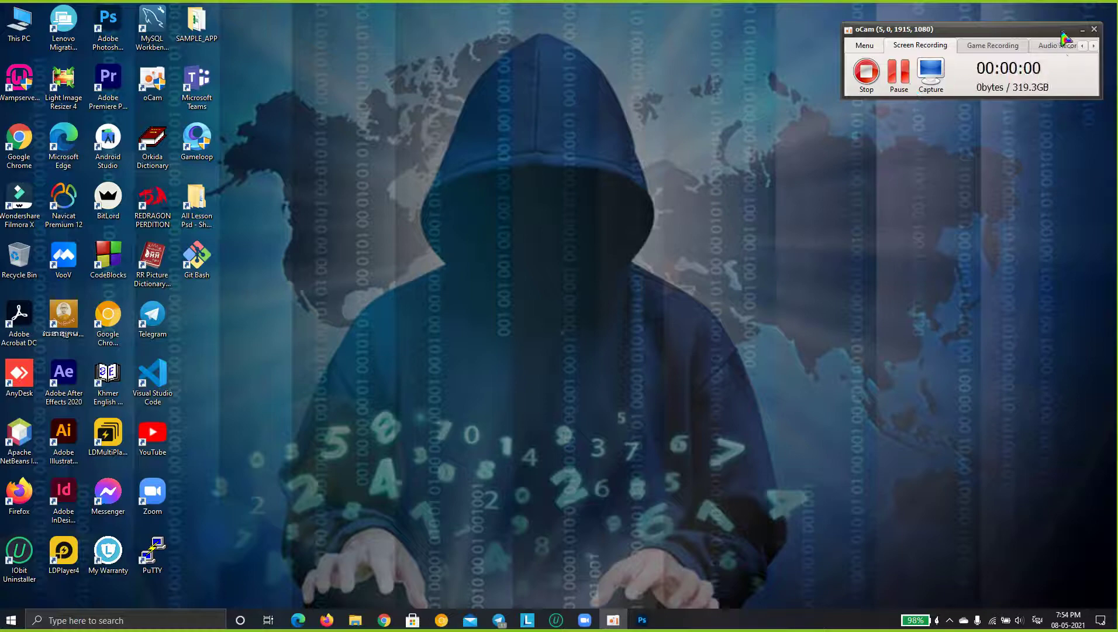
Start the recording, refresh the desktop and open the All Lesson Psd folder
{"action": "left_click", "coordinate": [1083, 29]}
{"action": "right_click", "coordinate": [527, 325]}
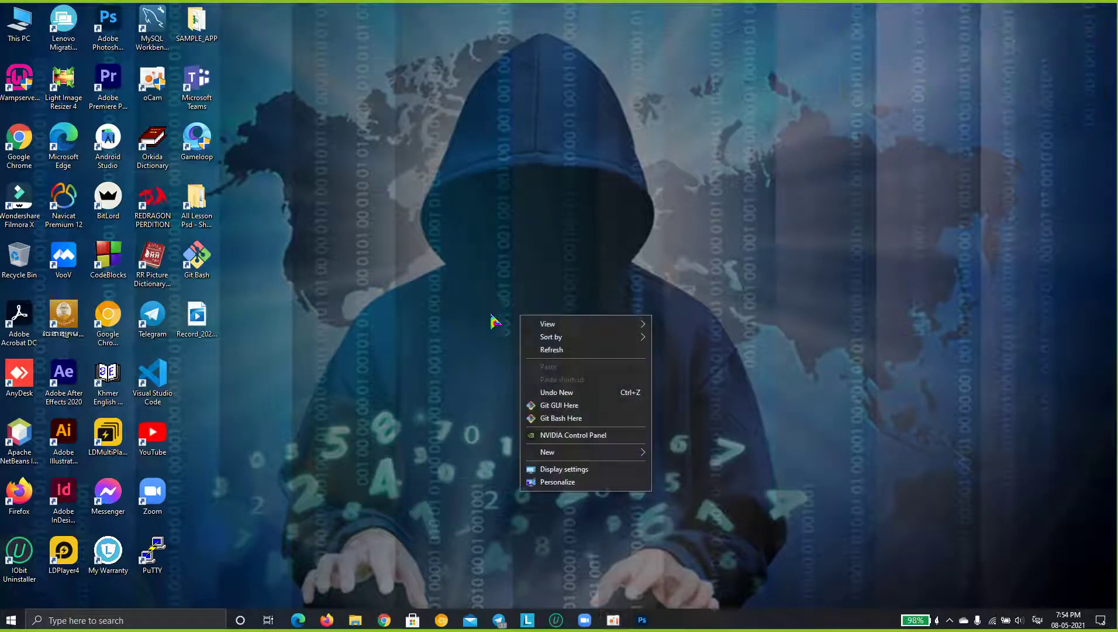
{"action": "left_click", "coordinate": [579, 352]}
{"action": "left_click", "coordinate": [194, 202]}
{"action": "double_click", "coordinate": [195, 202]}
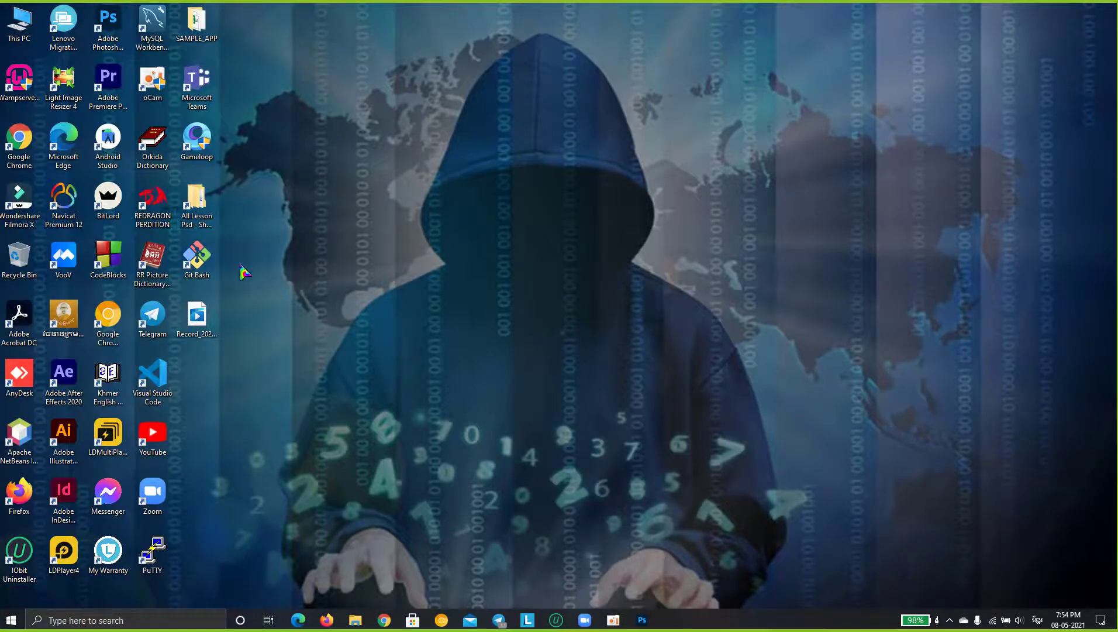
{"action": "left_click", "coordinate": [1104, 6]}
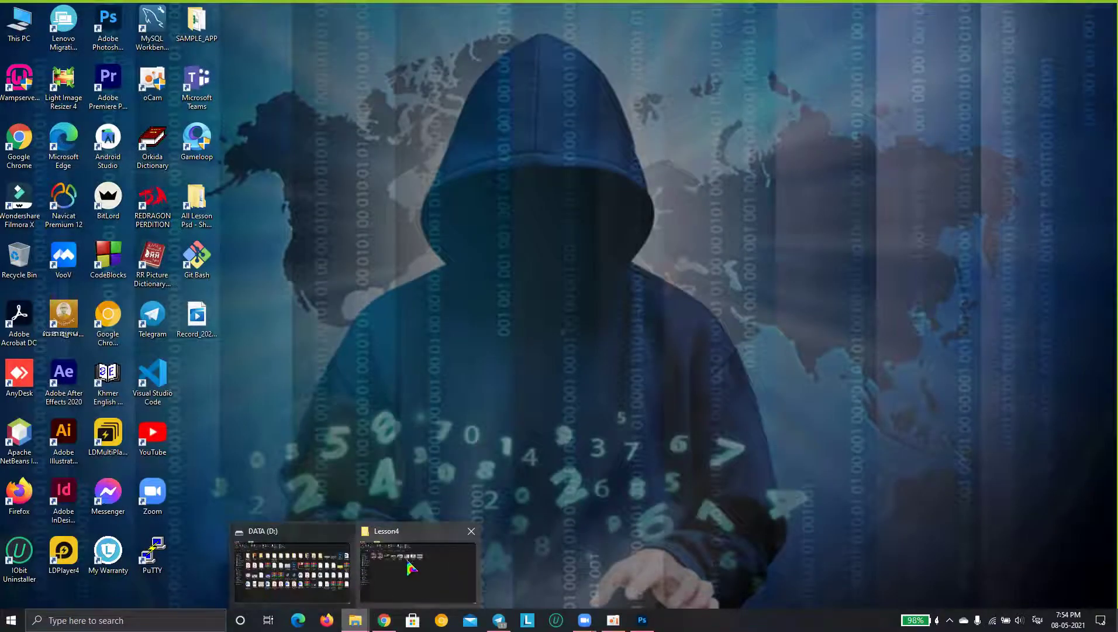
Bring up the Lesson4 folder and preview the finished poster 4.jpg
{"action": "left_click", "coordinate": [345, 530]}
{"action": "left_click", "coordinate": [342, 576]}
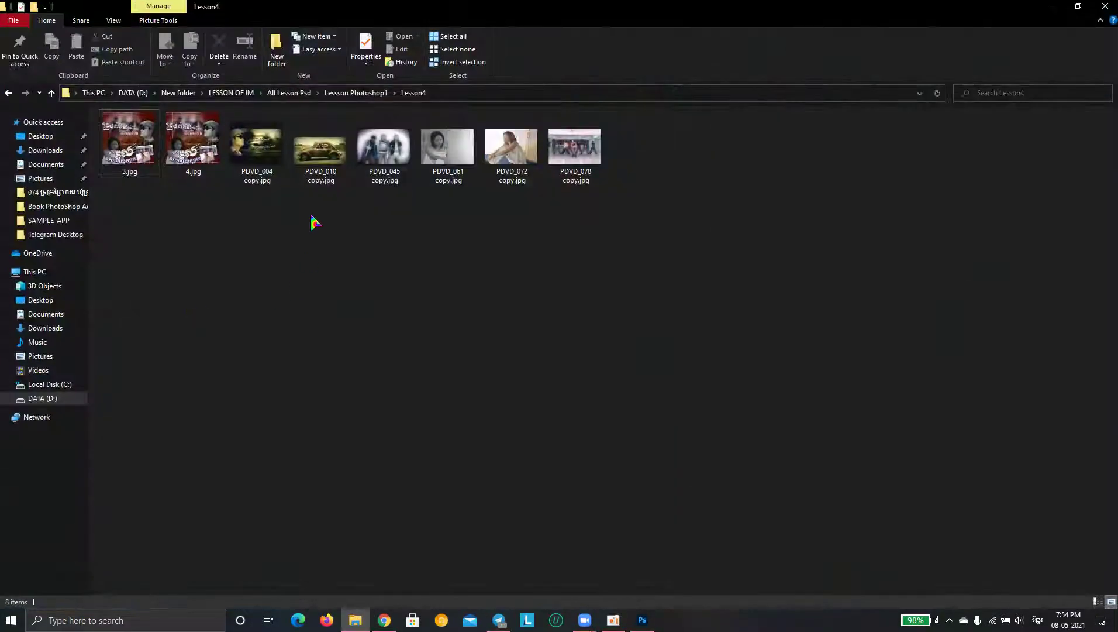
{"action": "left_click", "coordinate": [192, 155]}
{"action": "key", "text": "Return"}
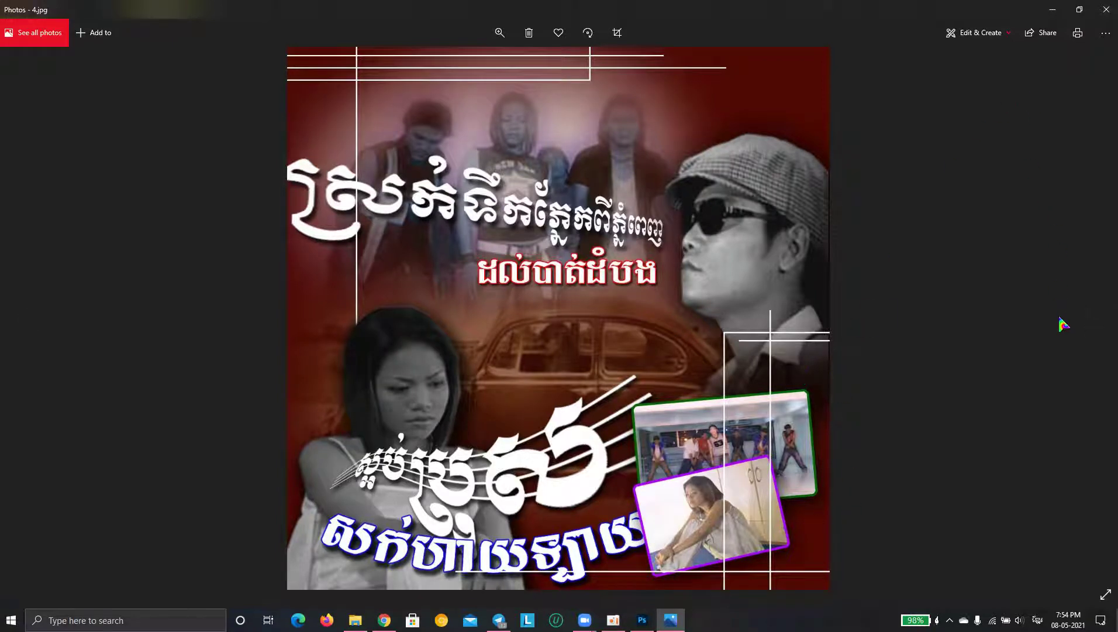
{"action": "left_click", "coordinate": [1106, 10]}
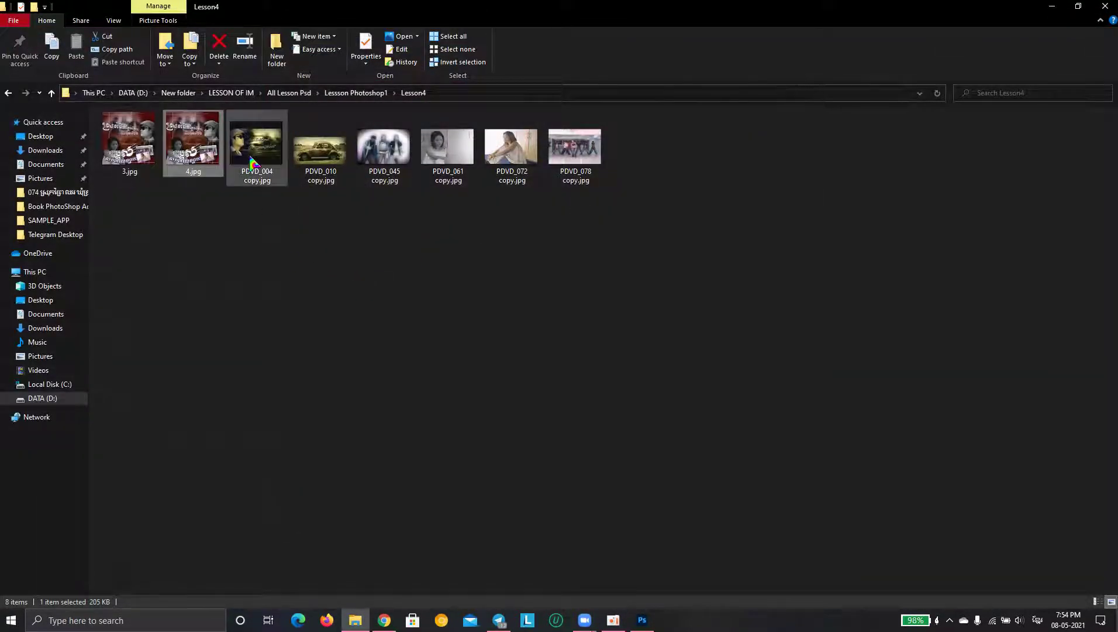
Preview the capped-man photo PDVD_004 copy.jpg, then reselect 4.jpg
{"action": "key", "text": "Right"}
{"action": "key", "text": "Right"}
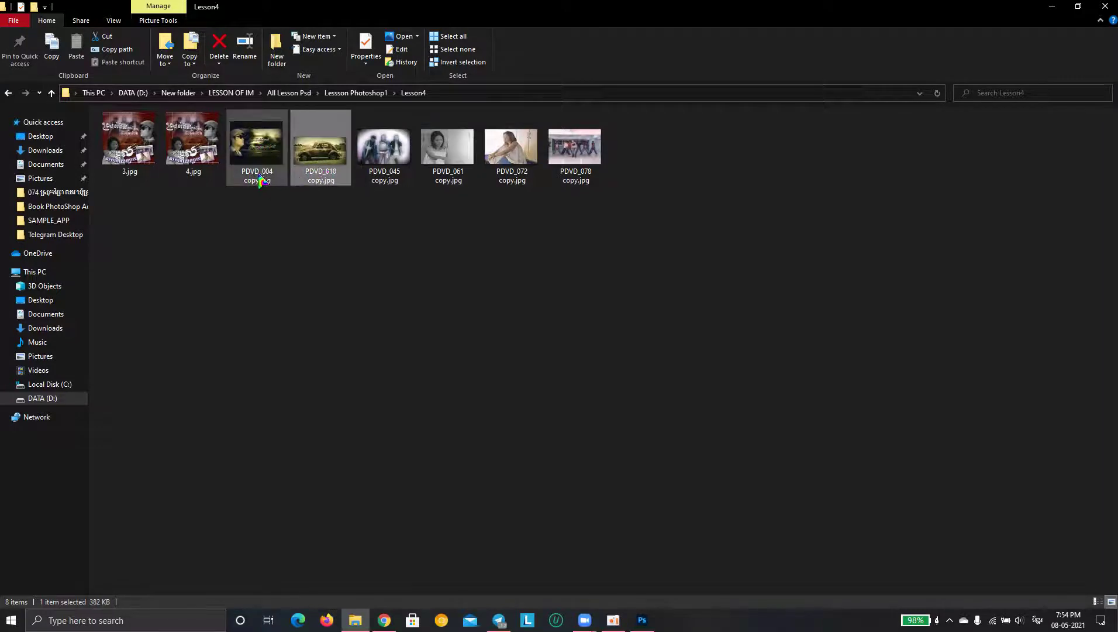
{"action": "mouse_move", "coordinate": [257, 149]}
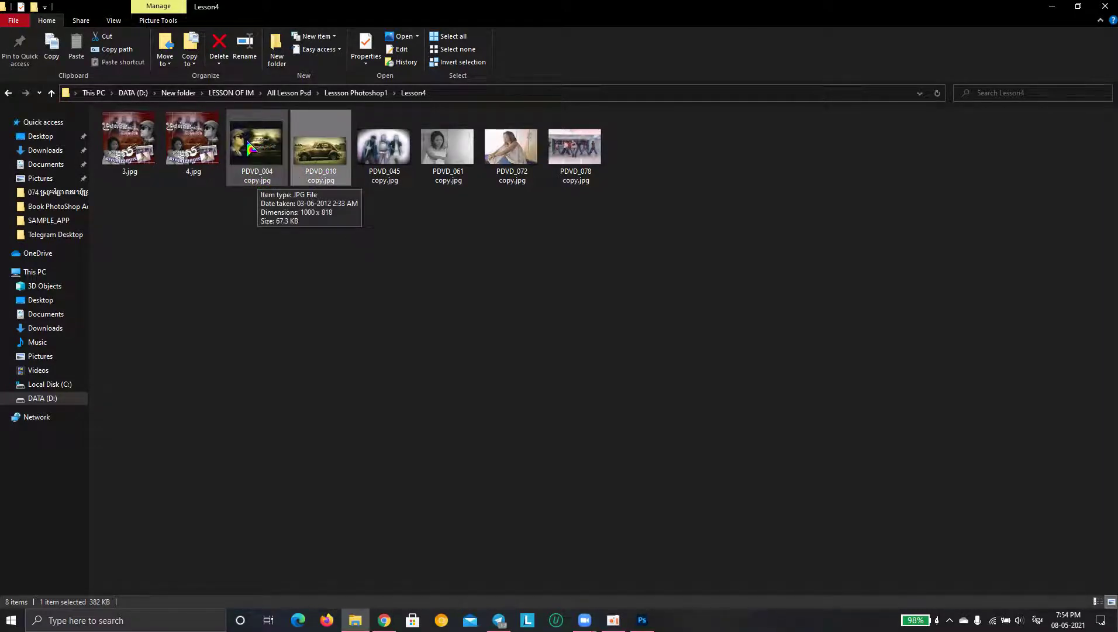
{"action": "double_click", "coordinate": [248, 146]}
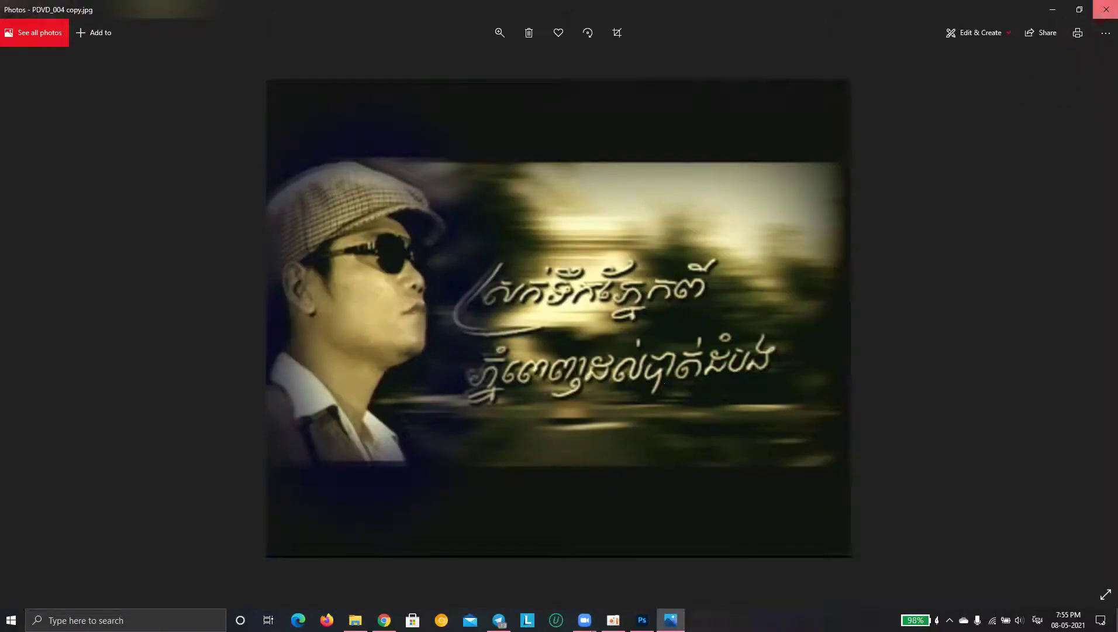
{"action": "left_click", "coordinate": [1105, 10]}
{"action": "left_click", "coordinate": [200, 157]}
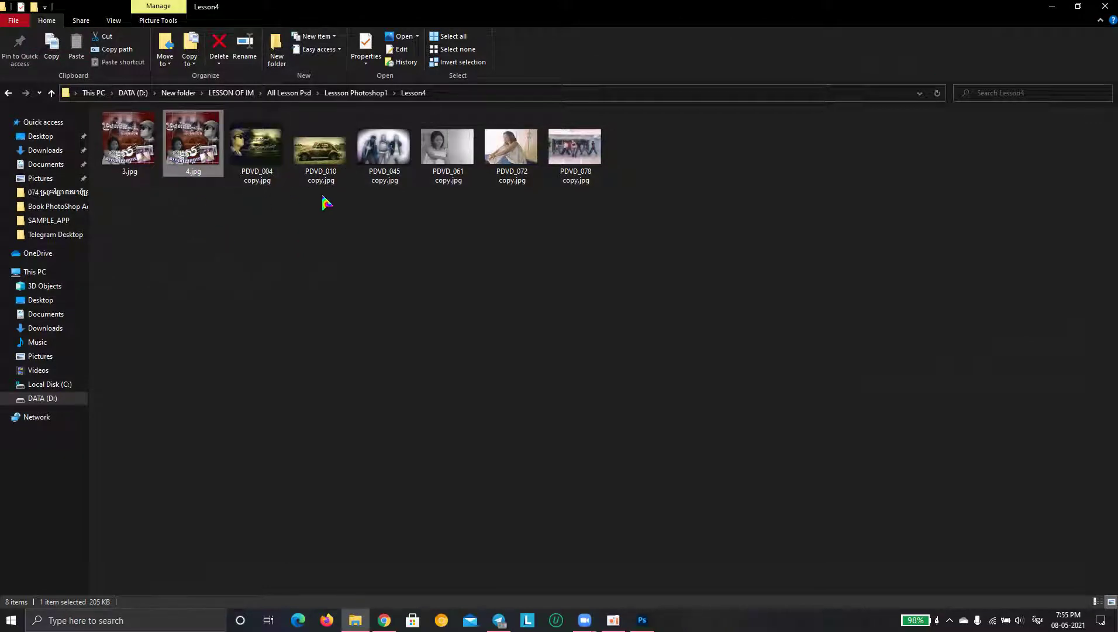
Multi-select 4.jpg and the six PDVD copy photos and drag them to Photoshop
{"action": "left_click", "coordinate": [386, 154]}
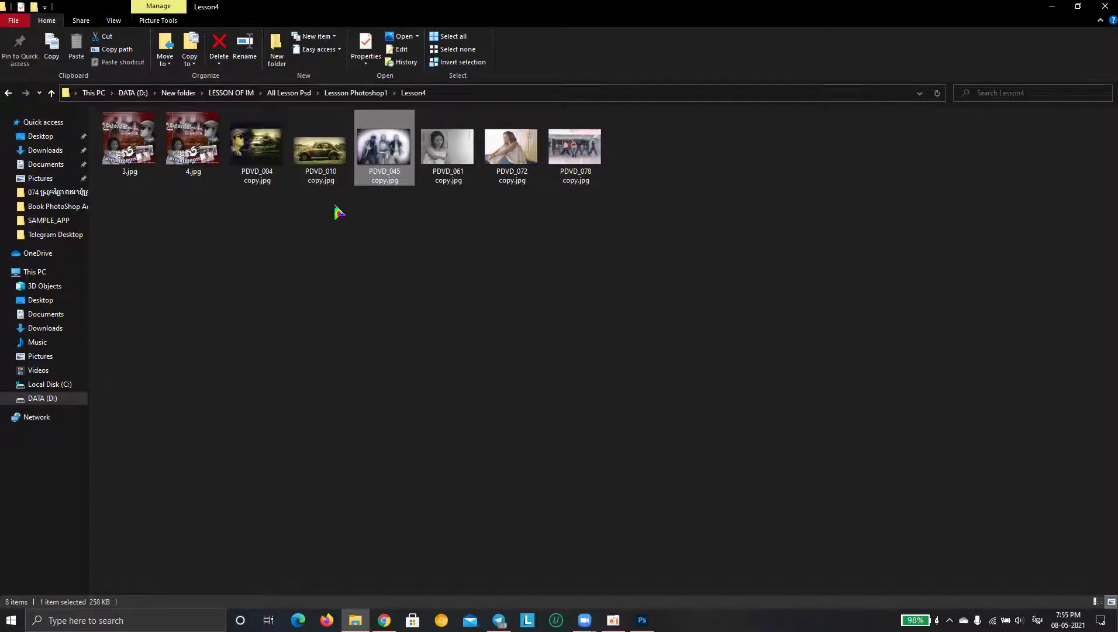
{"action": "left_click", "coordinate": [193, 154]}
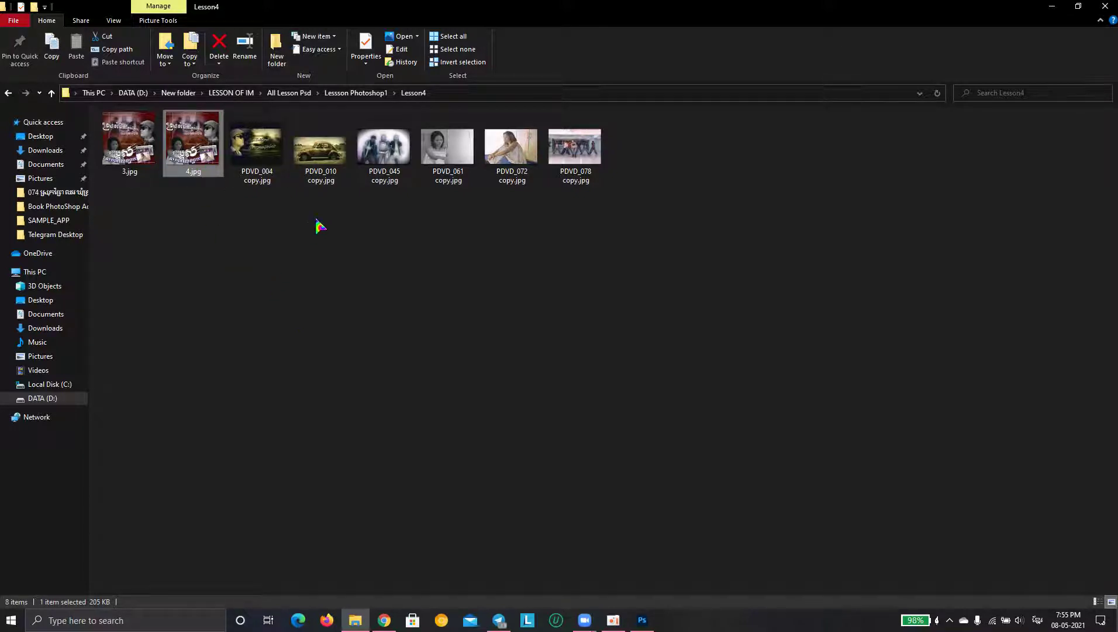
{"action": "left_click", "coordinate": [259, 151]}
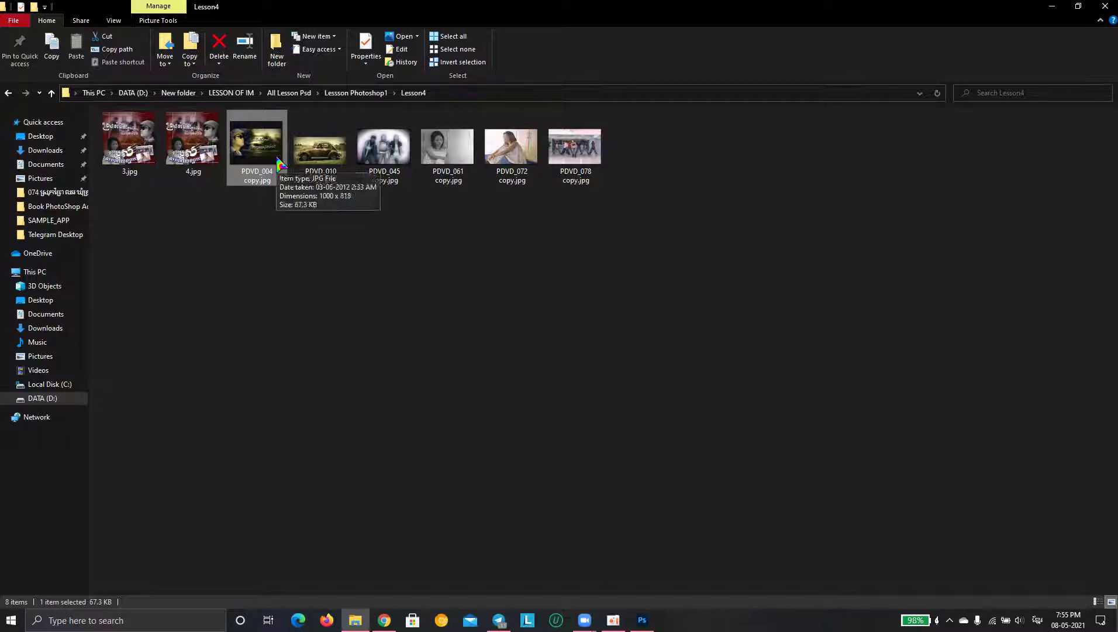
{"action": "left_click", "coordinate": [192, 143]}
{"action": "left_click", "coordinate": [256, 146], "text": "ctrl"}
{"action": "left_click", "coordinate": [336, 172], "text": "ctrl"}
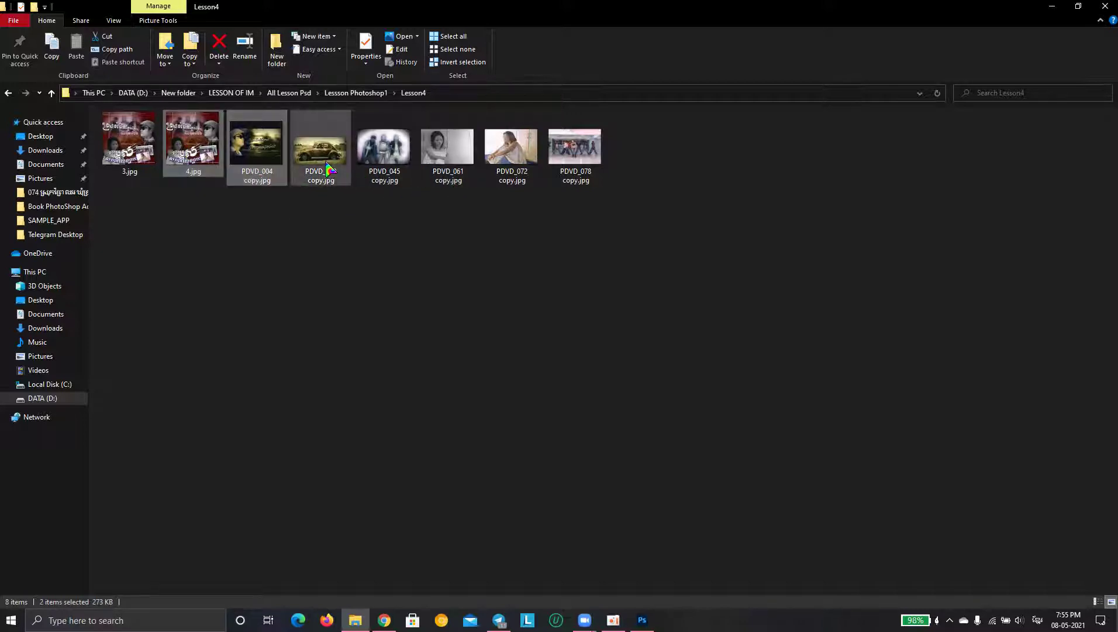
{"action": "left_click", "coordinate": [370, 162], "text": "ctrl"}
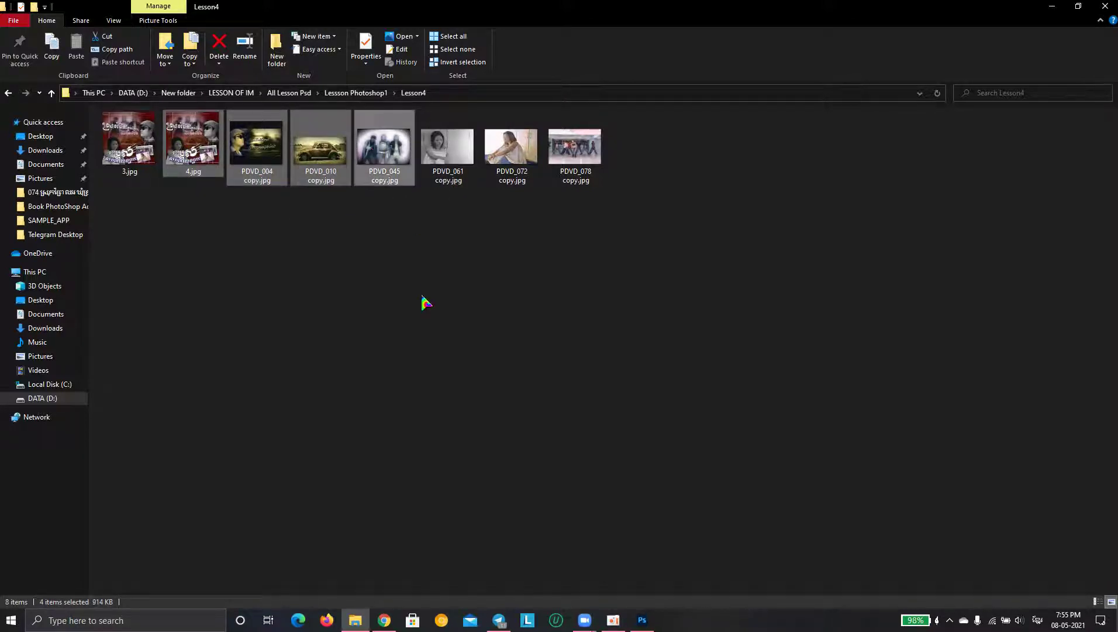
{"action": "left_click", "coordinate": [442, 173], "text": "ctrl"}
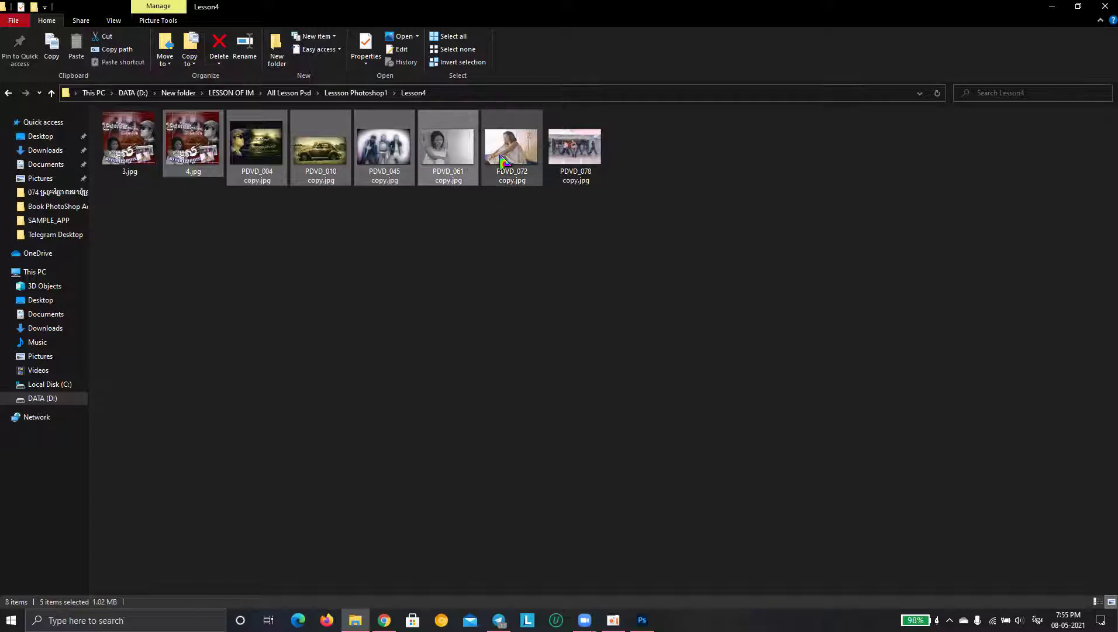
{"action": "left_click", "coordinate": [500, 169], "text": "ctrl"}
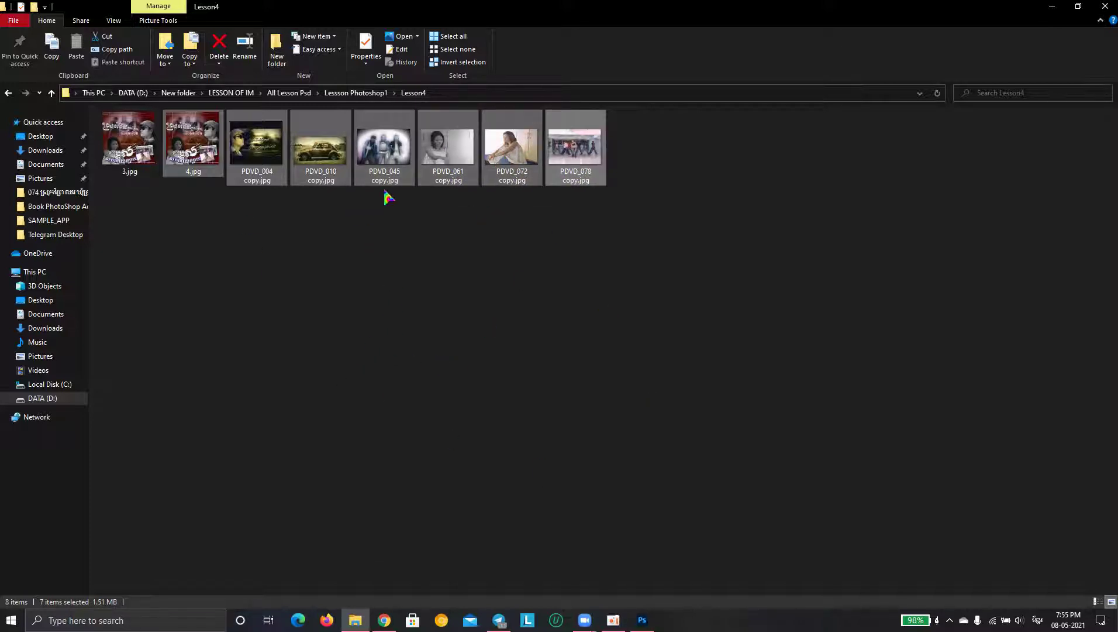
{"action": "left_click_drag", "start_coordinate": [599, 575], "coordinate": [378, 279]}
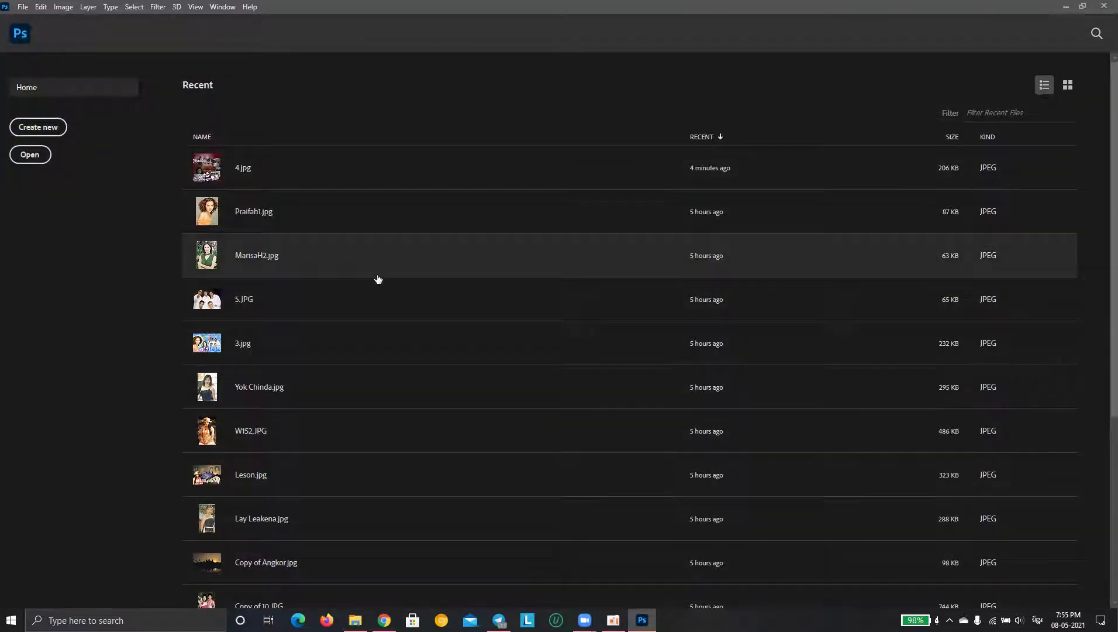
Clear Photoshop's recent file list and open all seven Lesson4 images as documents
{"action": "left_click_drag", "start_coordinate": [308, 200], "coordinate": [199, 167]}
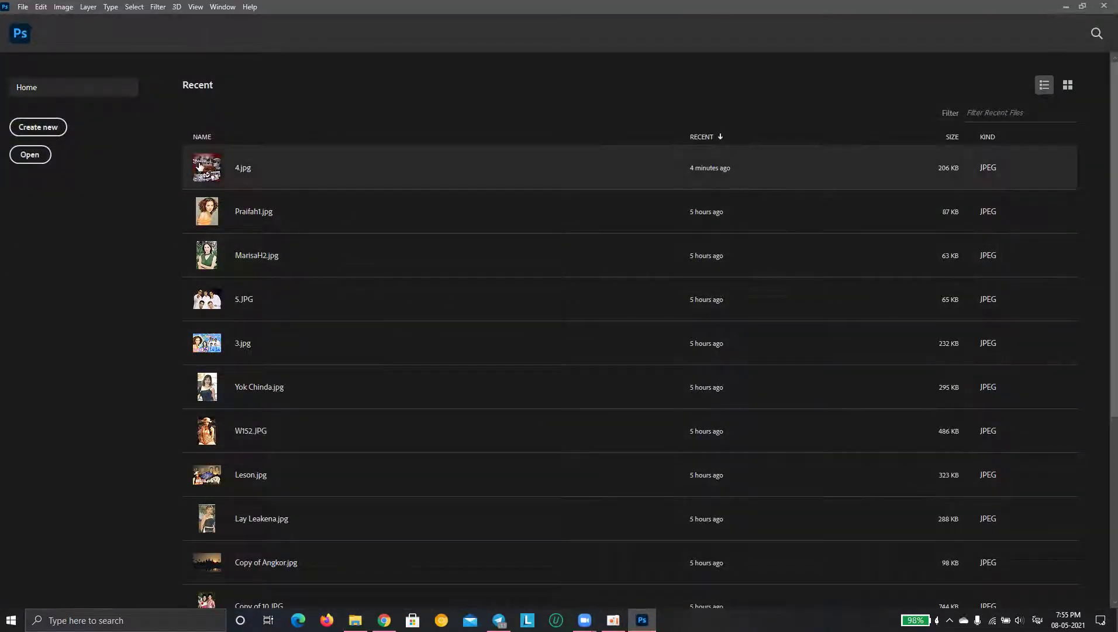
{"action": "left_click_drag", "start_coordinate": [222, 171], "coordinate": [60, 58]}
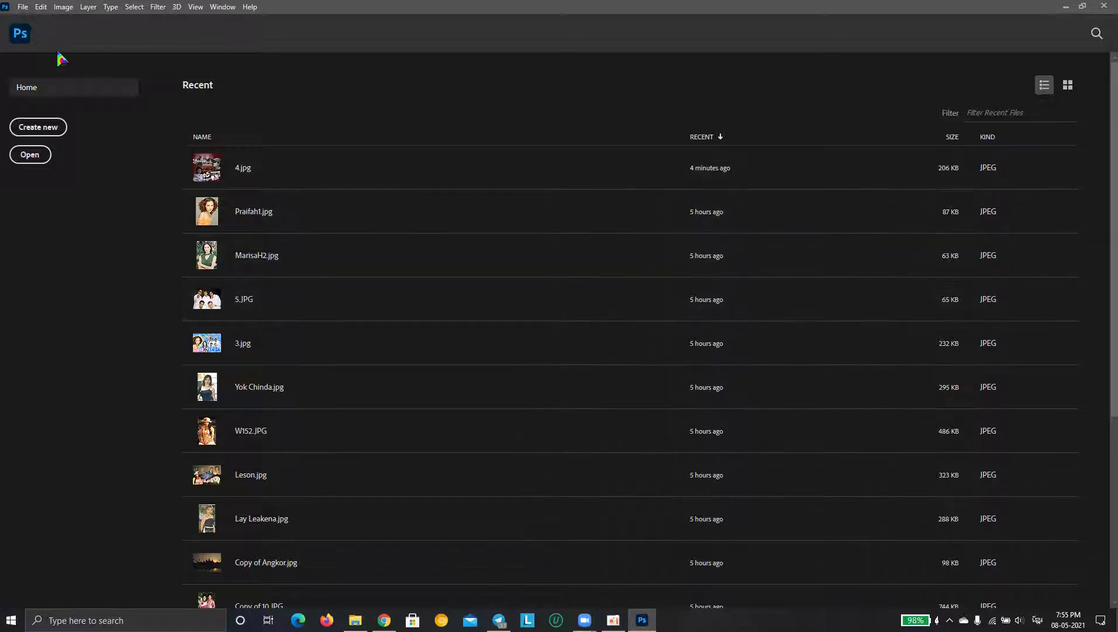
{"action": "left_click", "coordinate": [23, 7]}
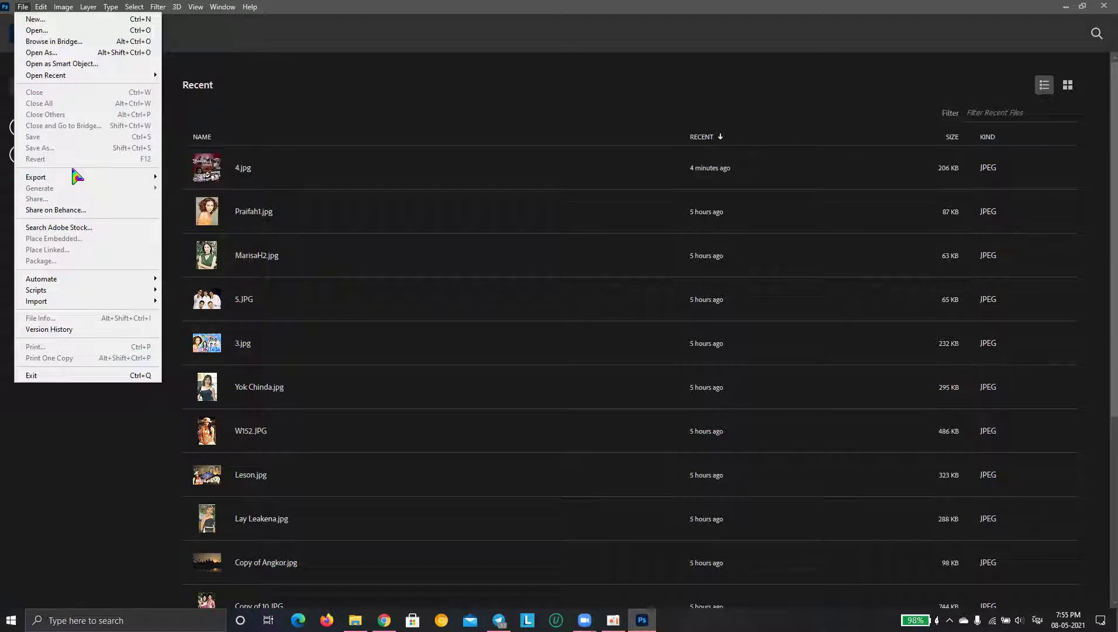
{"action": "mouse_move", "coordinate": [46, 75]}
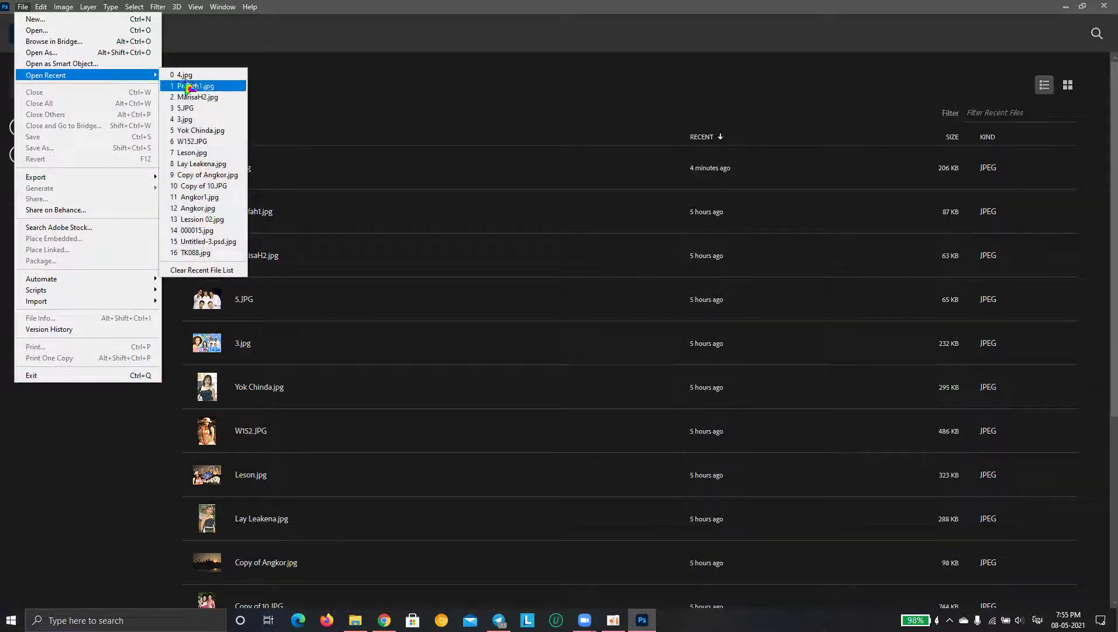
{"action": "left_click", "coordinate": [190, 269]}
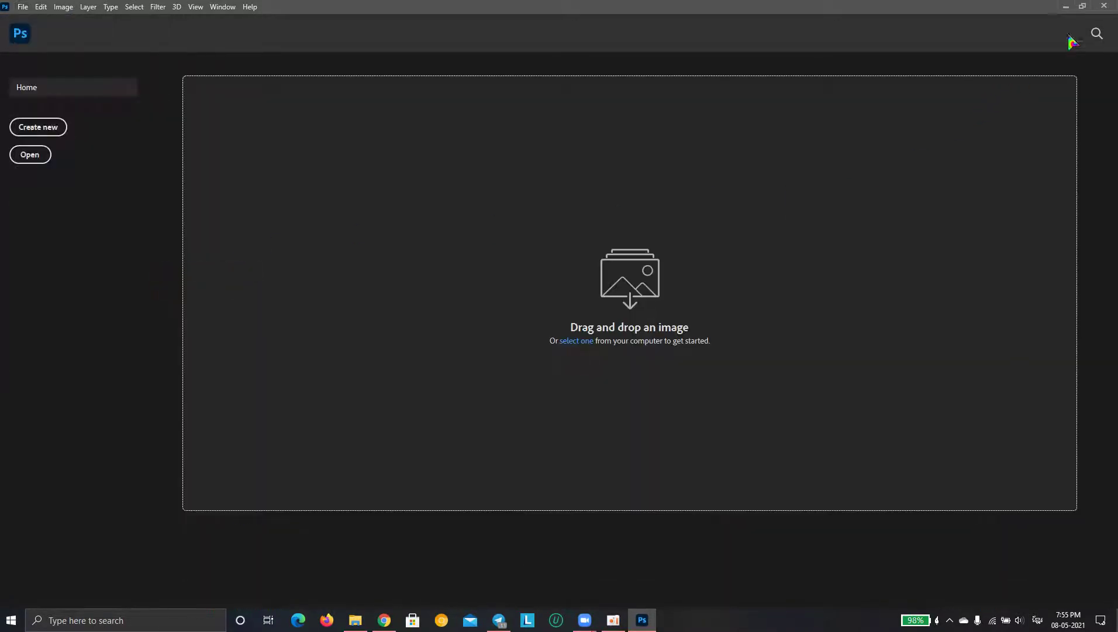
{"action": "left_click", "coordinate": [1065, 8]}
{"action": "mouse_move", "coordinate": [262, 181]}
{"action": "left_mouse_down"}
{"action": "mouse_move", "coordinate": [576, 416]}
{"action": "mouse_move", "coordinate": [459, 244]}
{"action": "left_mouse_up"}
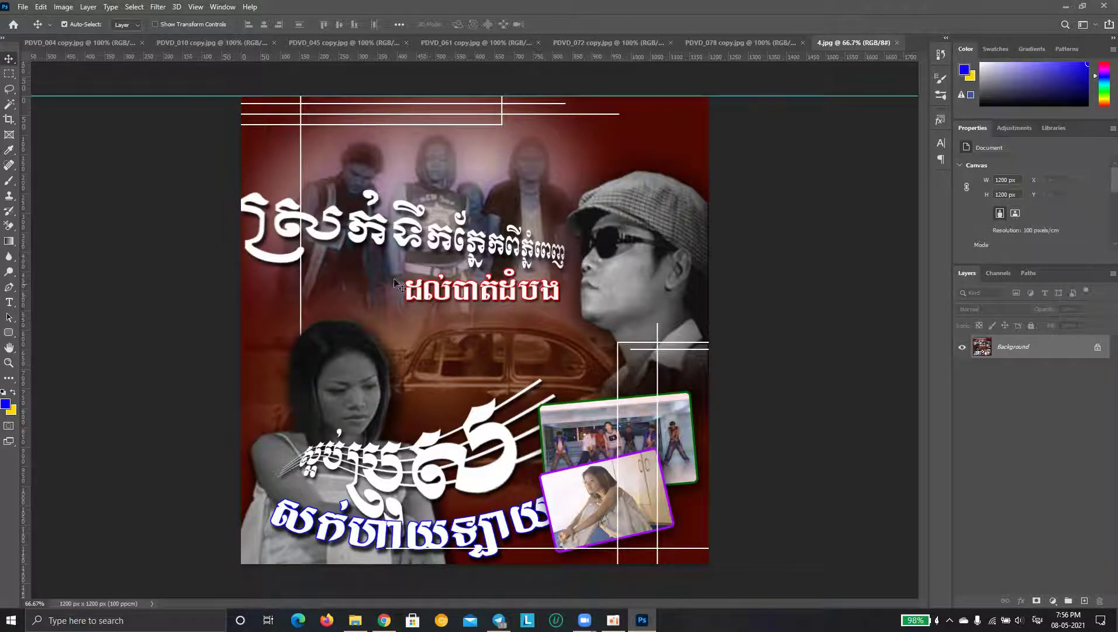
Float the 4.jpg poster and duplicate it as a new document named 4 copy
{"action": "left_click", "coordinate": [751, 45]}
{"action": "left_click", "coordinate": [854, 43]}
{"action": "right_click", "coordinate": [847, 53]}
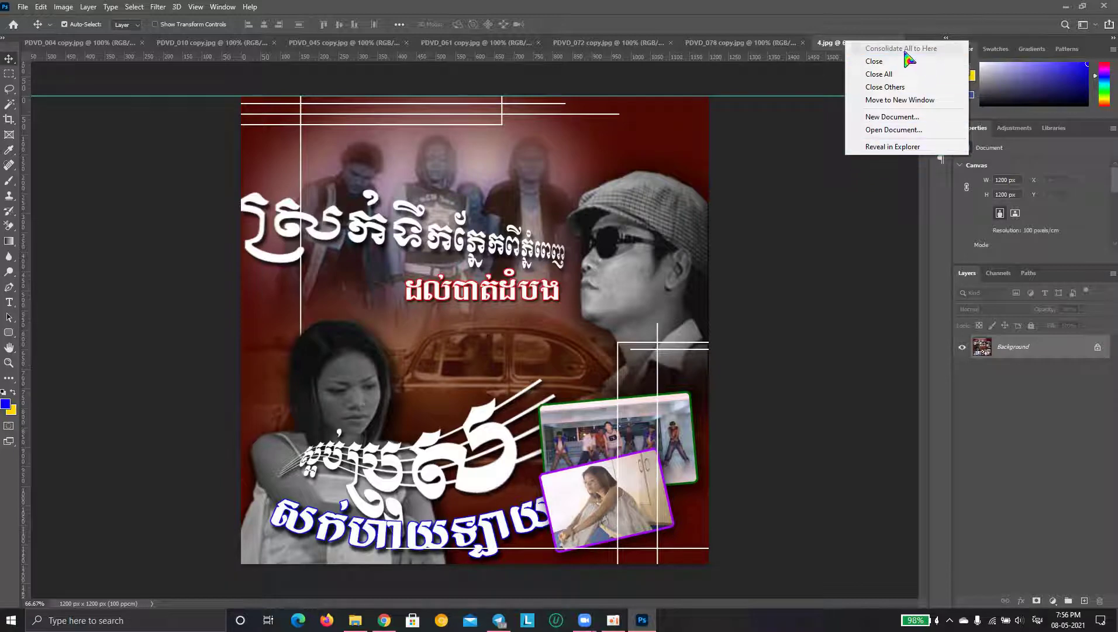
{"action": "left_click", "coordinate": [841, 47]}
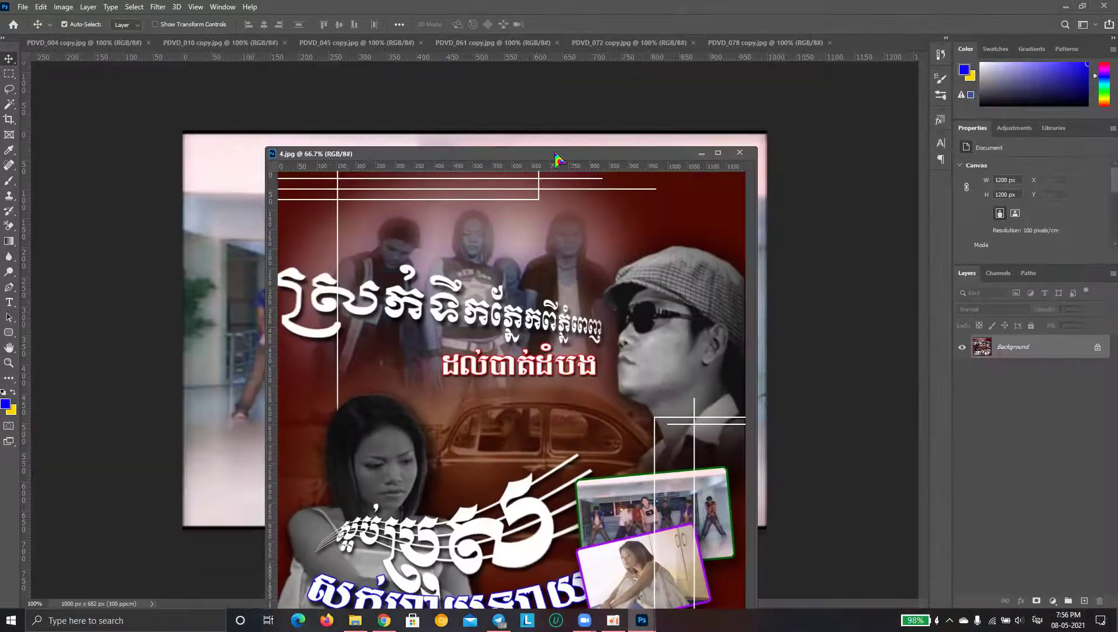
{"action": "left_click_drag", "start_coordinate": [841, 47], "coordinate": [430, 149]}
{"action": "right_click", "coordinate": [430, 149]}
{"action": "left_click", "coordinate": [451, 152]}
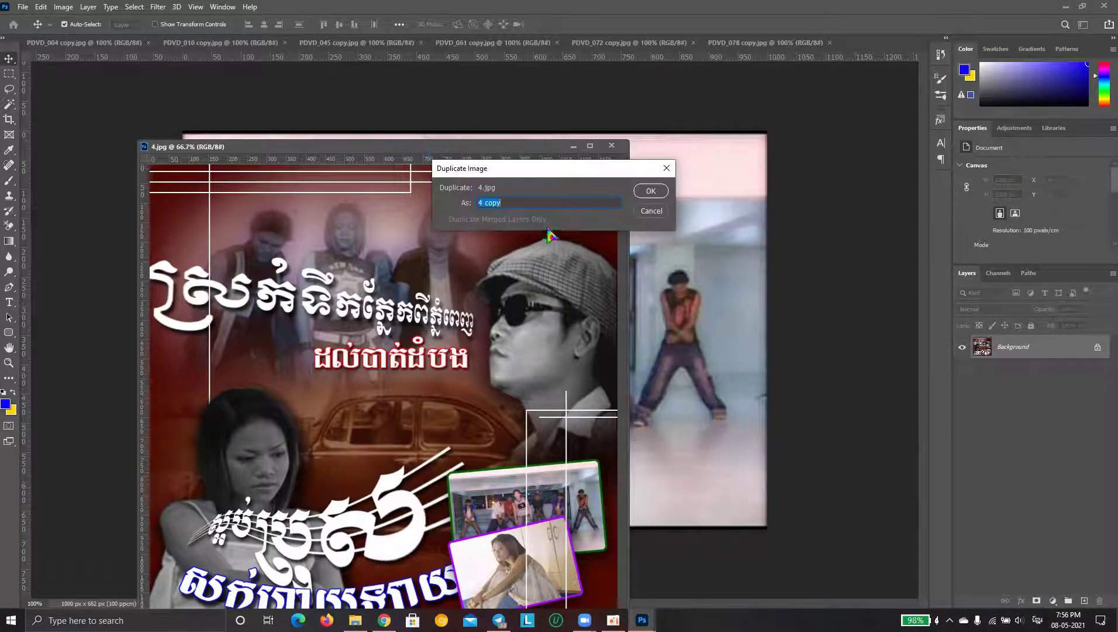
{"action": "left_click", "coordinate": [649, 191]}
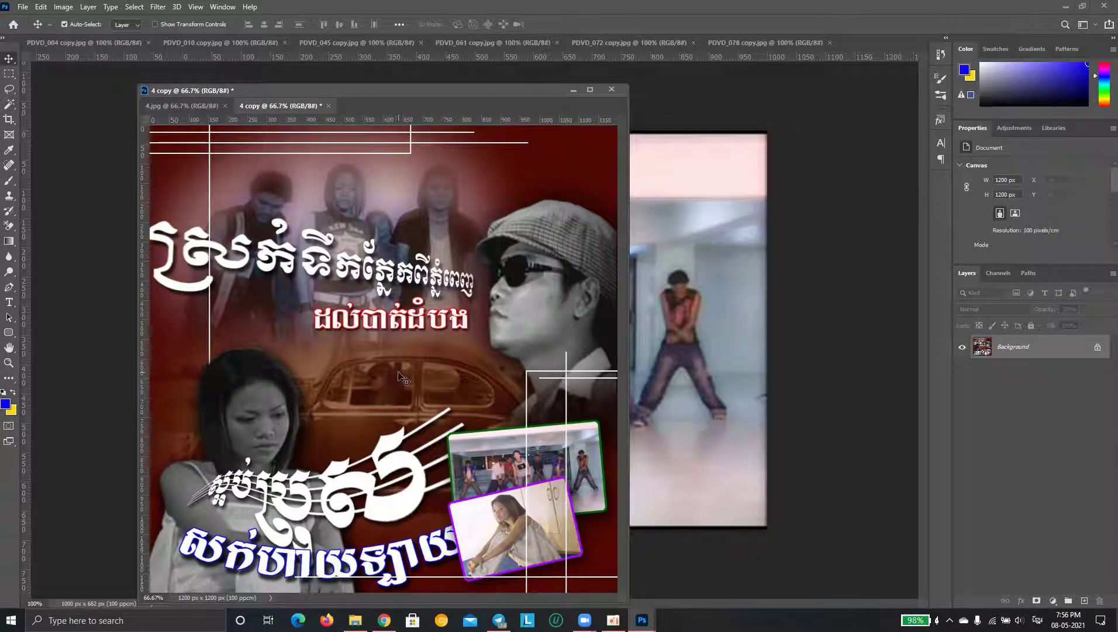
Unlock 4 copy's background as Layer 0, clear it to transparency, and dock it
{"action": "key", "text": "ctrl+a"}
{"action": "left_click", "coordinate": [1097, 348]}
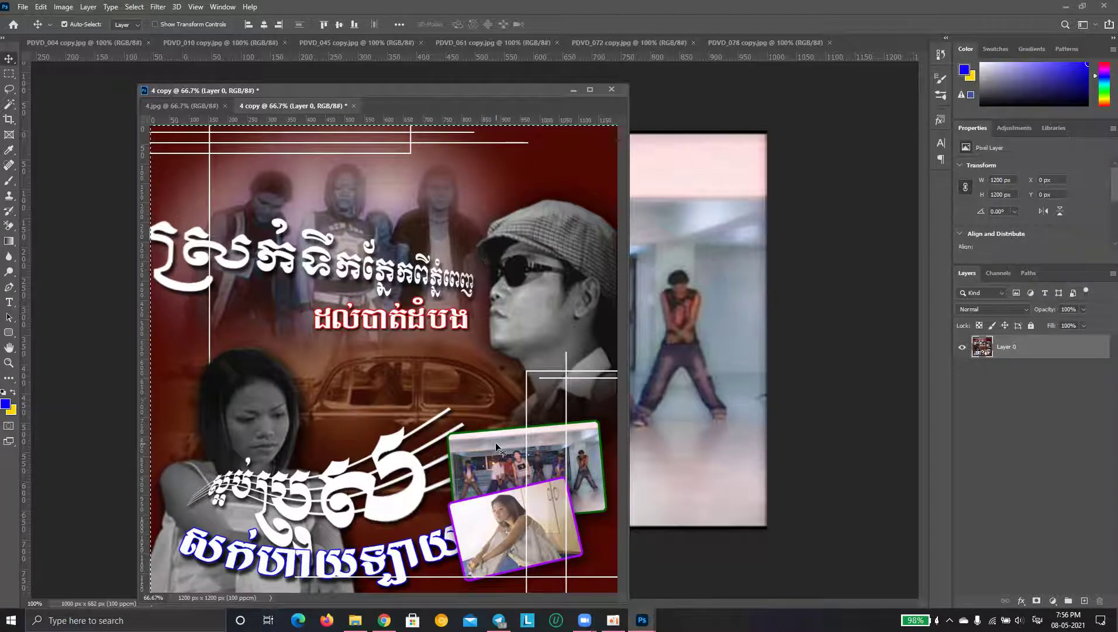
{"action": "key", "text": "Delete"}
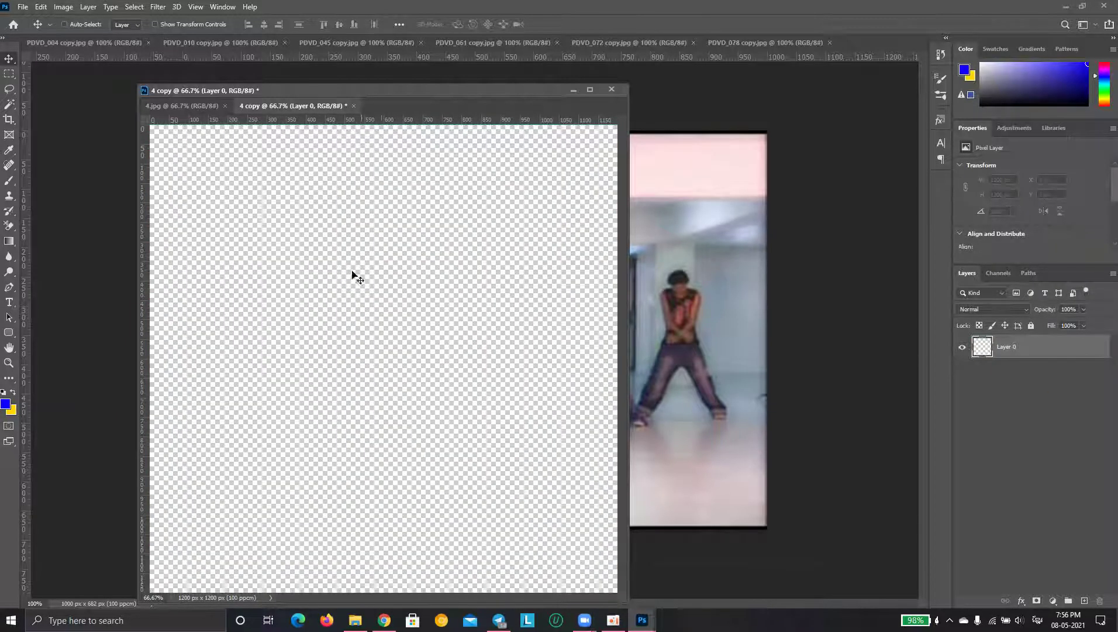
{"action": "left_click_drag", "start_coordinate": [346, 90], "coordinate": [843, 47]}
{"action": "left_click", "coordinate": [740, 43]}
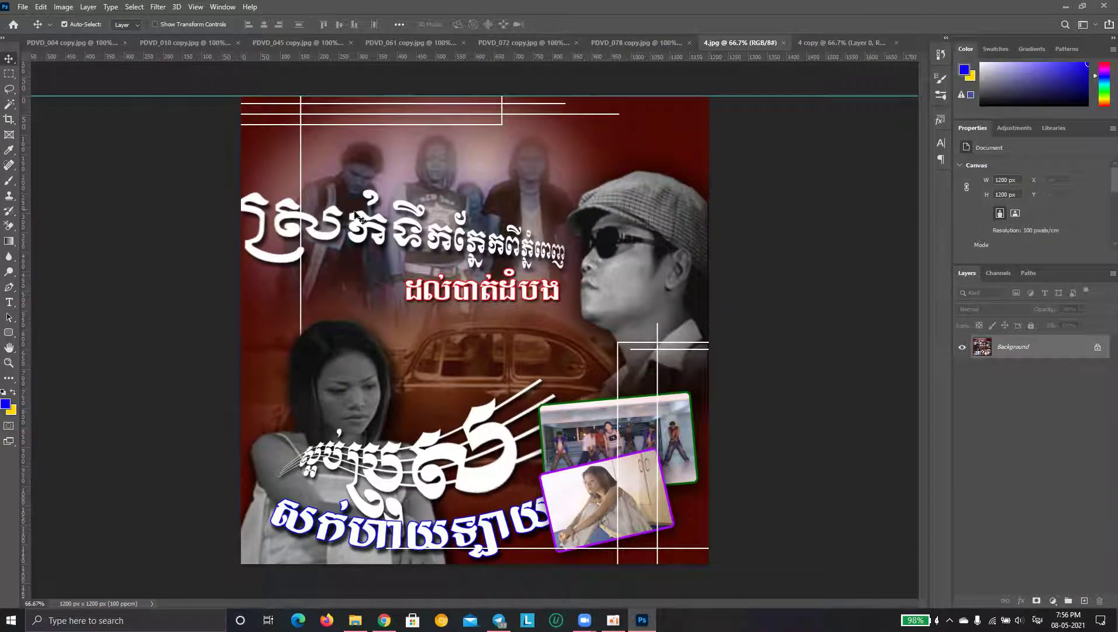
Sample the poster's dark red as foreground and fill 4 copy's Layer 0 with it
{"action": "left_click", "coordinate": [6, 403]}
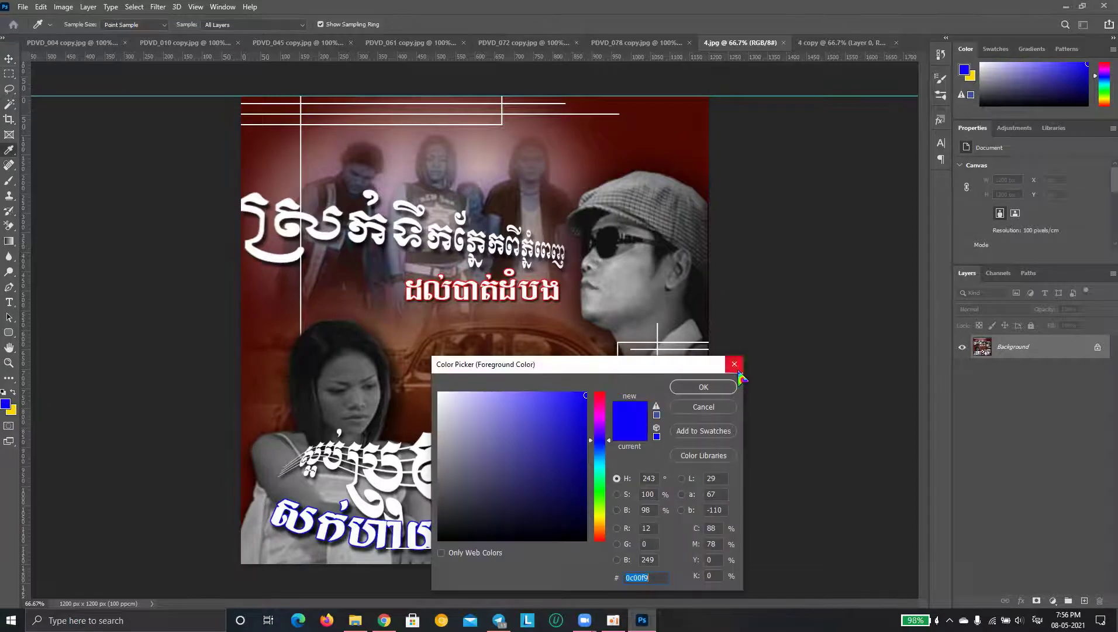
{"action": "left_click", "coordinate": [736, 367]}
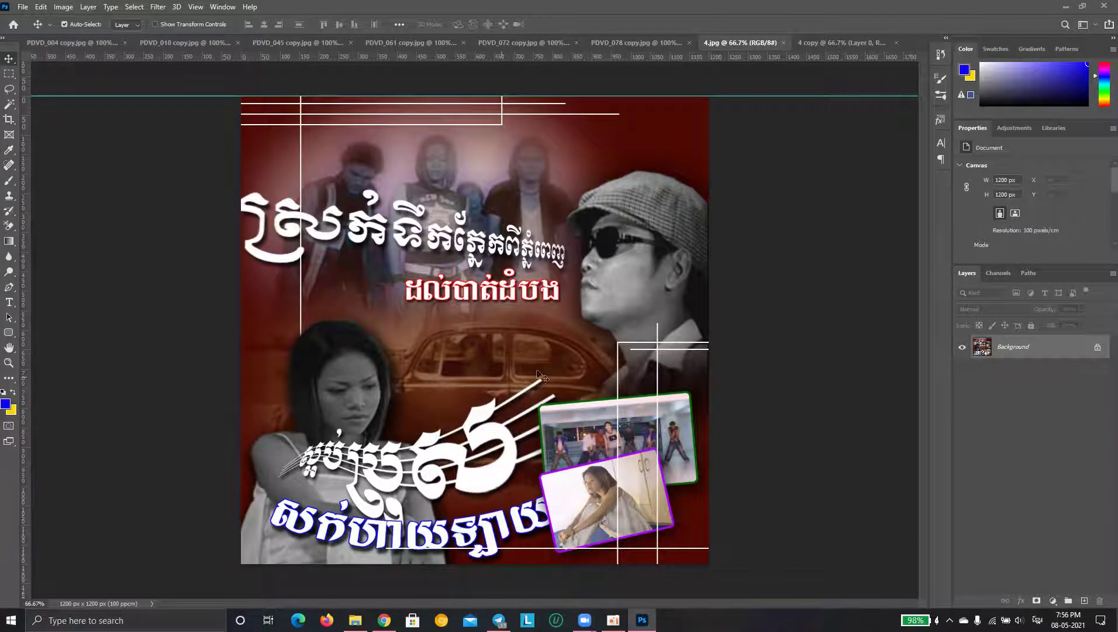
{"action": "left_click", "coordinate": [6, 404]}
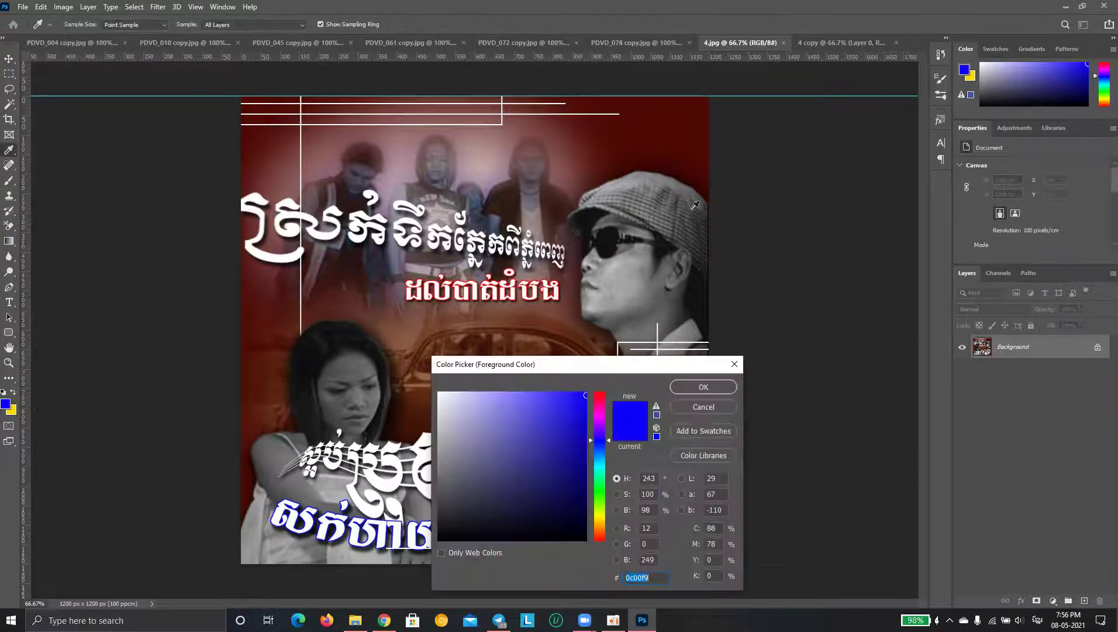
{"action": "left_click", "coordinate": [705, 158]}
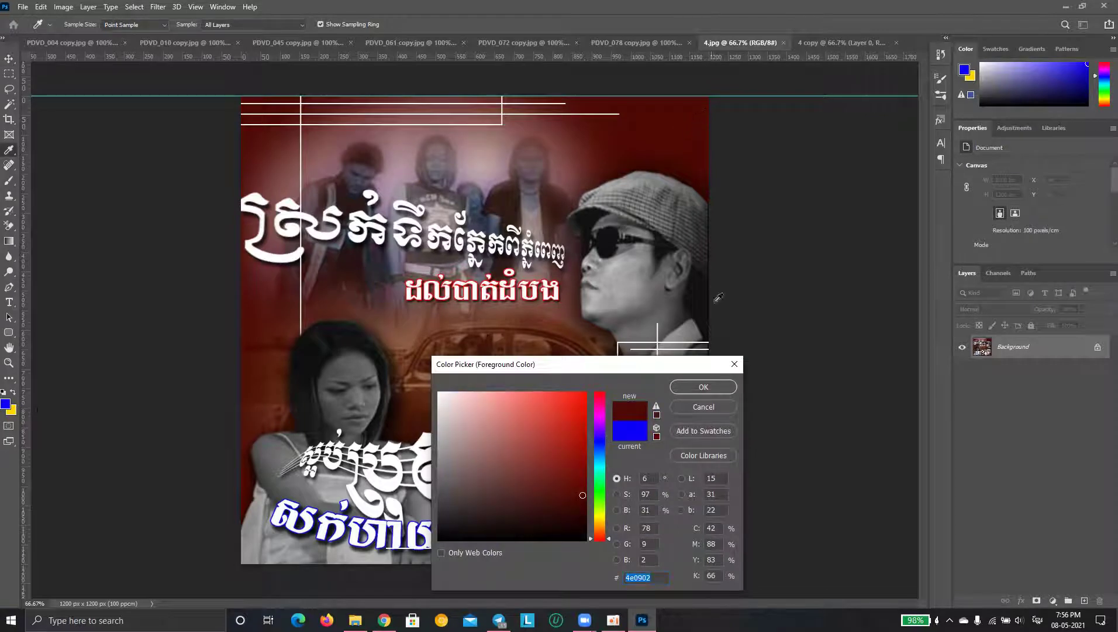
{"action": "left_click", "coordinate": [722, 387]}
{"action": "key", "text": "v"}
{"action": "left_click", "coordinate": [836, 43]}
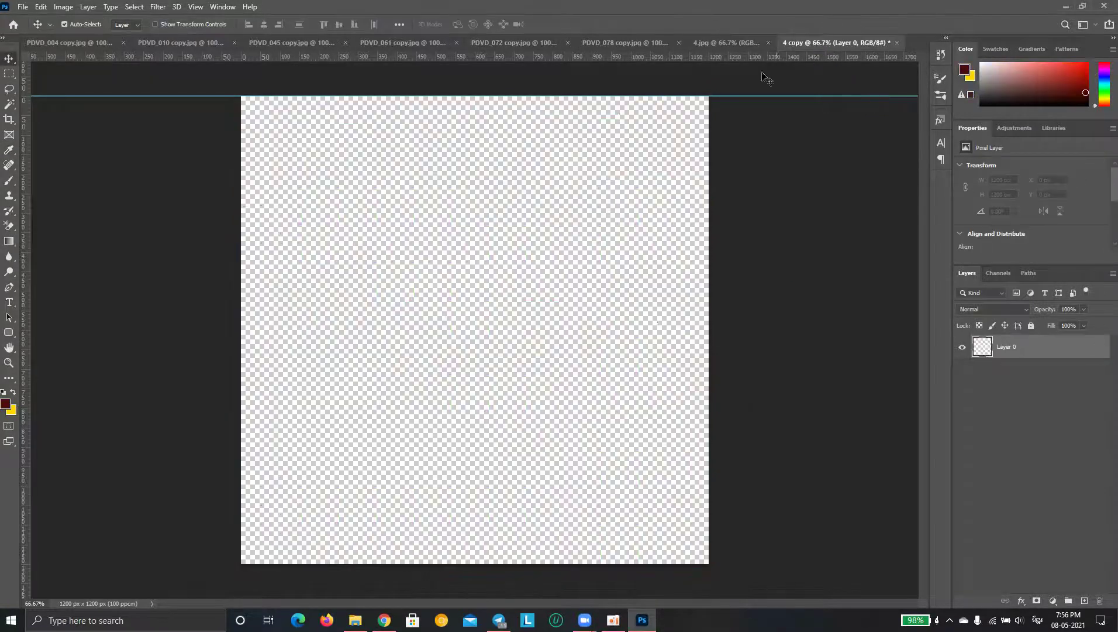
{"action": "key", "text": "alt+BackSpace"}
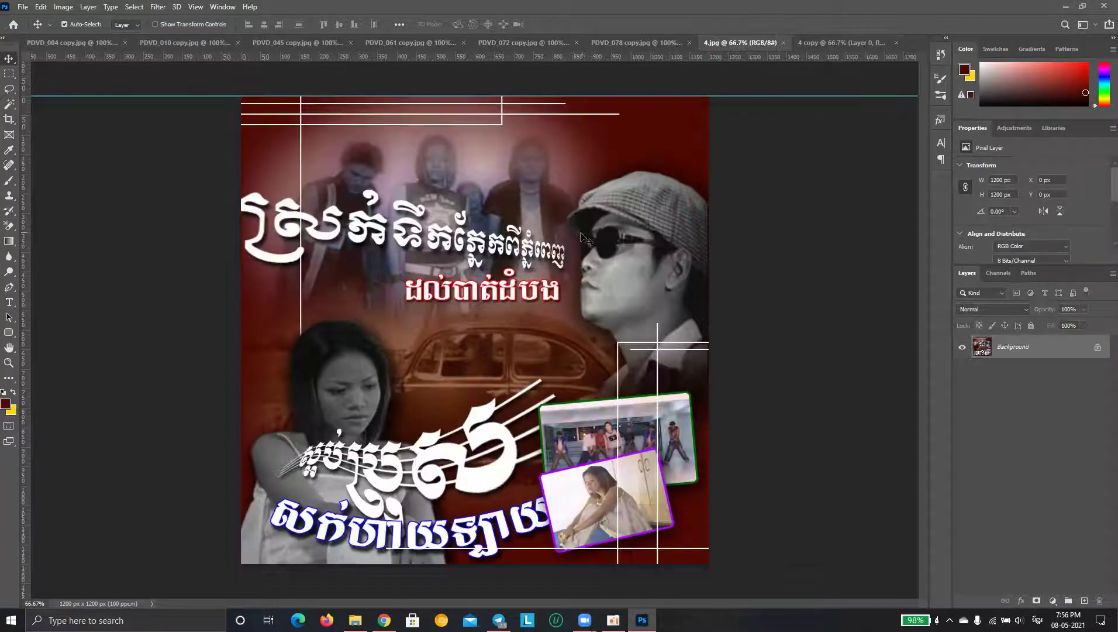
Browse the source photos and bring up the three-dancers photo PDVD_045
{"action": "left_click", "coordinate": [725, 42]}
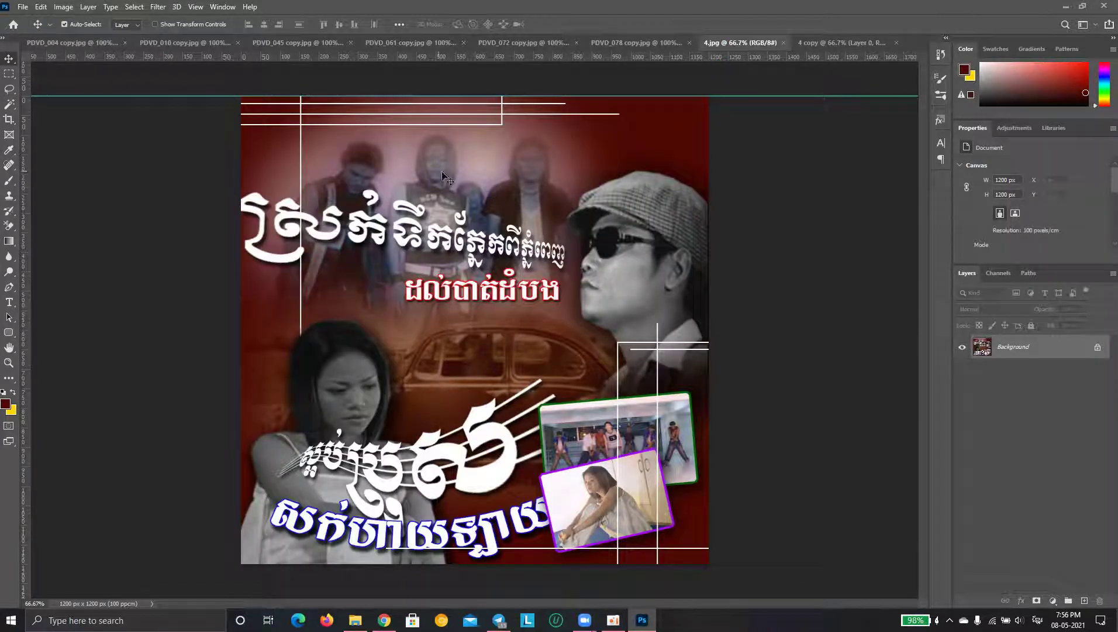
{"action": "left_click", "coordinate": [608, 44]}
{"action": "left_click", "coordinate": [503, 44]}
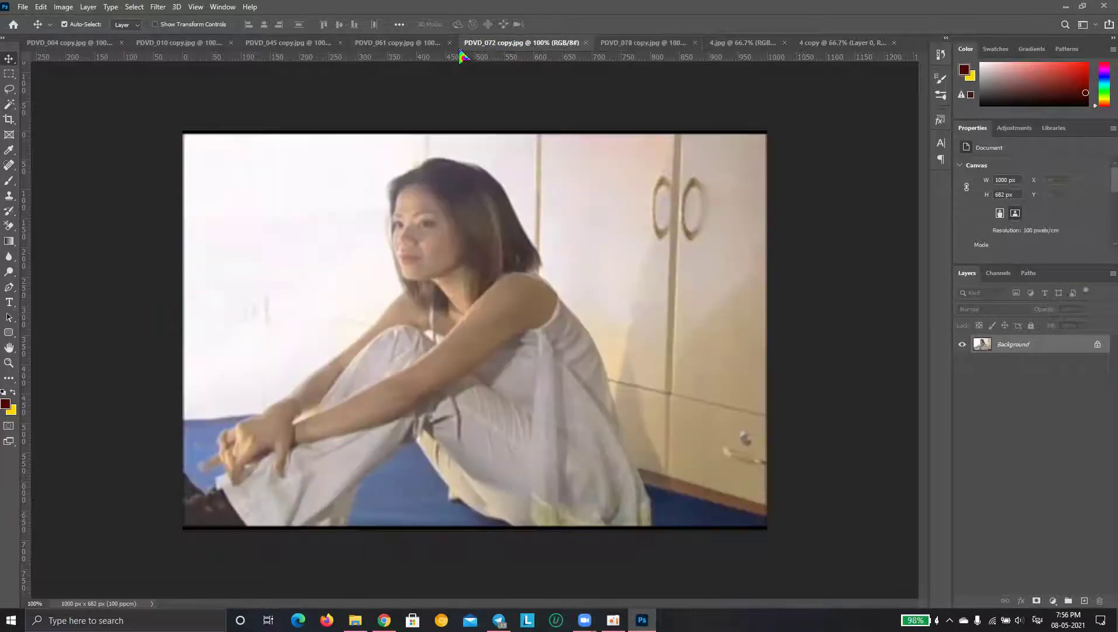
{"action": "left_click", "coordinate": [374, 45]}
{"action": "left_click", "coordinate": [275, 44]}
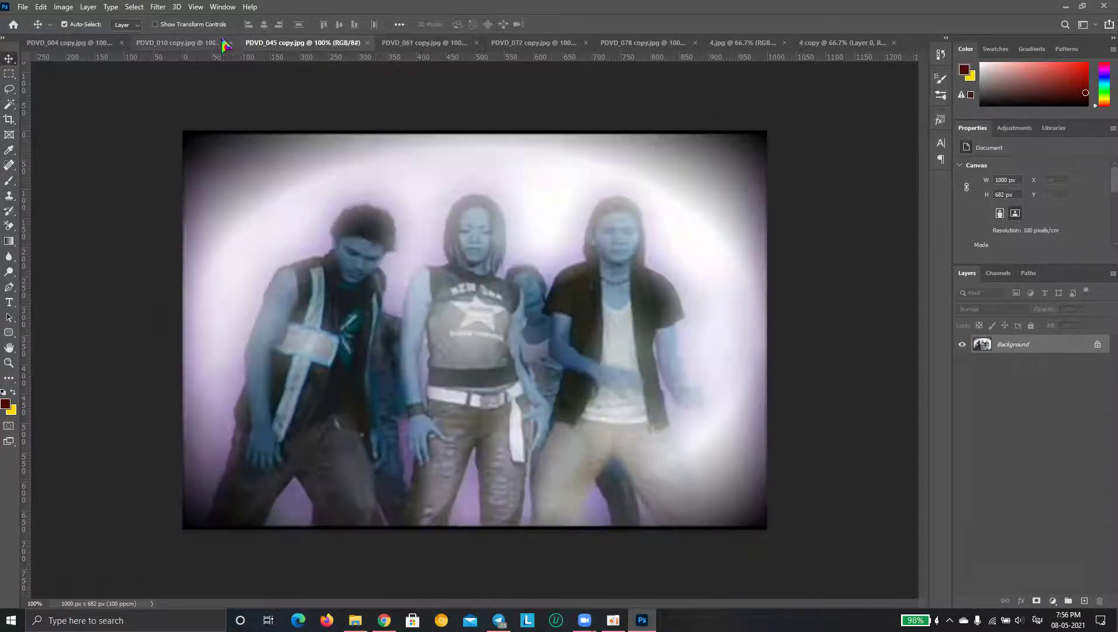
Draw an elliptical marquee selection around the three dancers
{"action": "left_click", "coordinate": [9, 74]}
{"action": "right_click", "coordinate": [9, 74]}
{"action": "left_click", "coordinate": [53, 83]}
{"action": "mouse_move", "coordinate": [259, 183]}
{"action": "left_mouse_down"}
{"action": "mouse_move", "coordinate": [834, 513]}
{"action": "mouse_move", "coordinate": [749, 519]}
{"action": "left_mouse_up"}
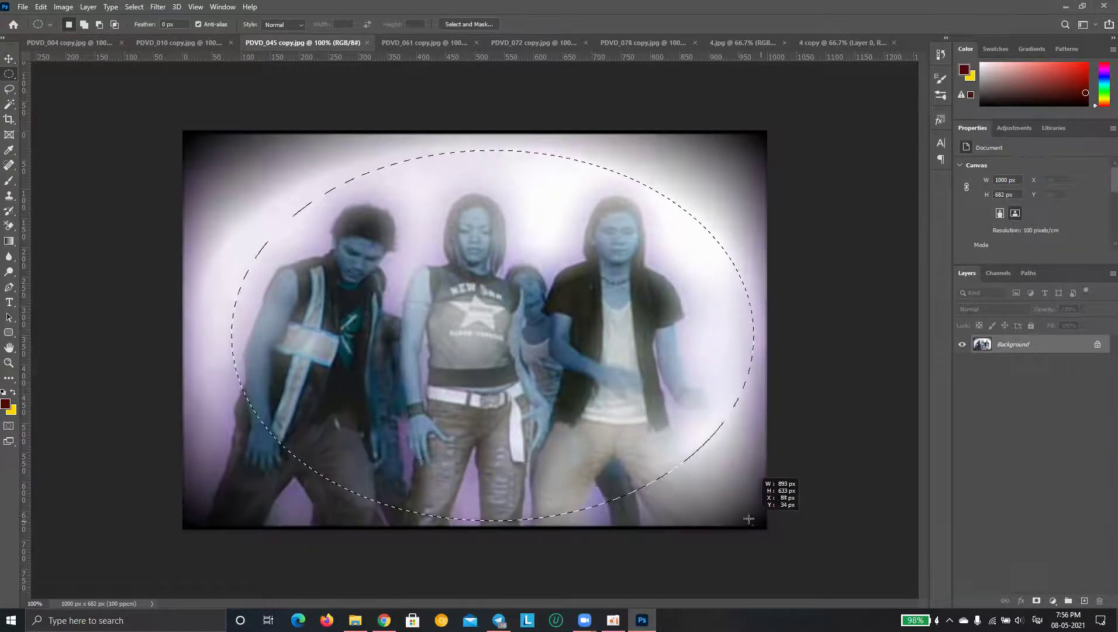
{"action": "left_click_drag", "start_coordinate": [749, 519], "coordinate": [742, 509]}
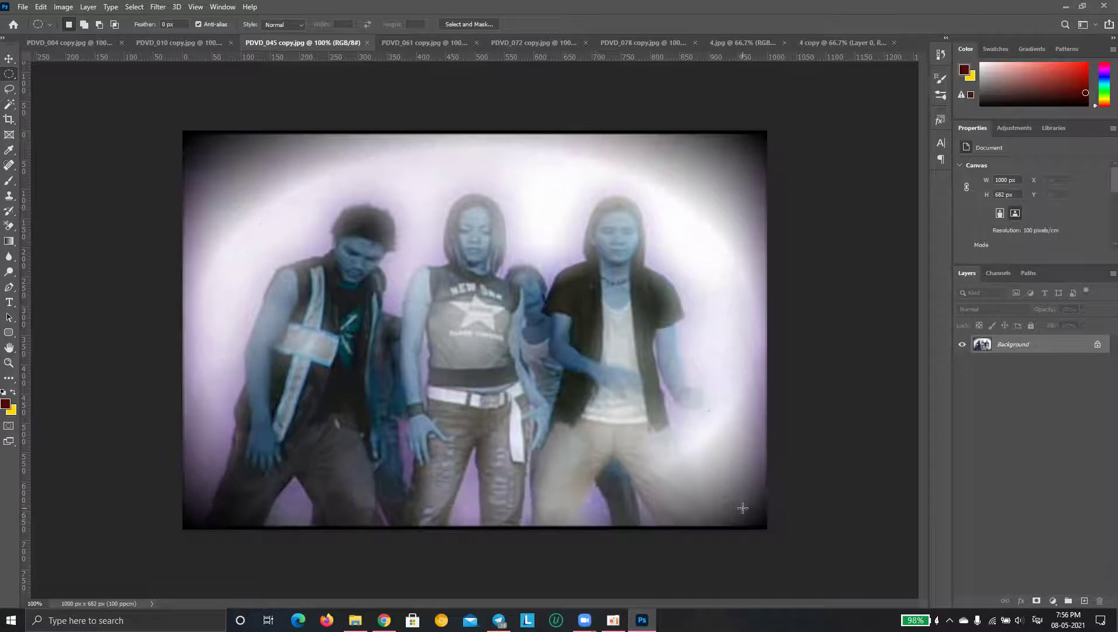
Check the poster, canvas and car tabs, then return to the dancers' oval selection
{"action": "left_click", "coordinate": [746, 44]}
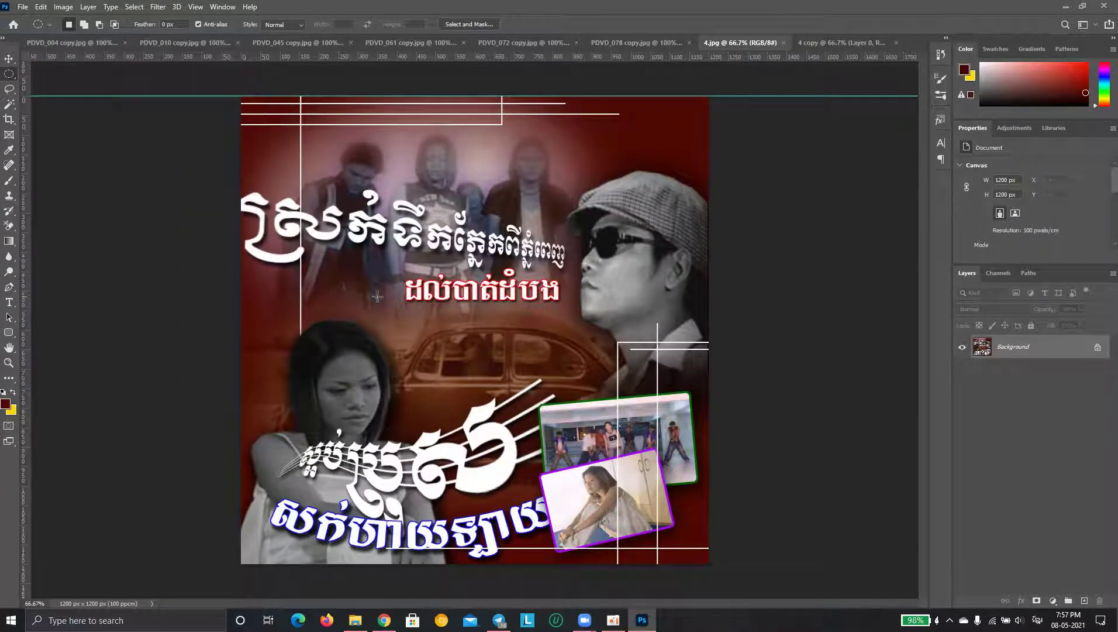
{"action": "left_click", "coordinate": [842, 42]}
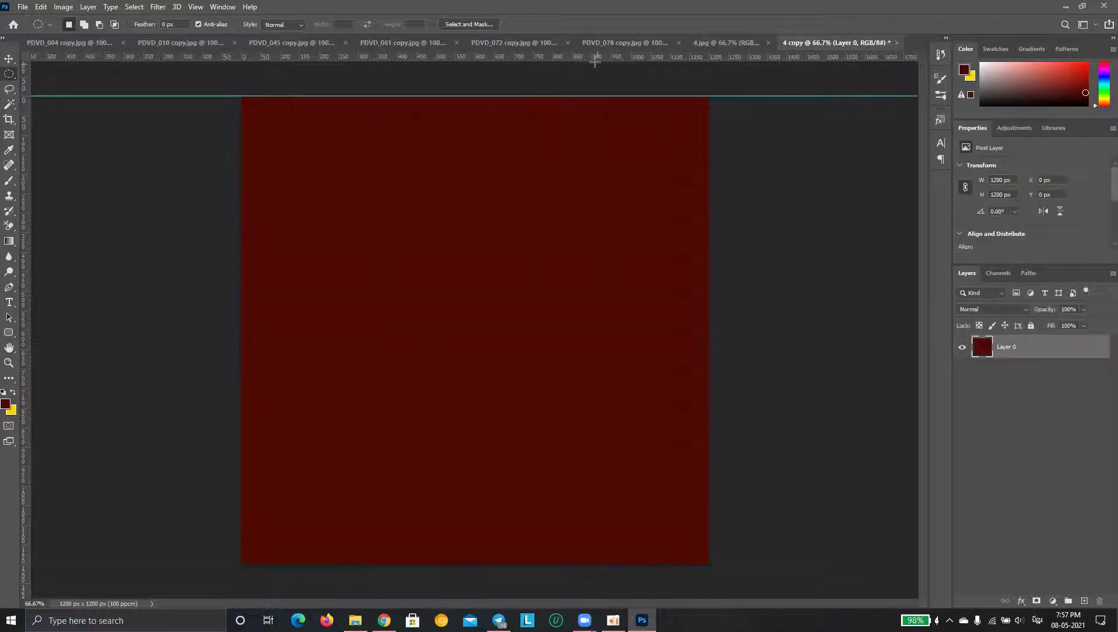
{"action": "left_click", "coordinate": [182, 43]}
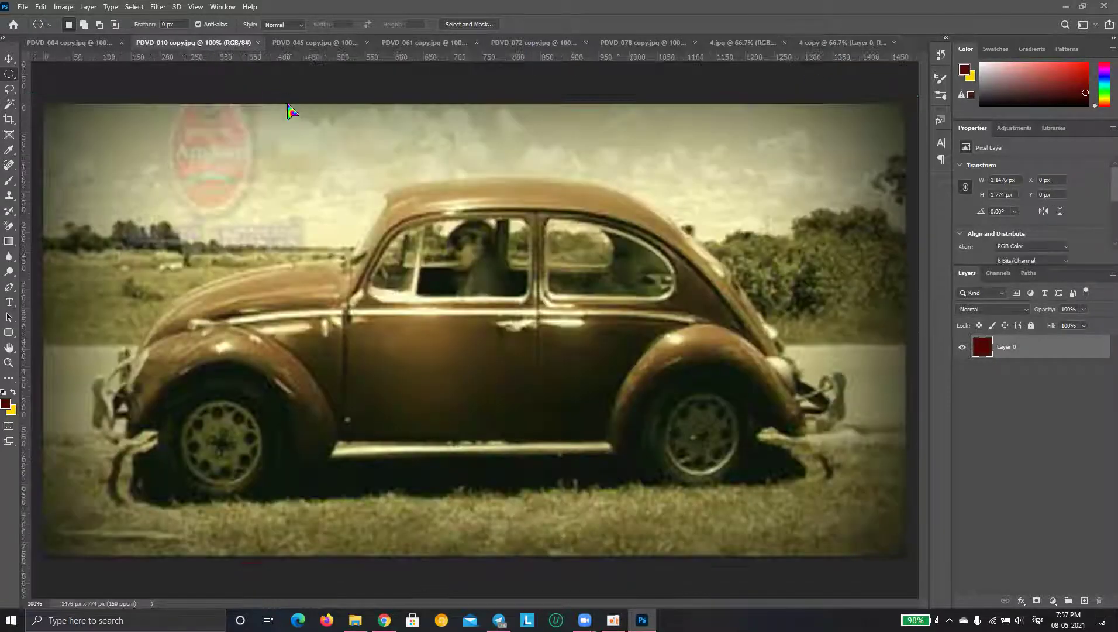
{"action": "left_click", "coordinate": [315, 43]}
{"action": "right_click", "coordinate": [422, 261]}
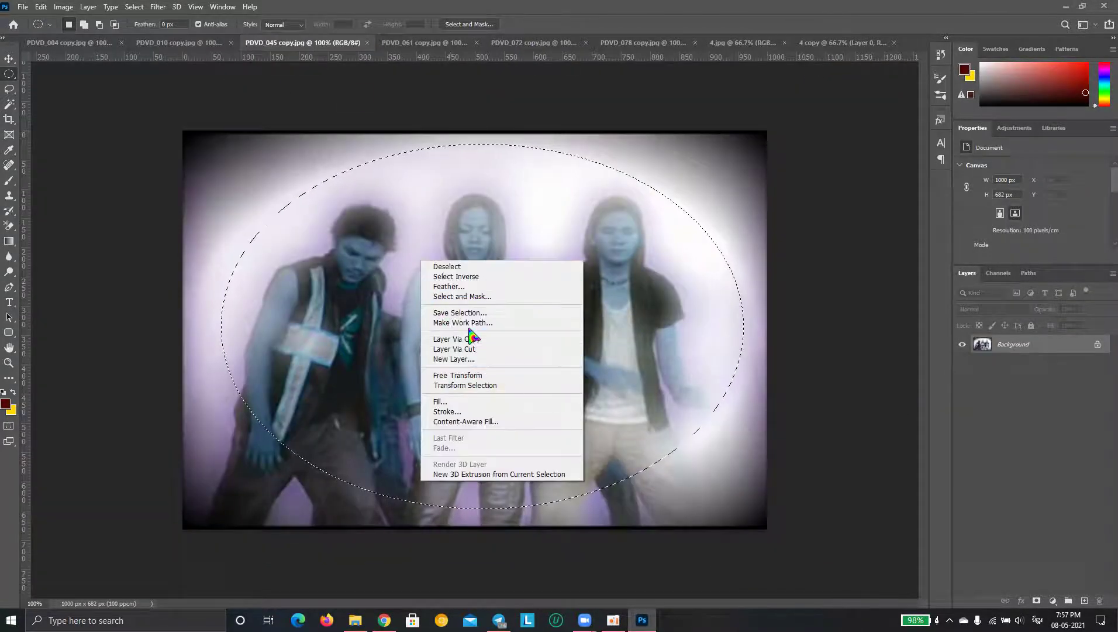
Feather the dancers oval and move it onto the upper middle of the dark red canvas
{"action": "left_click", "coordinate": [449, 287]}
{"action": "key", "text": "Return"}
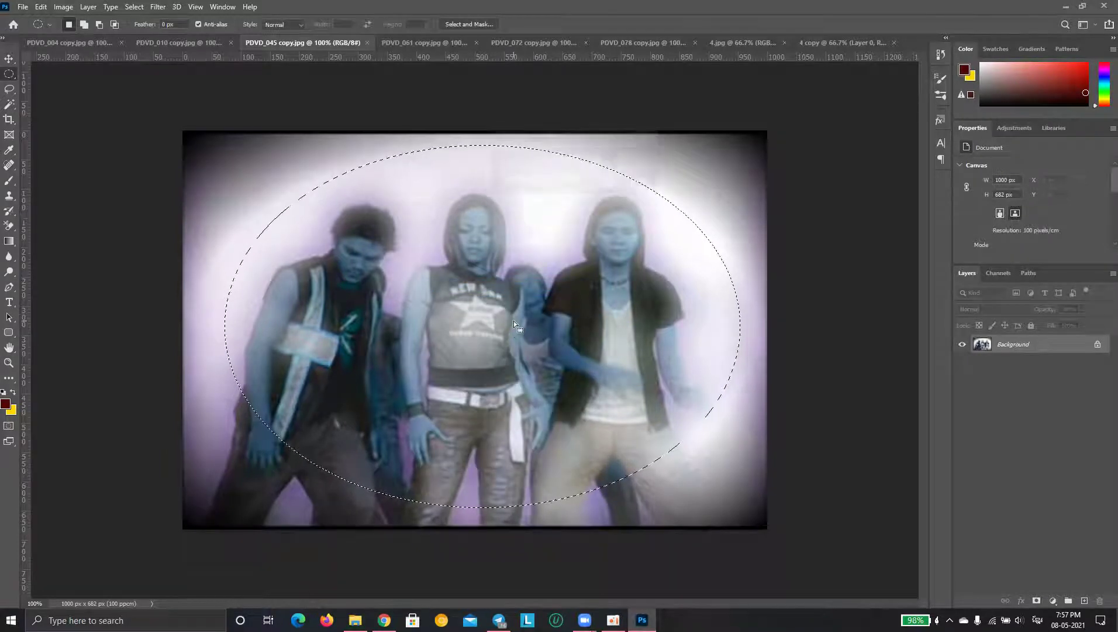
{"action": "key", "text": "v"}
{"action": "mouse_move", "coordinate": [669, 329]}
{"action": "left_mouse_down"}
{"action": "mouse_move", "coordinate": [846, 41]}
{"action": "mouse_move", "coordinate": [588, 302]}
{"action": "mouse_move", "coordinate": [576, 254]}
{"action": "left_mouse_up"}
{"action": "left_click_drag", "start_coordinate": [508, 288], "coordinate": [540, 299]}
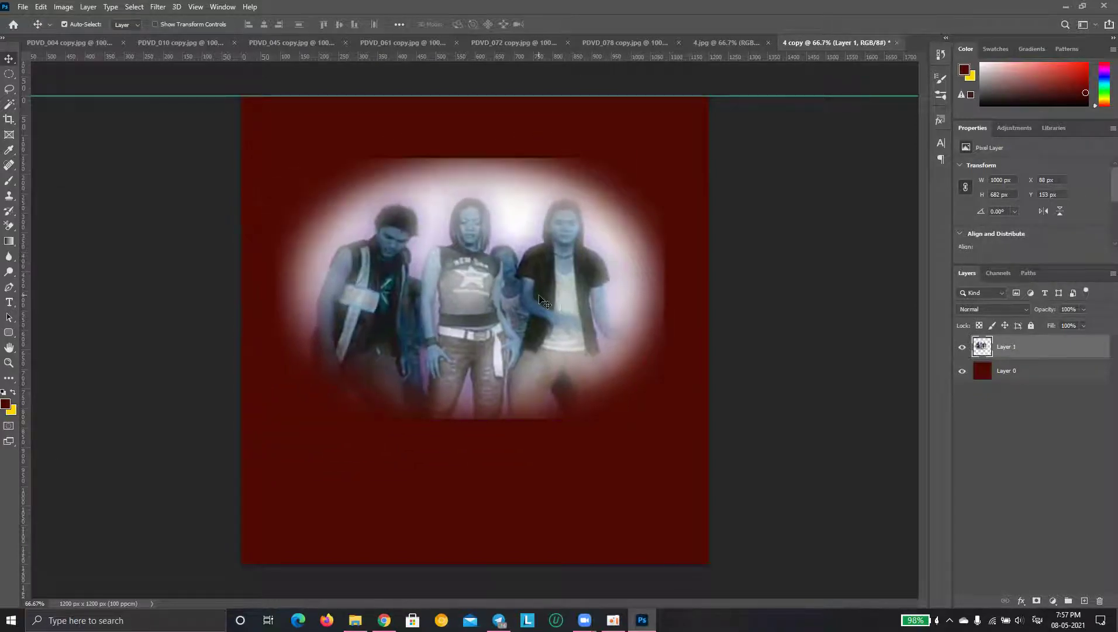
{"action": "left_click_drag", "start_coordinate": [425, 258], "coordinate": [424, 259]}
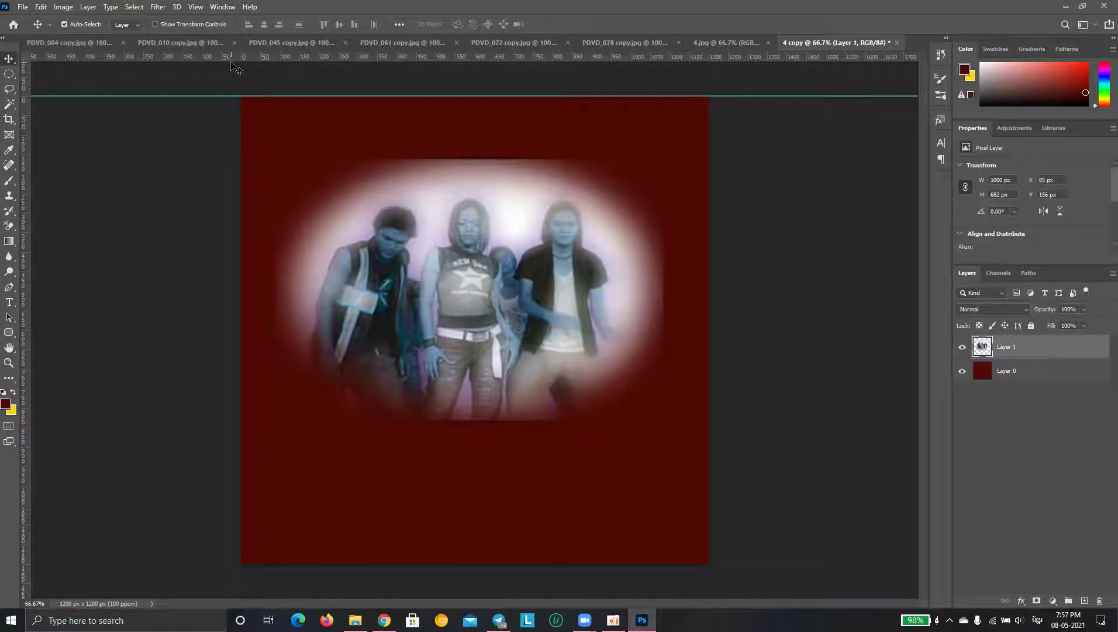
Redraw an oval around the dancers on Layer 1 and feather it by 50 px
{"action": "left_click", "coordinate": [8, 74]}
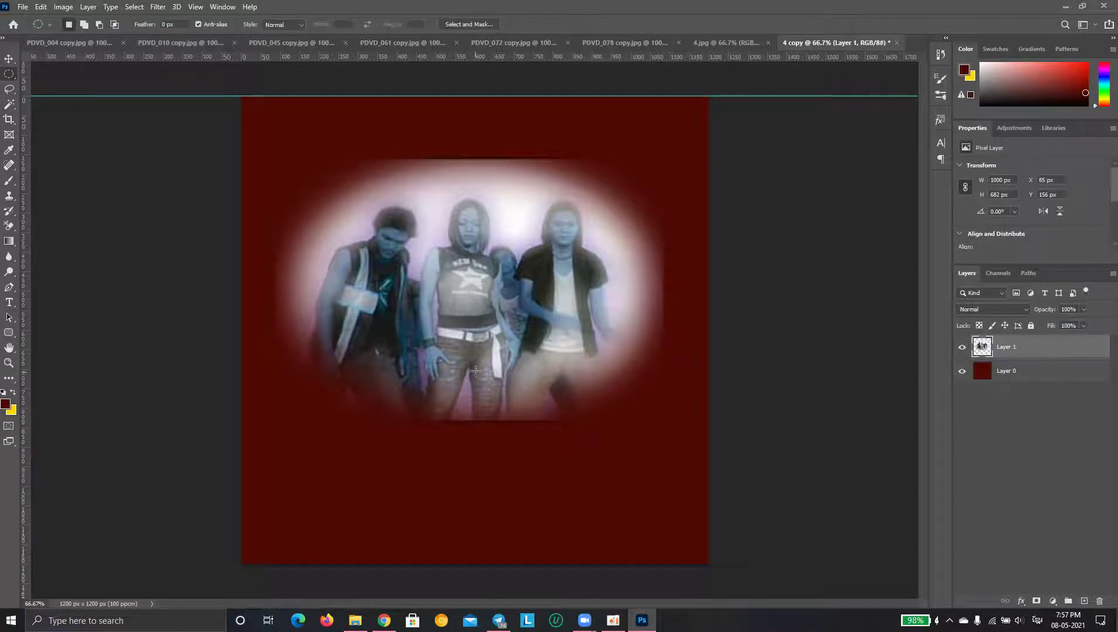
{"action": "left_click_drag", "start_coordinate": [311, 182], "coordinate": [634, 391]}
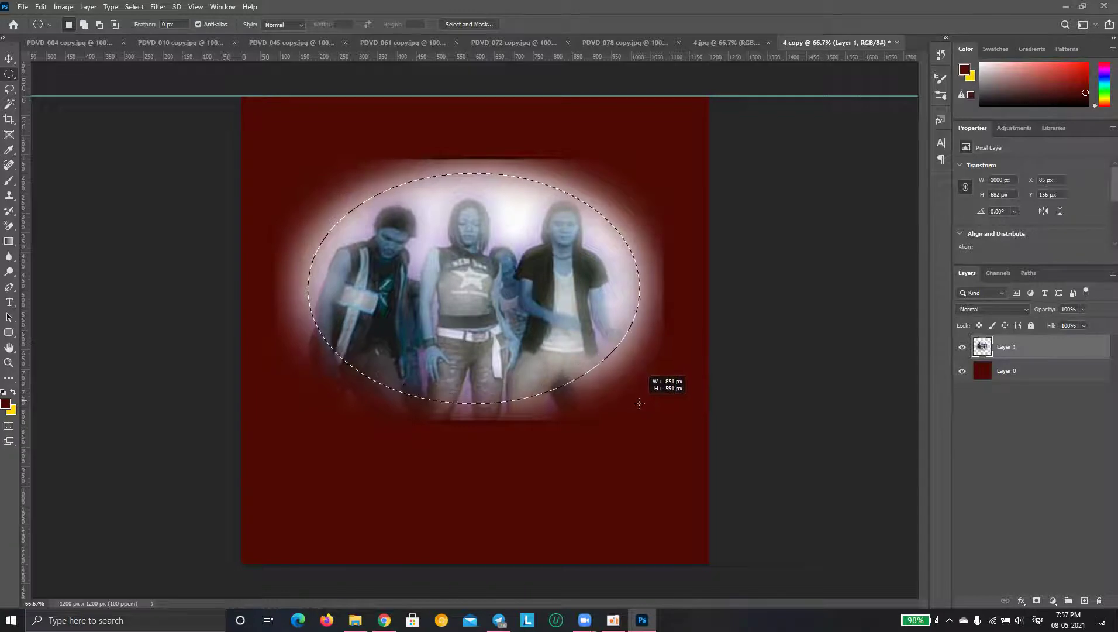
{"action": "left_click_drag", "start_coordinate": [634, 392], "coordinate": [639, 403]}
{"action": "right_click", "coordinate": [498, 300]}
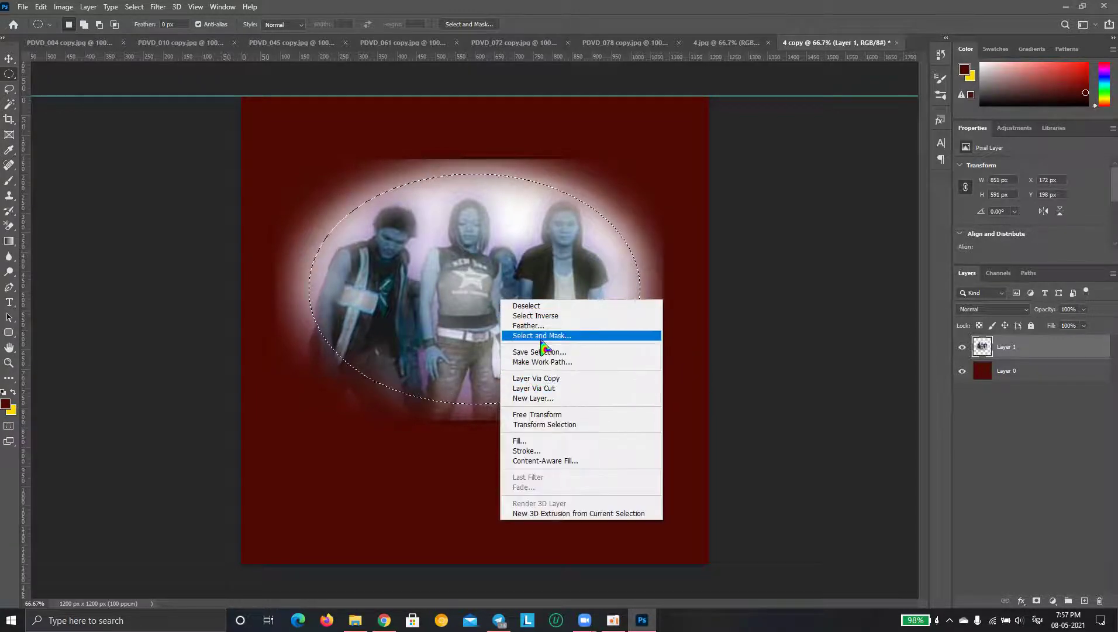
{"action": "left_click", "coordinate": [542, 326]}
{"action": "left_click", "coordinate": [637, 162]}
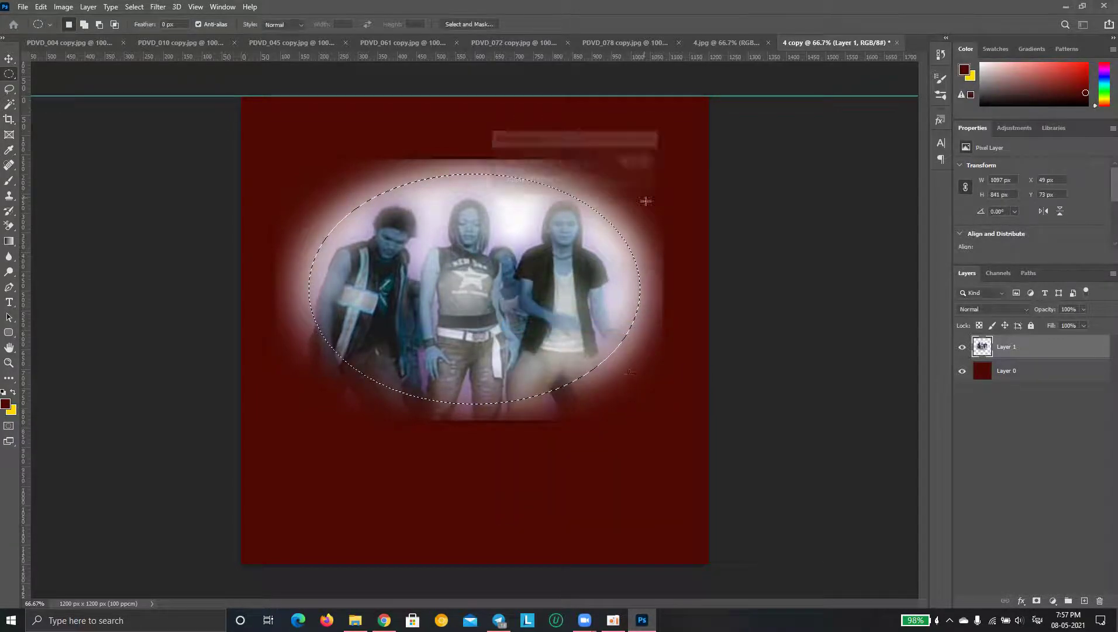
Invert the selection, delete everything outside the feathered oval, and deselect
{"action": "key", "text": "shift"}
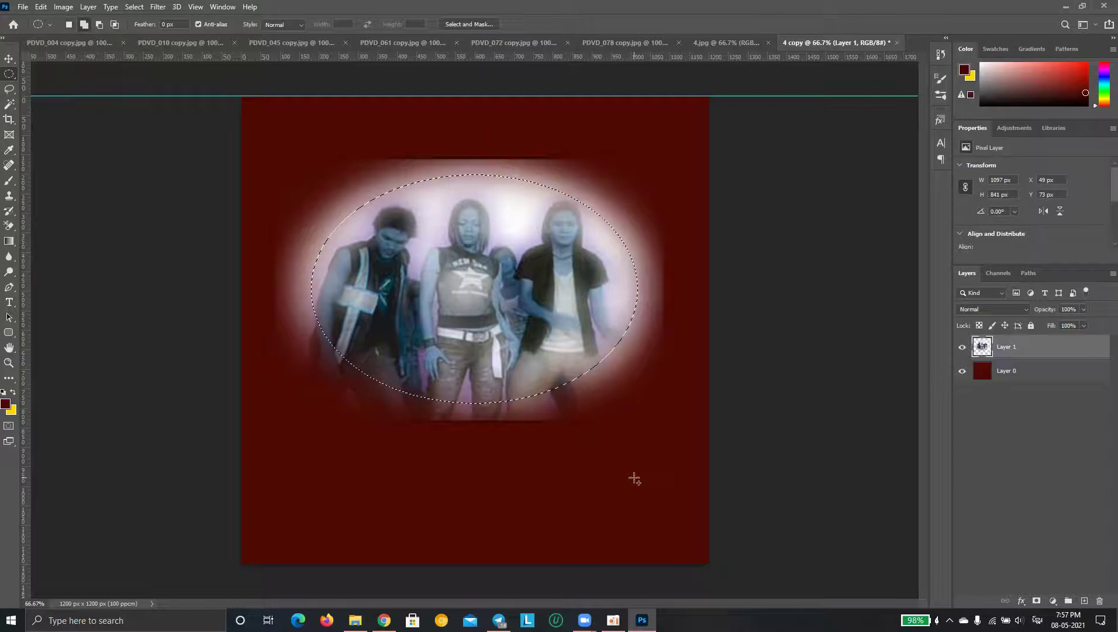
{"action": "key", "text": "i"}
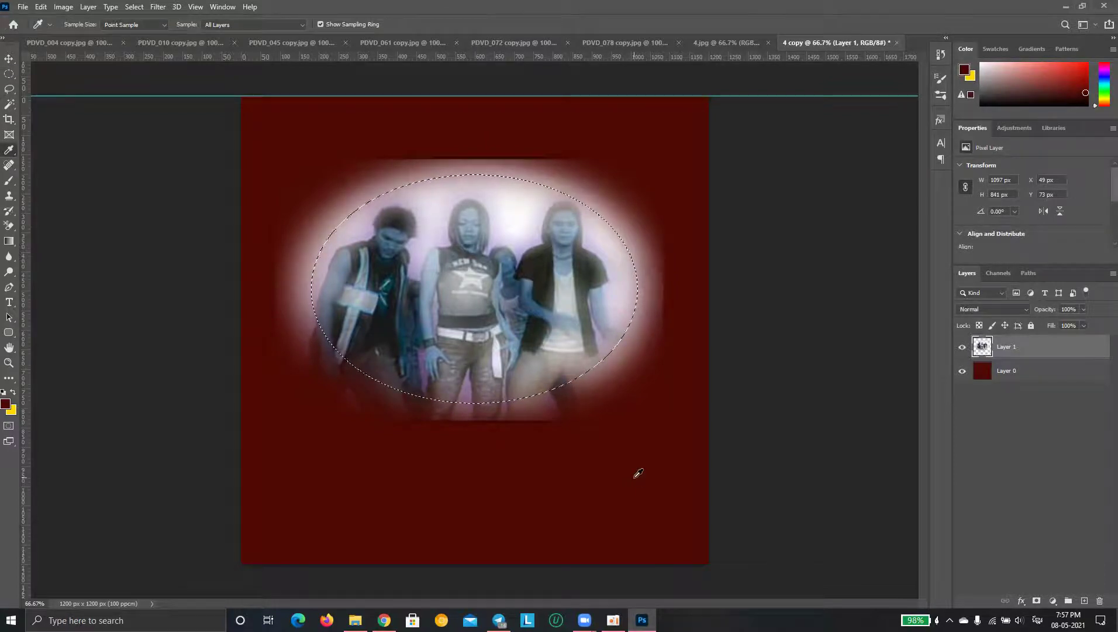
{"action": "key", "text": "Delete"}
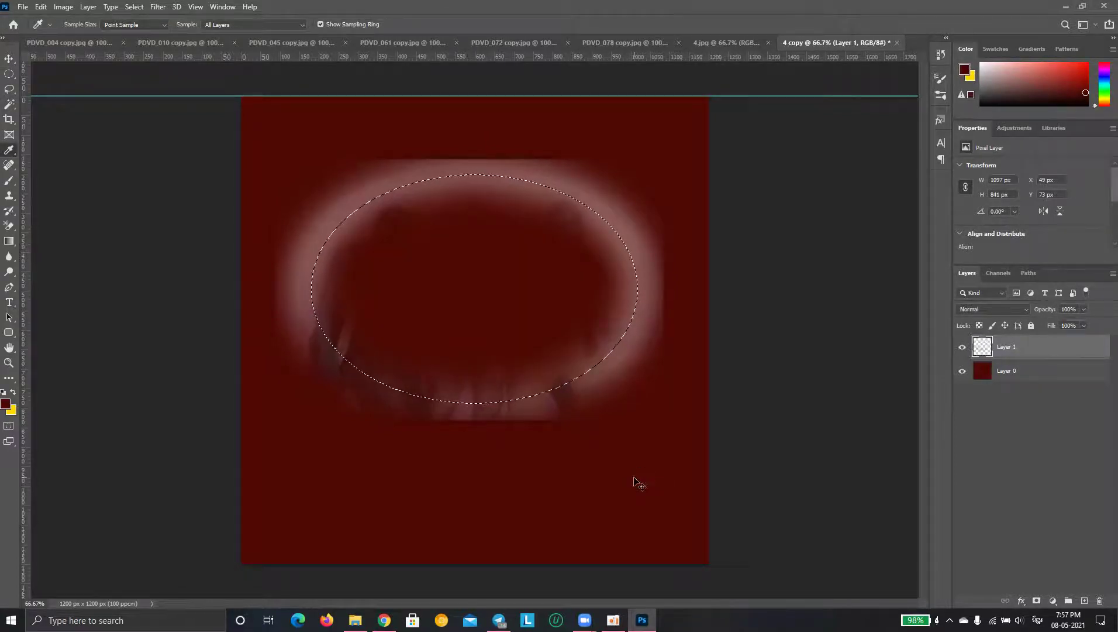
{"action": "key", "text": "ctrl+z"}
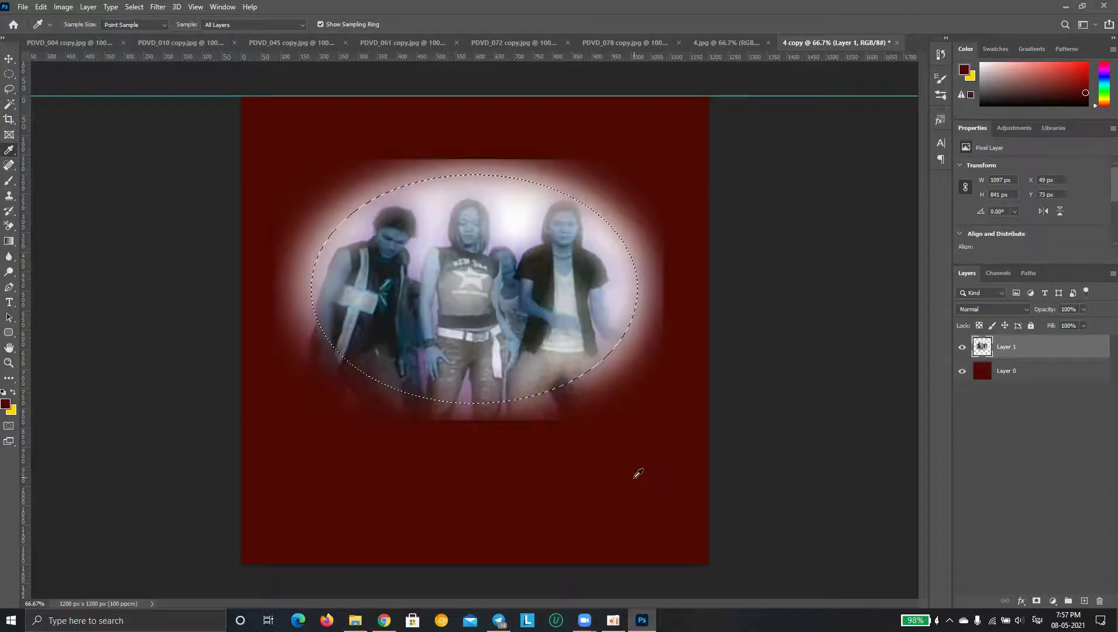
{"action": "key", "text": "ctrl+shift+i"}
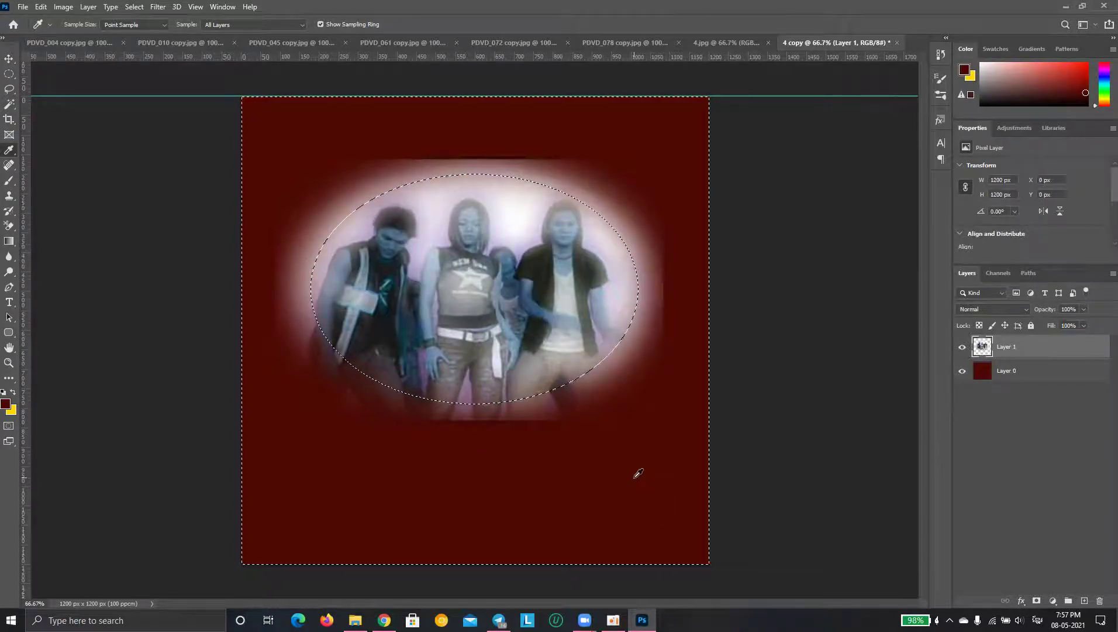
{"action": "key", "text": "Delete"}
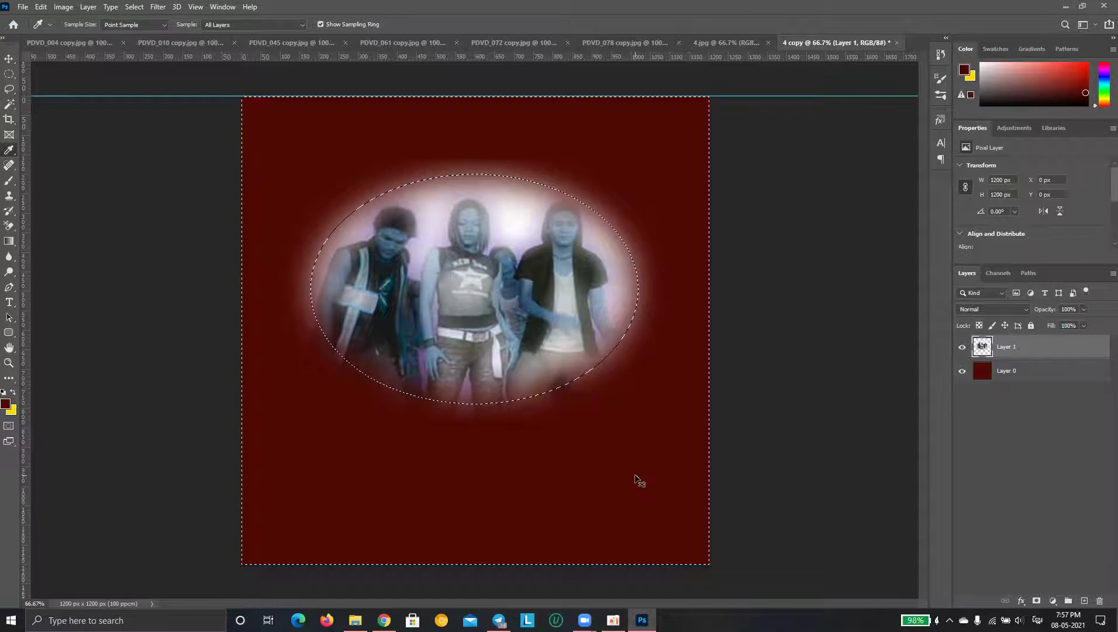
{"action": "key", "text": "ctrl+d"}
Free-transform the group photo to about 516×420 px near the canvas top
{"action": "left_click", "coordinate": [8, 59]}
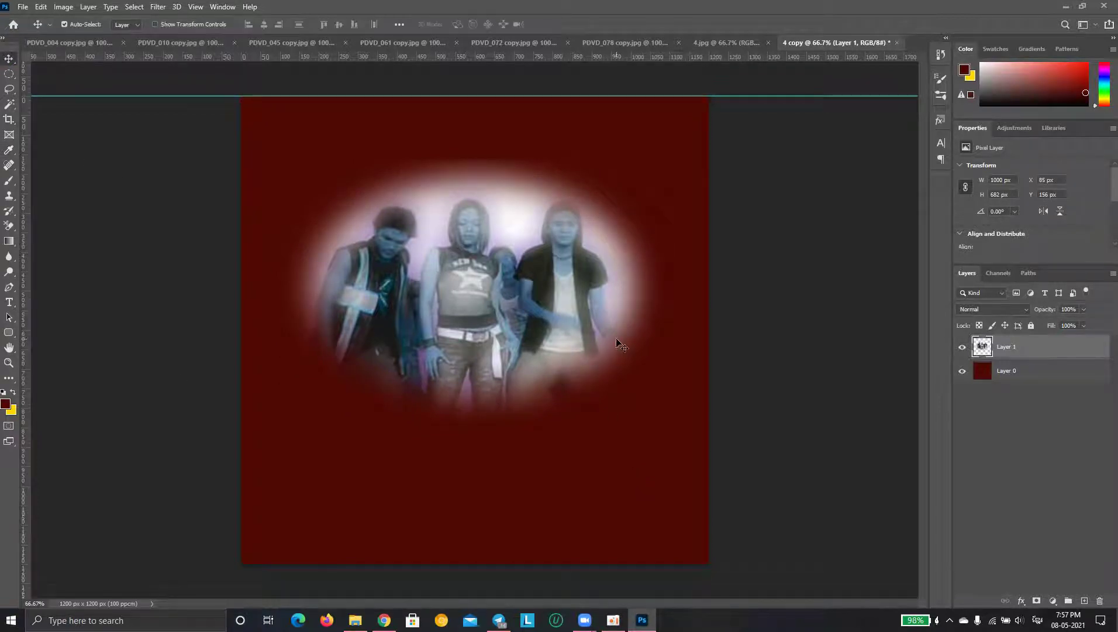
{"action": "left_click_drag", "start_coordinate": [484, 311], "coordinate": [575, 371]}
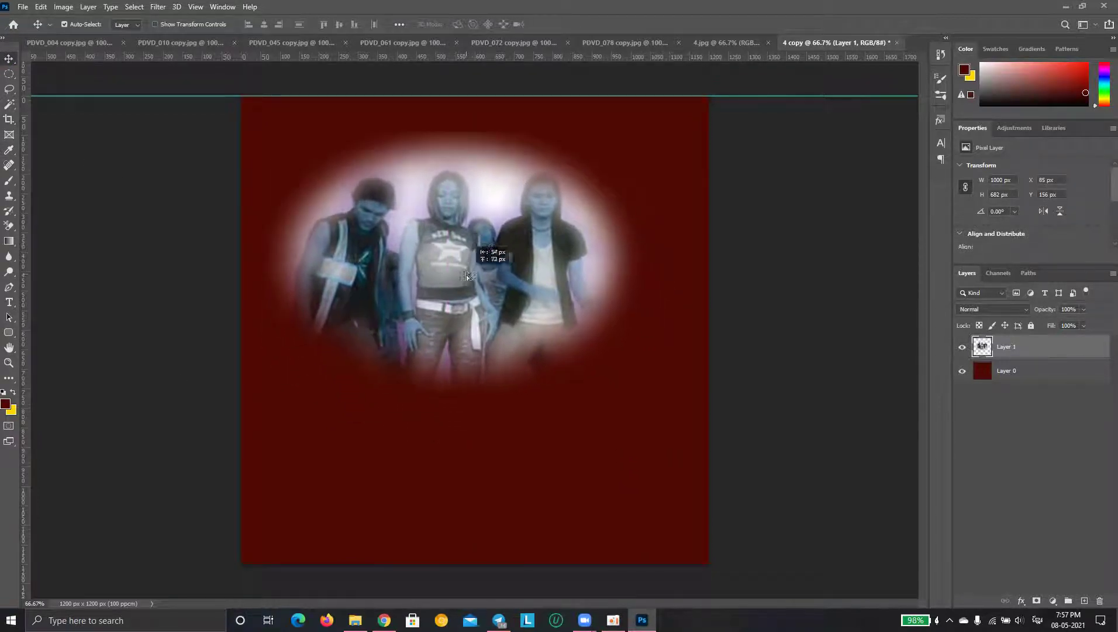
{"action": "key", "text": "ctrl+t"}
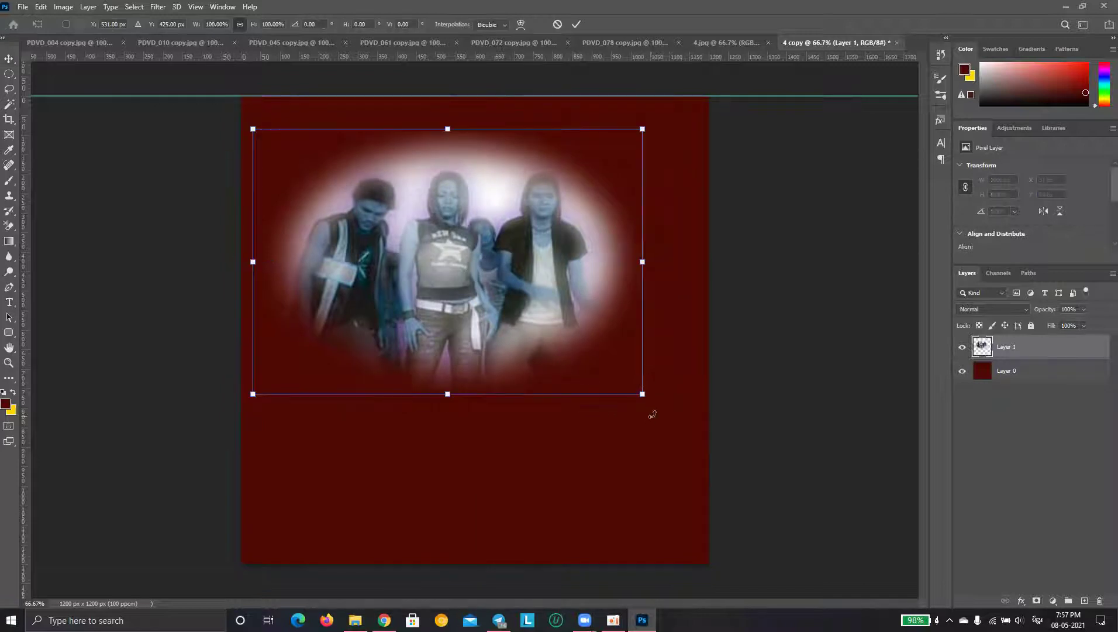
{"action": "left_click_drag", "start_coordinate": [644, 393], "coordinate": [585, 285]}
{"action": "left_click_drag", "start_coordinate": [368, 219], "coordinate": [466, 243]}
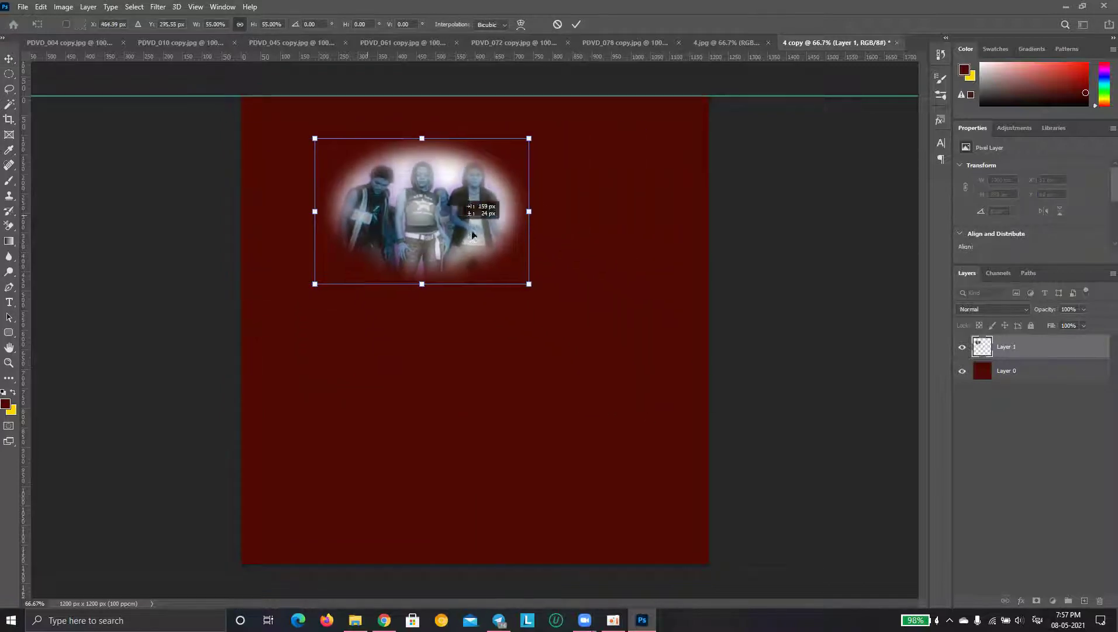
{"action": "left_click_drag", "start_coordinate": [565, 300], "coordinate": [593, 319]}
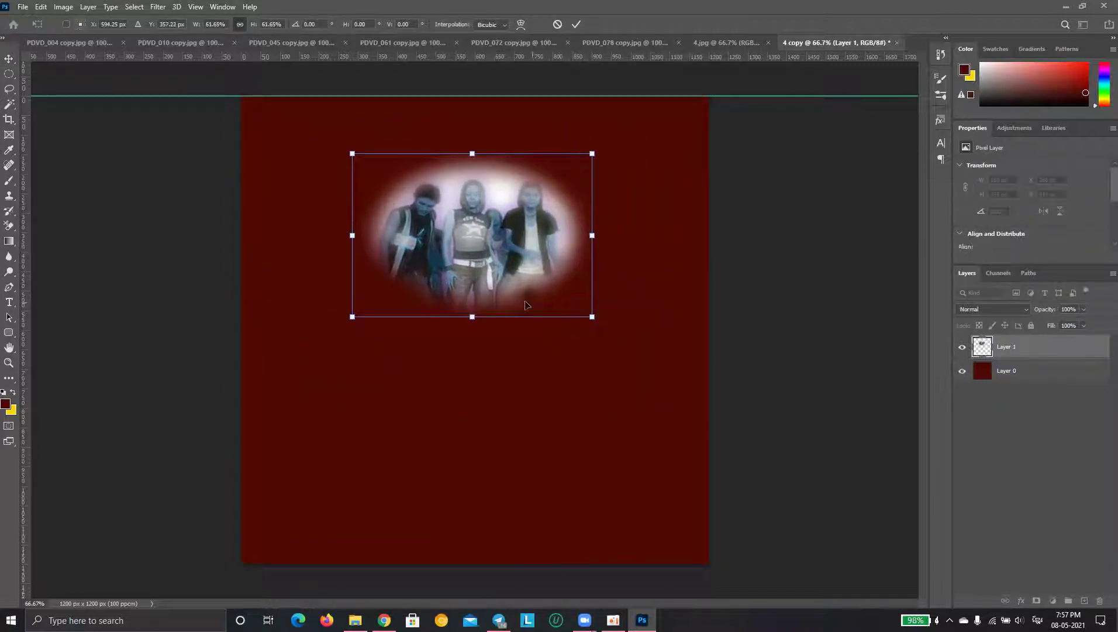
{"action": "key", "text": "Return"}
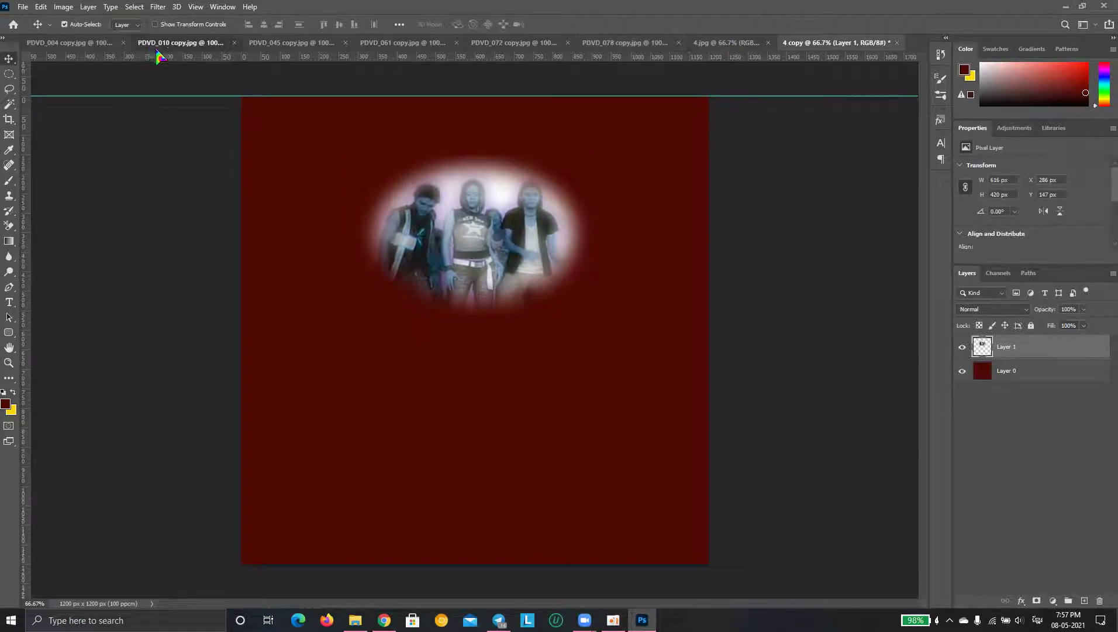
Compare the group photo and posters, then return to the car photo PDVD_010
{"action": "left_click", "coordinate": [157, 44]}
{"action": "left_click", "coordinate": [315, 42]}
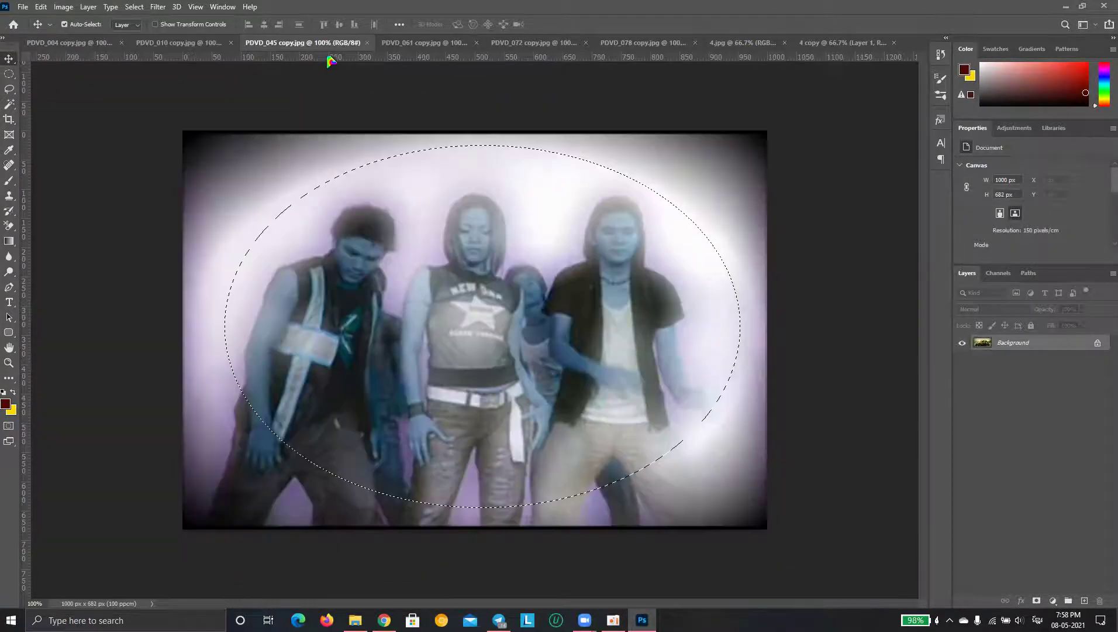
{"action": "left_click", "coordinate": [369, 43]}
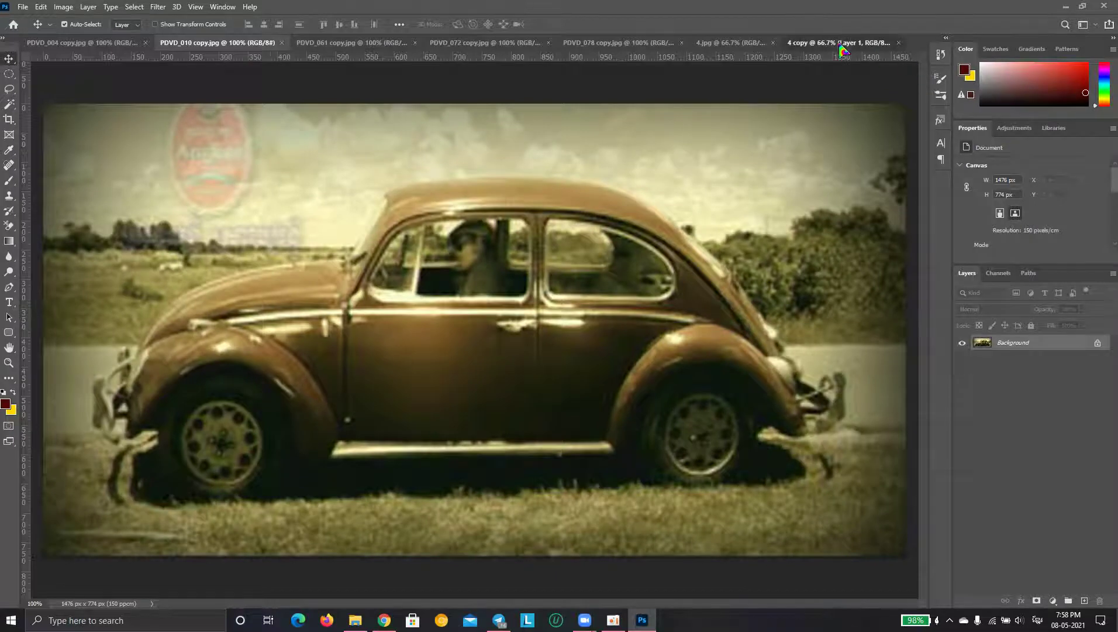
{"action": "left_click", "coordinate": [790, 42]}
{"action": "left_click", "coordinate": [752, 39]}
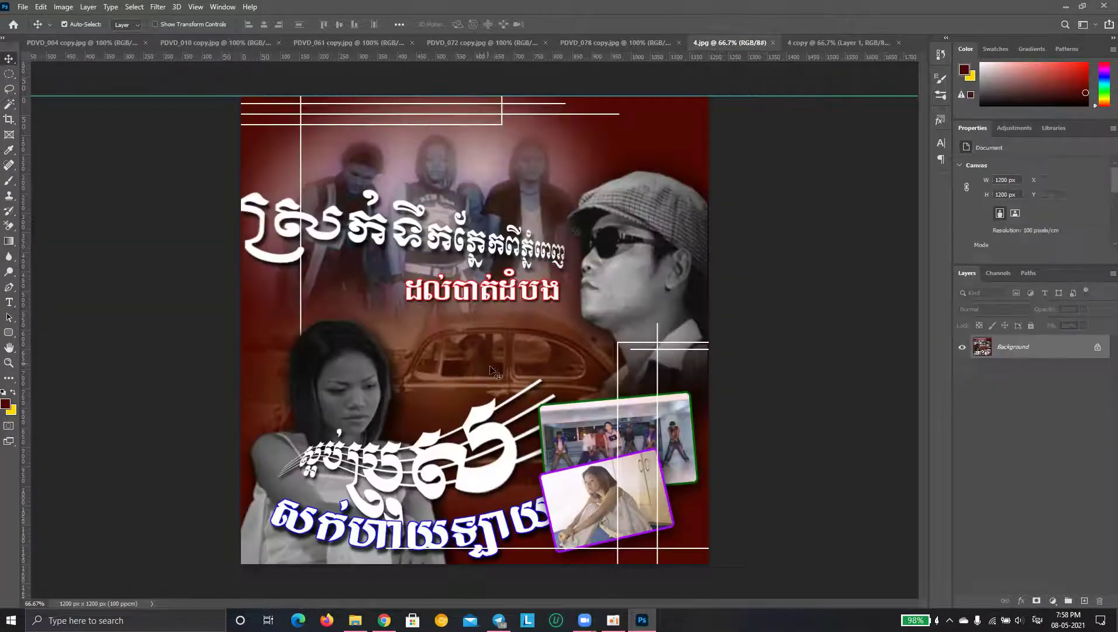
{"action": "left_click", "coordinate": [222, 43]}
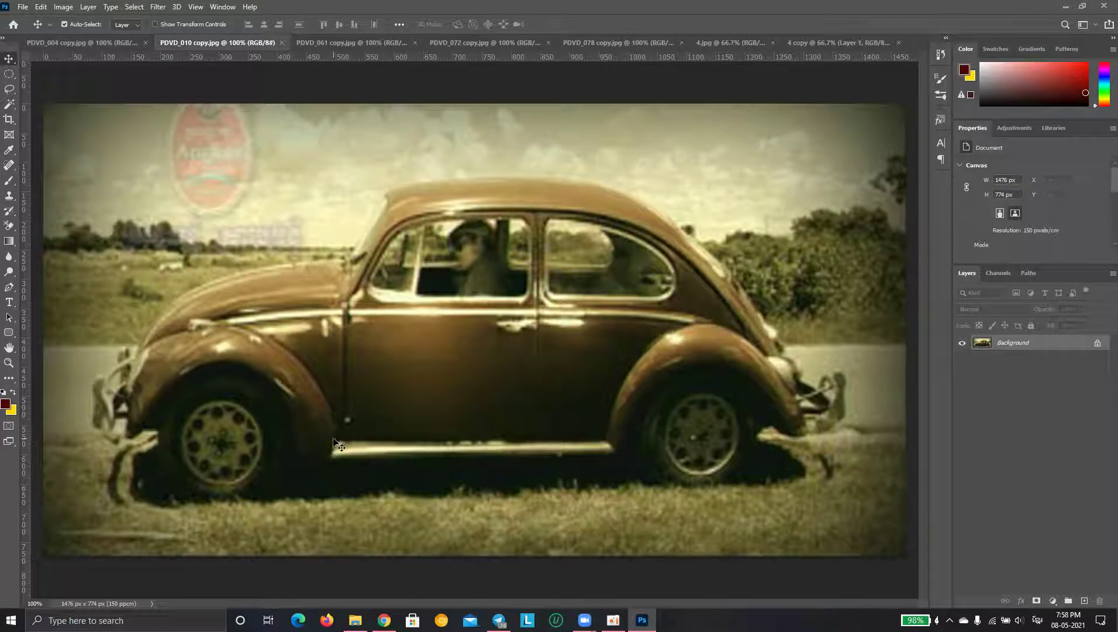
Zoom in on the car, bring its bottom into view, and select the Pen tool
{"action": "scroll", "coordinate": [269, 419], "scroll_direction": "up", "scroll_amount": 2}
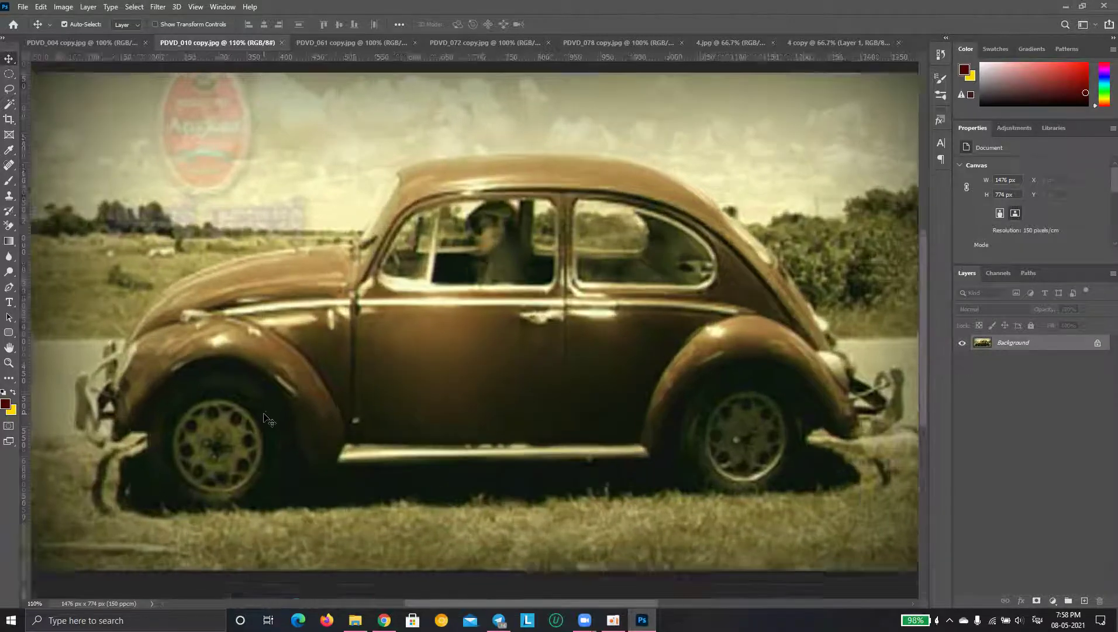
{"action": "left_click_drag", "start_coordinate": [384, 445], "coordinate": [411, 368]}
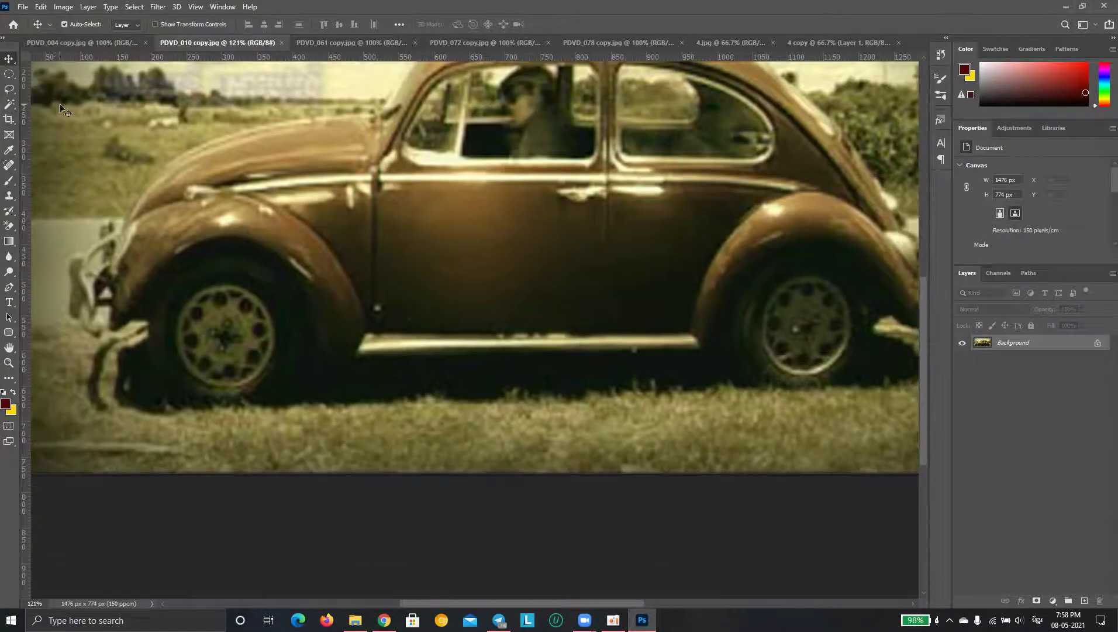
{"action": "left_click", "coordinate": [10, 100]}
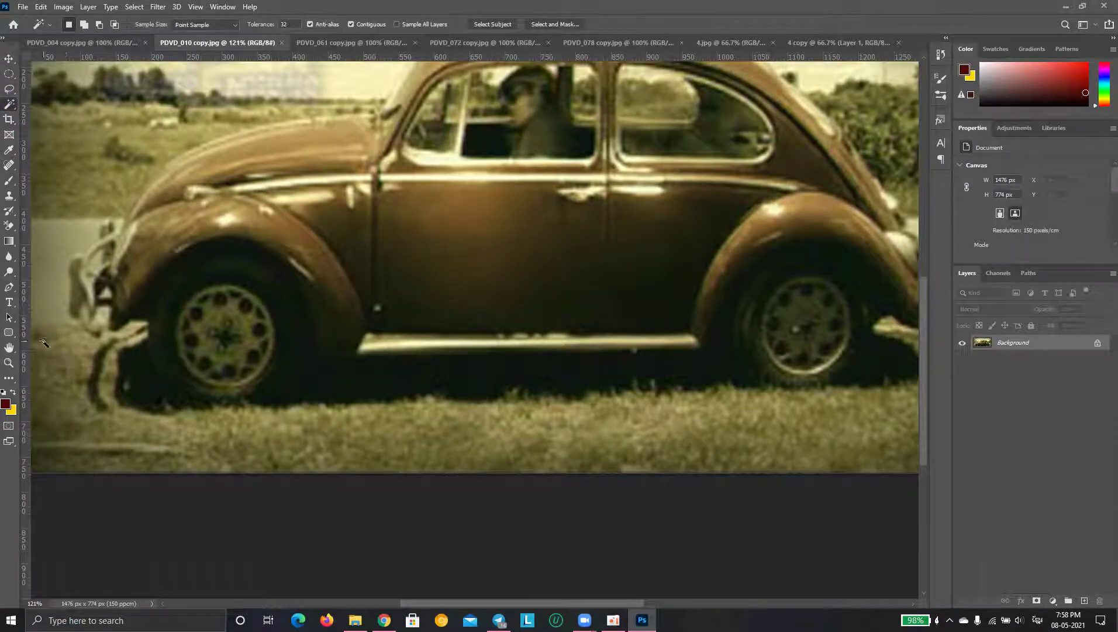
{"action": "left_click", "coordinate": [9, 288]}
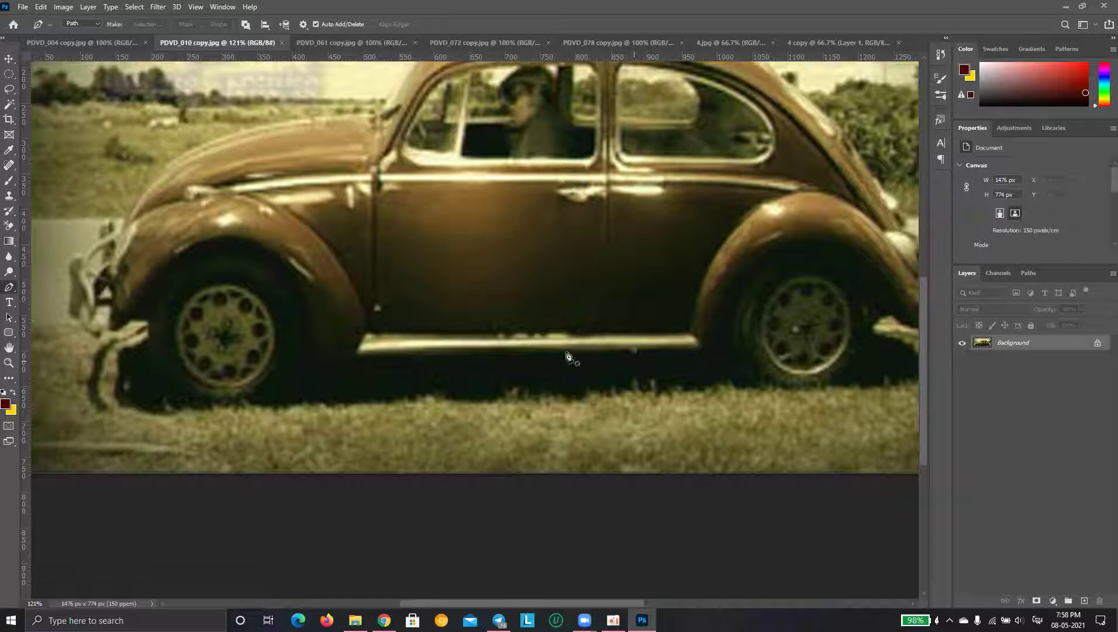
{"action": "scroll", "coordinate": [705, 366], "scroll_direction": "up", "scroll_amount": 3}
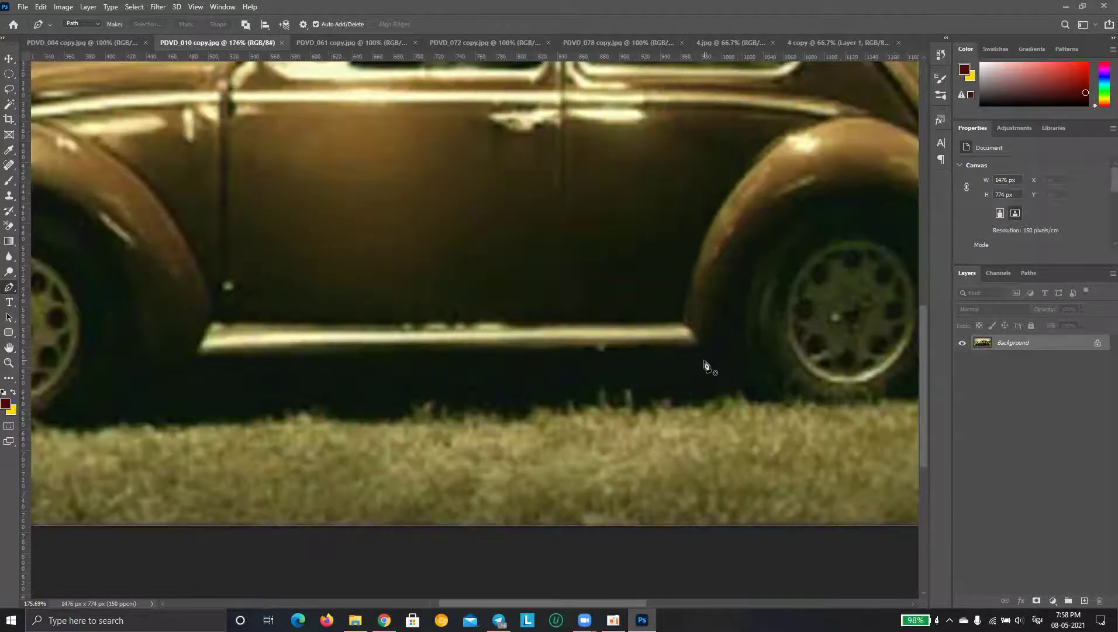
{"action": "scroll", "coordinate": [707, 366], "scroll_direction": "down", "scroll_amount": 3}
Trace the car's sill, front wheel and front bumper with Pen anchors
{"action": "left_click", "coordinate": [708, 354]}
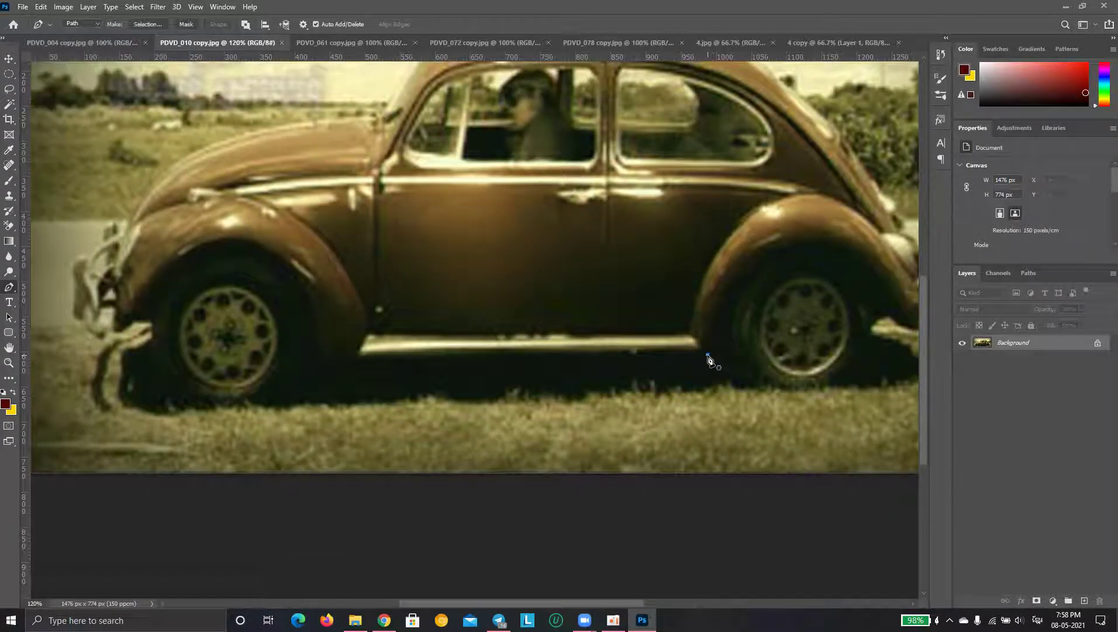
{"action": "left_click_drag", "start_coordinate": [365, 365], "coordinate": [356, 368]}
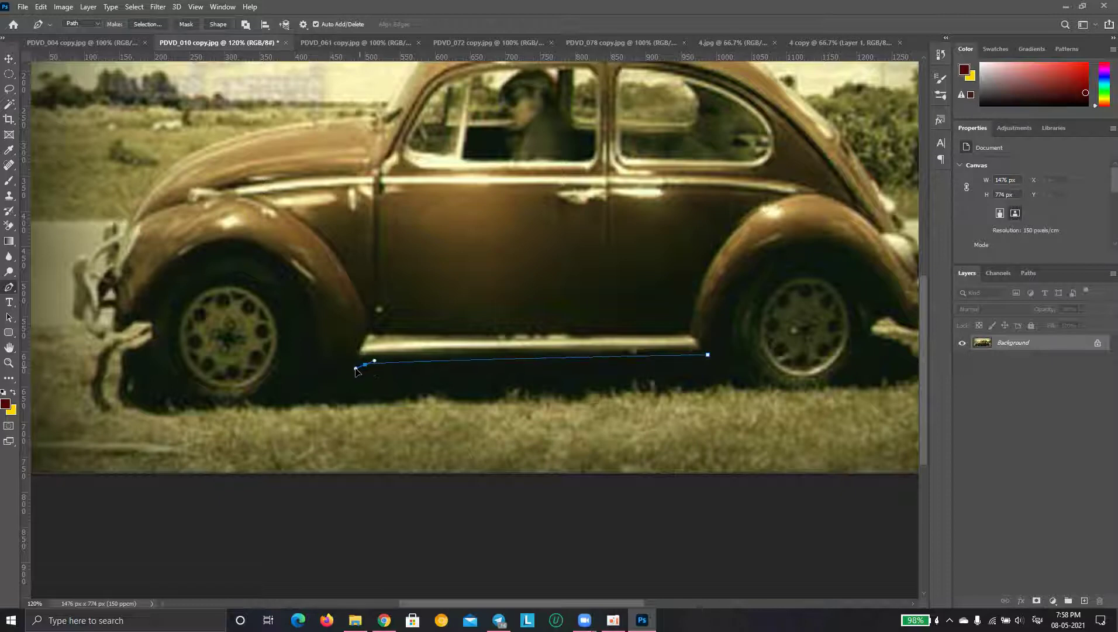
{"action": "left_click", "coordinate": [321, 358]}
{"action": "left_click_drag", "start_coordinate": [293, 383], "coordinate": [281, 396]}
{"action": "left_click", "coordinate": [150, 344]}
{"action": "left_click", "coordinate": [140, 329]}
{"action": "left_click", "coordinate": [115, 328]}
{"action": "left_click_drag", "start_coordinate": [103, 334], "coordinate": [92, 327]}
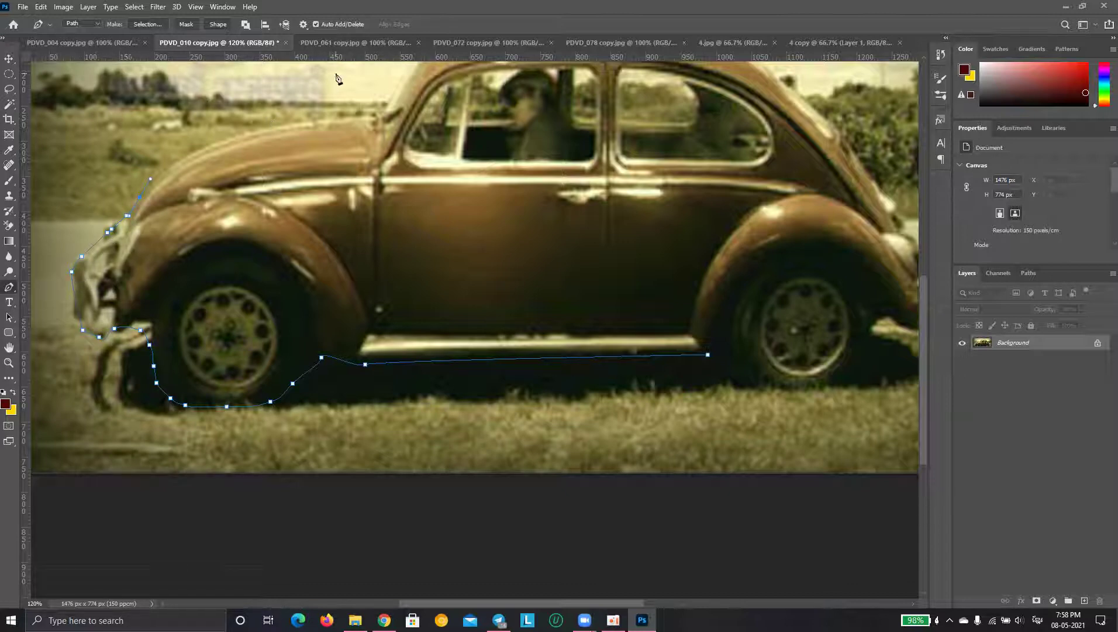
{"action": "left_click_drag", "start_coordinate": [327, 121], "coordinate": [440, 112]}
Continue the path over the hood, windshield and roof, undoing a misplaced roof point
{"action": "key", "text": "h"}
{"action": "left_click_drag", "start_coordinate": [327, 124], "coordinate": [384, 341]}
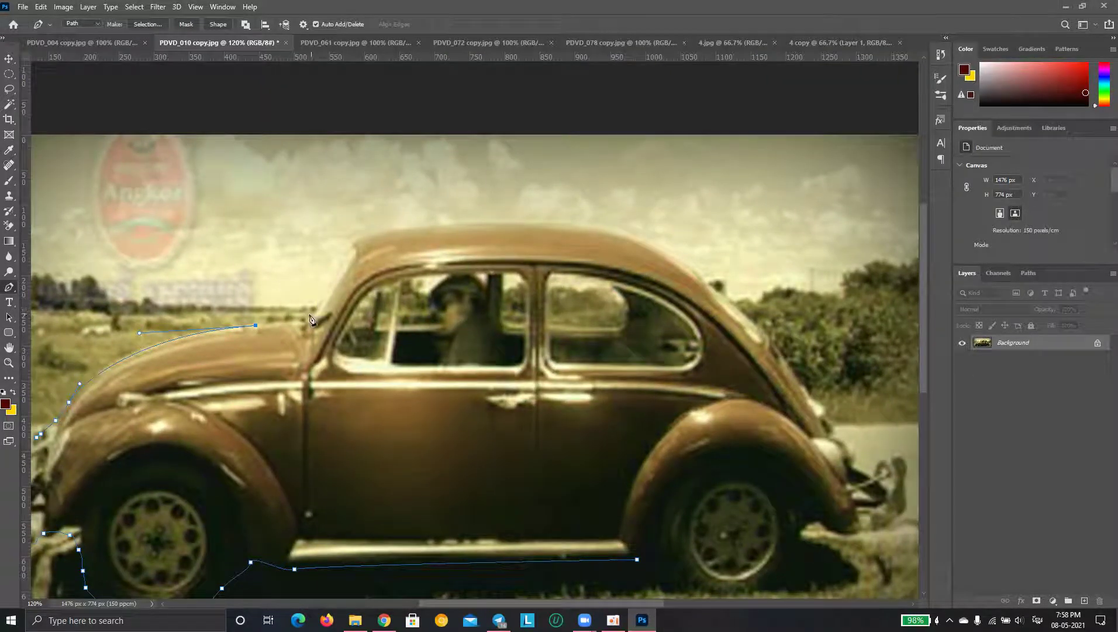
{"action": "left_click_drag", "start_coordinate": [310, 318], "coordinate": [313, 319]}
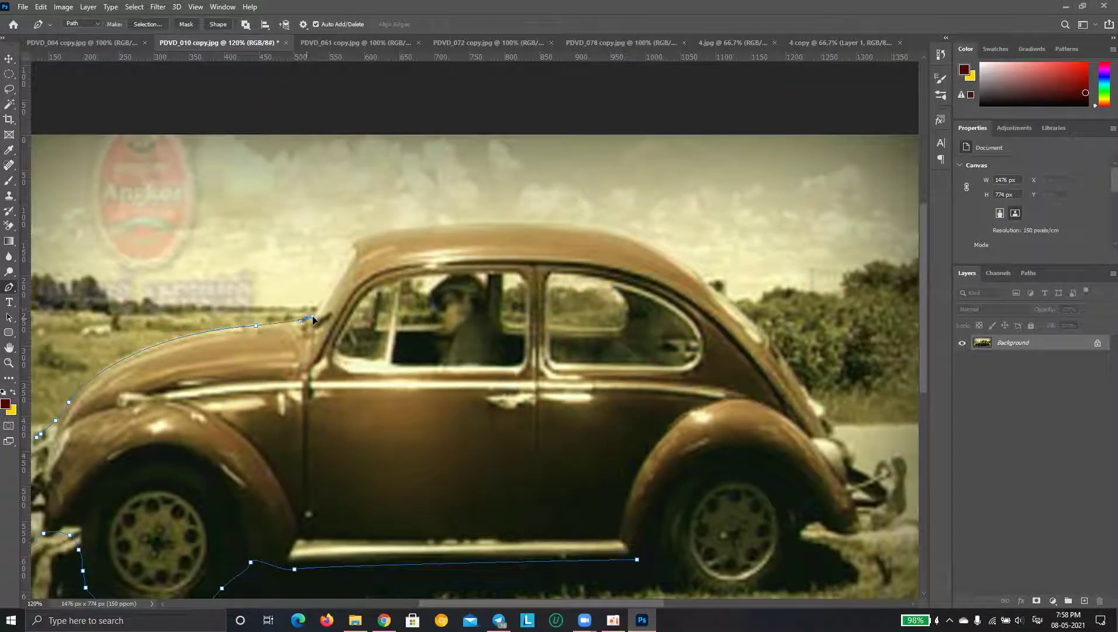
{"action": "left_click", "coordinate": [343, 257]}
{"action": "left_click", "coordinate": [367, 233]}
{"action": "left_click_drag", "start_coordinate": [399, 225], "coordinate": [453, 222]}
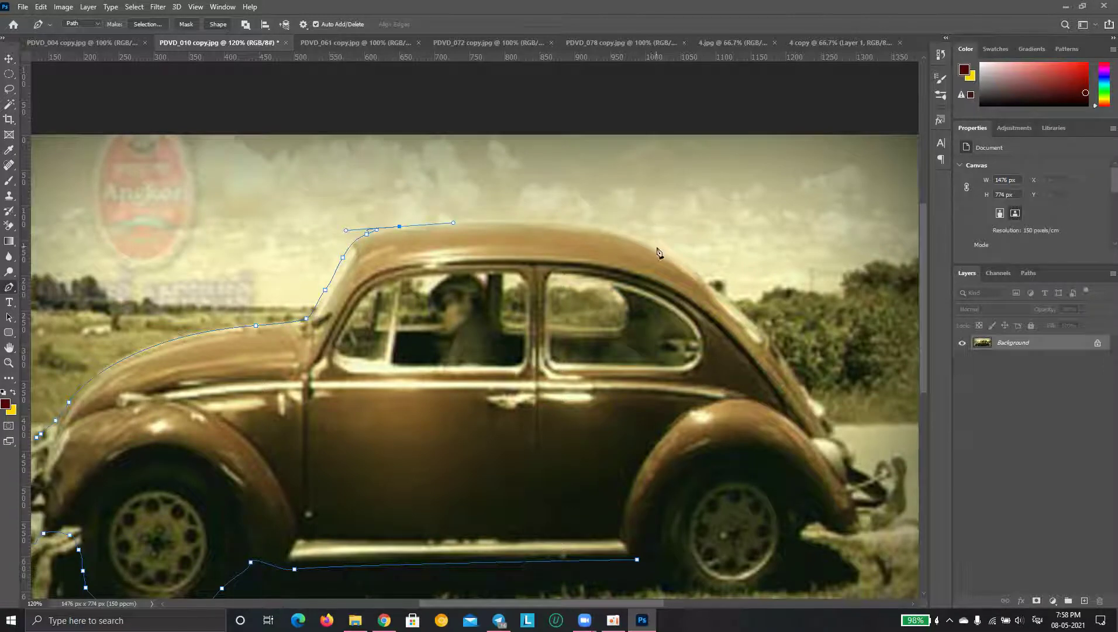
{"action": "left_click_drag", "start_coordinate": [661, 248], "coordinate": [689, 262]}
{"action": "left_click", "coordinate": [689, 260]}
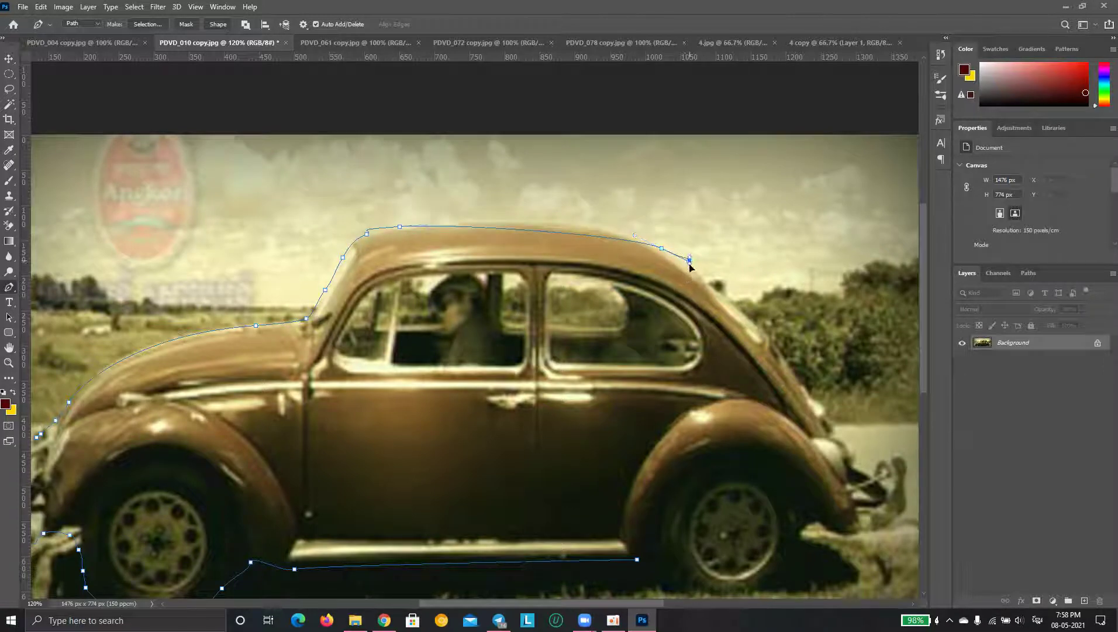
{"action": "key", "text": "ctrl+z"}
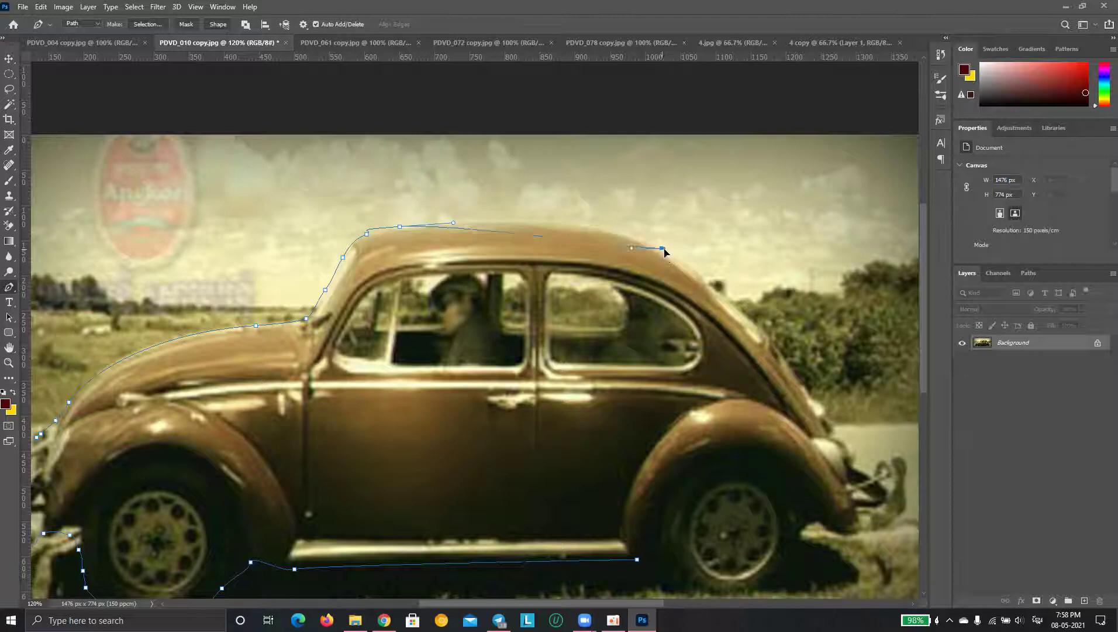
{"action": "key", "text": "ctrl+z"}
{"action": "left_click_drag", "start_coordinate": [676, 279], "coordinate": [701, 282]}
Trace down the car's rear slope, around the rear bumper and along the underside
{"action": "left_click", "coordinate": [779, 344]}
{"action": "left_click", "coordinate": [801, 380]}
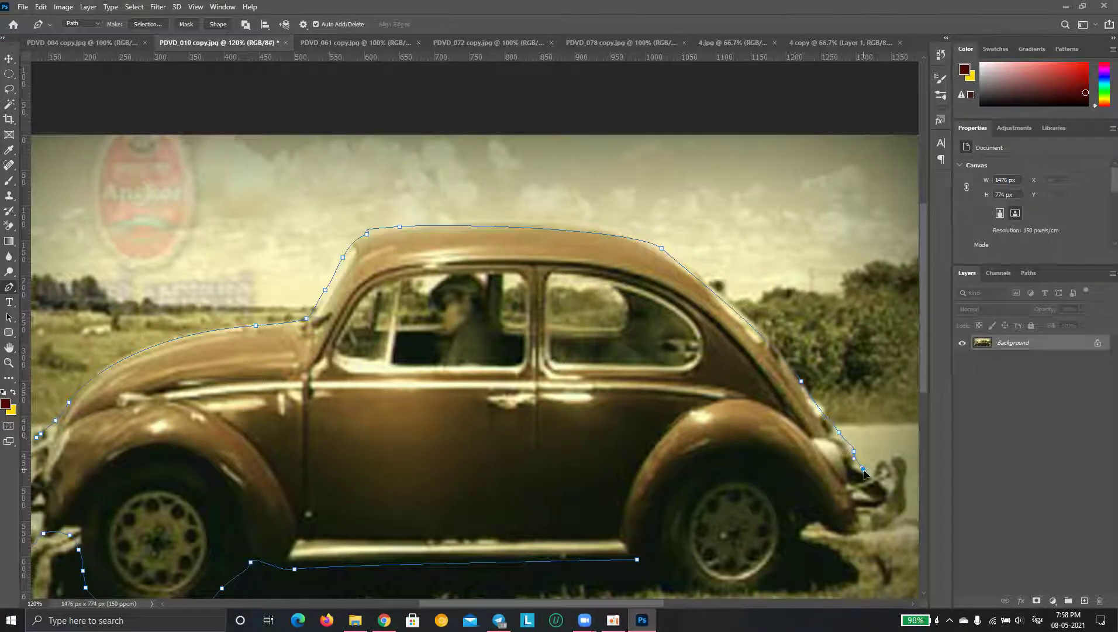
{"action": "left_click_drag", "start_coordinate": [846, 470], "coordinate": [711, 388]}
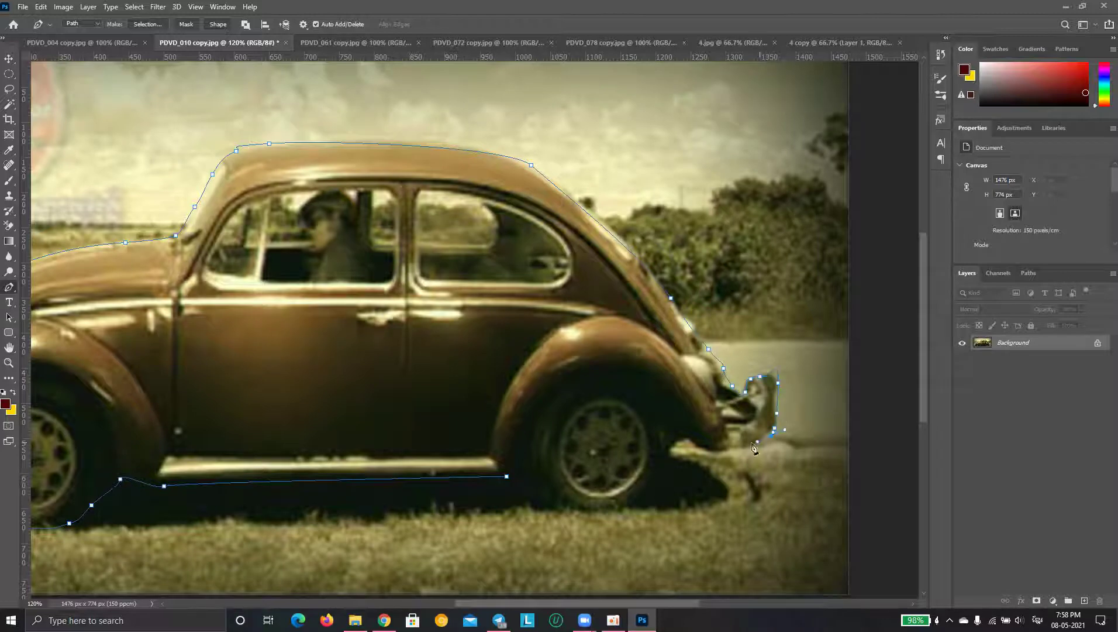
{"action": "left_click", "coordinate": [661, 468]}
{"action": "left_click", "coordinate": [646, 497]}
{"action": "left_click", "coordinate": [527, 494]}
{"action": "key", "text": "Escape"}
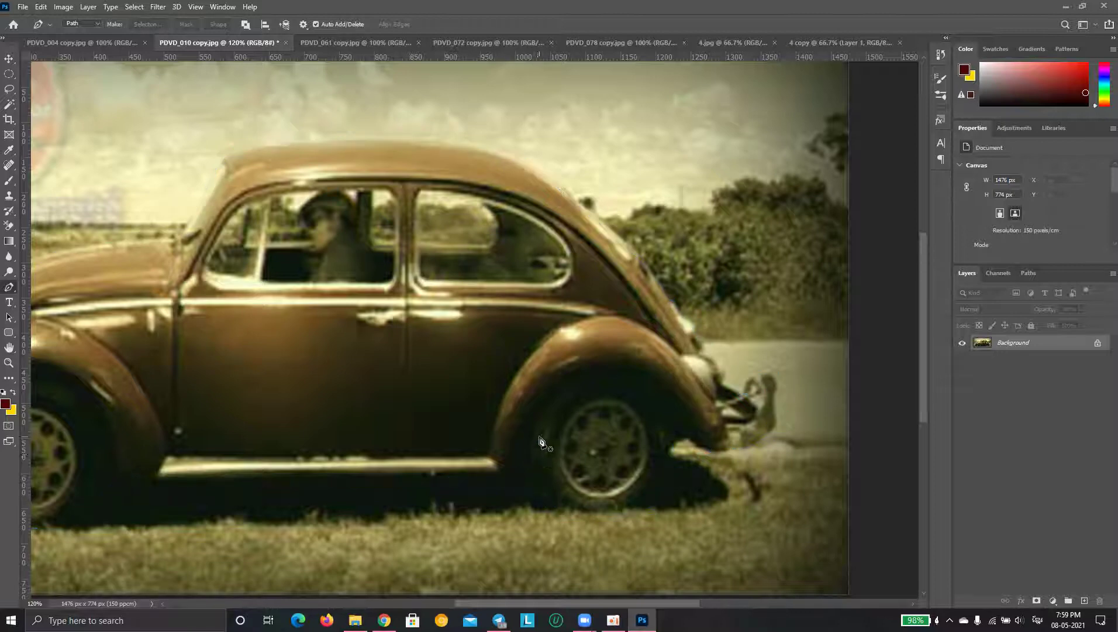
{"action": "left_click", "coordinate": [507, 478]}
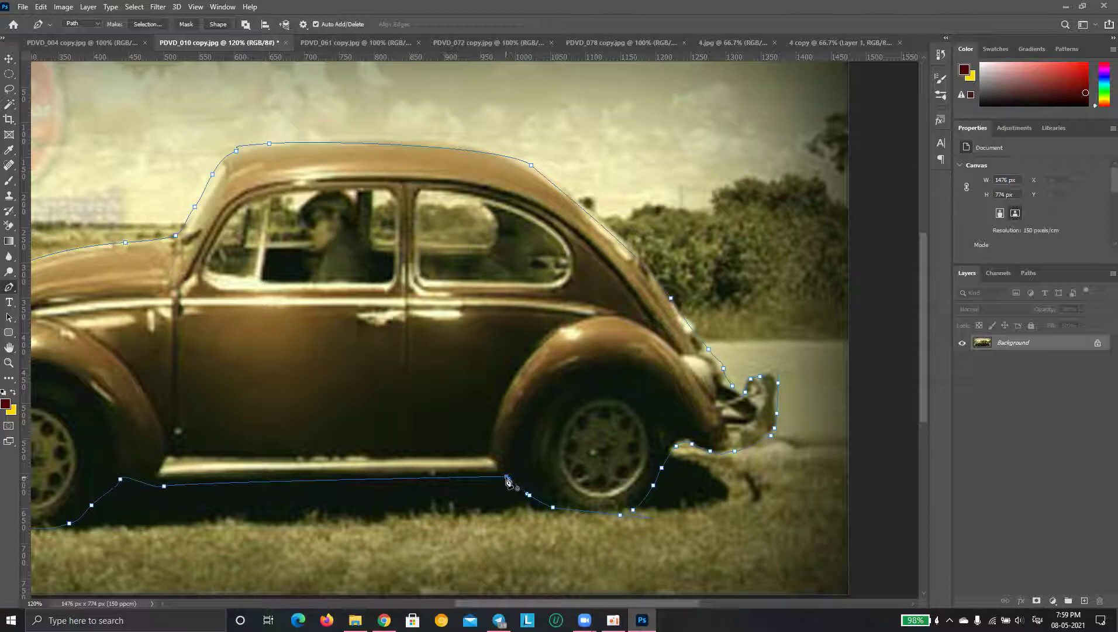
{"action": "scroll", "coordinate": [545, 320], "scroll_direction": "left", "scroll_amount": 2}
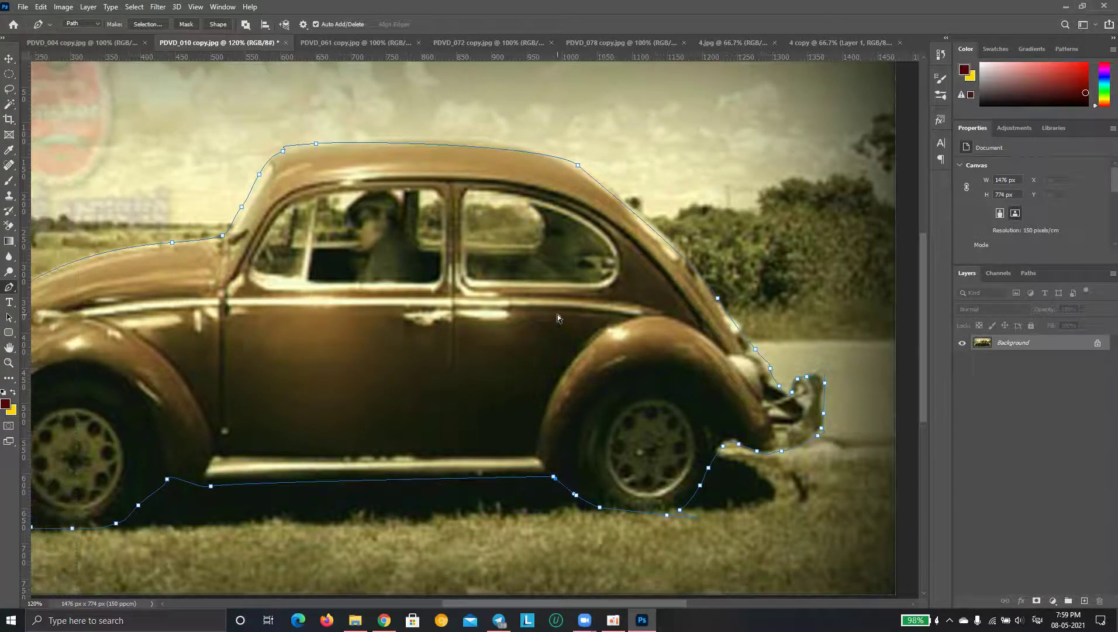
Convert the traced car path into an active selection with Ctrl+Enter
{"action": "key", "text": "ctrl+Return"}
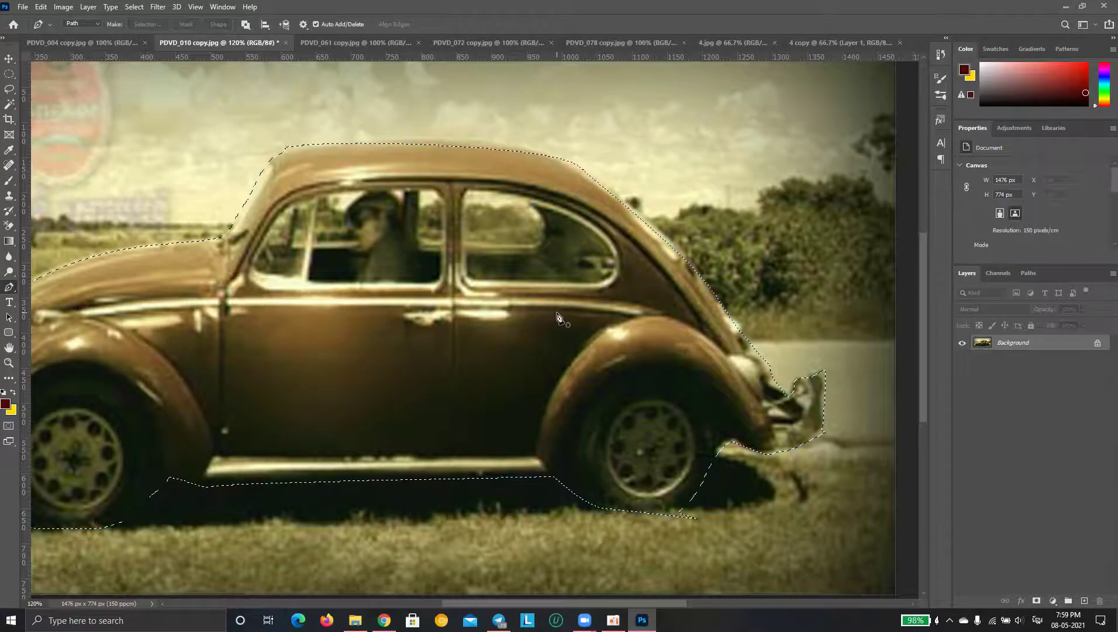
{"action": "scroll", "coordinate": [556, 316], "scroll_direction": "left", "scroll_amount": 2}
{"action": "scroll", "coordinate": [297, 251], "scroll_direction": "down", "scroll_amount": 2}
{"action": "scroll", "coordinate": [339, 252], "scroll_direction": "down", "scroll_amount": 2}
{"action": "scroll", "coordinate": [342, 242], "scroll_direction": "down", "scroll_amount": 2}
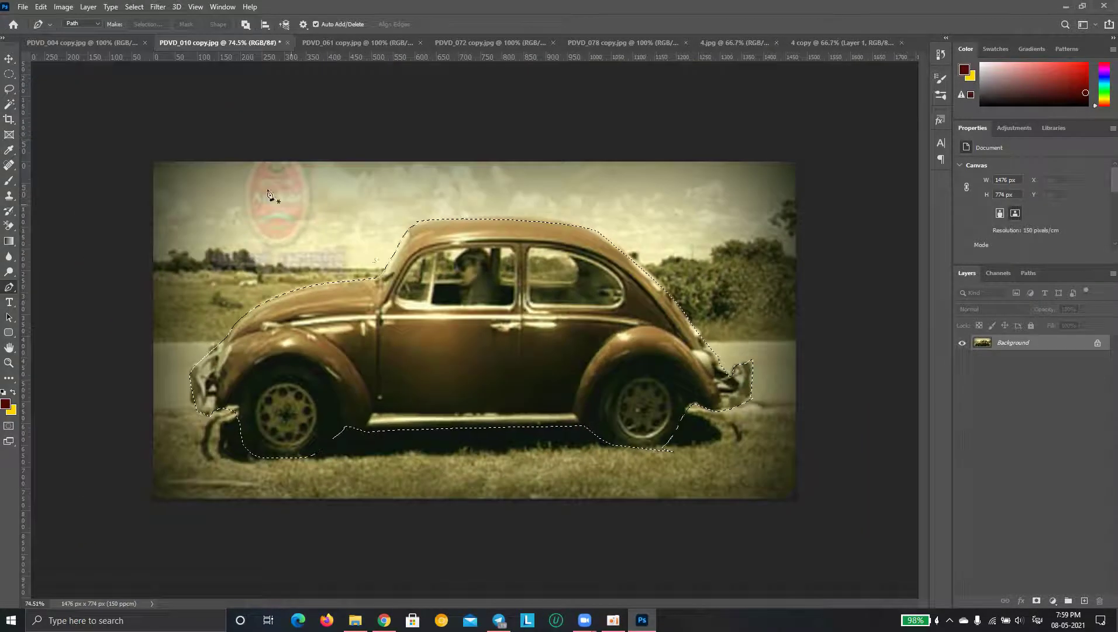
{"action": "right_click", "coordinate": [447, 303]}
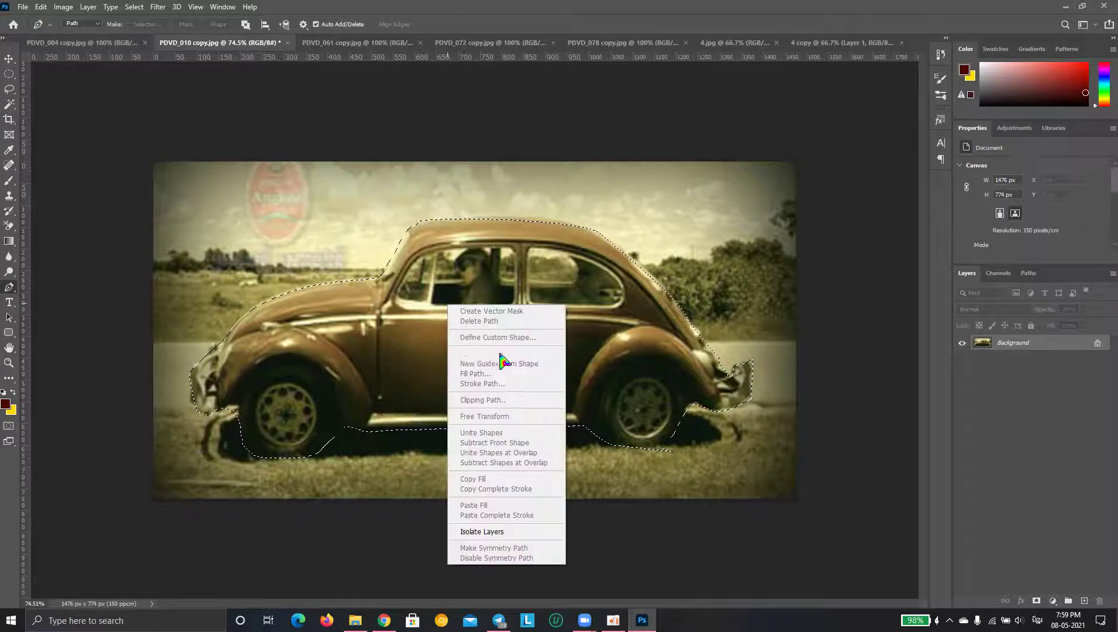
{"action": "left_click", "coordinate": [21, 284]}
{"action": "left_click", "coordinate": [8, 89]}
Feather the car selection by 10 px and move it onto the poster
{"action": "right_click", "coordinate": [439, 358]}
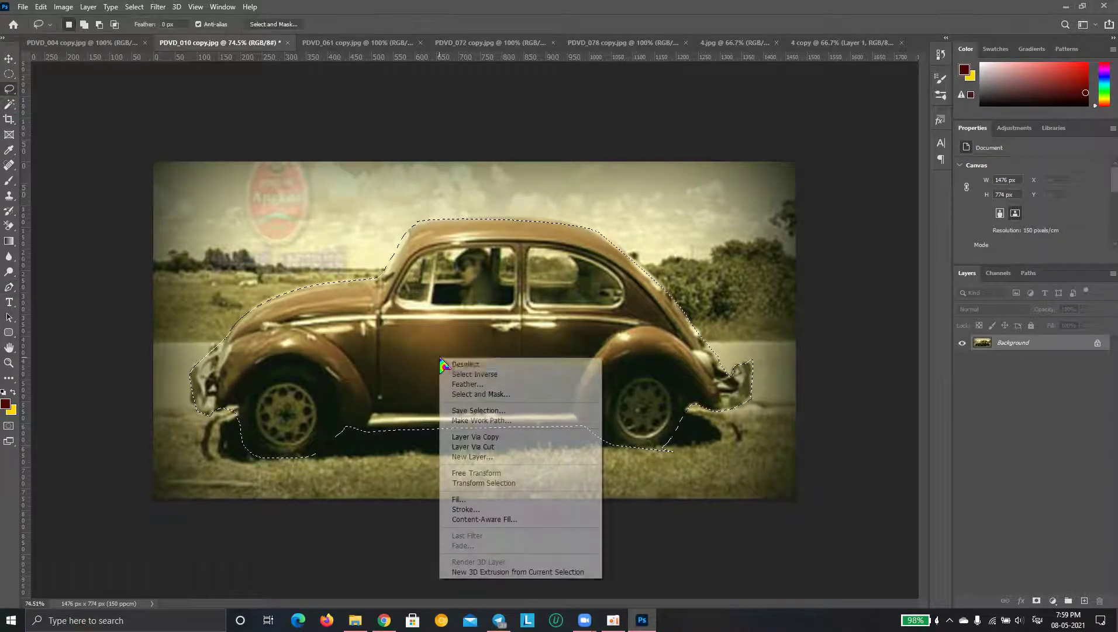
{"action": "left_click", "coordinate": [468, 384]}
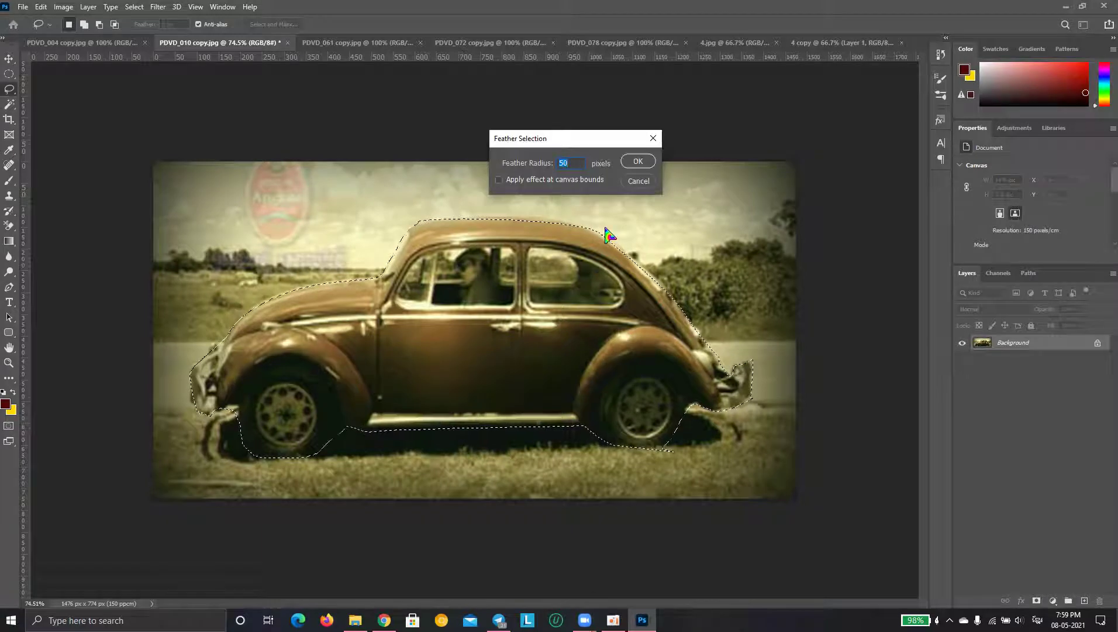
{"action": "type", "text": "10"}
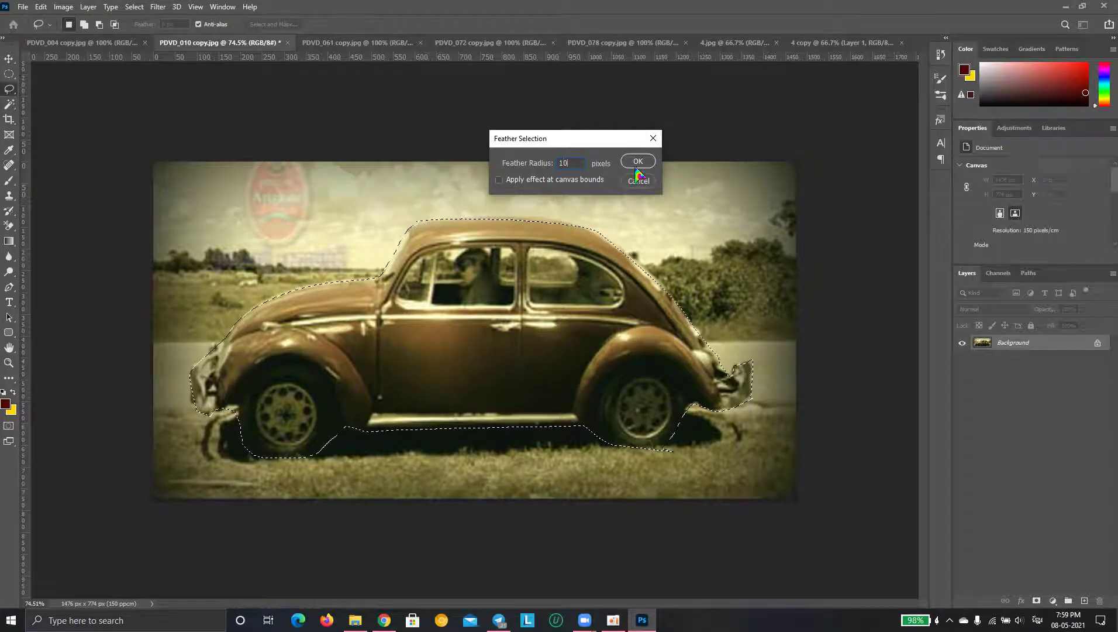
{"action": "left_click", "coordinate": [638, 164]}
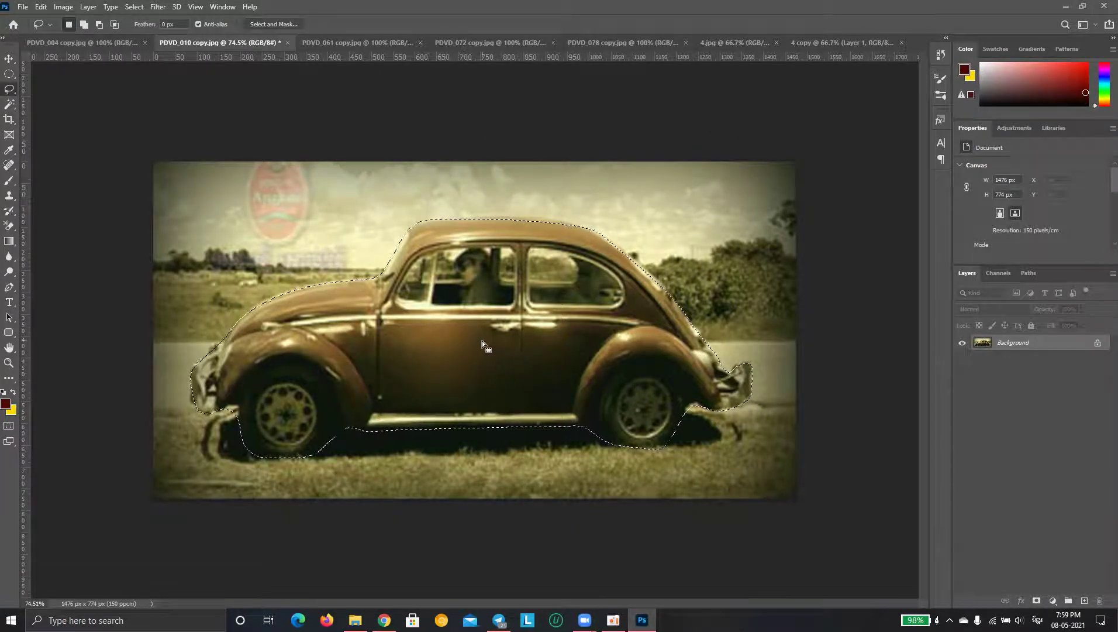
{"action": "key", "text": "v"}
{"action": "mouse_move", "coordinate": [399, 333]}
{"action": "left_mouse_down"}
{"action": "mouse_move", "coordinate": [828, 43]}
{"action": "mouse_move", "coordinate": [519, 363]}
{"action": "mouse_move", "coordinate": [501, 421]}
{"action": "left_mouse_up"}
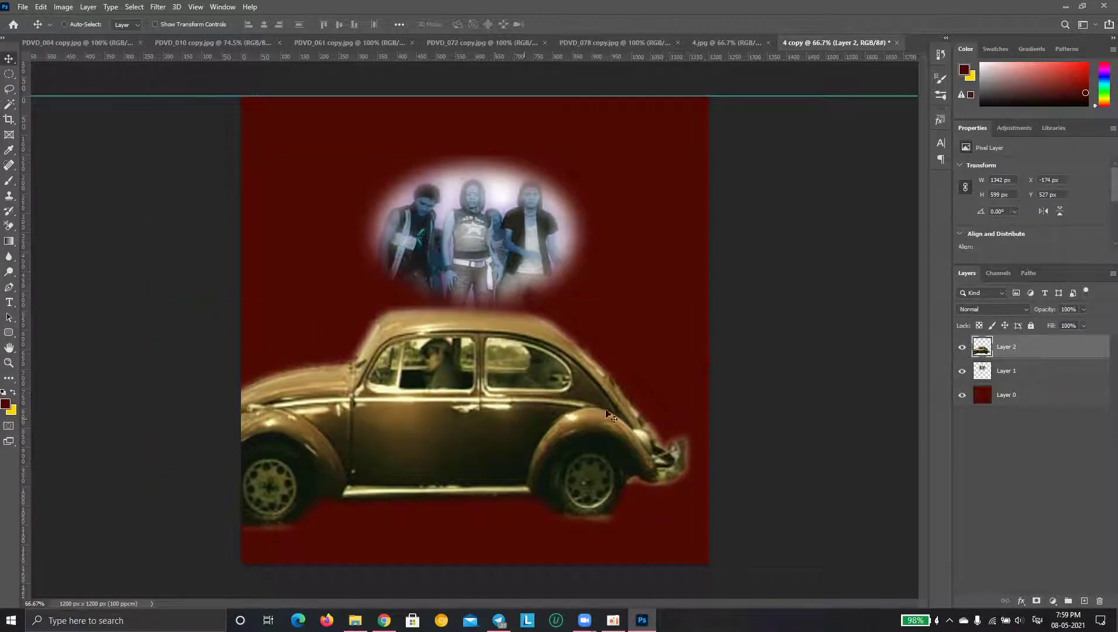
Scale the car to about 62%, centre it on the canvas, then view the 4.jpg reference
{"action": "key", "text": "ctrl+t"}
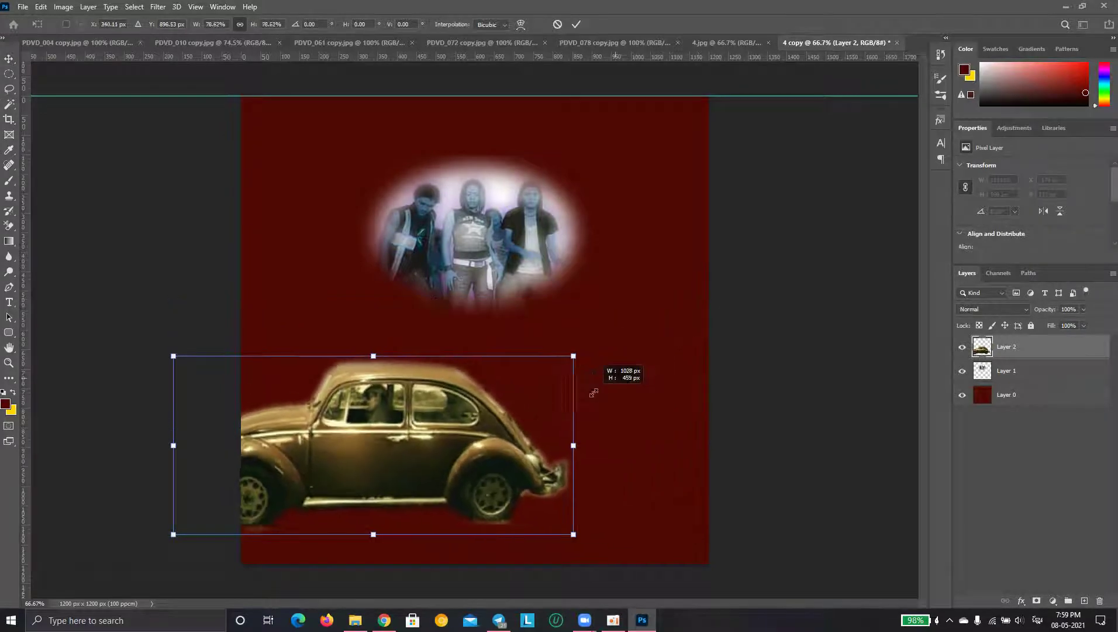
{"action": "left_click_drag", "start_coordinate": [696, 301], "coordinate": [491, 392]}
{"action": "left_click_drag", "start_coordinate": [353, 466], "coordinate": [535, 378]}
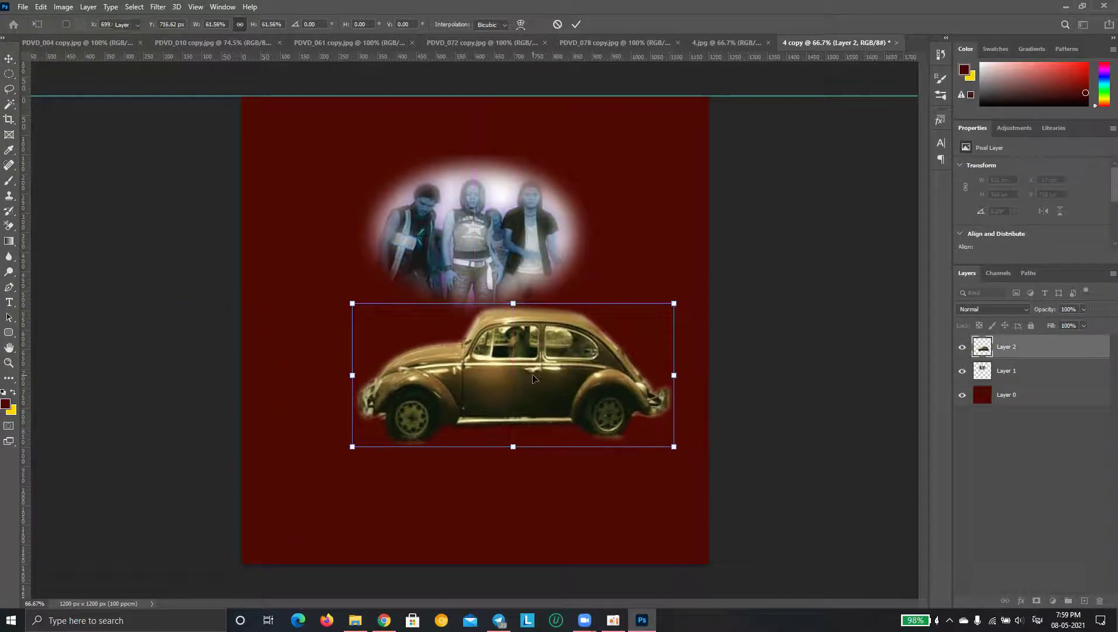
{"action": "key", "text": "Return"}
{"action": "left_click", "coordinate": [720, 43]}
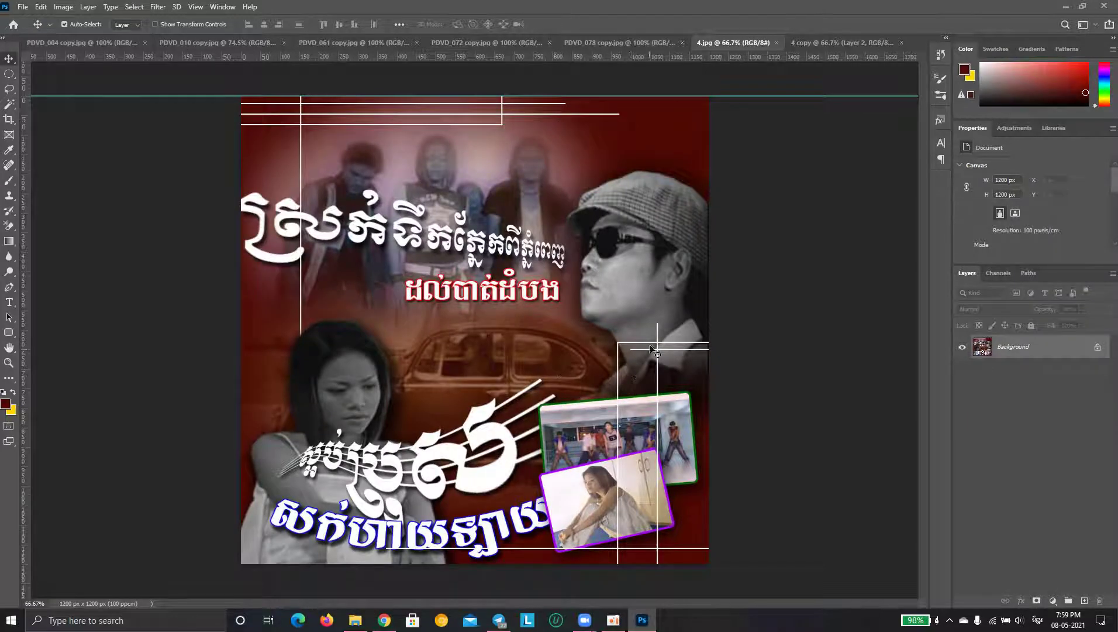
Close the car source image without saving and open the PDVD_004 capped man photo
{"action": "left_click", "coordinate": [196, 43]}
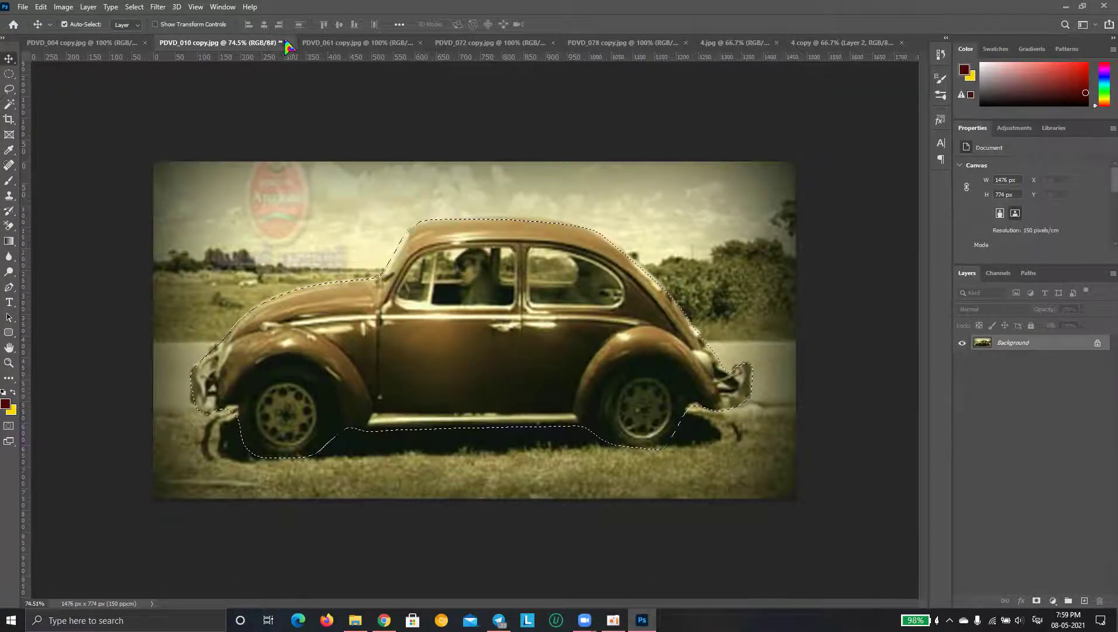
{"action": "left_click", "coordinate": [288, 43]}
{"action": "left_click", "coordinate": [553, 231]}
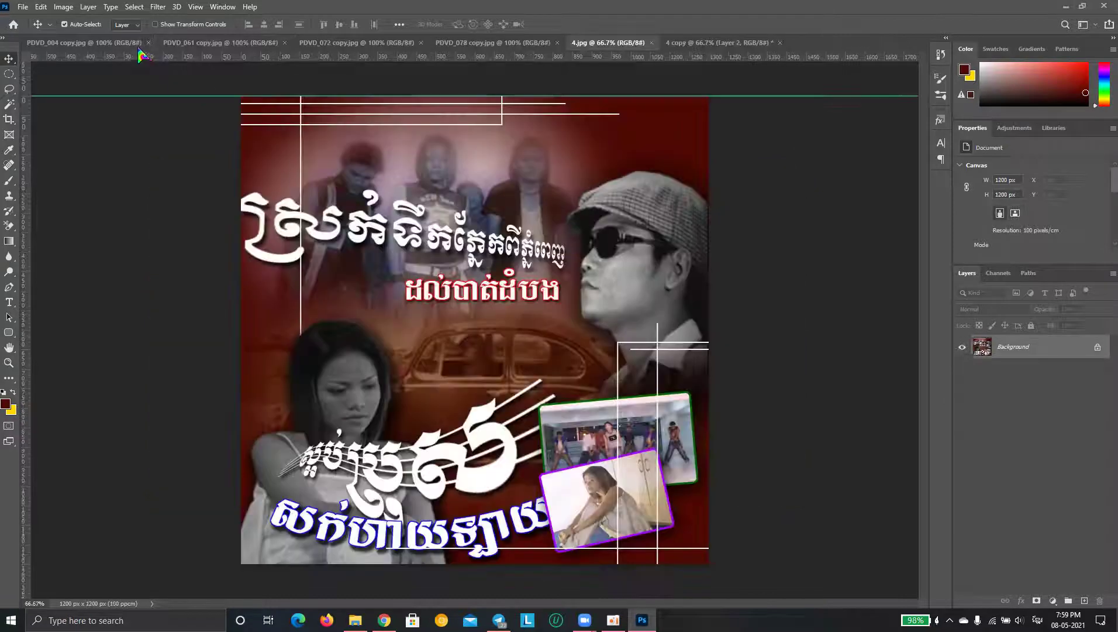
{"action": "left_click", "coordinate": [83, 45]}
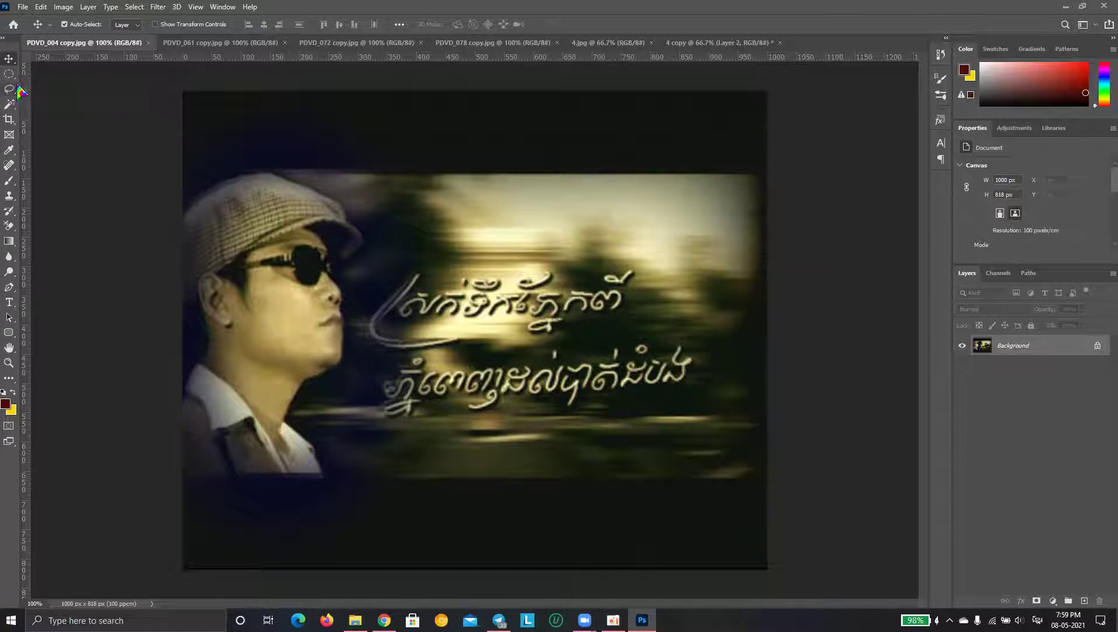
{"action": "right_click", "coordinate": [12, 107]}
{"action": "left_click", "coordinate": [65, 116]}
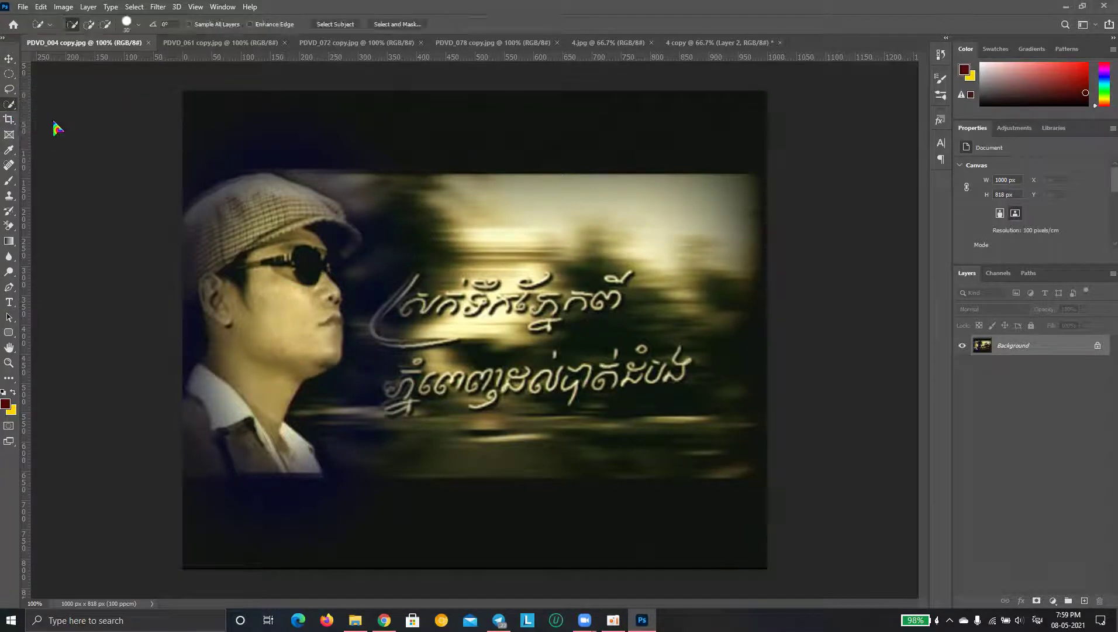
Quick-select the capped man, trim background near sunglasses and ear, and drag him into 4 copy
{"action": "mouse_move", "coordinate": [239, 206]}
{"action": "left_mouse_down"}
{"action": "mouse_move", "coordinate": [230, 443]}
{"action": "mouse_move", "coordinate": [293, 239]}
{"action": "mouse_move", "coordinate": [346, 238]}
{"action": "left_mouse_up"}
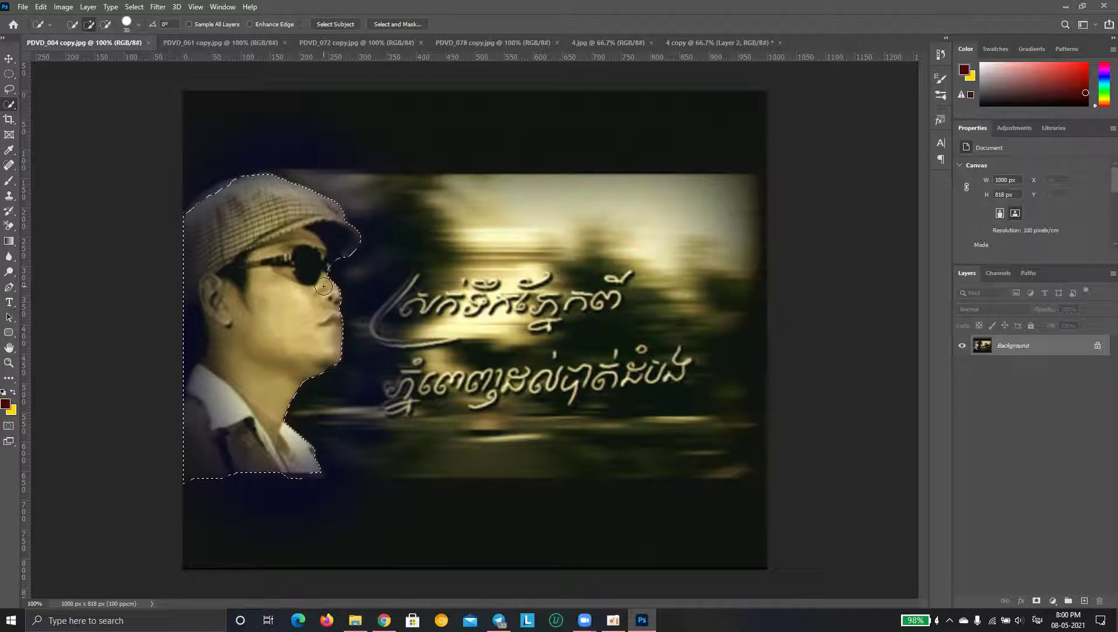
{"action": "left_click_drag", "start_coordinate": [323, 281], "coordinate": [247, 235]}
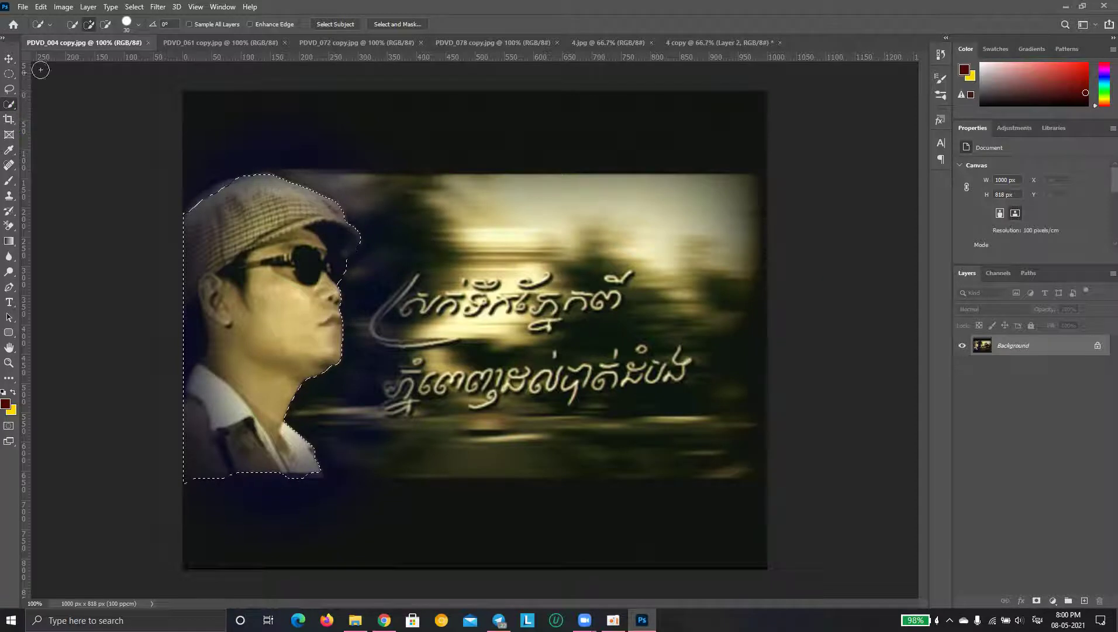
{"action": "left_click", "coordinate": [106, 25]}
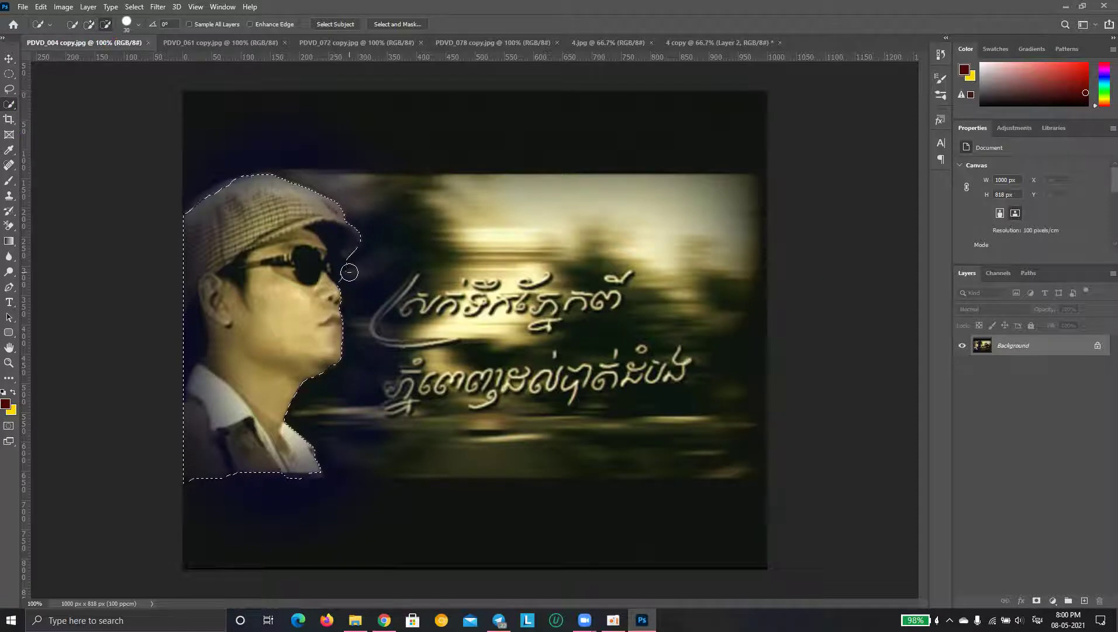
{"action": "left_click_drag", "start_coordinate": [343, 259], "coordinate": [342, 267]}
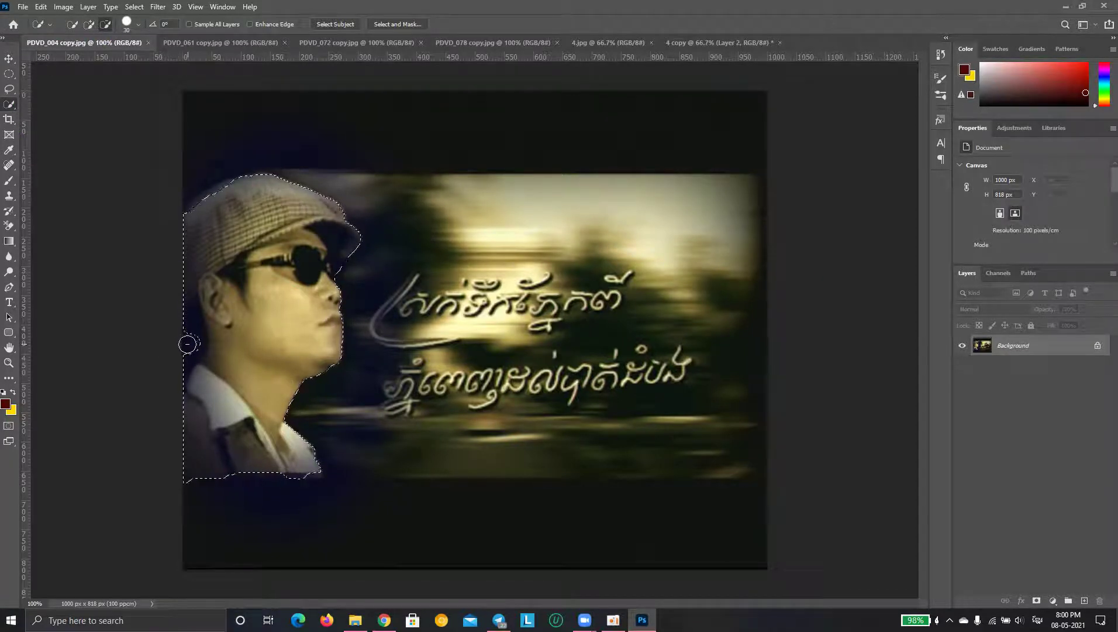
{"action": "mouse_move", "coordinate": [188, 345]}
{"action": "left_mouse_down"}
{"action": "mouse_move", "coordinate": [188, 318]}
{"action": "mouse_move", "coordinate": [177, 369]}
{"action": "left_mouse_up"}
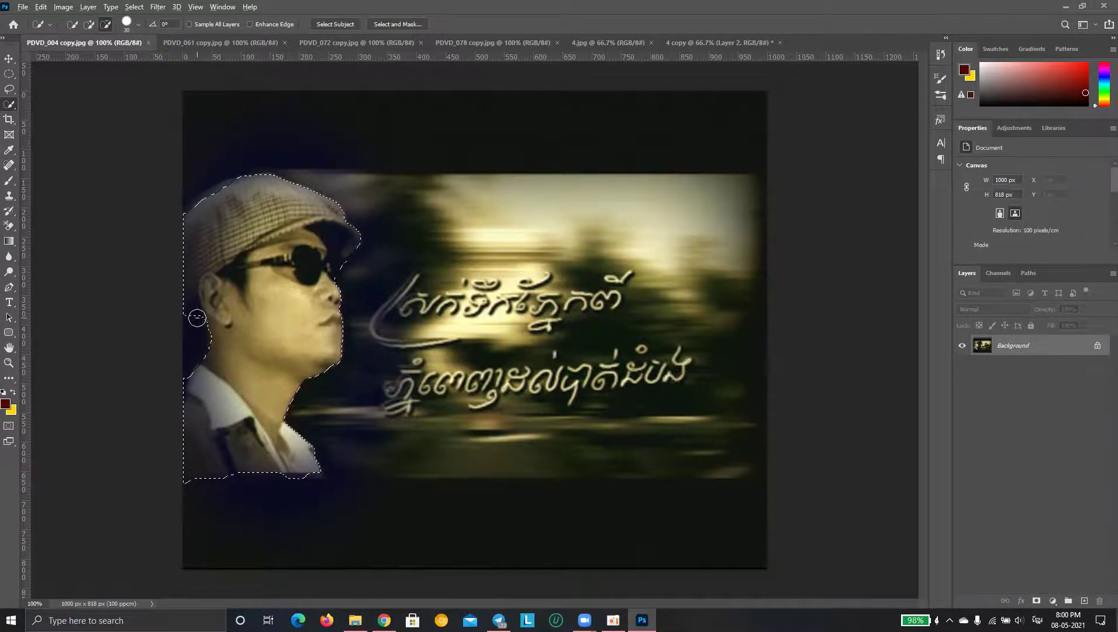
{"action": "scroll", "coordinate": [195, 312], "scroll_direction": "up", "scroll_amount": 3}
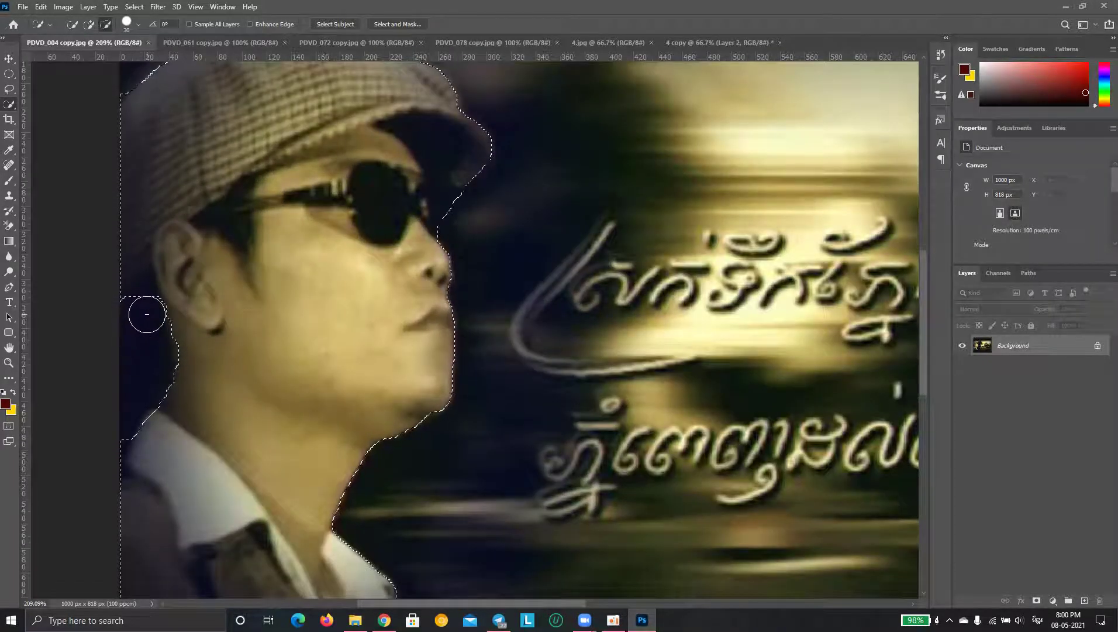
{"action": "left_click_drag", "start_coordinate": [137, 307], "coordinate": [143, 305]}
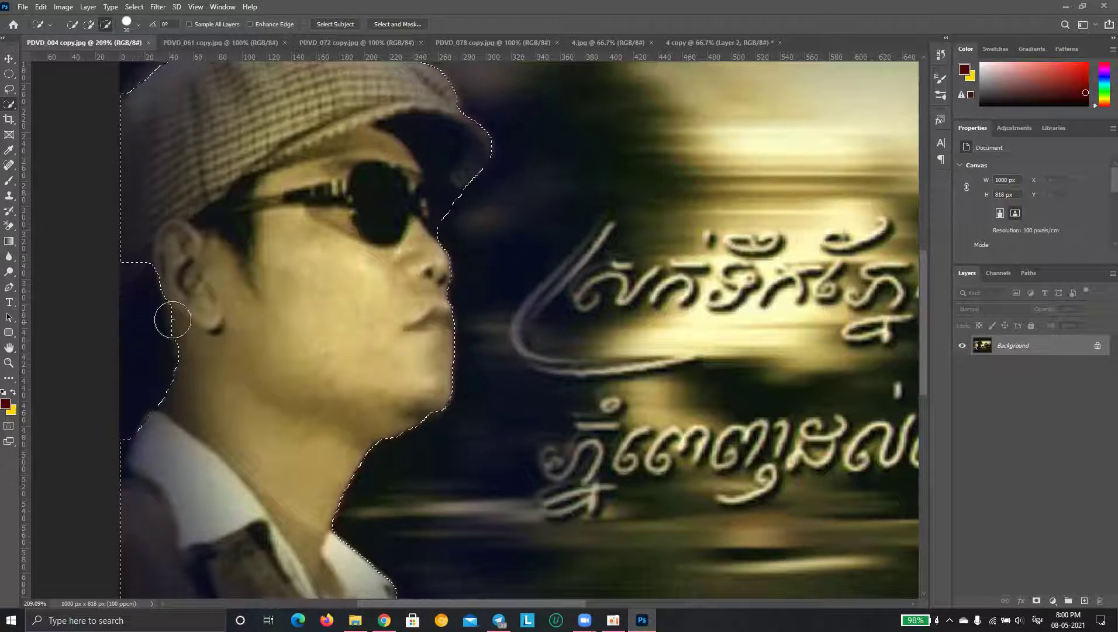
{"action": "left_click", "coordinate": [89, 24]}
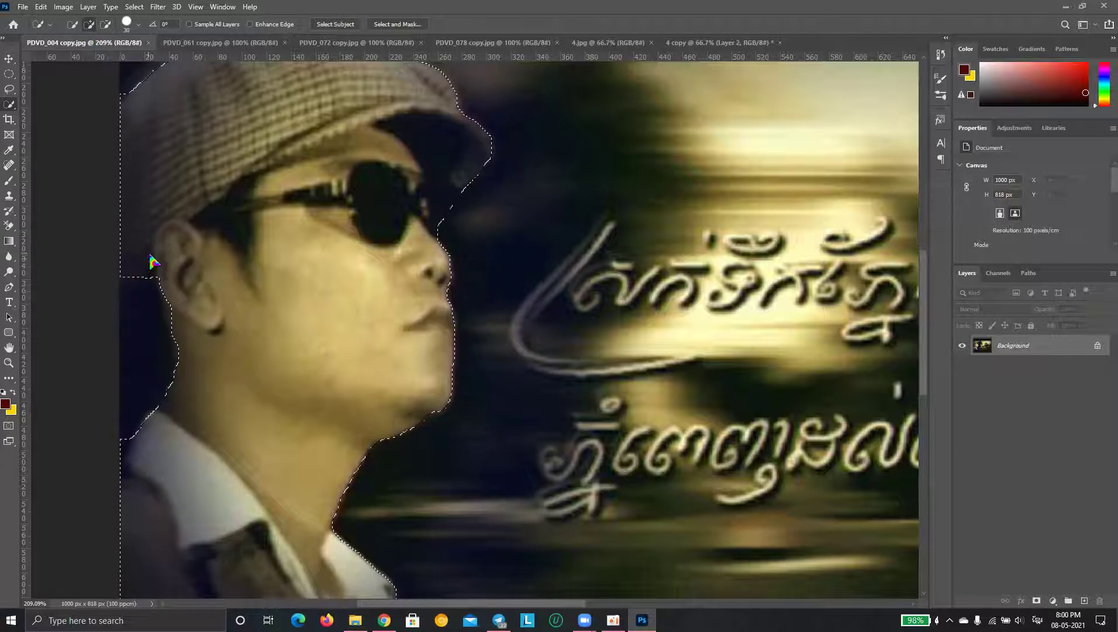
{"action": "mouse_move", "coordinate": [150, 257]}
{"action": "left_mouse_down"}
{"action": "mouse_move", "coordinate": [185, 300]}
{"action": "mouse_move", "coordinate": [202, 426]}
{"action": "left_mouse_up"}
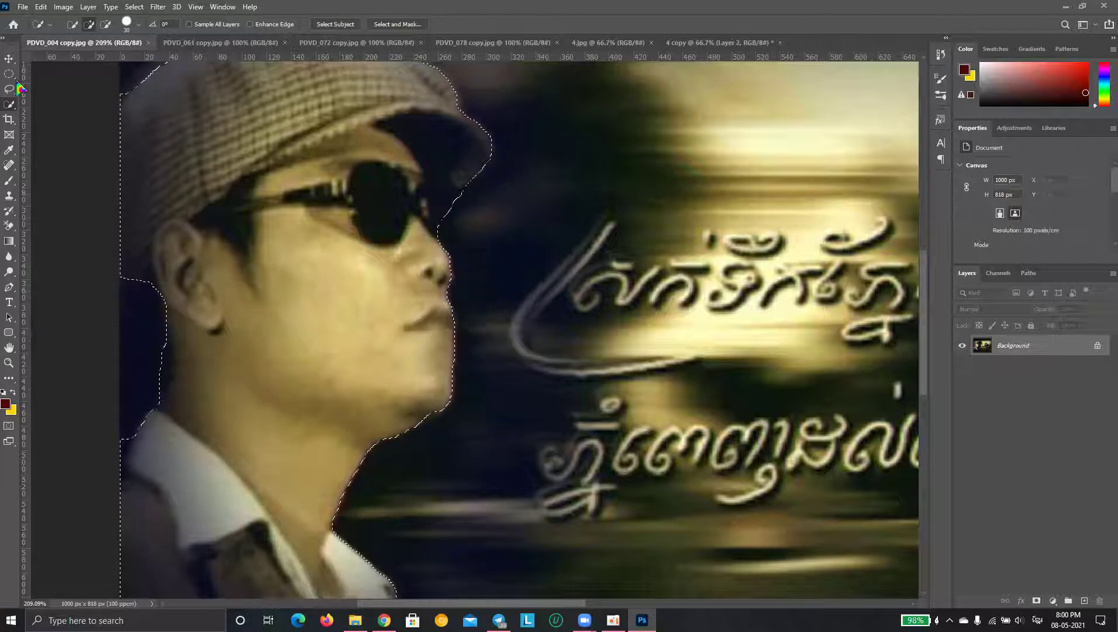
{"action": "left_click", "coordinate": [8, 59]}
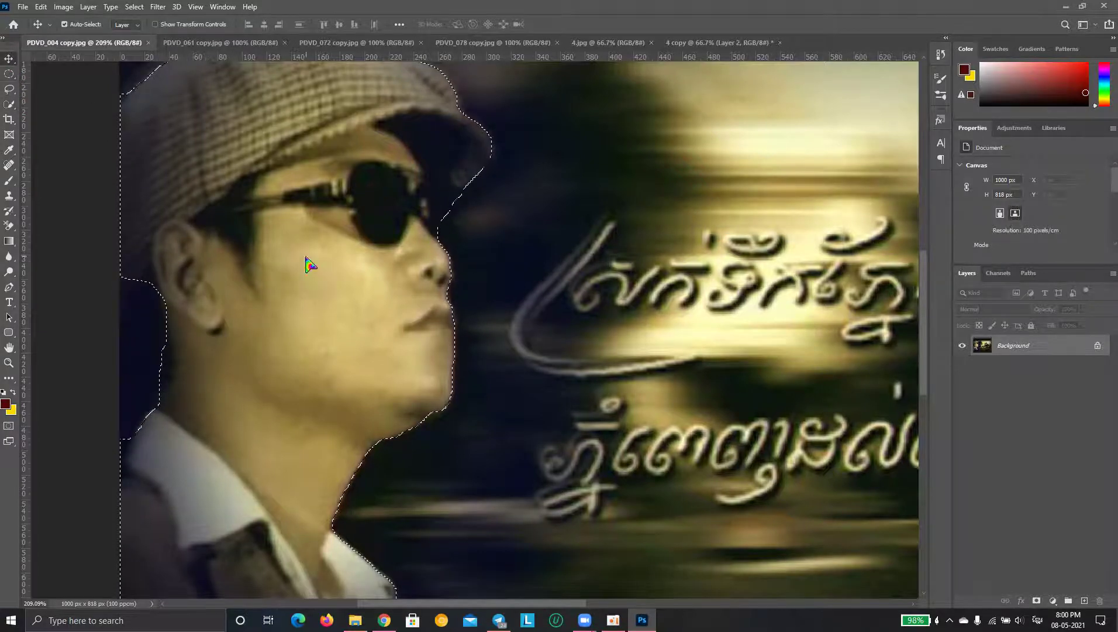
{"action": "mouse_move", "coordinate": [309, 261]}
{"action": "left_mouse_down"}
{"action": "mouse_move", "coordinate": [693, 49]}
{"action": "mouse_move", "coordinate": [287, 346]}
{"action": "mouse_move", "coordinate": [514, 337]}
{"action": "left_mouse_up"}
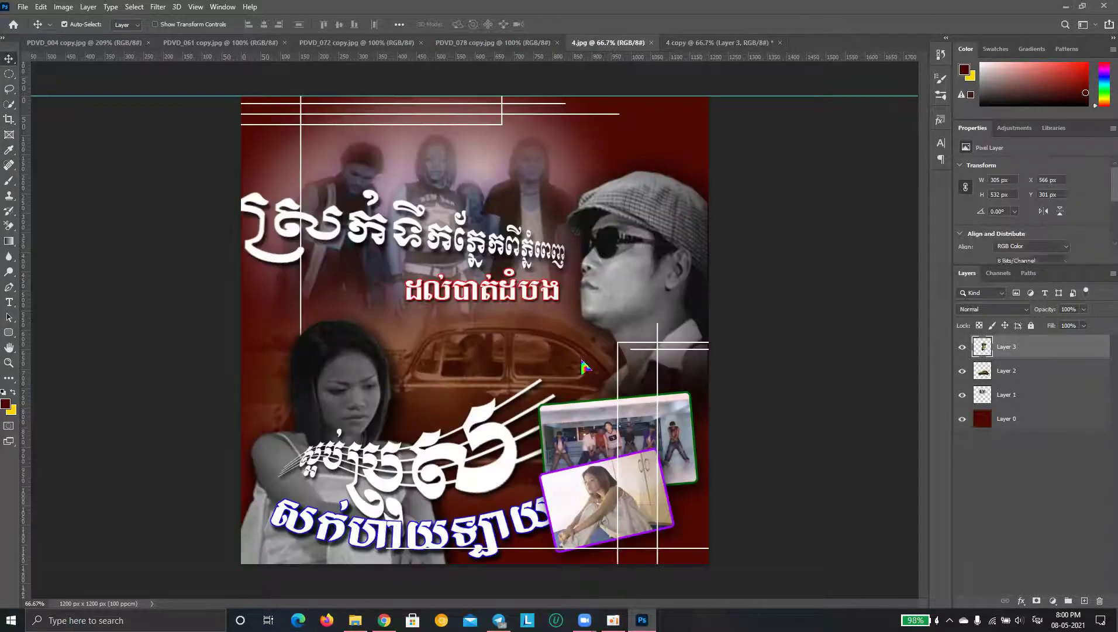
Flip the capped man horizontally and move him to the upper right
{"action": "left_click", "coordinate": [605, 42]}
{"action": "left_click", "coordinate": [718, 43]}
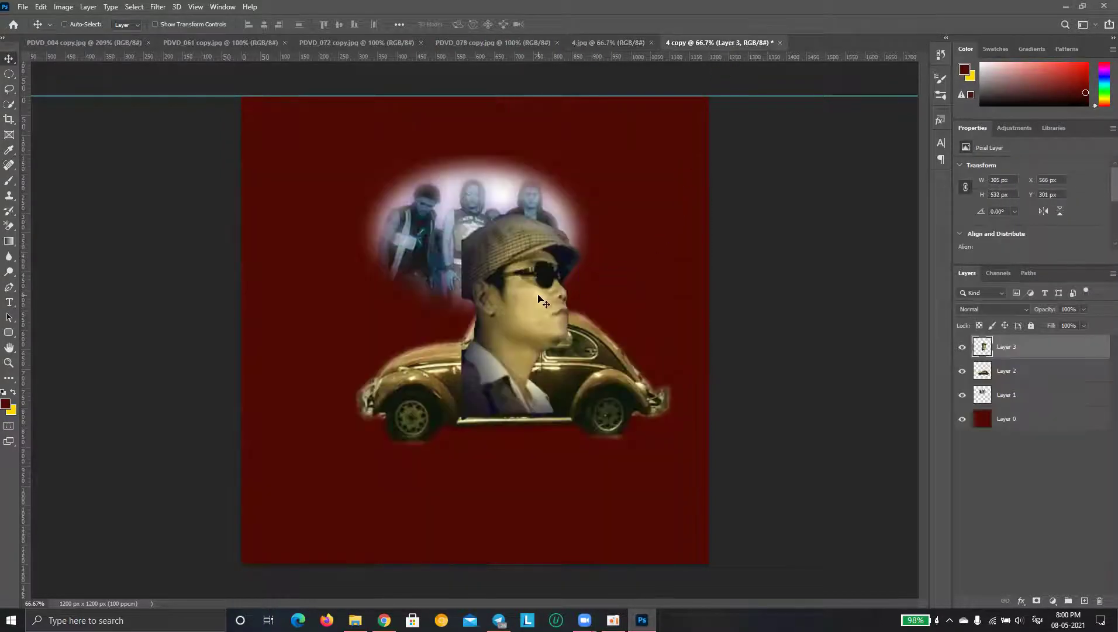
{"action": "key", "text": "ctrl+t"}
{"action": "right_click", "coordinate": [530, 288]}
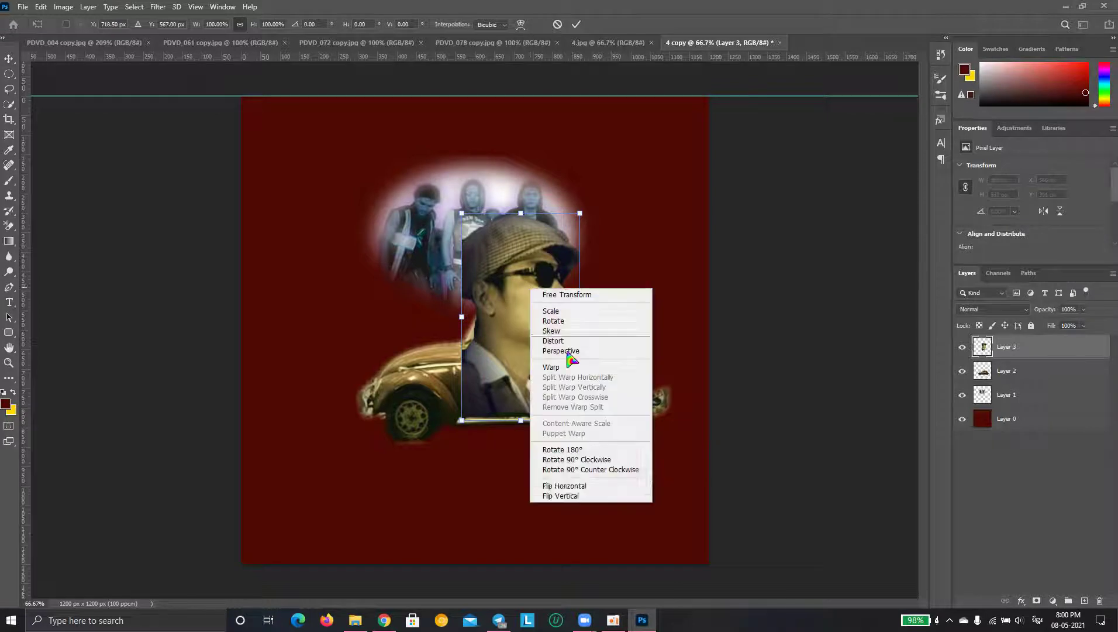
{"action": "left_click", "coordinate": [590, 486]}
{"action": "mouse_move", "coordinate": [512, 308]}
{"action": "left_mouse_down"}
{"action": "mouse_move", "coordinate": [654, 274]}
{"action": "mouse_move", "coordinate": [636, 265]}
{"action": "left_mouse_up"}
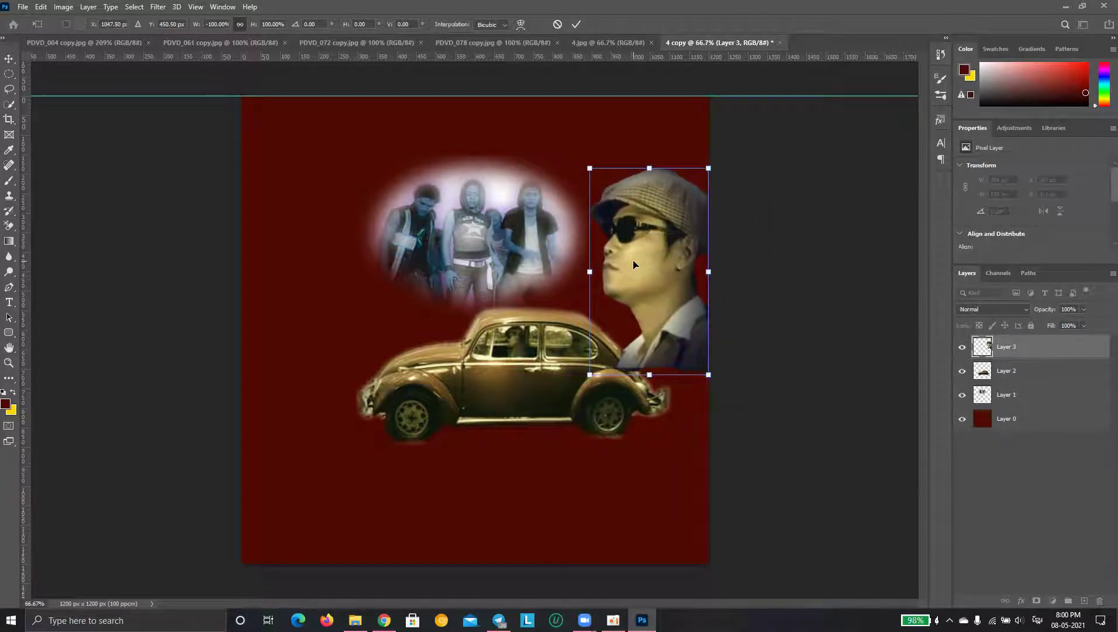
{"action": "key", "text": "Return"}
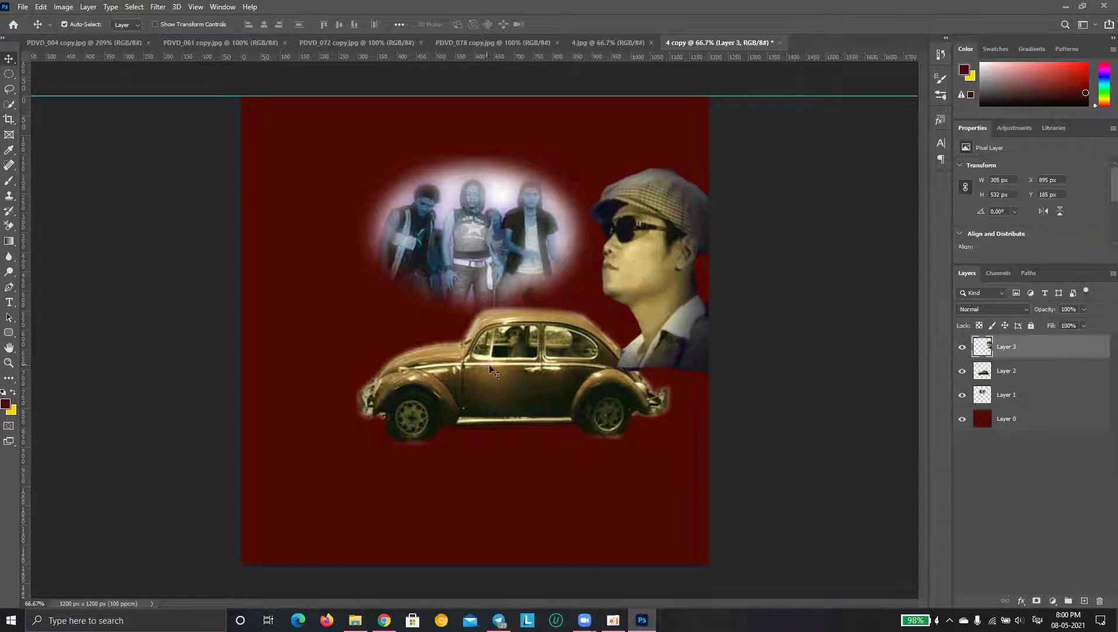
Enlarge the group photo oval to about 153% and shift it down and right
{"action": "left_click_drag", "start_coordinate": [496, 268], "coordinate": [475, 271]}
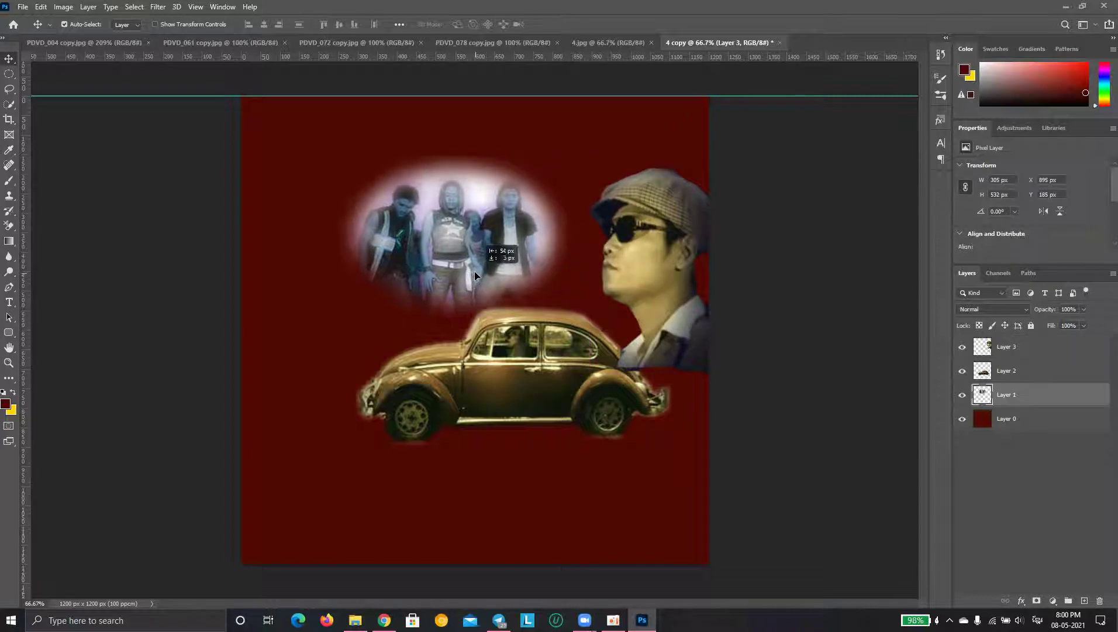
{"action": "left_click", "coordinate": [591, 46]}
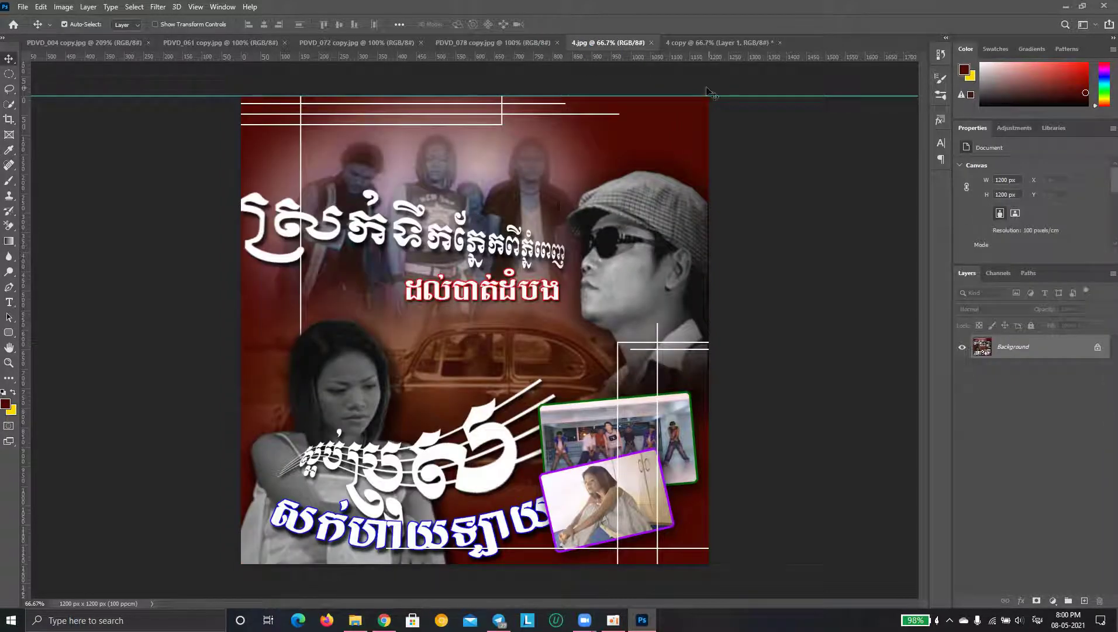
{"action": "left_click", "coordinate": [707, 43]}
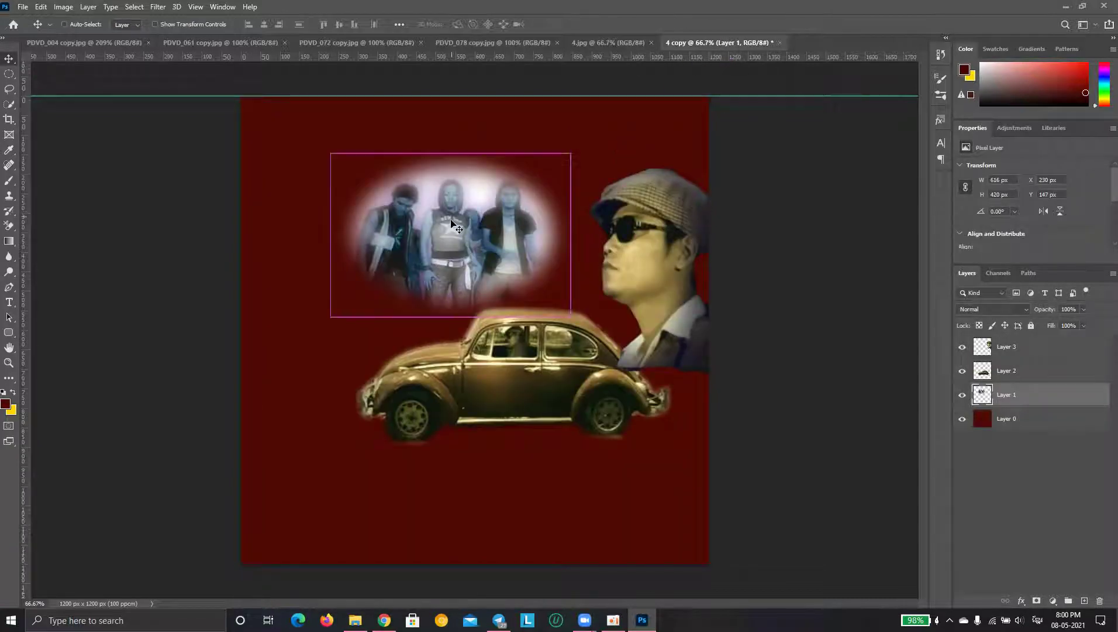
{"action": "key", "text": "ctrl+t"}
{"action": "left_click_drag", "start_coordinate": [331, 151], "coordinate": [202, 66]}
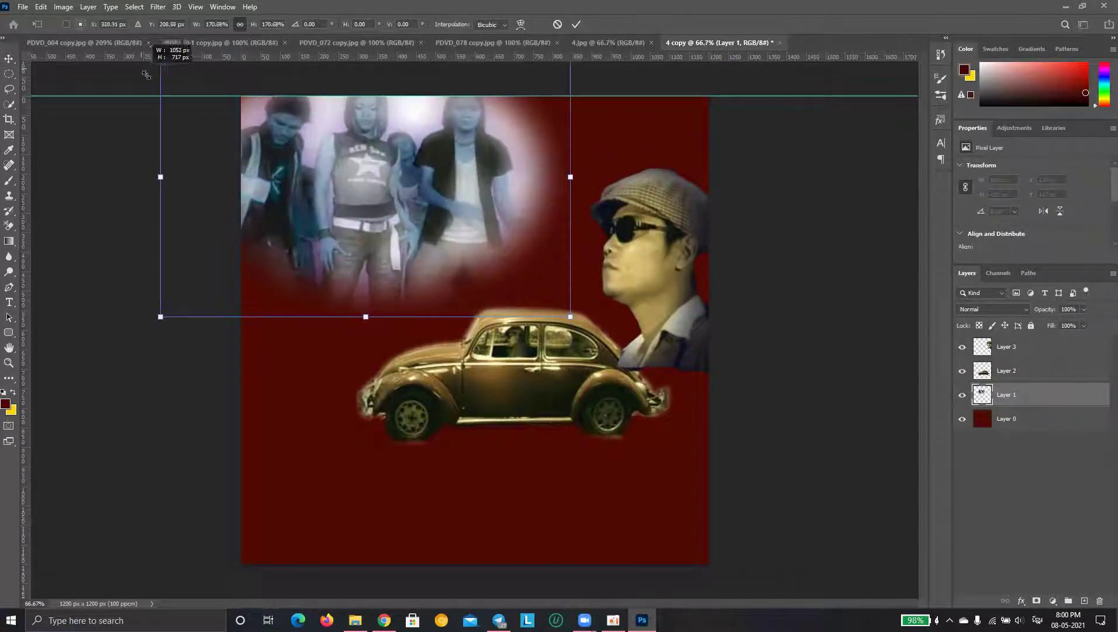
{"action": "mouse_move", "coordinate": [376, 197]}
{"action": "left_mouse_down"}
{"action": "mouse_move", "coordinate": [394, 220]}
{"action": "mouse_move", "coordinate": [394, 209]}
{"action": "left_mouse_up"}
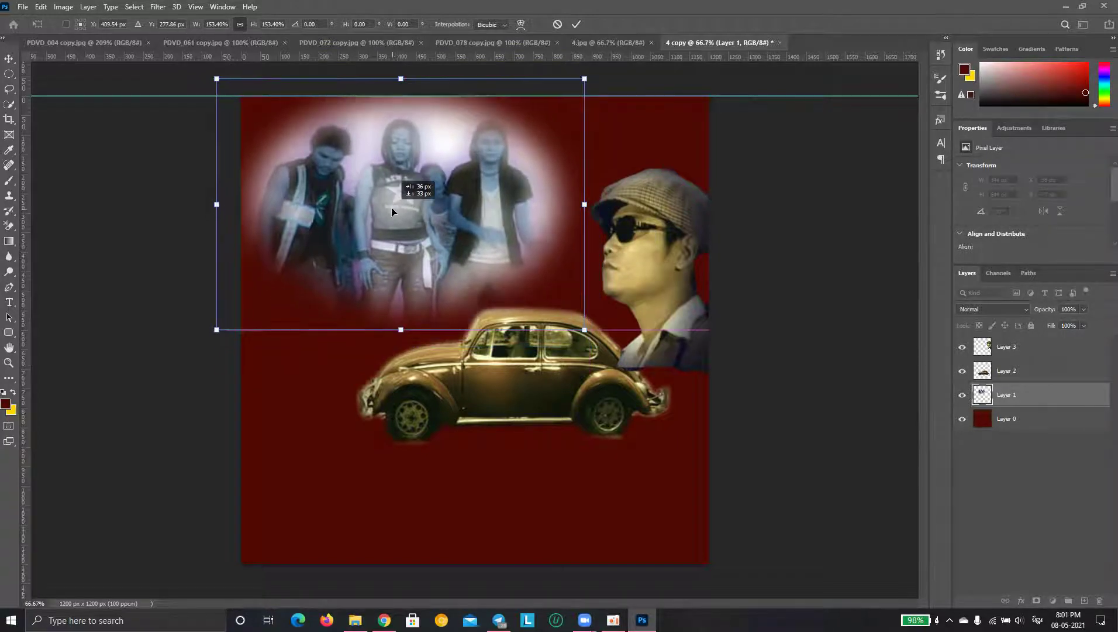
{"action": "key", "text": "Return"}
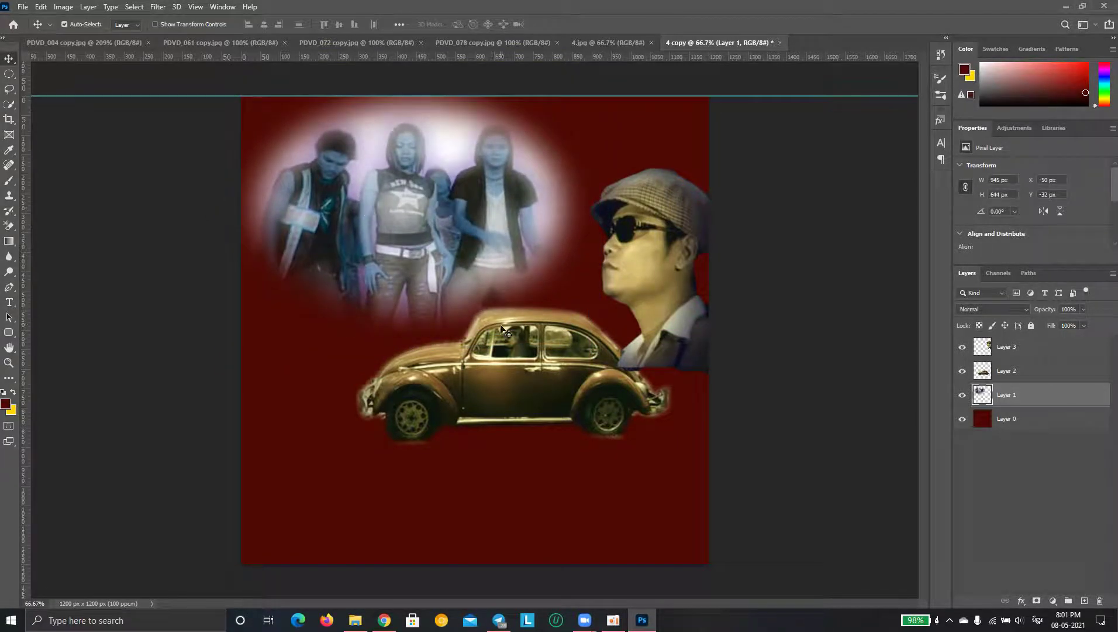
Enlarge the car to about 115%, lower it slightly, and compare with the reference poster
{"action": "left_click", "coordinate": [512, 395], "text": "ctrl"}
{"action": "key", "text": "ctrl+t"}
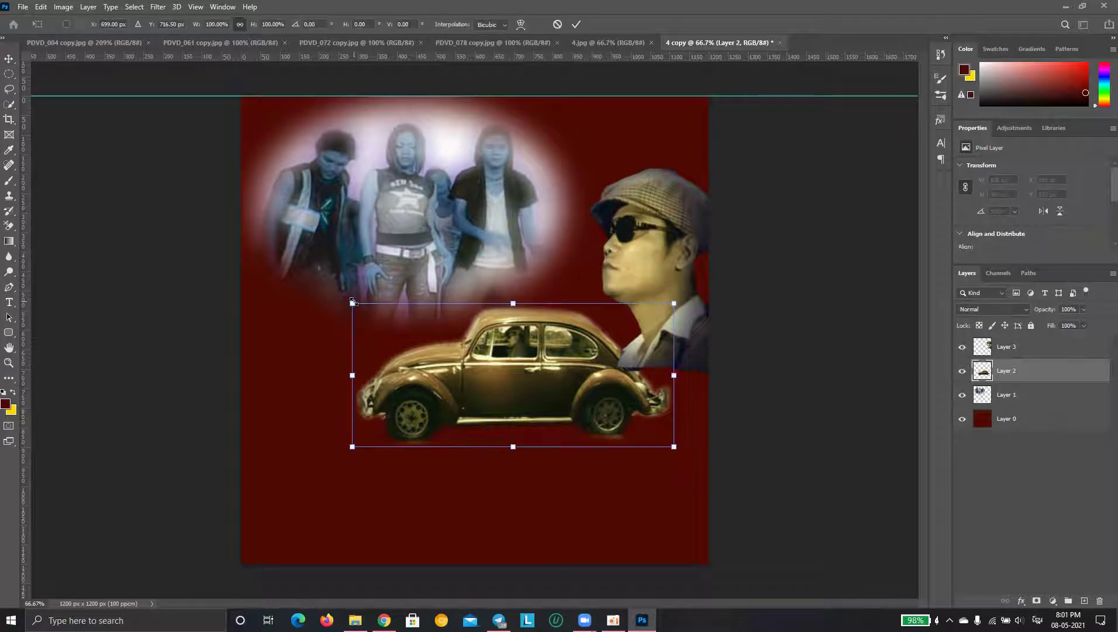
{"action": "mouse_move", "coordinate": [353, 303]}
{"action": "left_mouse_down"}
{"action": "mouse_move", "coordinate": [190, 245]}
{"action": "mouse_move", "coordinate": [305, 282]}
{"action": "left_mouse_up"}
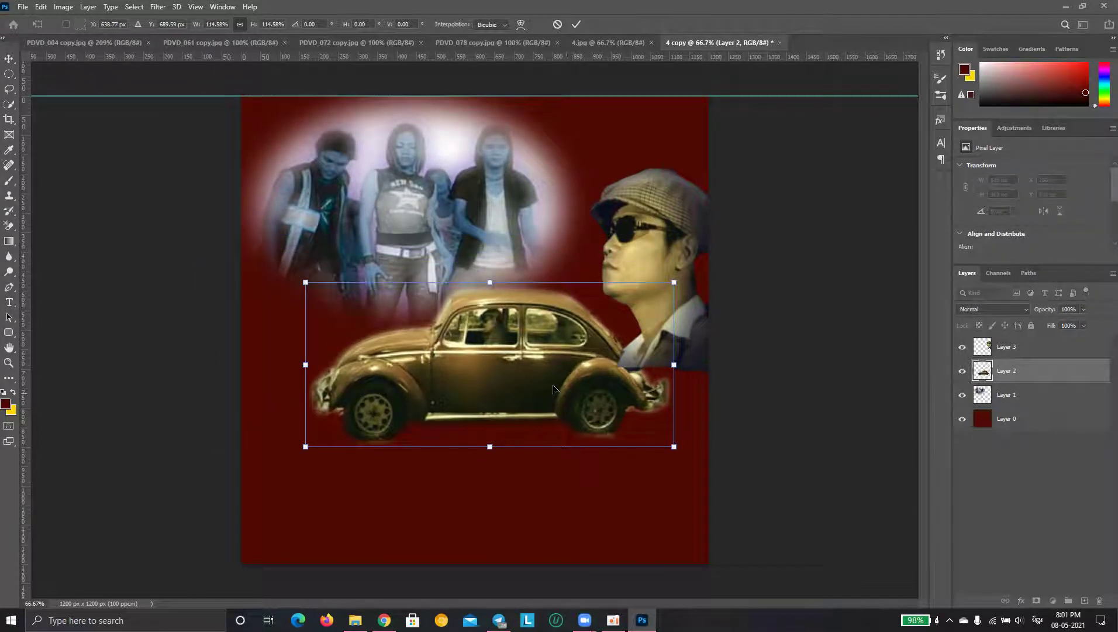
{"action": "mouse_move", "coordinate": [528, 375]}
{"action": "left_mouse_down"}
{"action": "mouse_move", "coordinate": [532, 393]}
{"action": "mouse_move", "coordinate": [525, 386]}
{"action": "left_mouse_up"}
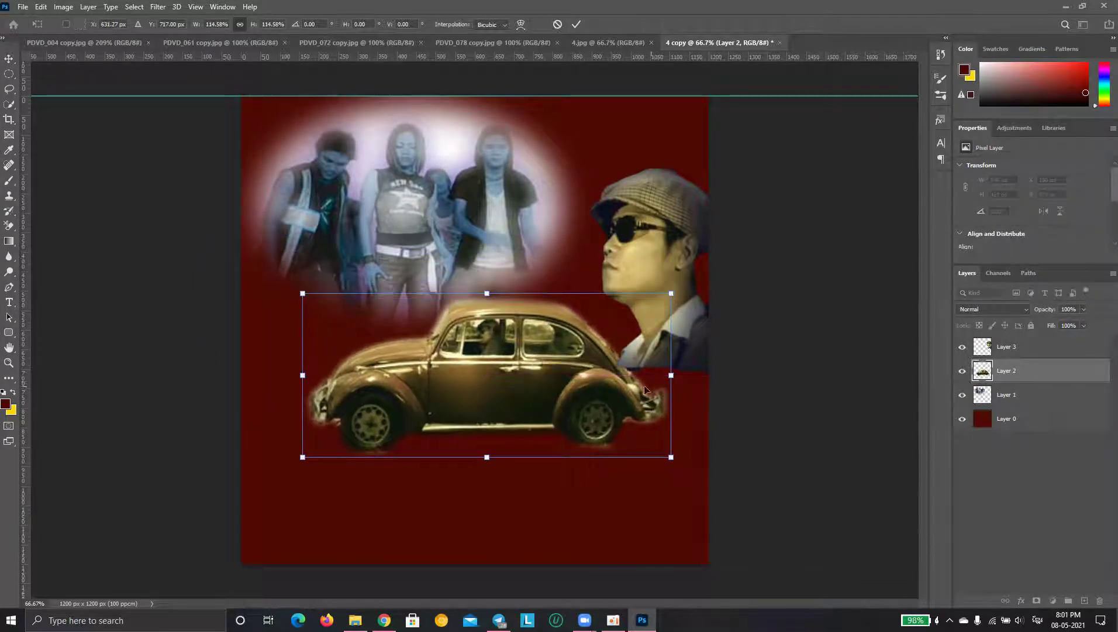
{"action": "key", "text": "Return"}
{"action": "left_click", "coordinate": [603, 42]}
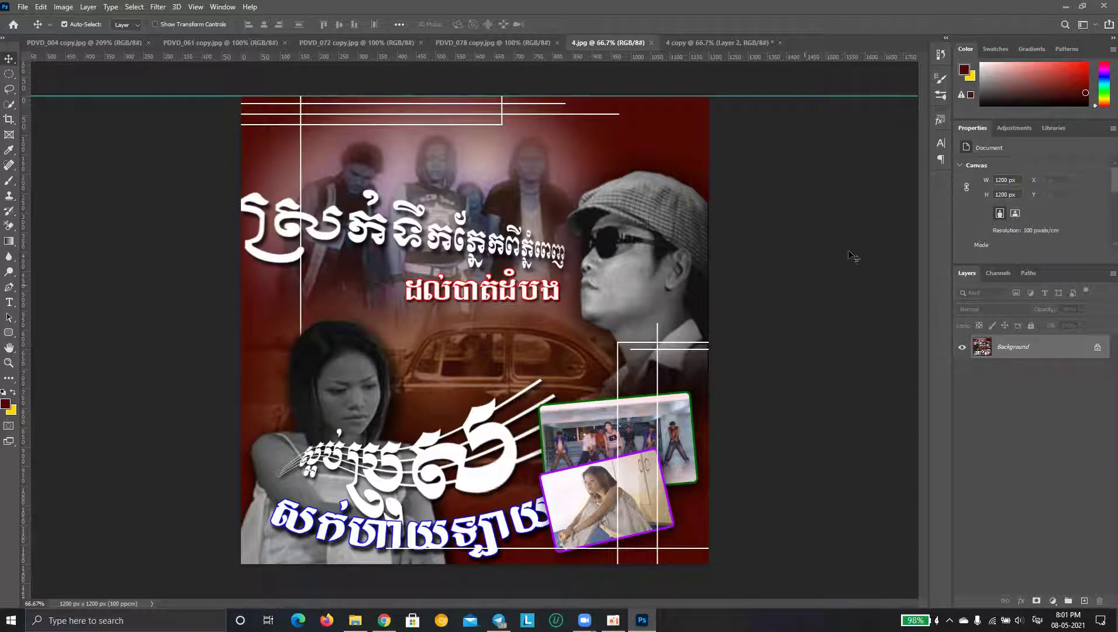
Draw a rounded rectangle over the PDVD_078 dancers photo, undoing the filled shape result
{"action": "left_click", "coordinate": [491, 43]}
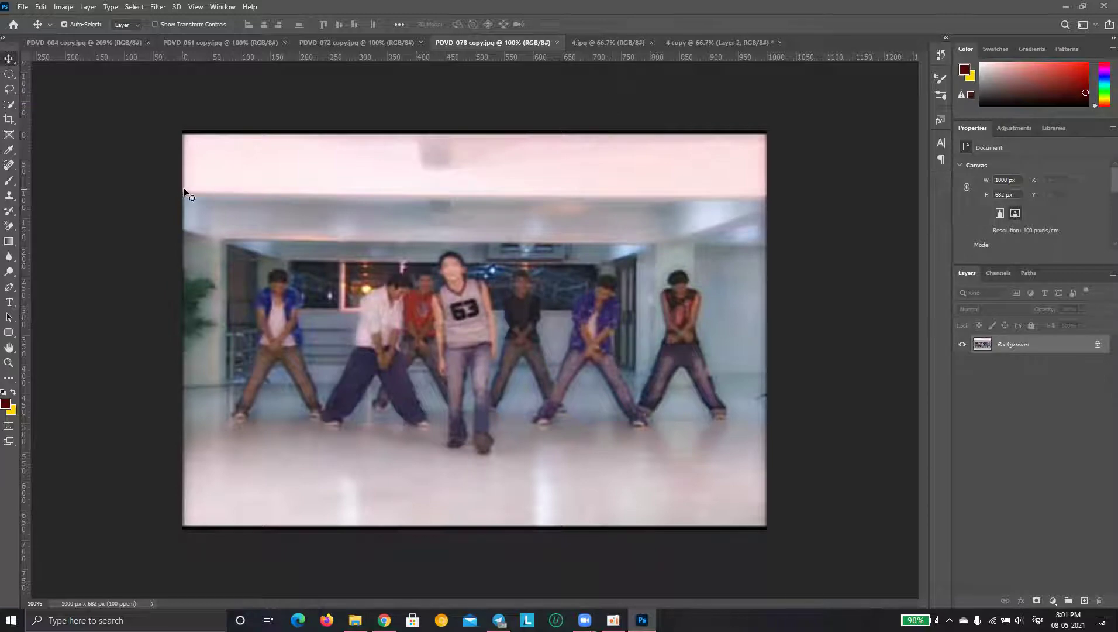
{"action": "left_click", "coordinate": [608, 43]}
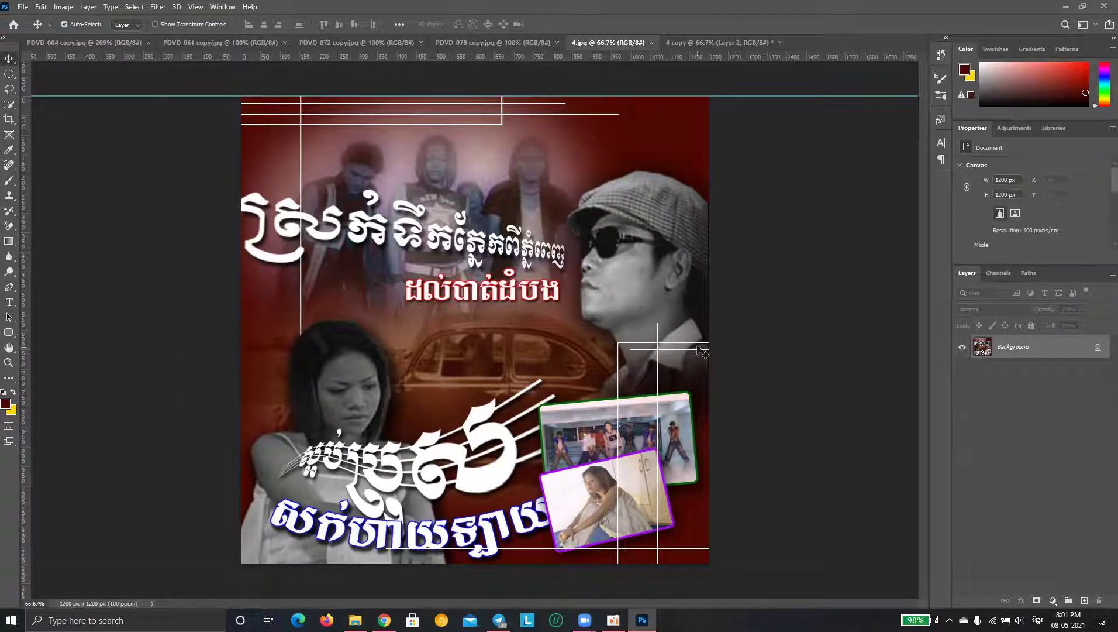
{"action": "left_click", "coordinate": [483, 43]}
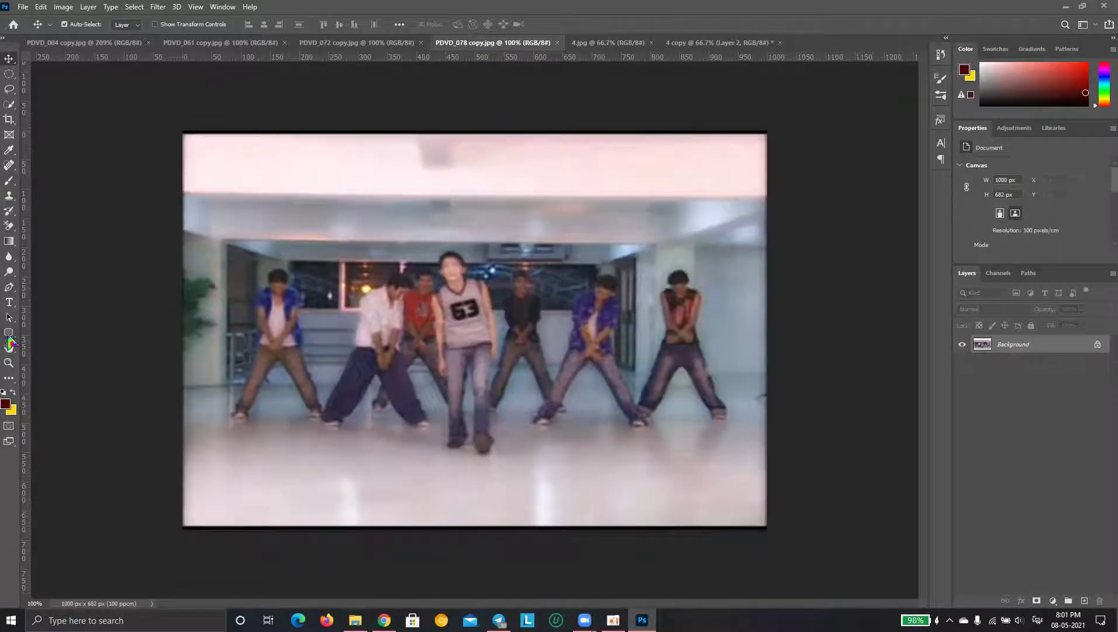
{"action": "right_click", "coordinate": [9, 333]}
{"action": "left_click", "coordinate": [58, 332]}
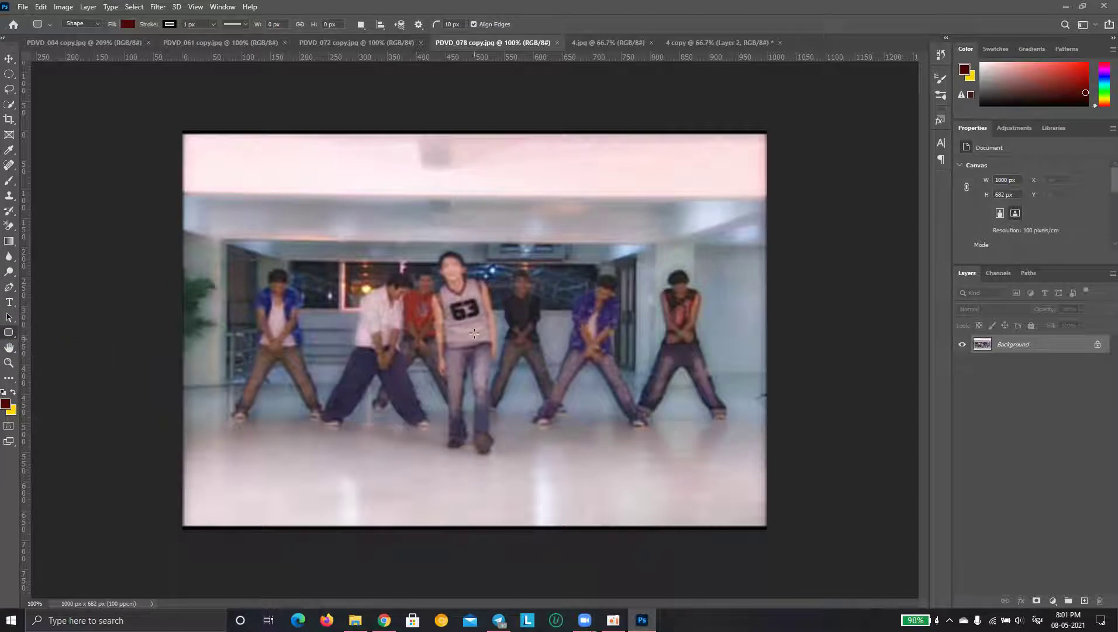
{"action": "left_click_drag", "start_coordinate": [222, 179], "coordinate": [725, 480]}
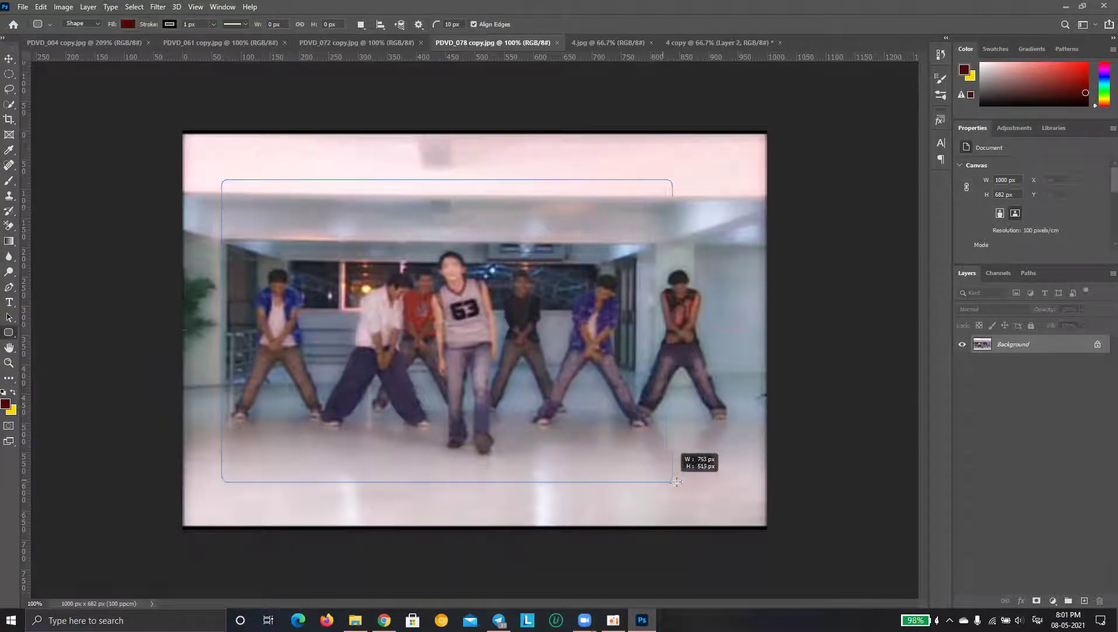
{"action": "left_click_drag", "start_coordinate": [725, 480], "coordinate": [747, 481]}
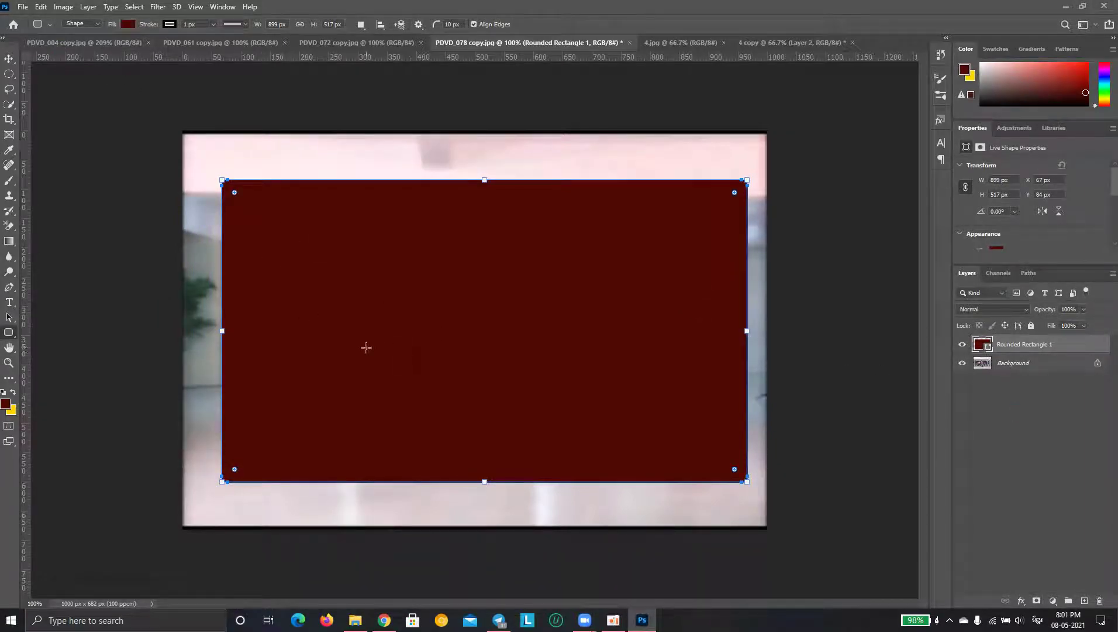
{"action": "key", "text": "ctrl+z"}
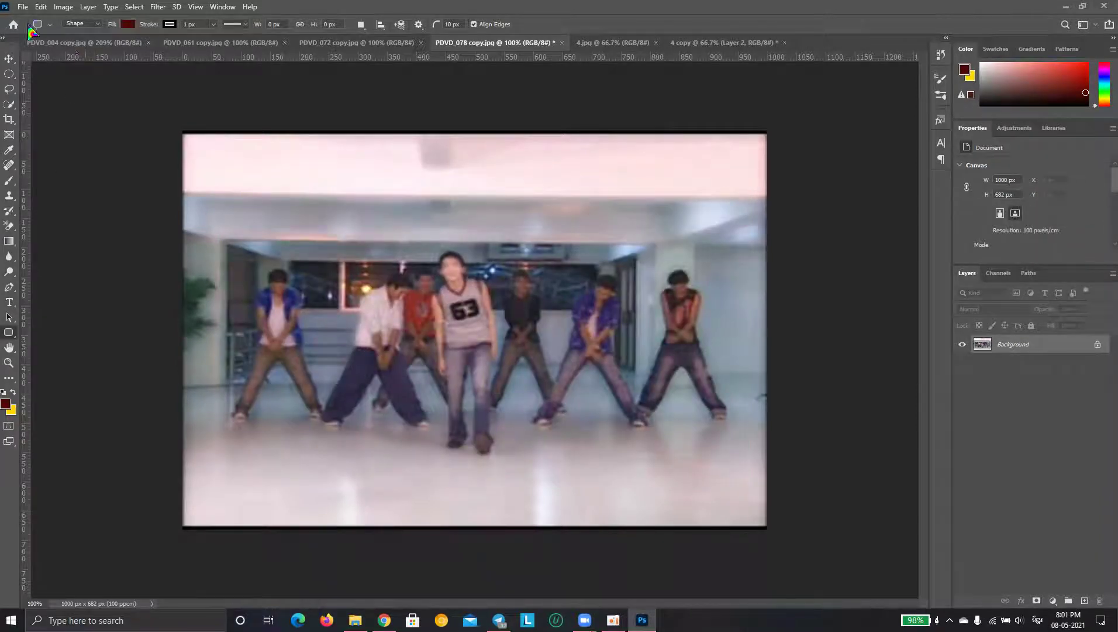
Redraw the rounded rectangle as a path, select it, and drag it into 4 copy
{"action": "left_click", "coordinate": [81, 23]}
{"action": "left_click", "coordinate": [79, 42]}
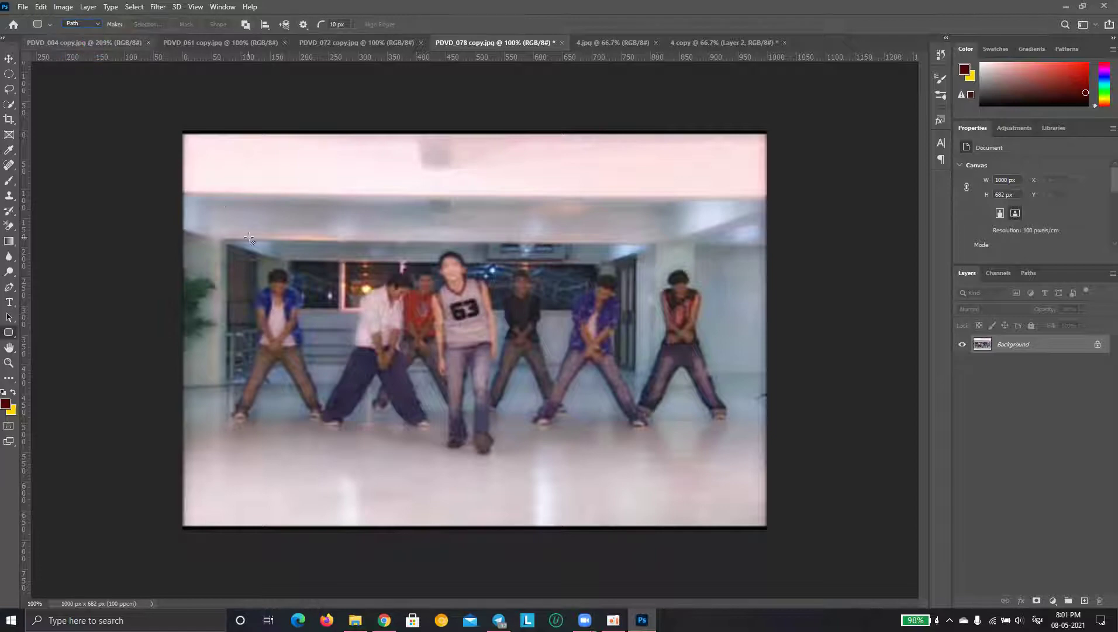
{"action": "left_click_drag", "start_coordinate": [204, 194], "coordinate": [651, 462]}
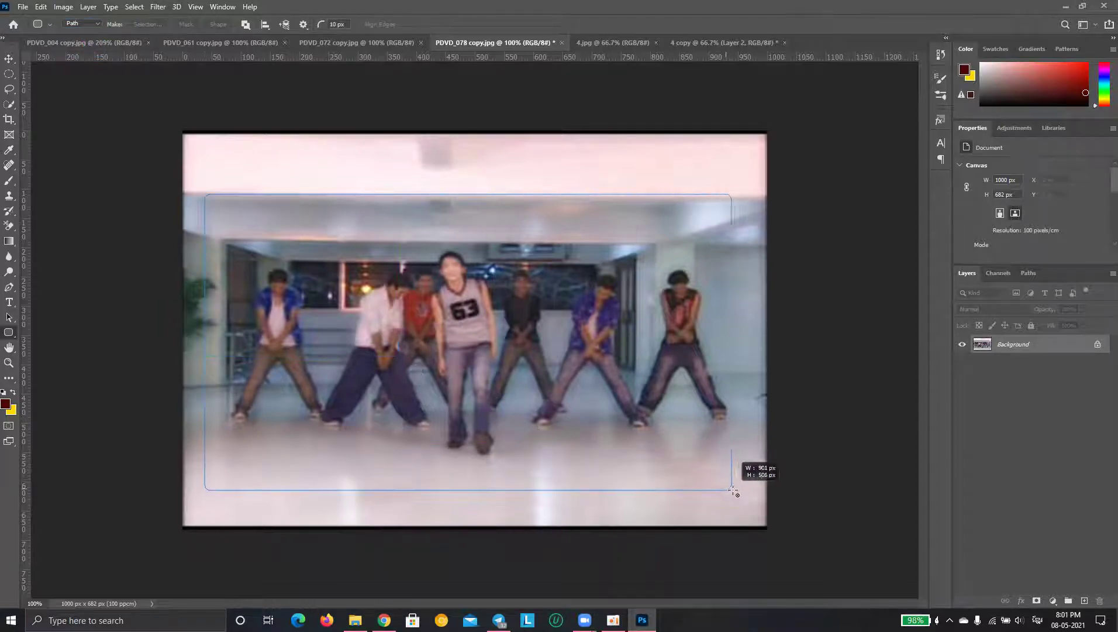
{"action": "left_click_drag", "start_coordinate": [651, 462], "coordinate": [750, 479]}
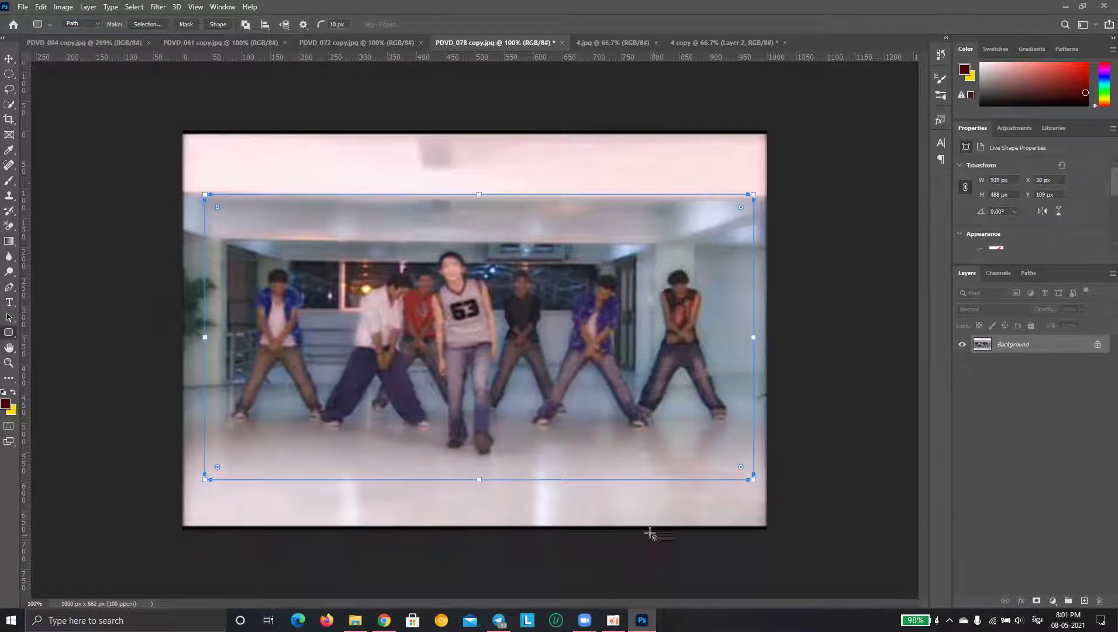
{"action": "key", "text": "ctrl+Return"}
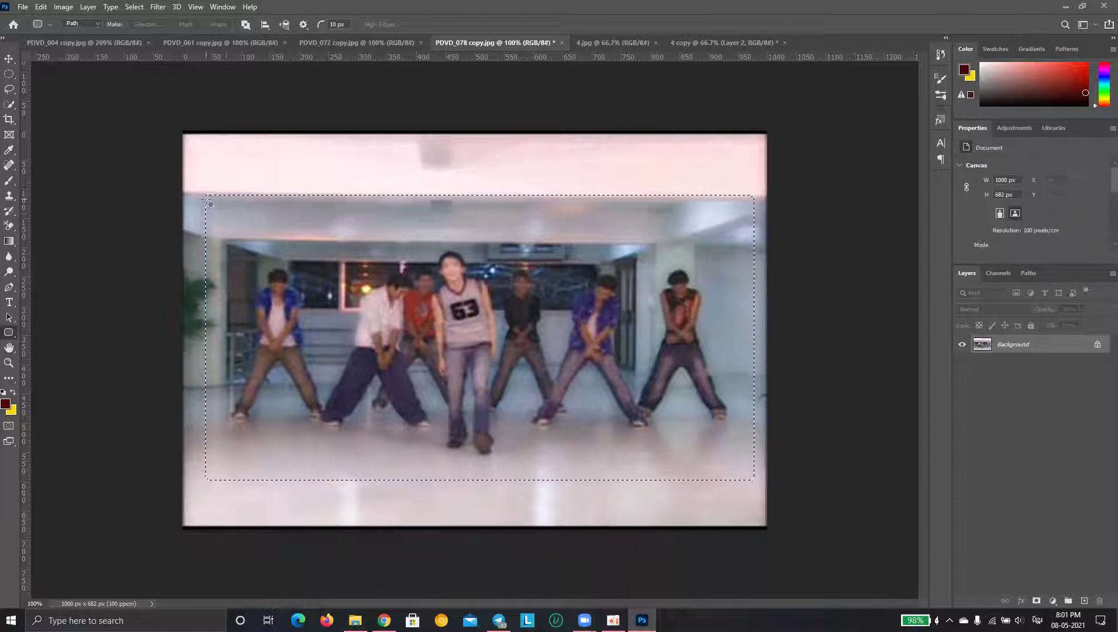
{"action": "key", "text": "v"}
{"action": "mouse_move", "coordinate": [420, 296]}
{"action": "left_mouse_down"}
{"action": "mouse_move", "coordinate": [675, 52]}
{"action": "mouse_move", "coordinate": [435, 350]}
{"action": "mouse_move", "coordinate": [450, 353]}
{"action": "left_mouse_up"}
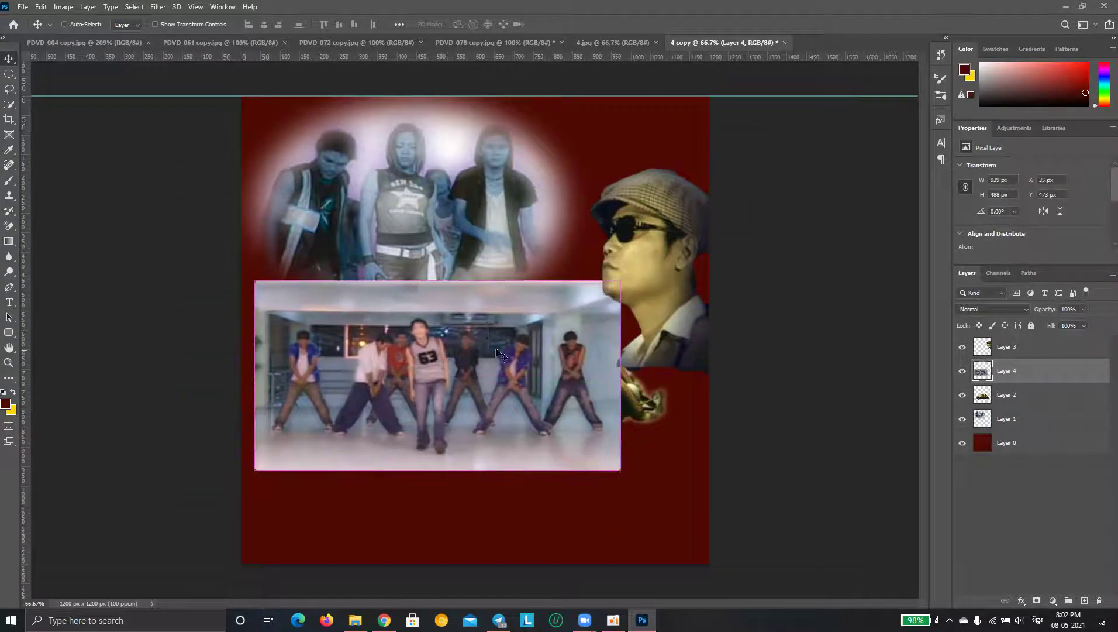
Rotate the dancers photo about -22°, shrink it to about 45%, and place it below the car
{"action": "key", "text": "ctrl+t"}
{"action": "left_click_drag", "start_coordinate": [633, 273], "coordinate": [576, 221]}
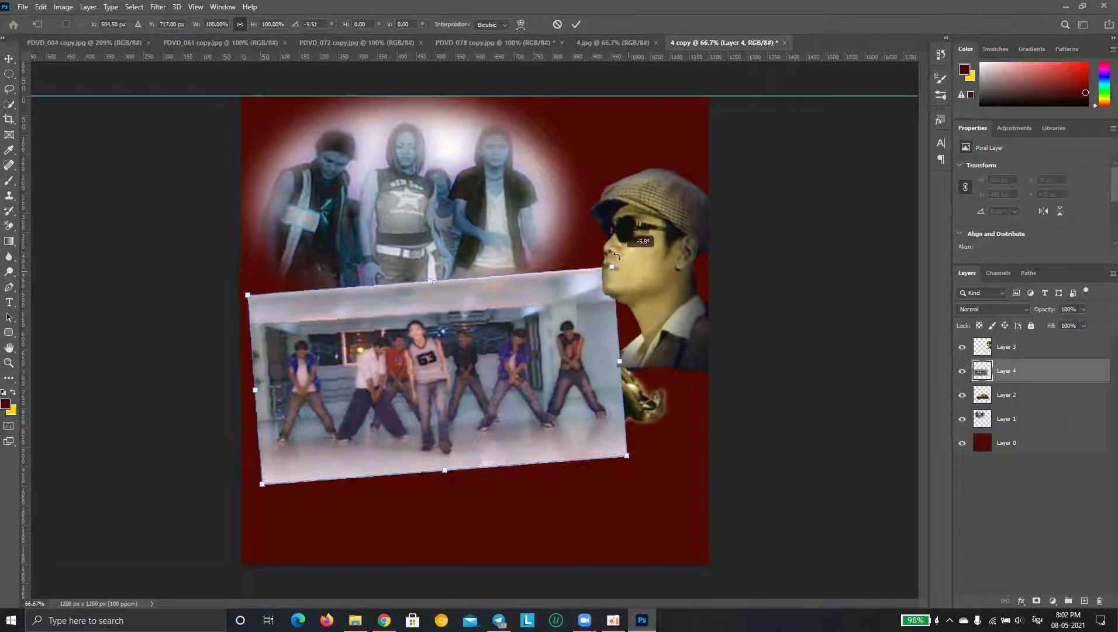
{"action": "key", "text": "Return"}
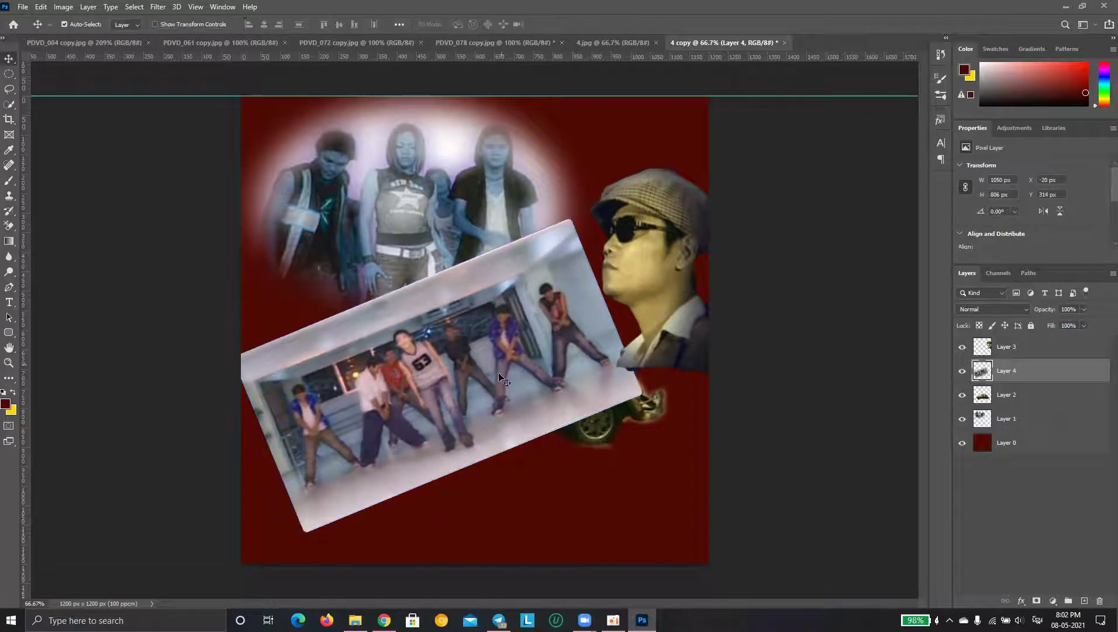
{"action": "key", "text": "ctrl+t"}
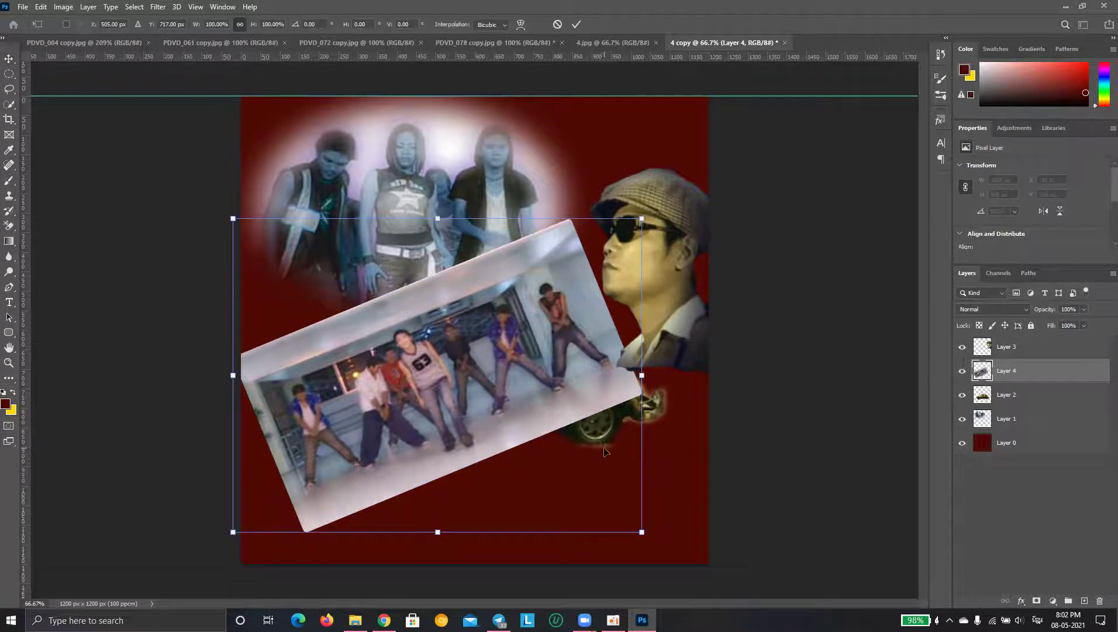
{"action": "left_click_drag", "start_coordinate": [641, 531], "coordinate": [550, 462]}
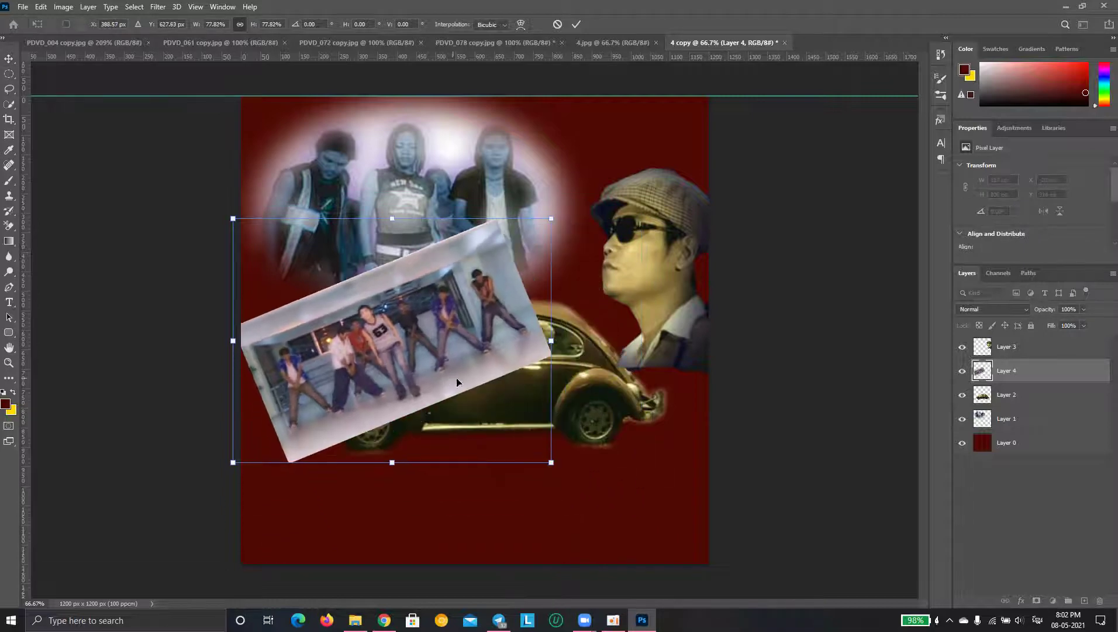
{"action": "left_click_drag", "start_coordinate": [552, 221], "coordinate": [400, 334]}
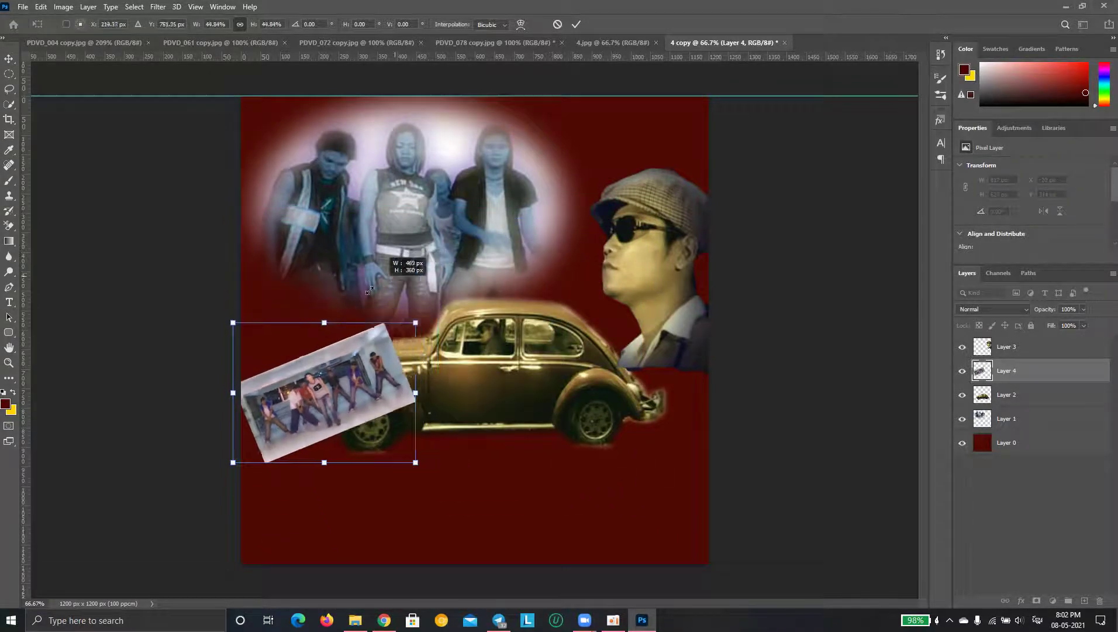
{"action": "mouse_move", "coordinate": [326, 398]}
{"action": "left_mouse_down"}
{"action": "mouse_move", "coordinate": [602, 430]}
{"action": "mouse_move", "coordinate": [575, 448]}
{"action": "left_mouse_up"}
{"action": "key", "text": "Return"}
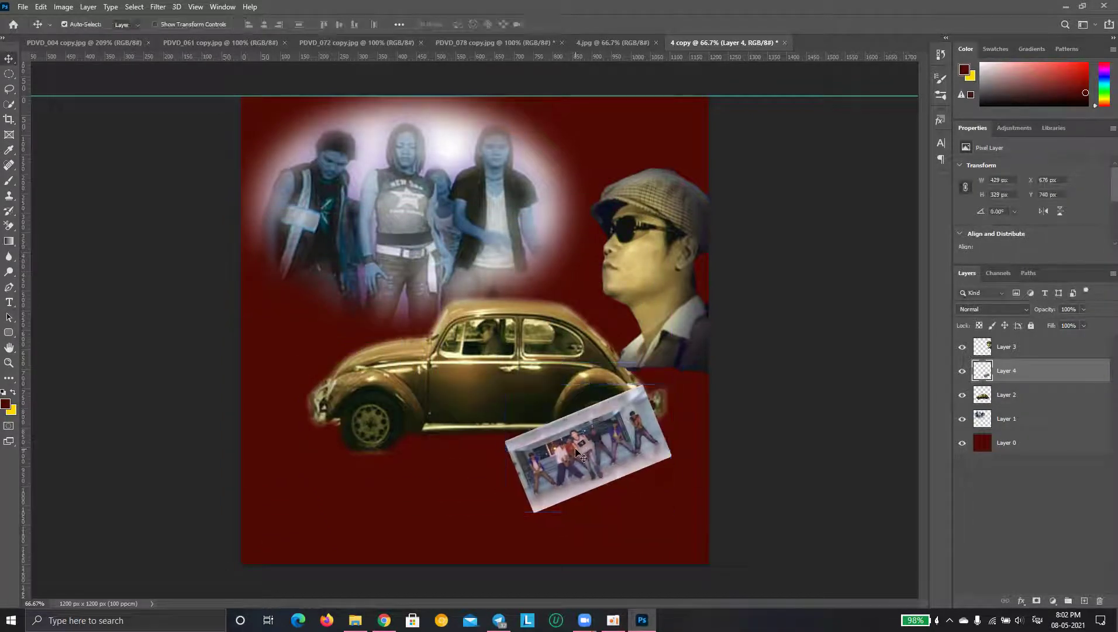
{"action": "left_click", "coordinate": [588, 44]}
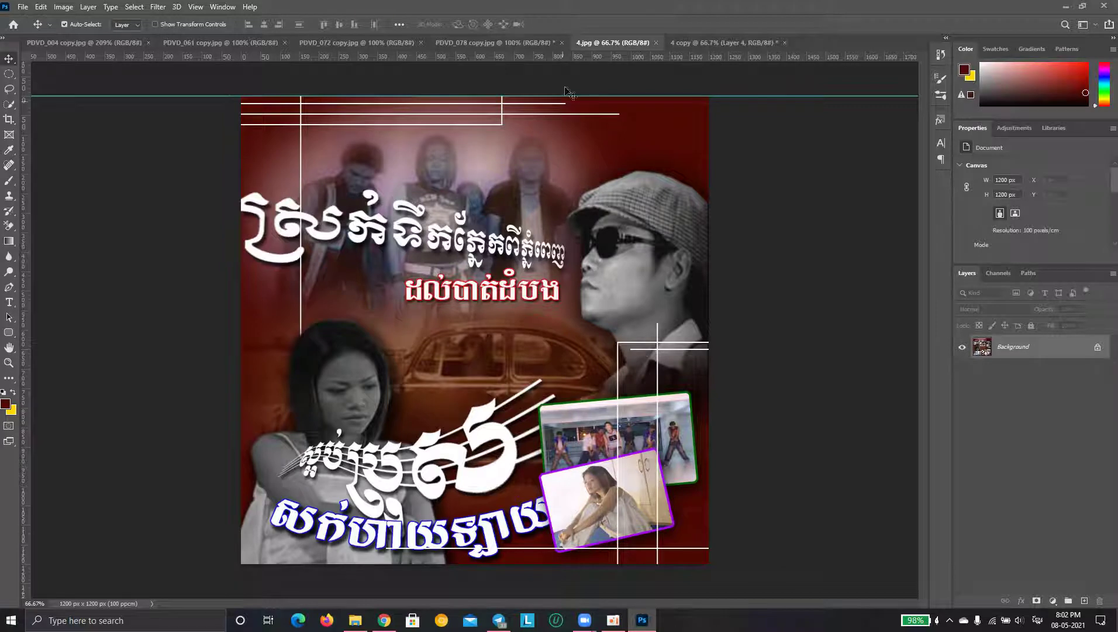
{"action": "left_click", "coordinate": [714, 43]}
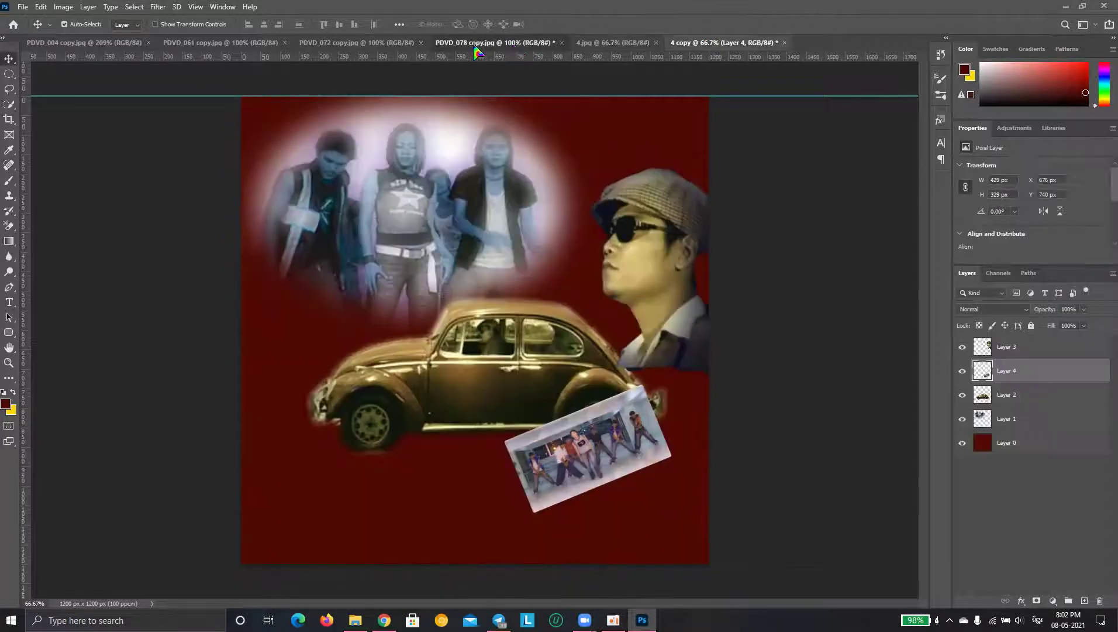
Draw a rounded rectangle path with much rounder corners over the PDVD_072 woman photo
{"action": "left_click", "coordinate": [477, 44]}
{"action": "left_click", "coordinate": [369, 43]}
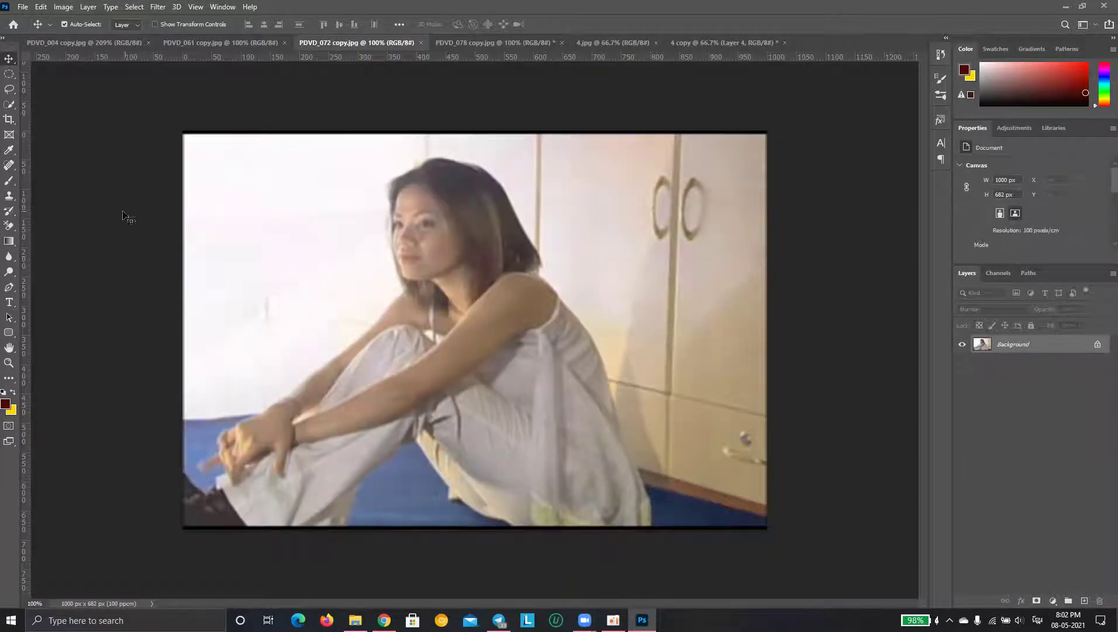
{"action": "left_click", "coordinate": [9, 332]}
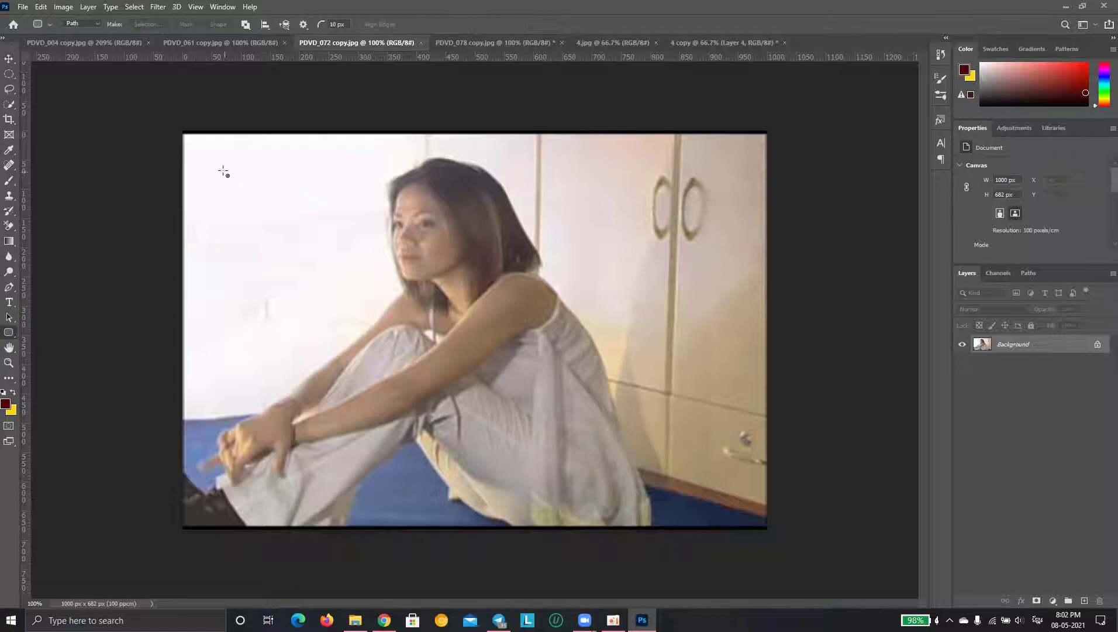
{"action": "mouse_move", "coordinate": [202, 147]}
{"action": "left_mouse_down"}
{"action": "mouse_move", "coordinate": [256, 206]}
{"action": "mouse_move", "coordinate": [740, 518]}
{"action": "left_mouse_up"}
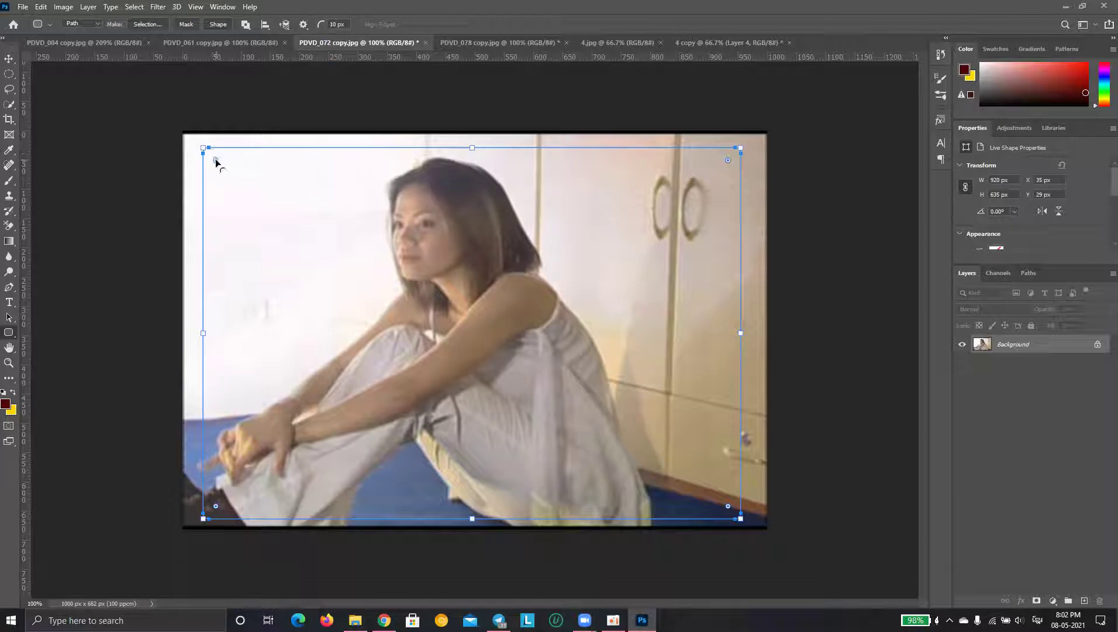
{"action": "scroll", "coordinate": [215, 162], "scroll_direction": "up", "scroll_amount": 5}
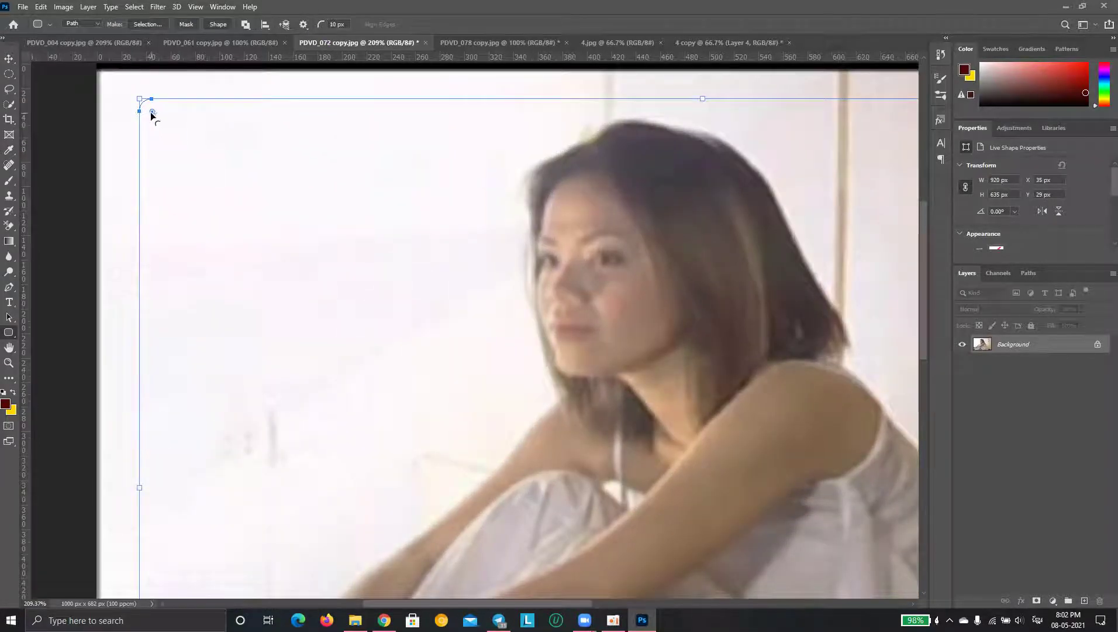
{"action": "left_click_drag", "start_coordinate": [151, 112], "coordinate": [185, 167]}
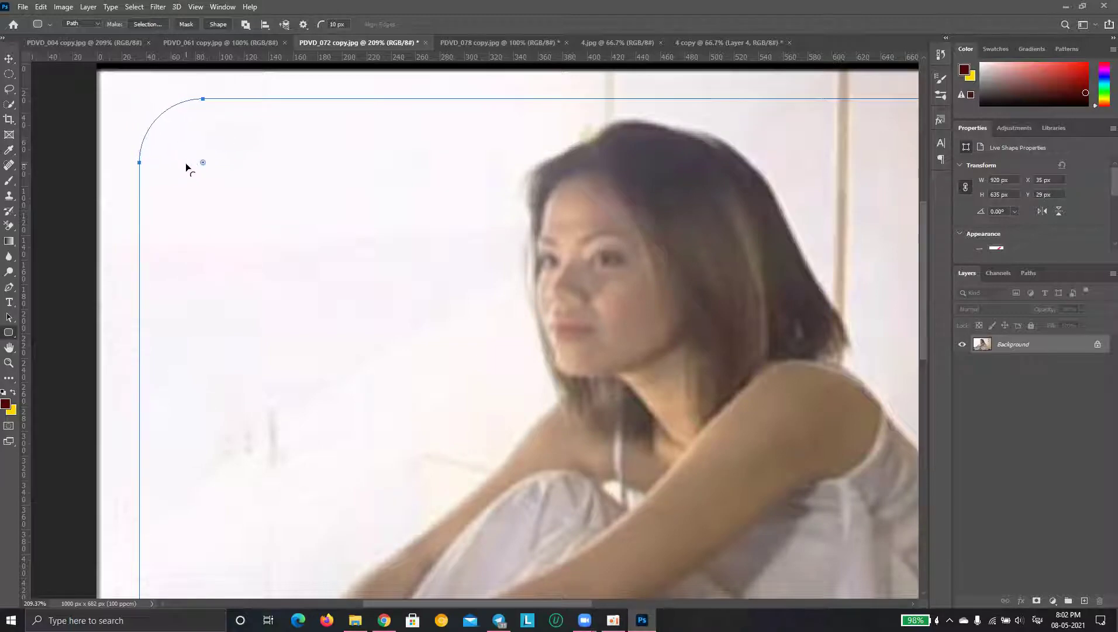
Turn the rounded path into a selection and drag the woman cut-out into 4 copy
{"action": "scroll", "coordinate": [186, 165], "scroll_direction": "down", "scroll_amount": 2}
{"action": "scroll", "coordinate": [186, 165], "scroll_direction": "down", "scroll_amount": 3}
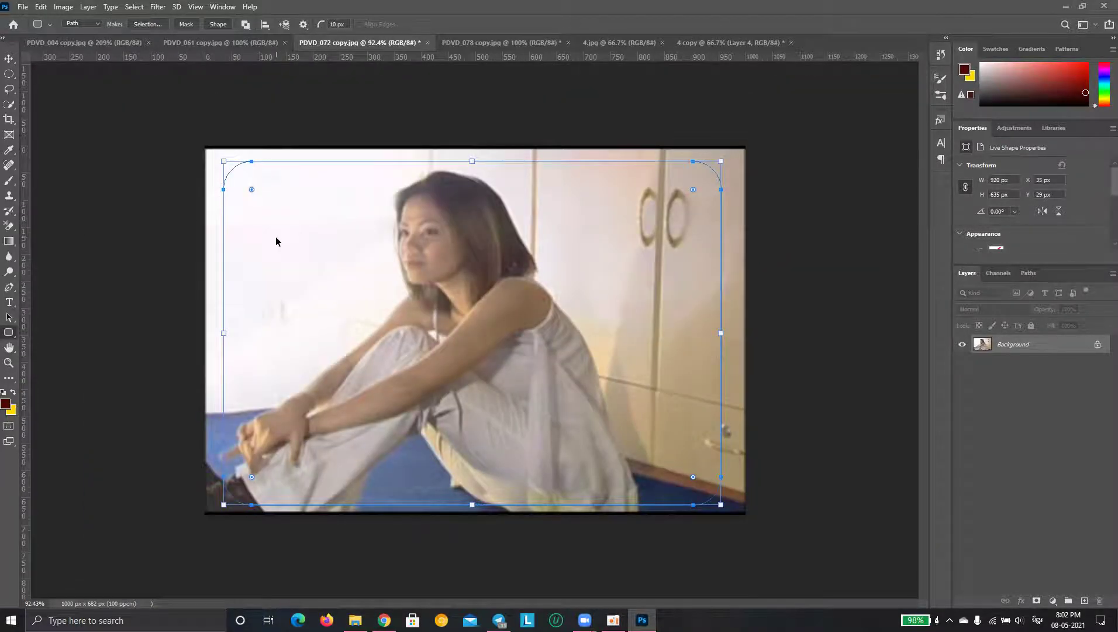
{"action": "key", "text": "ctrl+Return"}
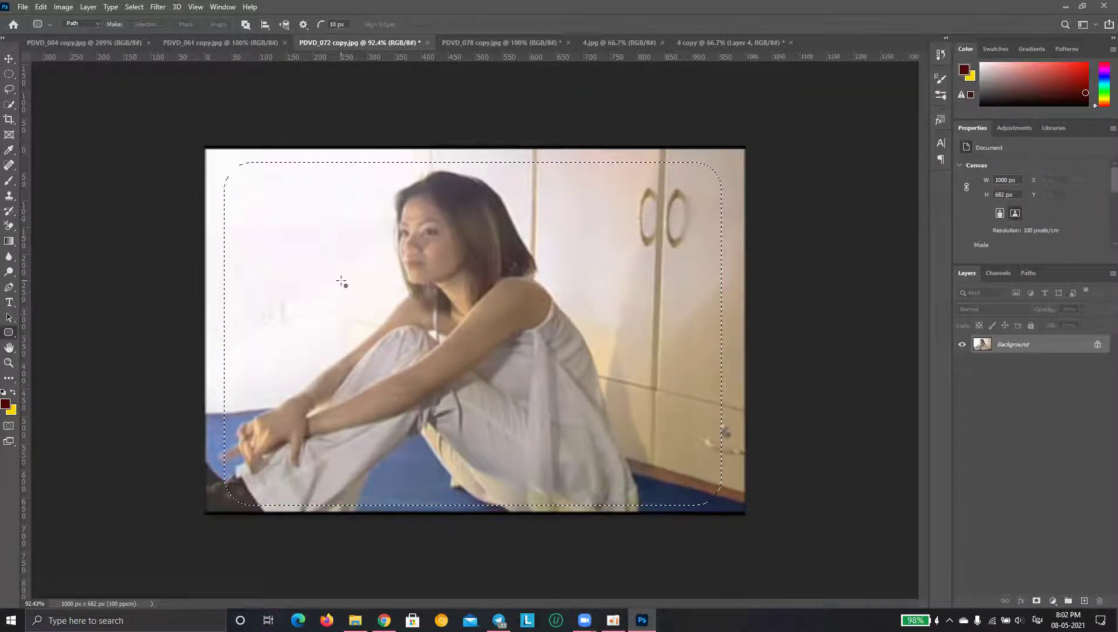
{"action": "key", "text": "v"}
{"action": "mouse_move", "coordinate": [463, 317]}
{"action": "left_mouse_down"}
{"action": "mouse_move", "coordinate": [486, 45]}
{"action": "mouse_move", "coordinate": [753, 54]}
{"action": "mouse_move", "coordinate": [468, 398]}
{"action": "left_mouse_up"}
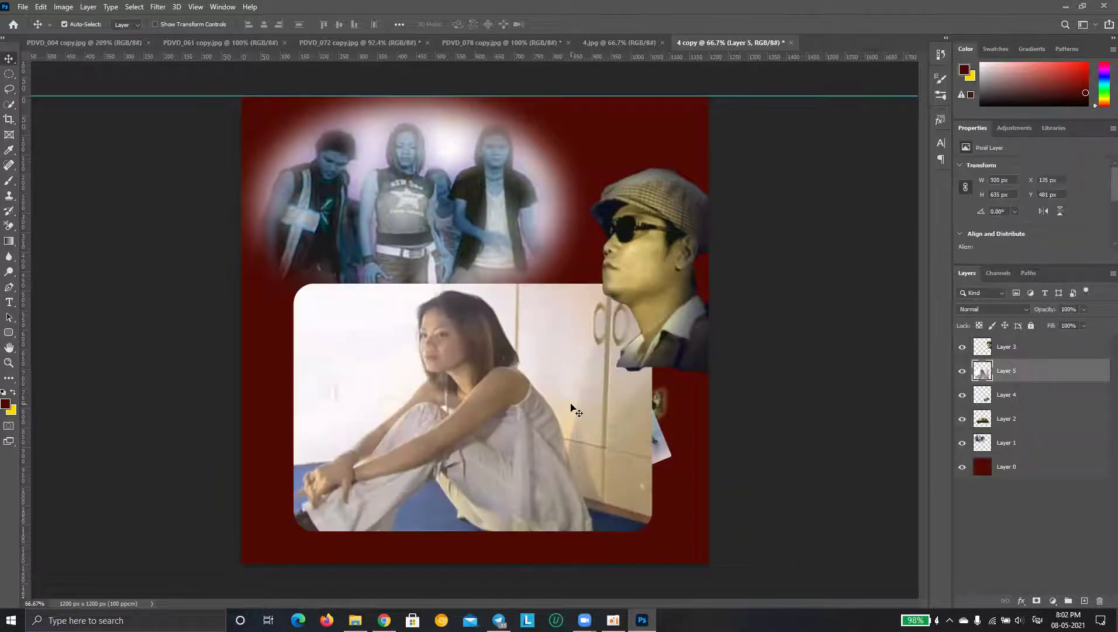
Adjust the woman and dancers photos, then move the seated-girl photo down to X 76, Y 295
{"action": "left_click_drag", "start_coordinate": [571, 406], "coordinate": [513, 387]}
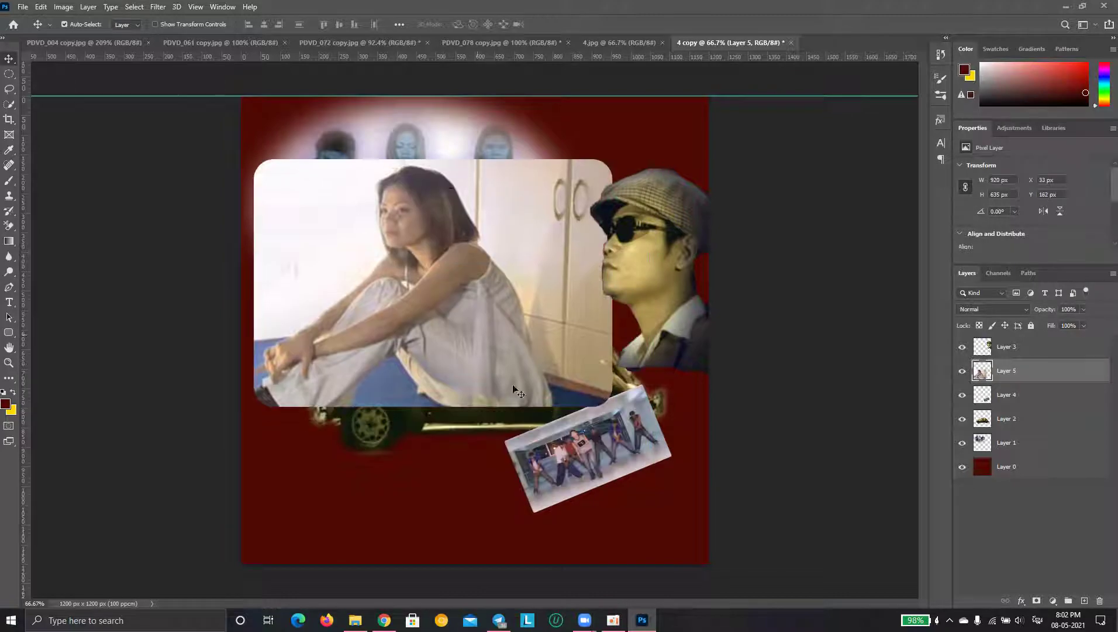
{"action": "left_click_drag", "start_coordinate": [574, 448], "coordinate": [576, 439]}
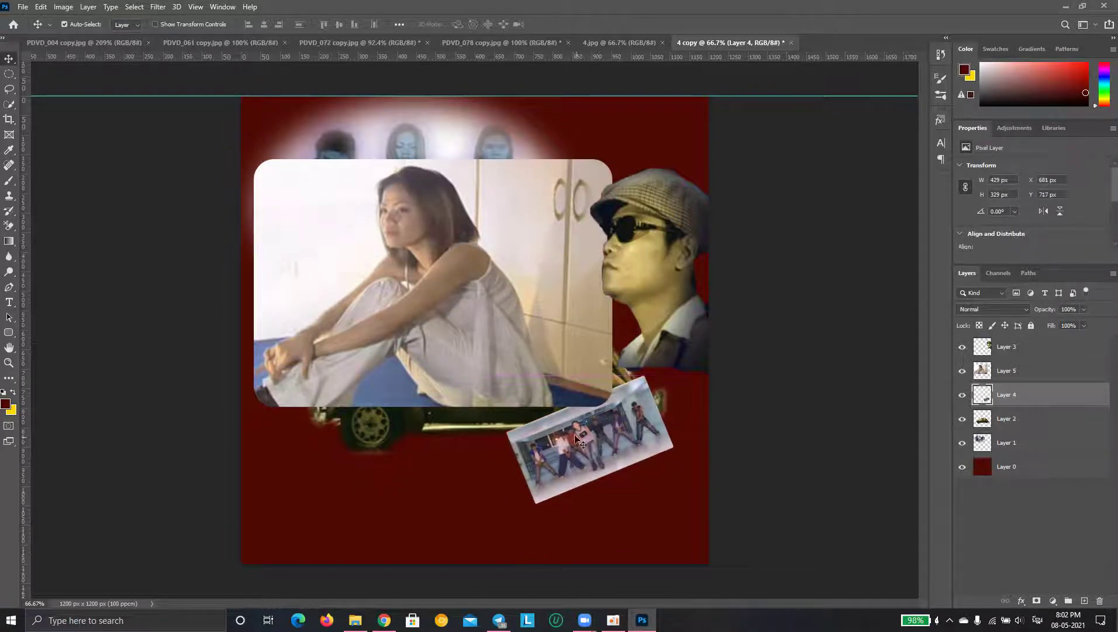
{"action": "left_click", "coordinate": [619, 43]}
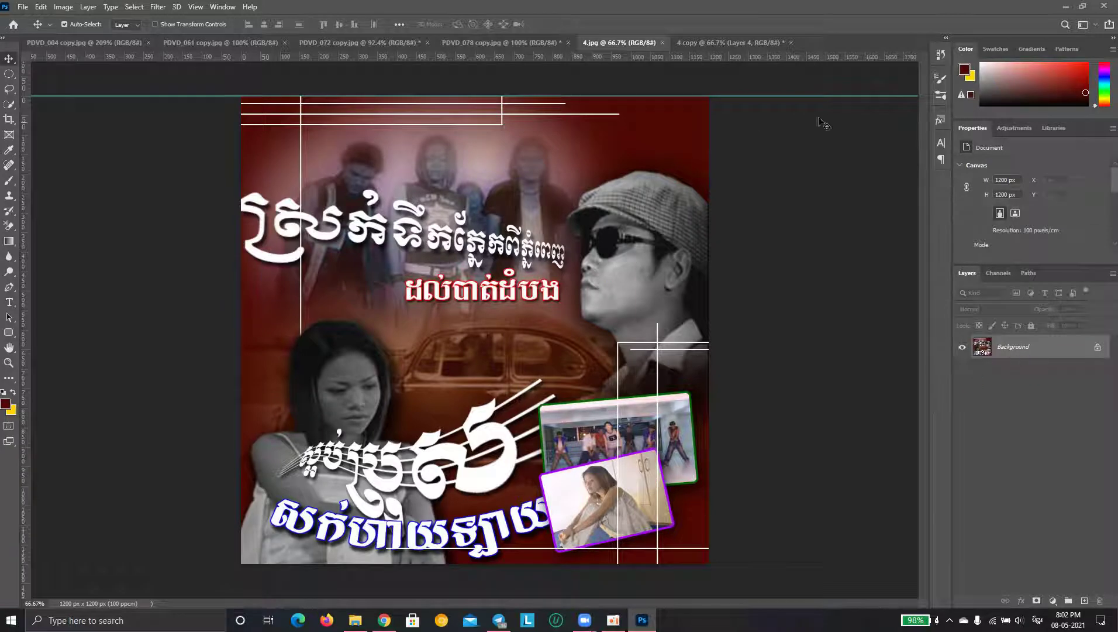
{"action": "left_click", "coordinate": [731, 43]}
{"action": "left_click_drag", "start_coordinate": [507, 272], "coordinate": [527, 323]}
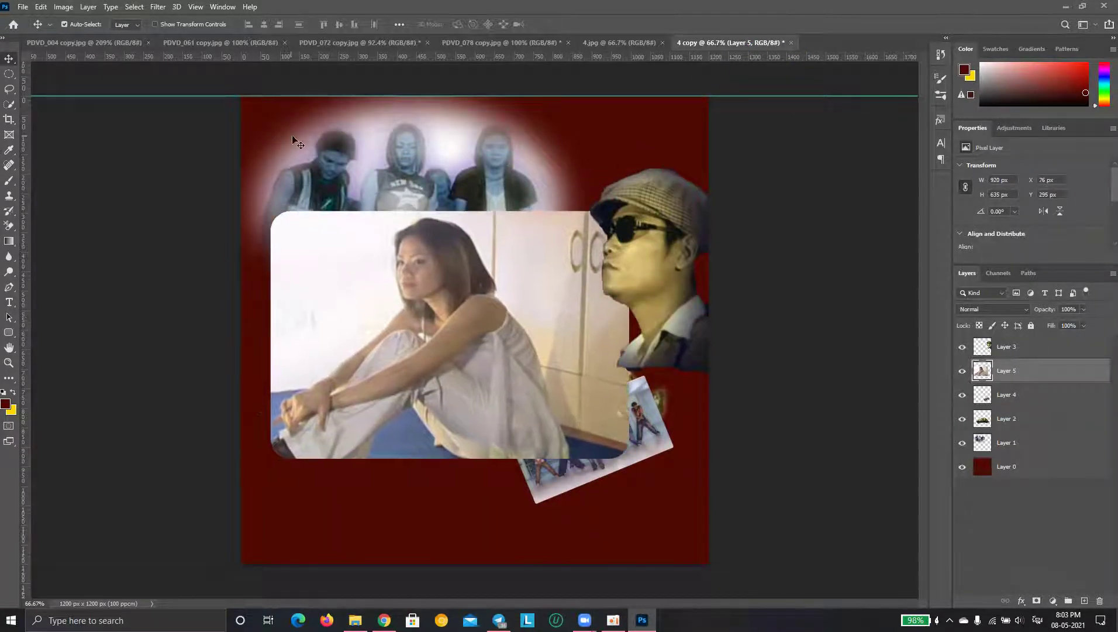
Add a blue (0600ff) Stroke effect to the seated-girl photo on Layer 5
{"action": "left_click", "coordinate": [1021, 600]}
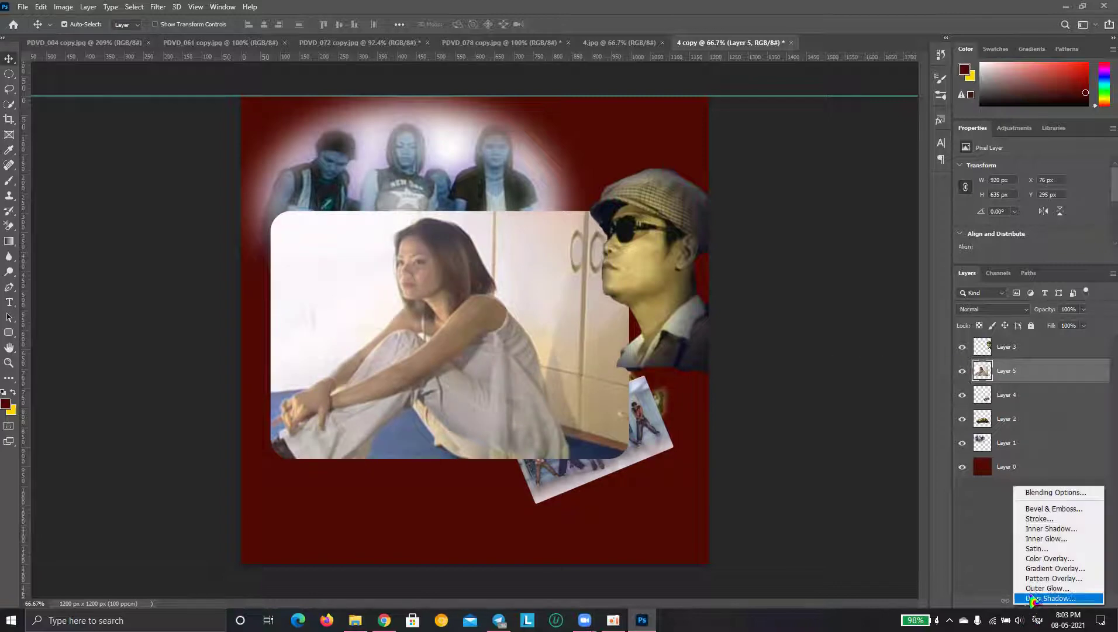
{"action": "key", "text": "Escape"}
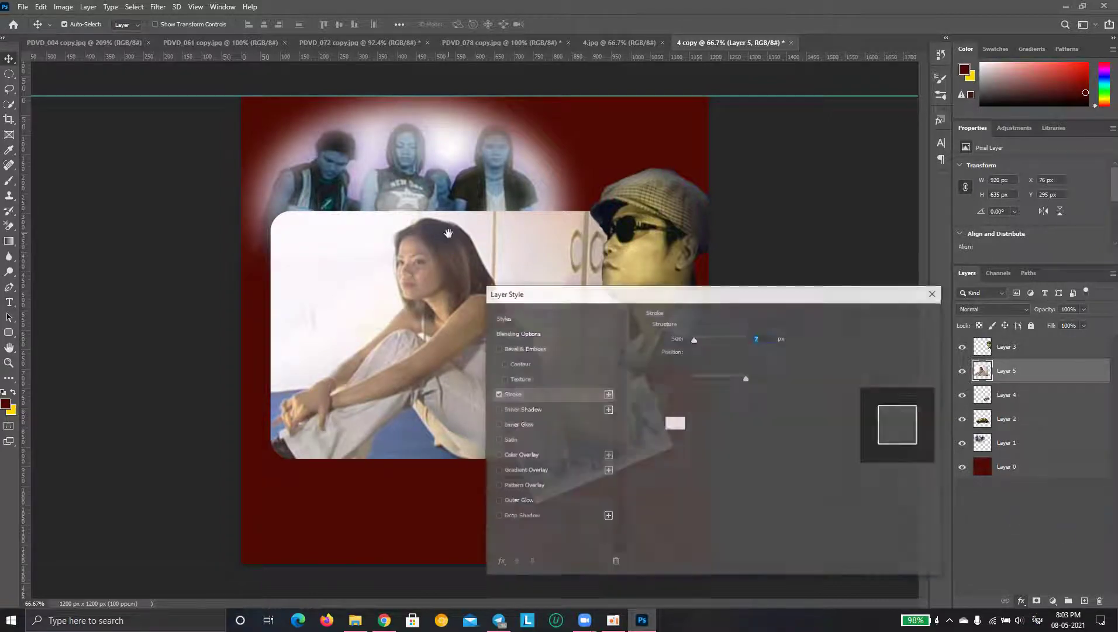
{"action": "left_click", "coordinate": [677, 424]}
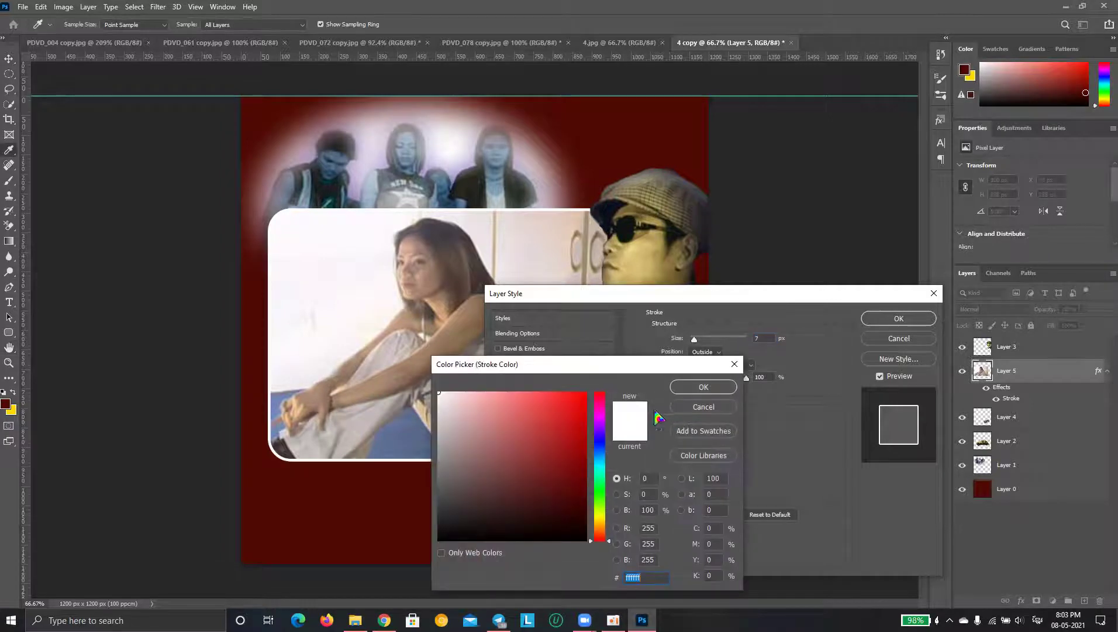
{"action": "mouse_move", "coordinate": [594, 526]}
{"action": "left_mouse_down"}
{"action": "mouse_move", "coordinate": [602, 442]}
{"action": "mouse_move", "coordinate": [589, 388]}
{"action": "left_mouse_up"}
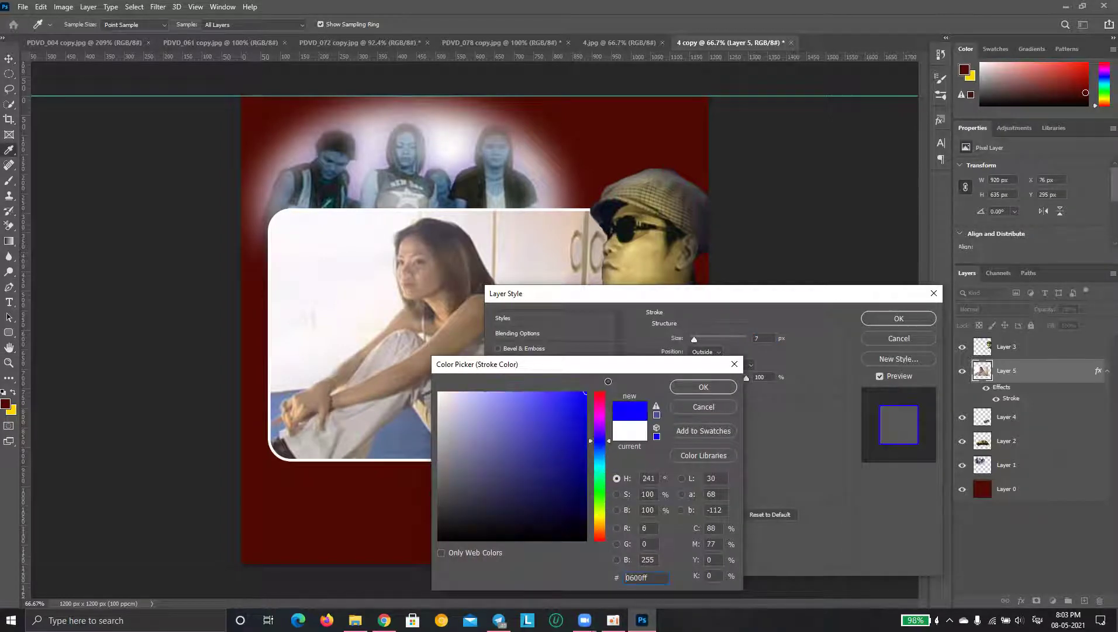
{"action": "left_click", "coordinate": [708, 388]}
{"action": "left_click", "coordinate": [899, 319]}
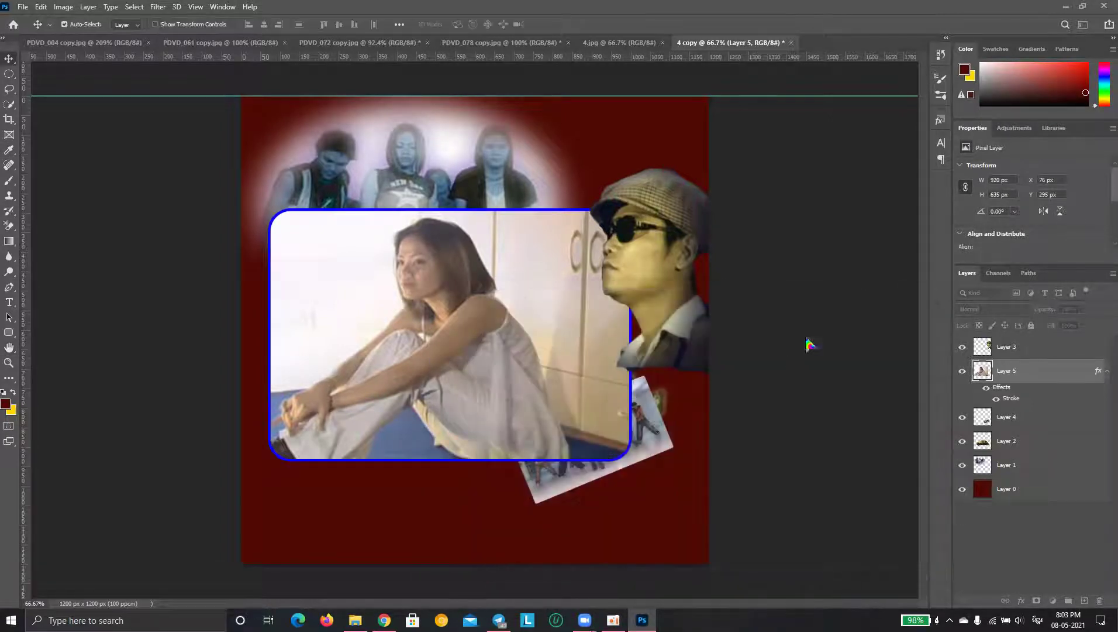
Add a red (ff0030) Stroke effect to the tilted photo on Layer 4
{"action": "left_click", "coordinate": [580, 483]}
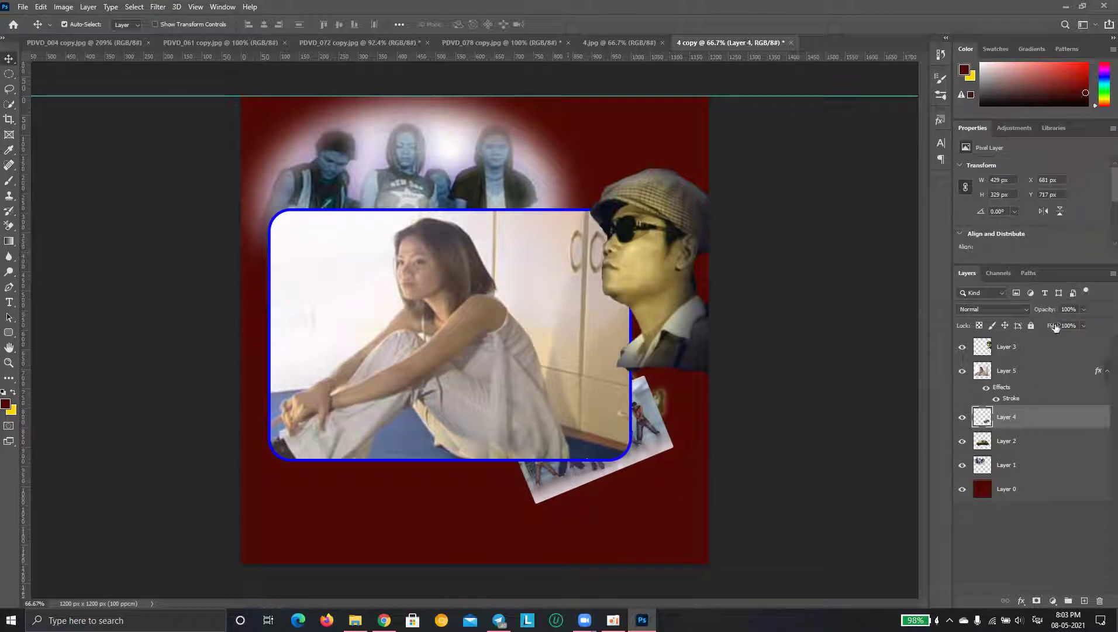
{"action": "left_click", "coordinate": [1021, 603]}
{"action": "left_click", "coordinate": [1047, 514]}
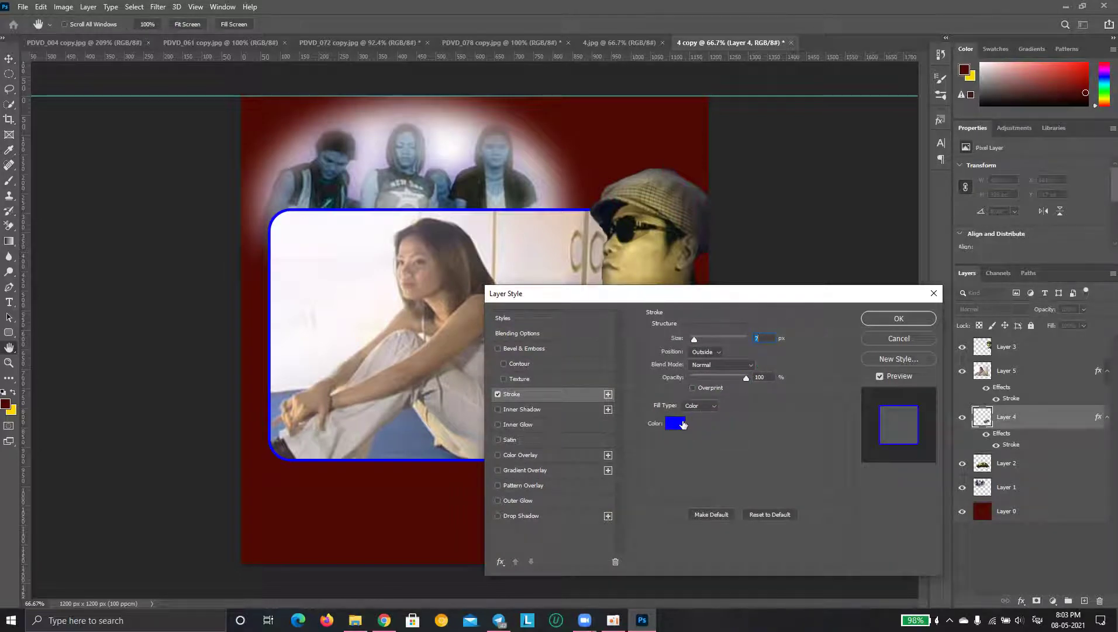
{"action": "left_click", "coordinate": [676, 423]}
{"action": "left_click_drag", "start_coordinate": [604, 442], "coordinate": [609, 397]}
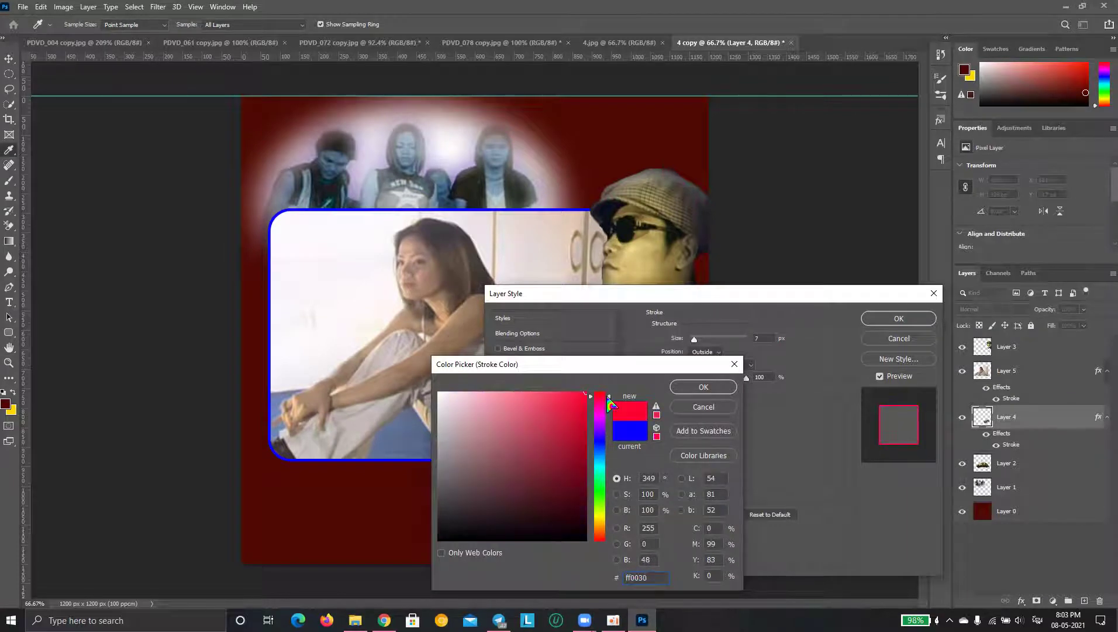
{"action": "left_click", "coordinate": [704, 387]}
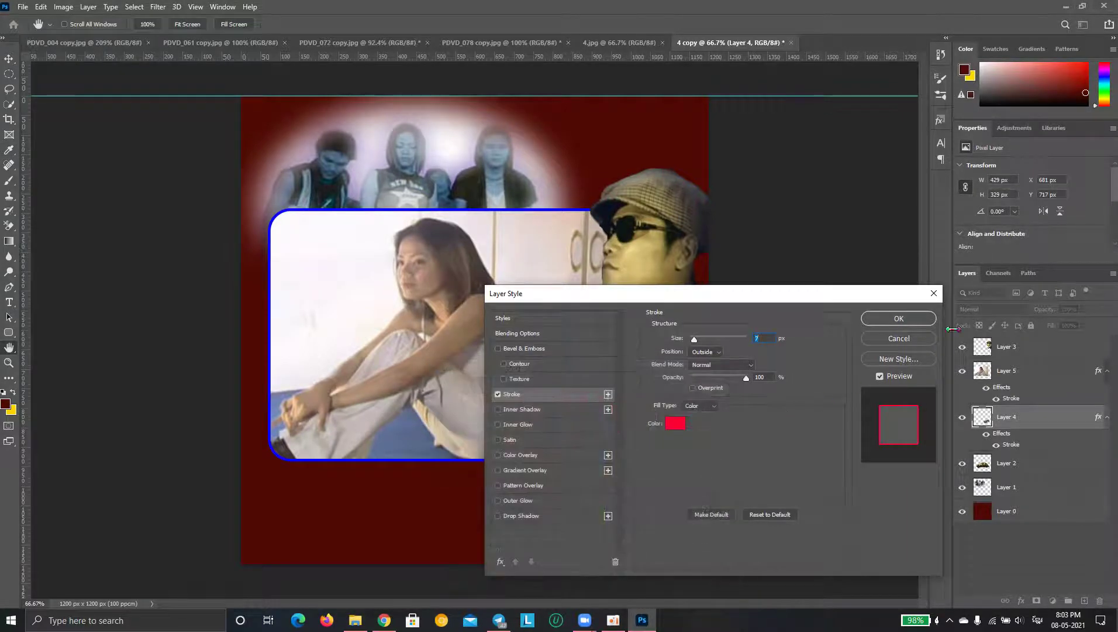
{"action": "left_click", "coordinate": [899, 319]}
Shrink the girl photo to 37% at the lower right, then view the 4.jpg reference
{"action": "left_click_drag", "start_coordinate": [557, 358], "coordinate": [535, 393]}
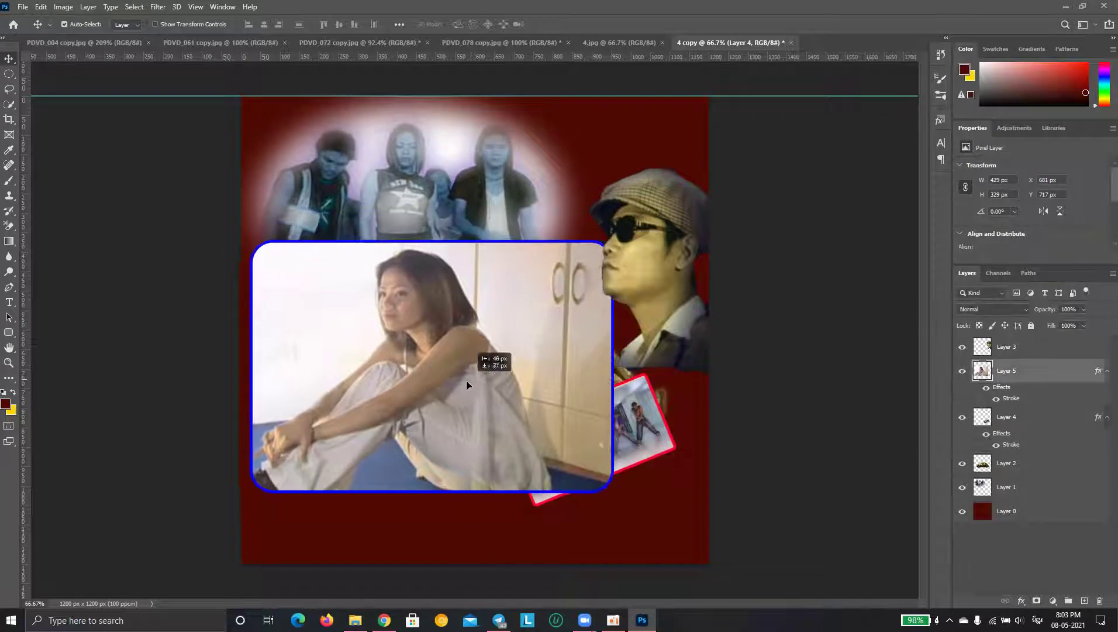
{"action": "key", "text": "ctrl+t"}
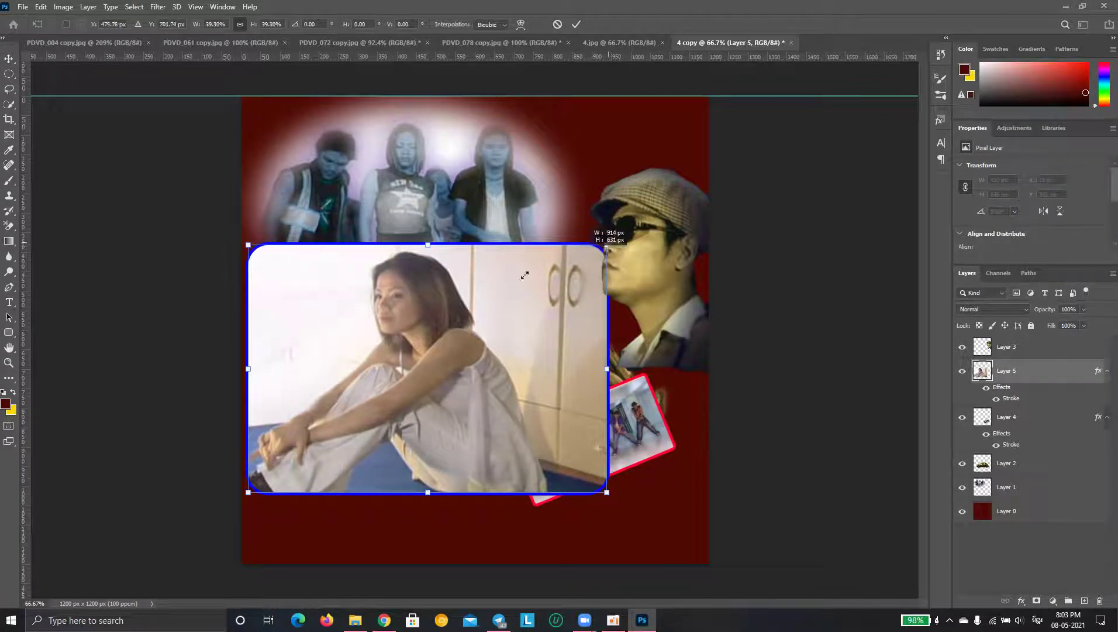
{"action": "mouse_move", "coordinate": [609, 247]}
{"action": "left_mouse_down"}
{"action": "mouse_move", "coordinate": [381, 399]}
{"action": "mouse_move", "coordinate": [564, 487]}
{"action": "mouse_move", "coordinate": [572, 459]}
{"action": "mouse_move", "coordinate": [558, 487]}
{"action": "mouse_move", "coordinate": [571, 494]}
{"action": "left_mouse_up"}
{"action": "key", "text": "Return"}
{"action": "left_click", "coordinate": [620, 43]}
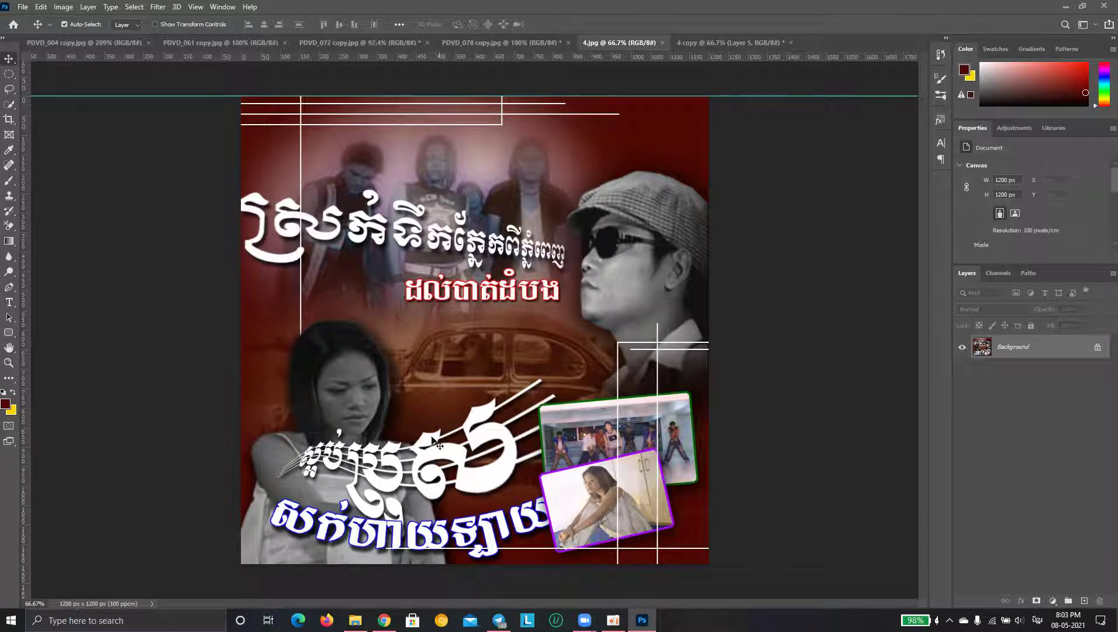
Deselect and close the capped-man PDVD_004 photo
{"action": "left_click", "coordinate": [85, 43]}
{"action": "key", "text": "ctrl+d"}
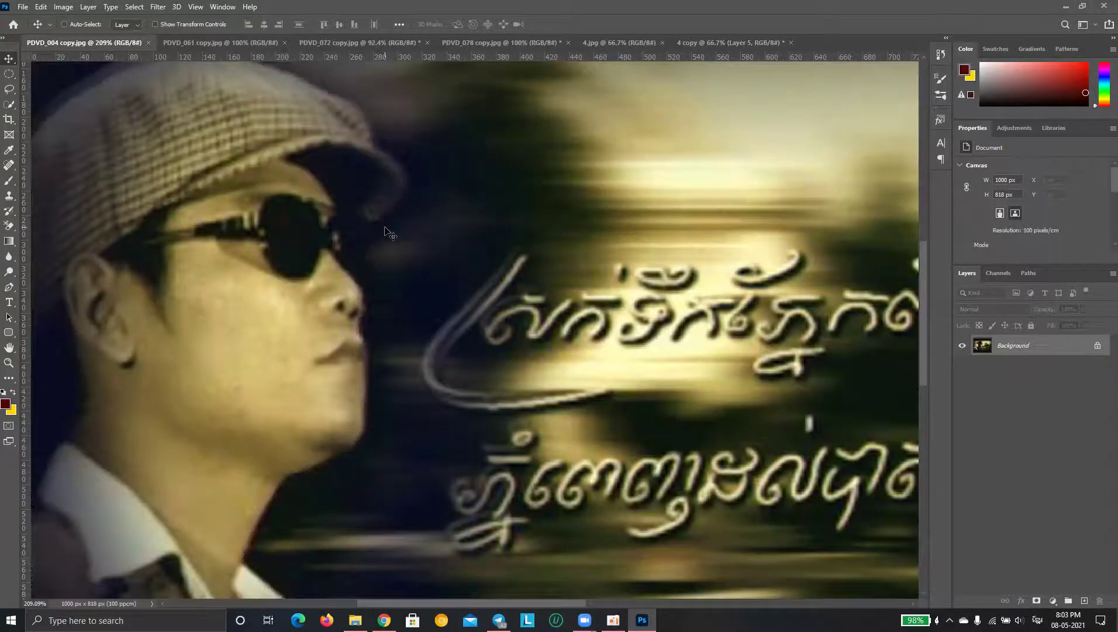
{"action": "key", "text": "ctrl"}
{"action": "left_click", "coordinate": [148, 42]}
Switch to the grey PDVD_061 photo and pick the Magnetic Lasso tool
{"action": "left_click", "coordinate": [94, 43]}
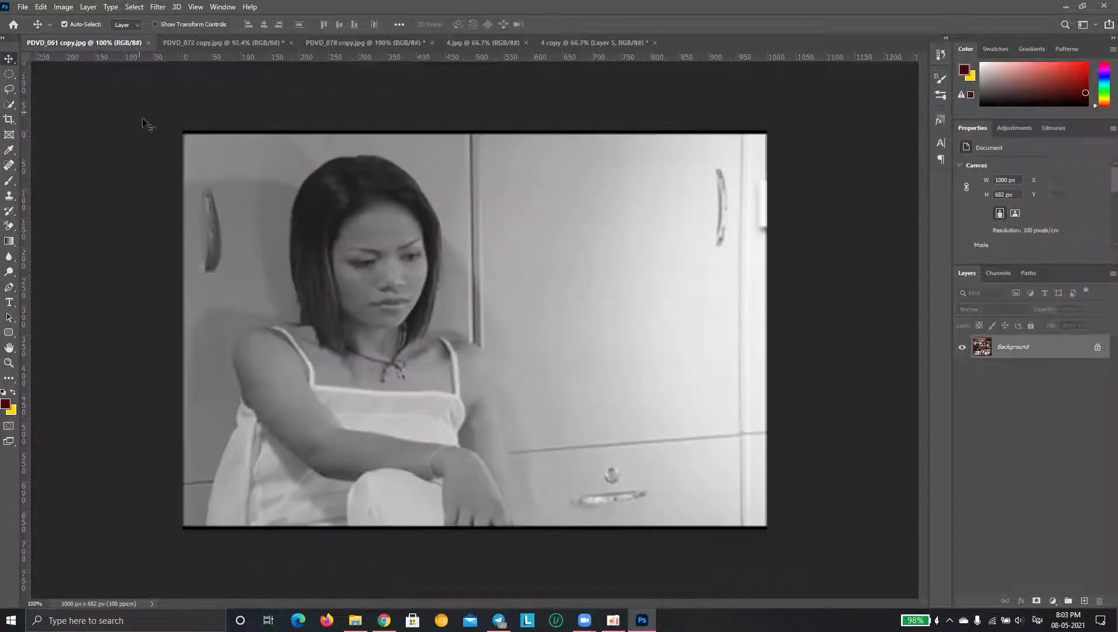
{"action": "scroll", "coordinate": [311, 367], "scroll_direction": "up", "scroll_amount": 2}
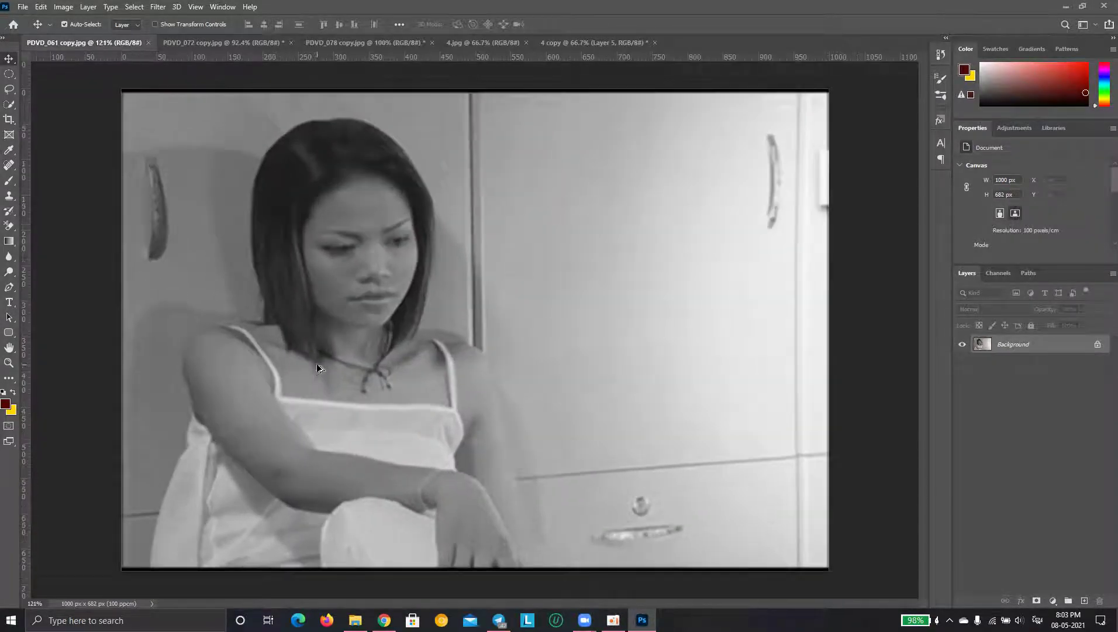
{"action": "left_click", "coordinate": [10, 105]}
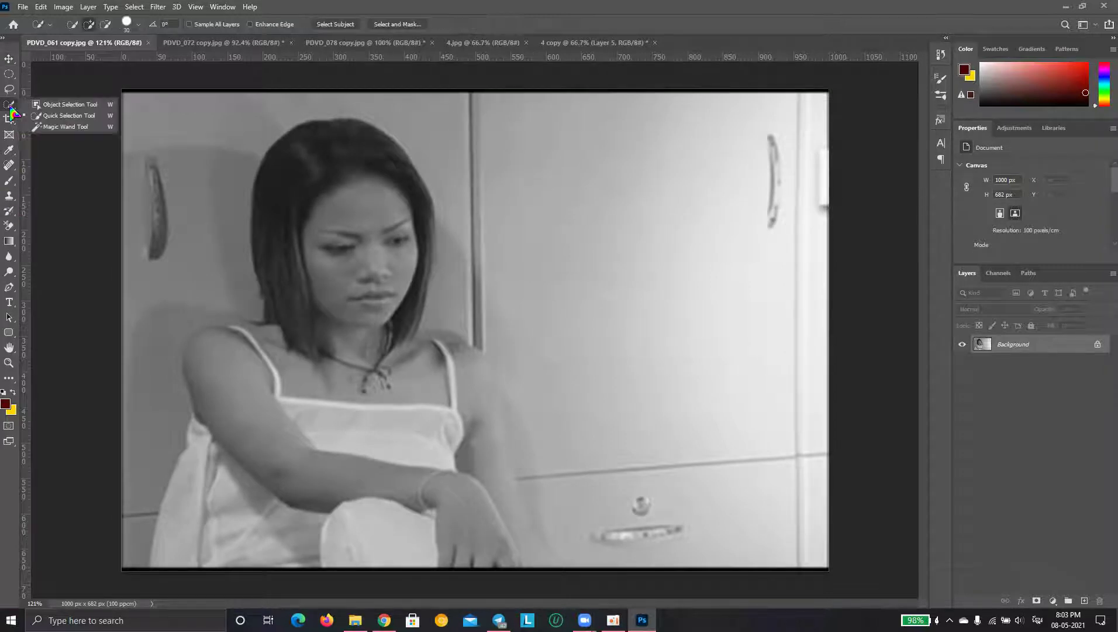
{"action": "left_click", "coordinate": [9, 89]}
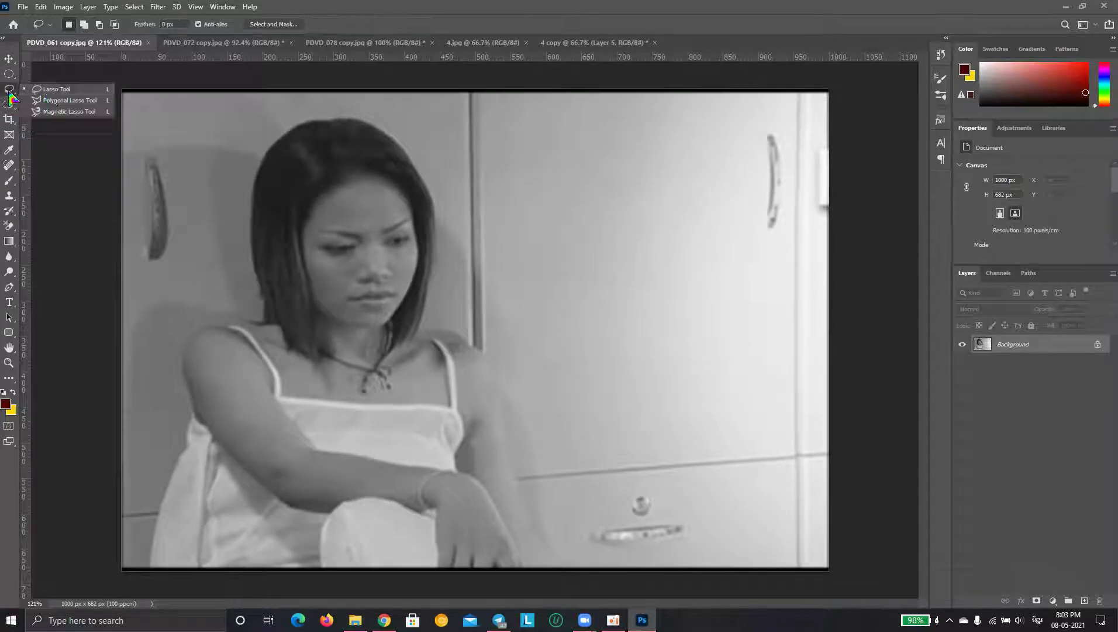
{"action": "left_click", "coordinate": [66, 115]}
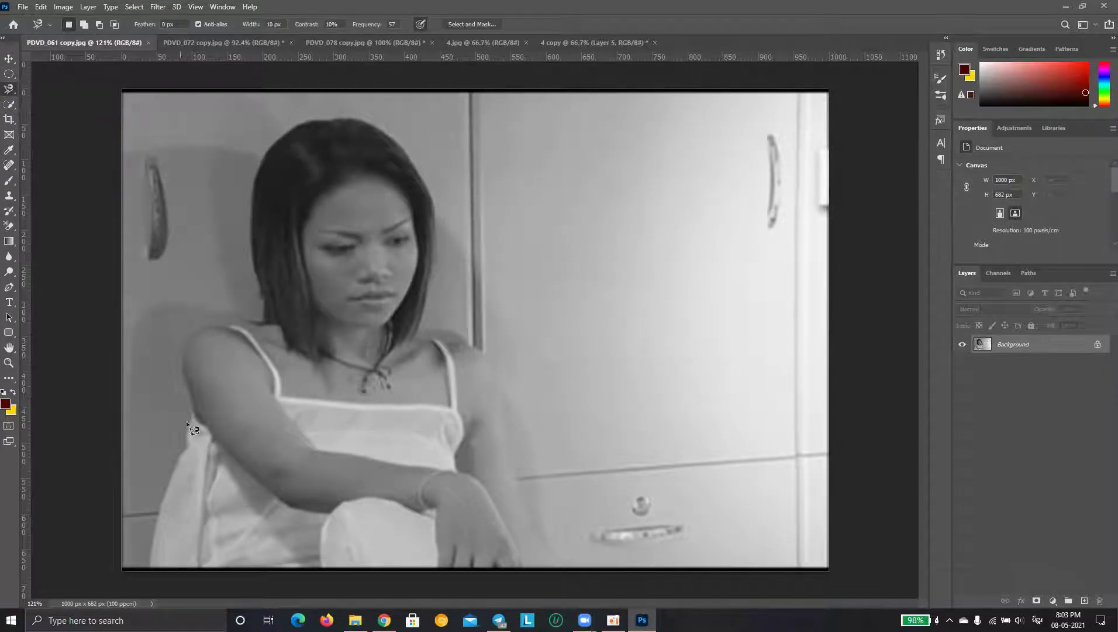
Trace a closed selection around the woman's hair, shoulders and body, redoing a faulty first attempt
{"action": "left_click", "coordinate": [150, 562]}
{"action": "double_click", "coordinate": [254, 316]}
{"action": "key", "text": "ctrl+d"}
{"action": "left_click", "coordinate": [149, 560]}
{"action": "key", "text": "BackSpace"}
{"action": "key", "text": "BackSpace"}
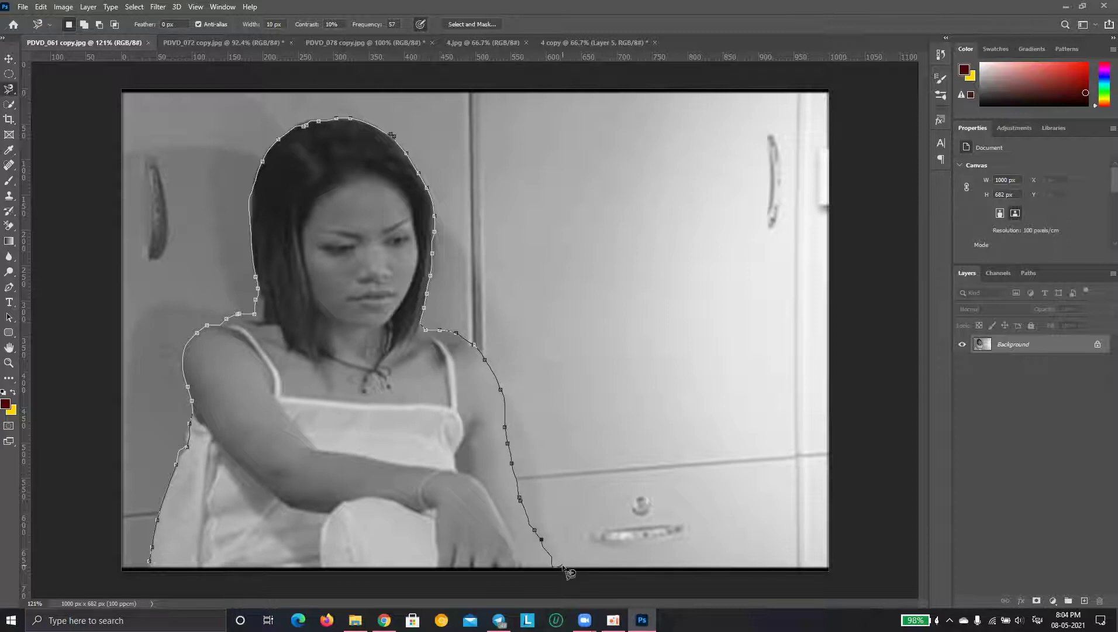
{"action": "key", "text": "BackSpace"}
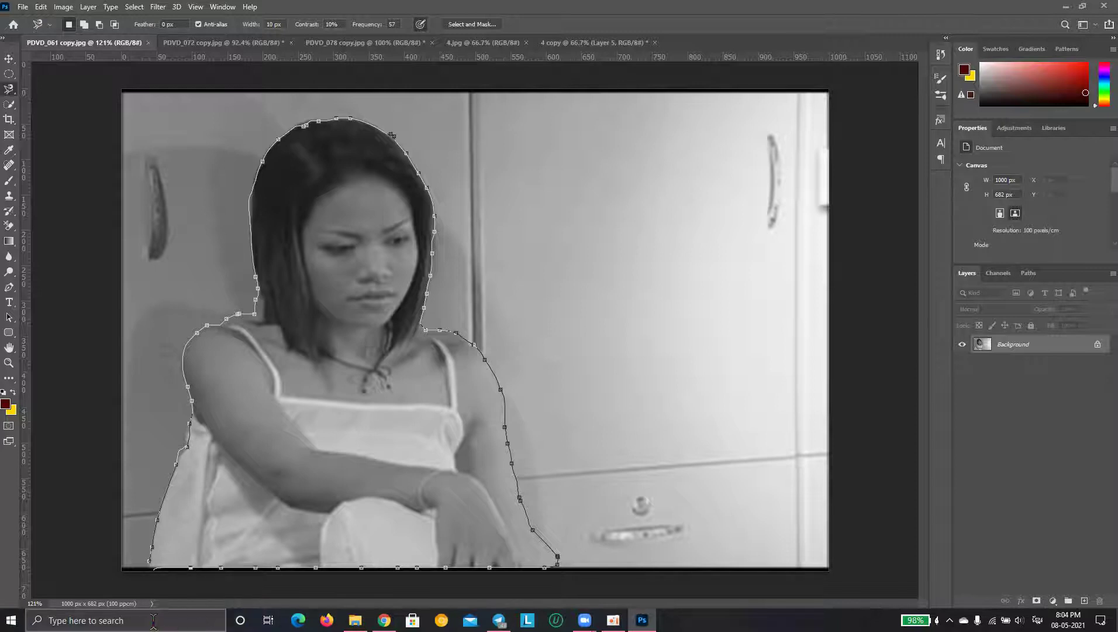
{"action": "left_click", "coordinate": [151, 565]}
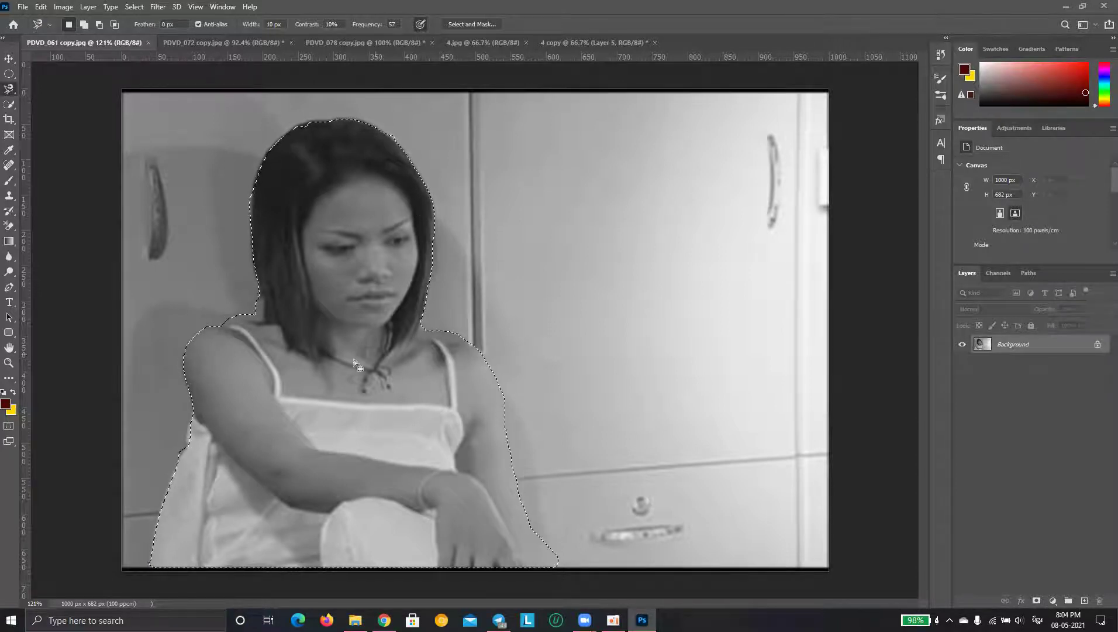
{"action": "left_click", "coordinate": [9, 59]}
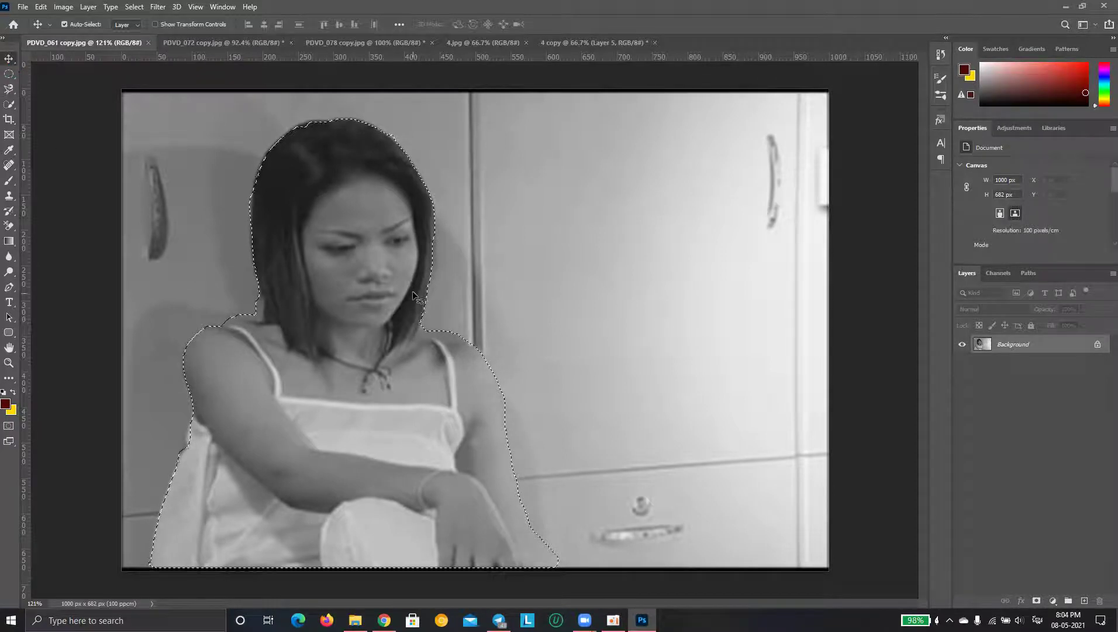
Drag the traced woman onto the 4 copy poster as Layer 6 at its lower left
{"action": "mouse_move", "coordinate": [412, 293]}
{"action": "left_mouse_down"}
{"action": "mouse_move", "coordinate": [590, 26]}
{"action": "mouse_move", "coordinate": [578, 45]}
{"action": "left_mouse_up"}
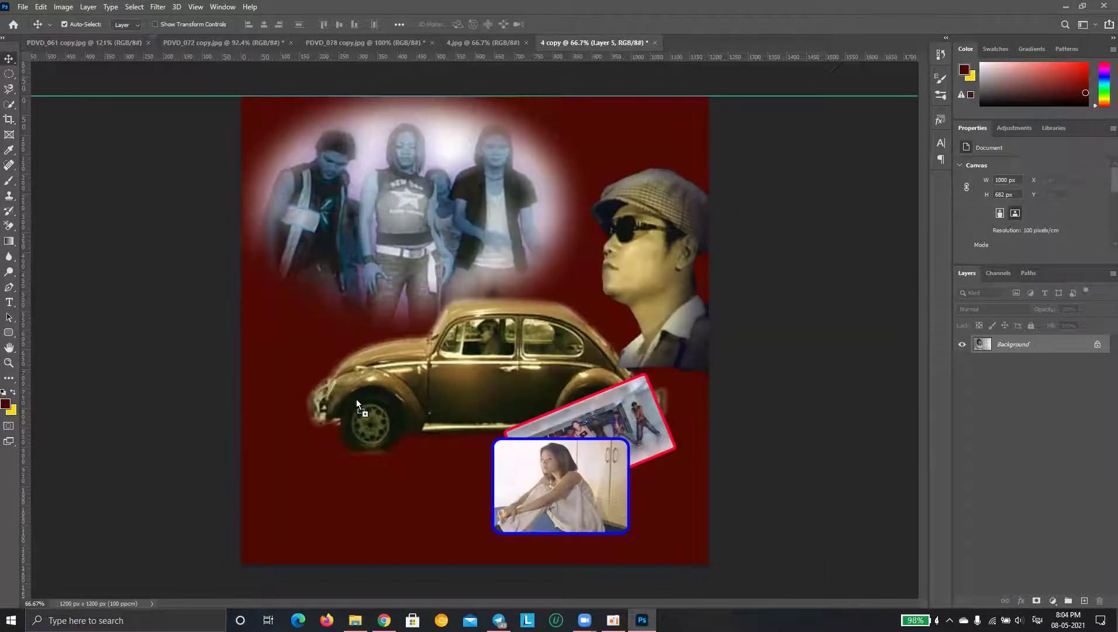
{"action": "mouse_move", "coordinate": [356, 400]}
{"action": "left_mouse_down"}
{"action": "mouse_move", "coordinate": [361, 422]}
{"action": "mouse_move", "coordinate": [364, 400]}
{"action": "left_mouse_up"}
{"action": "scroll", "coordinate": [357, 409], "scroll_direction": "up", "scroll_amount": 2}
{"action": "scroll", "coordinate": [354, 418], "scroll_direction": "up", "scroll_amount": 2}
{"action": "scroll", "coordinate": [351, 427], "scroll_direction": "up", "scroll_amount": 2}
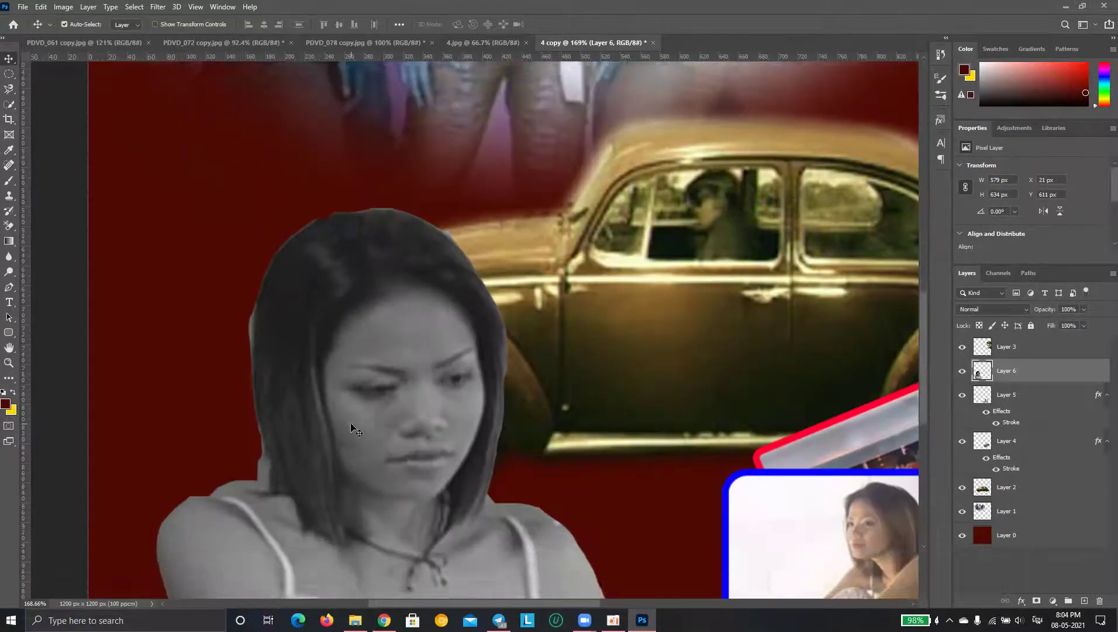
{"action": "scroll", "coordinate": [351, 427], "scroll_direction": "down", "scroll_amount": 2}
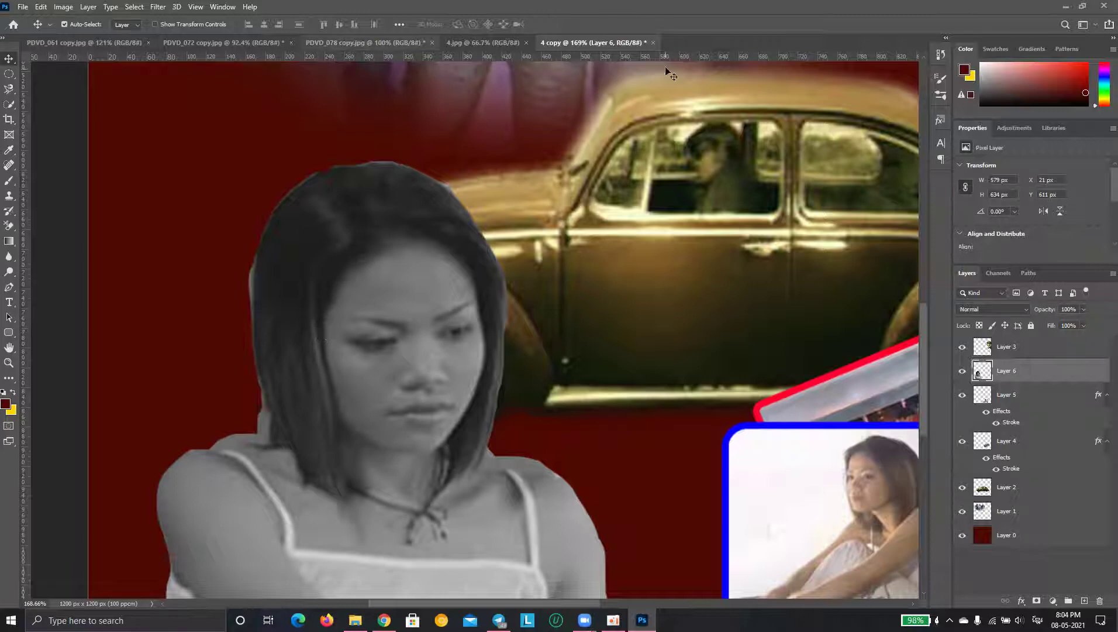
{"action": "left_click", "coordinate": [653, 42]}
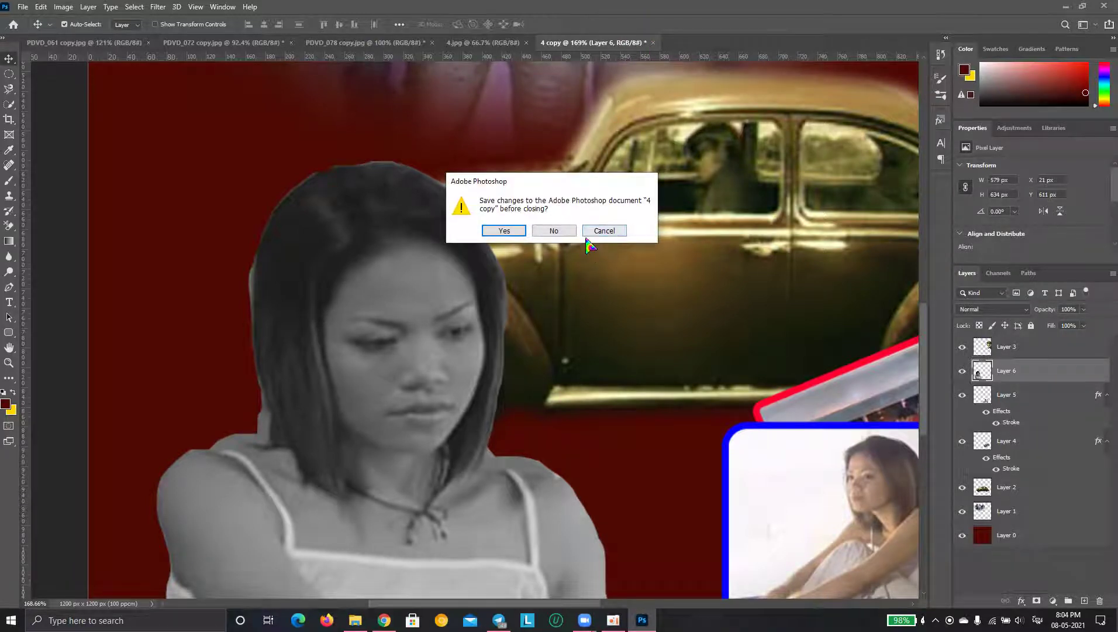
Cancel closing the poster, delete the woman layer, and close the dancers photo without saving
{"action": "left_click", "coordinate": [604, 230]}
{"action": "key", "text": "Delete"}
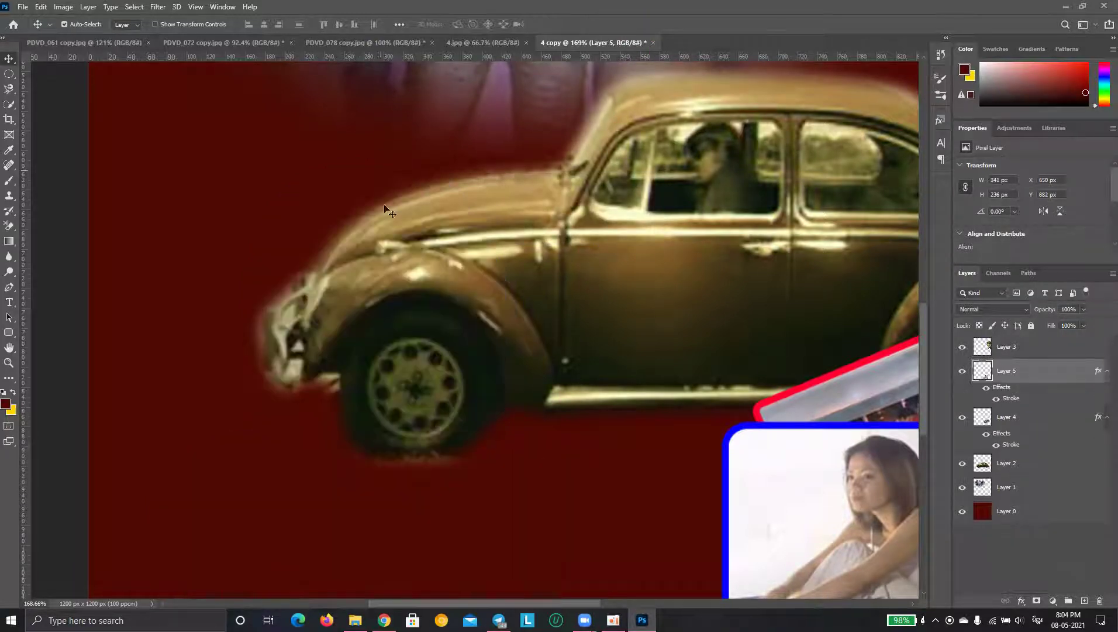
{"action": "left_click", "coordinate": [357, 42]}
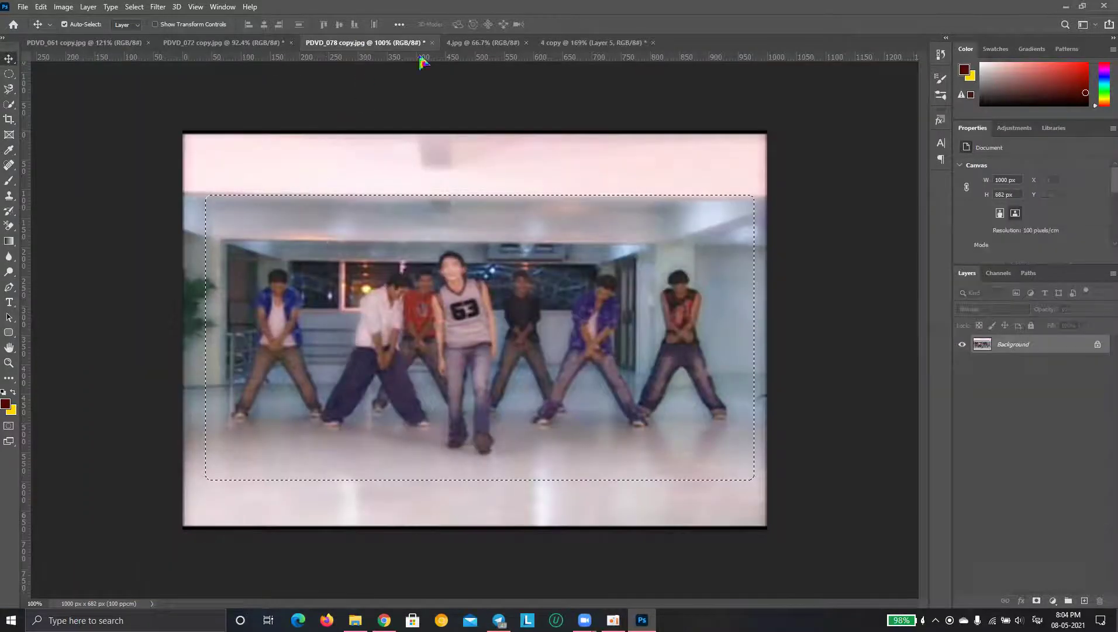
{"action": "left_click", "coordinate": [432, 42]}
{"action": "left_click", "coordinate": [550, 229]}
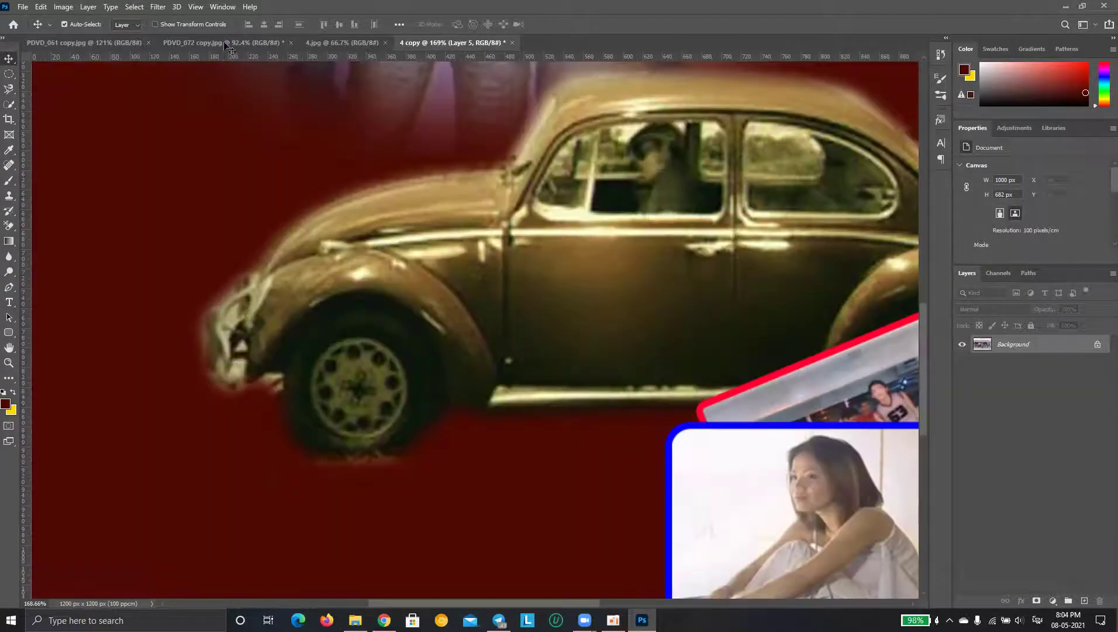
{"action": "left_click", "coordinate": [222, 43]}
Close PDVD_072 copy without saving and return to PDVD_061 copy
{"action": "left_click", "coordinate": [291, 43]}
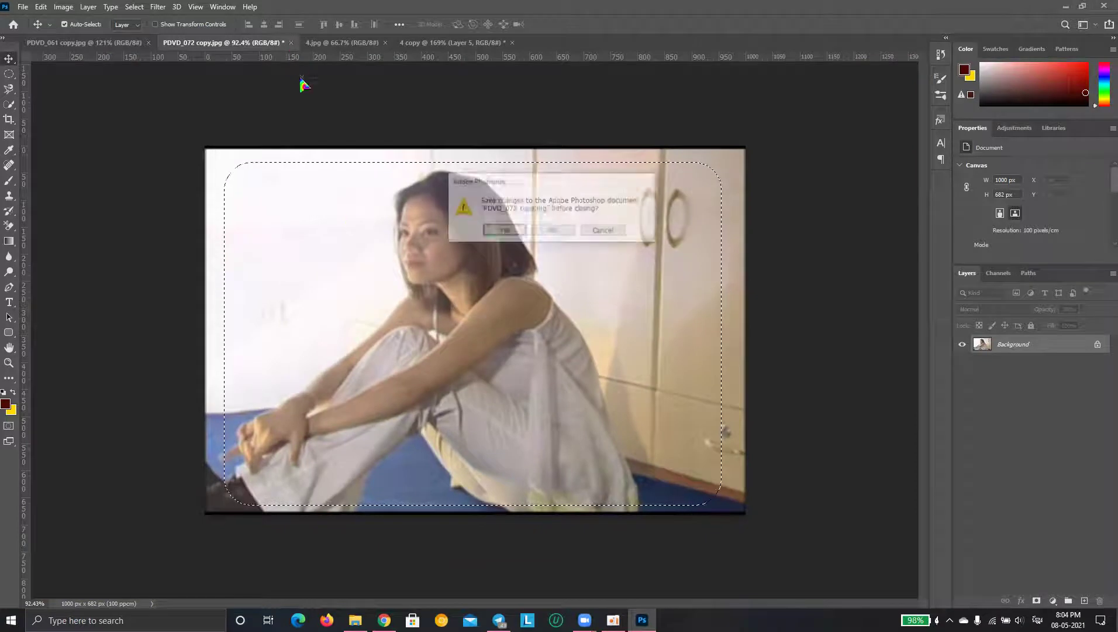
{"action": "left_click", "coordinate": [554, 231]}
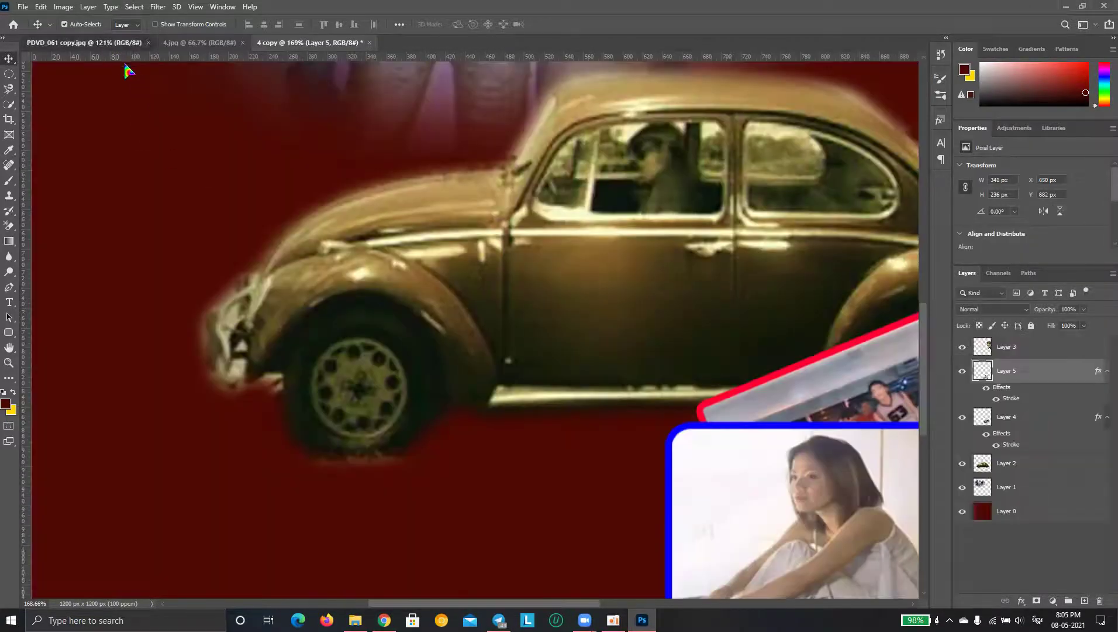
{"action": "left_click", "coordinate": [116, 43]}
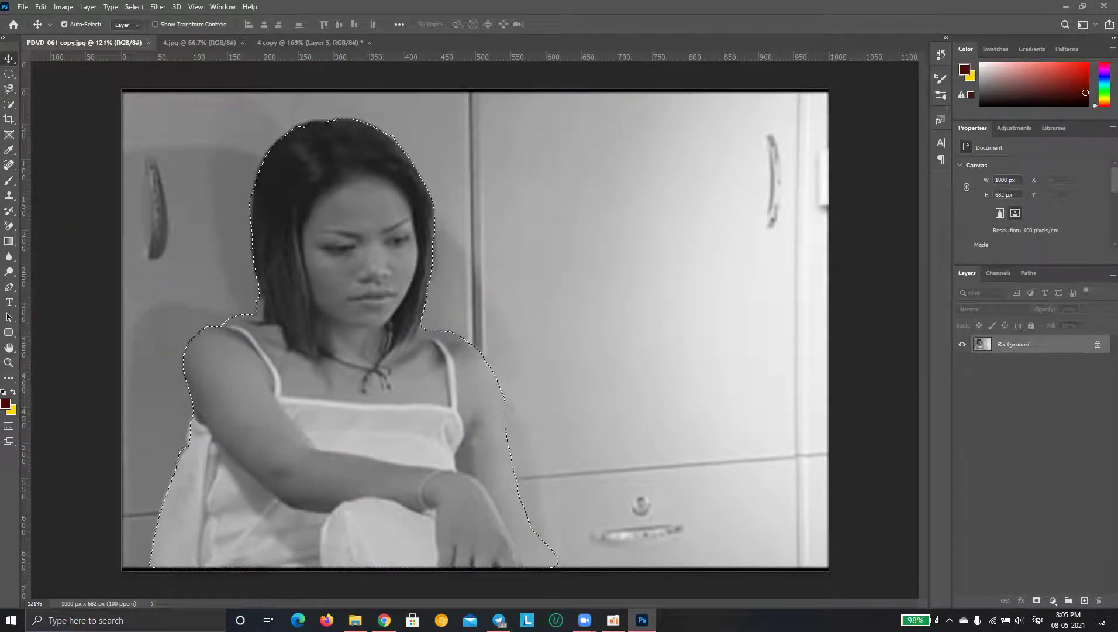
Feather the woman selection by 10 pixels
{"action": "left_click", "coordinate": [9, 73]}
{"action": "right_click", "coordinate": [275, 230]}
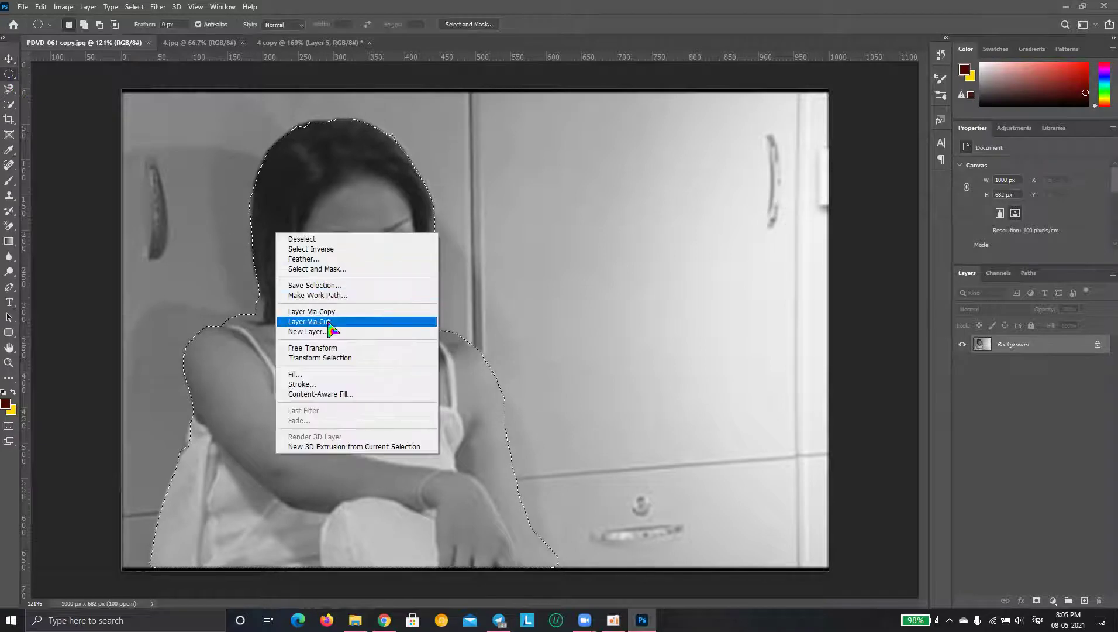
{"action": "left_click", "coordinate": [319, 259]}
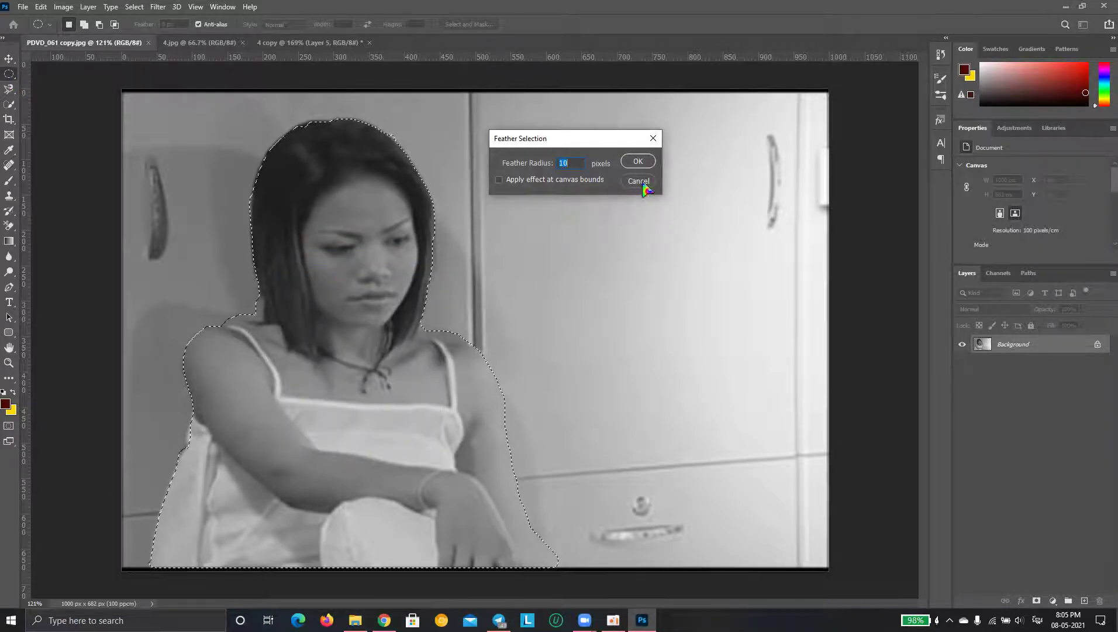
{"action": "key", "text": "Return"}
Drop the feathered woman at the 4 copy poster's lower left, then show the 4.jpg reference
{"action": "key", "text": "v"}
{"action": "left_click_drag", "start_coordinate": [391, 246], "coordinate": [465, 82]}
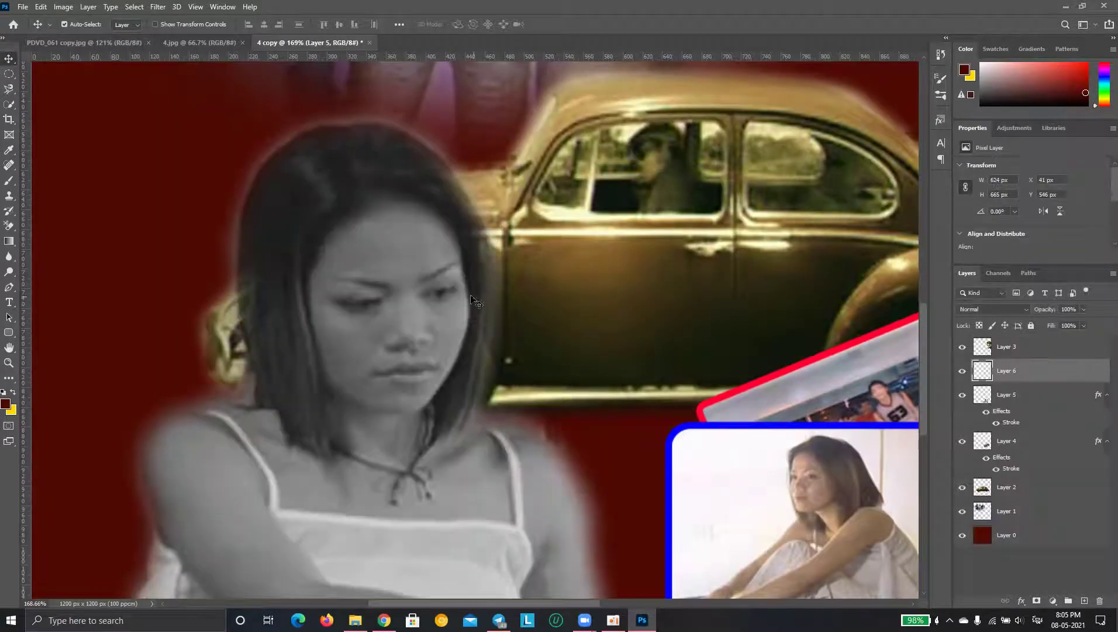
{"action": "mouse_move", "coordinate": [329, 39]}
{"action": "left_mouse_down"}
{"action": "mouse_move", "coordinate": [341, 302]}
{"action": "mouse_move", "coordinate": [318, 427]}
{"action": "left_mouse_up"}
{"action": "key", "text": "ctrl+0"}
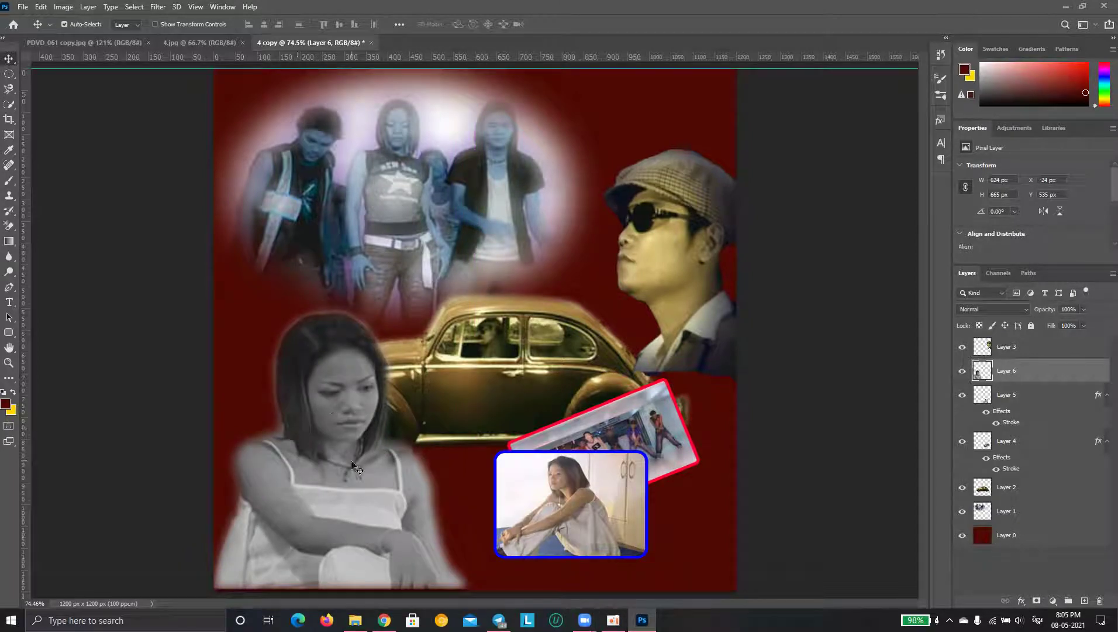
{"action": "left_click", "coordinate": [196, 43]}
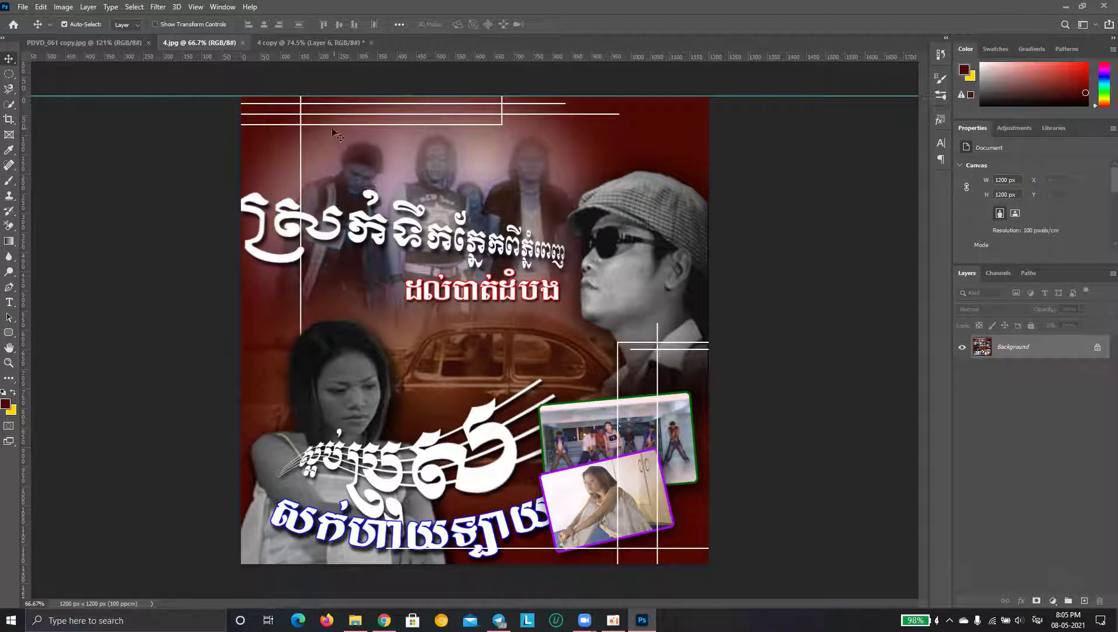
Nudge the car, capped man and tilted red-framed photo into position on the poster
{"action": "left_click", "coordinate": [296, 43]}
{"action": "left_click_drag", "start_coordinate": [452, 314], "coordinate": [504, 348]}
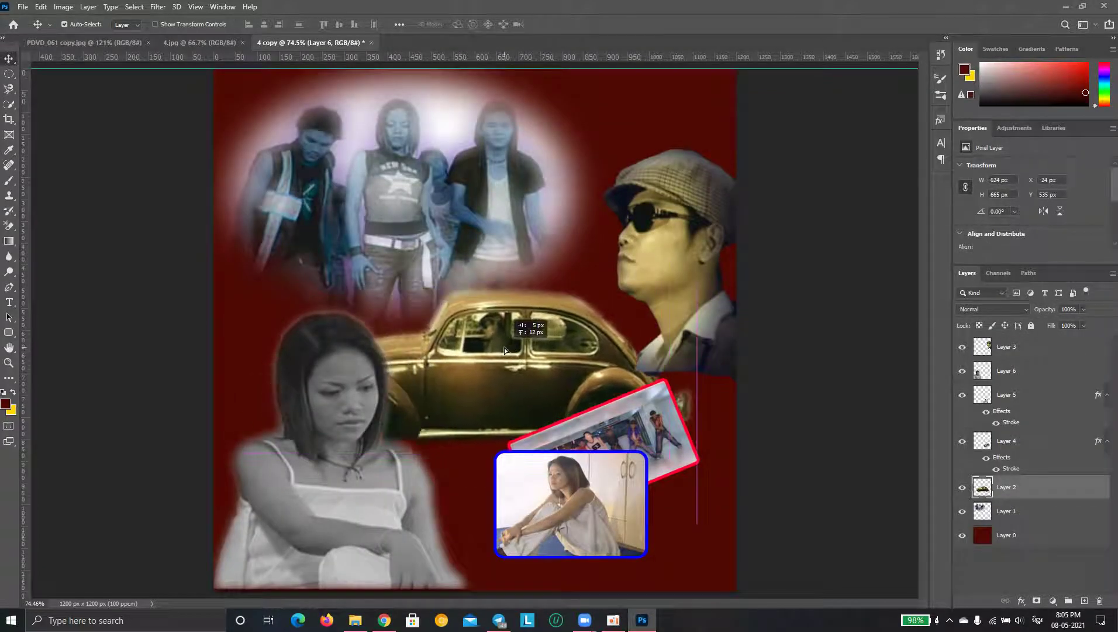
{"action": "left_click_drag", "start_coordinate": [504, 348], "coordinate": [494, 346]}
{"action": "mouse_move", "coordinate": [684, 350]}
{"action": "left_mouse_down"}
{"action": "mouse_move", "coordinate": [684, 372]}
{"action": "mouse_move", "coordinate": [685, 361]}
{"action": "left_mouse_up"}
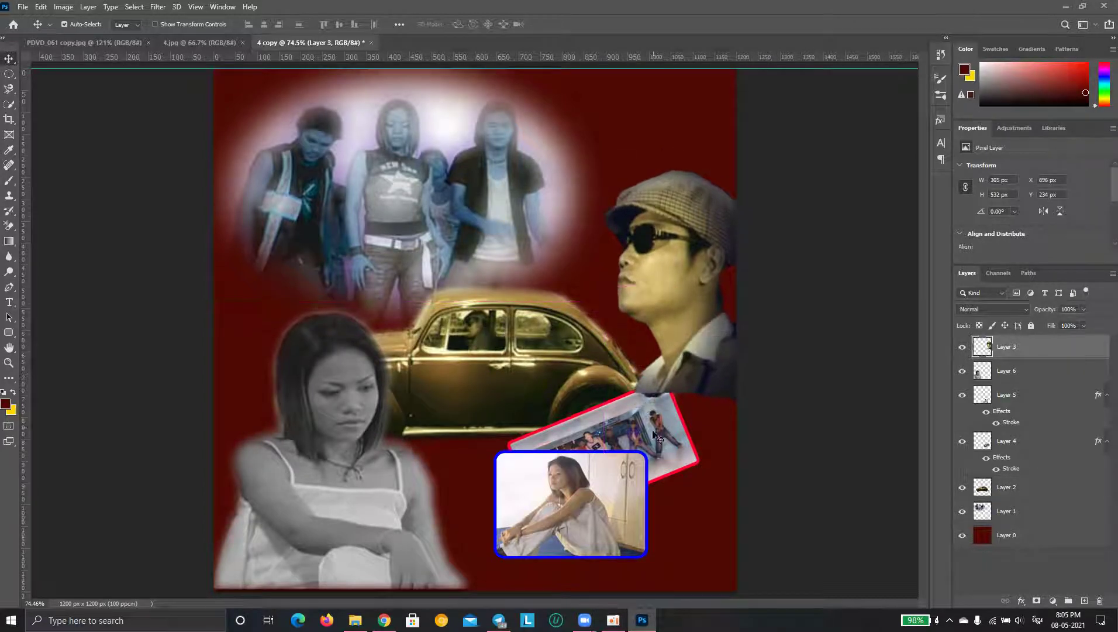
{"action": "left_click_drag", "start_coordinate": [656, 433], "coordinate": [652, 409]}
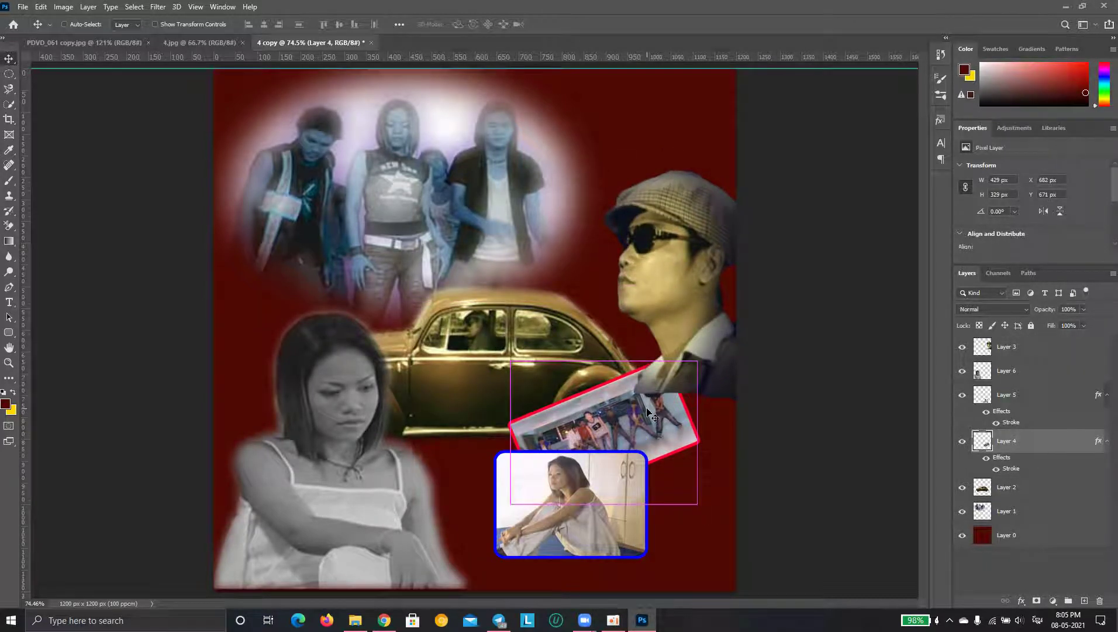
Bring both framed photos to the top, lower the blue one, and align the capped man
{"action": "key", "text": "ctrl+shift+bracketright"}
{"action": "left_click", "coordinate": [606, 535]}
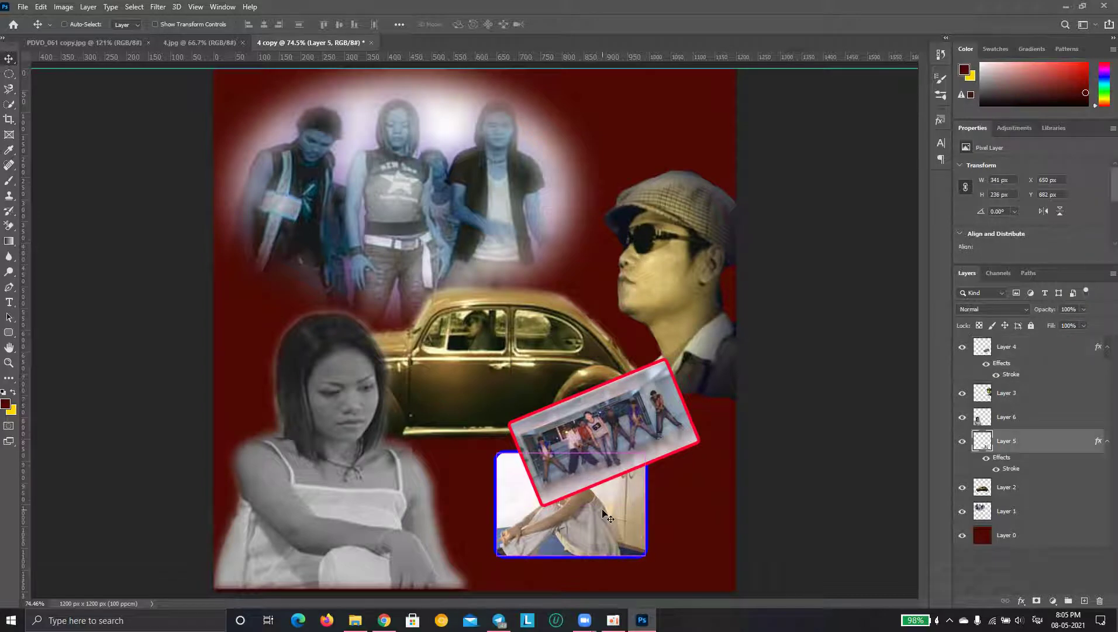
{"action": "key", "text": "ctrl+shift+bracketright"}
{"action": "left_click_drag", "start_coordinate": [603, 504], "coordinate": [574, 544]}
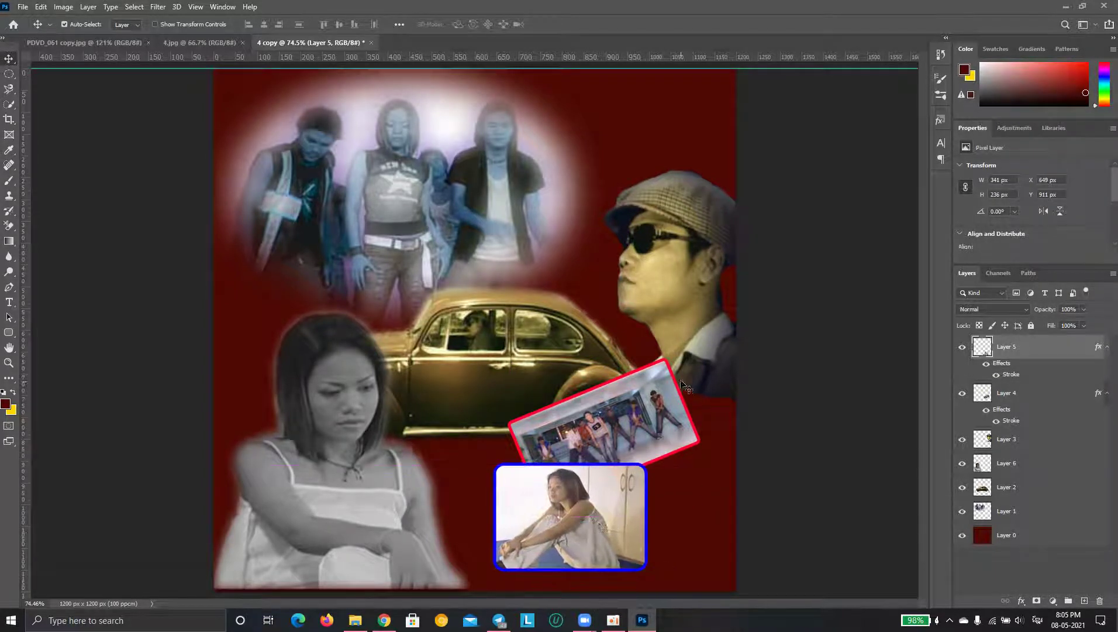
{"action": "left_click_drag", "start_coordinate": [692, 353], "coordinate": [697, 357]}
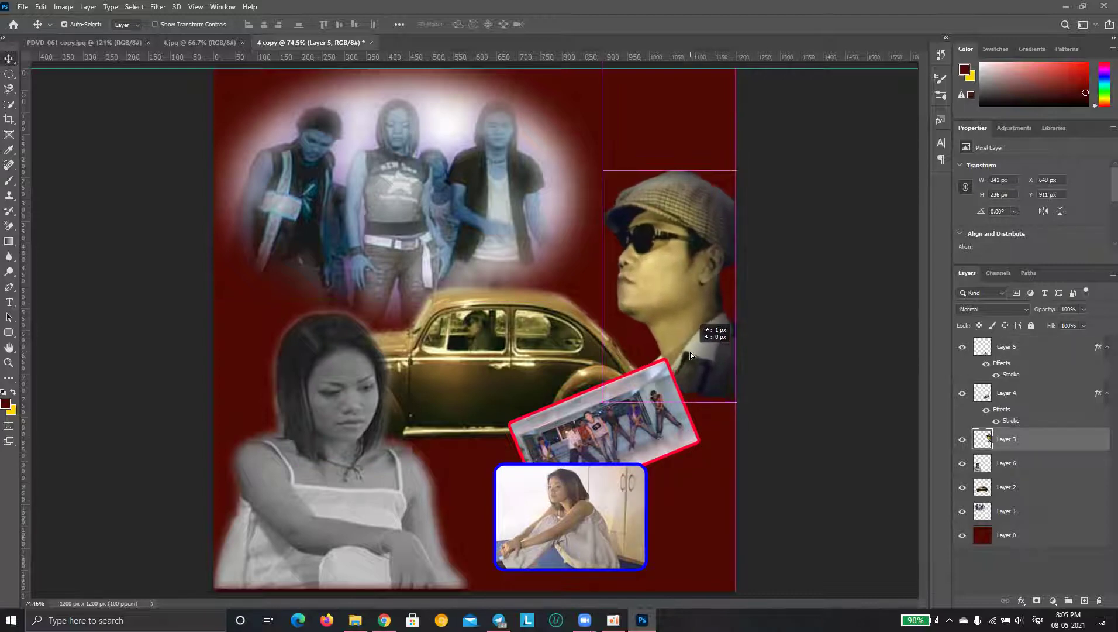
{"action": "left_click_drag", "start_coordinate": [697, 356], "coordinate": [692, 358]}
Lower the car layer's Fill to 41%, undoing an accidental fade of the blue photo
{"action": "left_click", "coordinate": [515, 379]}
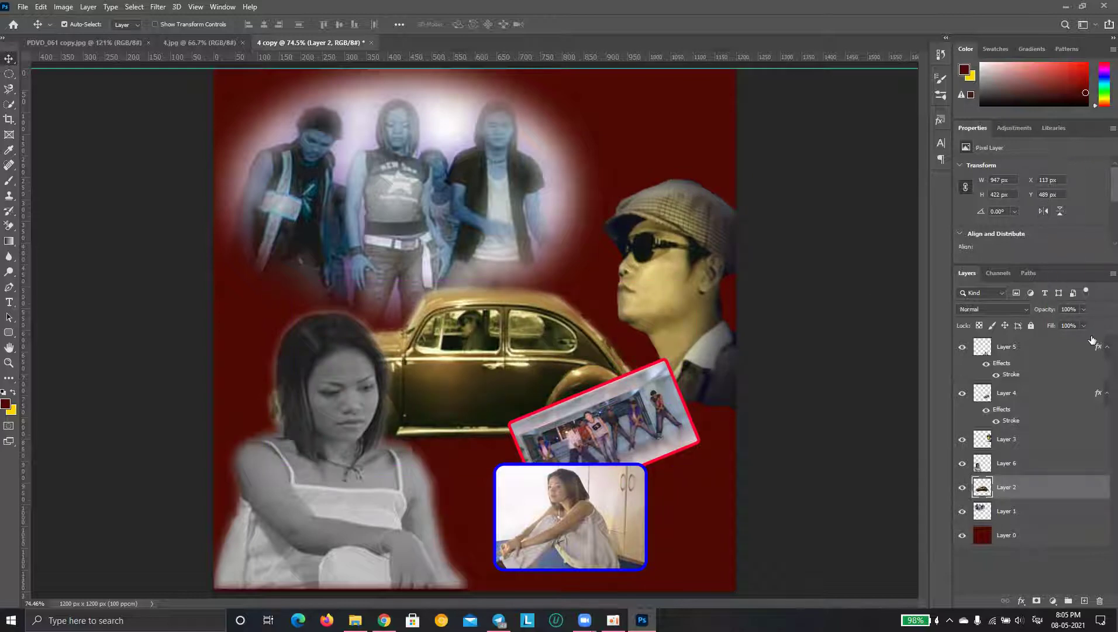
{"action": "left_click_drag", "start_coordinate": [1091, 339], "coordinate": [1056, 350]}
{"action": "left_click", "coordinate": [700, 489]}
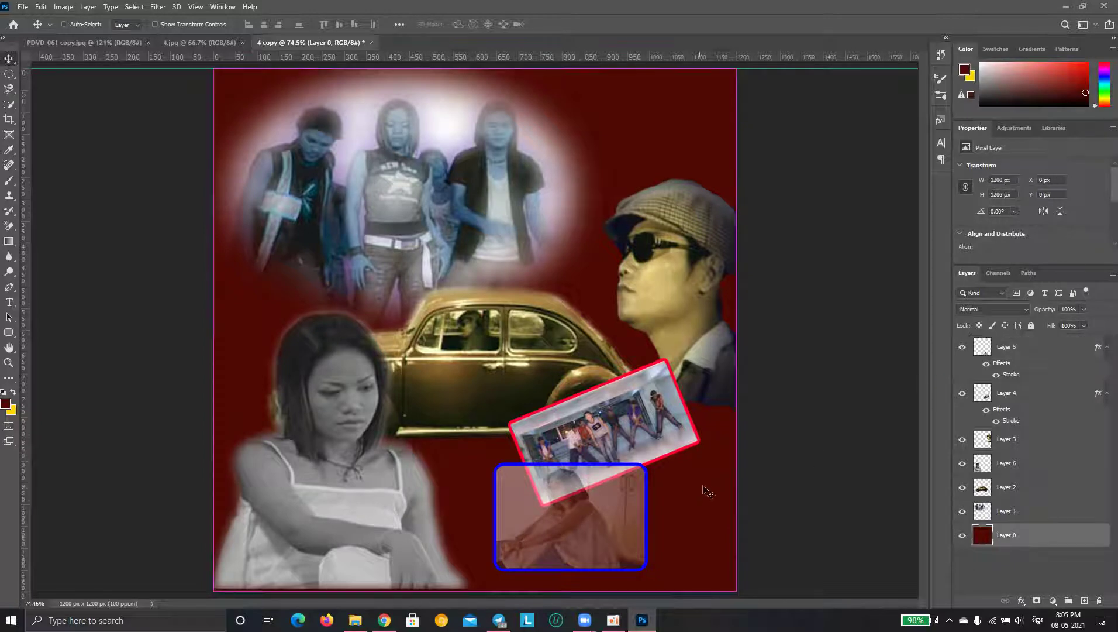
{"action": "key", "text": "ctrl+z"}
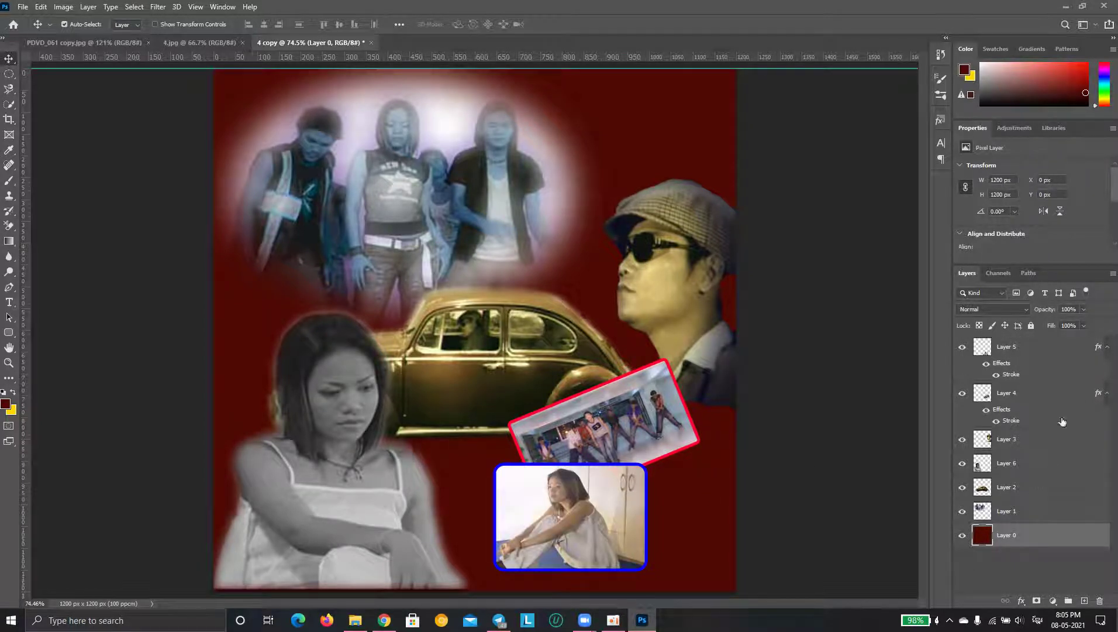
{"action": "left_click", "coordinate": [1021, 521]}
{"action": "left_click", "coordinate": [550, 364]}
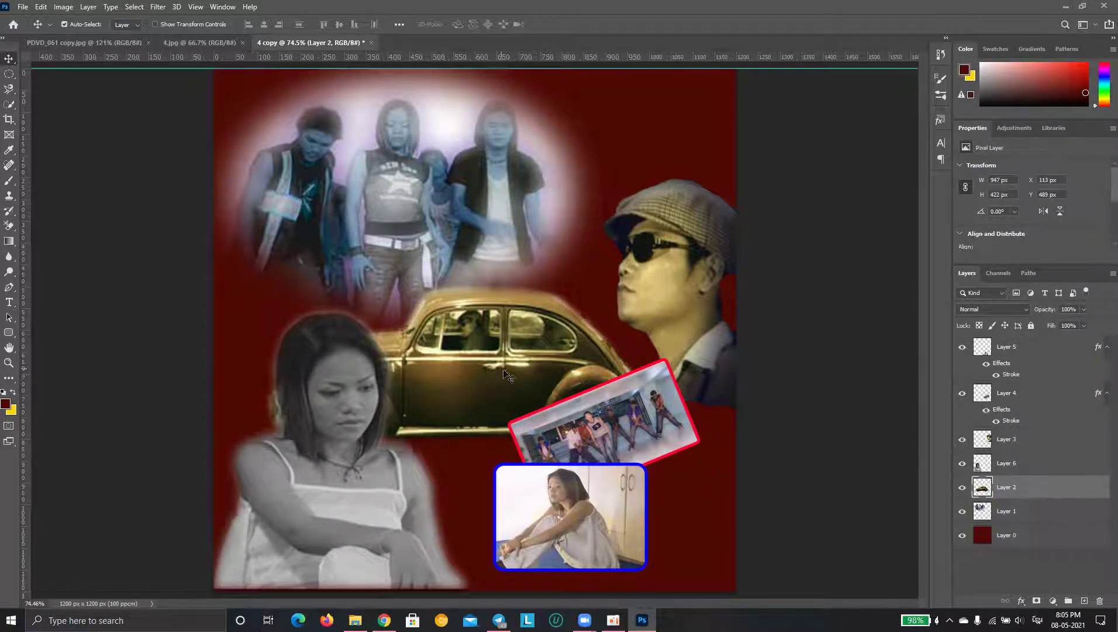
{"action": "left_click", "coordinate": [1084, 325]}
{"action": "left_click_drag", "start_coordinate": [1086, 339], "coordinate": [1055, 340]}
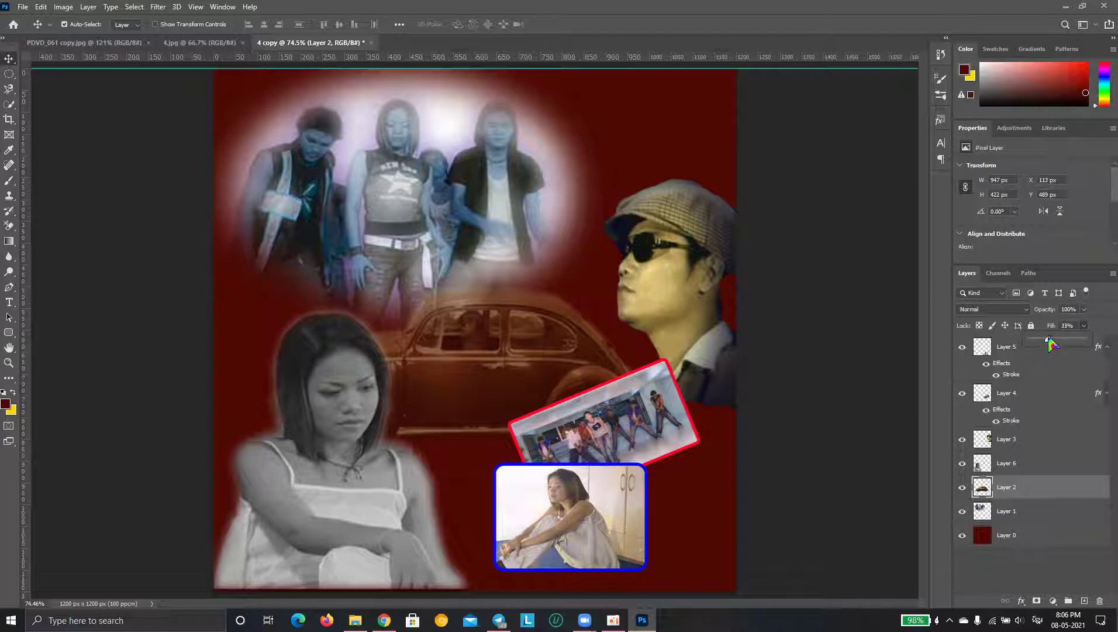
{"action": "left_click_drag", "start_coordinate": [1056, 345], "coordinate": [1053, 340]}
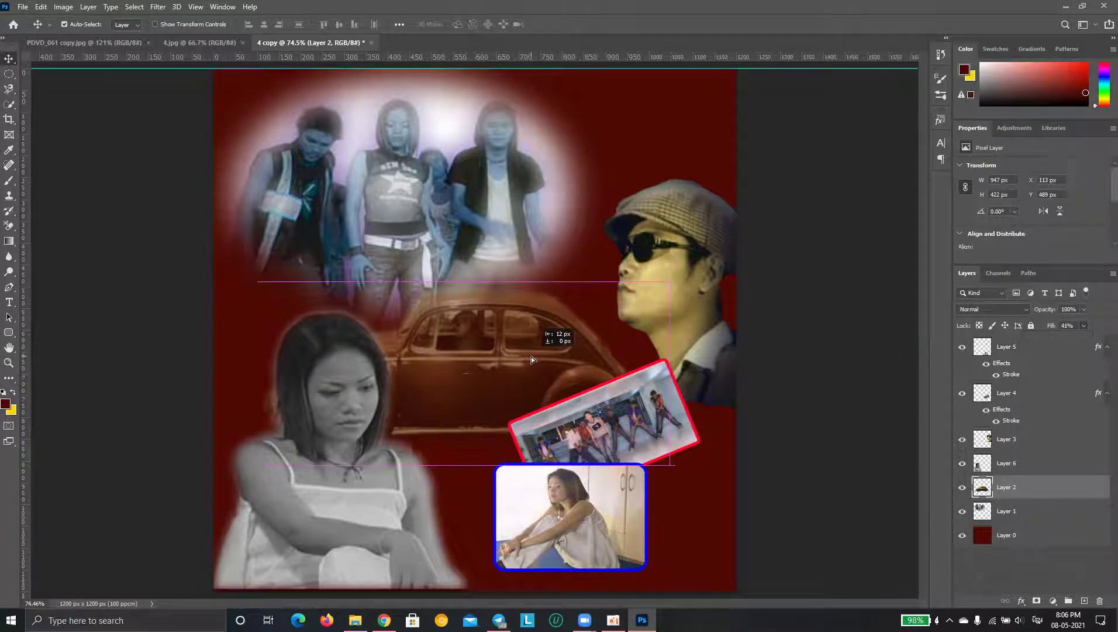
{"action": "left_click", "coordinate": [666, 292]}
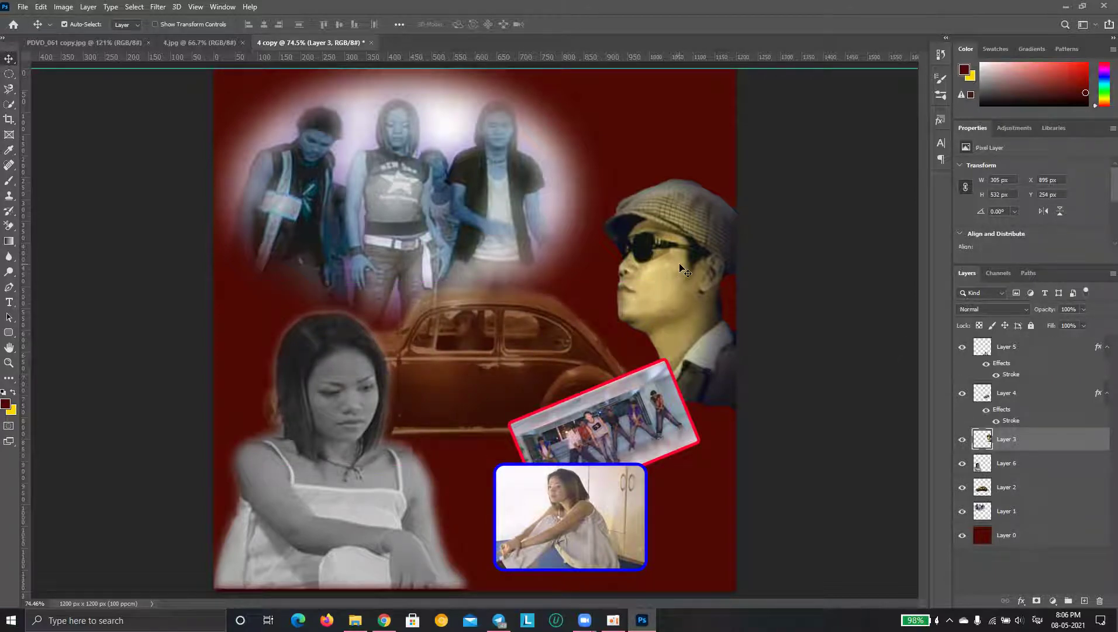
{"action": "left_click", "coordinate": [64, 9]}
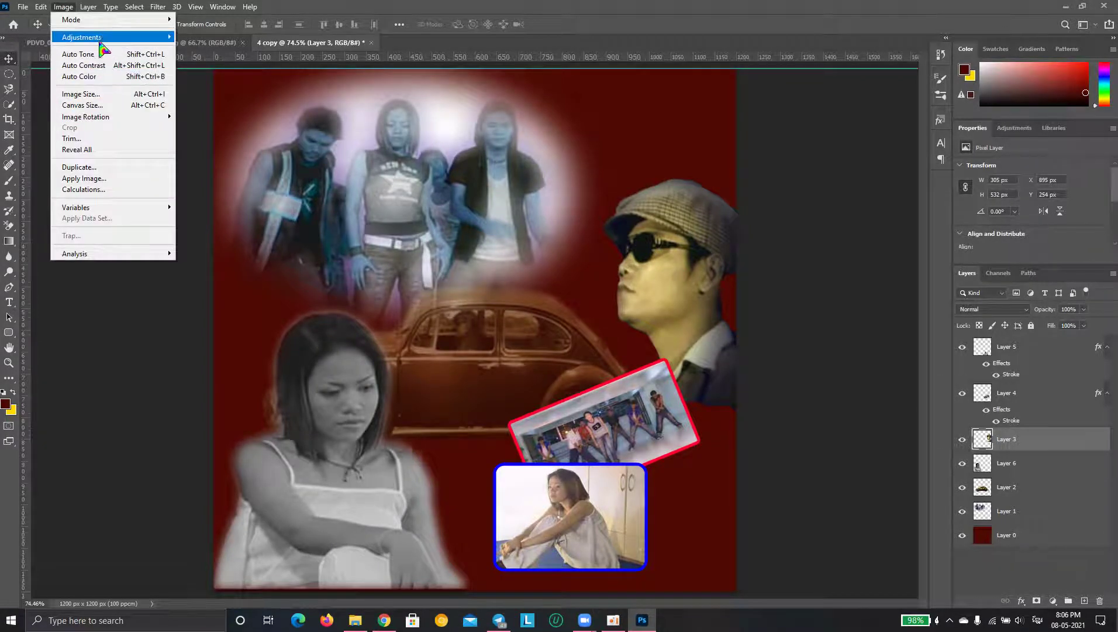
{"action": "mouse_move", "coordinate": [87, 19]}
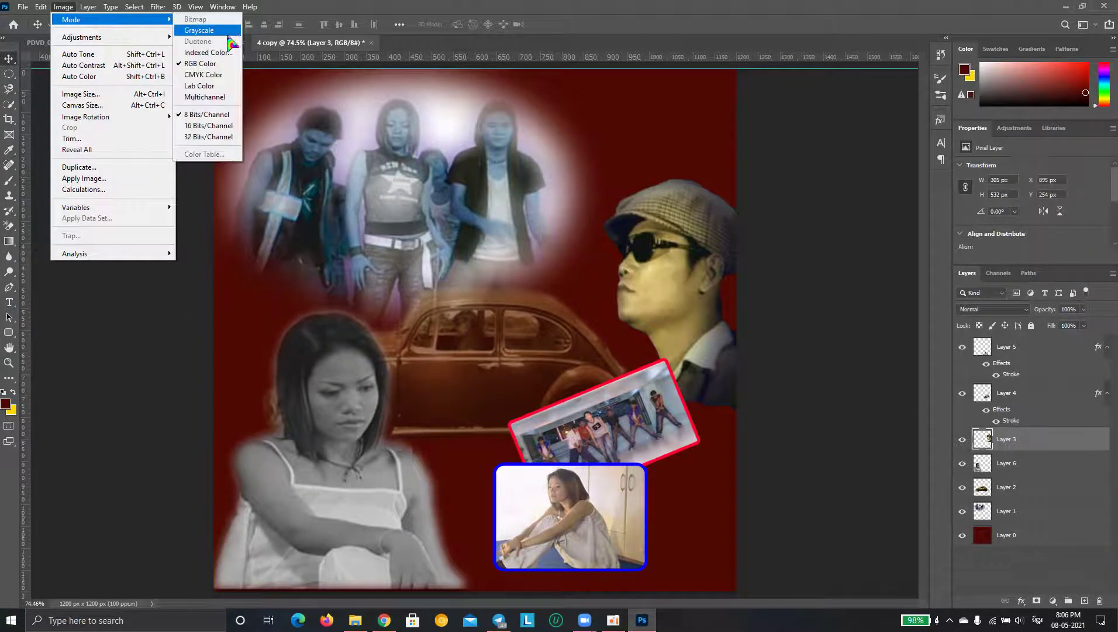
{"action": "left_click", "coordinate": [199, 31]}
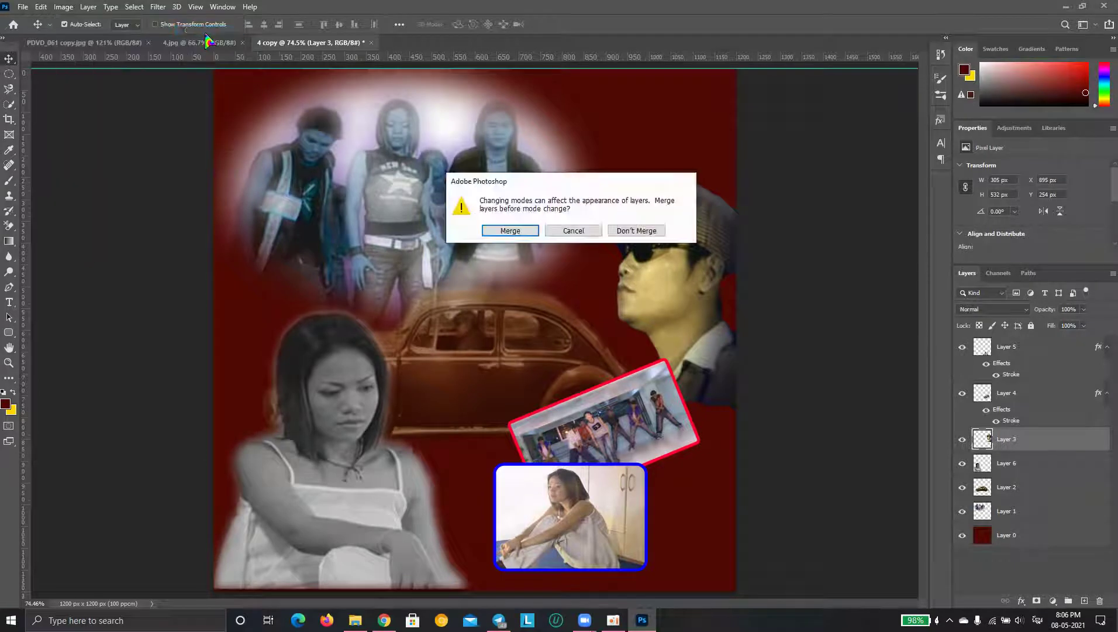
{"action": "left_click", "coordinate": [511, 233]}
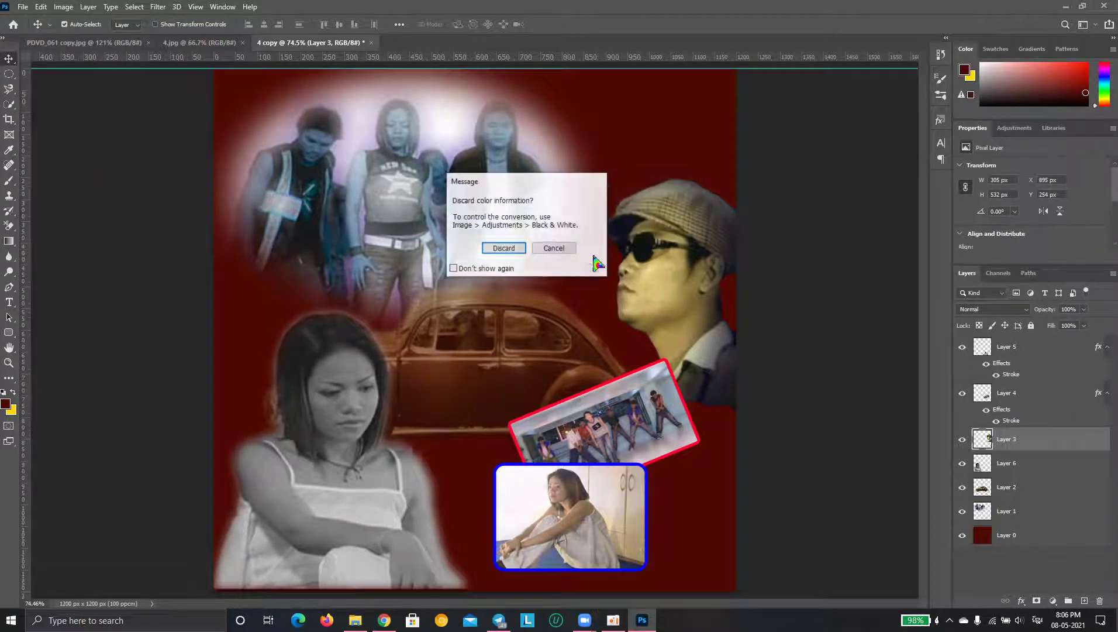
{"action": "left_click", "coordinate": [503, 248]}
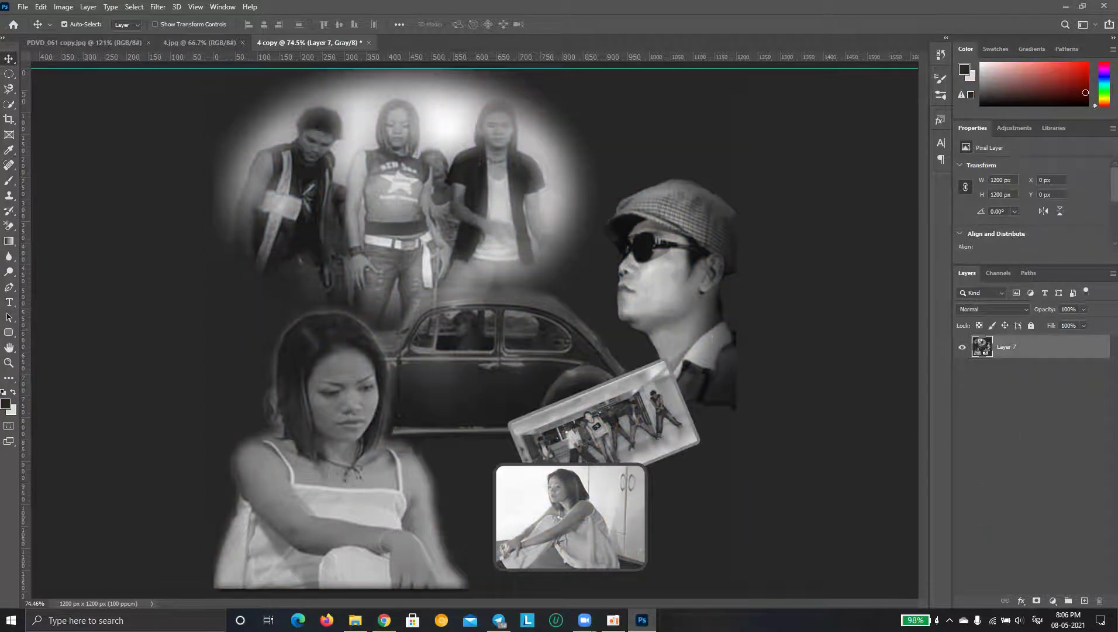
{"action": "key", "text": "ctrl+z"}
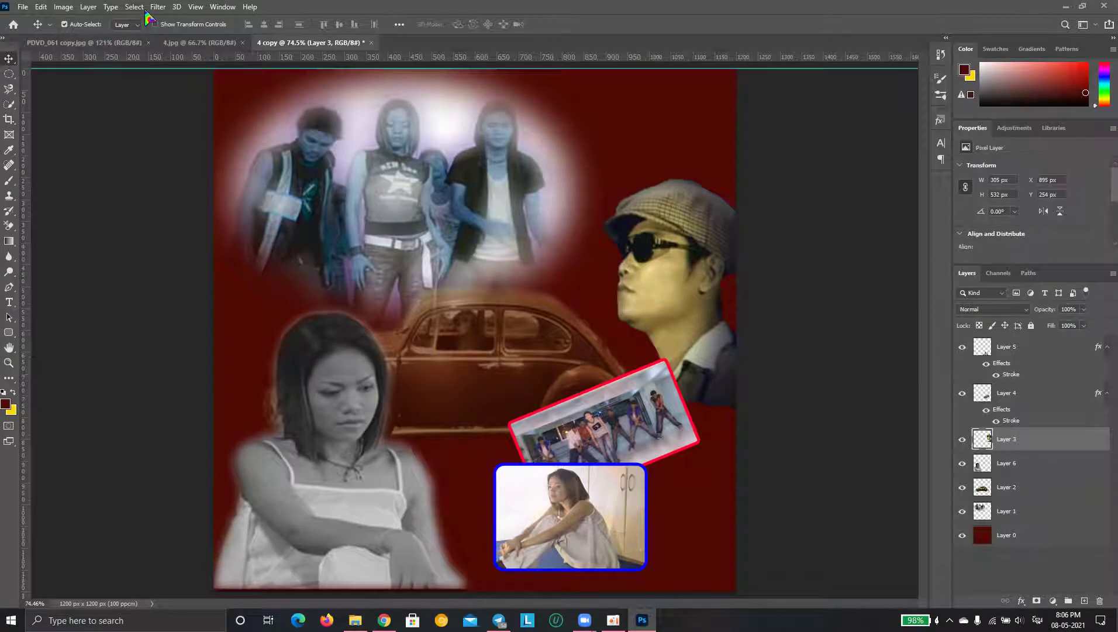
{"action": "left_click", "coordinate": [62, 7]}
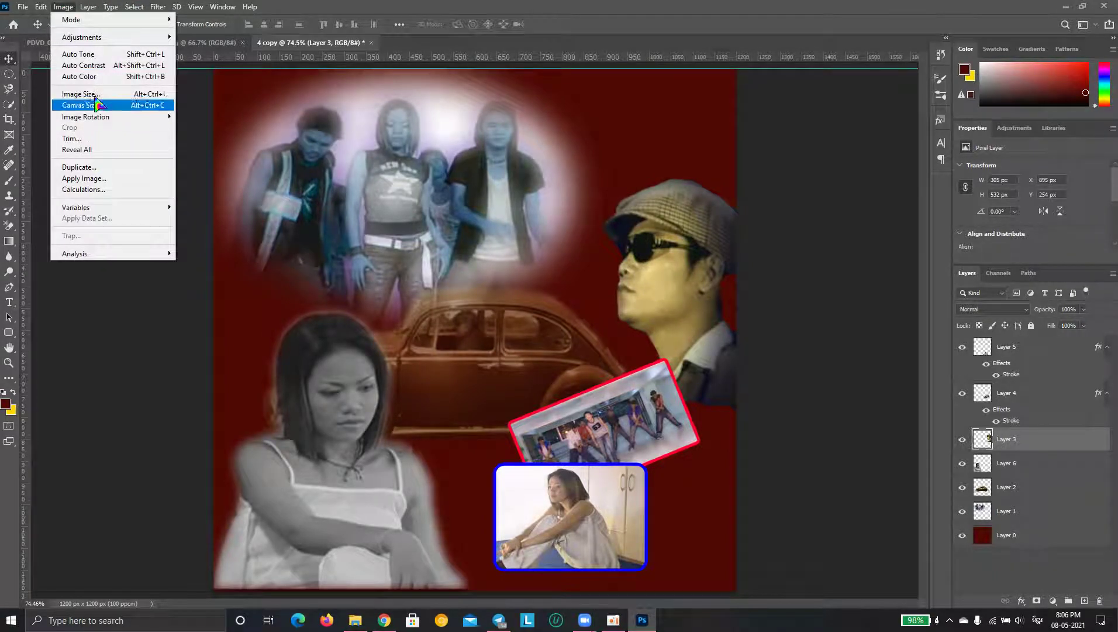
{"action": "mouse_move", "coordinate": [87, 37]}
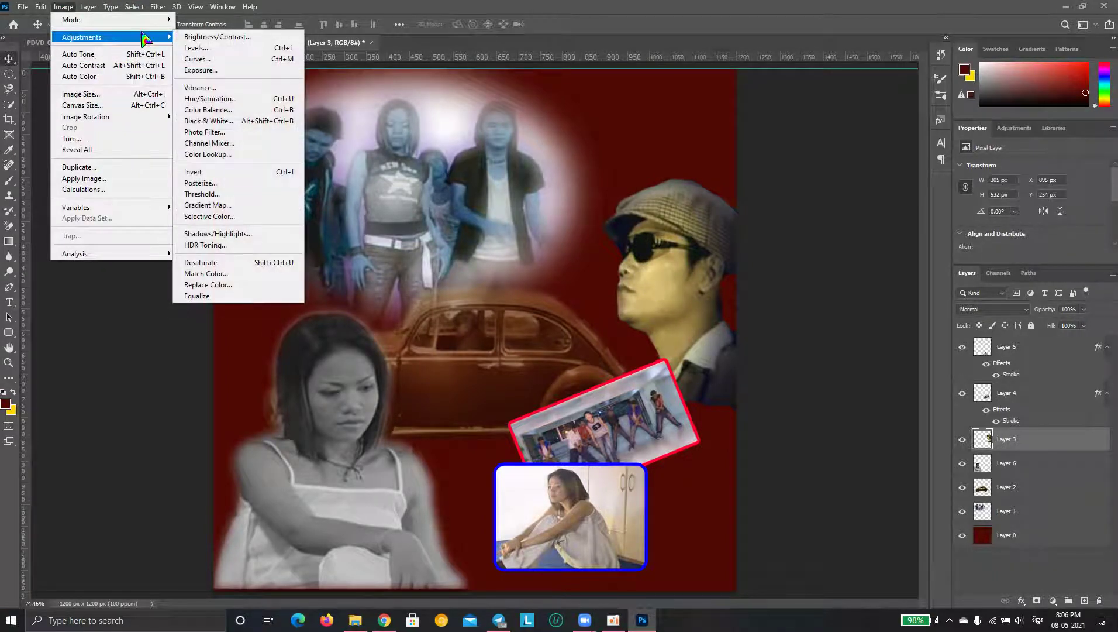
Try darkening the capped man with Levels output, cancel it, and reopen Image adjustments
{"action": "left_click", "coordinate": [230, 56]}
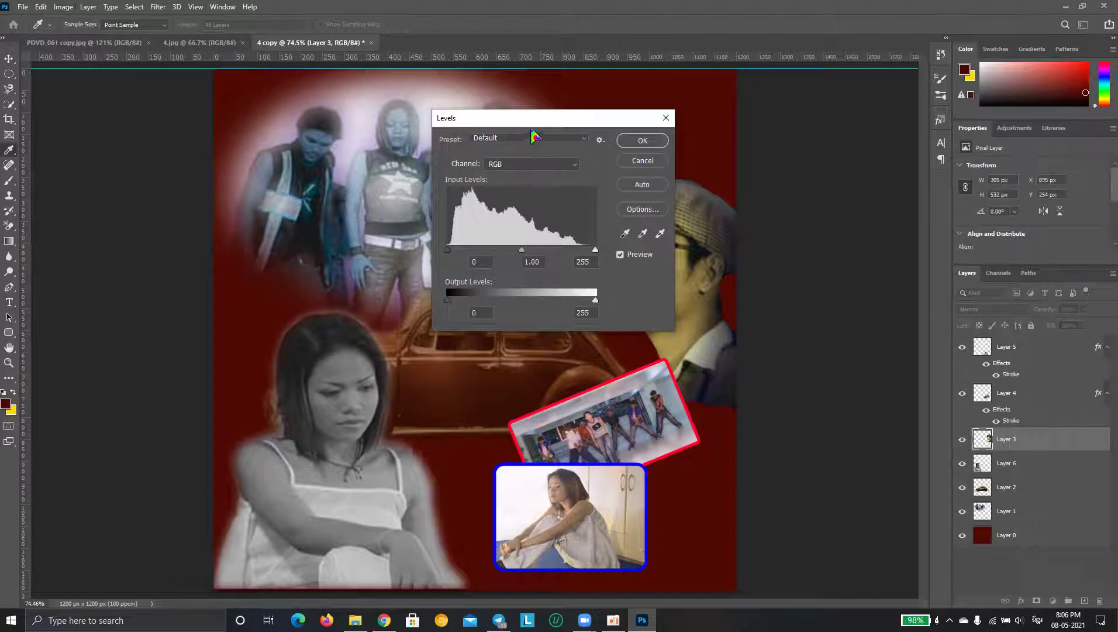
{"action": "left_click_drag", "start_coordinate": [532, 130], "coordinate": [831, 111]}
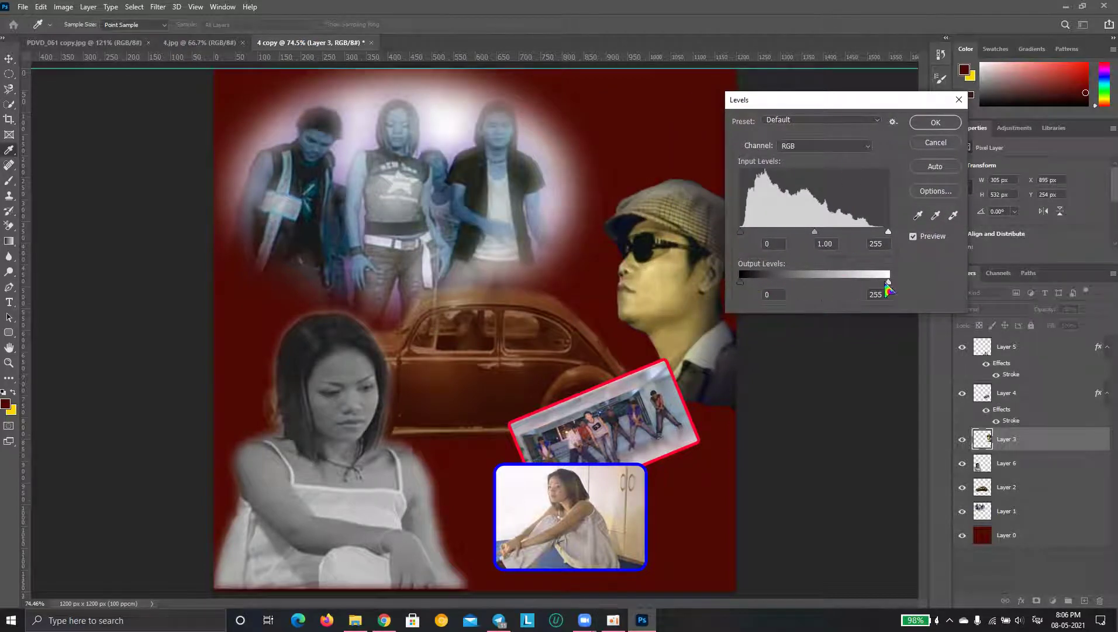
{"action": "mouse_move", "coordinate": [888, 281]}
{"action": "left_mouse_down"}
{"action": "mouse_move", "coordinate": [828, 272]}
{"action": "mouse_move", "coordinate": [934, 279]}
{"action": "left_mouse_up"}
{"action": "left_click", "coordinate": [942, 144]}
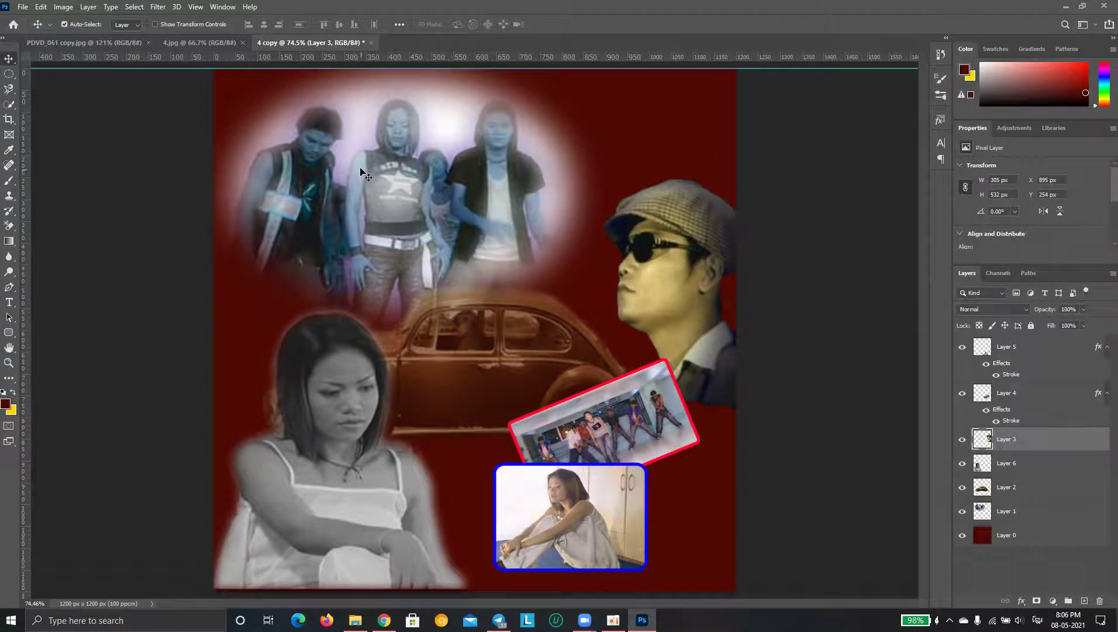
{"action": "left_click", "coordinate": [63, 7]}
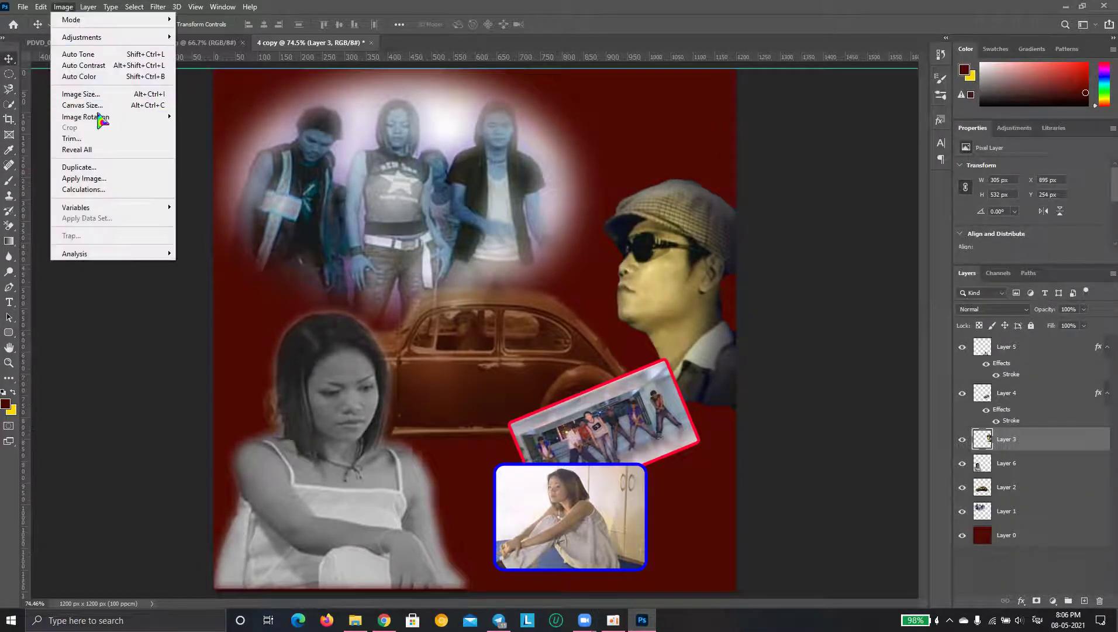
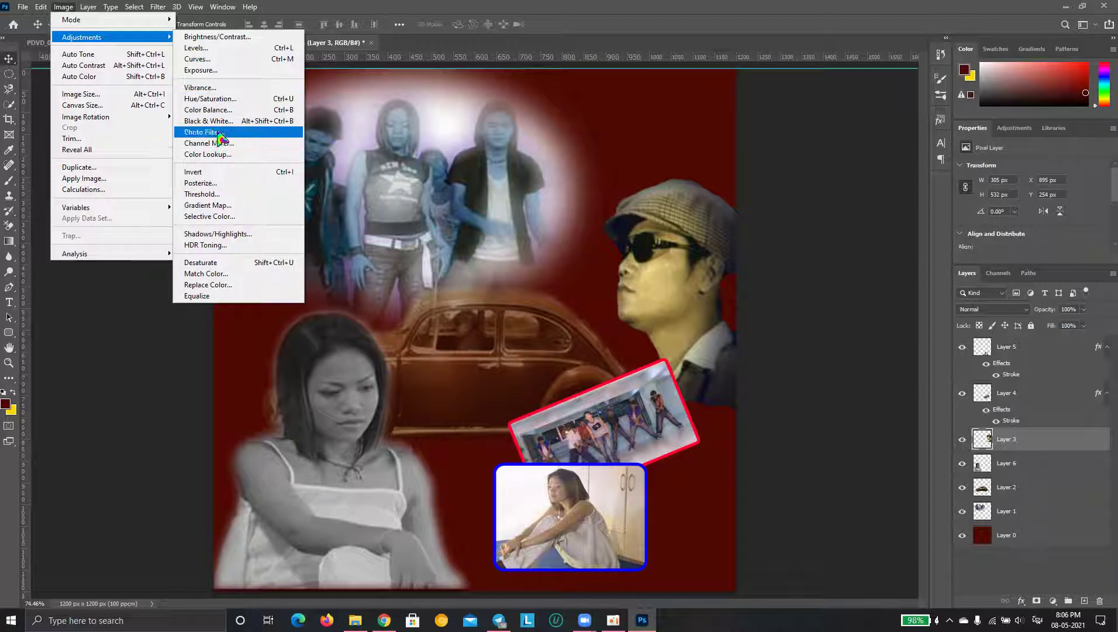
Convert Layer 3's capped-man portrait to black and white, with Reds lowered to 13%
{"action": "left_click", "coordinate": [247, 122]}
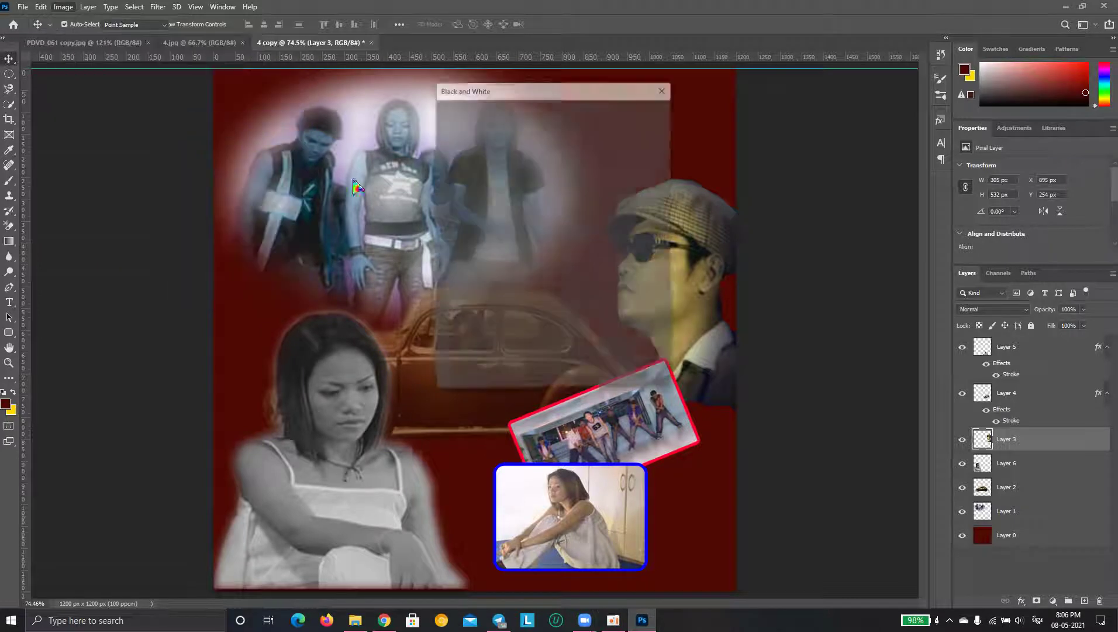
{"action": "left_click_drag", "start_coordinate": [541, 94], "coordinate": [346, 87]}
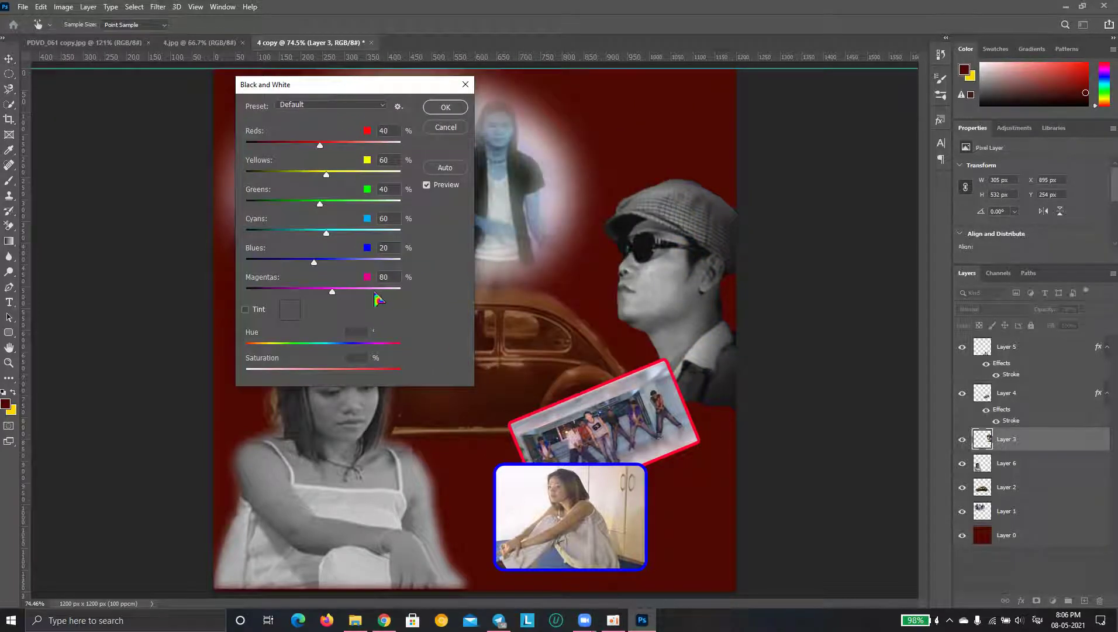
{"action": "mouse_move", "coordinate": [320, 148]}
{"action": "left_mouse_down"}
{"action": "mouse_move", "coordinate": [353, 156]}
{"action": "mouse_move", "coordinate": [320, 151]}
{"action": "left_mouse_up"}
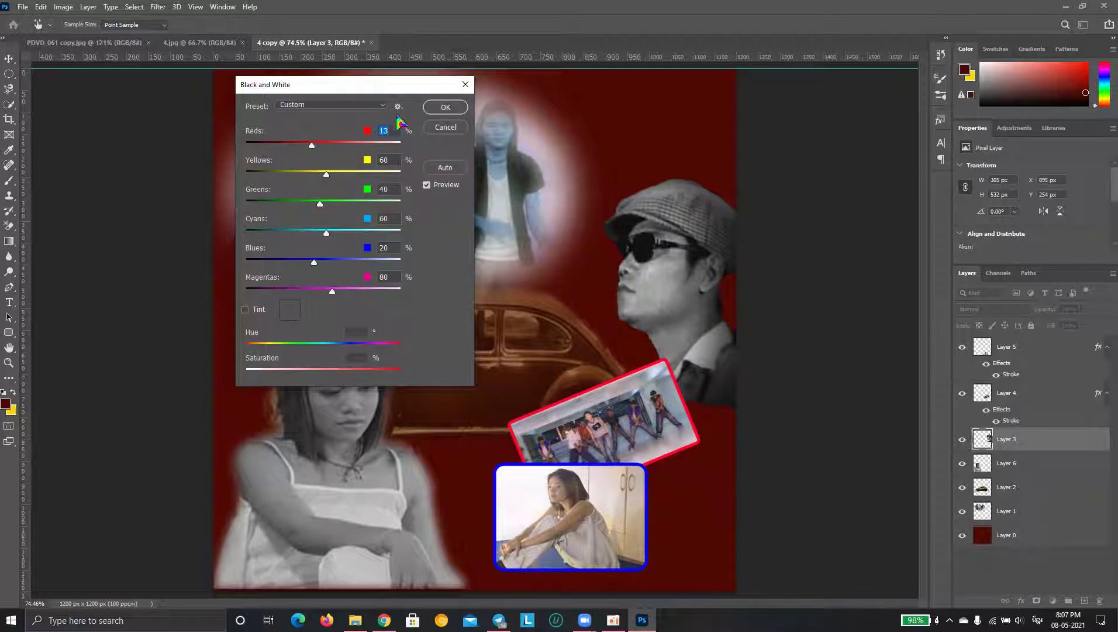
{"action": "left_click", "coordinate": [445, 107]}
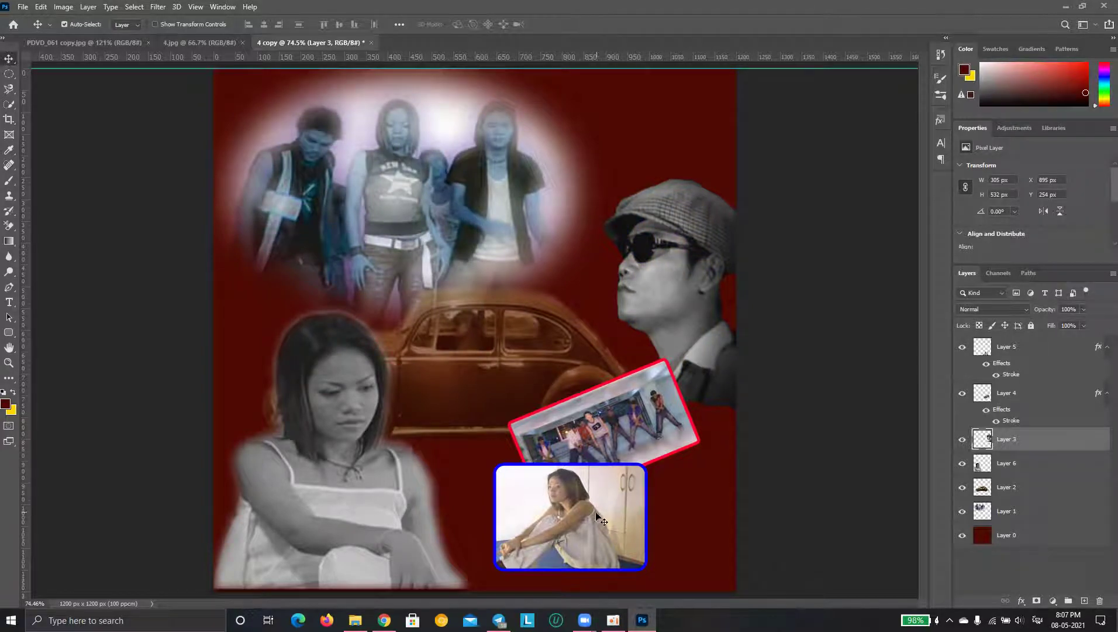
Shift the dancers and blue-framed snapshots right, then compare with the 4.jpg reference poster
{"action": "left_click_drag", "start_coordinate": [678, 431], "coordinate": [730, 431]}
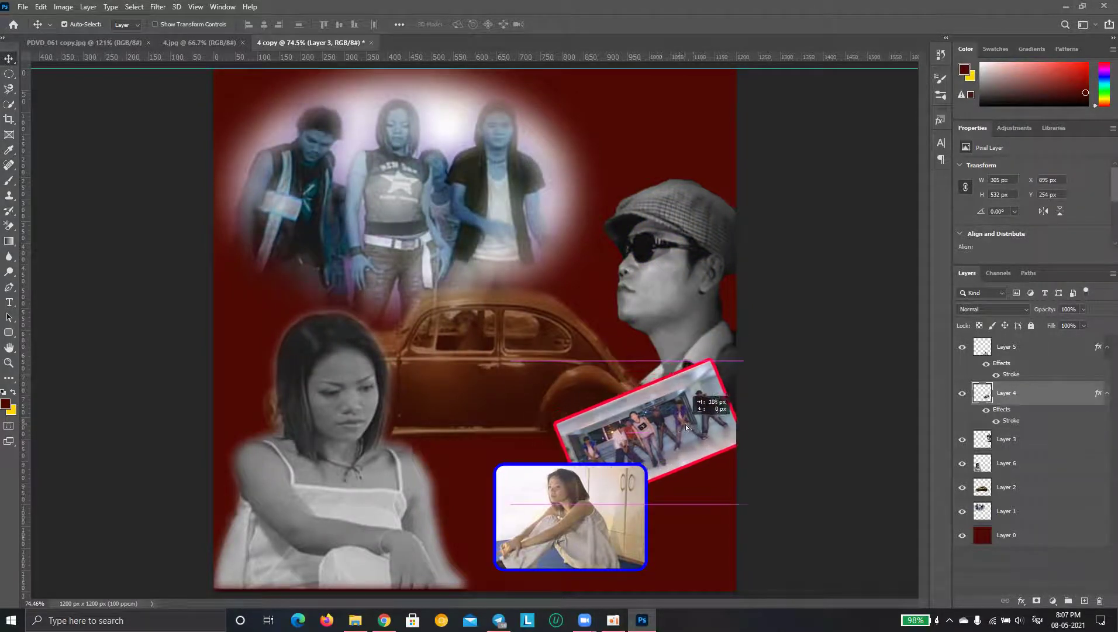
{"action": "left_click", "coordinate": [576, 513]}
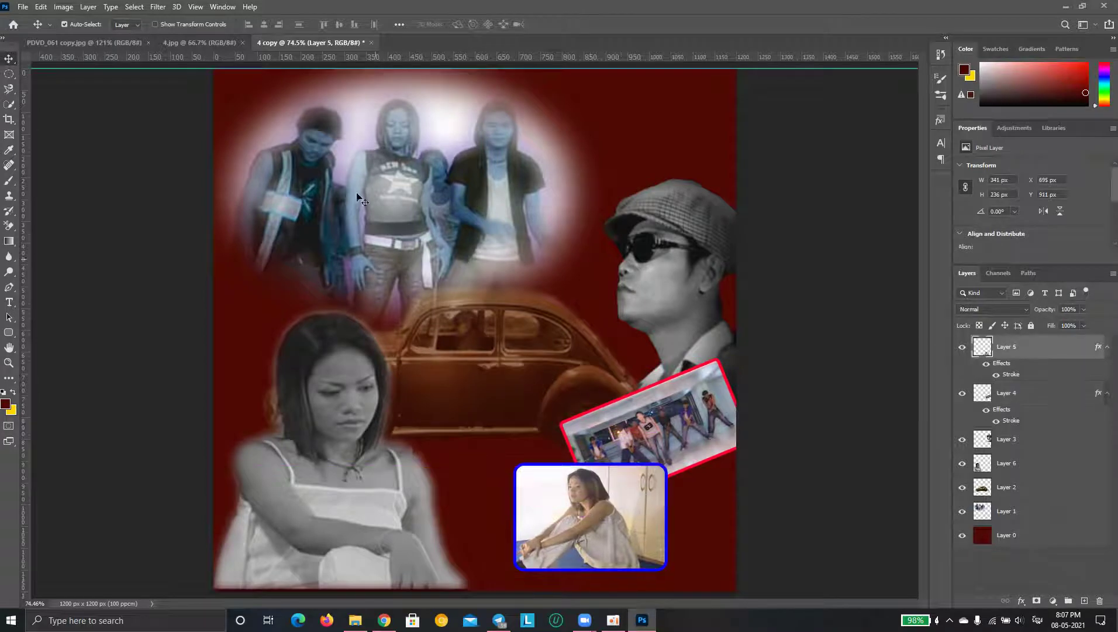
{"action": "left_click", "coordinate": [207, 44]}
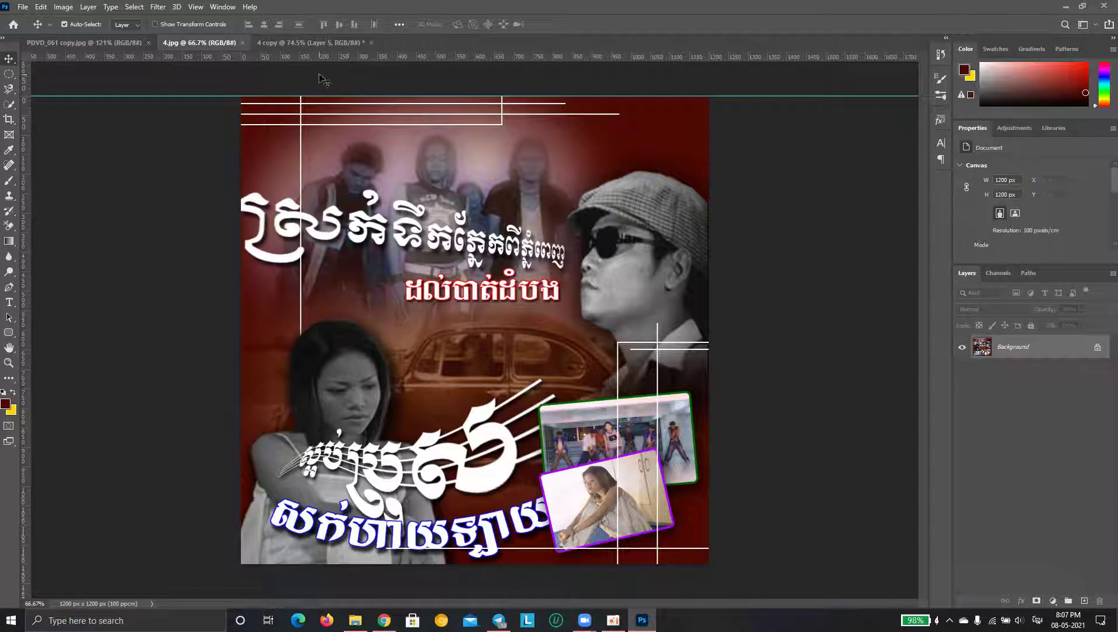
{"action": "left_click", "coordinate": [310, 43]}
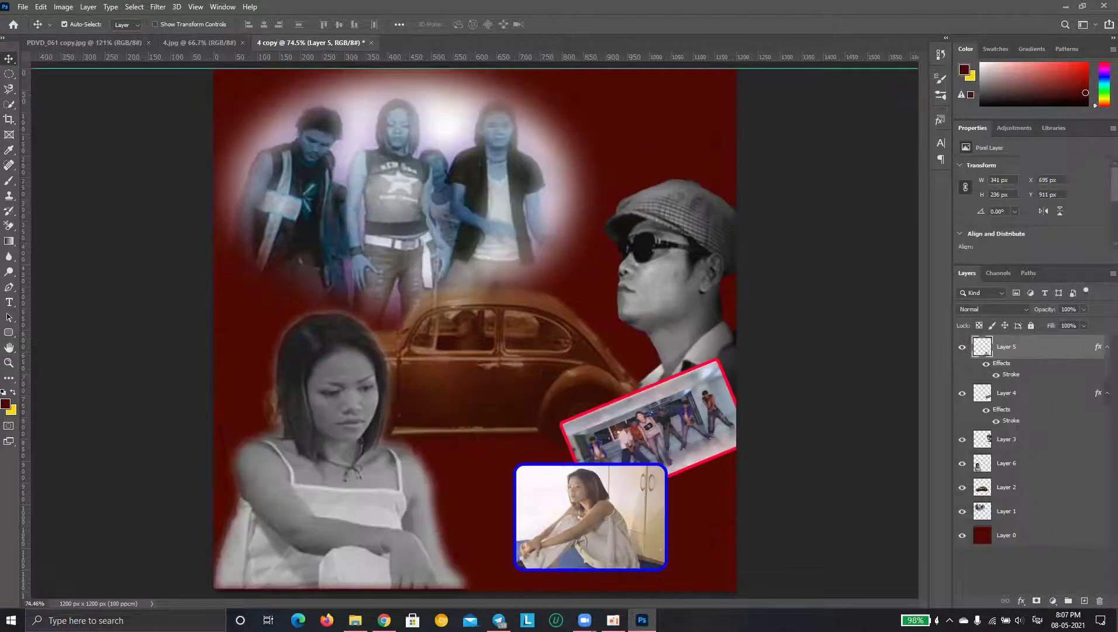
{"action": "right_click", "coordinate": [9, 73]}
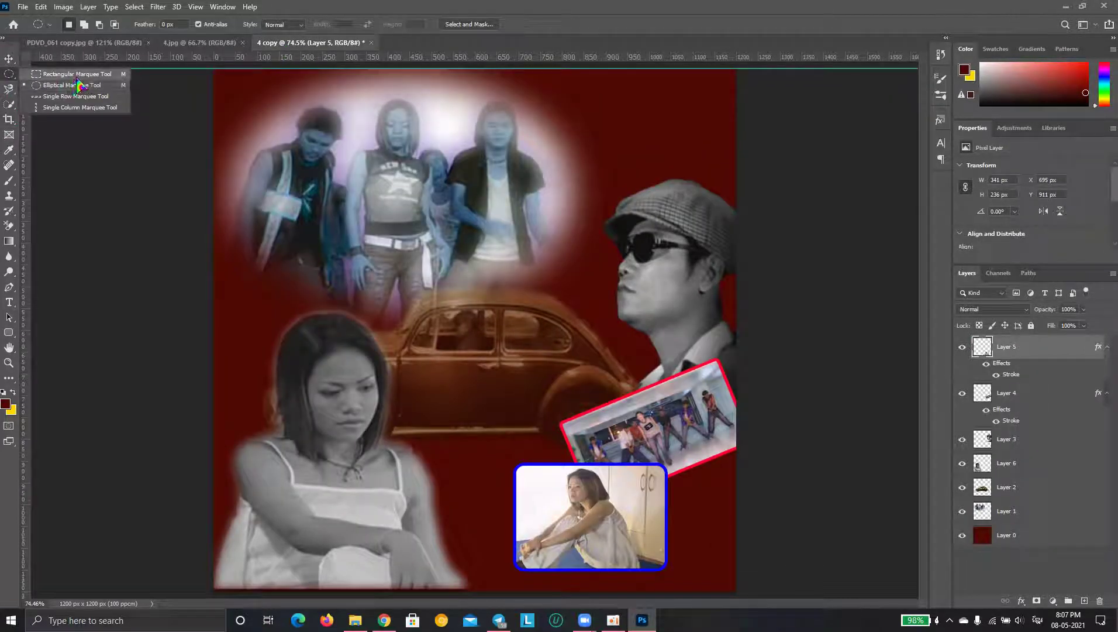
Marquee a thin 1173 × 32 px band across the upper collage and add empty Layer 7
{"action": "left_click", "coordinate": [70, 76]}
{"action": "left_click_drag", "start_coordinate": [216, 69], "coordinate": [459, 68]}
{"action": "left_click", "coordinate": [526, 231]}
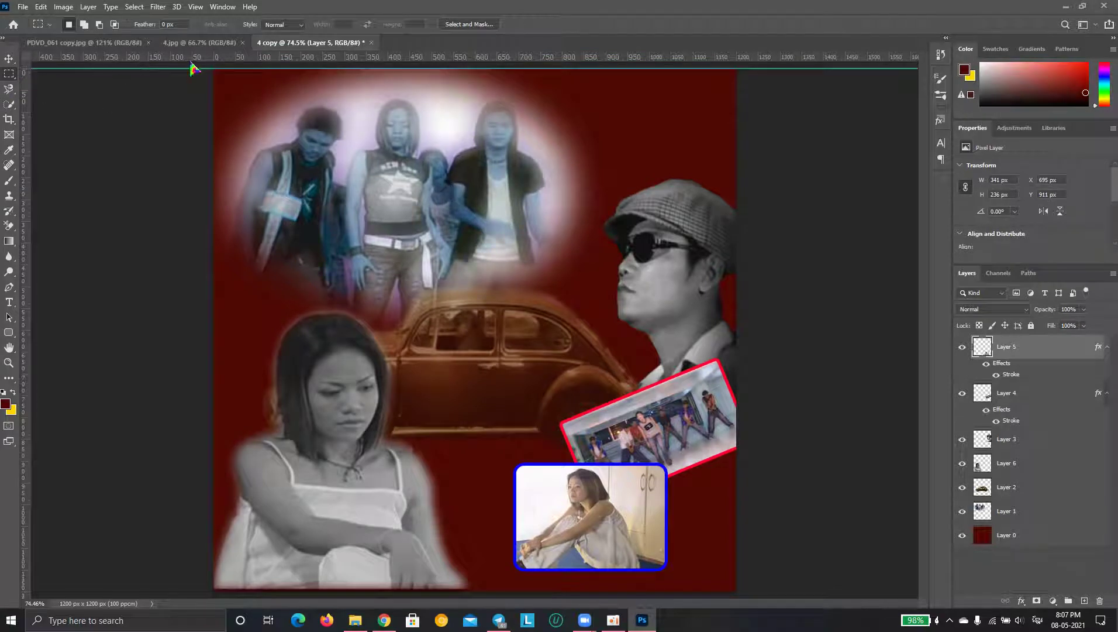
{"action": "mouse_move", "coordinate": [217, 68]}
{"action": "left_mouse_down"}
{"action": "mouse_move", "coordinate": [506, 79]}
{"action": "mouse_move", "coordinate": [520, 69]}
{"action": "left_mouse_up"}
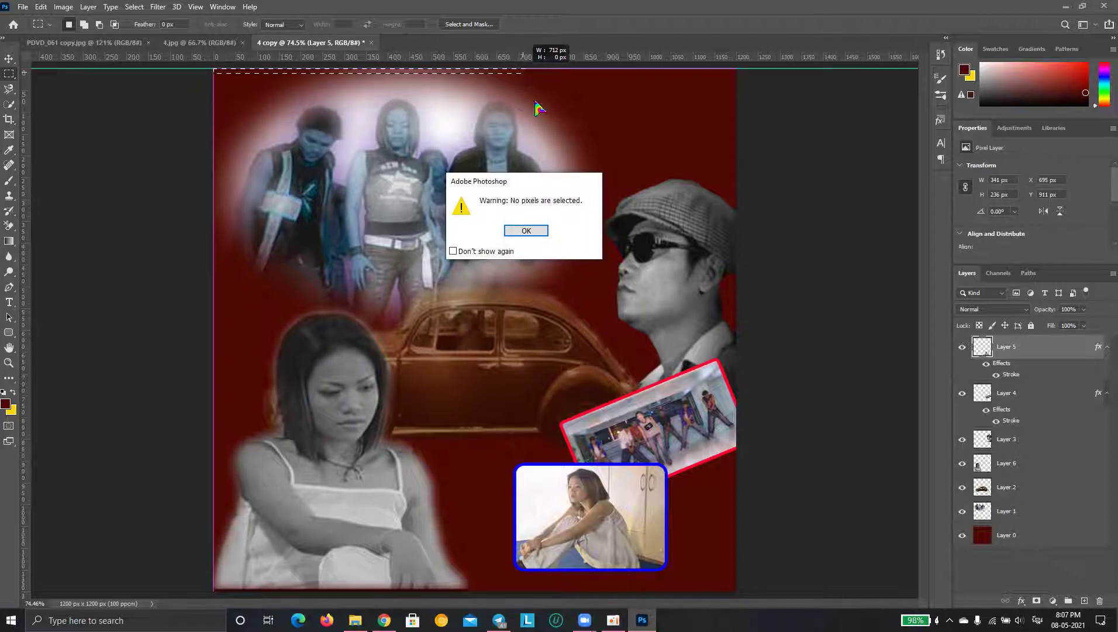
{"action": "left_click", "coordinate": [539, 230]}
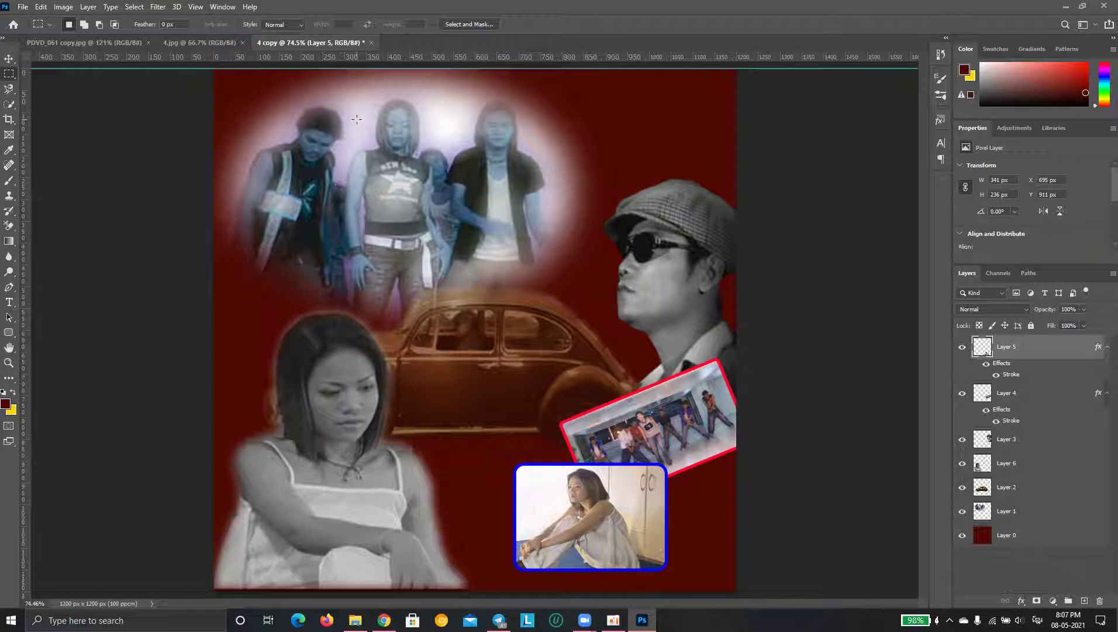
{"action": "left_click_drag", "start_coordinate": [311, 141], "coordinate": [804, 388]}
{"action": "left_click", "coordinate": [559, 325]}
{"action": "left_click_drag", "start_coordinate": [216, 104], "coordinate": [726, 116]}
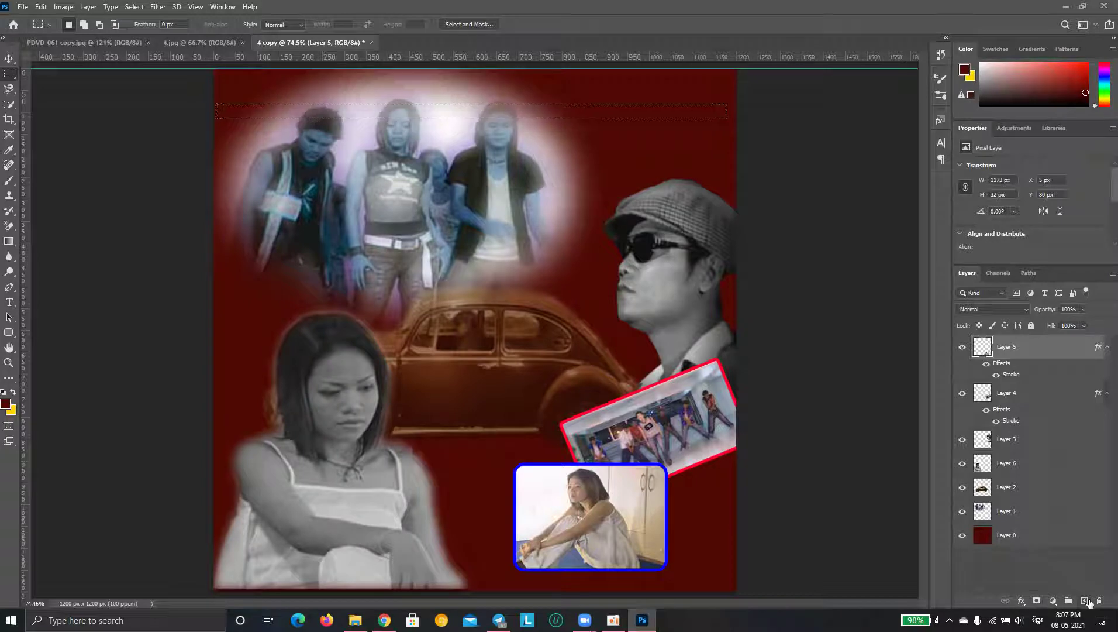
{"action": "left_click", "coordinate": [1085, 601]}
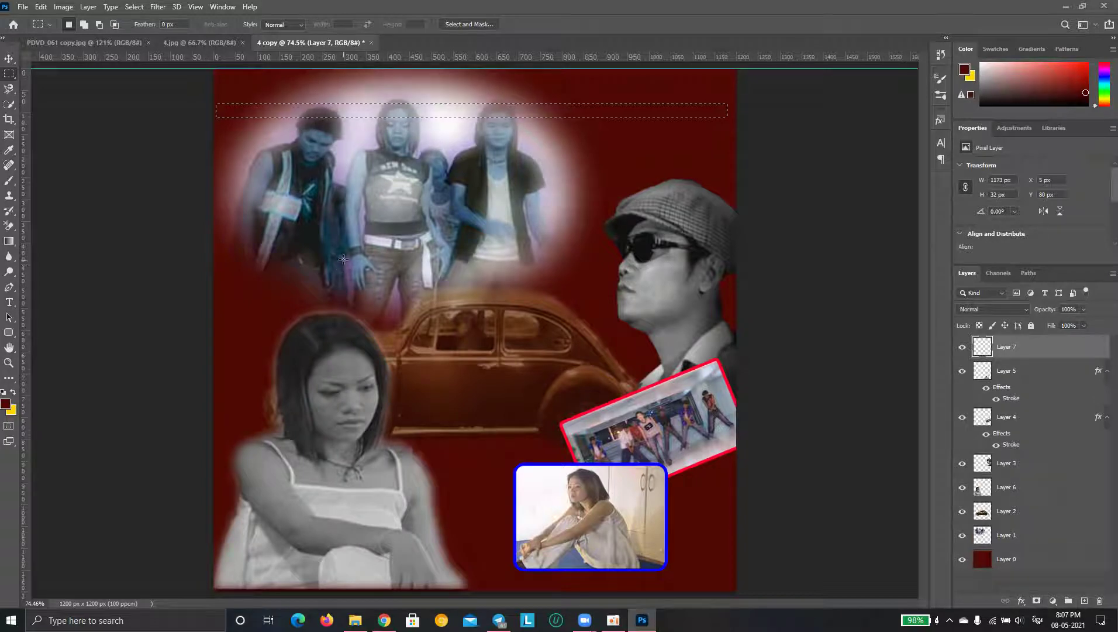
Fill the selected band on Layer 7 with a near-white foreground colour
{"action": "left_click", "coordinate": [6, 403]}
{"action": "left_click_drag", "start_coordinate": [517, 447], "coordinate": [442, 392]}
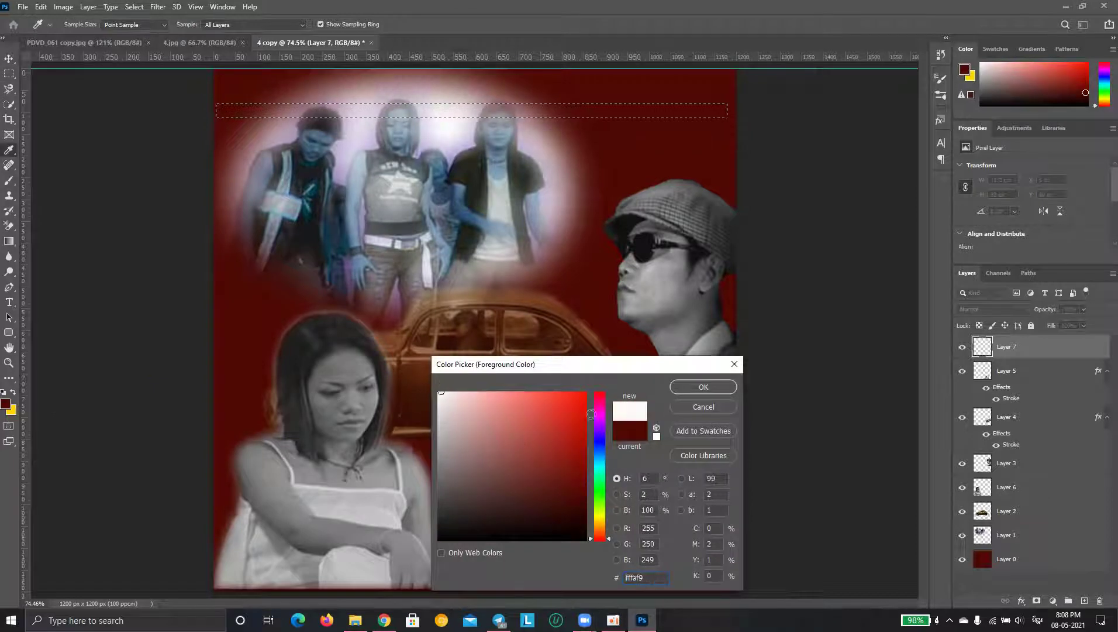
{"action": "left_click", "coordinate": [703, 387]}
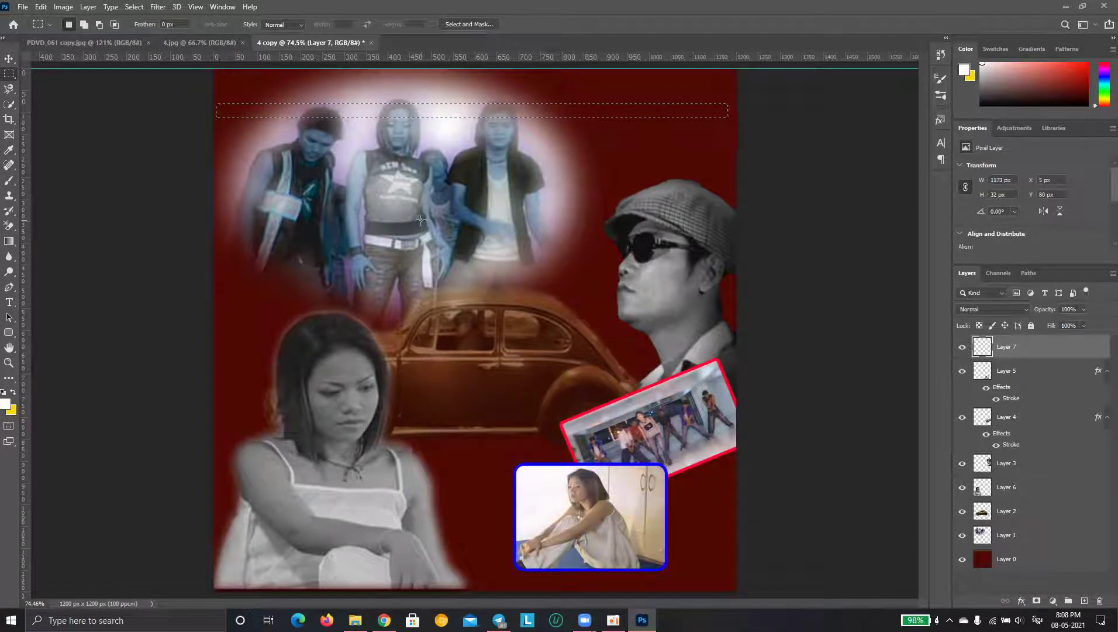
{"action": "key", "text": "alt+BackSpace"}
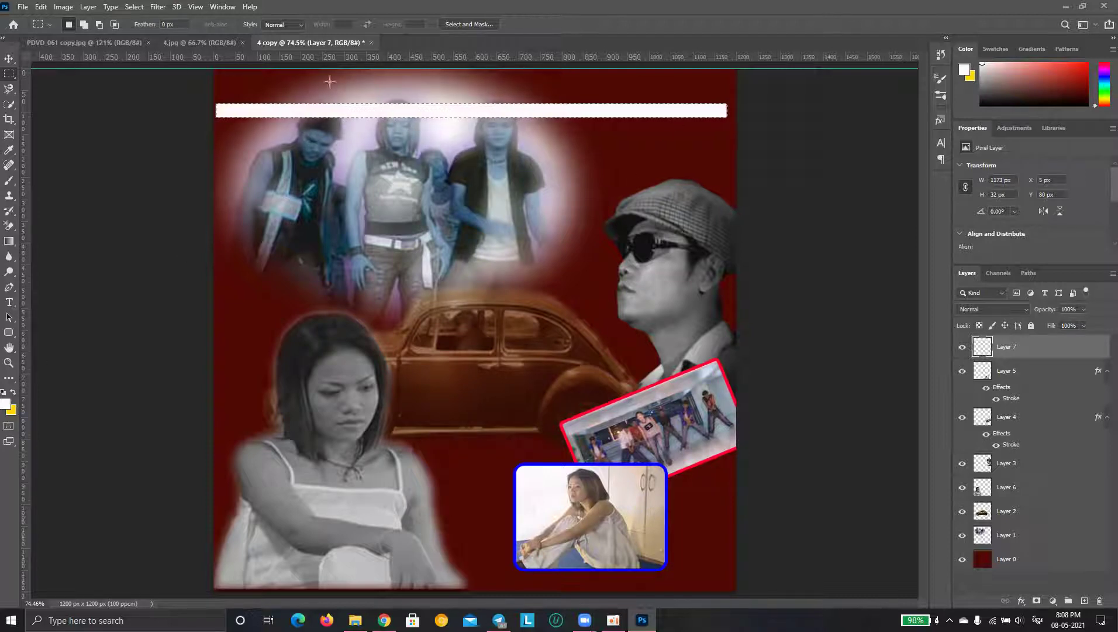
Shrink the white strip with Free Transform and move it to the canvas top-left
{"action": "key", "text": "ctrl+t"}
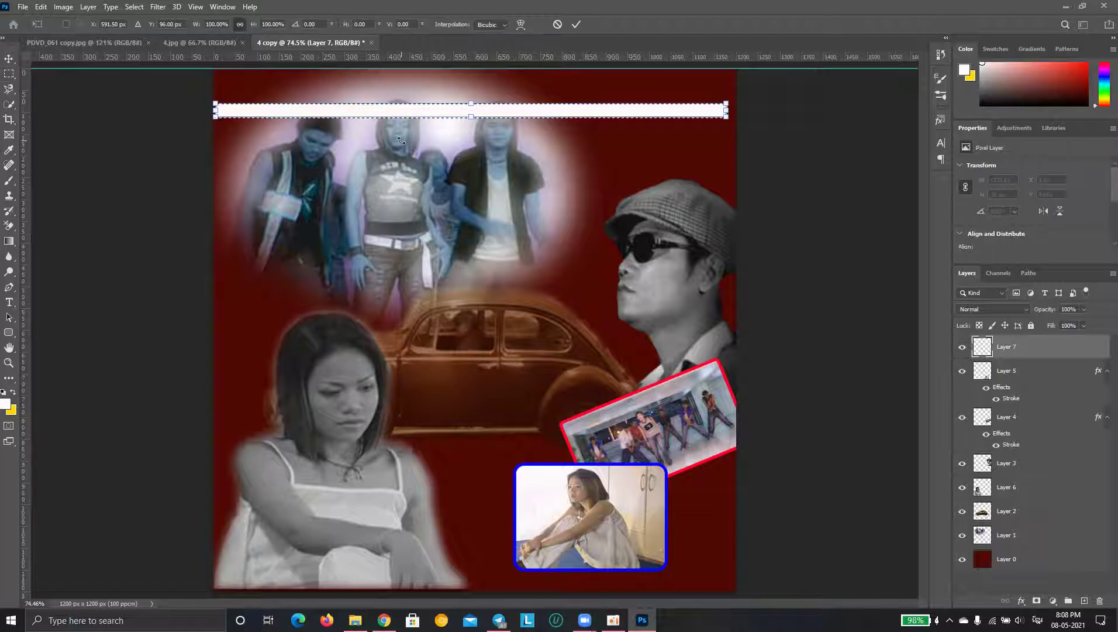
{"action": "scroll", "coordinate": [468, 134], "scroll_direction": "up", "scroll_amount": 5}
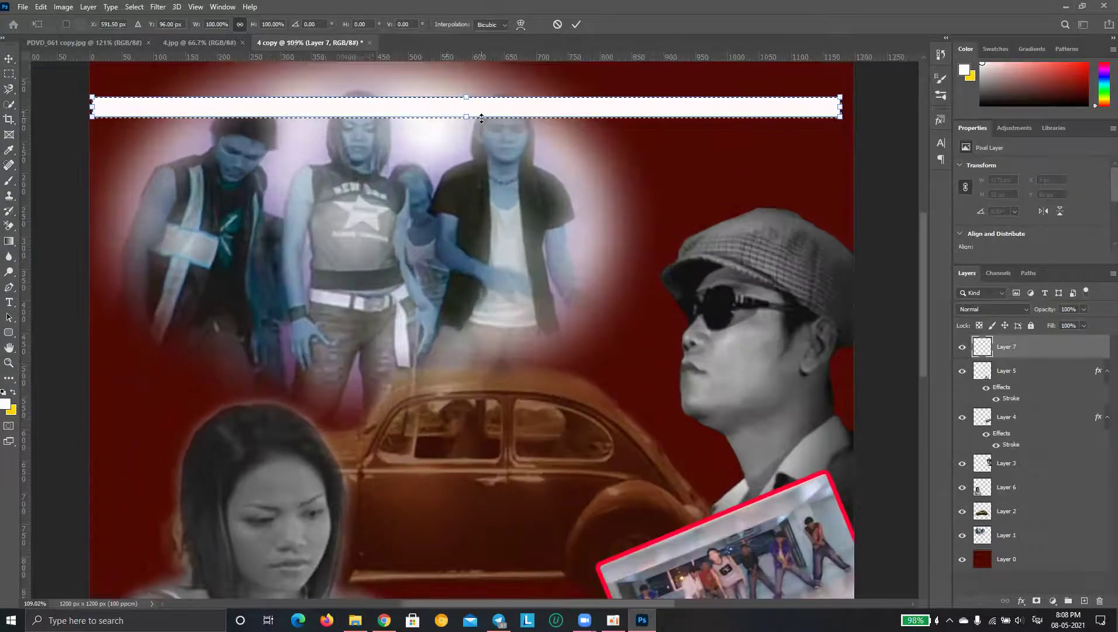
{"action": "left_click_drag", "start_coordinate": [463, 115], "coordinate": [461, 107]}
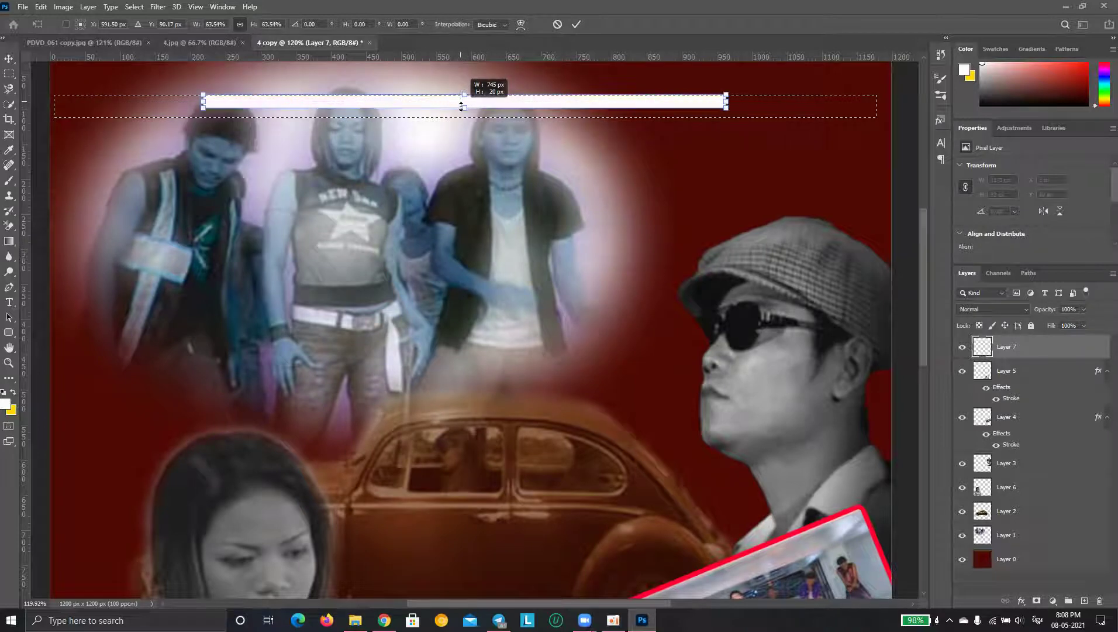
{"action": "key", "text": "Return"}
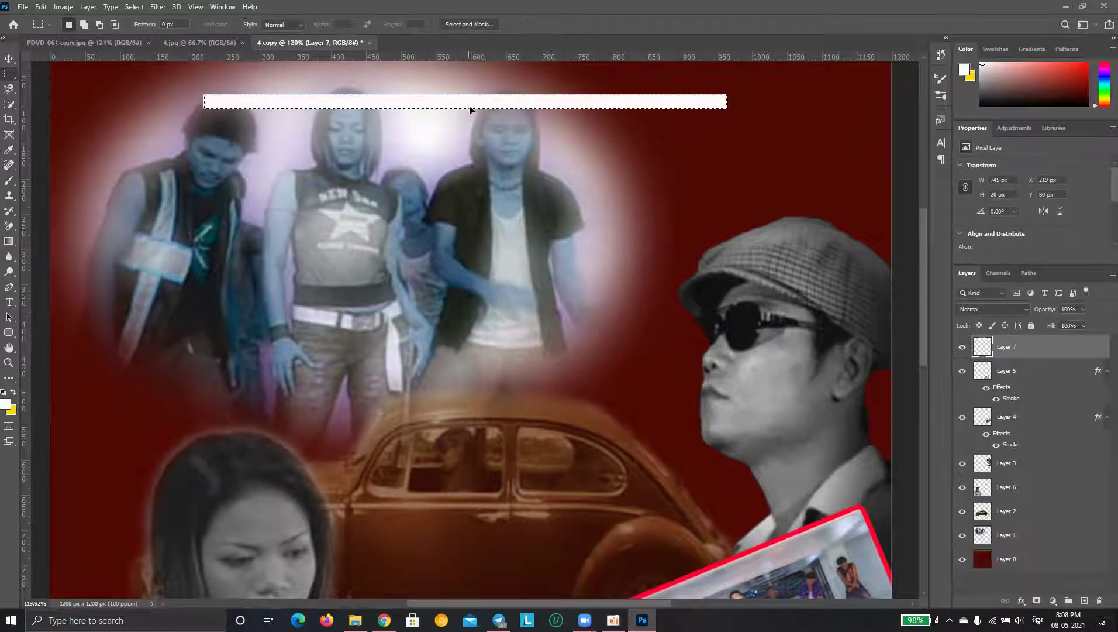
{"action": "scroll", "coordinate": [410, 143], "scroll_direction": "up", "scroll_amount": 5}
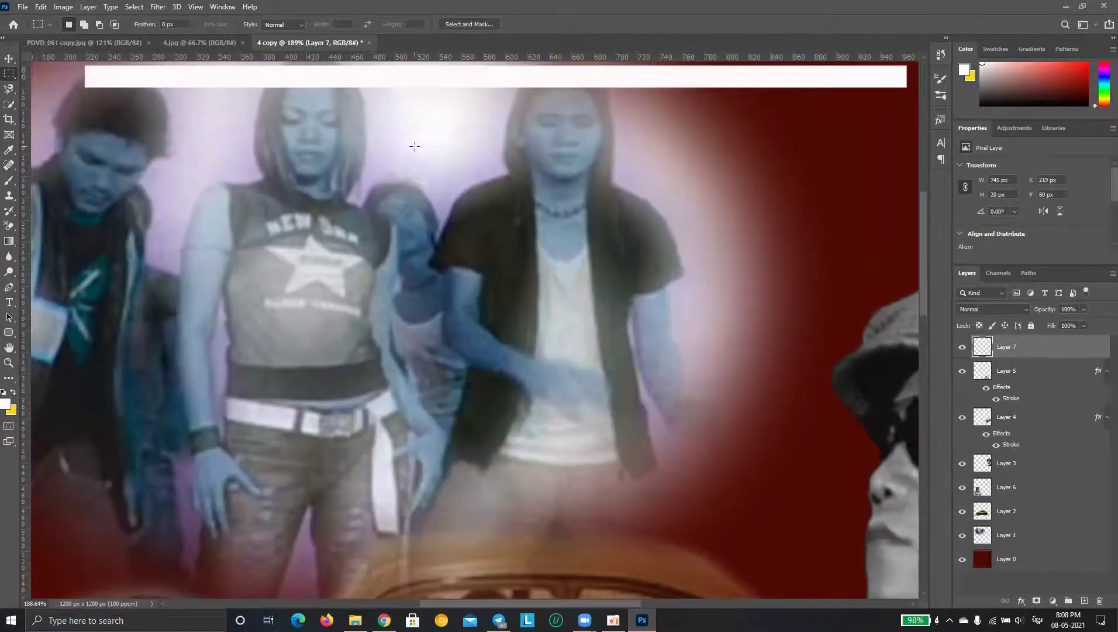
{"action": "key", "text": "ctrl+0"}
{"action": "key", "text": "v"}
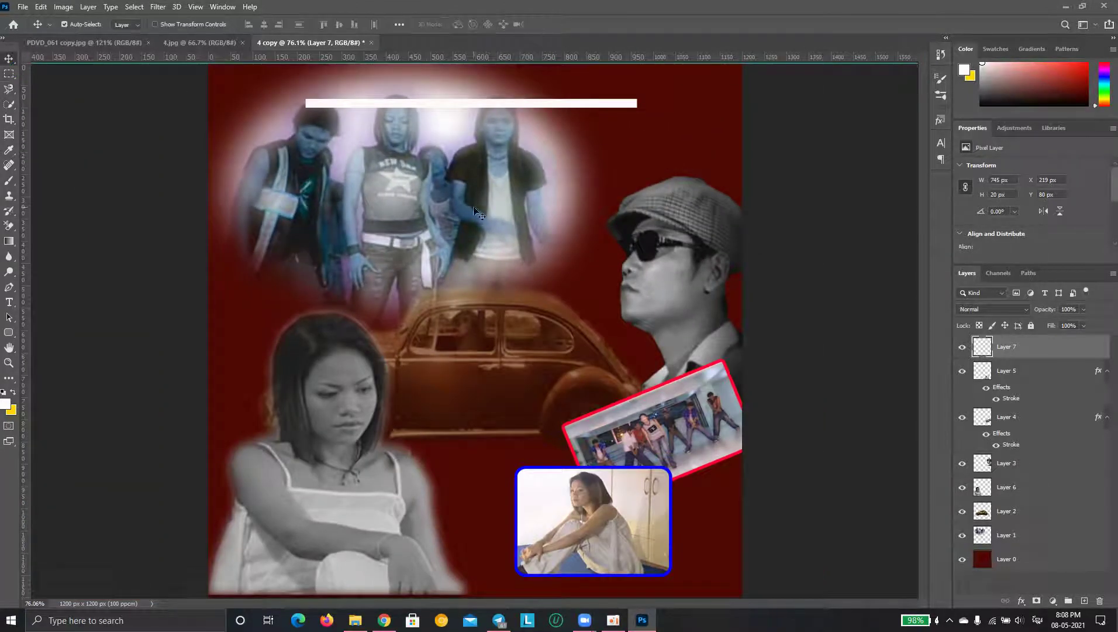
{"action": "left_click_drag", "start_coordinate": [474, 105], "coordinate": [386, 80]}
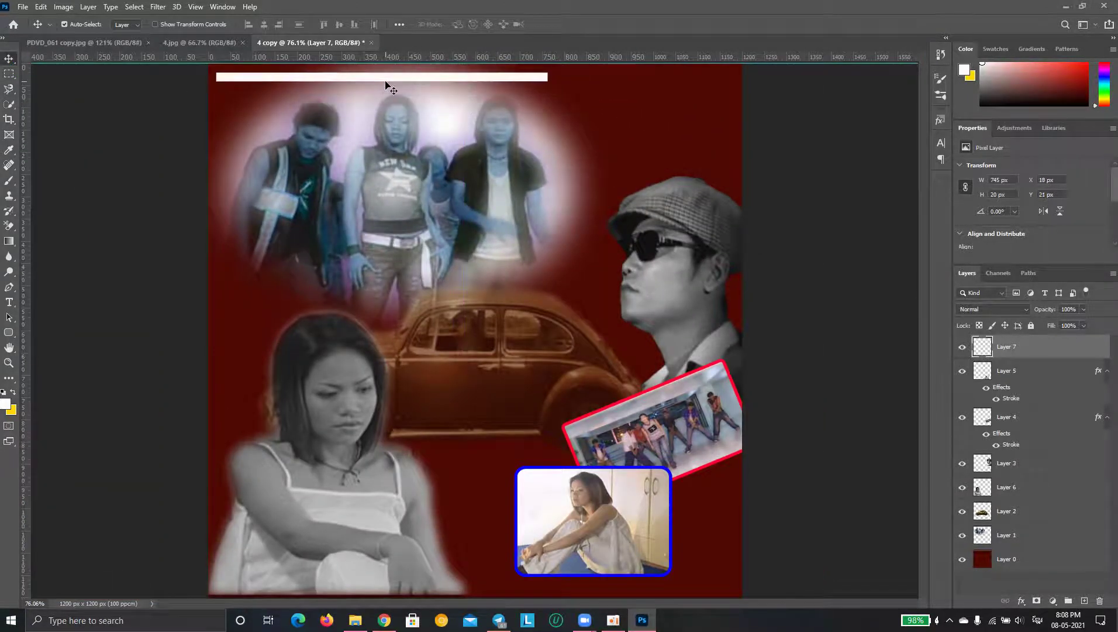
Resize the strip in Free Transform into a thin bar about 746 × 14 px
{"action": "key", "text": "ctrl+t"}
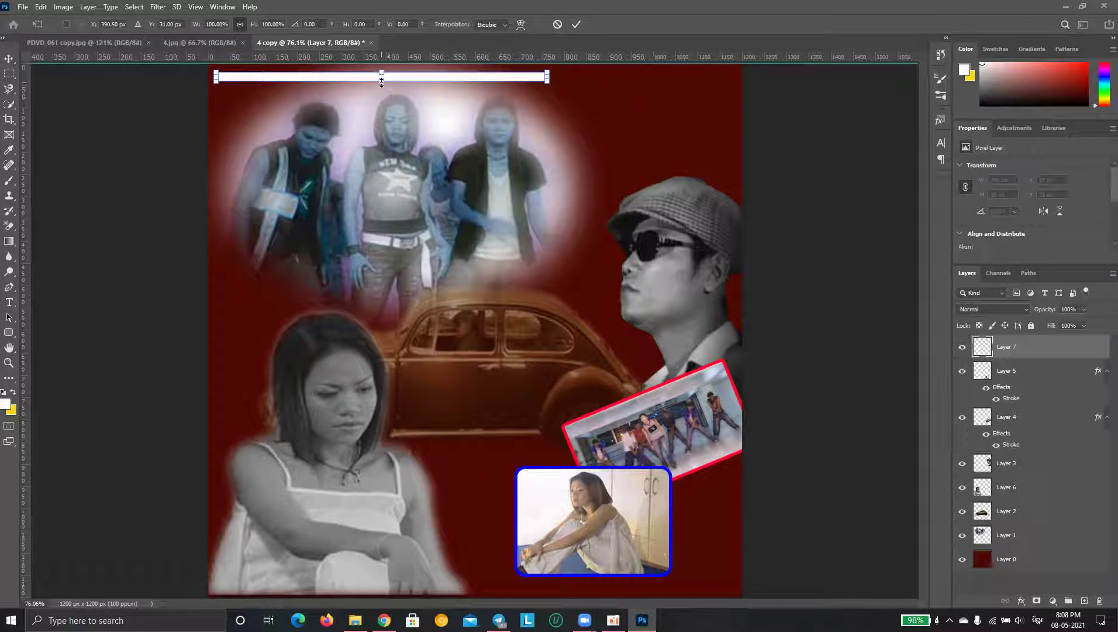
{"action": "left_click_drag", "start_coordinate": [381, 83], "coordinate": [397, 77]}
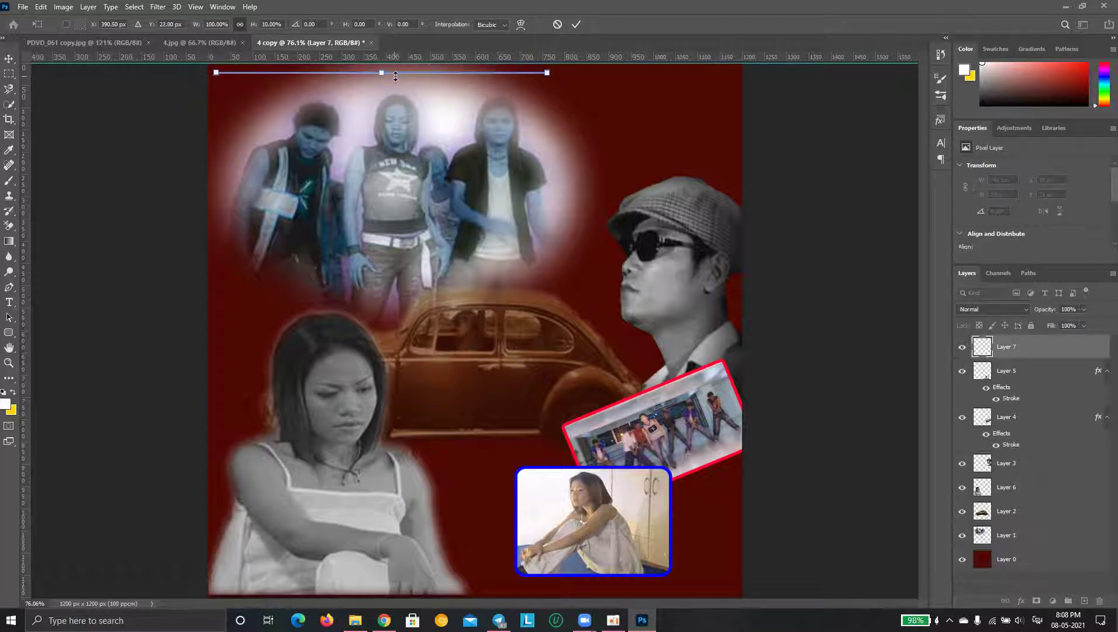
{"action": "scroll", "coordinate": [395, 76], "scroll_direction": "up", "scroll_amount": 3}
{"action": "scroll", "coordinate": [404, 145], "scroll_direction": "up", "scroll_amount": 3}
{"action": "left_click_drag", "start_coordinate": [406, 155], "coordinate": [476, 465]}
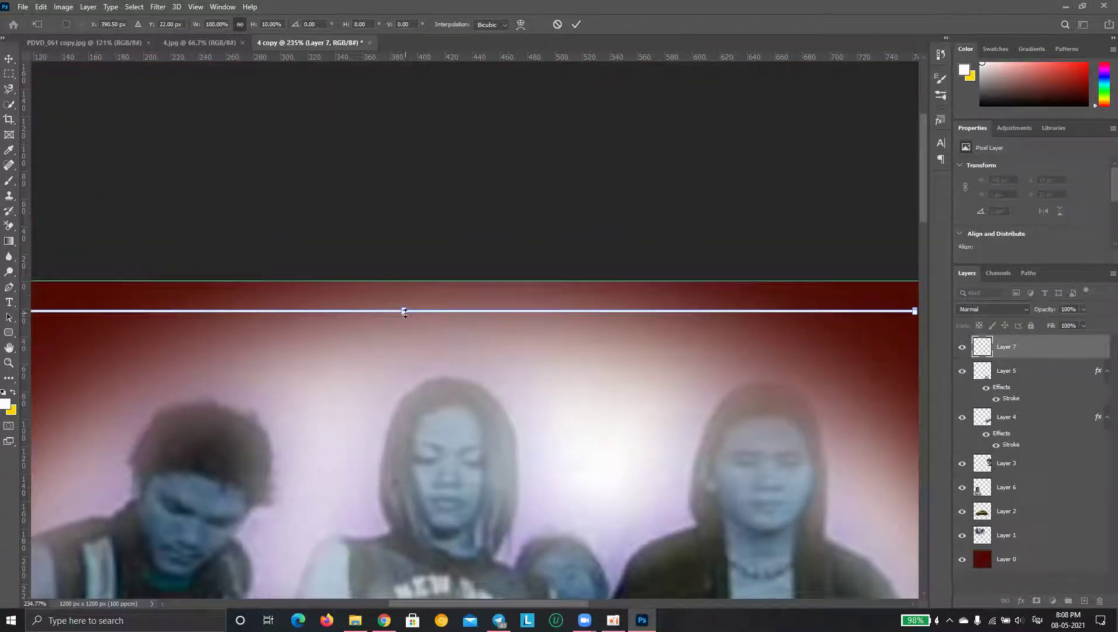
{"action": "left_click_drag", "start_coordinate": [404, 312], "coordinate": [406, 317]}
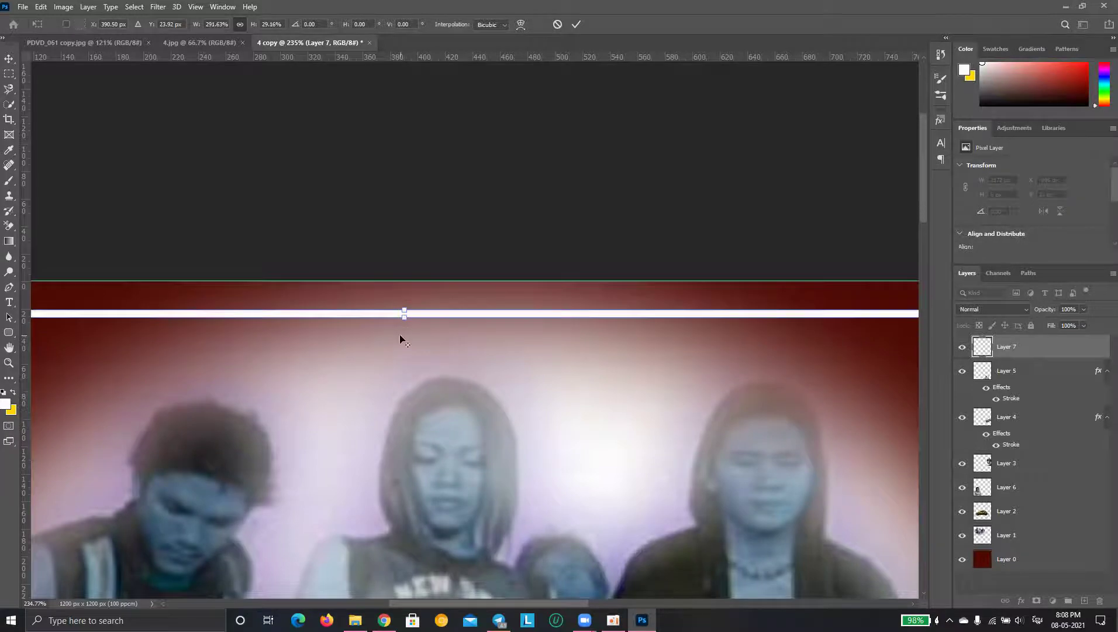
{"action": "scroll", "coordinate": [400, 335], "scroll_direction": "down", "scroll_amount": 2}
{"action": "scroll", "coordinate": [400, 337], "scroll_direction": "down", "scroll_amount": 1}
{"action": "scroll", "coordinate": [399, 342], "scroll_direction": "down", "scroll_amount": 2}
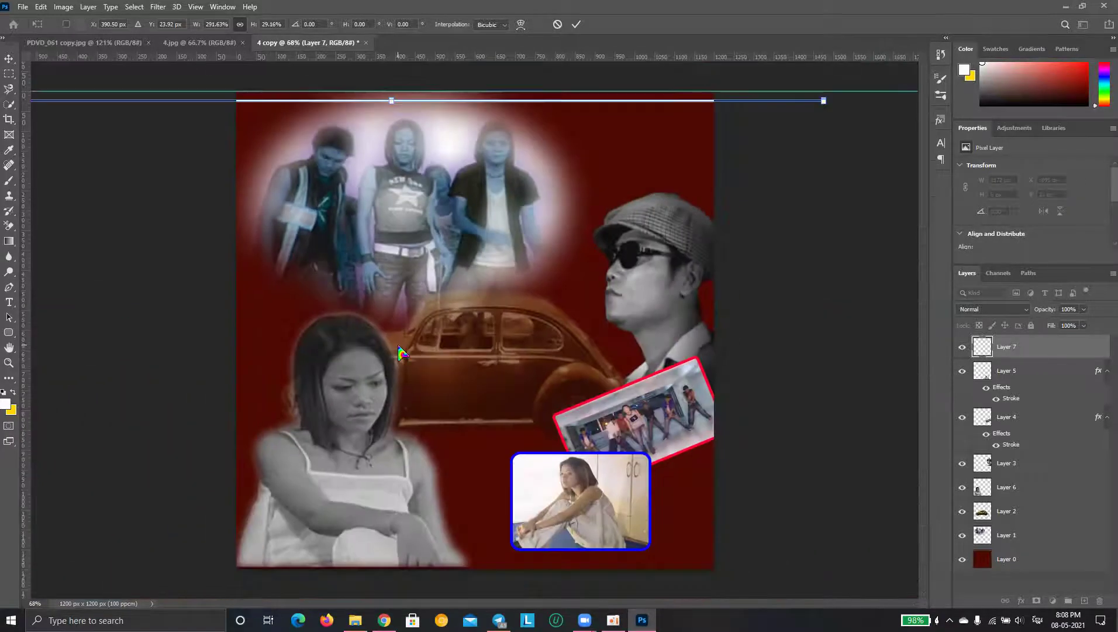
{"action": "scroll", "coordinate": [481, 196], "scroll_direction": "down", "scroll_amount": 1}
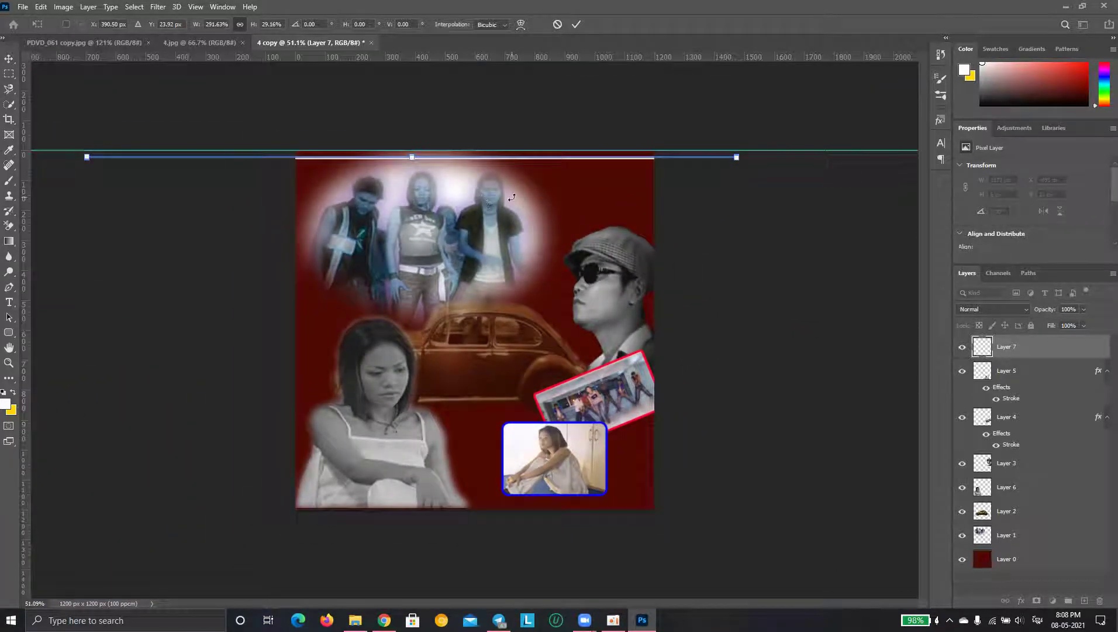
{"action": "key", "text": "ctrl+z"}
{"action": "scroll", "coordinate": [400, 161], "scroll_direction": "up", "scroll_amount": 1}
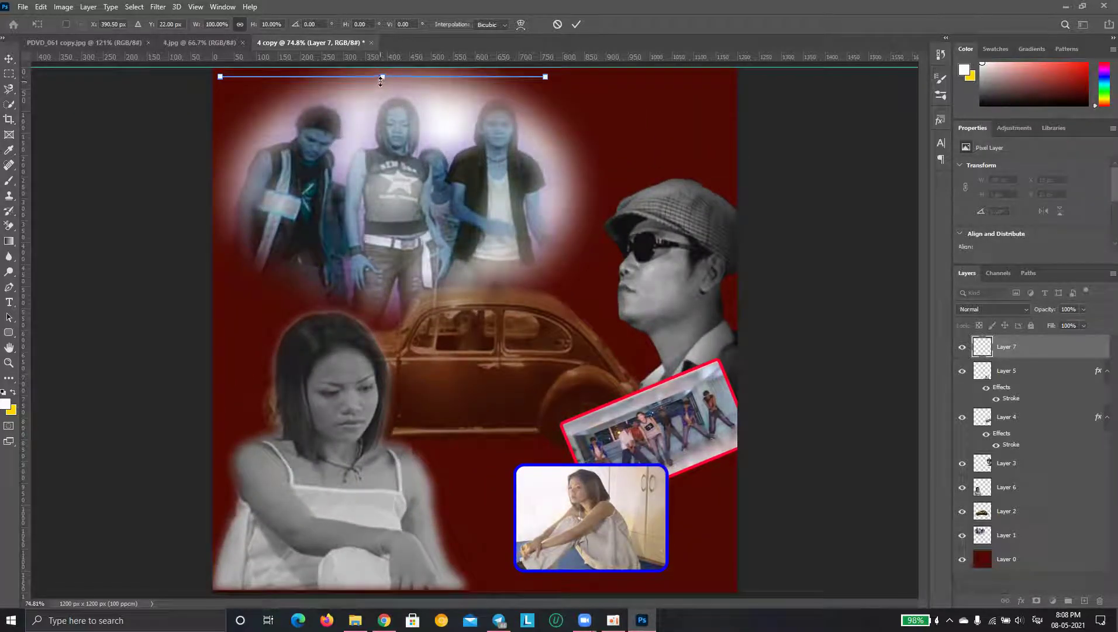
{"action": "left_click_drag", "start_coordinate": [380, 82], "coordinate": [377, 86]}
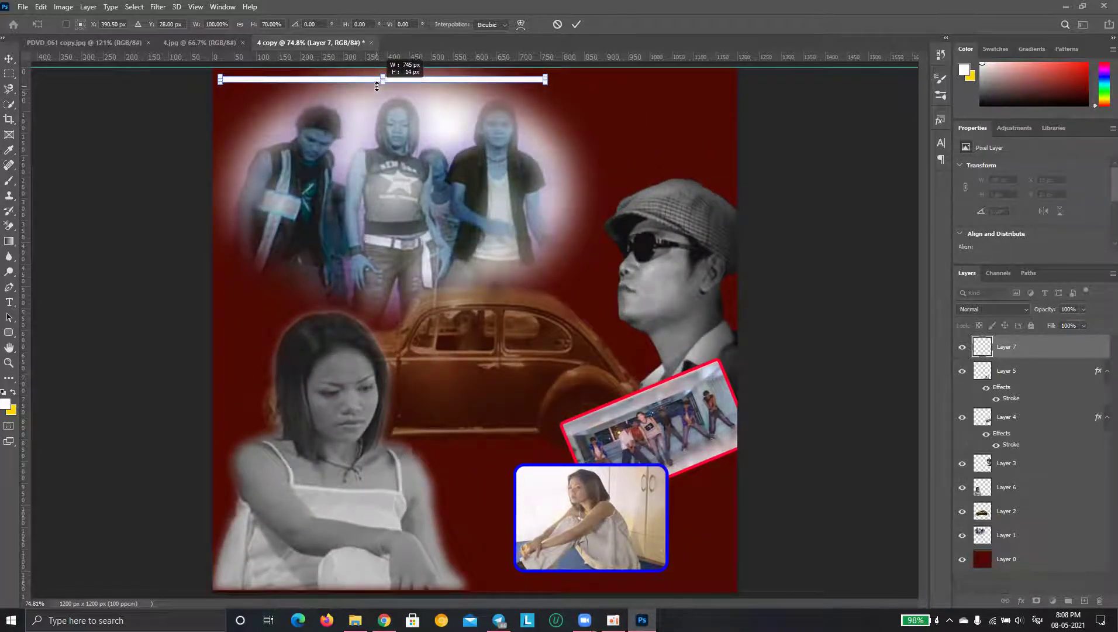
Commit the bar and position it at the canvas's left edge just below the top
{"action": "key", "text": "Return"}
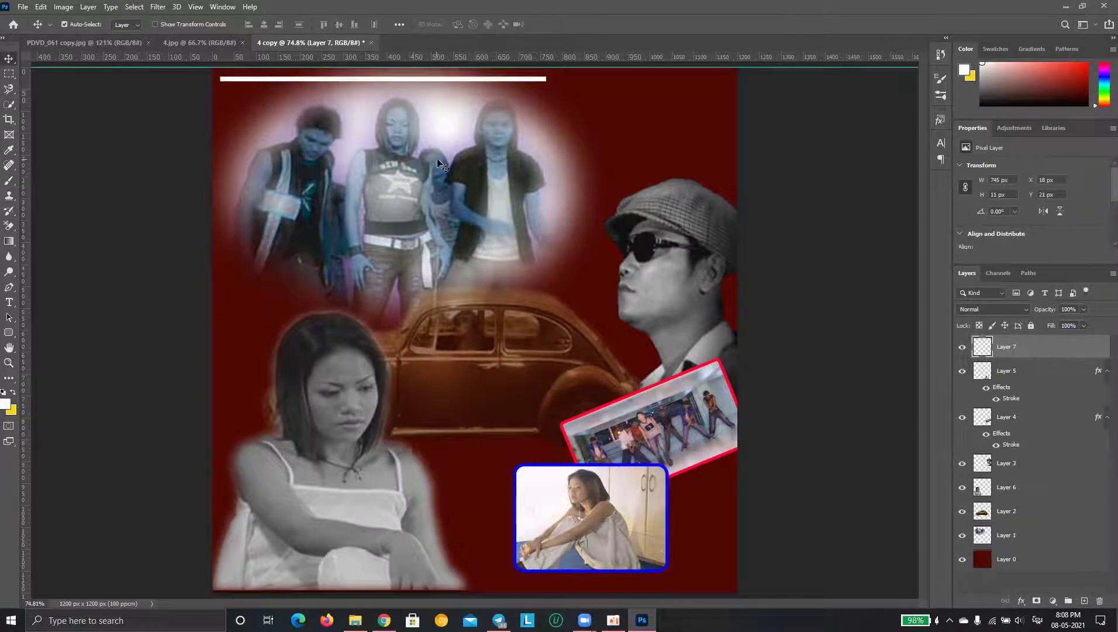
{"action": "scroll", "coordinate": [440, 165], "scroll_direction": "down", "scroll_amount": 1}
{"action": "scroll", "coordinate": [438, 175], "scroll_direction": "up", "scroll_amount": 1}
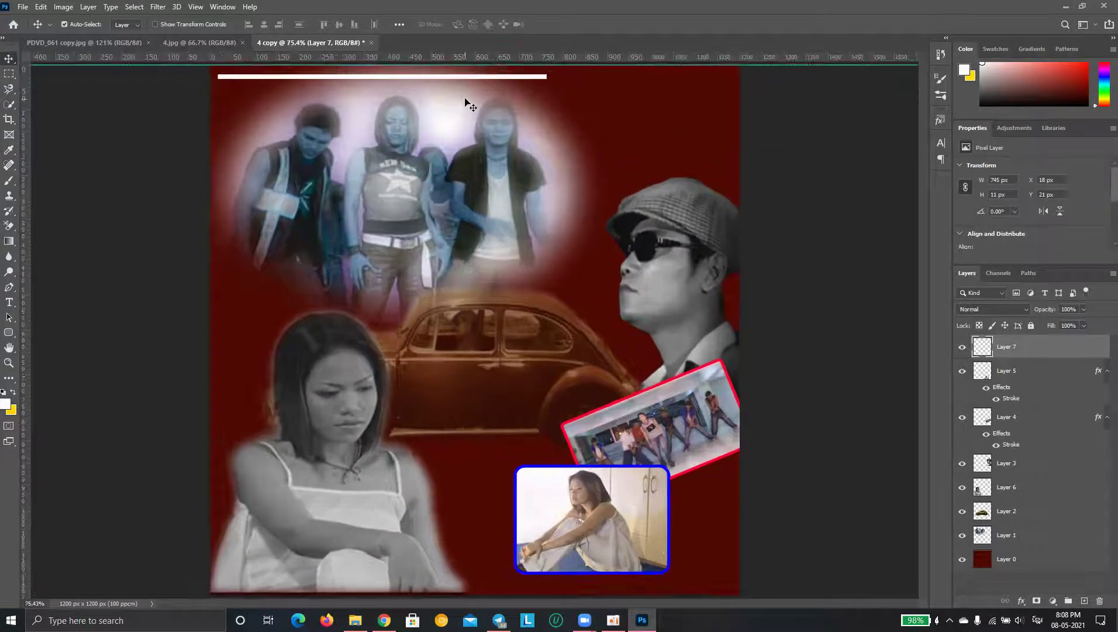
{"action": "left_click_drag", "start_coordinate": [458, 79], "coordinate": [446, 77]}
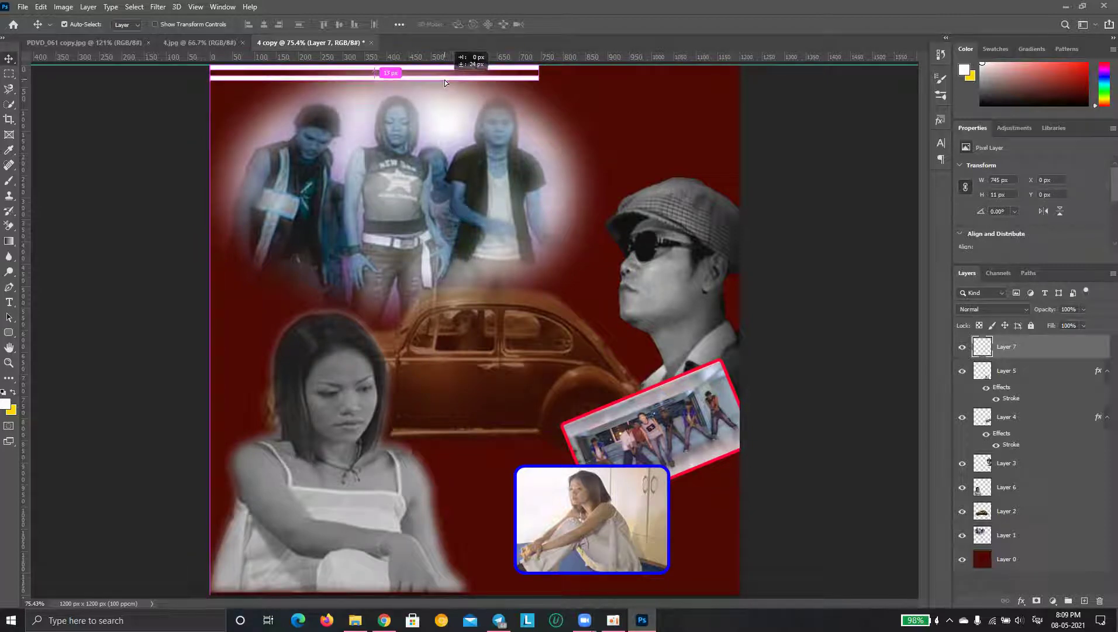
{"action": "left_click_drag", "start_coordinate": [446, 77], "coordinate": [445, 80]}
{"action": "key", "text": "ctrl+z"}
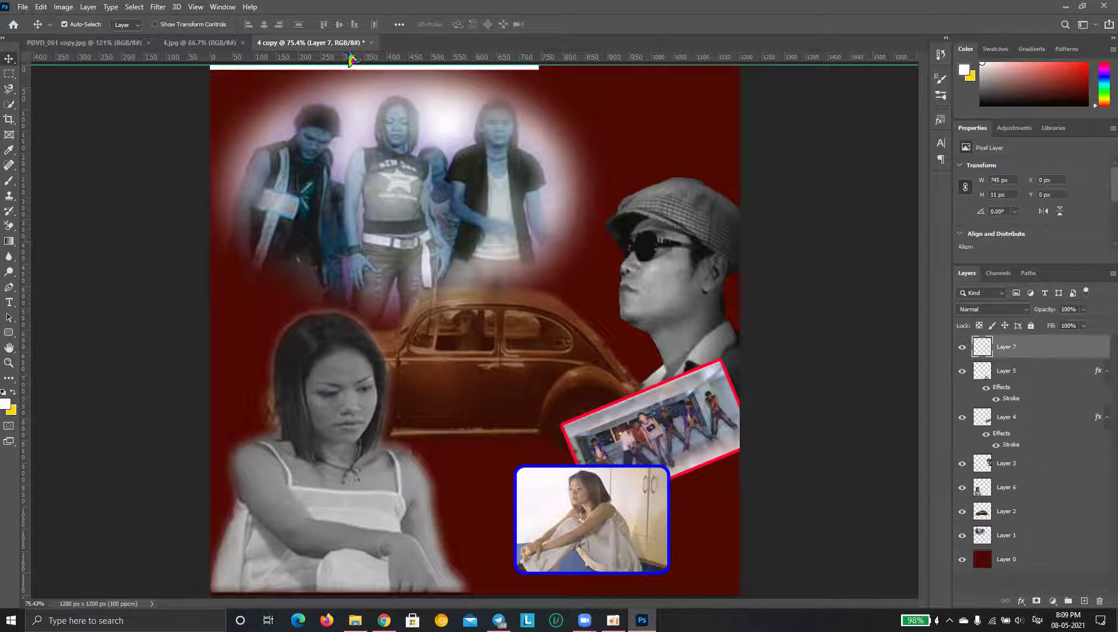
{"action": "scroll", "coordinate": [388, 62], "scroll_direction": "up", "scroll_amount": 3}
{"action": "left_click_drag", "start_coordinate": [403, 125], "coordinate": [413, 372]}
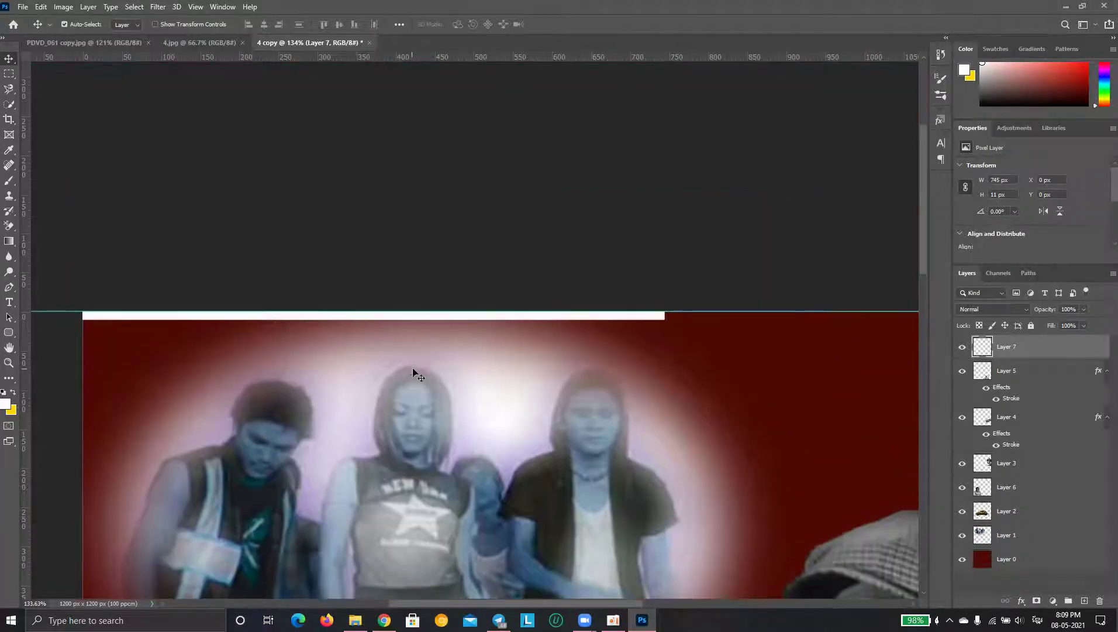
{"action": "left_click_drag", "start_coordinate": [439, 322], "coordinate": [446, 329]}
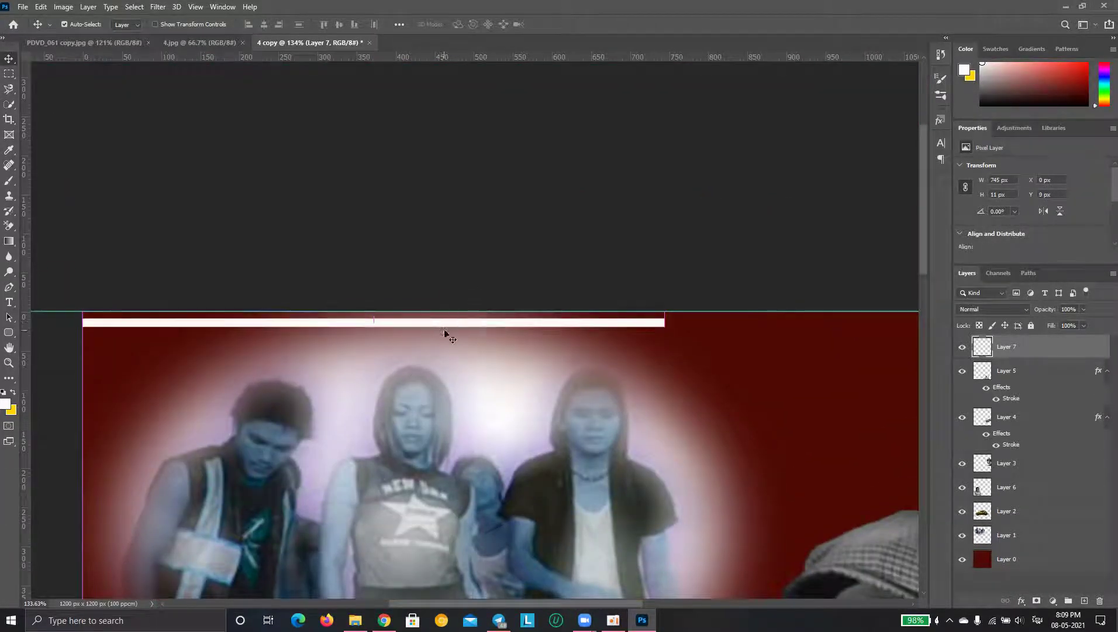
Slim the white bar to 745 × 5 px and compare with the 4.jpg reference
{"action": "key", "text": "ctrl+t"}
{"action": "scroll", "coordinate": [372, 321], "scroll_direction": "up", "scroll_amount": 2}
{"action": "scroll", "coordinate": [372, 321], "scroll_direction": "up", "scroll_amount": 2}
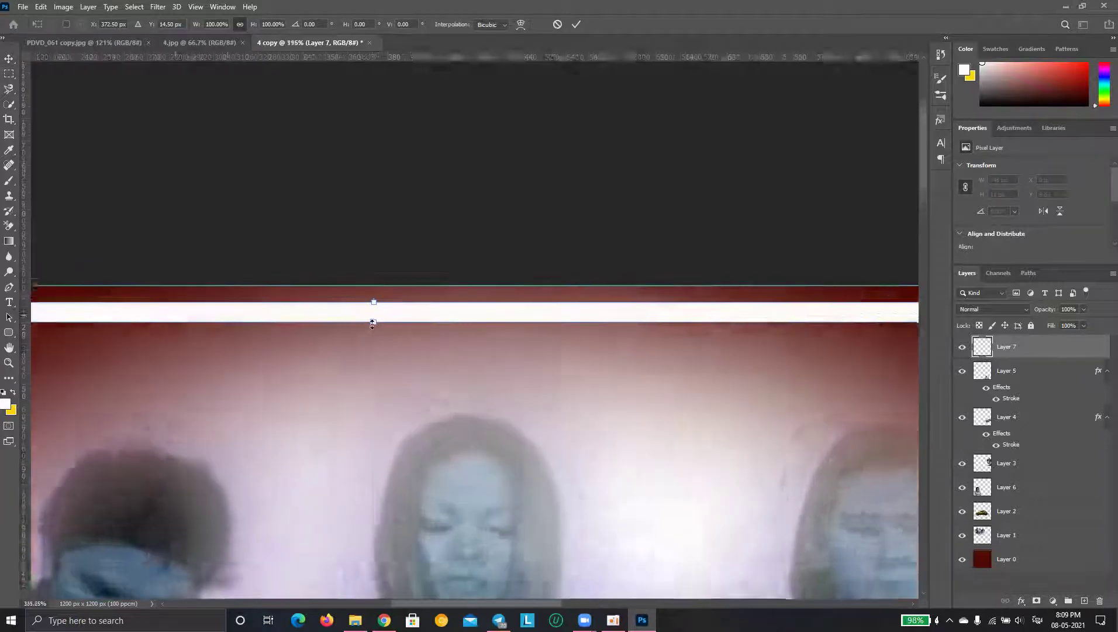
{"action": "scroll", "coordinate": [371, 323], "scroll_direction": "up", "scroll_amount": 2}
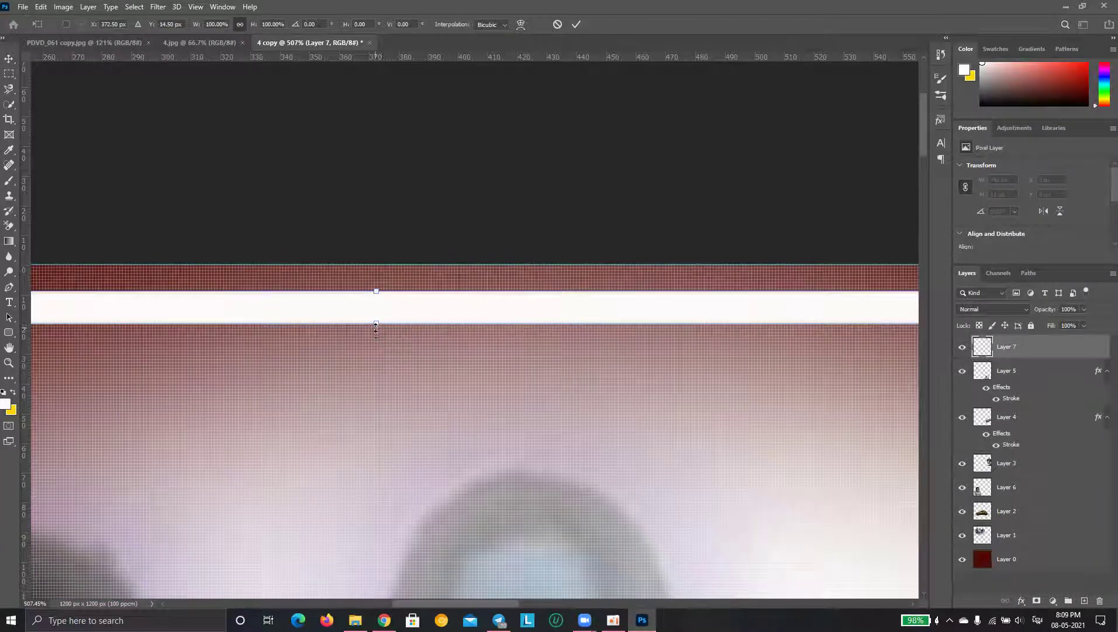
{"action": "left_click_drag", "start_coordinate": [376, 324], "coordinate": [378, 306]}
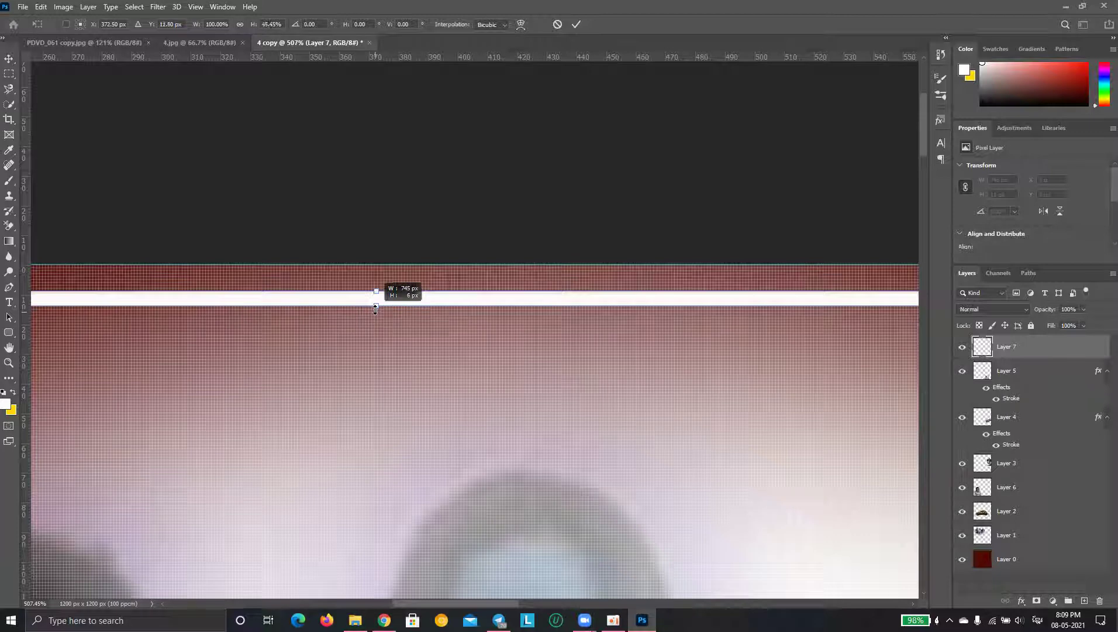
{"action": "scroll", "coordinate": [378, 312], "scroll_direction": "down", "scroll_amount": 2}
{"action": "scroll", "coordinate": [377, 300], "scroll_direction": "down", "scroll_amount": 2}
{"action": "scroll", "coordinate": [382, 305], "scroll_direction": "down", "scroll_amount": 2}
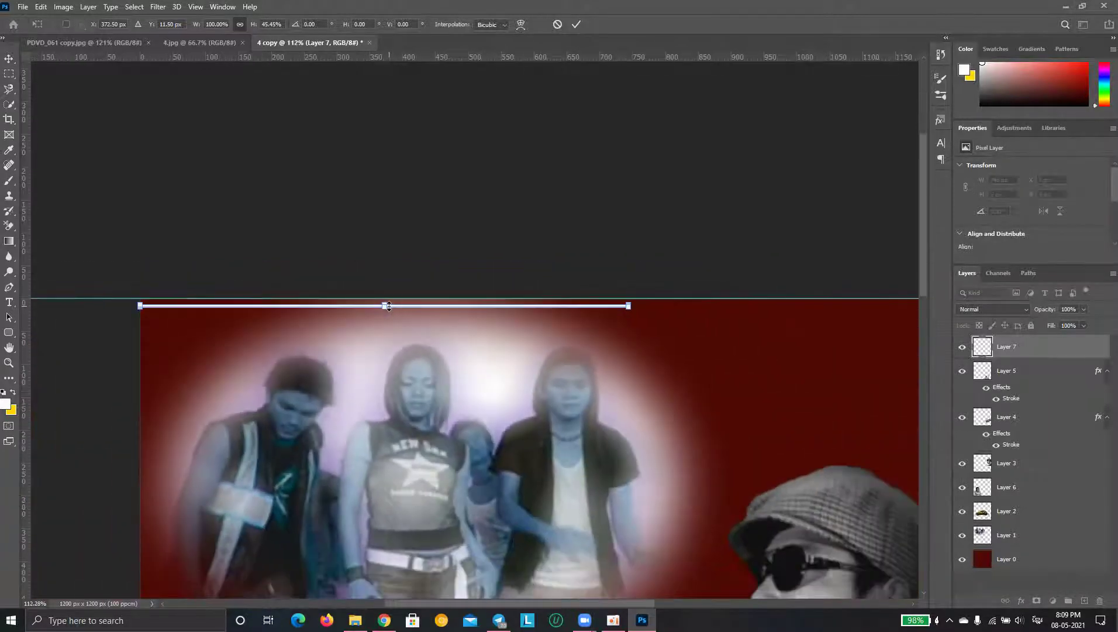
{"action": "scroll", "coordinate": [382, 301], "scroll_direction": "down", "scroll_amount": 2}
{"action": "key", "text": "alt+space"}
{"action": "key", "text": "Escape"}
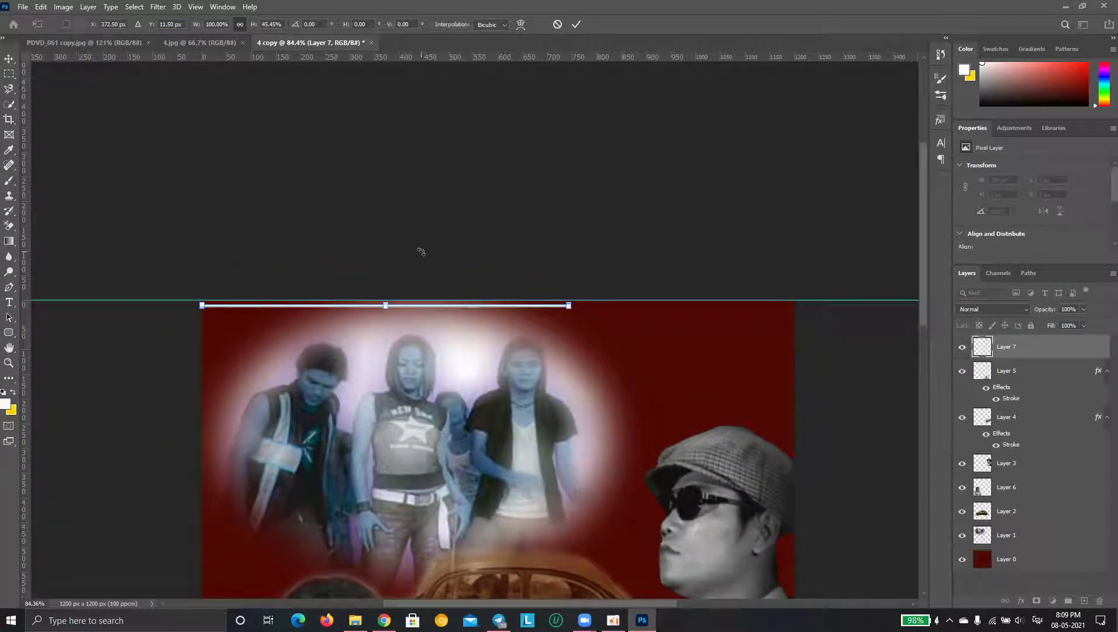
{"action": "key", "text": "Return"}
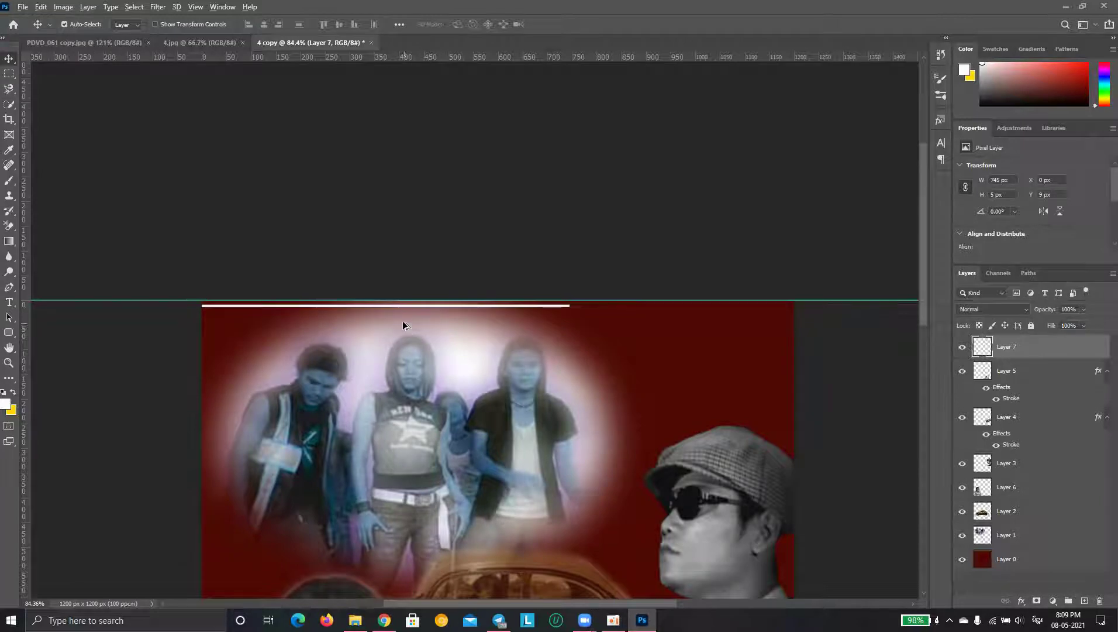
{"action": "left_click", "coordinate": [200, 43]}
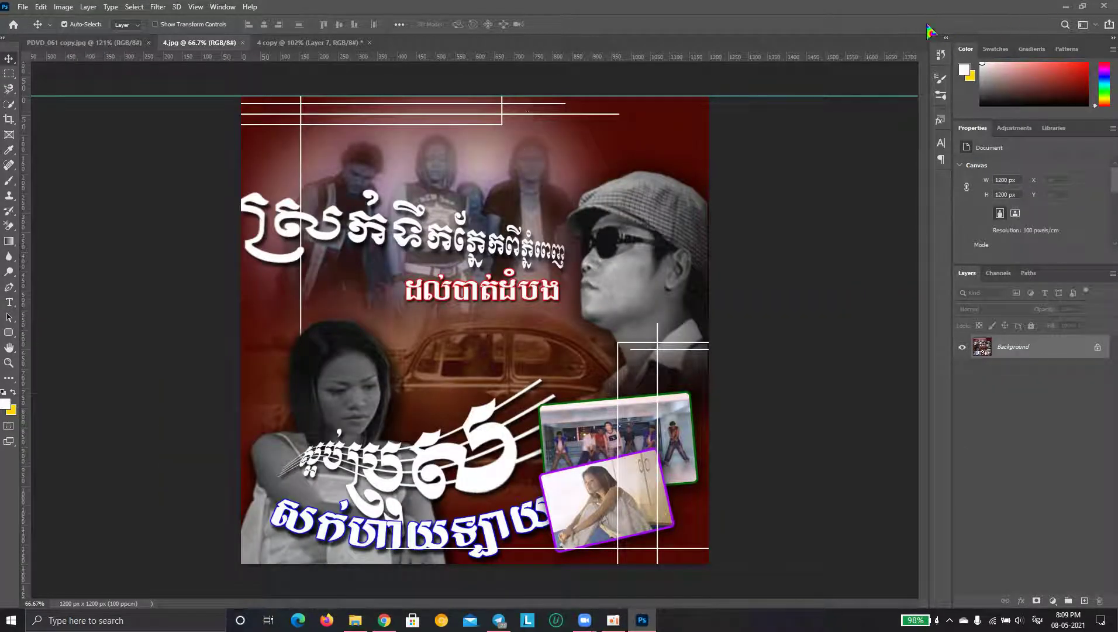
Alt-drag the white bar twice to make two evenly spaced copies below it
{"action": "left_click", "coordinate": [310, 42]}
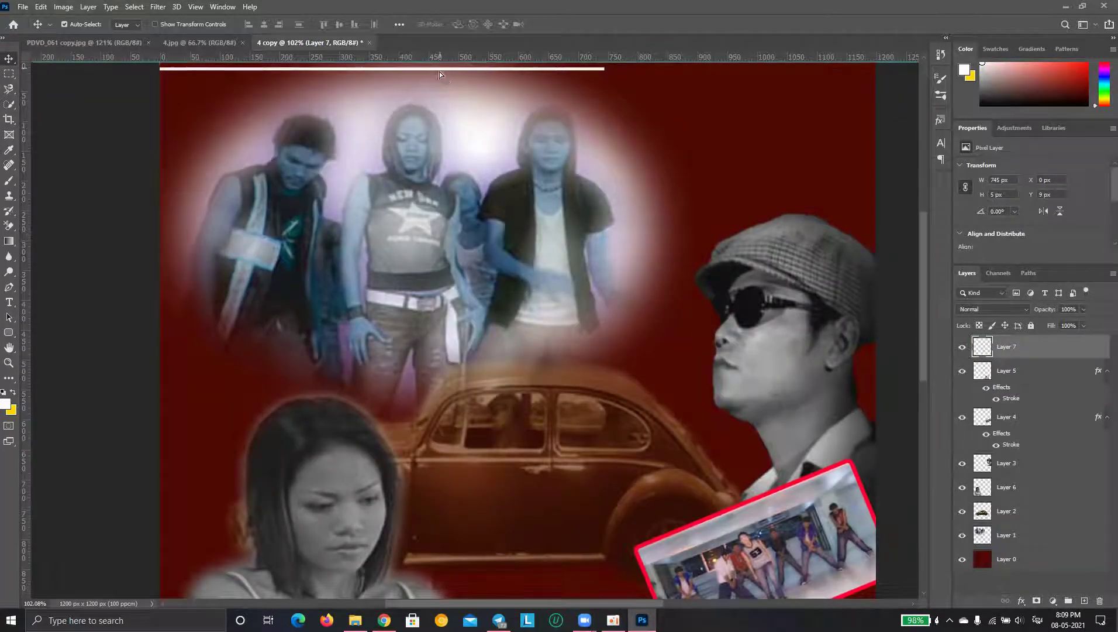
{"action": "left_click_drag", "start_coordinate": [439, 71], "coordinate": [436, 95]}
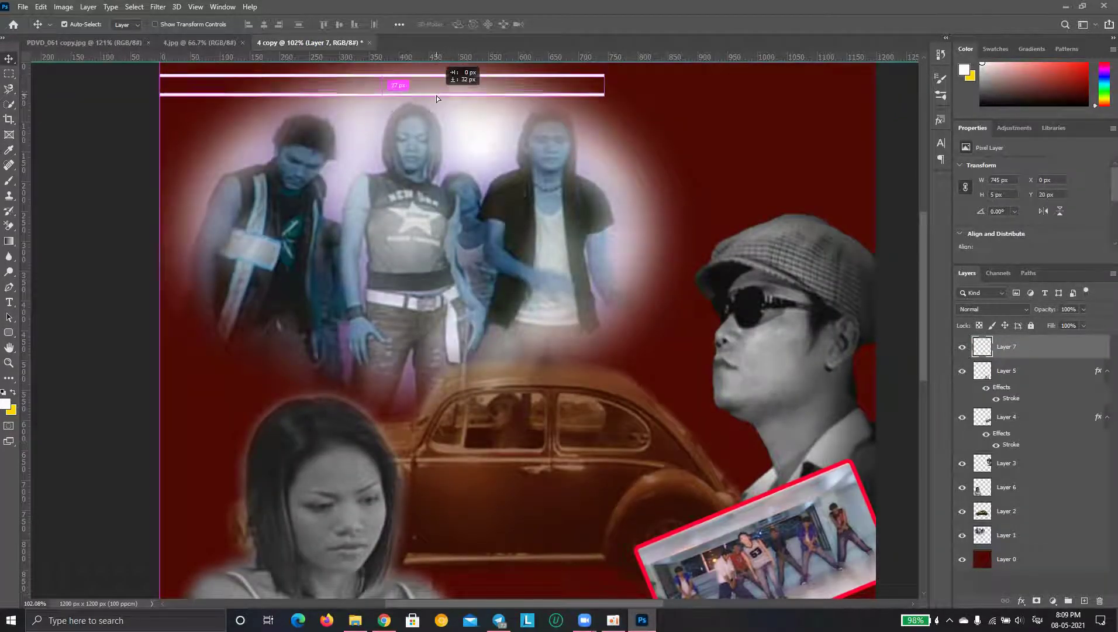
{"action": "left_click_drag", "start_coordinate": [435, 96], "coordinate": [436, 99]}
{"action": "left_click", "coordinate": [199, 42]}
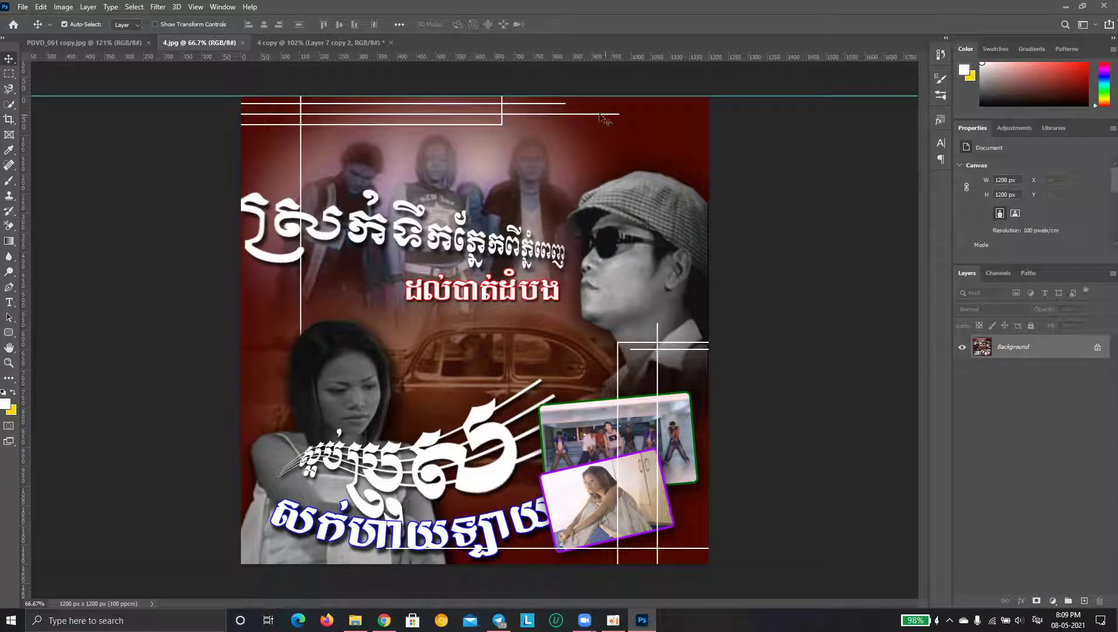
{"action": "left_click", "coordinate": [321, 43]}
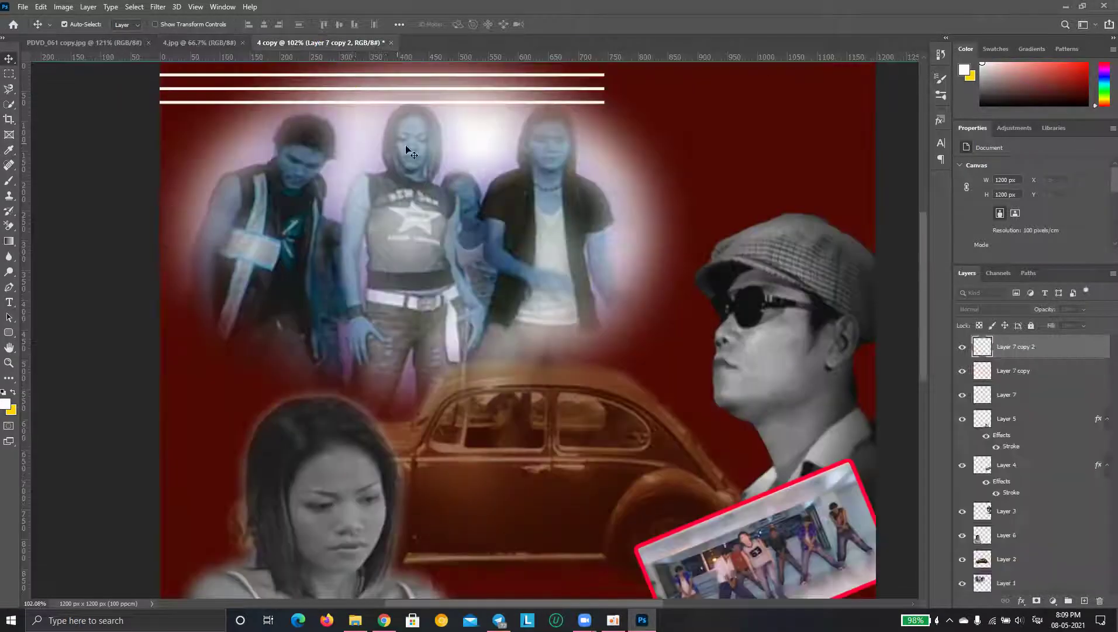
{"action": "left_click", "coordinate": [588, 76]}
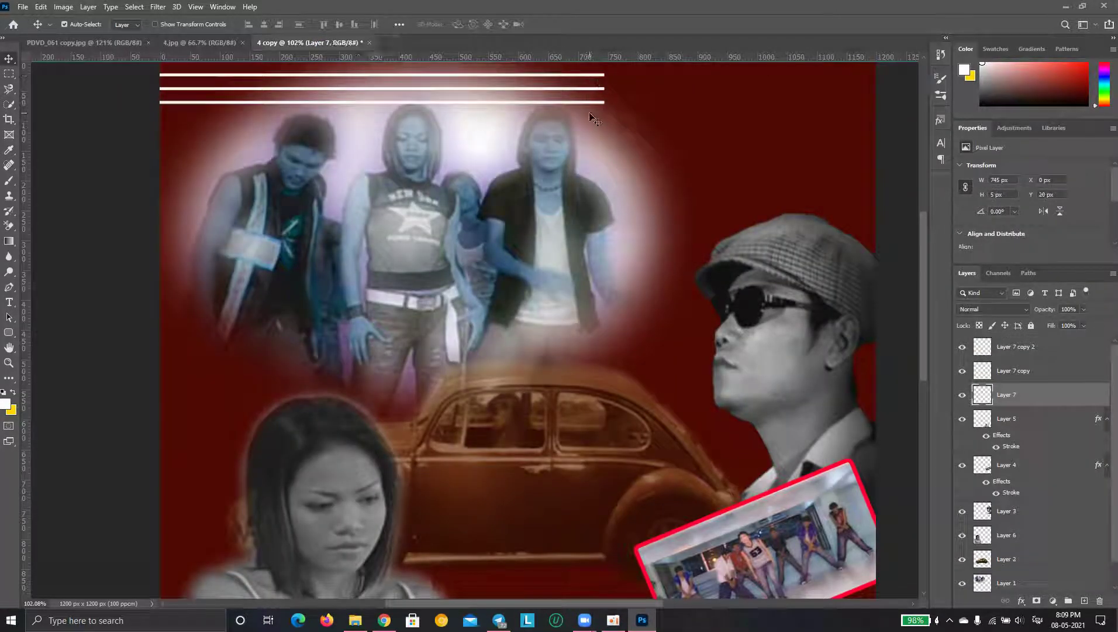
Shorten all three white bars together to about 600 px wide
{"action": "left_click", "coordinate": [547, 103], "text": "shift"}
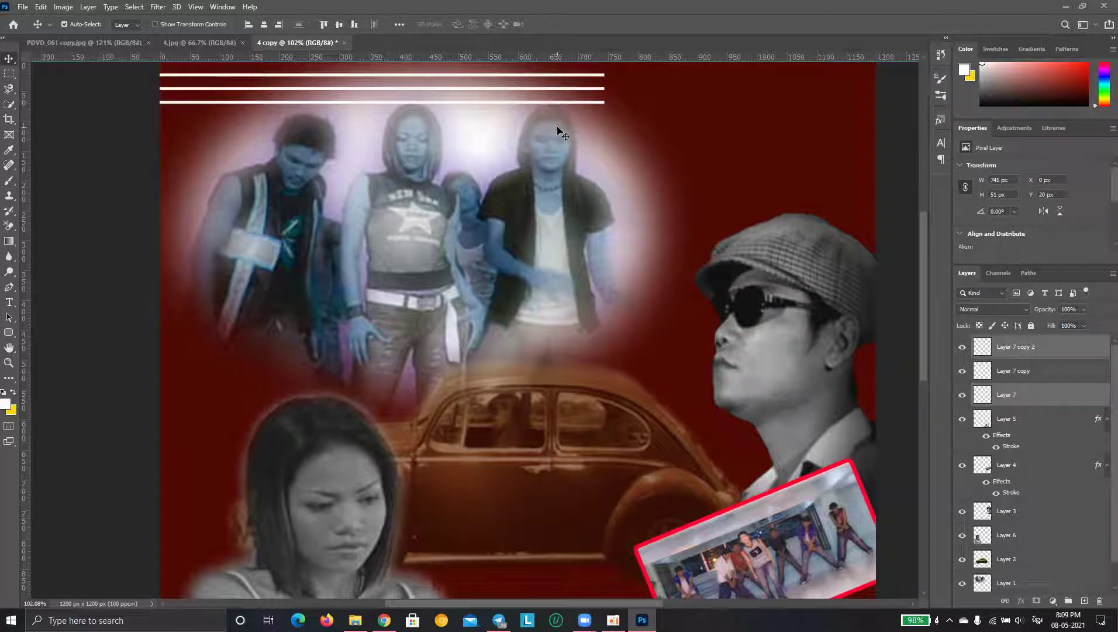
{"action": "key", "text": "ctrl+t"}
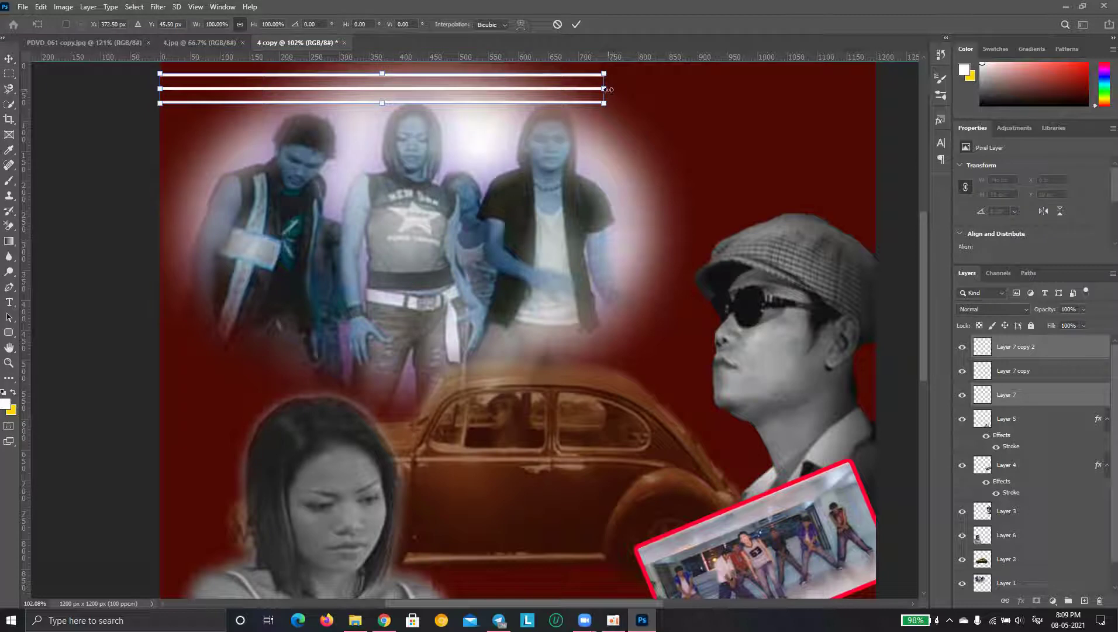
{"action": "left_click_drag", "start_coordinate": [608, 89], "coordinate": [466, 92]}
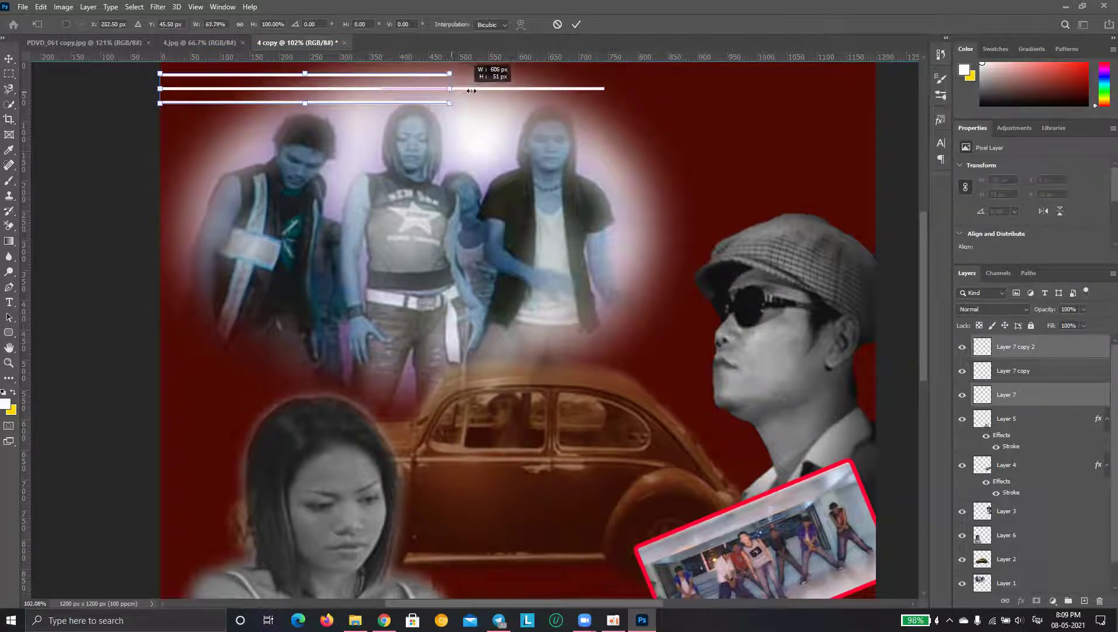
{"action": "left_click_drag", "start_coordinate": [466, 92], "coordinate": [520, 91]}
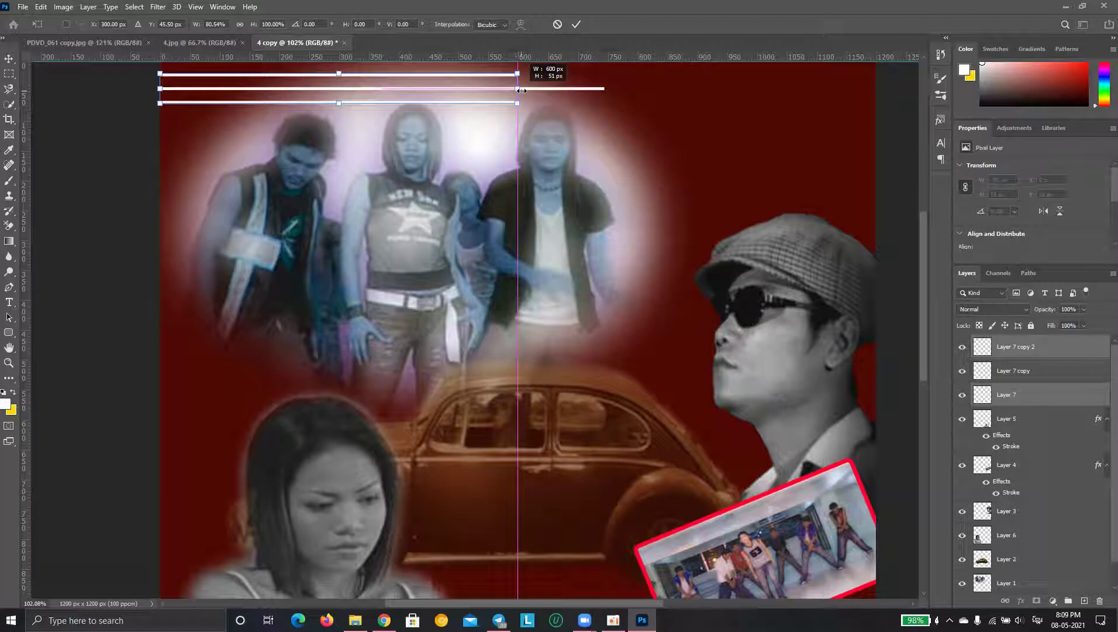
{"action": "key", "text": "Return"}
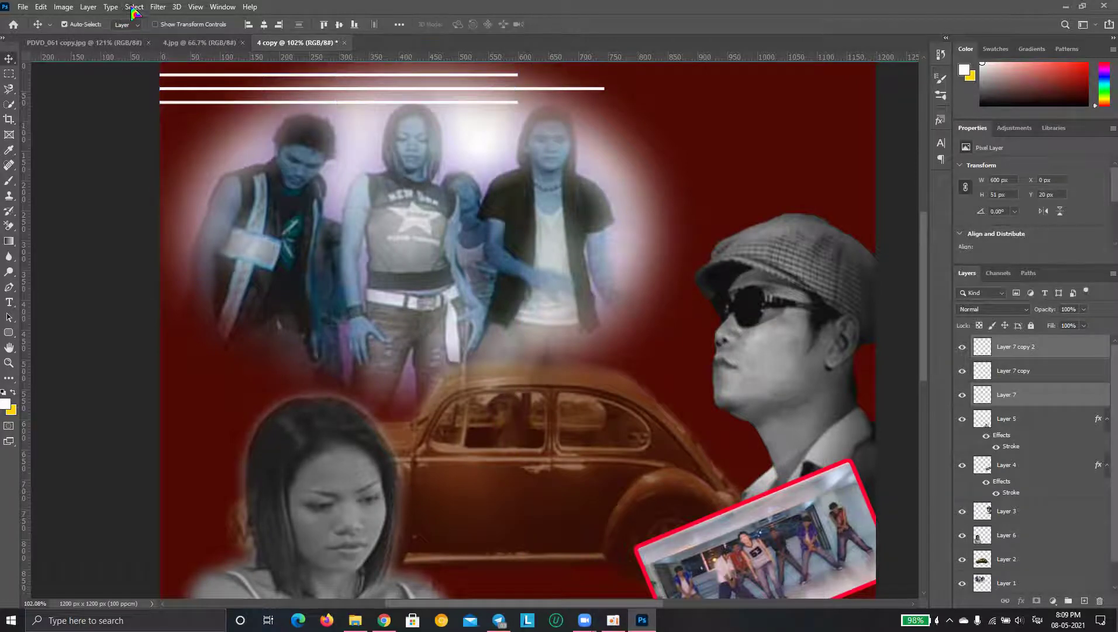
{"action": "left_click", "coordinate": [218, 43]}
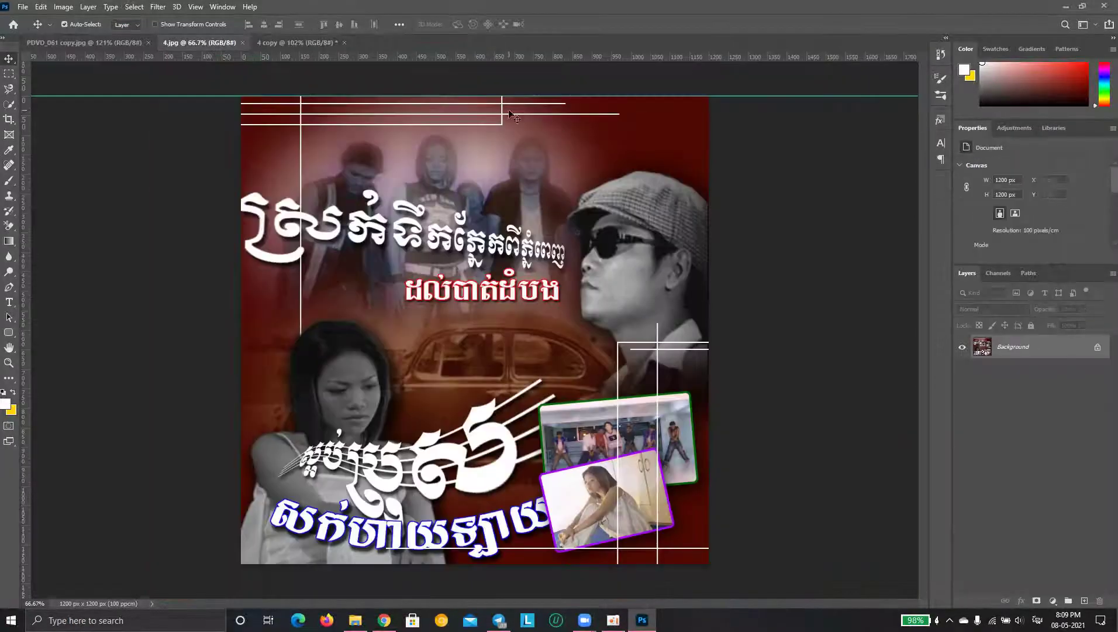
{"action": "left_click", "coordinate": [289, 43]}
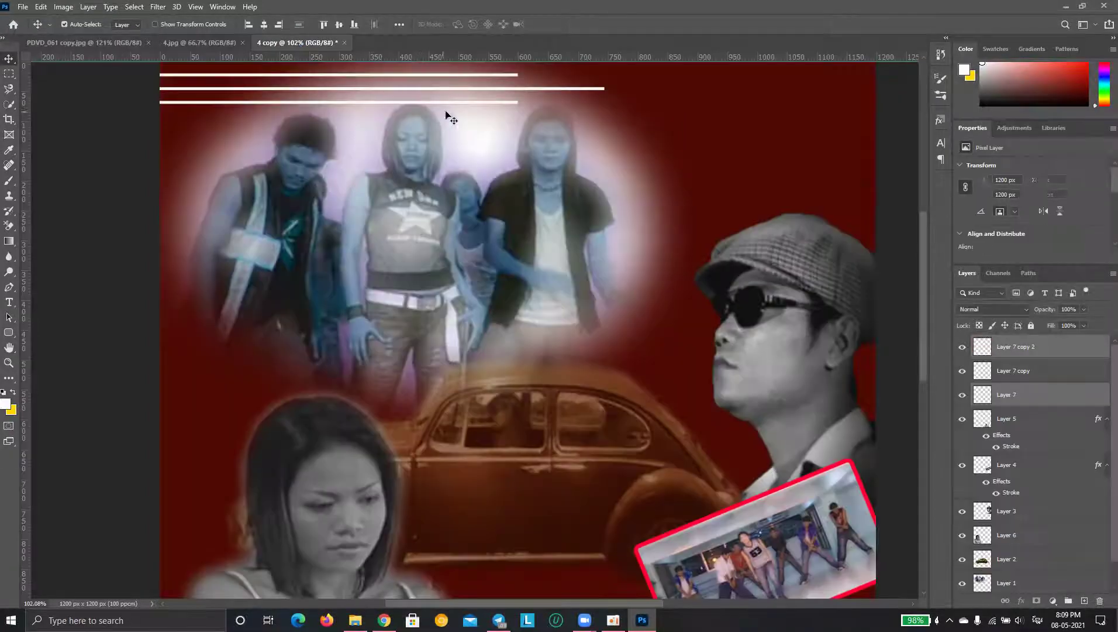
Undo an accidental background shift and lock the red background Layer 0
{"action": "left_click", "coordinate": [494, 122]}
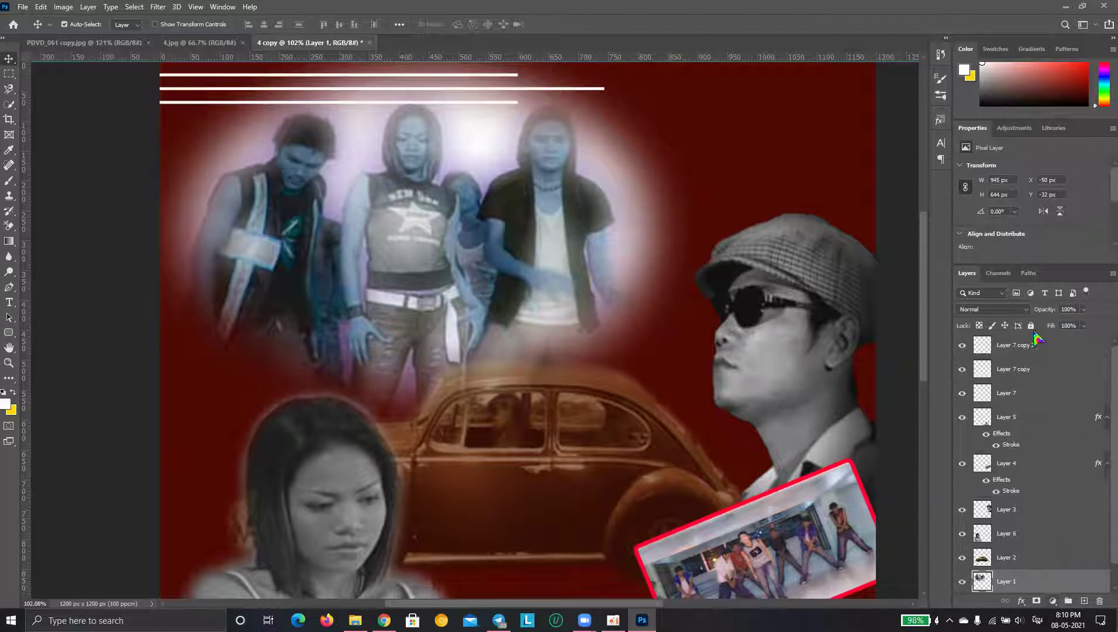
{"action": "left_click_drag", "start_coordinate": [514, 157], "coordinate": [459, 99]}
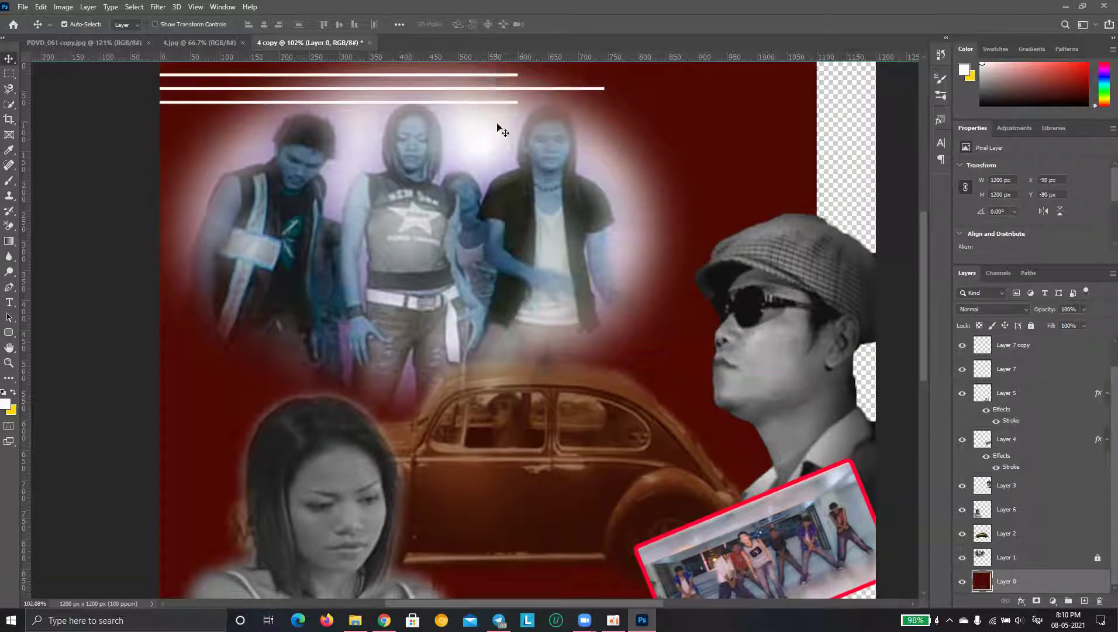
{"action": "key", "text": "ctrl+z"}
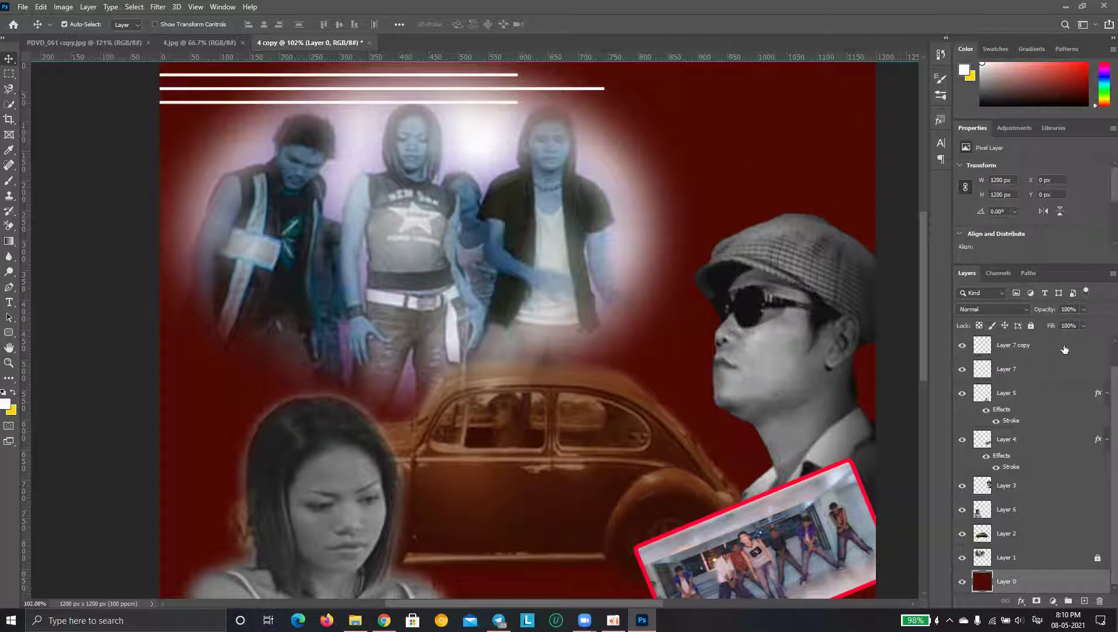
{"action": "left_click", "coordinate": [1032, 326]}
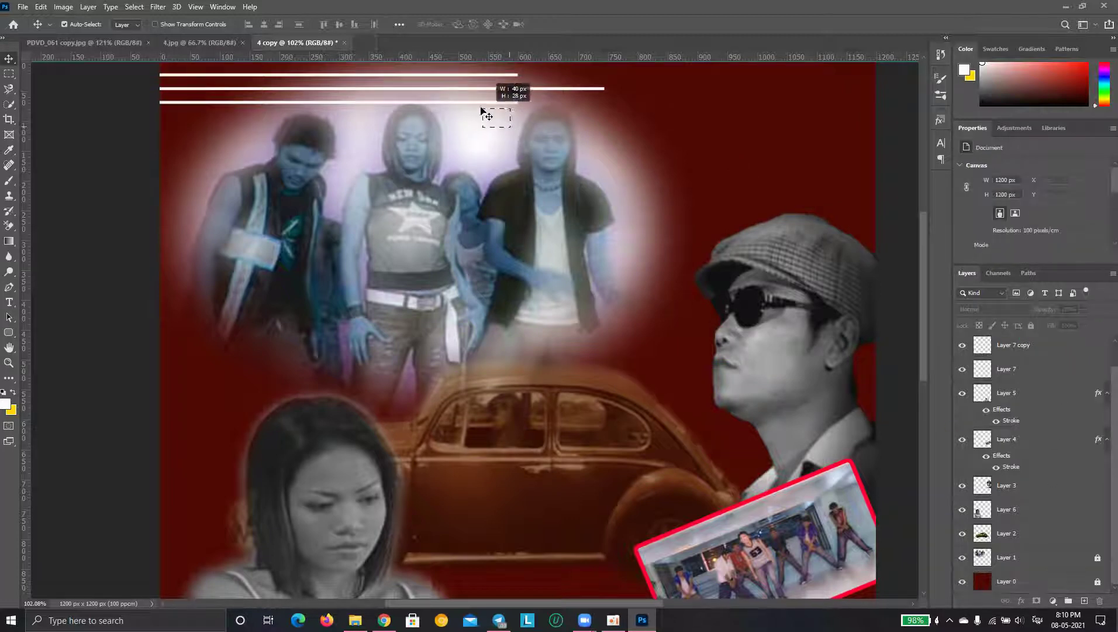
Trim the third white line shorter to 470 × 4 px
{"action": "left_click", "coordinate": [462, 101]}
{"action": "key", "text": "ctrl+j"}
{"action": "key", "text": "ctrl+t"}
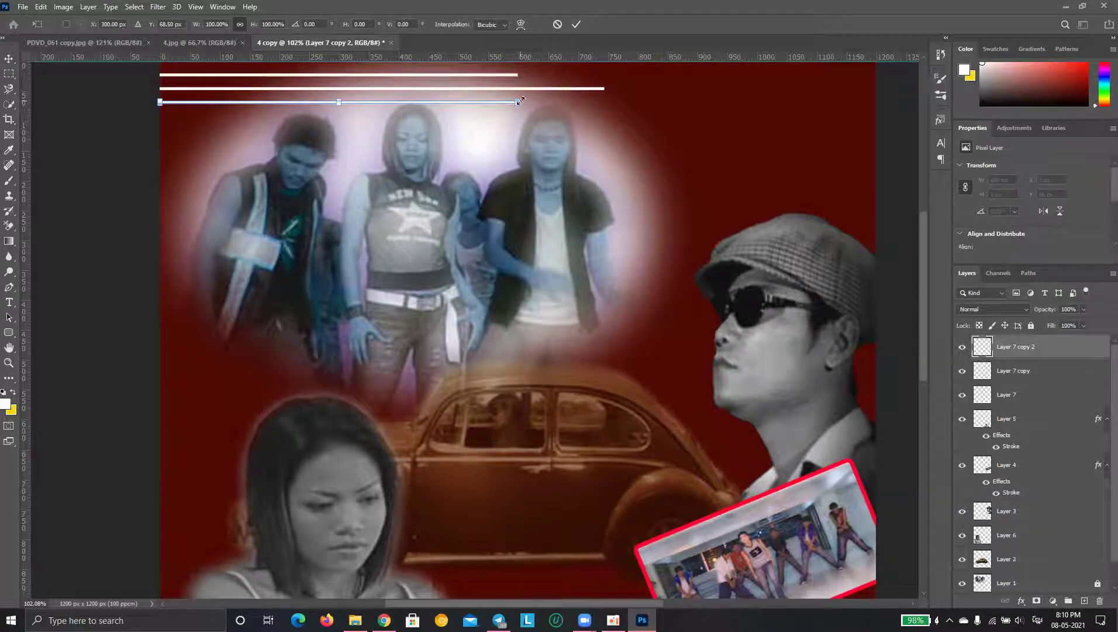
{"action": "mouse_move", "coordinate": [518, 101]}
{"action": "left_mouse_down"}
{"action": "mouse_move", "coordinate": [441, 103]}
{"action": "mouse_move", "coordinate": [454, 102]}
{"action": "left_mouse_up"}
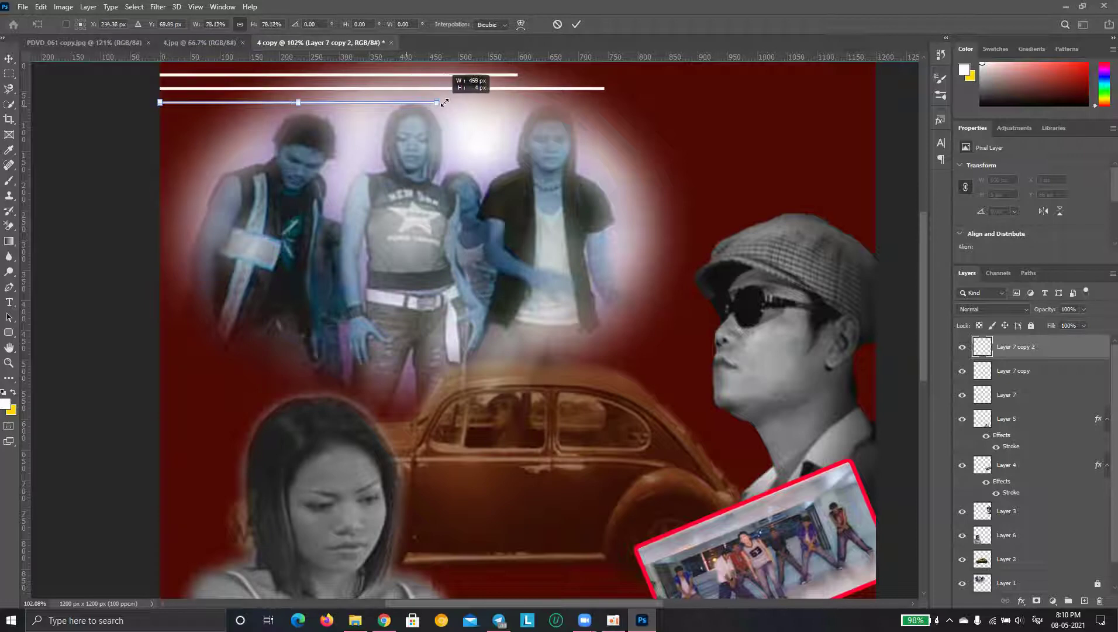
{"action": "left_click_drag", "start_coordinate": [454, 102], "coordinate": [439, 102]}
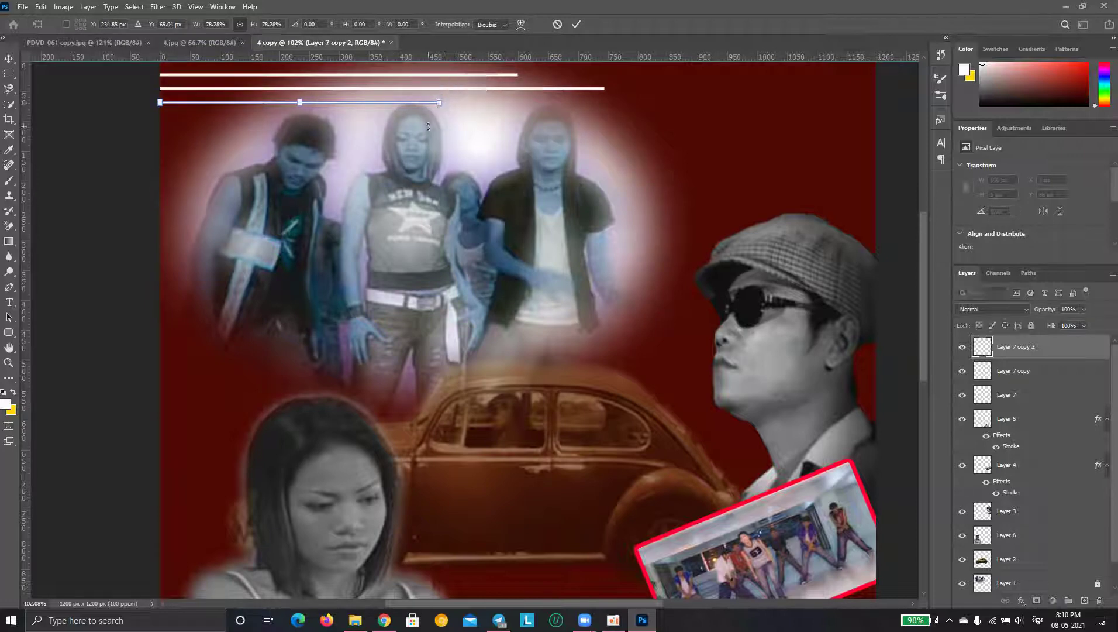
{"action": "key", "text": "Return"}
Undo the shortening so all three white lines are again 745 × 5 px
{"action": "scroll", "coordinate": [385, 120], "scroll_direction": "up", "scroll_amount": 3}
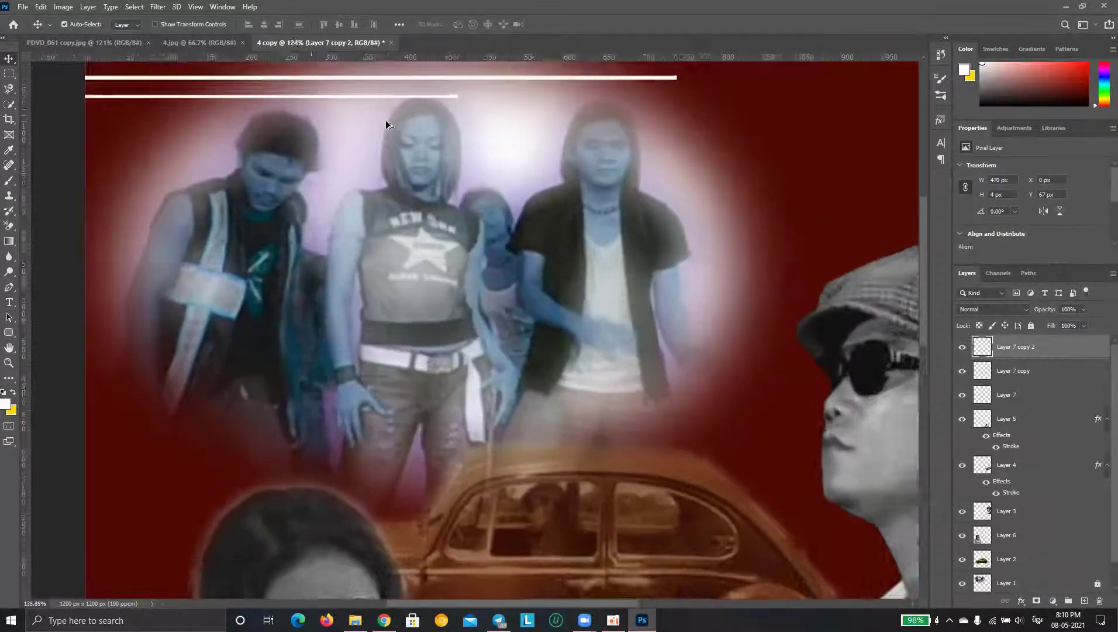
{"action": "scroll", "coordinate": [392, 134], "scroll_direction": "up", "scroll_amount": 2}
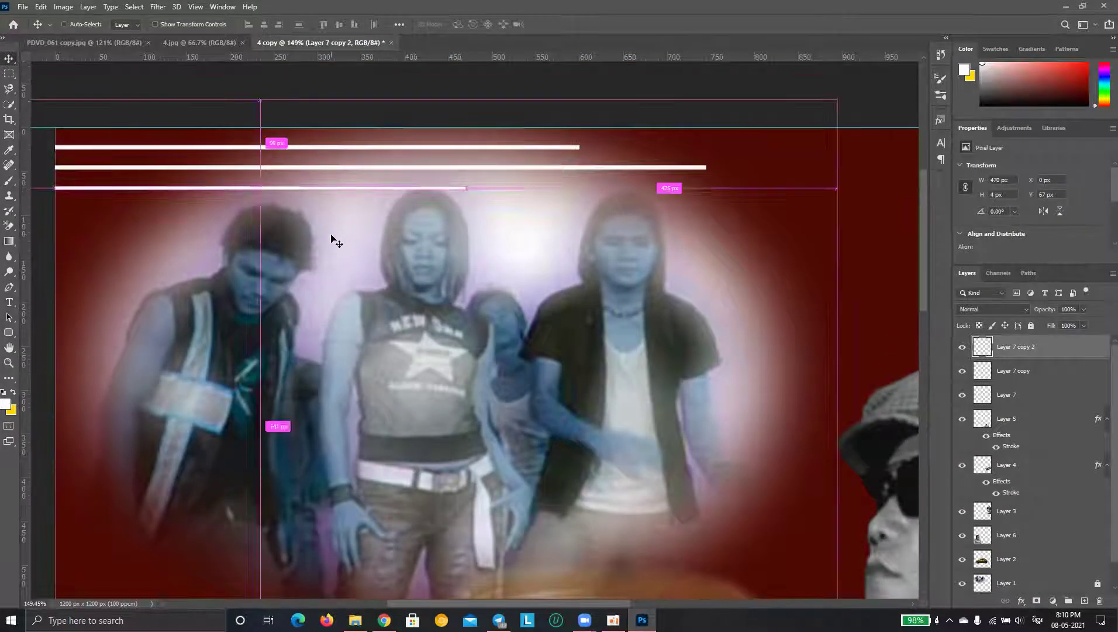
{"action": "key", "text": "ctrl+z"}
{"action": "left_click", "coordinate": [409, 298], "text": "ctrl"}
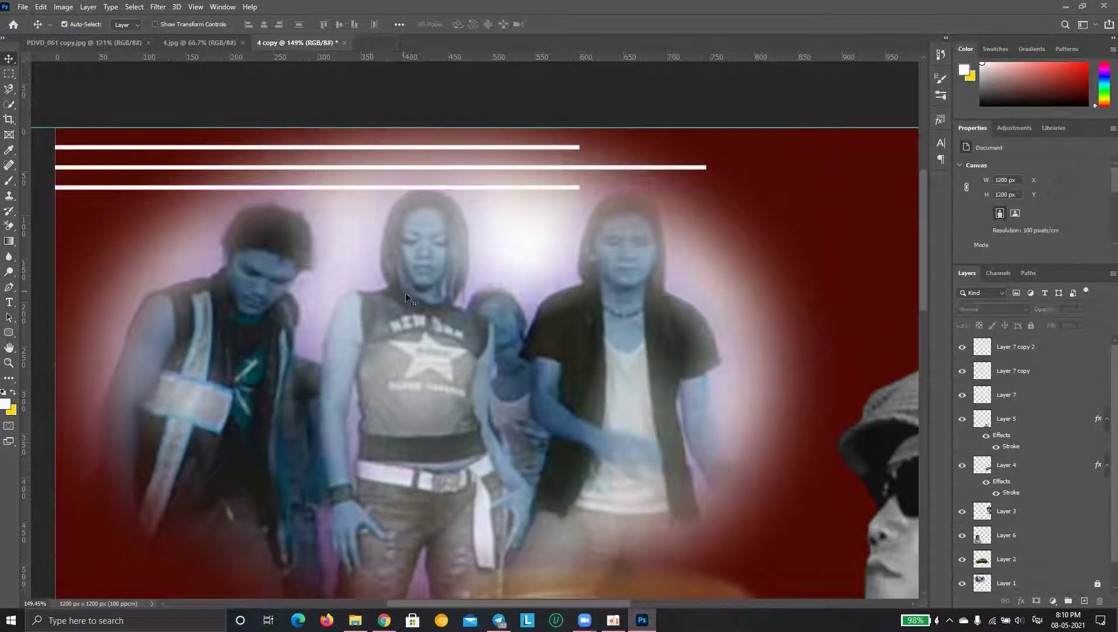
{"action": "left_click", "coordinate": [450, 187]}
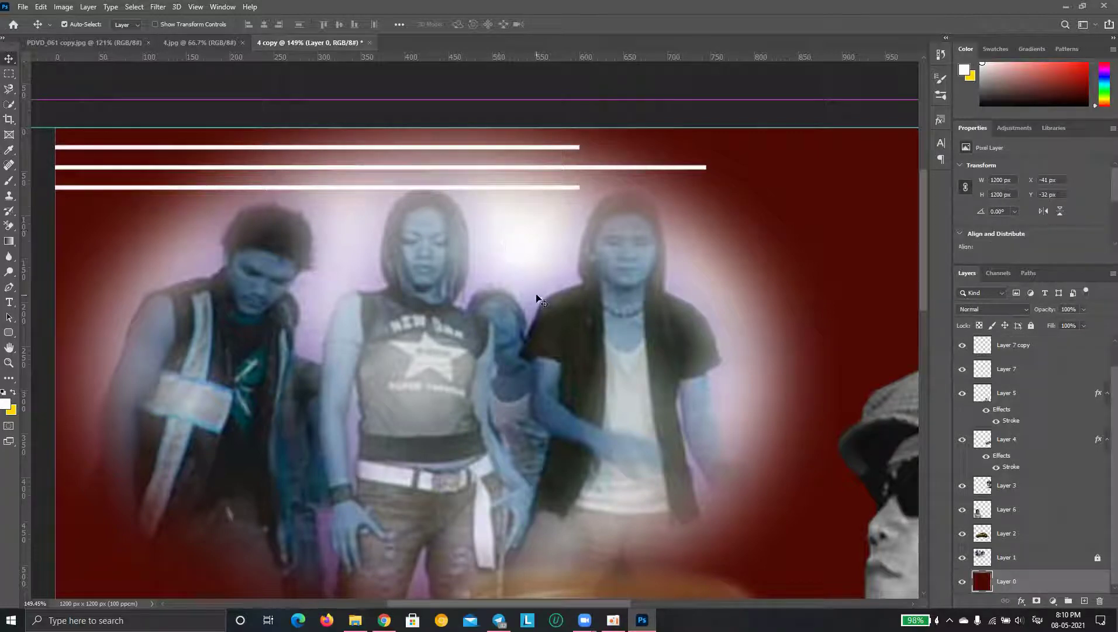
{"action": "key", "text": "ctrl+z"}
{"action": "key", "text": "ctrl+z"}
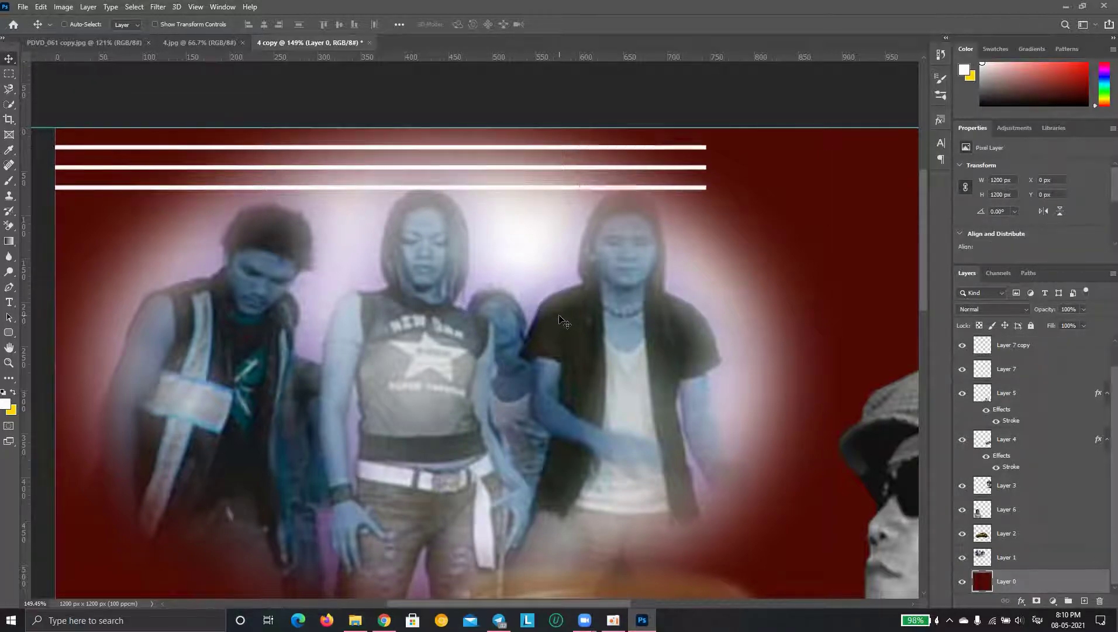
{"action": "key", "text": "ctrl+z"}
{"action": "key", "text": "ctrl+z"}
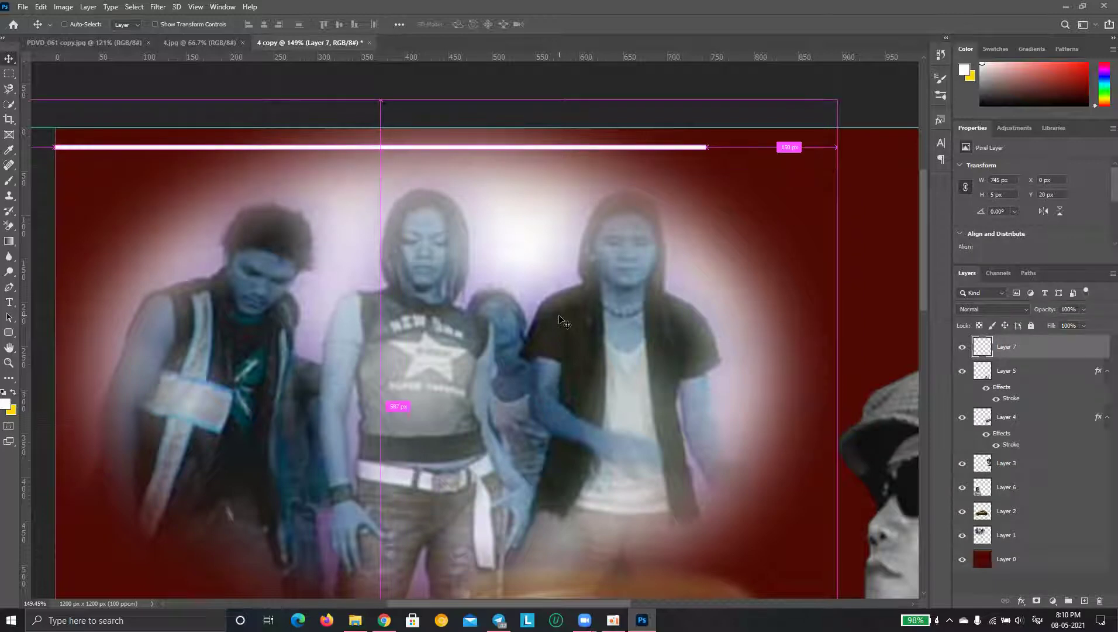
{"action": "key", "text": "ctrl+alt+shift+t"}
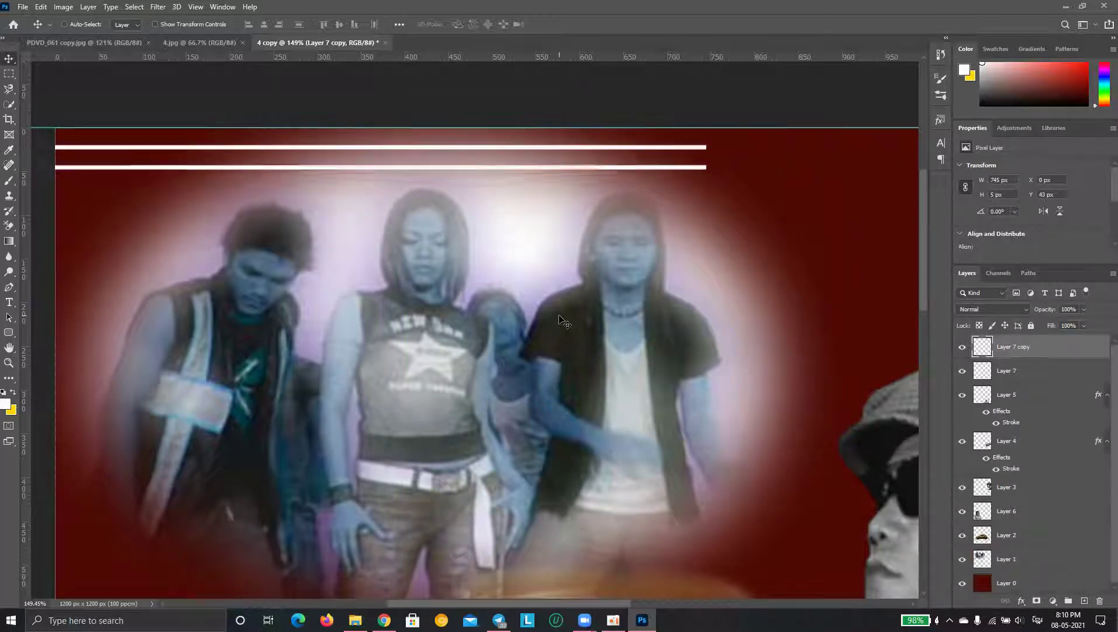
{"action": "key", "text": "ctrl+alt+shift+t"}
{"action": "scroll", "coordinate": [1037, 493], "scroll_direction": "down", "scroll_amount": 1}
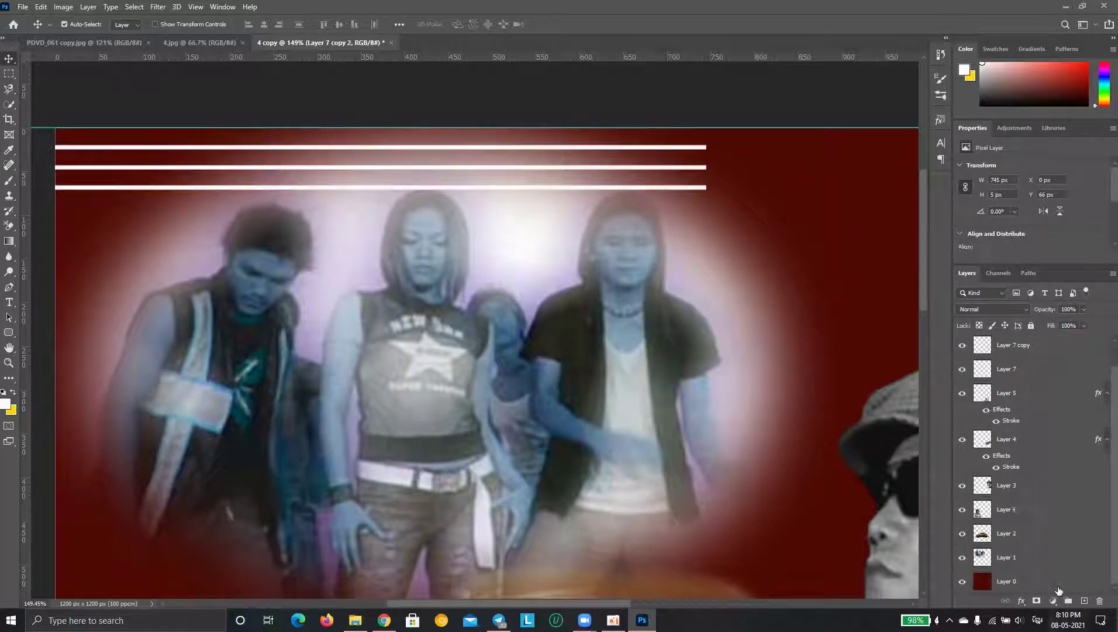
Lock Layer 0, check the spacing between the white lines, and select Layer 1
{"action": "left_click", "coordinate": [1058, 585]}
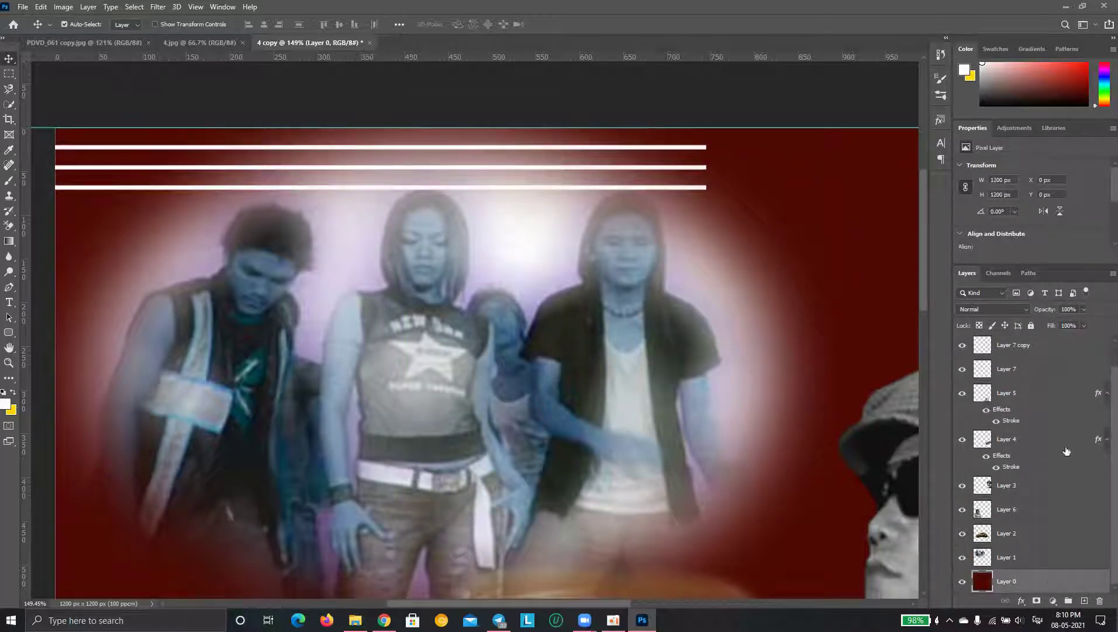
{"action": "left_click", "coordinate": [1031, 325]}
{"action": "left_click", "coordinate": [614, 188]}
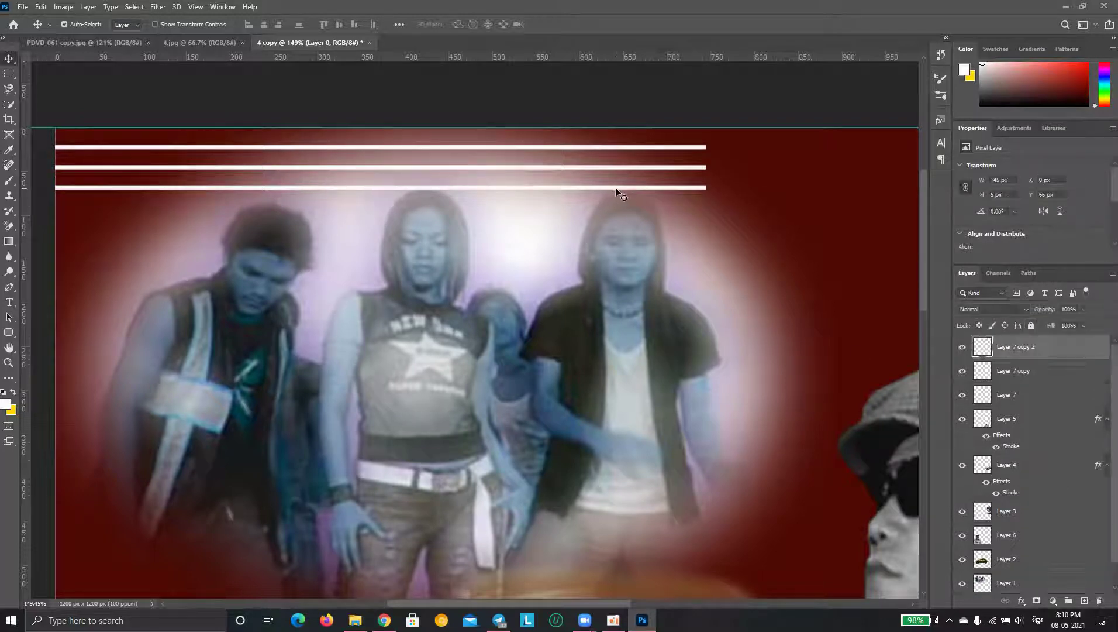
{"action": "left_click", "coordinate": [696, 175]}
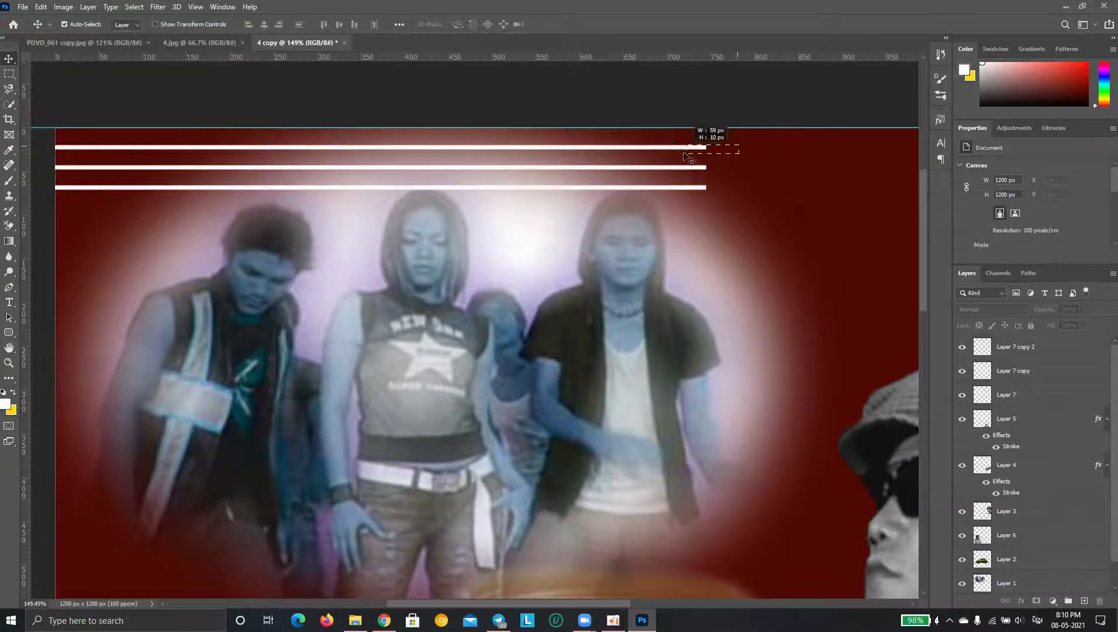
{"action": "left_click", "coordinate": [664, 143]}
{"action": "key", "text": "ctrl"}
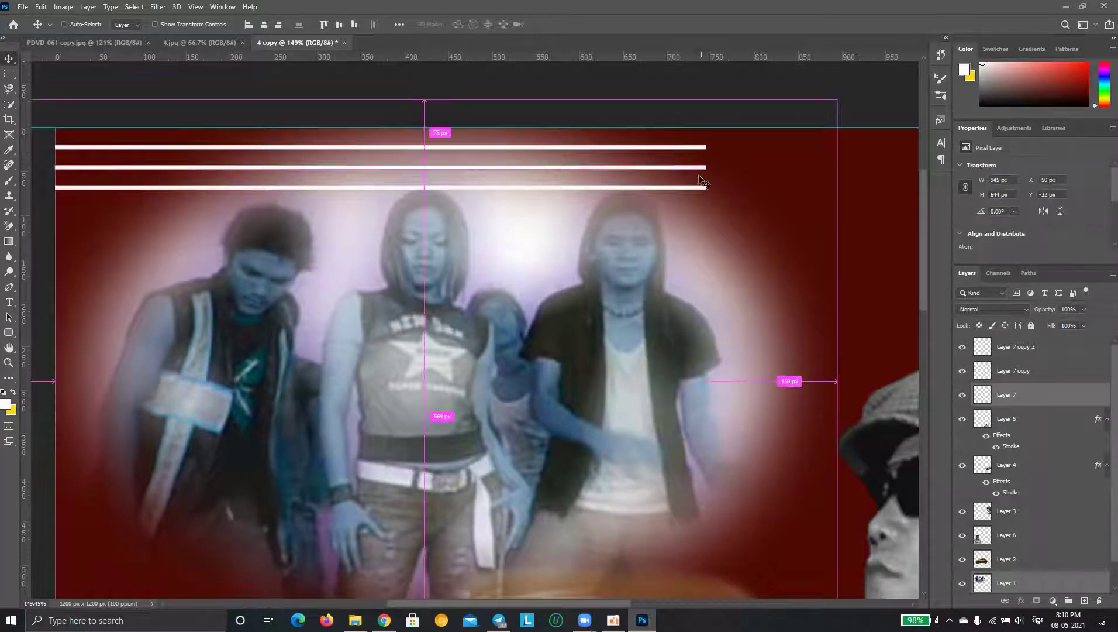
{"action": "left_click", "coordinate": [817, 404]}
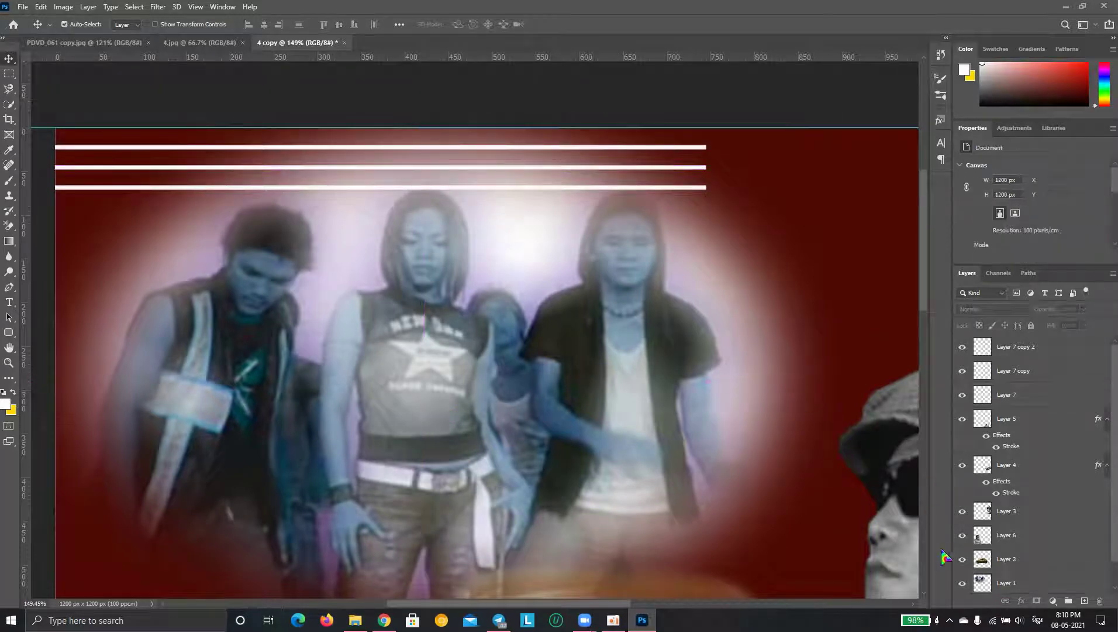
{"action": "left_click", "coordinate": [989, 587]}
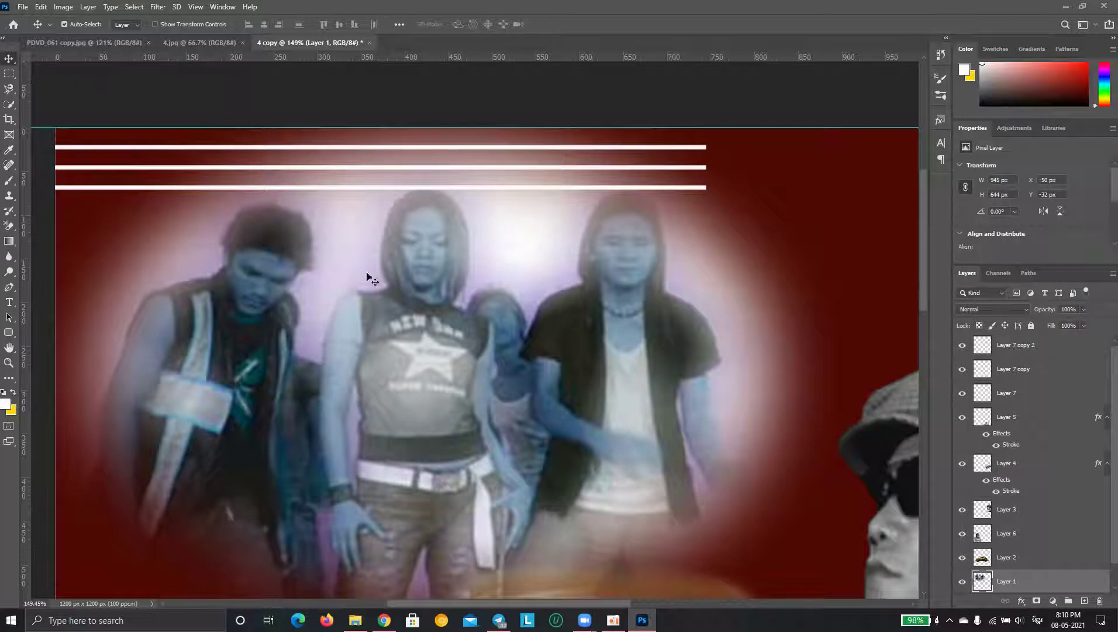
Lock Layer 1 and shorten the top white line from its right end
{"action": "left_click", "coordinate": [1031, 325]}
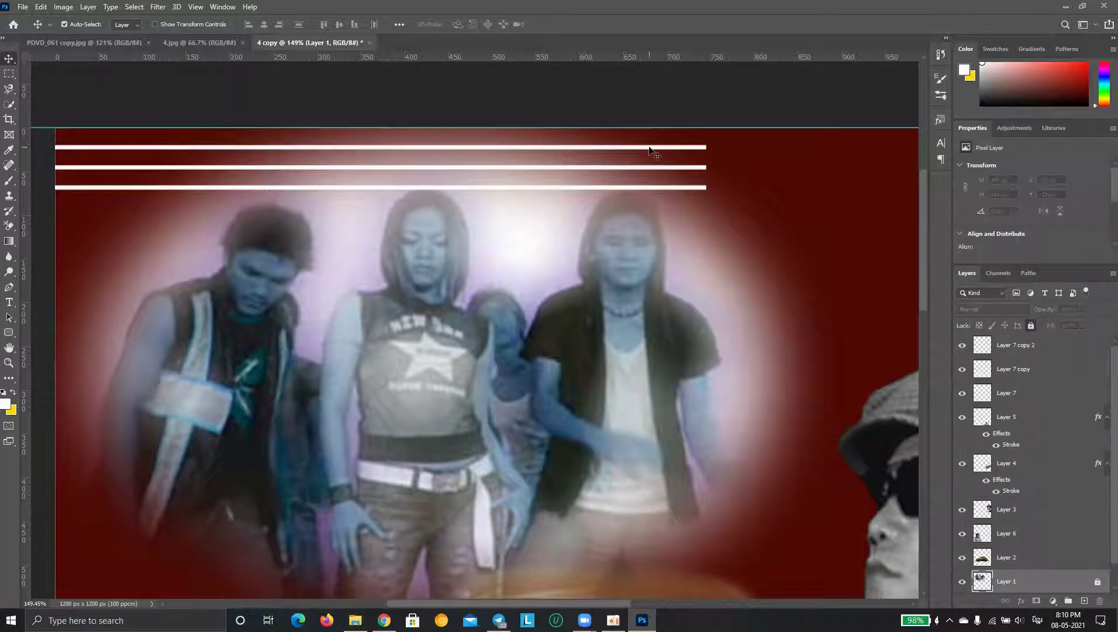
{"action": "left_click_drag", "start_coordinate": [750, 157], "coordinate": [660, 139]}
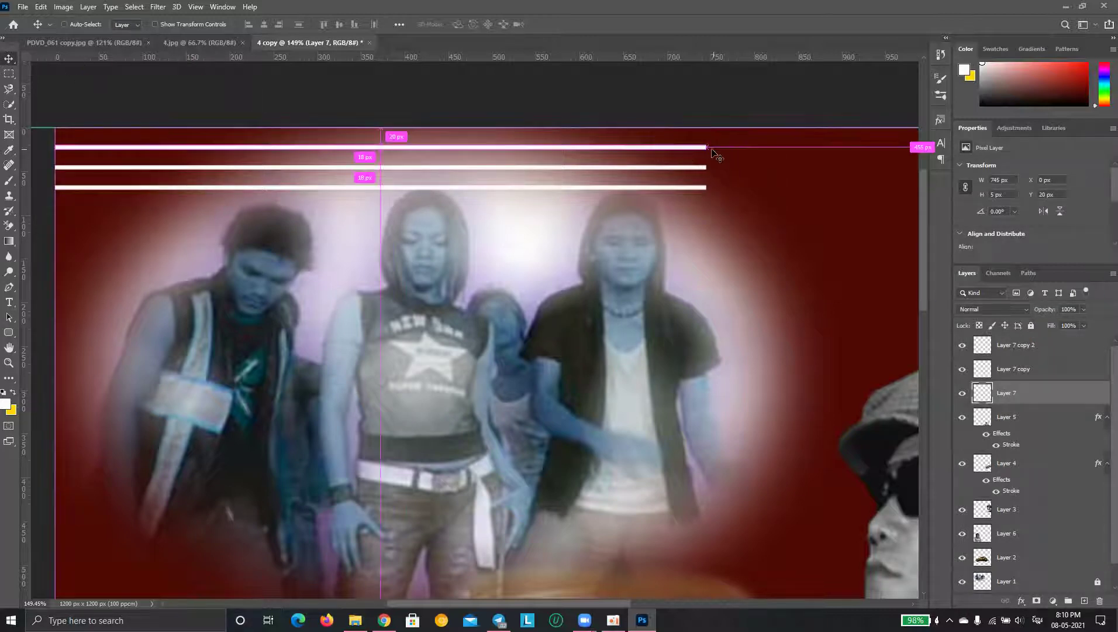
{"action": "key", "text": "ctrl+t"}
{"action": "mouse_move", "coordinate": [706, 148]}
{"action": "left_mouse_down"}
{"action": "mouse_move", "coordinate": [572, 146]}
{"action": "mouse_move", "coordinate": [590, 157]}
{"action": "left_mouse_up"}
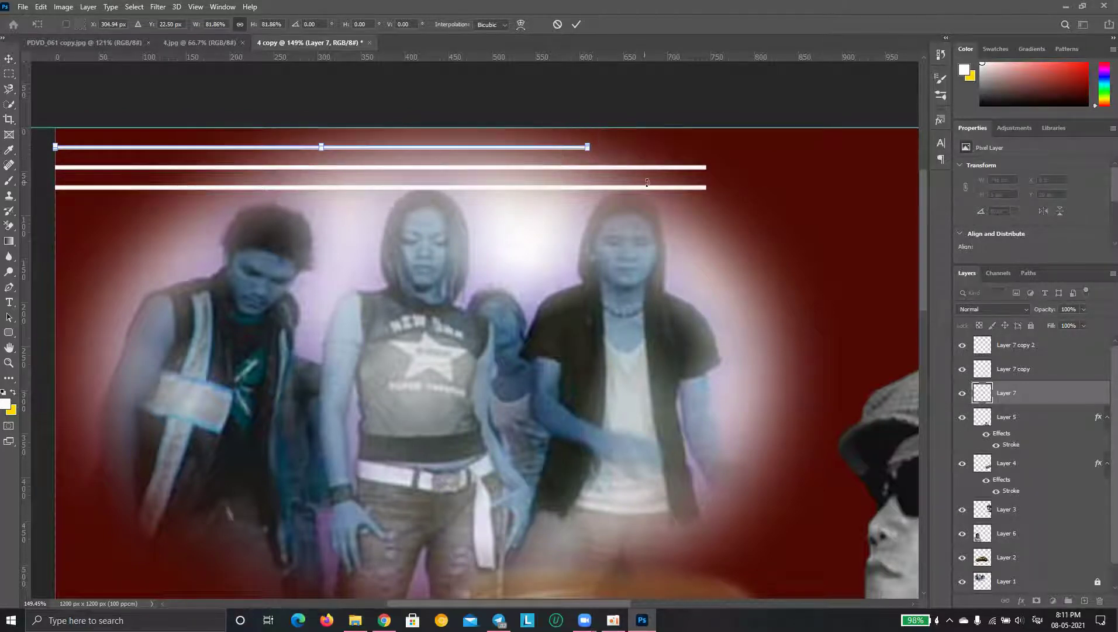
{"action": "key", "text": "Return"}
Shorten the third white line, Layer 7 copy 2, to 541 × 4 px
{"action": "left_click", "coordinate": [672, 188]}
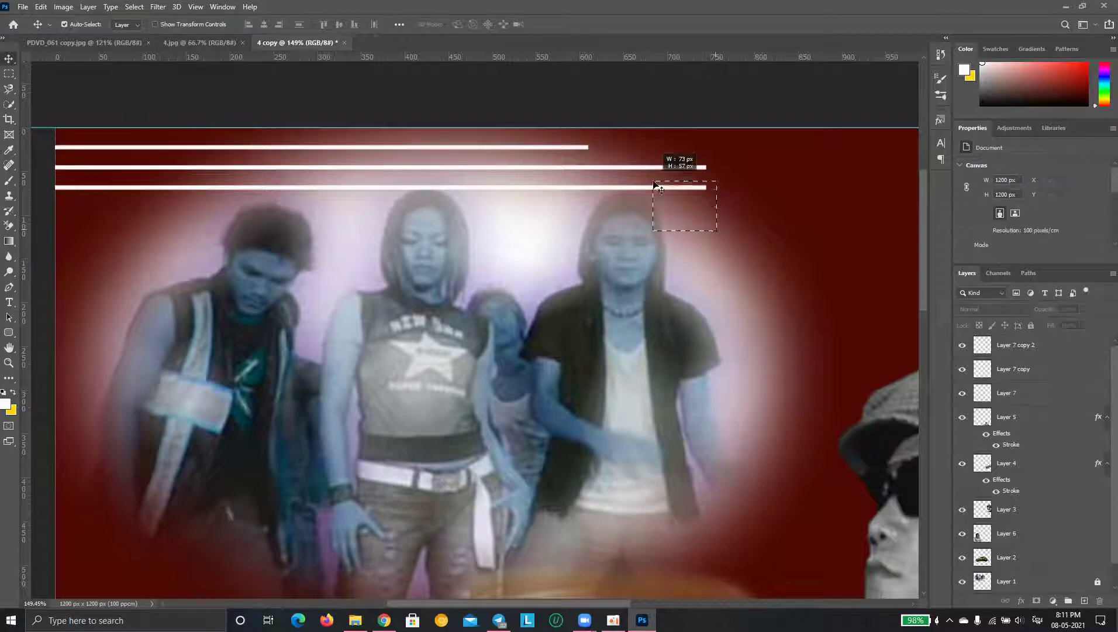
{"action": "key", "text": "ctrl+t"}
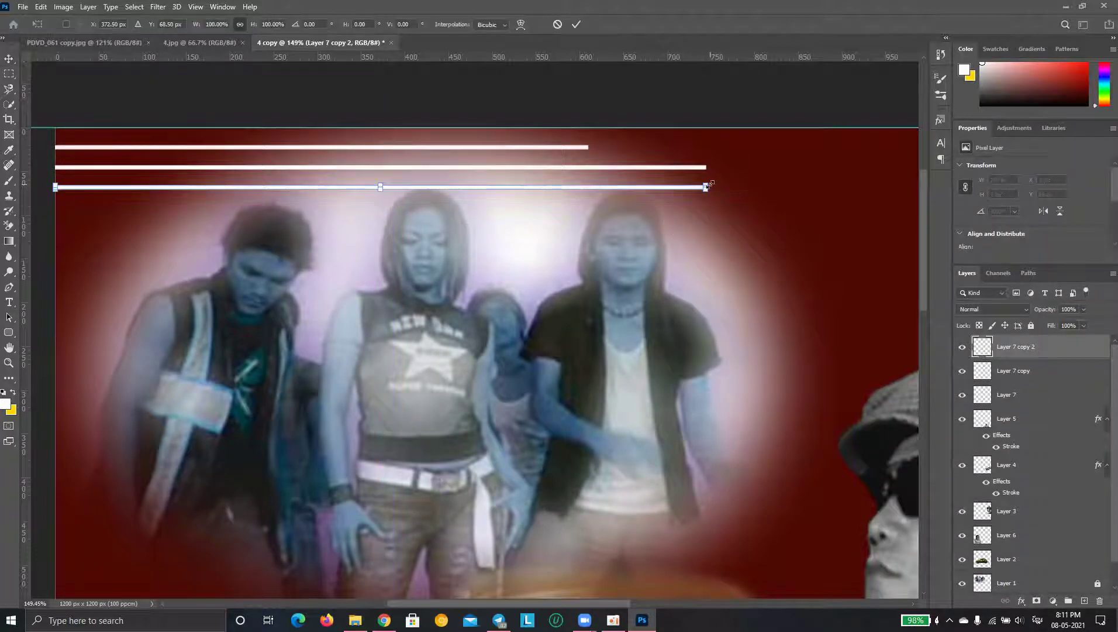
{"action": "left_click_drag", "start_coordinate": [706, 187], "coordinate": [409, 210]}
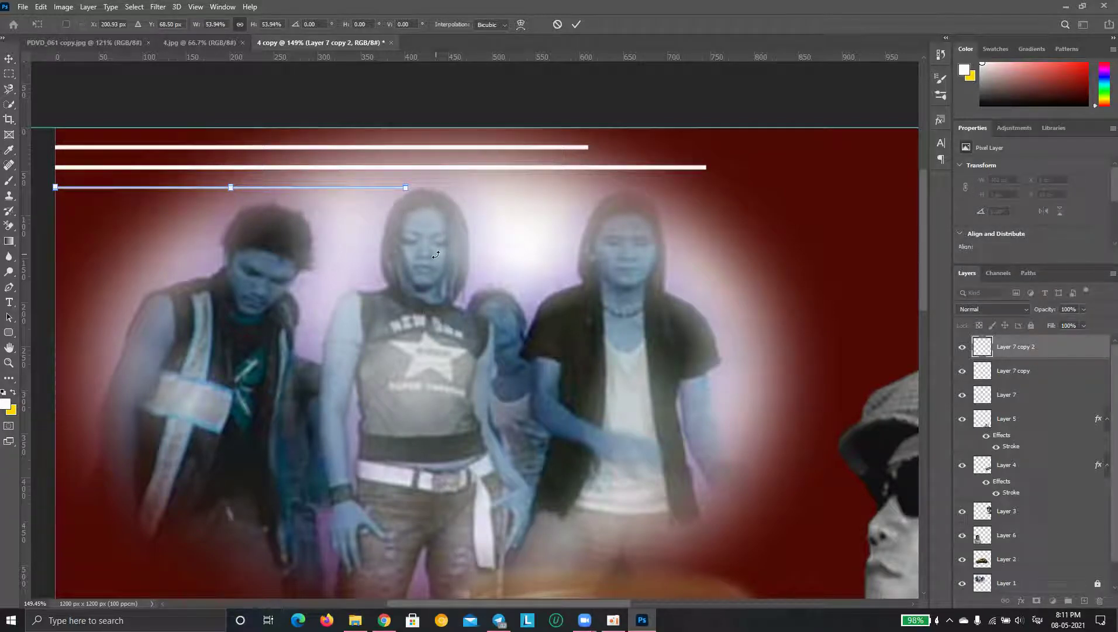
{"action": "key", "text": "Escape"}
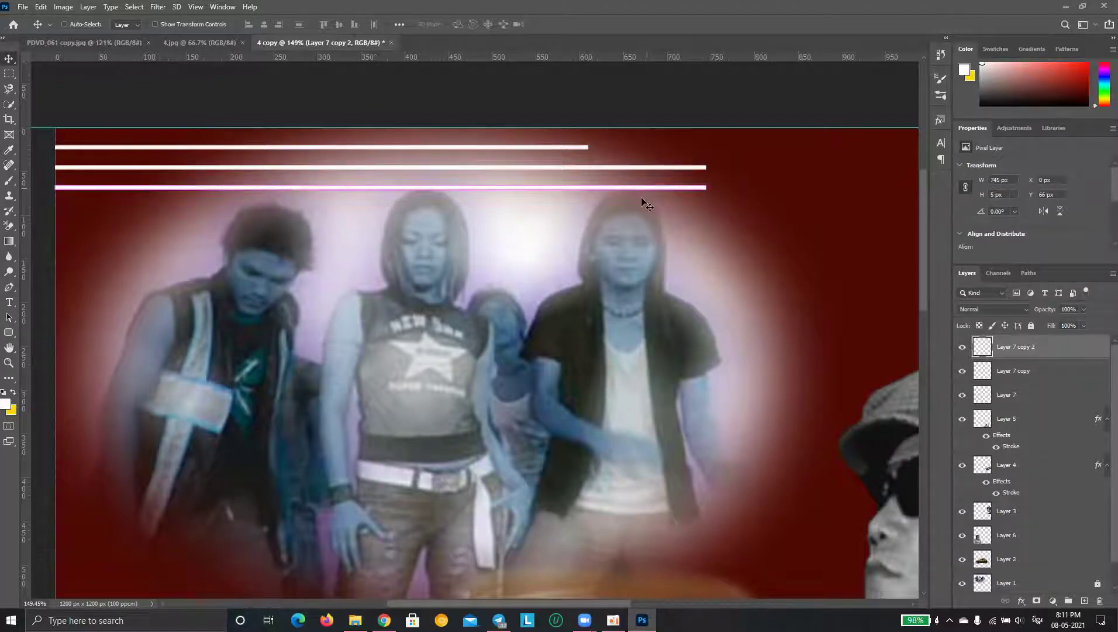
{"action": "key", "text": "ctrl+t"}
{"action": "left_click_drag", "start_coordinate": [705, 187], "coordinate": [458, 220]}
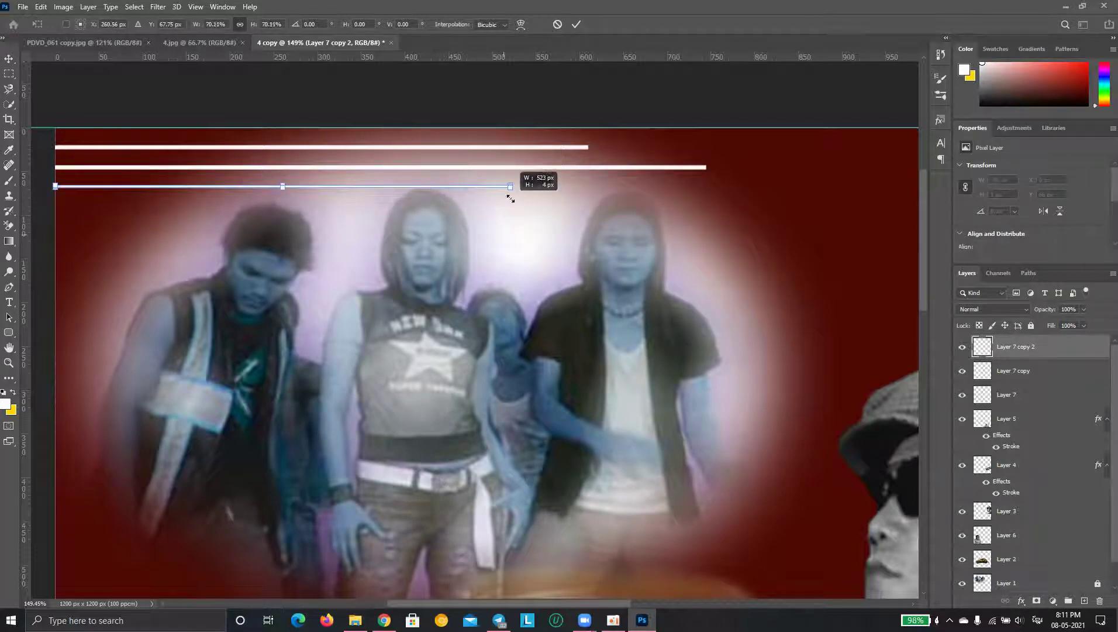
{"action": "mouse_move", "coordinate": [458, 220]}
{"action": "left_mouse_down"}
{"action": "mouse_move", "coordinate": [541, 257]}
{"action": "mouse_move", "coordinate": [526, 258]}
{"action": "left_mouse_up"}
{"action": "key", "text": "Return"}
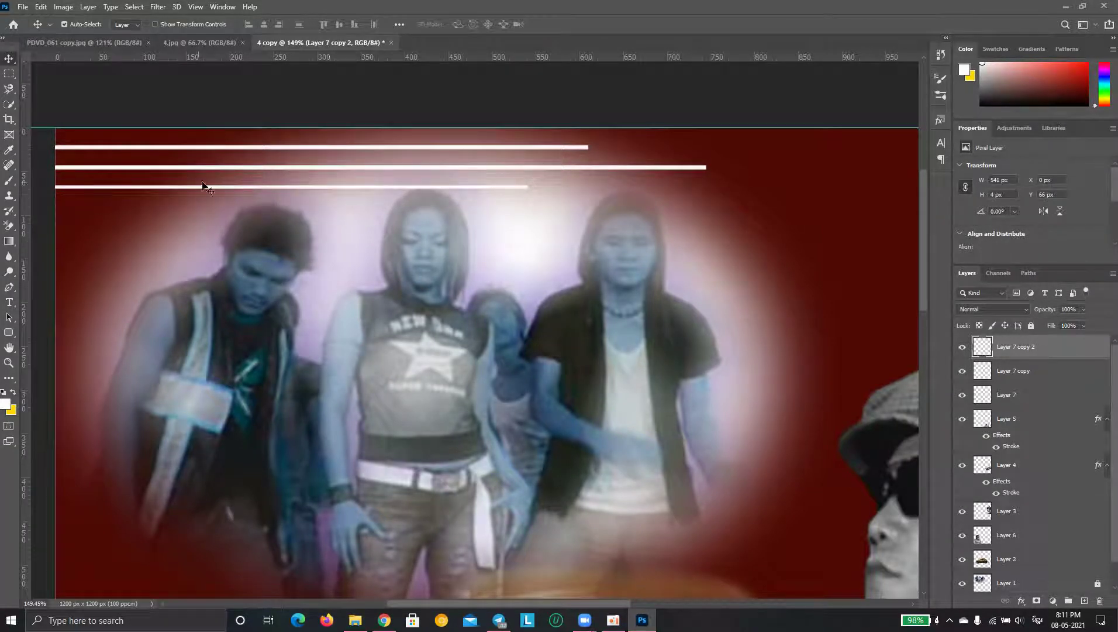
Duplicate the third stripe line, rotate the copy 90° to vertical and move it right
{"action": "left_click_drag", "start_coordinate": [165, 192], "coordinate": [256, 277]}
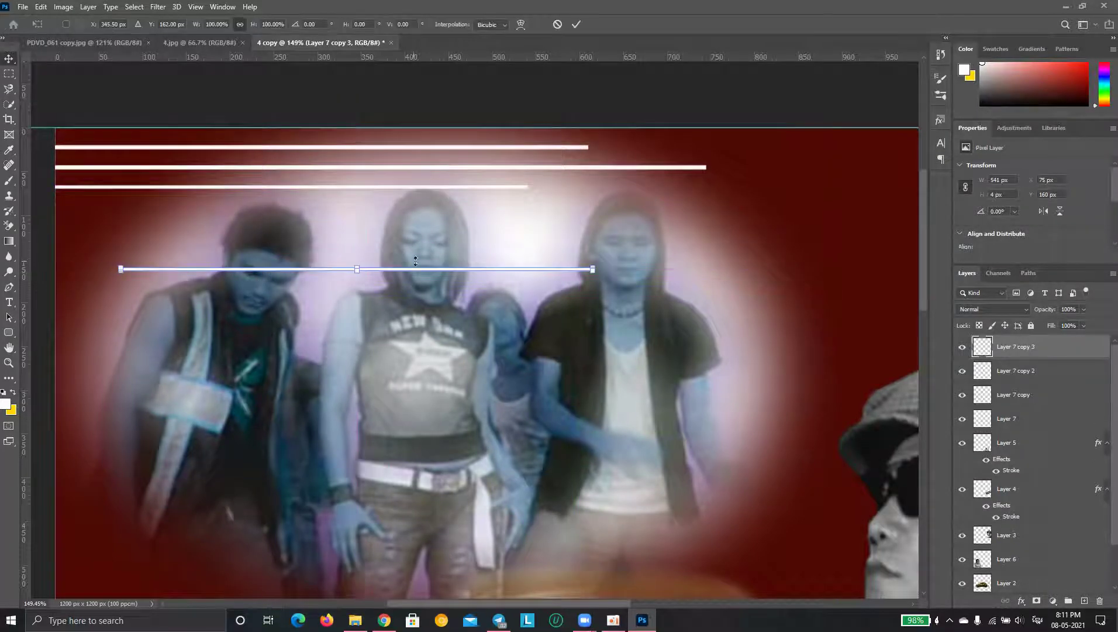
{"action": "key", "text": "ctrl+t"}
{"action": "left_click_drag", "start_coordinate": [613, 246], "coordinate": [372, 440]}
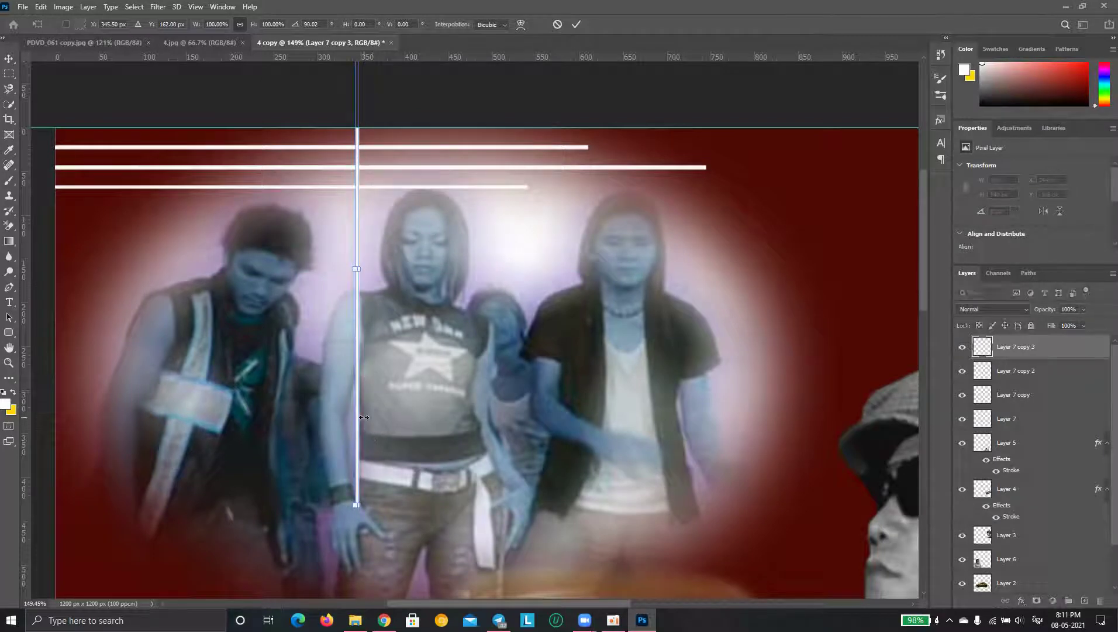
{"action": "key", "text": "Return"}
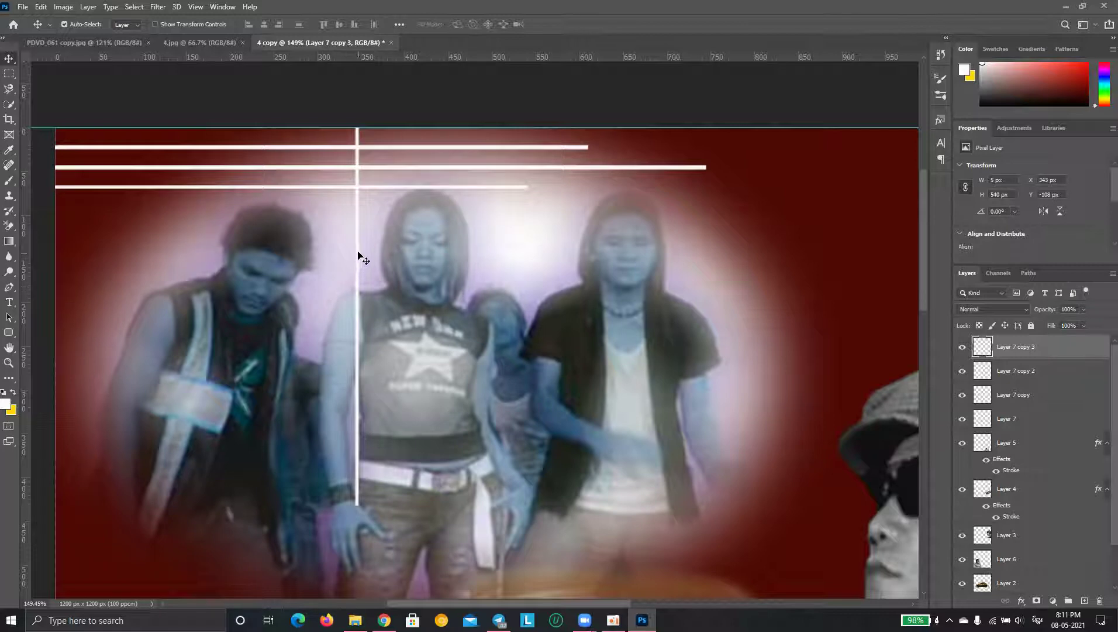
{"action": "left_click_drag", "start_coordinate": [357, 242], "coordinate": [528, 328]}
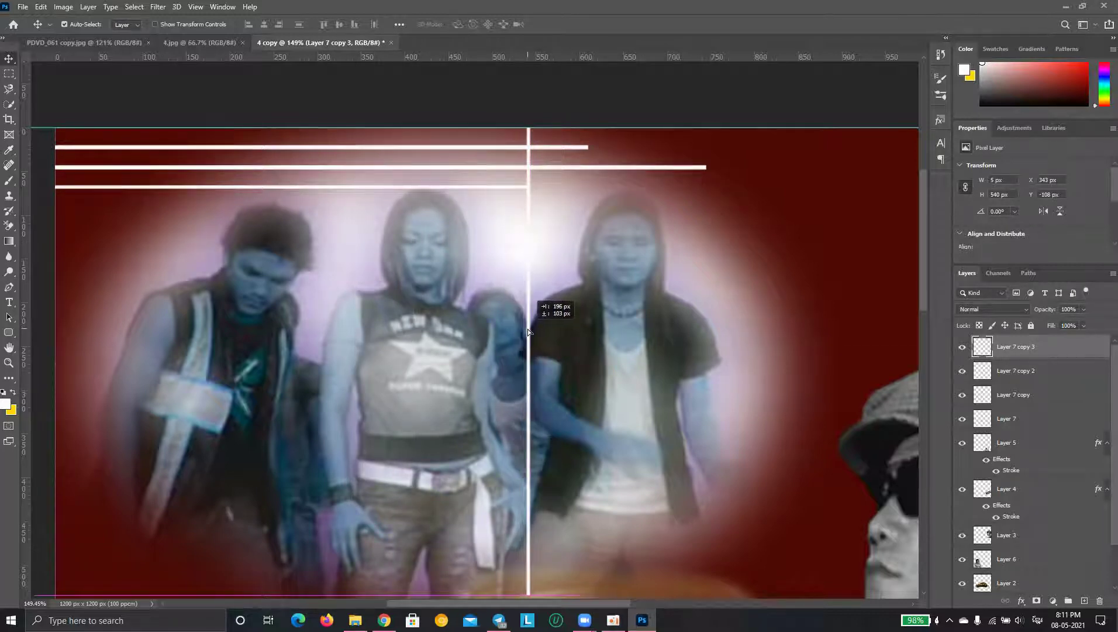
Delete the lower part of the vertical line, trimming it to 5 × 75 px
{"action": "scroll", "coordinate": [59, 103], "scroll_direction": "down", "scroll_amount": 3}
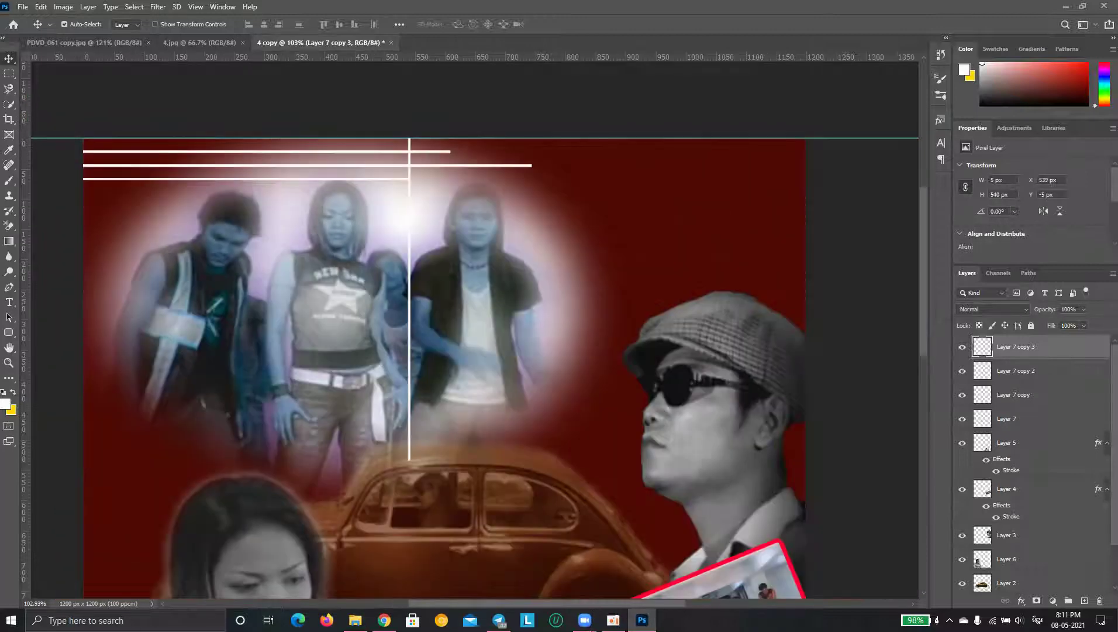
{"action": "left_click", "coordinate": [8, 73]}
{"action": "scroll", "coordinate": [404, 255], "scroll_direction": "up", "scroll_amount": 2}
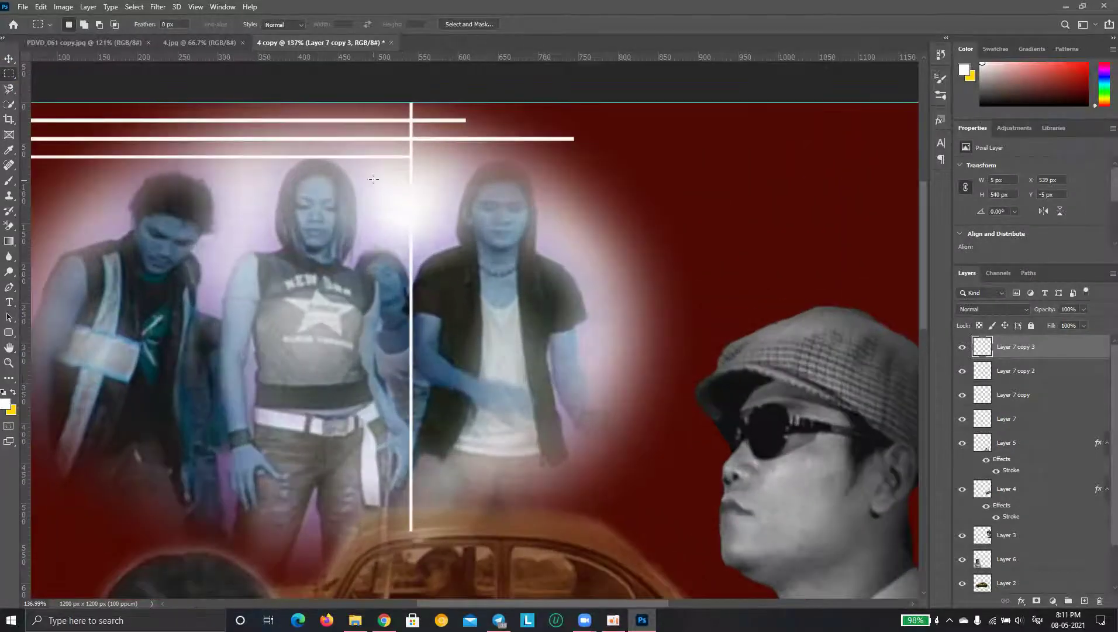
{"action": "left_click_drag", "start_coordinate": [383, 158], "coordinate": [481, 330]}
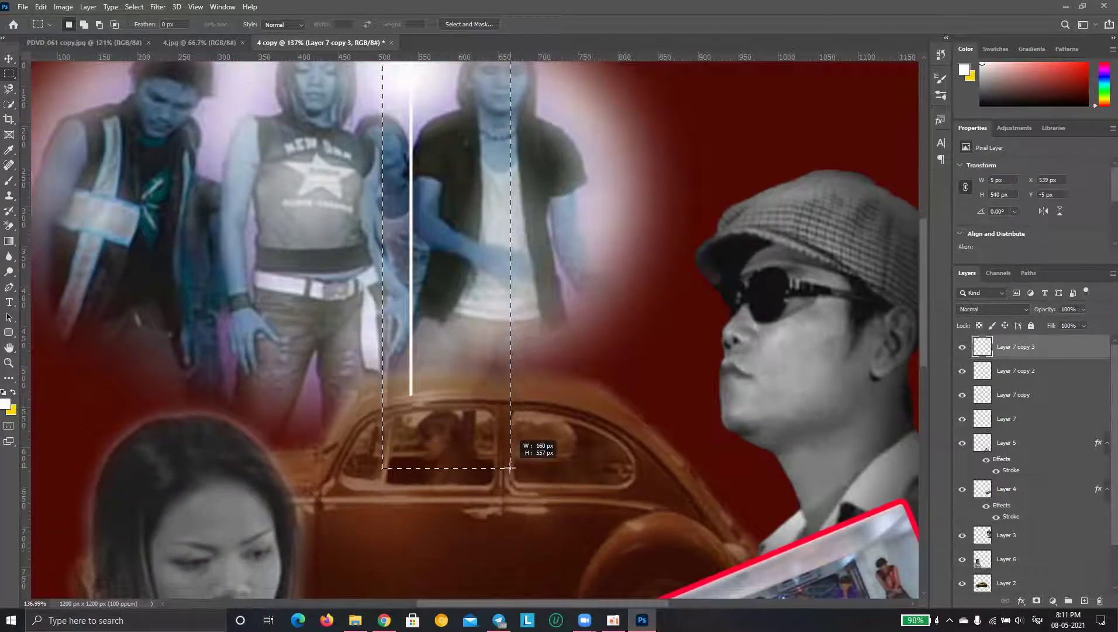
{"action": "left_click_drag", "start_coordinate": [480, 330], "coordinate": [514, 467]}
{"action": "key", "text": "Delete"}
{"action": "key", "text": "ctrl+d"}
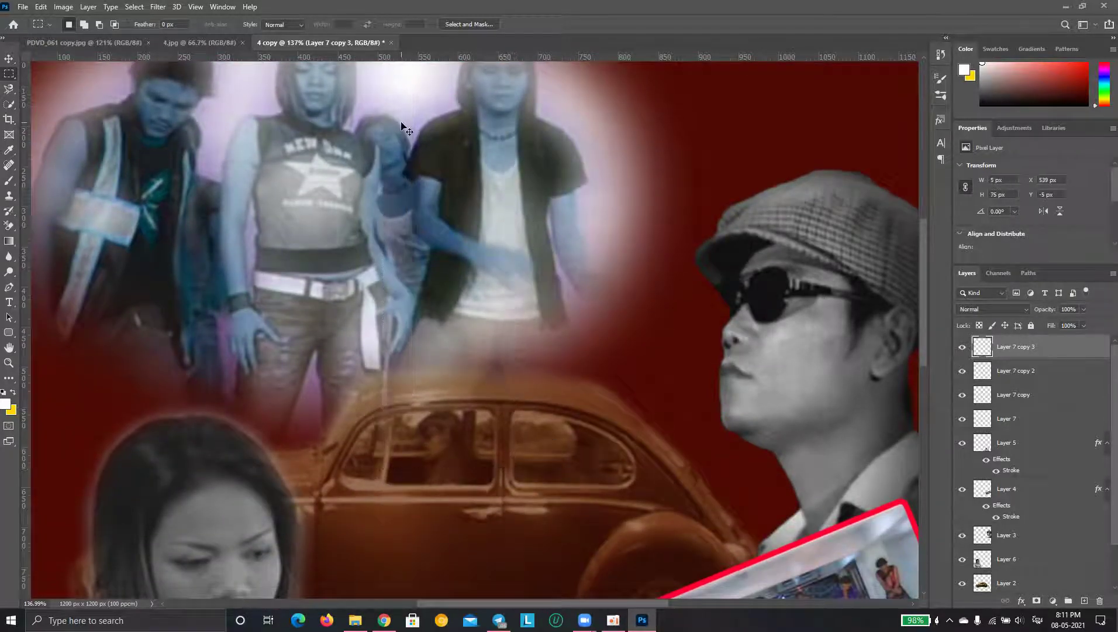
{"action": "scroll", "coordinate": [469, 118], "scroll_direction": "down", "scroll_amount": 2}
{"action": "scroll", "coordinate": [469, 117], "scroll_direction": "down", "scroll_amount": 1}
{"action": "scroll", "coordinate": [381, 194], "scroll_direction": "up", "scroll_amount": 1}
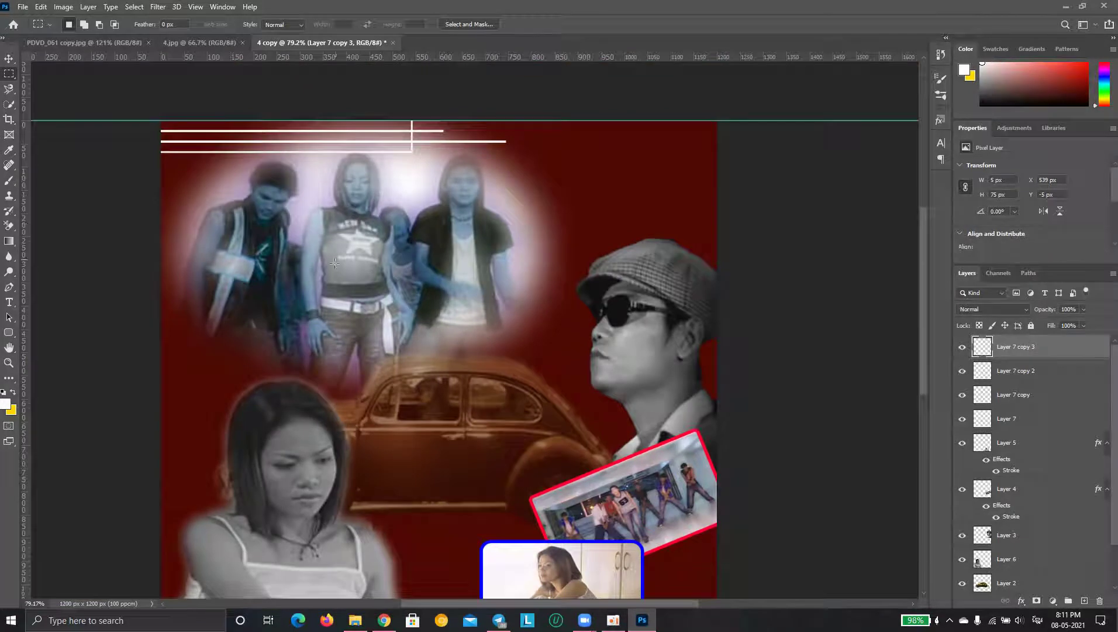
{"action": "left_click", "coordinate": [199, 42]}
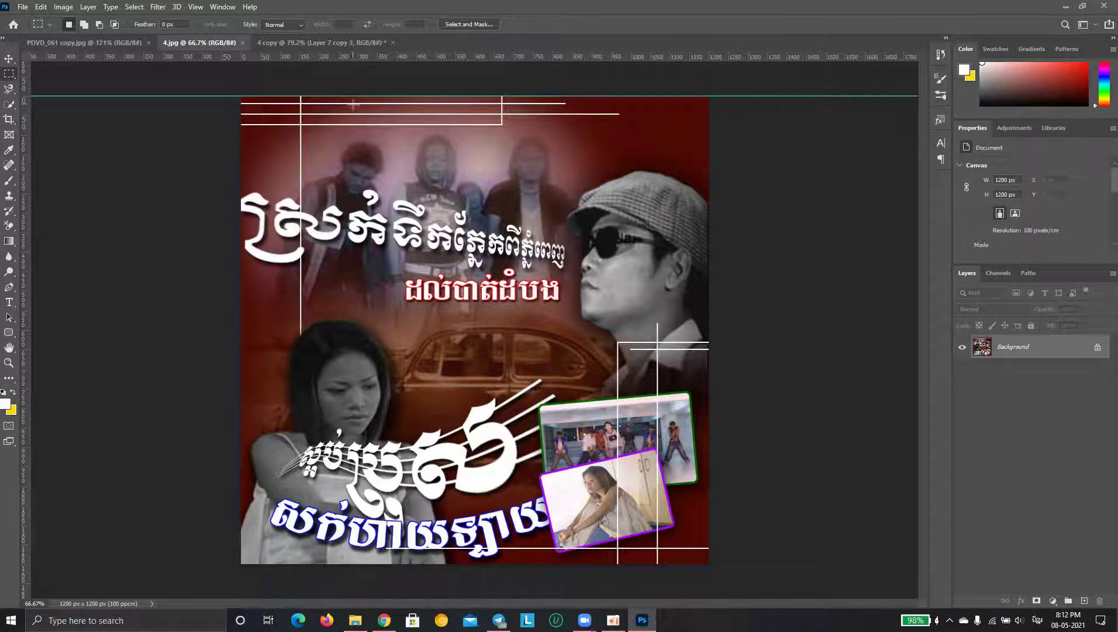
{"action": "left_click", "coordinate": [335, 41]}
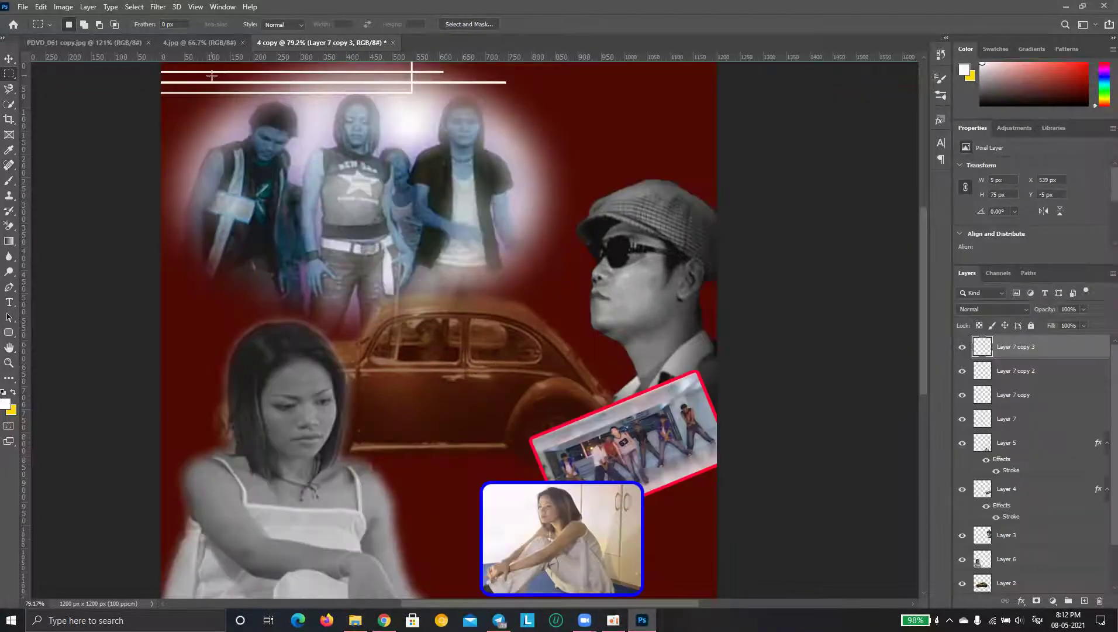
{"action": "scroll", "coordinate": [207, 115], "scroll_direction": "up", "scroll_amount": 1}
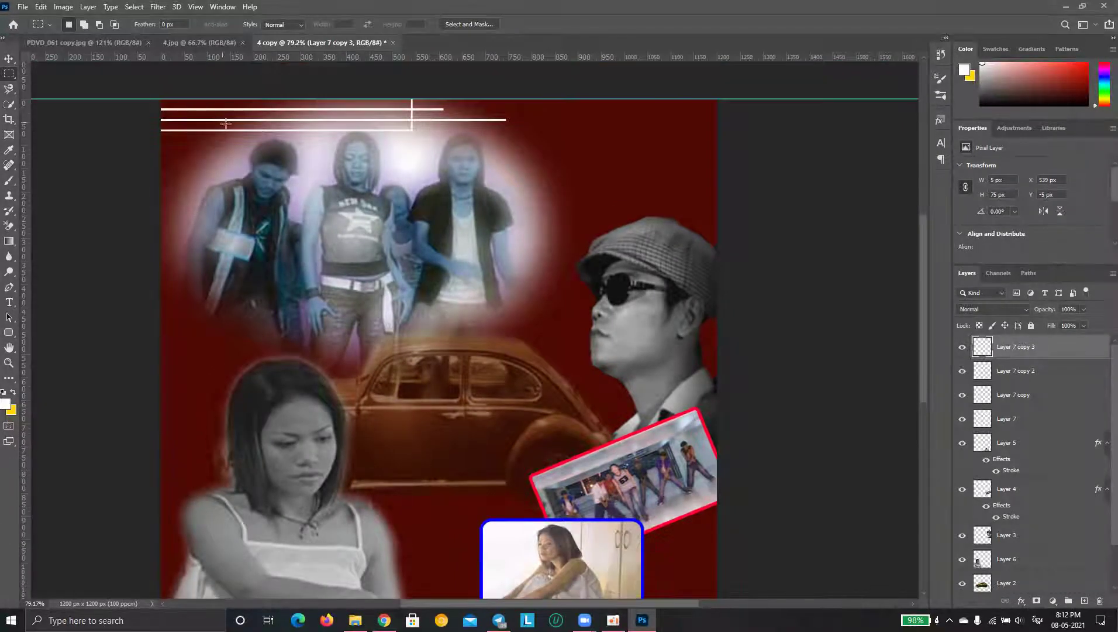
{"action": "scroll", "coordinate": [492, 389], "scroll_direction": "down", "scroll_amount": 3}
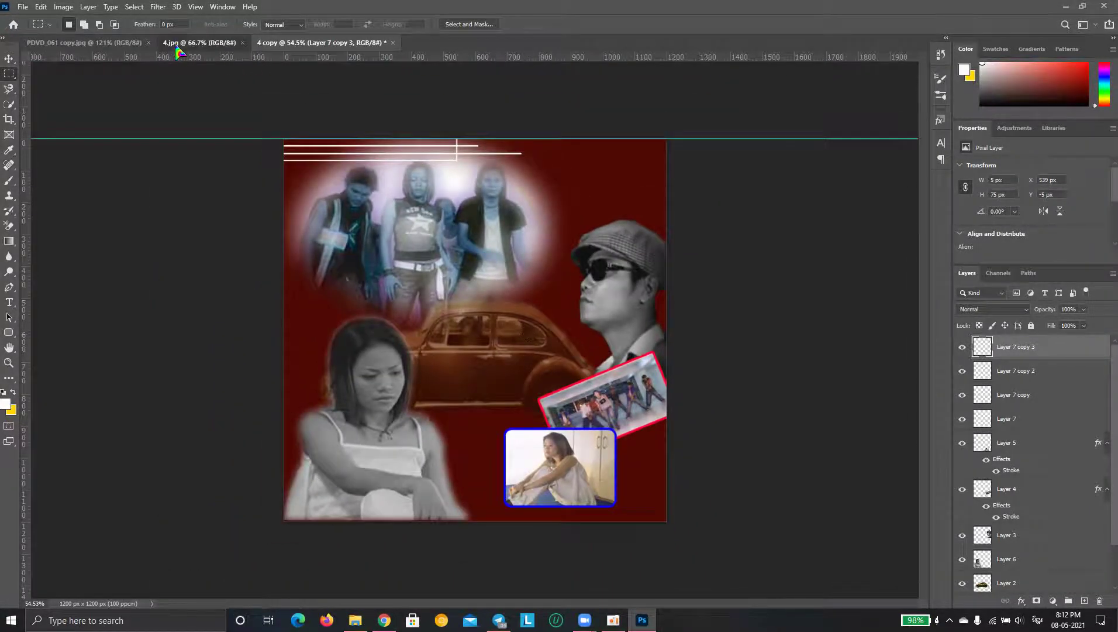
{"action": "left_click", "coordinate": [198, 43]}
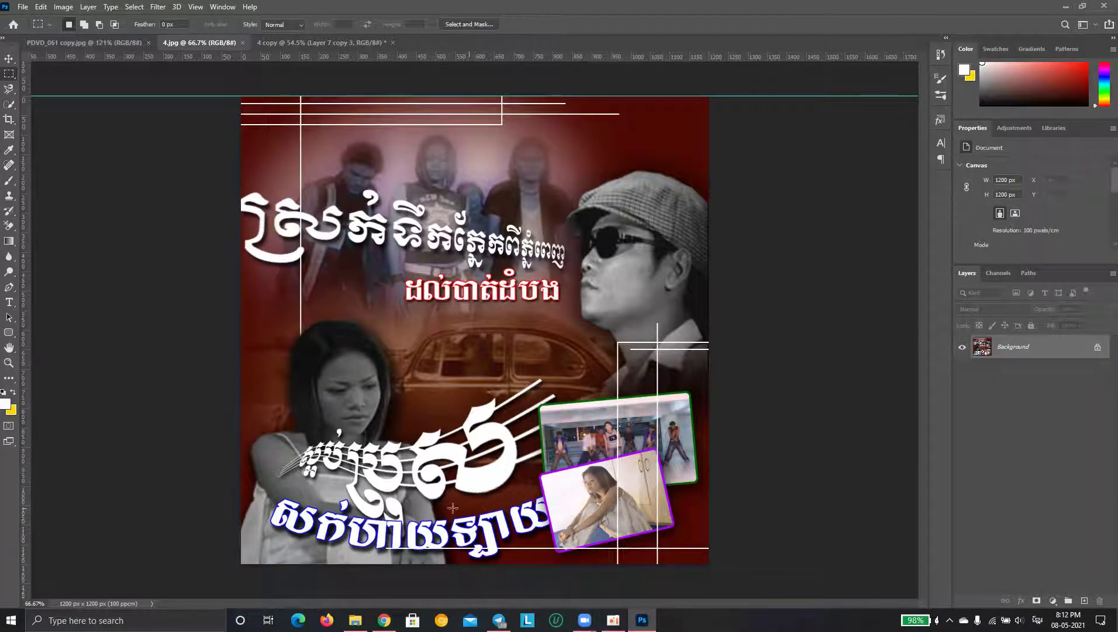
{"action": "left_click", "coordinate": [303, 44]}
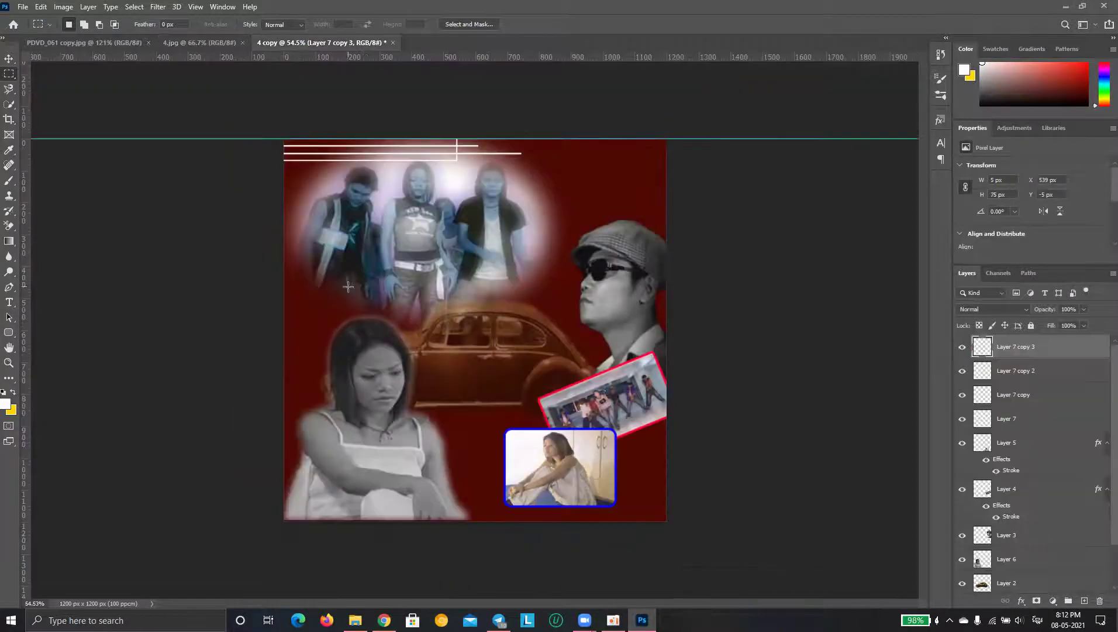
{"action": "key", "text": "t"}
Type the Khmer title ស្រក់ទឹកភ្នែកពីភ្នំពេញ on the collage, checking 4.jpg for wording
{"action": "left_click", "coordinate": [335, 293]}
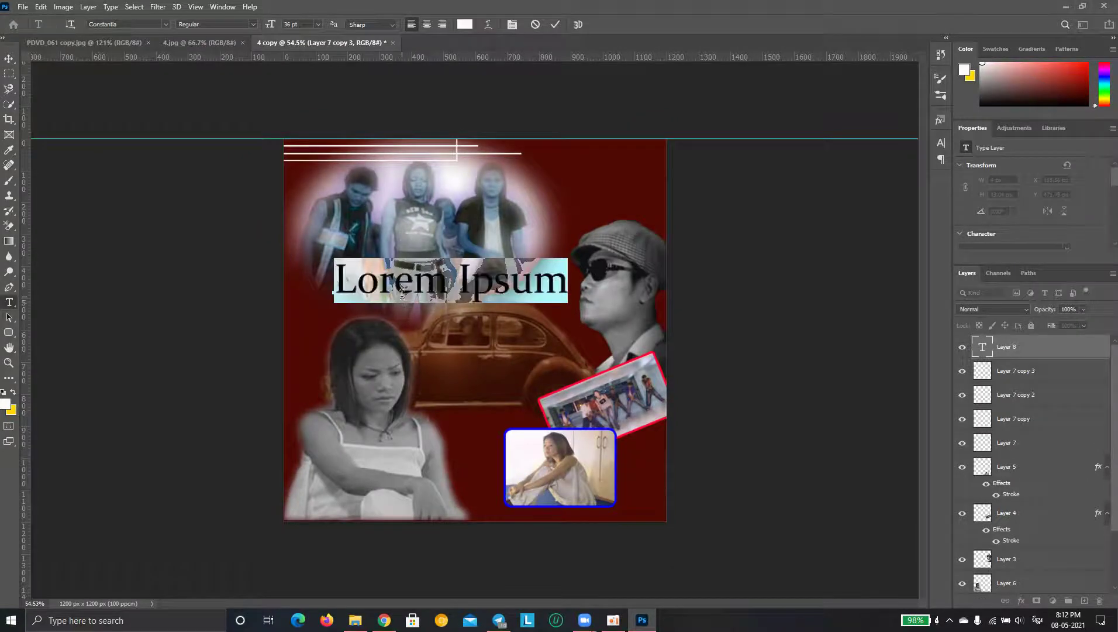
{"action": "type", "text": "សដថ"}
{"action": "key", "text": "BackSpace"}
{"action": "key", "text": "BackSpace"}
{"action": "key", "text": "BackSpace"}
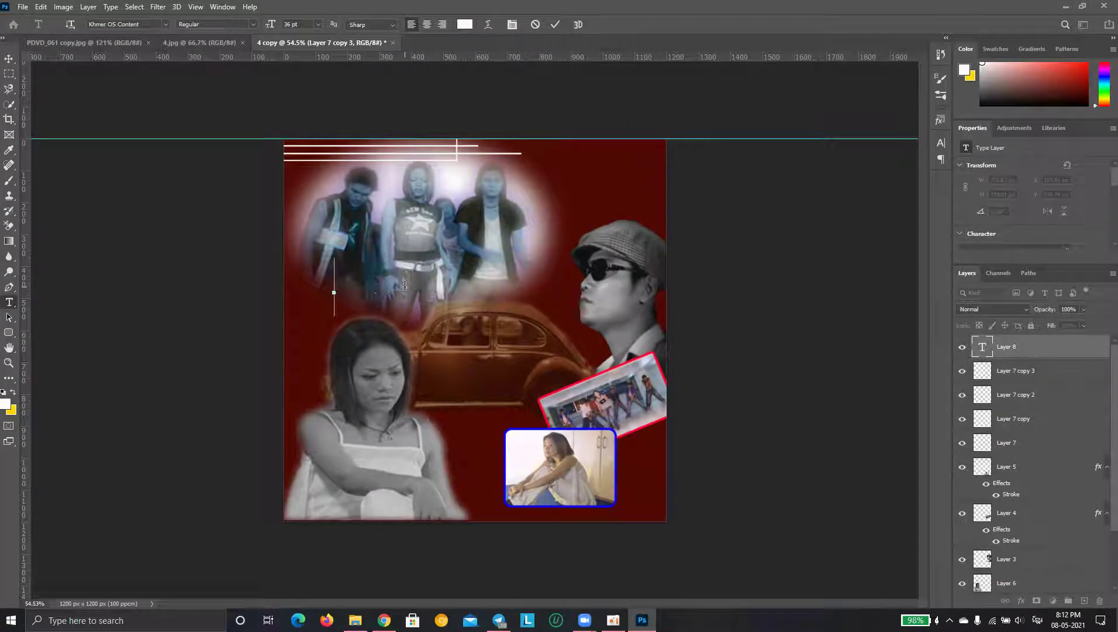
{"action": "type", "text": "ស្រក់"}
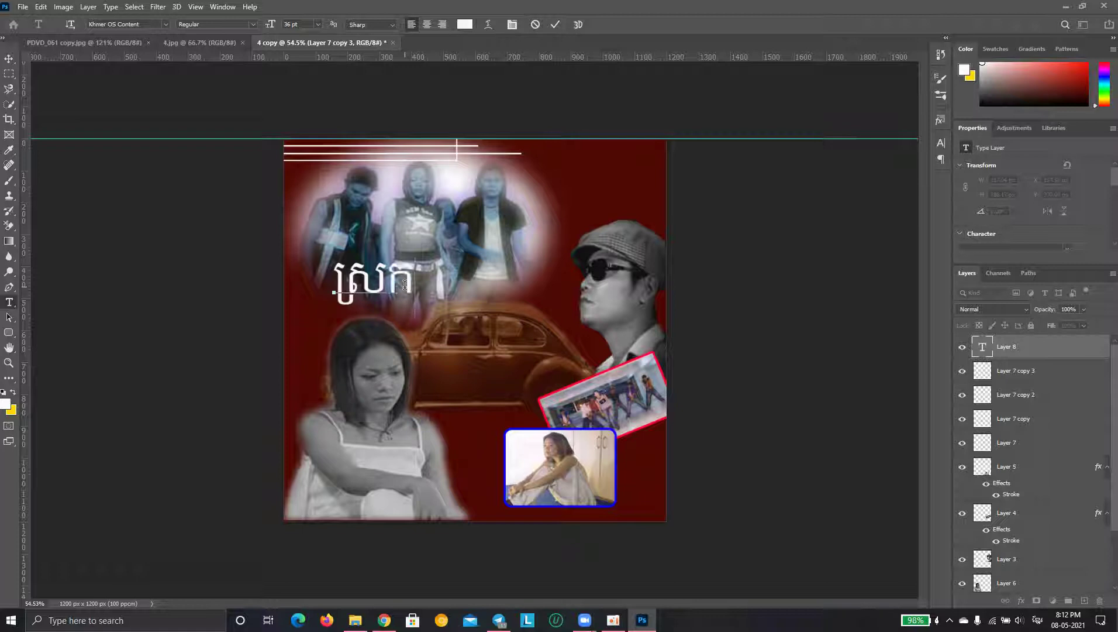
{"action": "type", "text": "ទឹក"}
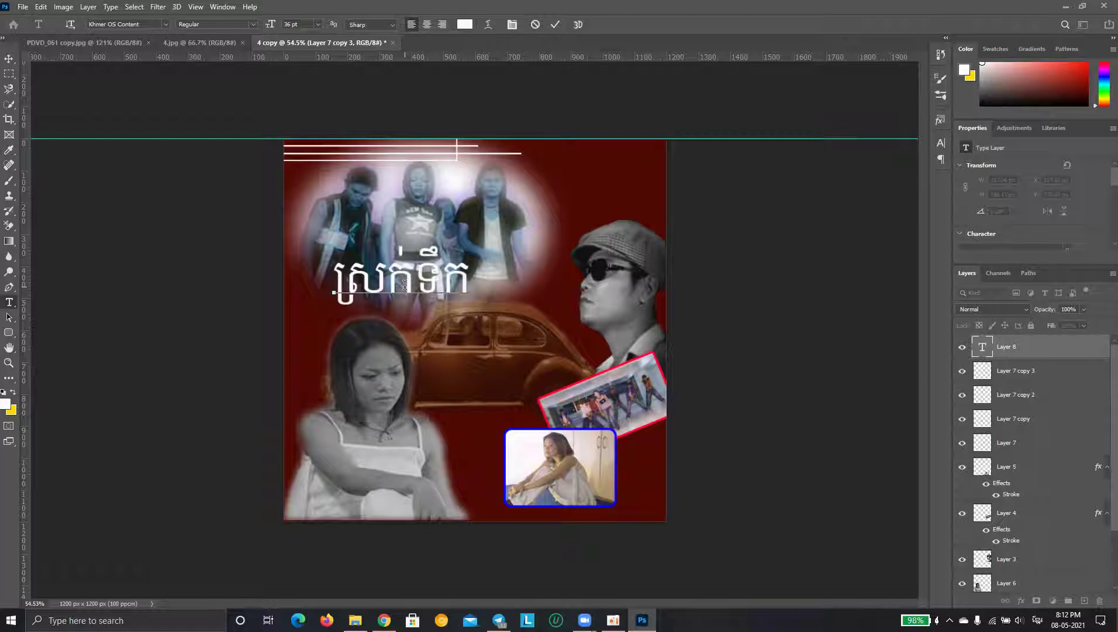
{"action": "type", "text": "ភ"}
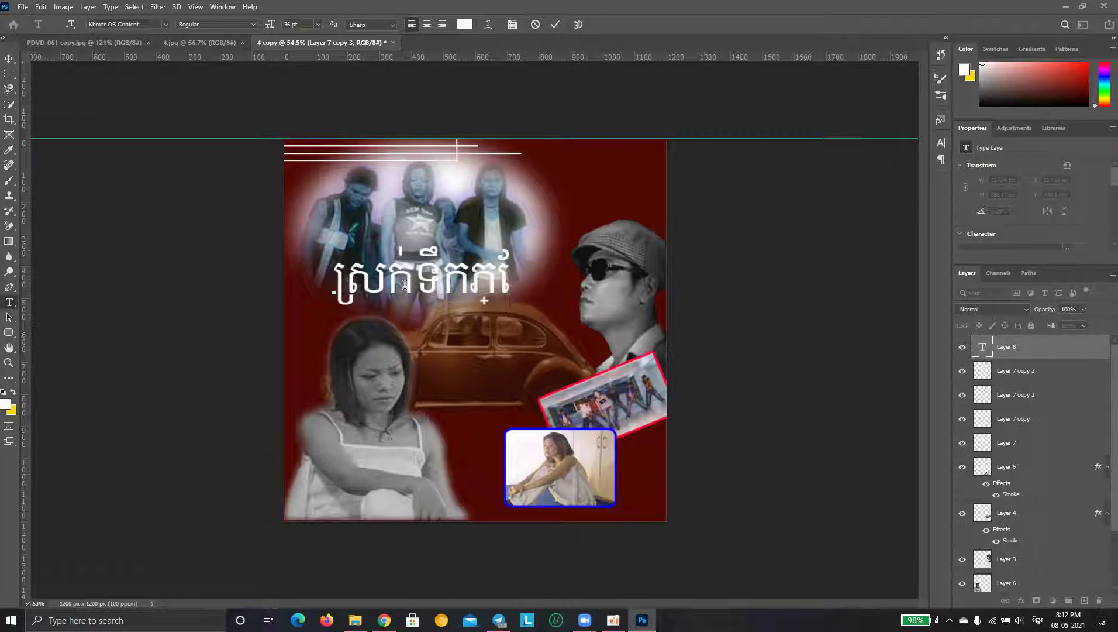
{"action": "type", "text": "្នែក"}
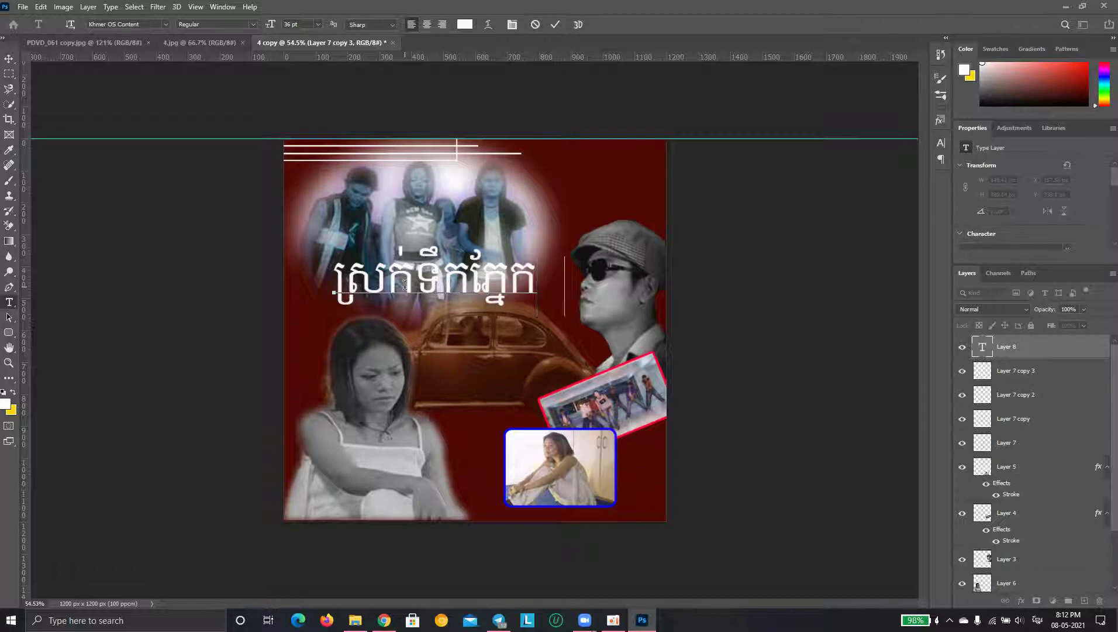
{"action": "type", "text": "ពី"}
{"action": "left_click", "coordinate": [198, 43]}
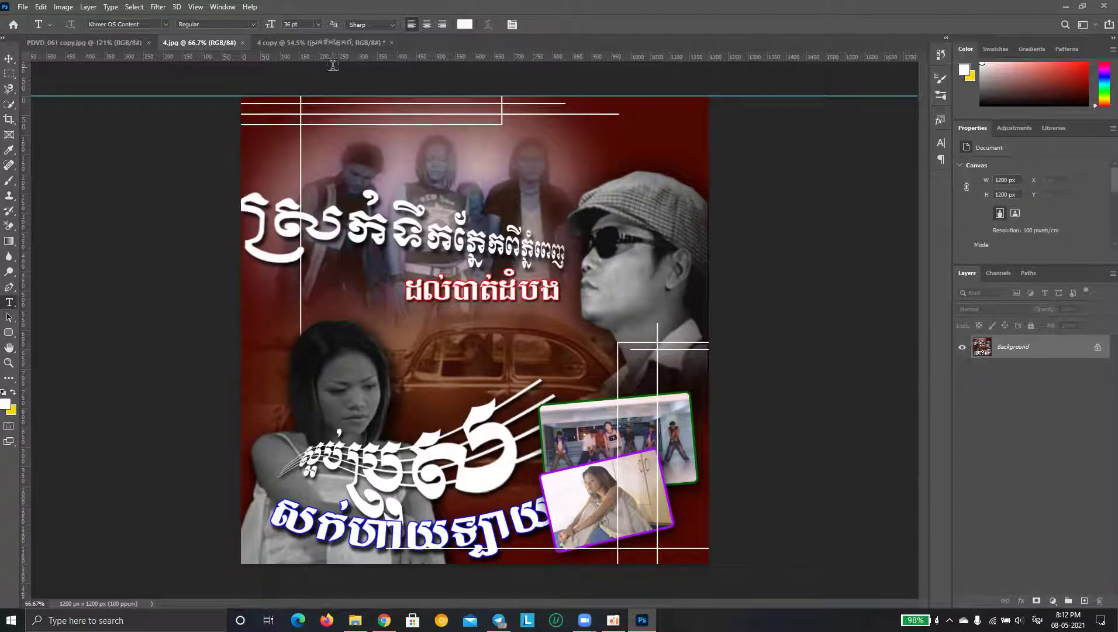
{"action": "left_click", "coordinate": [321, 43]}
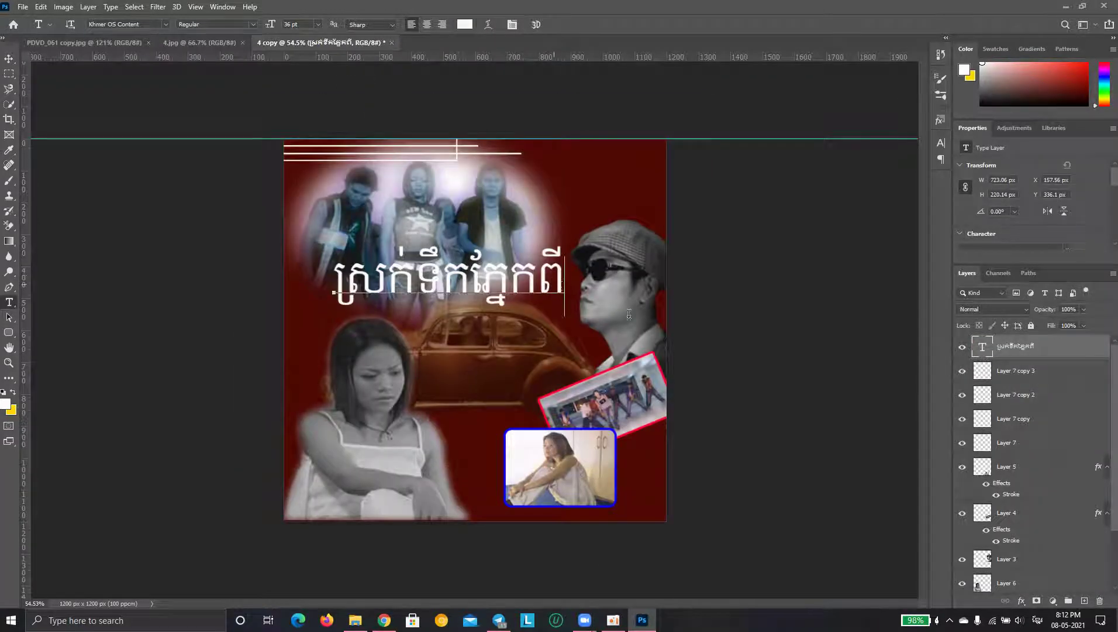
{"action": "left_click", "coordinate": [630, 294]}
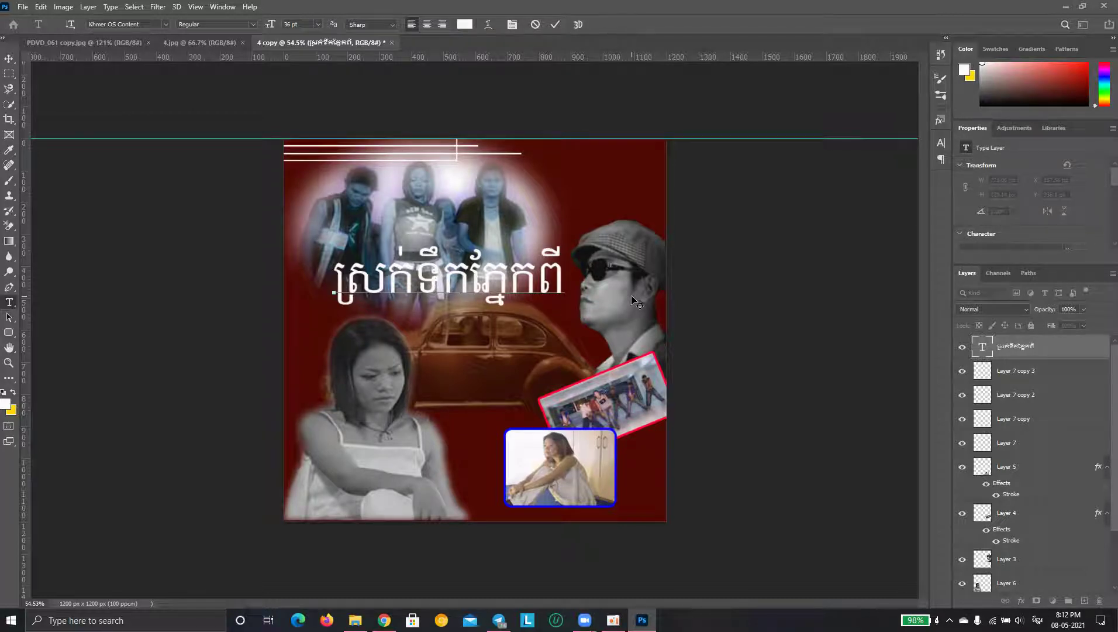
{"action": "type", "text": "ភ្នំ"}
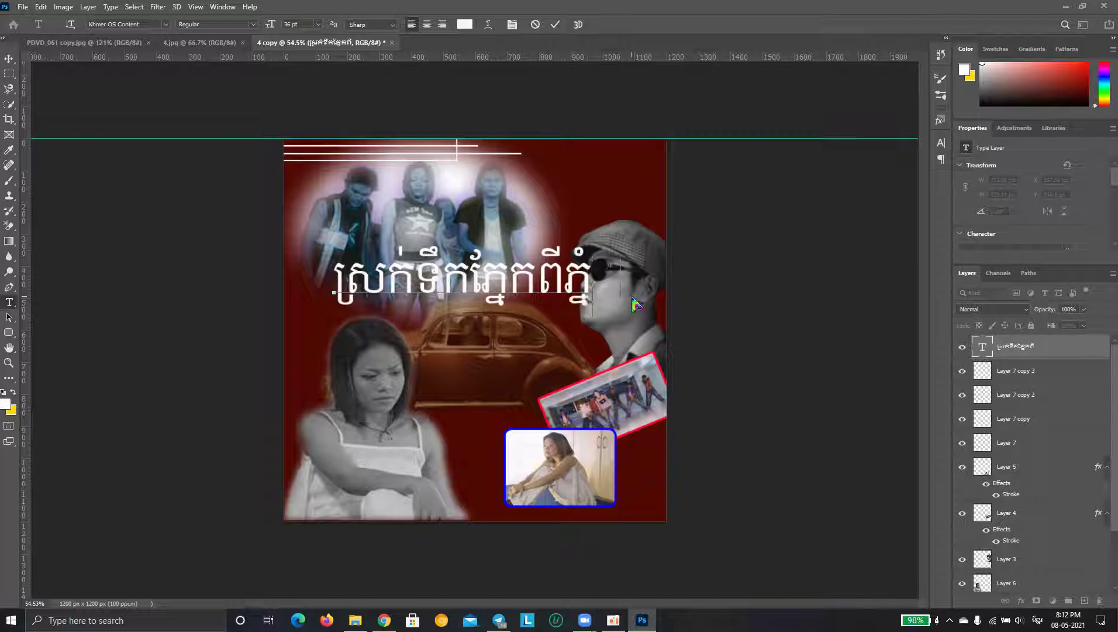
{"action": "type", "text": "ពេញ"}
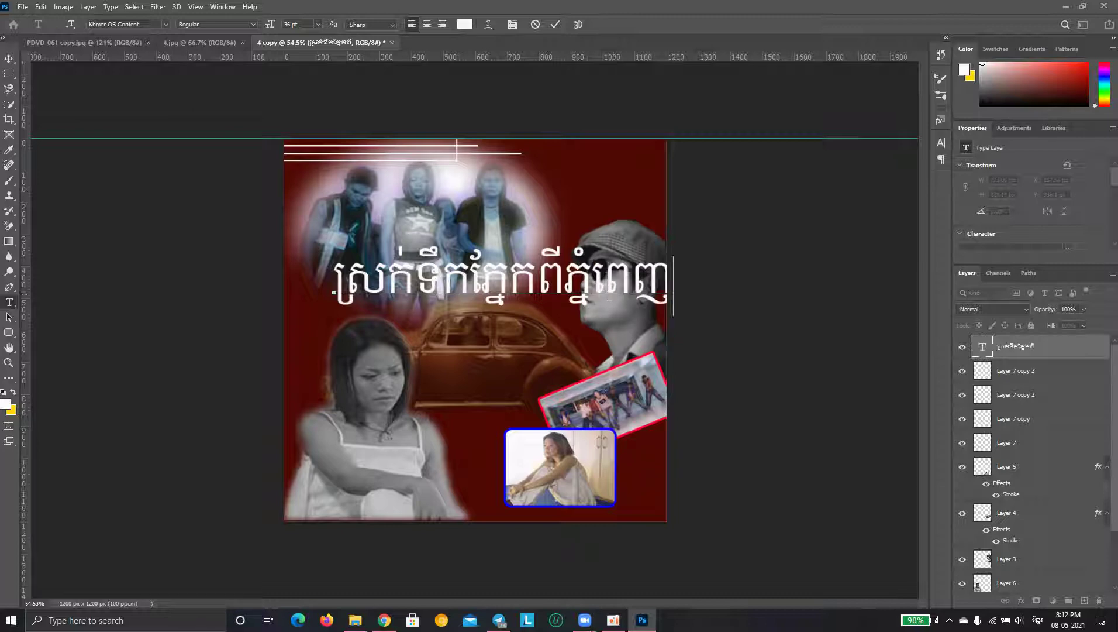
Set the whole title in the Khmer OS Kangrey font
{"action": "key", "text": "ctrl+a"}
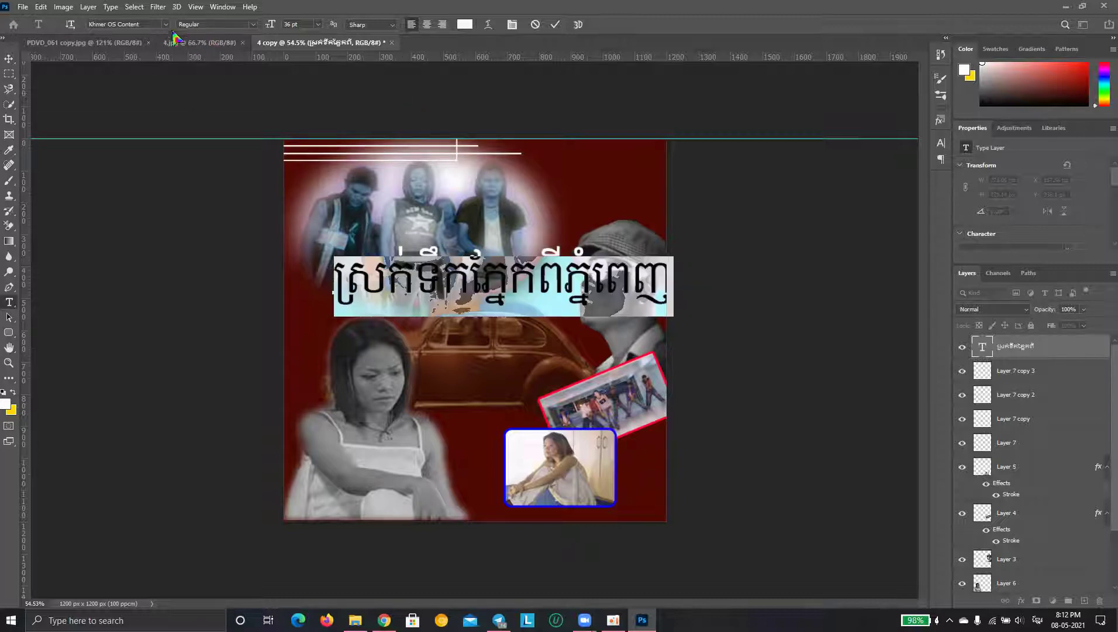
{"action": "left_click", "coordinate": [126, 24]}
{"action": "scroll", "coordinate": [181, 345], "scroll_direction": "down", "scroll_amount": 3}
{"action": "scroll", "coordinate": [189, 306], "scroll_direction": "down", "scroll_amount": 4}
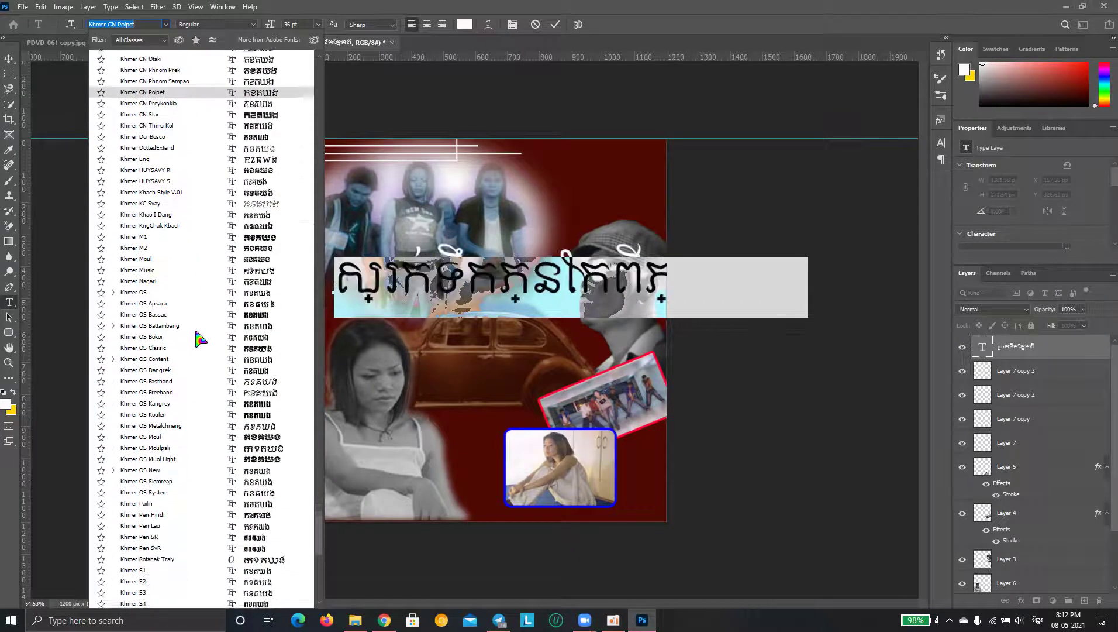
{"action": "scroll", "coordinate": [193, 325], "scroll_direction": "down", "scroll_amount": 3}
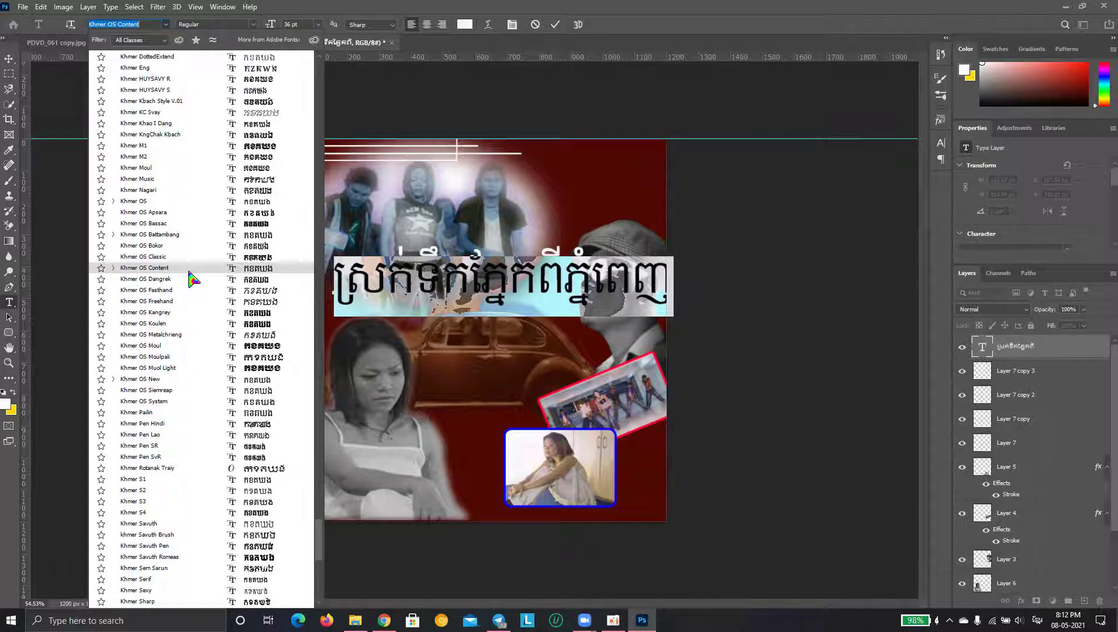
{"action": "left_click", "coordinate": [192, 313]}
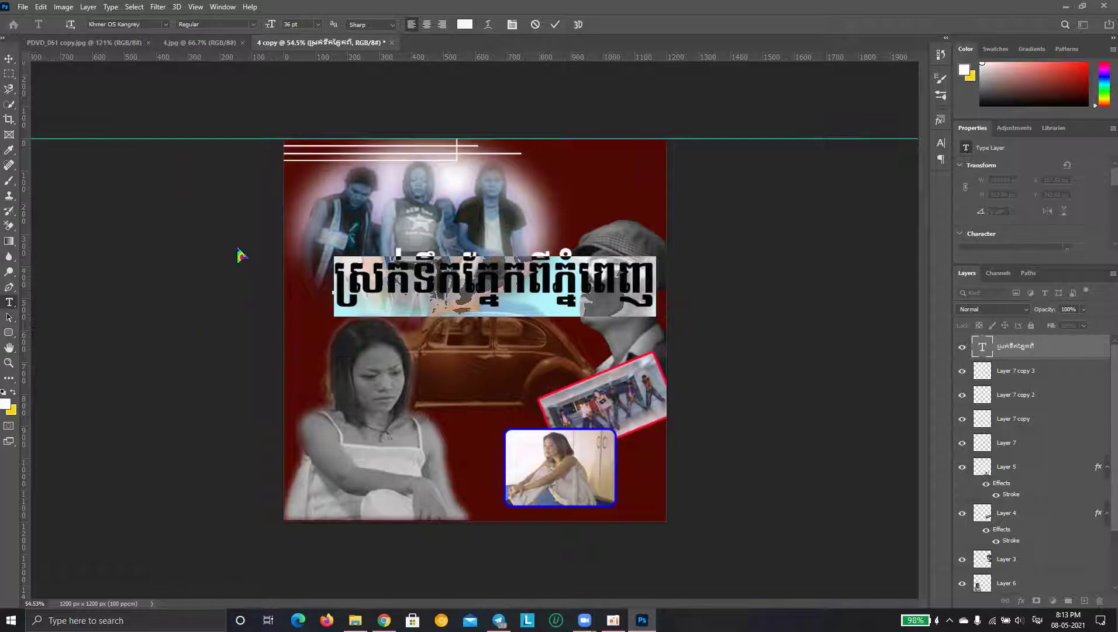
Move the title up over the group photo and compare with the 4.jpg reference
{"action": "left_click", "coordinate": [8, 58]}
{"action": "left_click_drag", "start_coordinate": [507, 289], "coordinate": [485, 239]}
{"action": "left_click", "coordinate": [215, 44]}
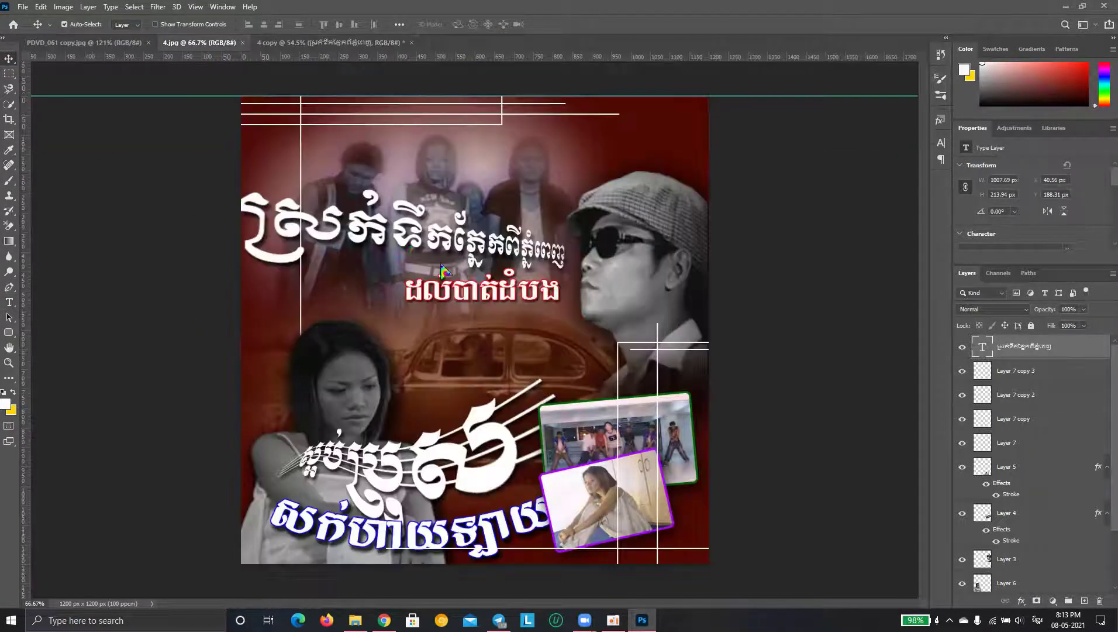
Hide transform controls, duplicate the title below it and retype the copy as ដល់បាត់ដំបង
{"action": "left_click", "coordinate": [316, 43]}
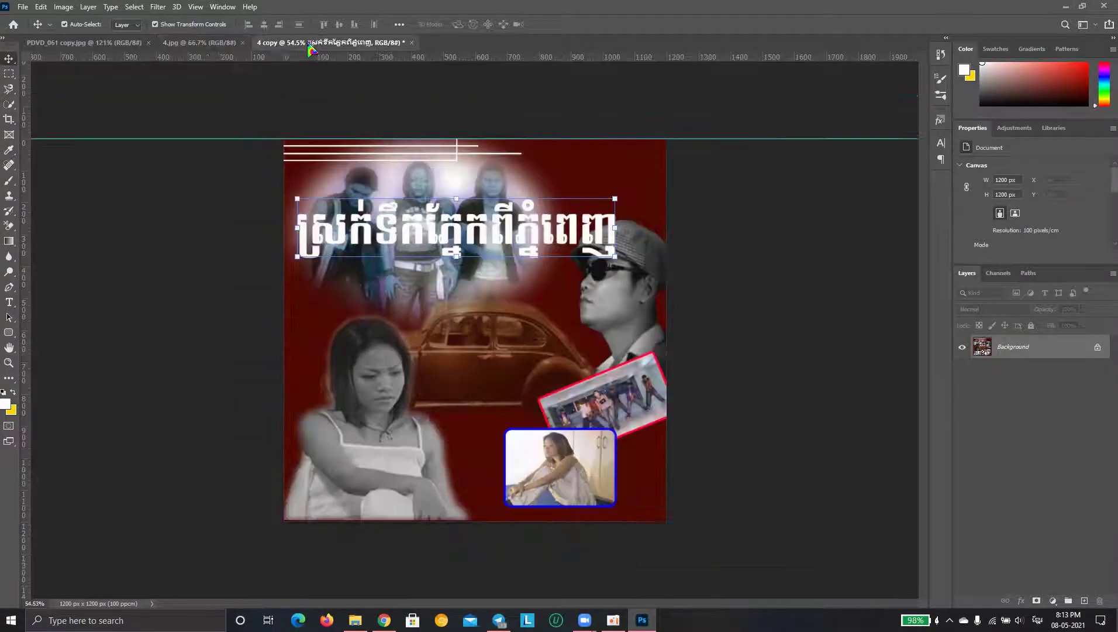
{"action": "left_click", "coordinate": [155, 24]}
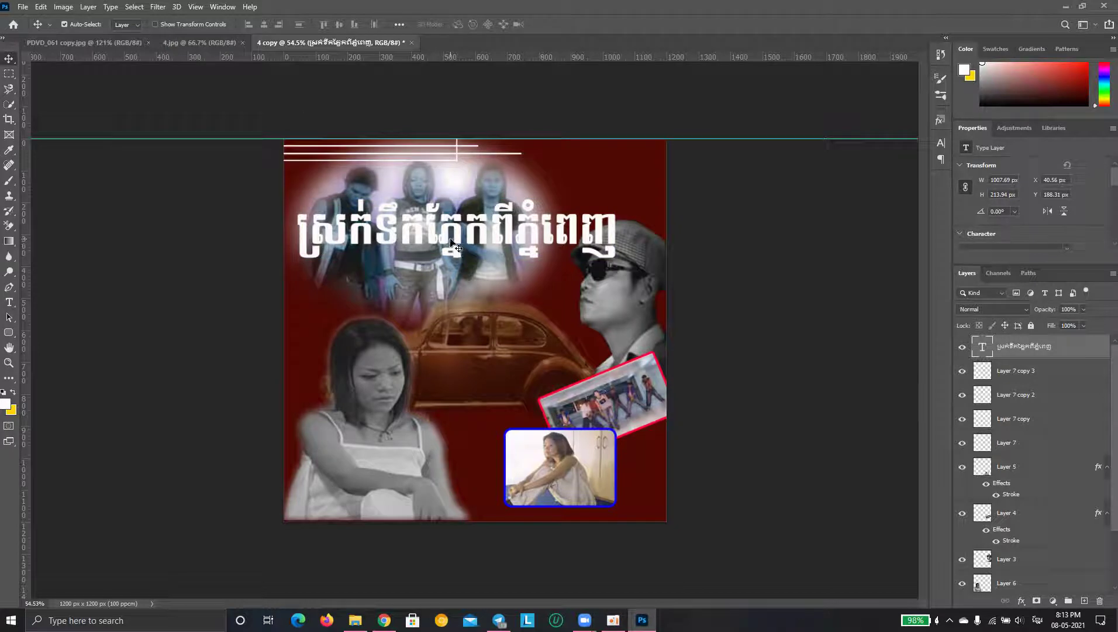
{"action": "left_click_drag", "start_coordinate": [447, 249], "coordinate": [493, 321]}
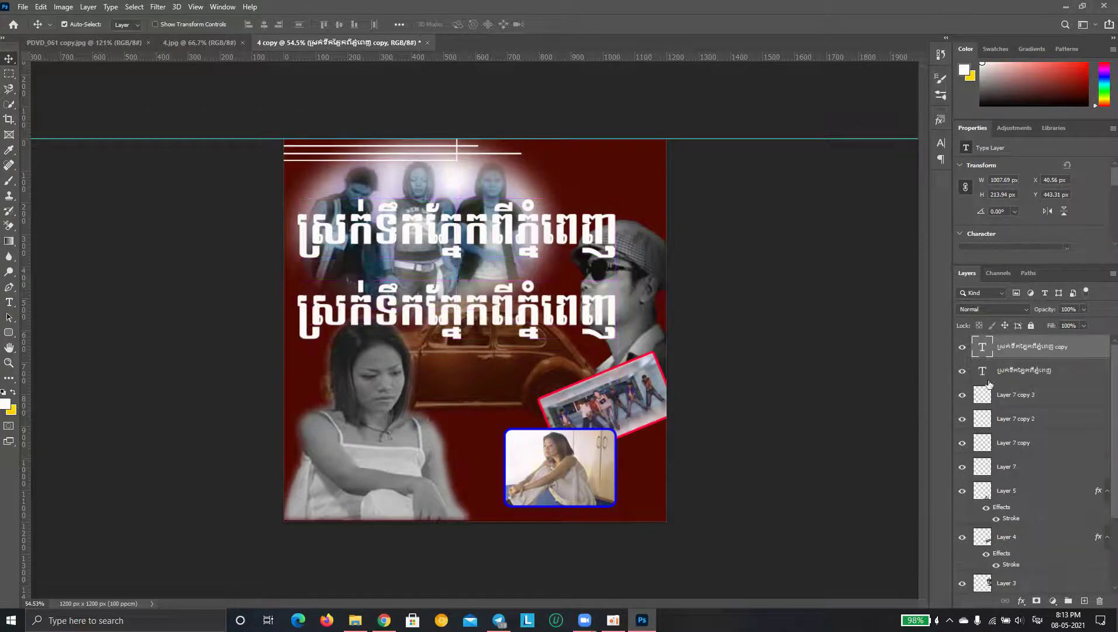
{"action": "double_click", "coordinate": [983, 351]}
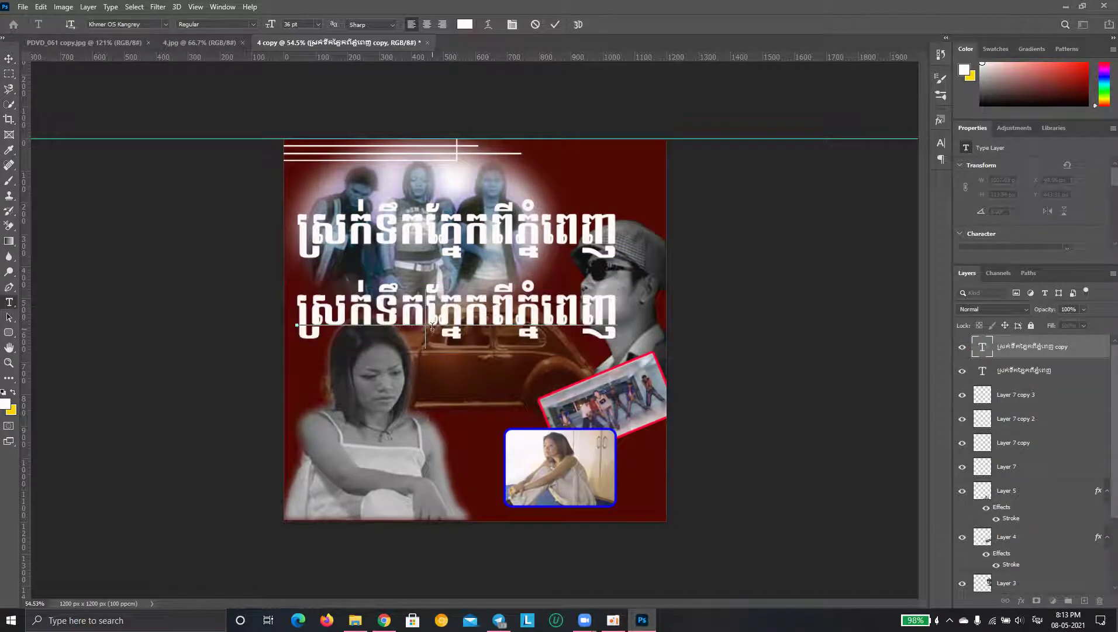
{"action": "type", "text": "ដល់"}
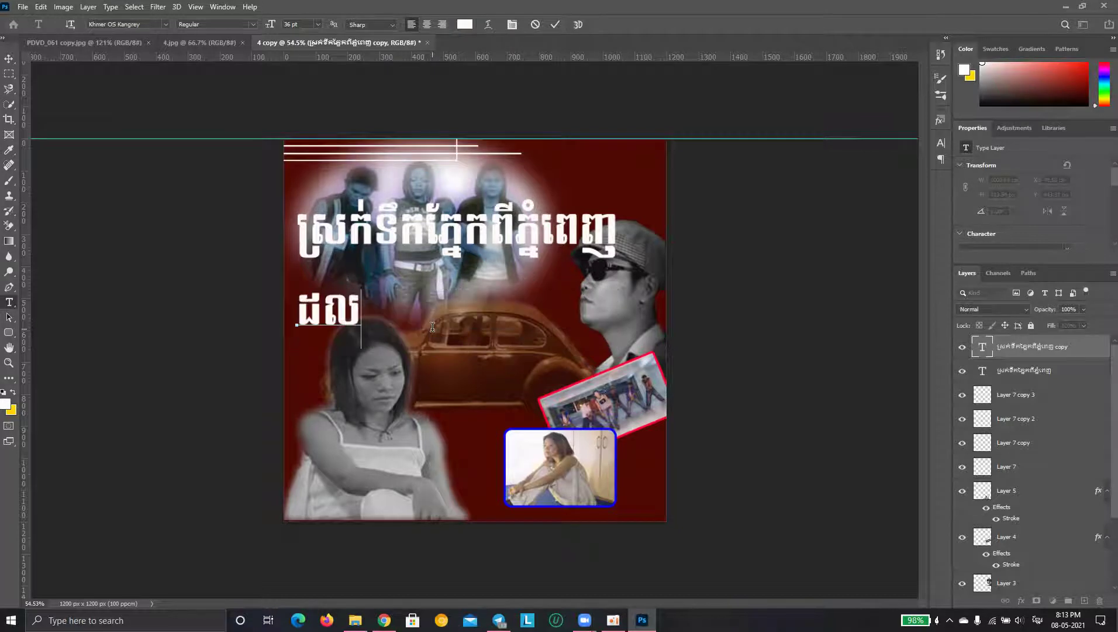
{"action": "type", "text": "បាត់ដ"}
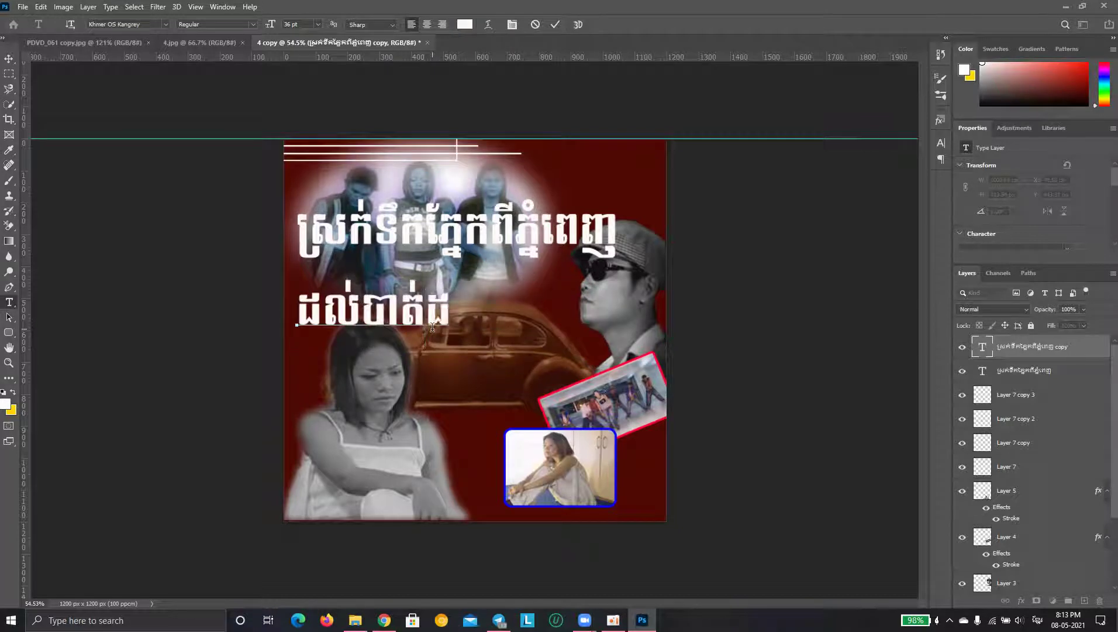
{"action": "type", "text": "ំបង"}
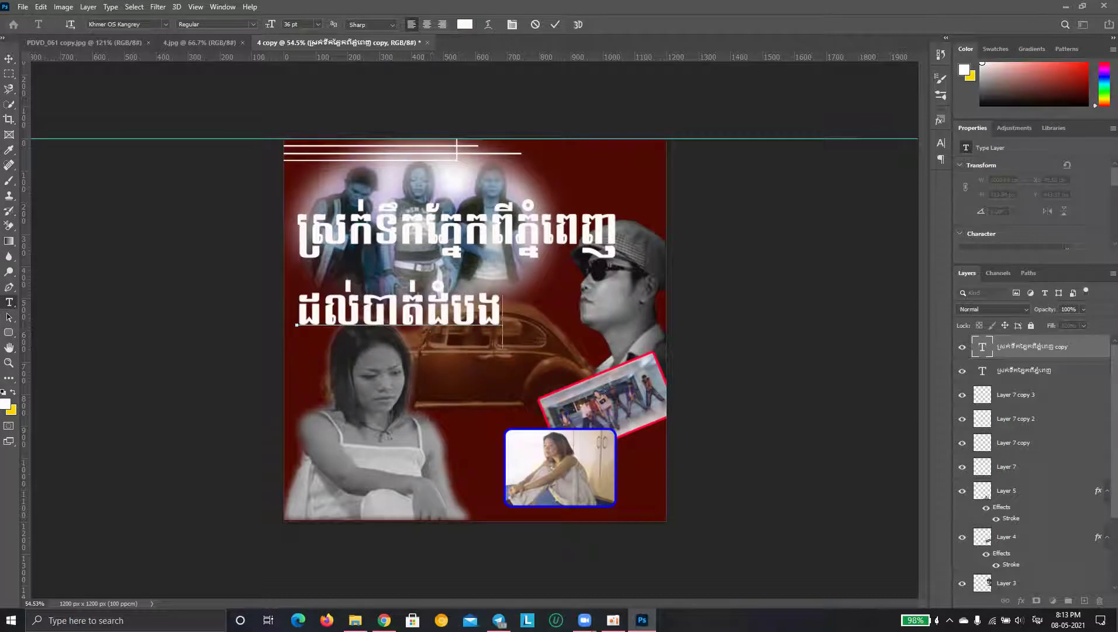
{"action": "key", "text": "ctrl+a"}
Set the second line ដល់បាត់ដំបង in the AKbalthom Seoul font
{"action": "left_click", "coordinate": [166, 24]}
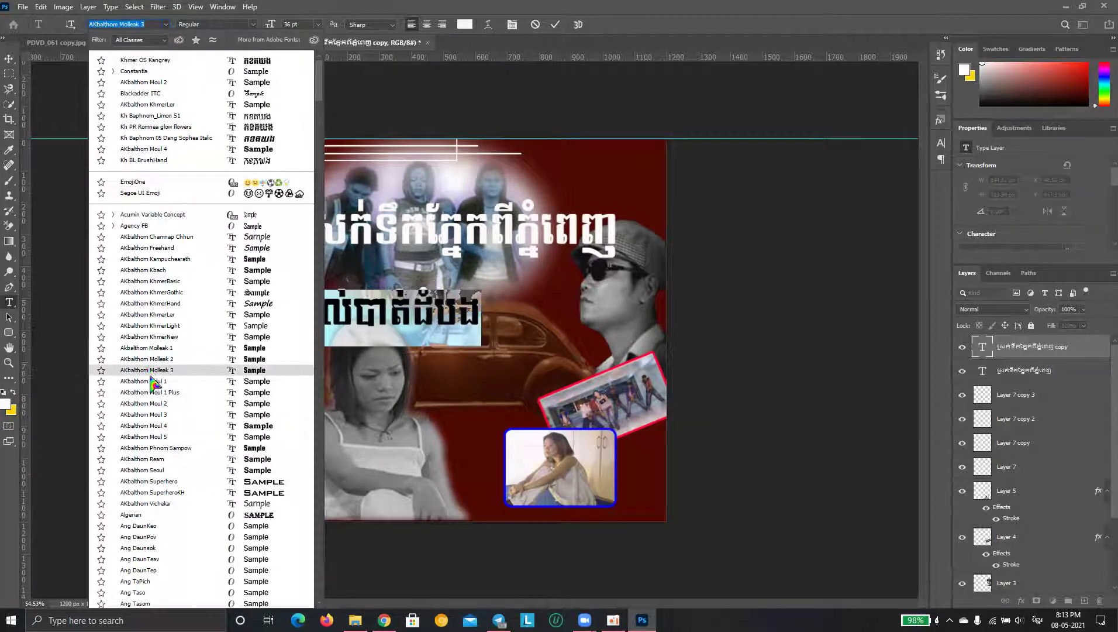
{"action": "left_click", "coordinate": [165, 475]}
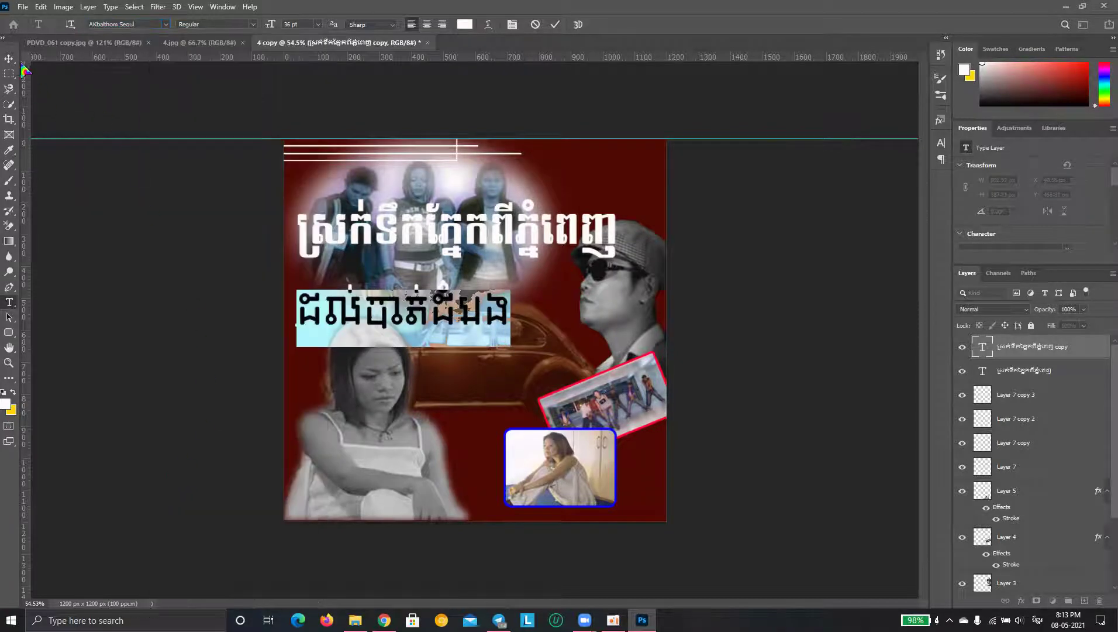
{"action": "left_click", "coordinate": [246, 260]}
Move the second line beneath the first, offset right, checking against the 4.jpg reference
{"action": "key", "text": "v"}
{"action": "left_click_drag", "start_coordinate": [451, 322], "coordinate": [573, 297]}
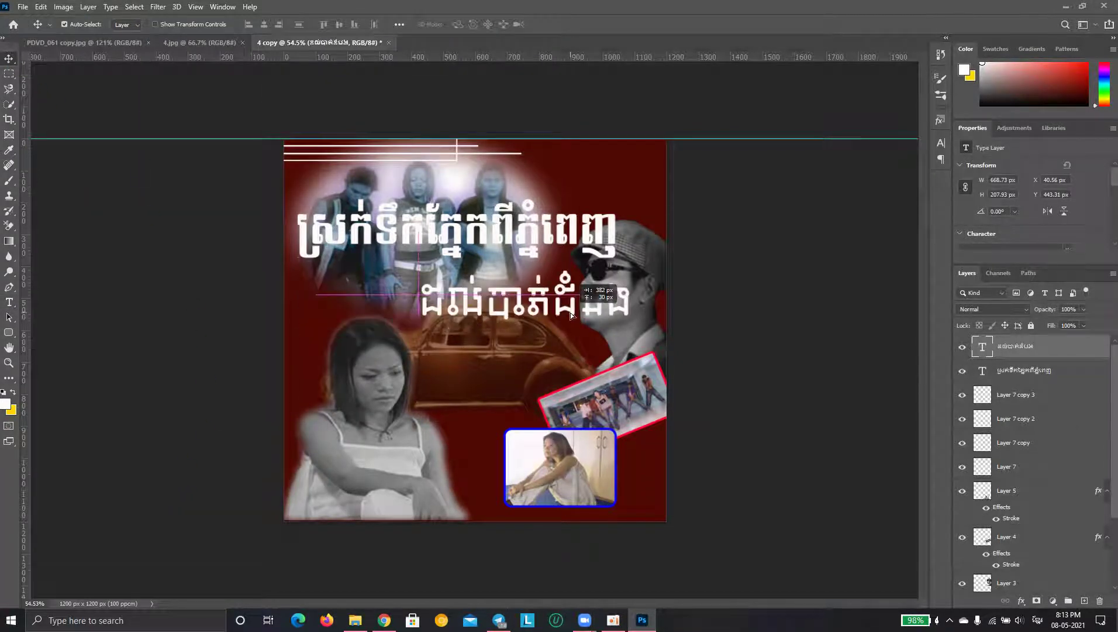
{"action": "left_click", "coordinate": [201, 43]}
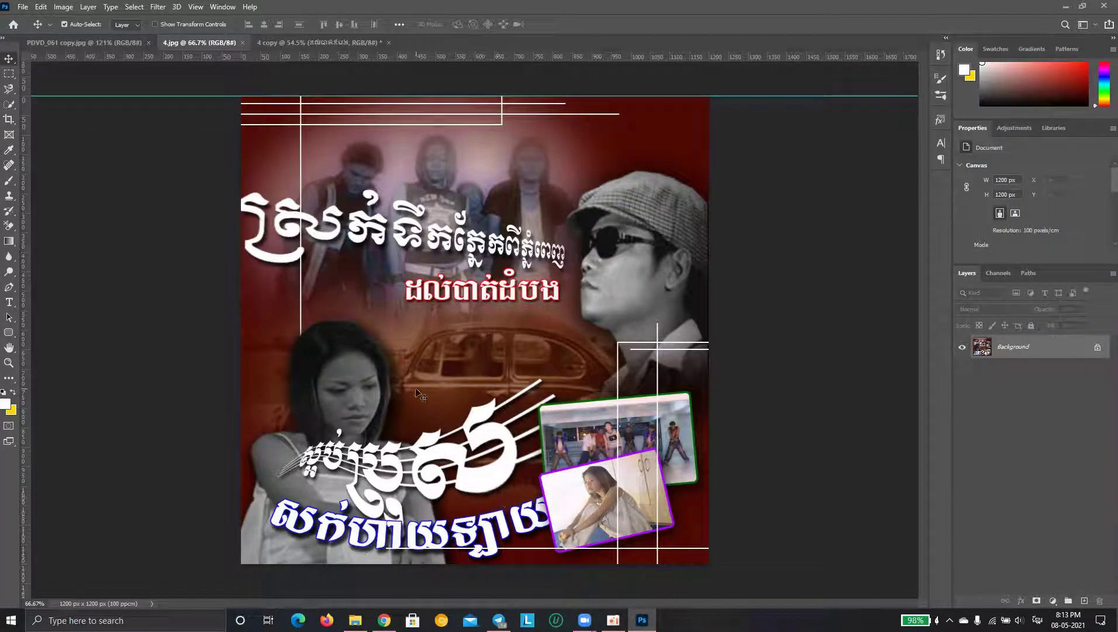
{"action": "left_click", "coordinate": [295, 42]}
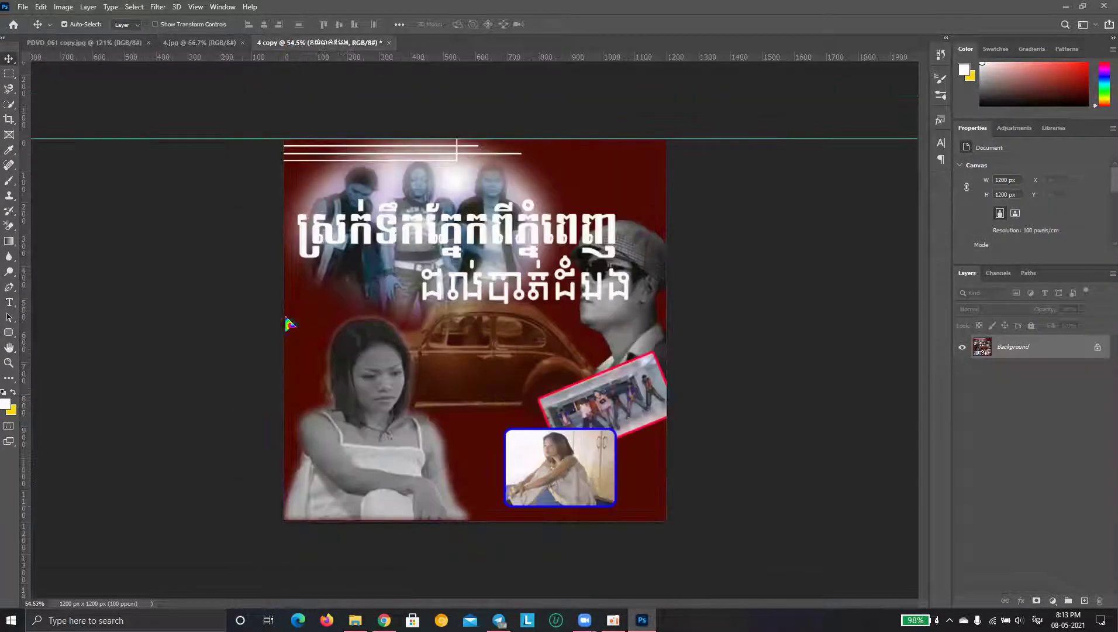
Duplicate the first title lower, retype it as ស្អប់ប្រុស and place it over the woman's shoulder
{"action": "left_click_drag", "start_coordinate": [413, 263], "coordinate": [417, 439]}
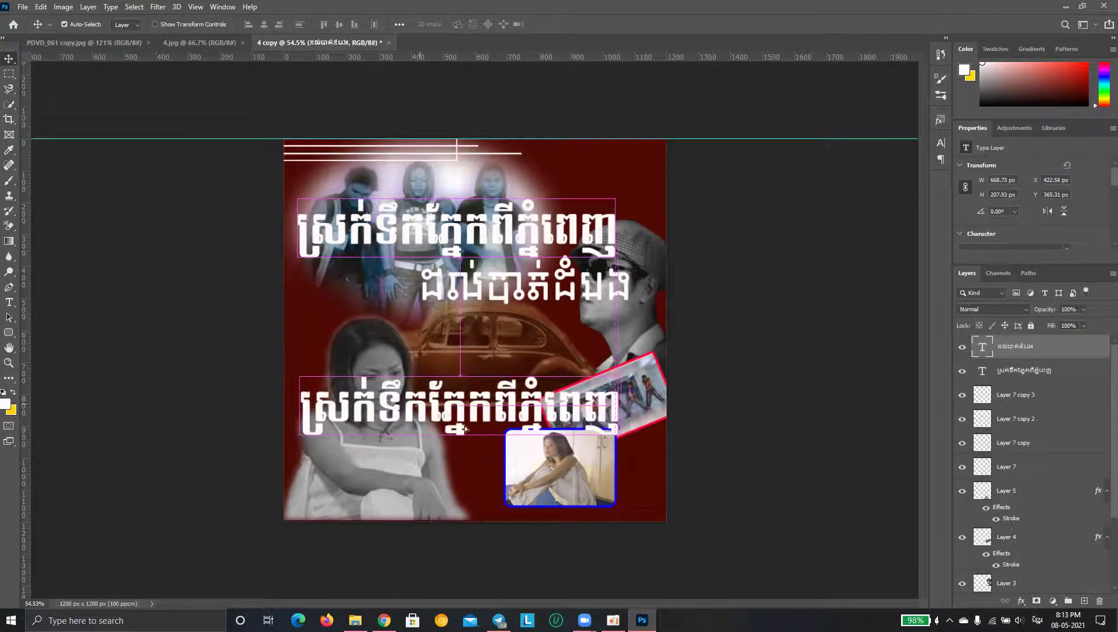
{"action": "double_click", "coordinate": [983, 371]}
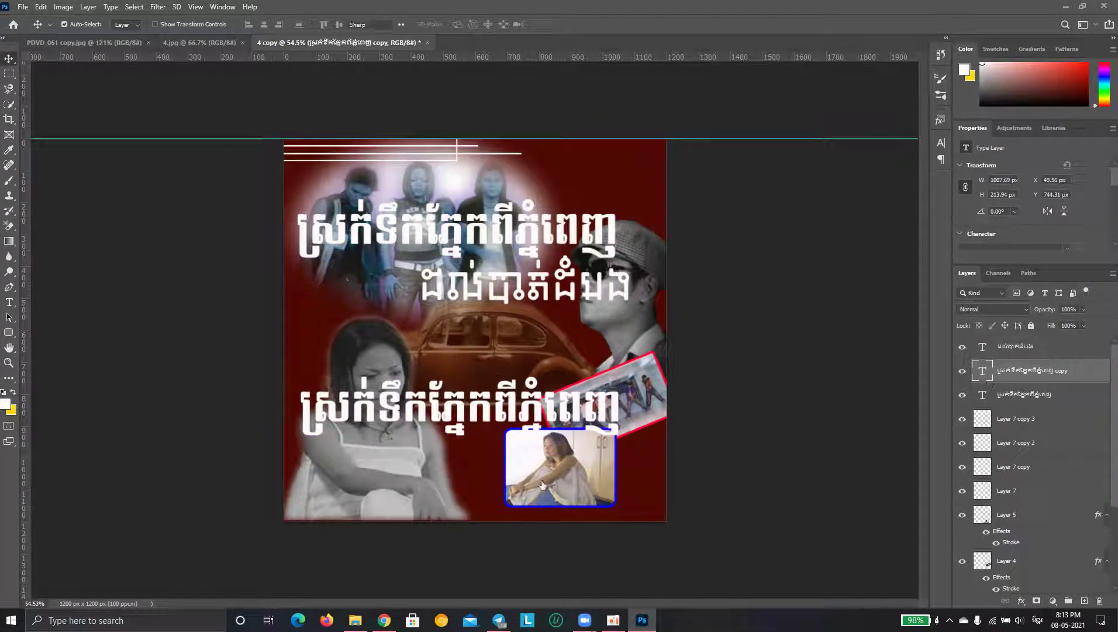
{"action": "left_click", "coordinate": [413, 442]}
{"action": "key", "text": "ctrl+a"}
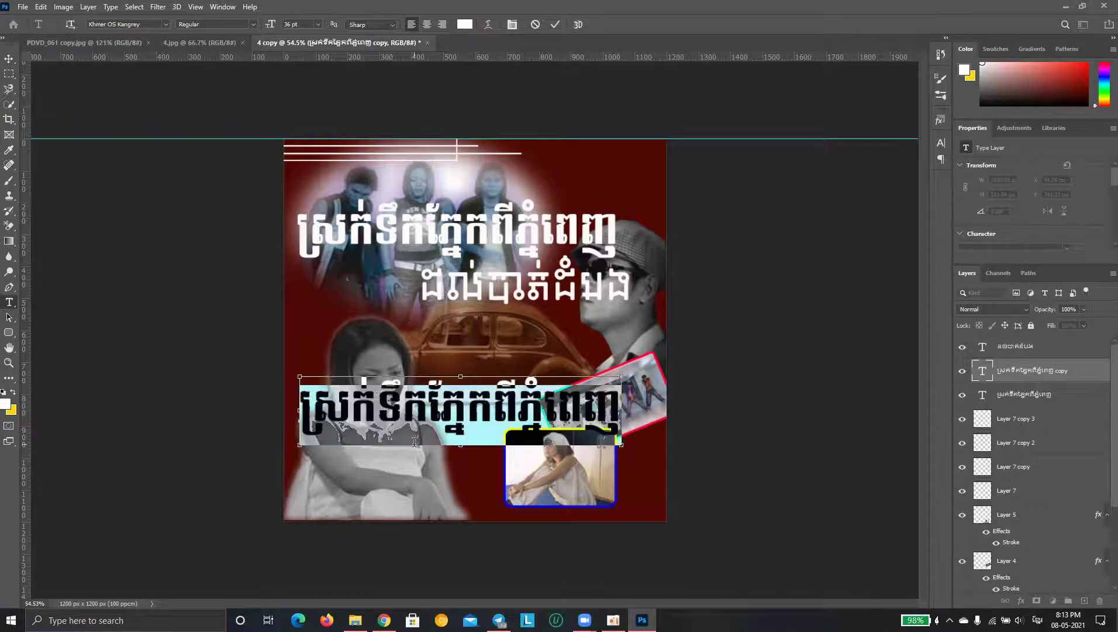
{"action": "type", "text": "ស"}
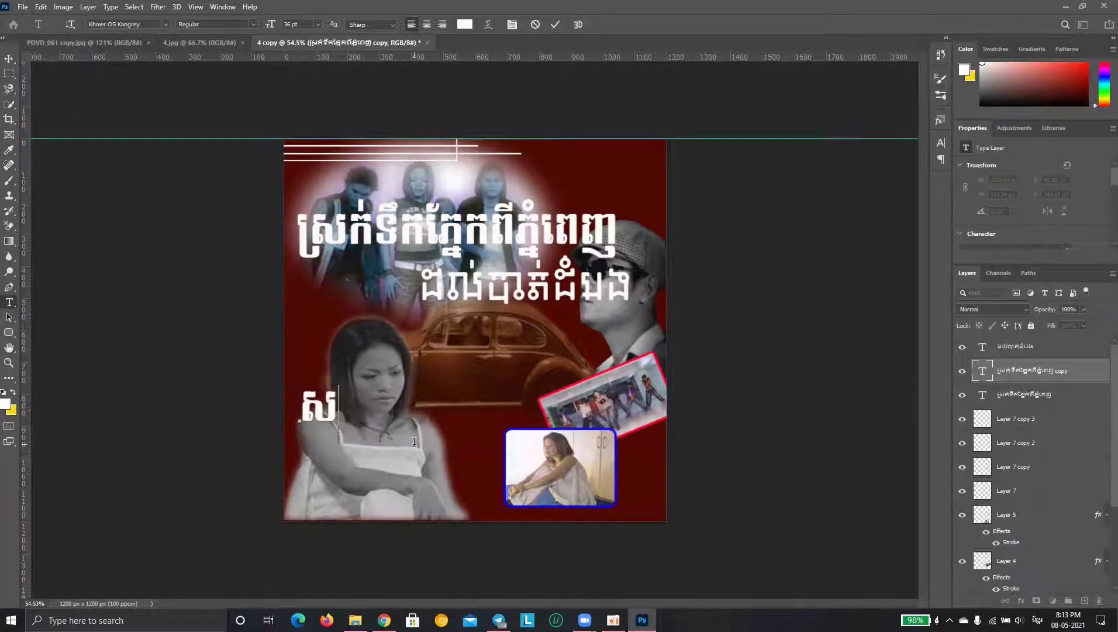
{"action": "type", "text": "្អប់ប"}
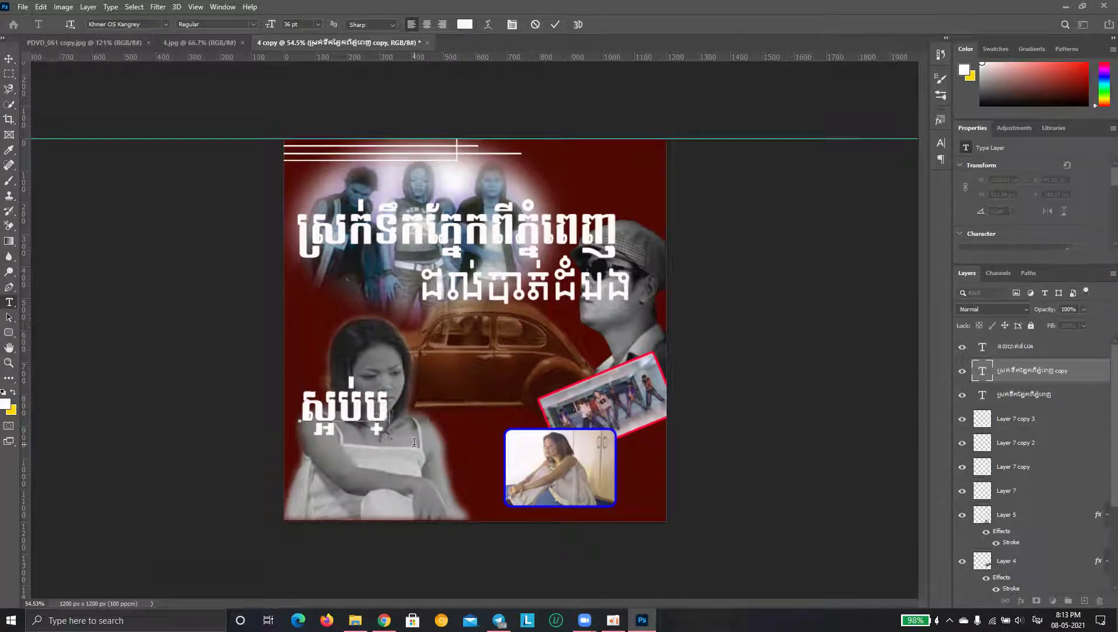
{"action": "type", "text": "្រុស"}
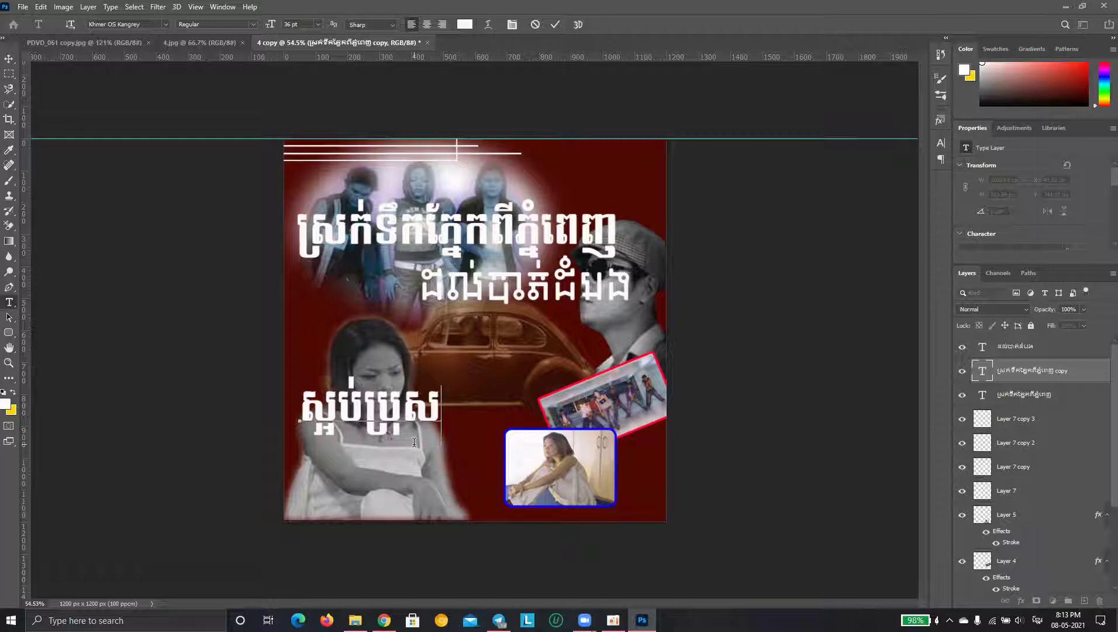
{"action": "left_click", "coordinate": [9, 58]}
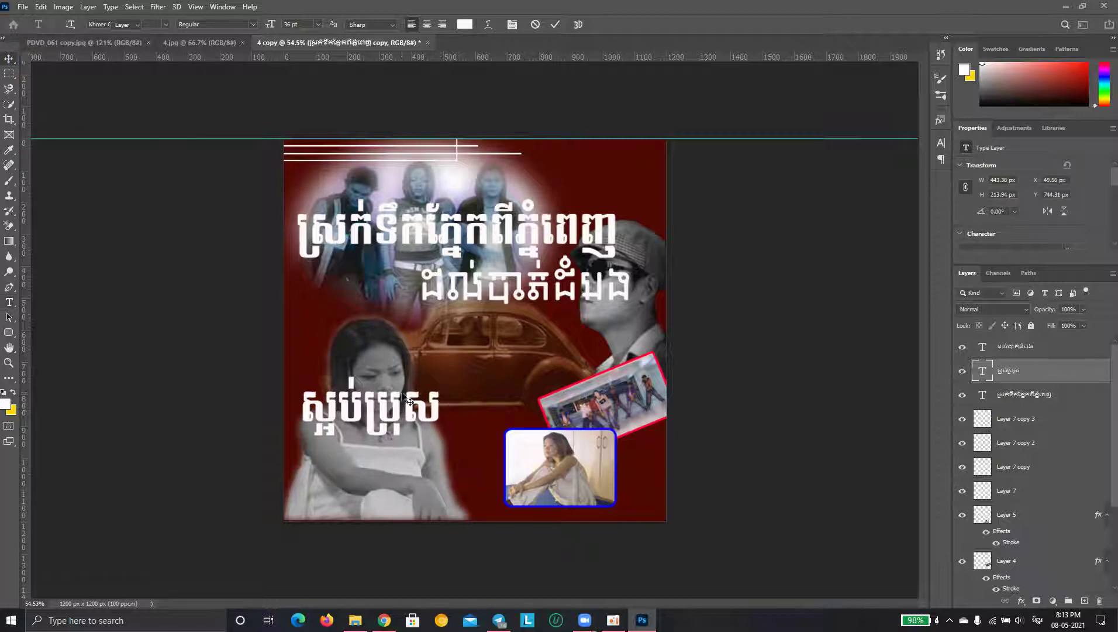
{"action": "mouse_move", "coordinate": [404, 403]}
{"action": "left_mouse_down"}
{"action": "mouse_move", "coordinate": [419, 385]}
{"action": "mouse_move", "coordinate": [440, 403]}
{"action": "mouse_move", "coordinate": [420, 478]}
{"action": "left_mouse_up"}
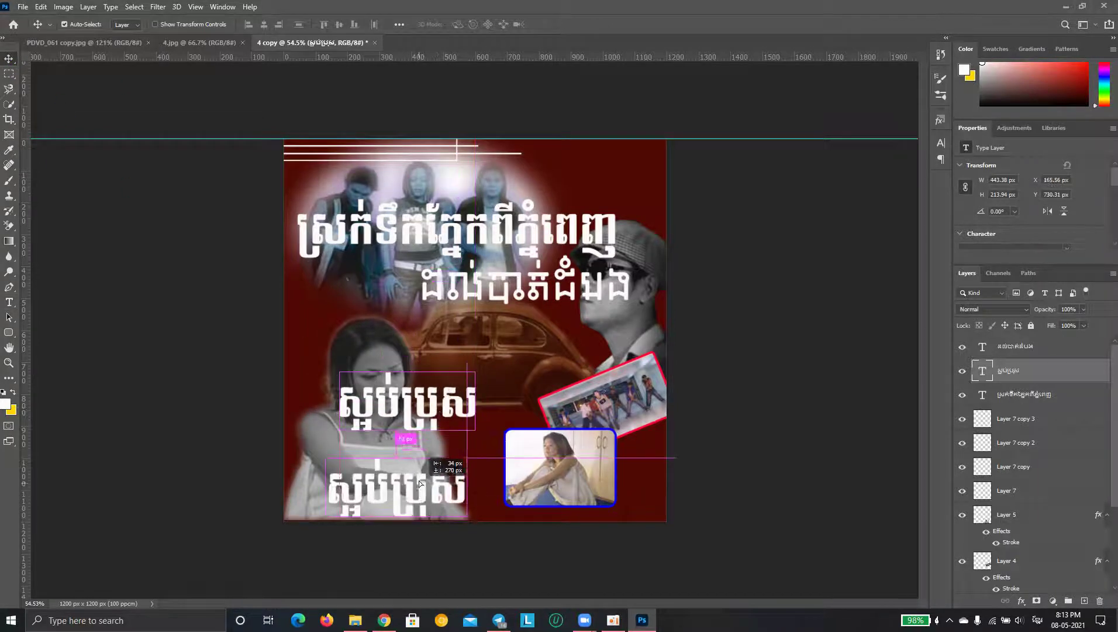
Retype the bottom duplicate as សក់ហោយហោយ beneath ស្អប់ប្រុស and compare with the 4.jpg reference
{"action": "double_click", "coordinate": [982, 371]}
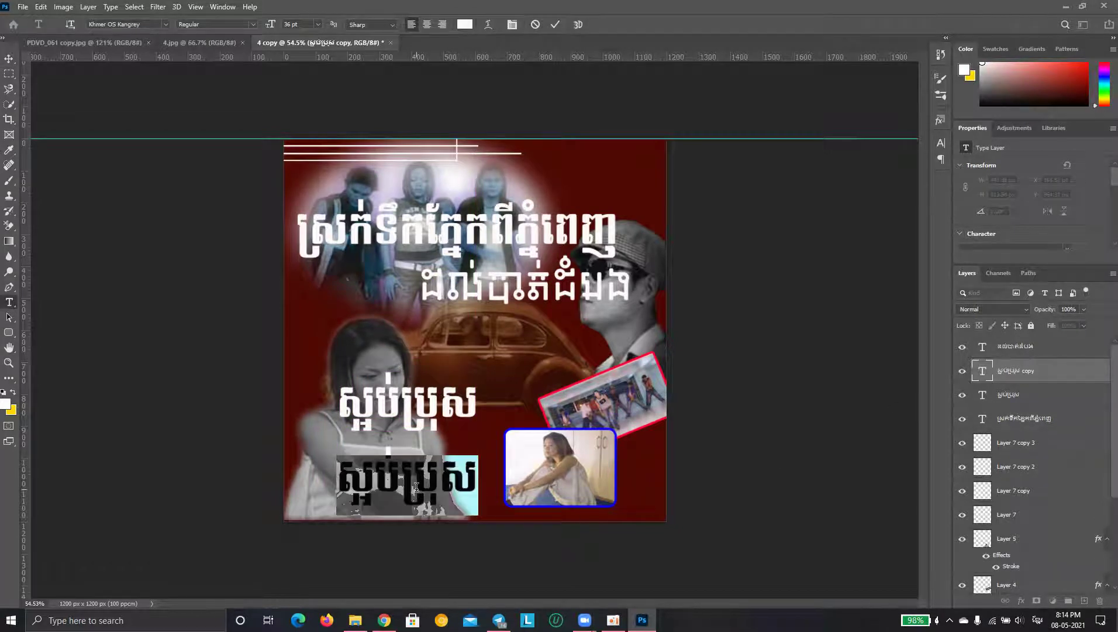
{"action": "type", "text": "សក់ហោយ"}
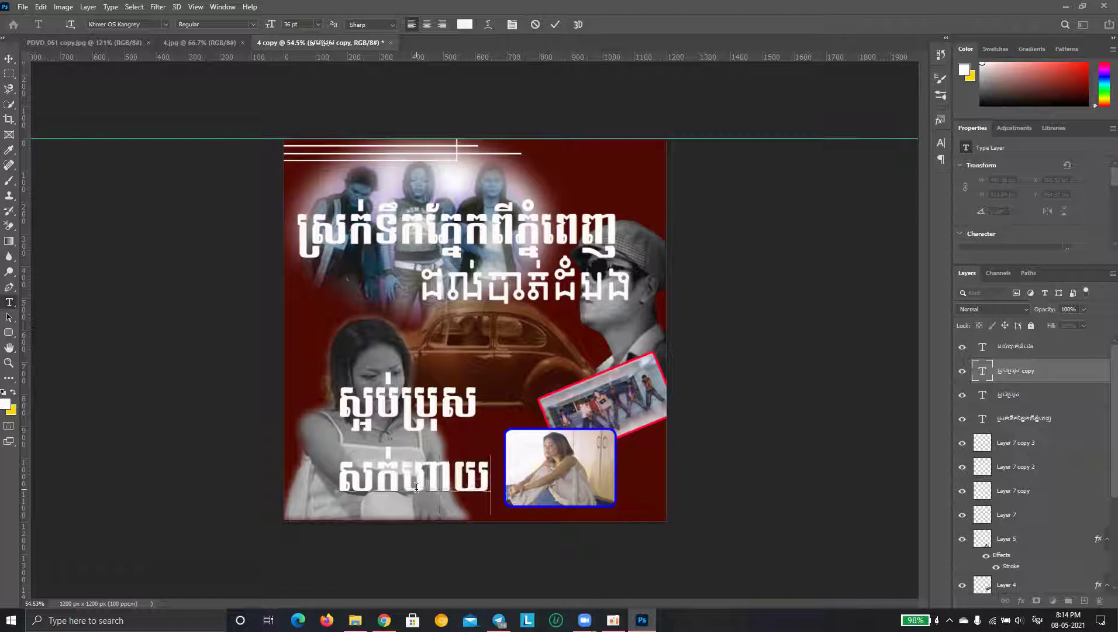
{"action": "key", "text": "BackSpace"}
{"action": "key", "text": "BackSpace"}
{"action": "type", "text": "ាយហោយ"}
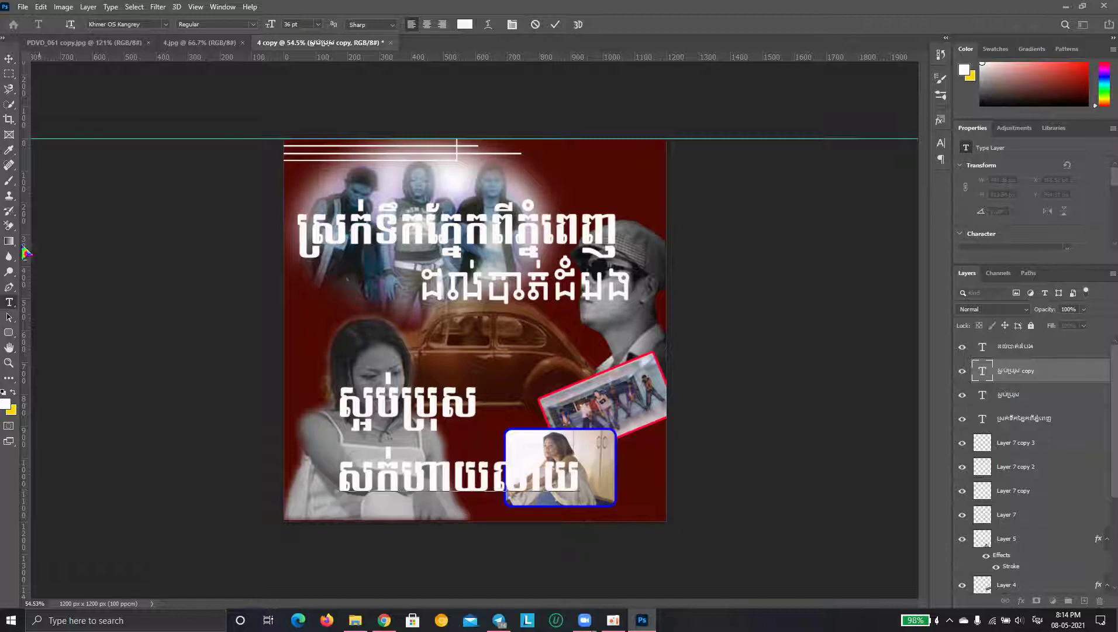
{"action": "left_click", "coordinate": [9, 59]}
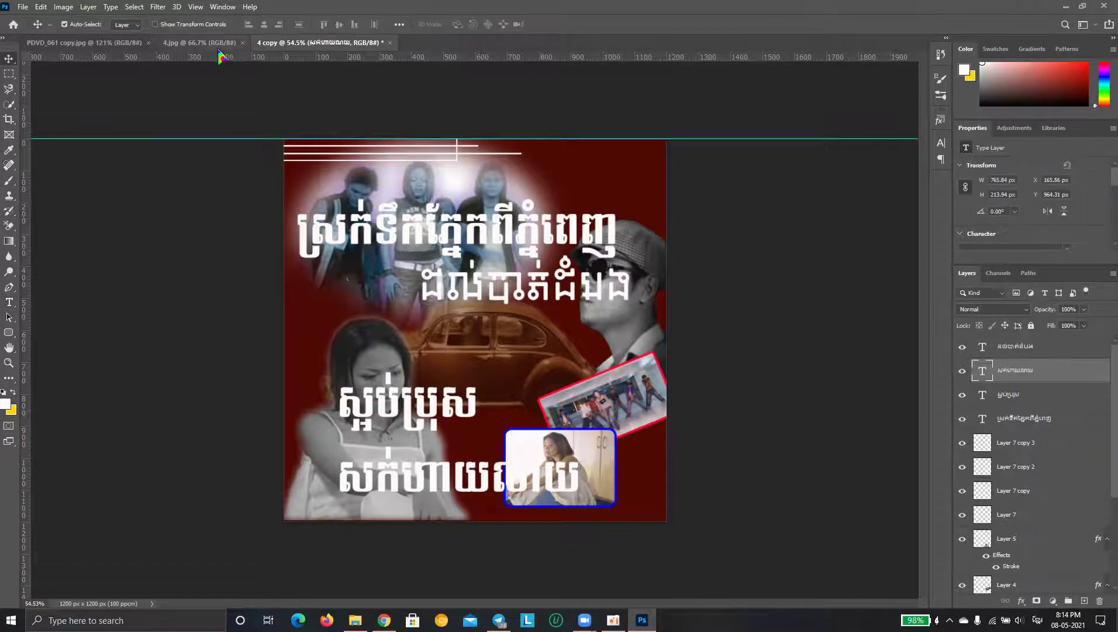
{"action": "left_click", "coordinate": [201, 43]}
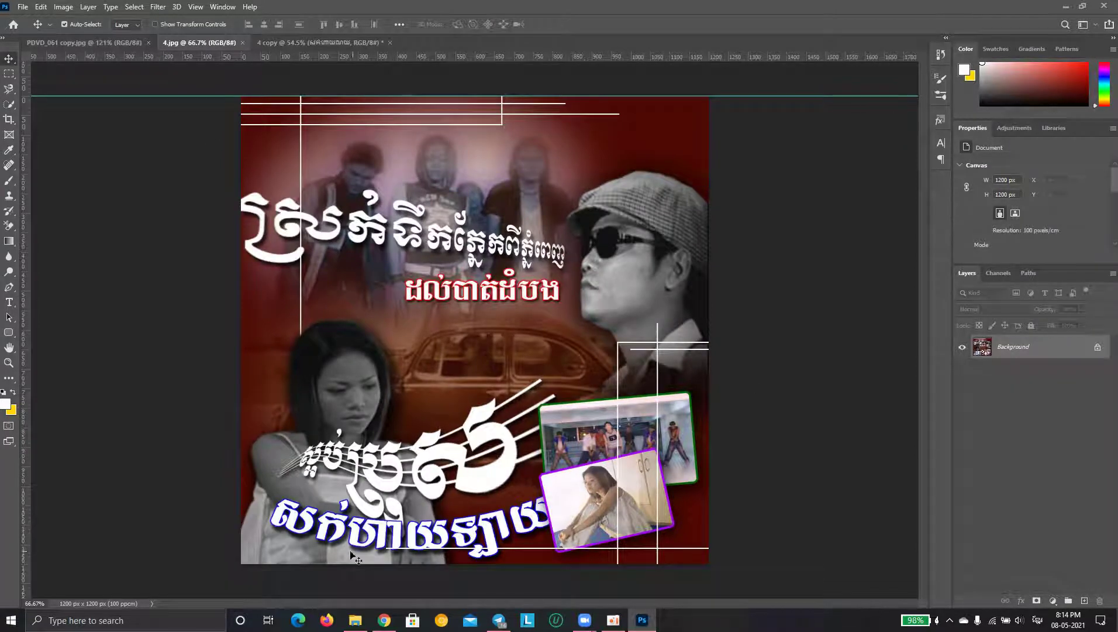
{"action": "scroll", "coordinate": [302, 544], "scroll_direction": "up", "scroll_amount": 3}
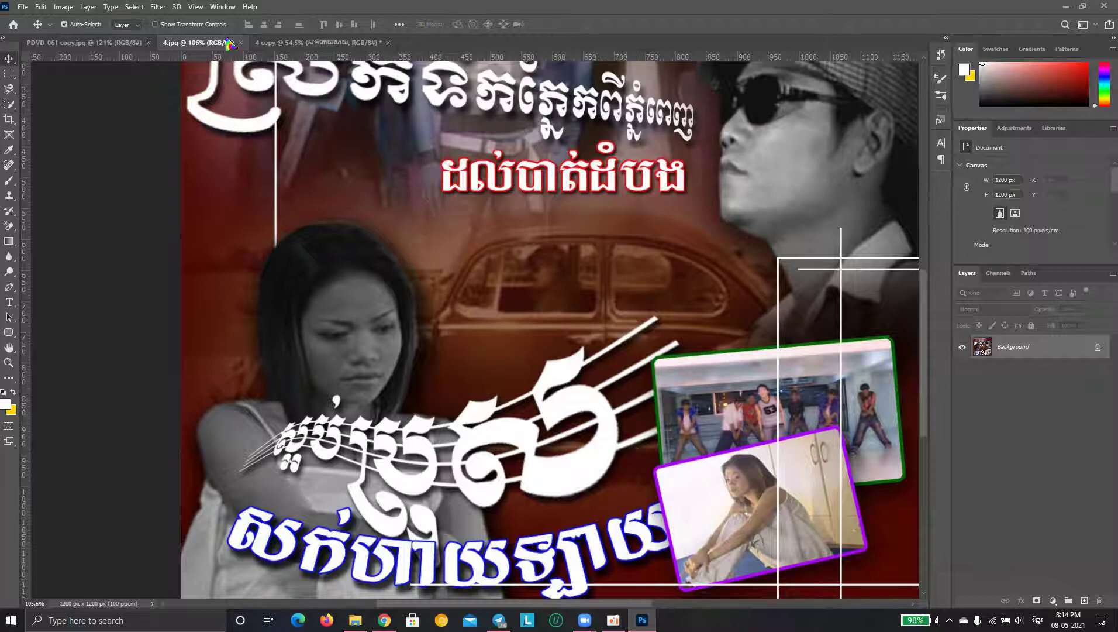
{"action": "left_click", "coordinate": [319, 43]}
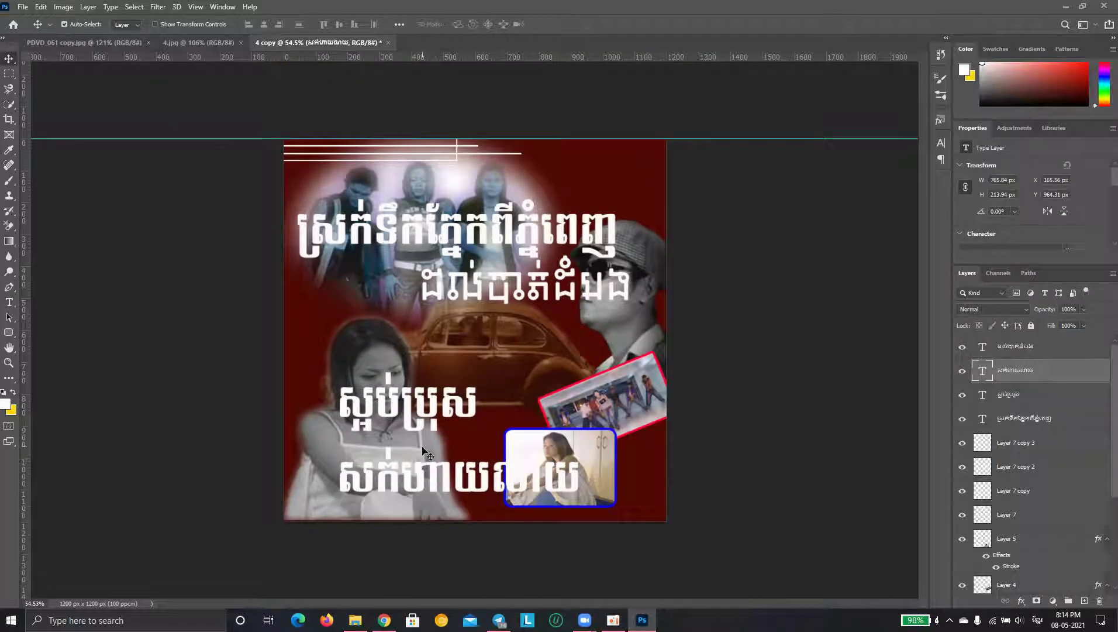
Change the ស្អប់ប្រុស line to a different Khmer font
{"action": "left_click", "coordinate": [417, 422]}
{"action": "double_click", "coordinate": [986, 397]}
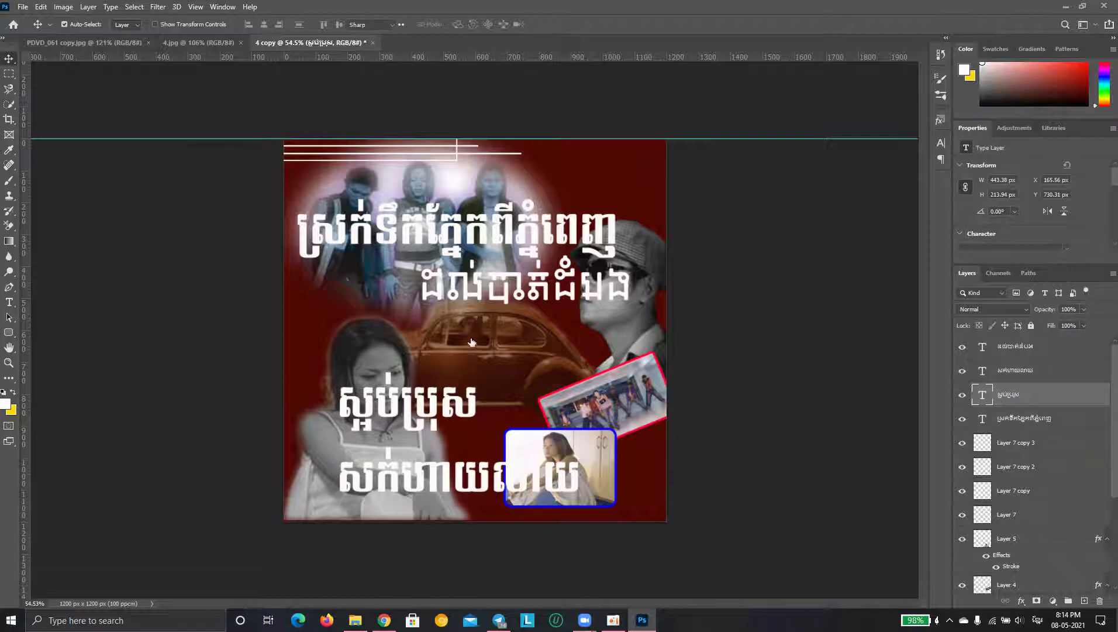
{"action": "left_click", "coordinate": [165, 24]}
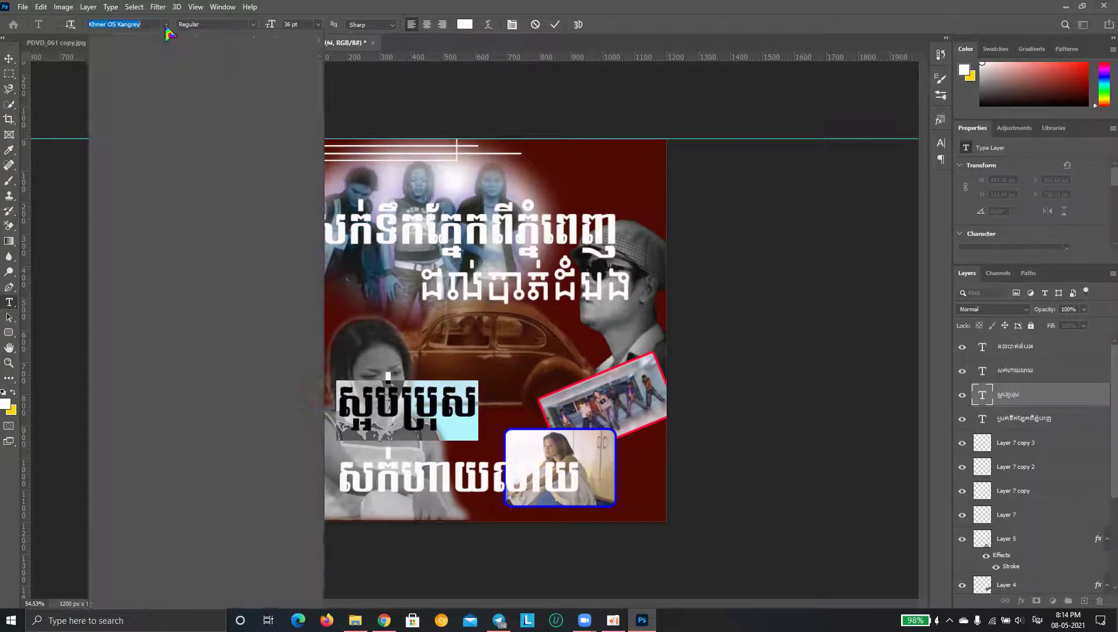
{"action": "scroll", "coordinate": [171, 360], "scroll_direction": "down", "scroll_amount": 5}
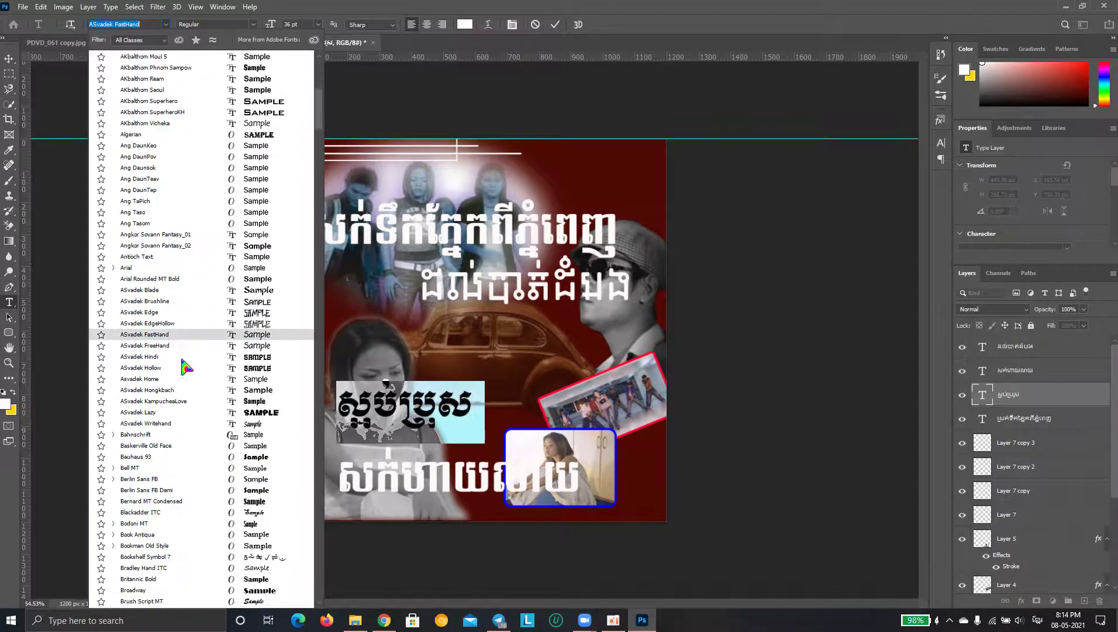
{"action": "scroll", "coordinate": [176, 360], "scroll_direction": "down", "scroll_amount": 5}
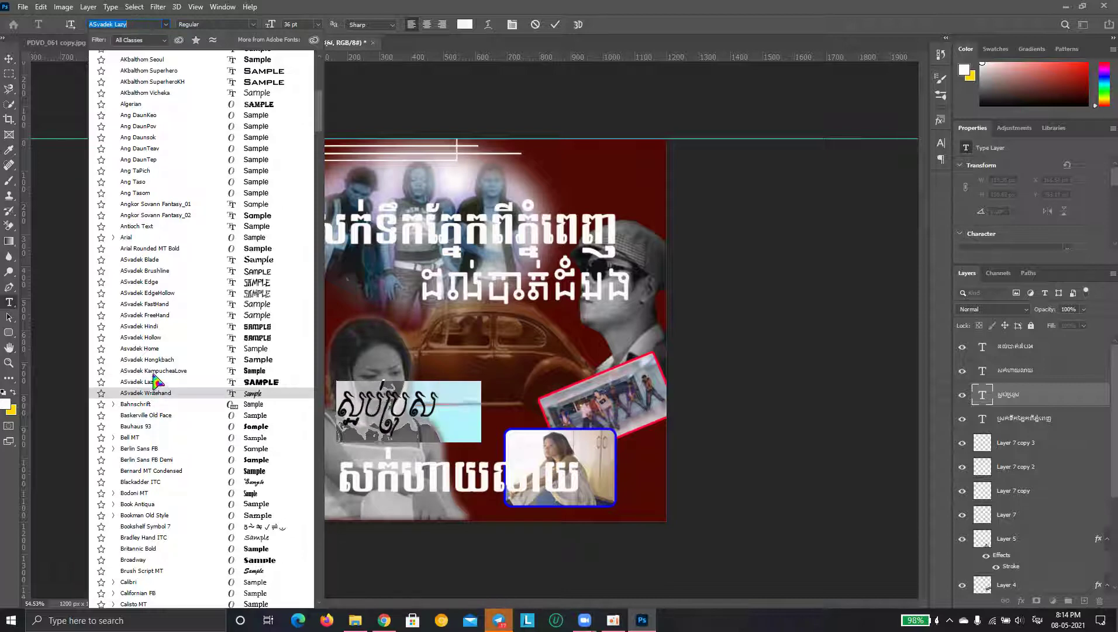
{"action": "left_click", "coordinate": [157, 372]}
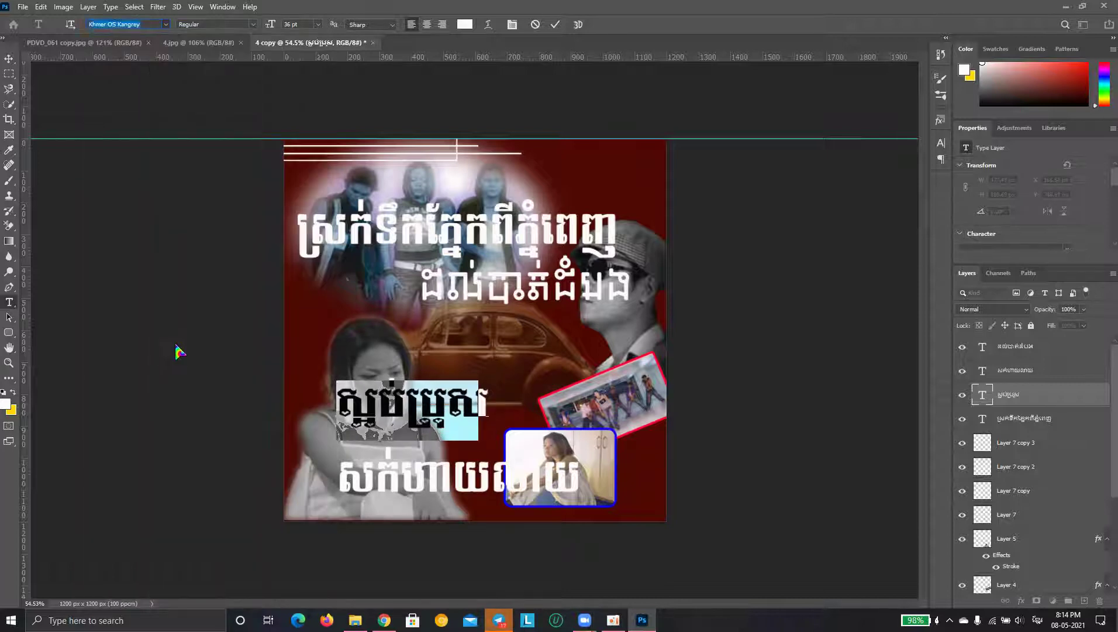
Set the bottom Khmer line in the italic Kh Baphnom 06 font
{"action": "key", "text": "v"}
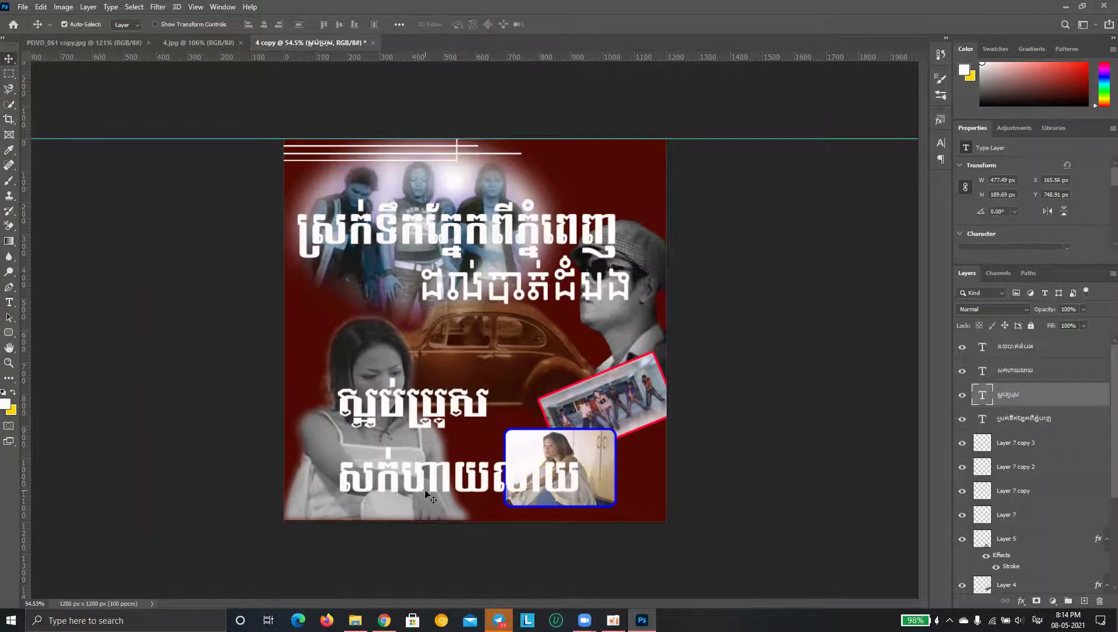
{"action": "left_click", "coordinate": [417, 484]}
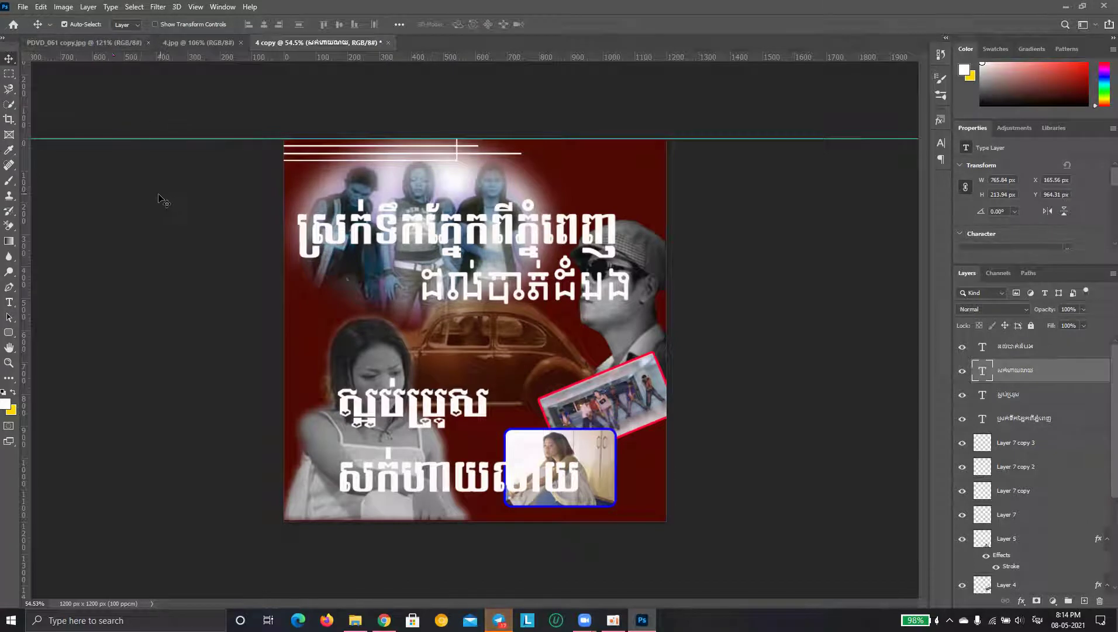
{"action": "double_click", "coordinate": [984, 374]}
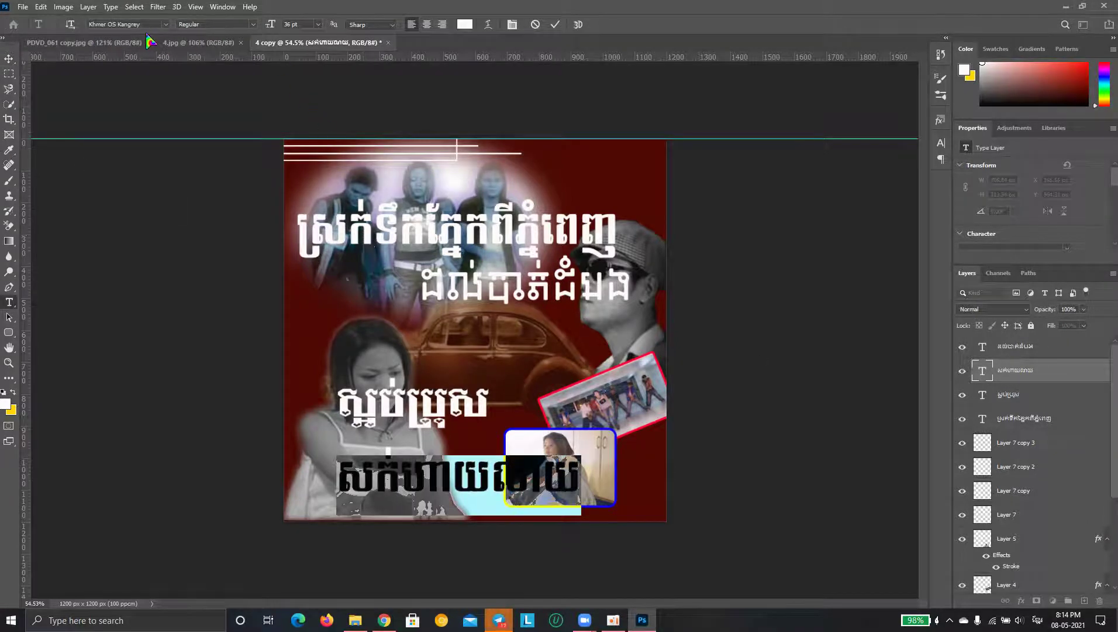
{"action": "left_click", "coordinate": [165, 24]}
{"action": "scroll", "coordinate": [170, 427], "scroll_direction": "down", "scroll_amount": 3}
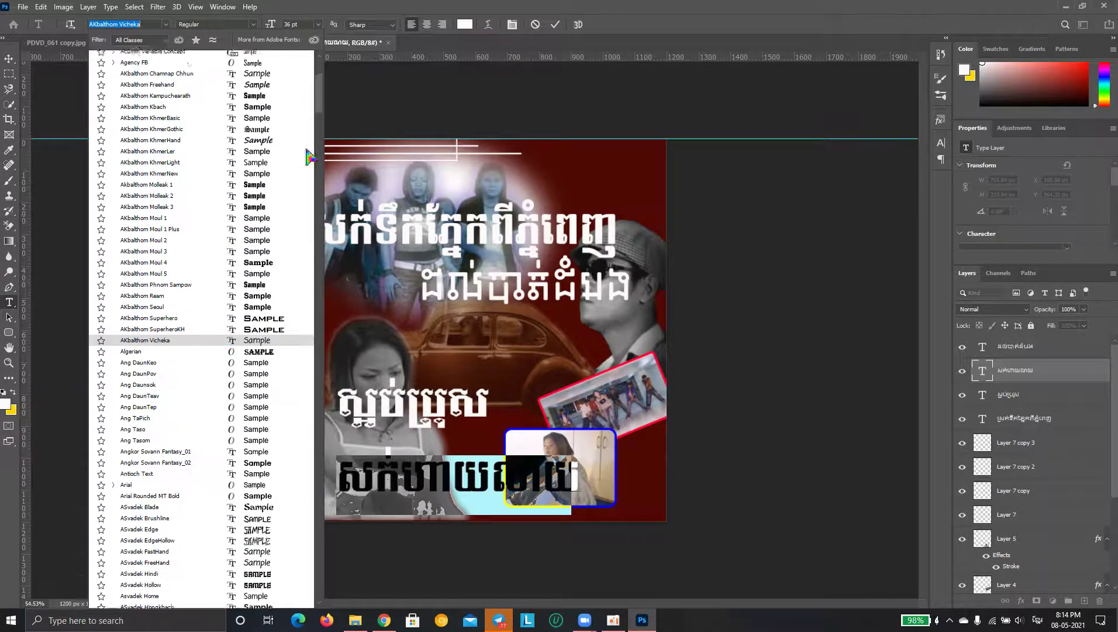
{"action": "scroll", "coordinate": [316, 368], "scroll_direction": "down", "scroll_amount": 5}
{"action": "scroll", "coordinate": [316, 398], "scroll_direction": "down", "scroll_amount": 5}
{"action": "scroll", "coordinate": [218, 400], "scroll_direction": "down", "scroll_amount": 5}
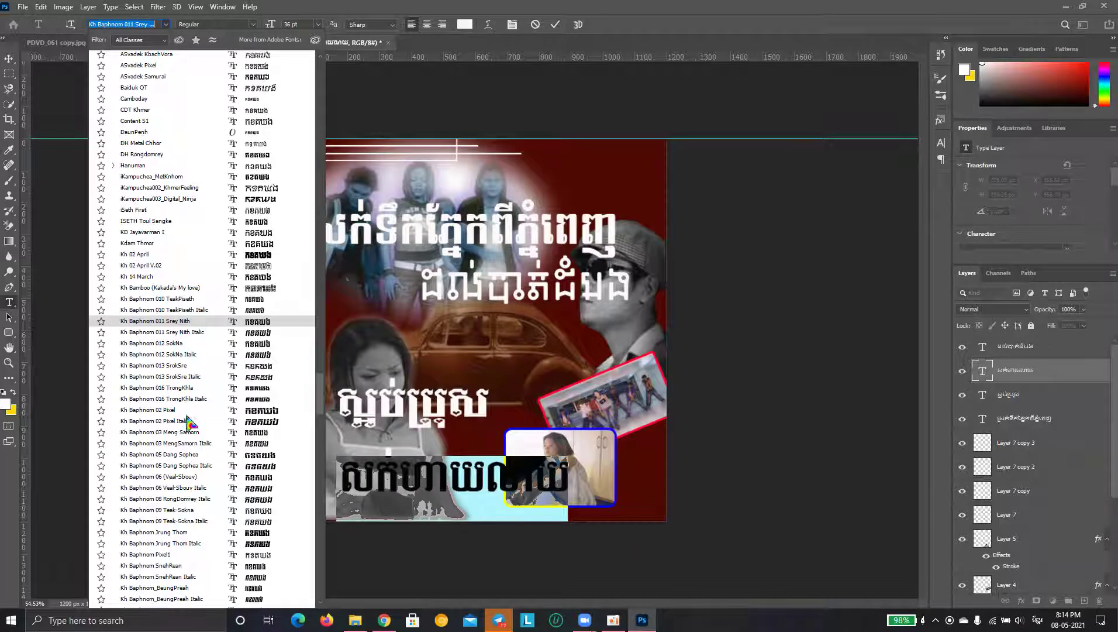
{"action": "left_click", "coordinate": [186, 467]}
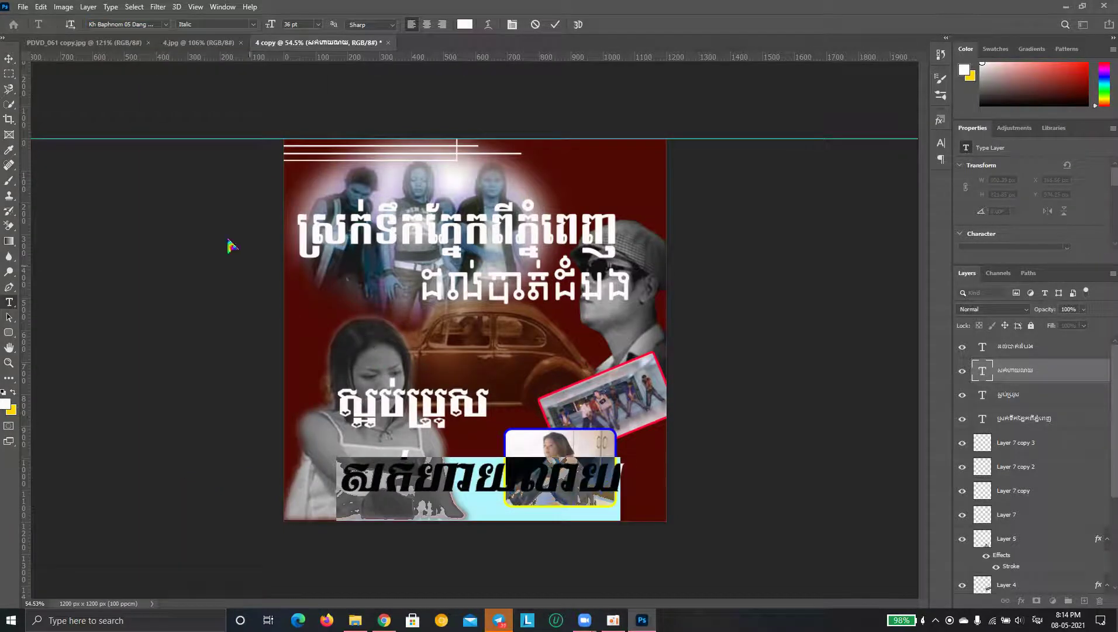
{"action": "left_click", "coordinate": [9, 58]}
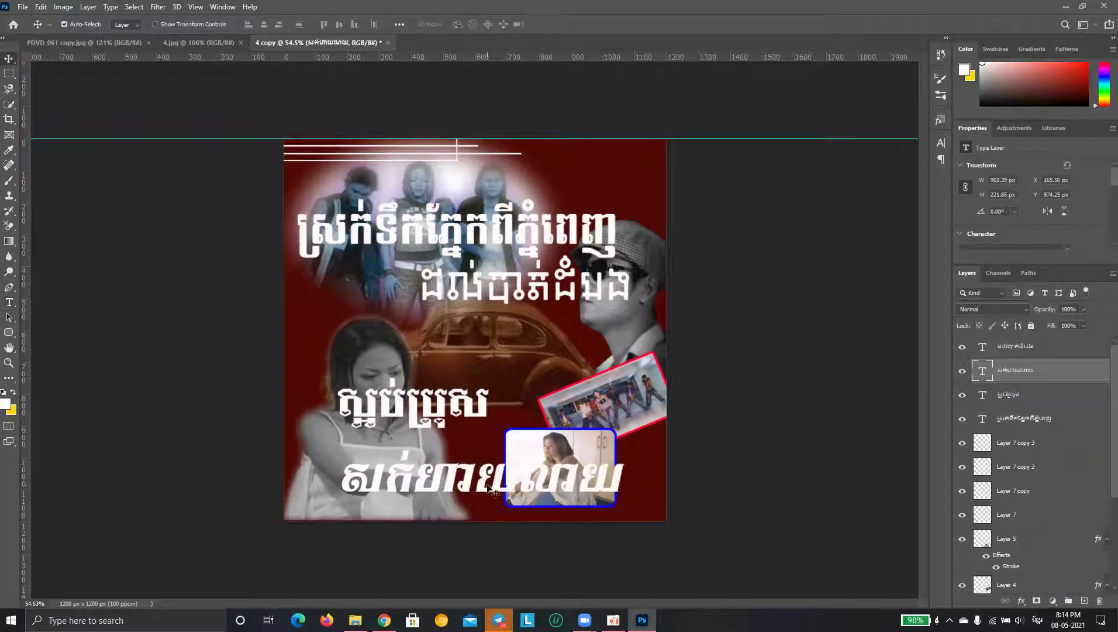
Shift the bottom line slightly left and down, comparing with the 4.jpg reference
{"action": "left_click_drag", "start_coordinate": [486, 485], "coordinate": [457, 499]}
{"action": "left_click", "coordinate": [199, 42]}
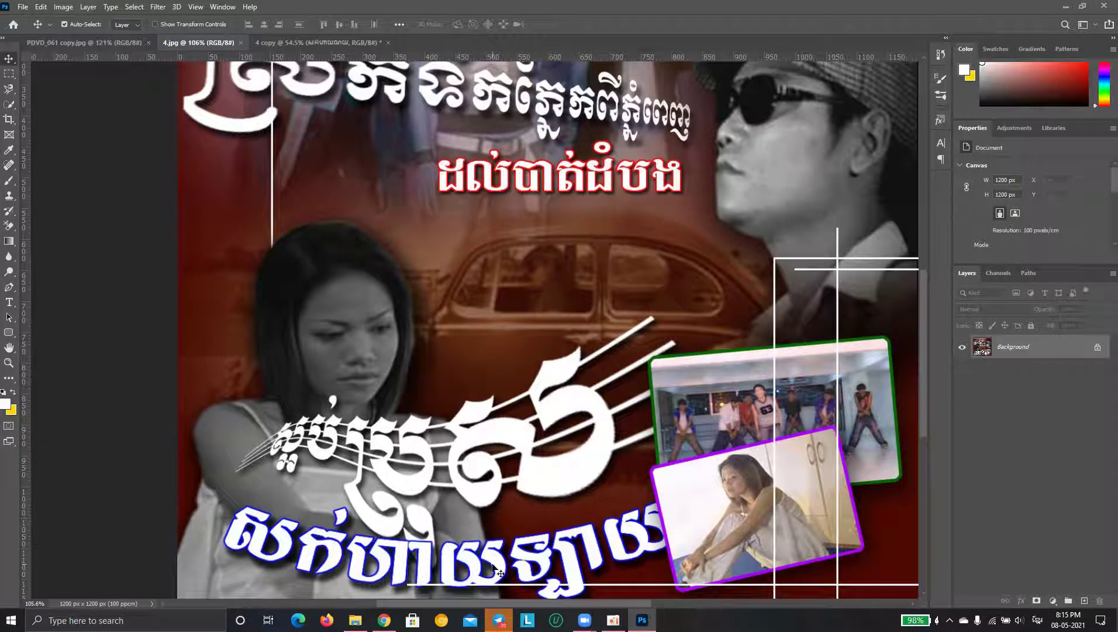
{"action": "left_click", "coordinate": [316, 43]}
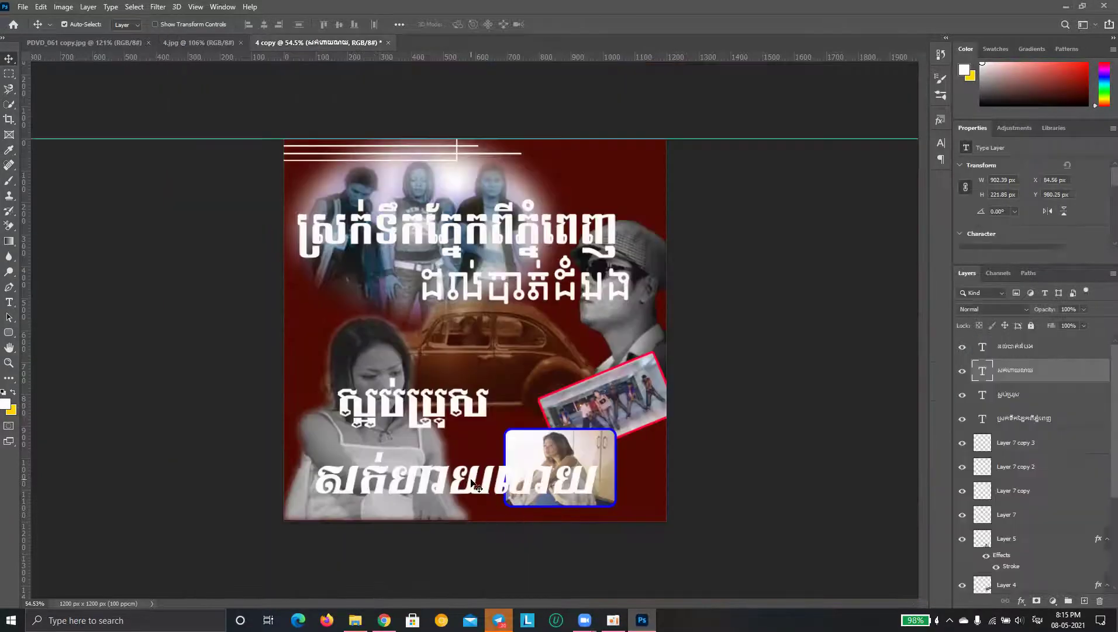
Apply an Outer Bevel emboss to the bottom Khmer line with 1000% depth and 10 px size
{"action": "left_click", "coordinate": [1021, 600]}
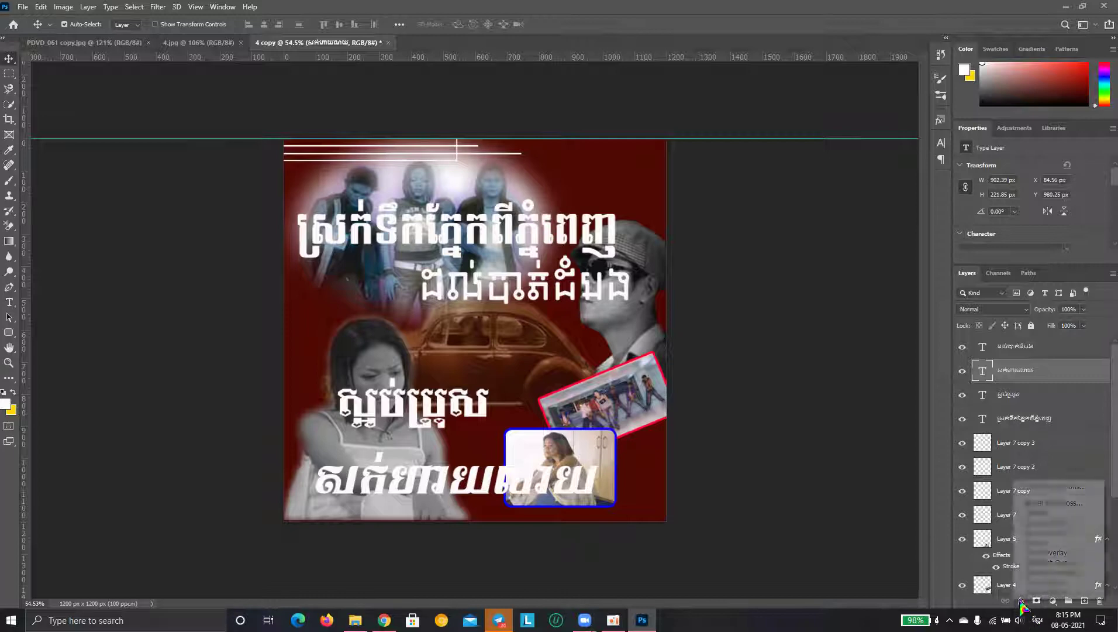
{"action": "left_click", "coordinate": [1029, 523]}
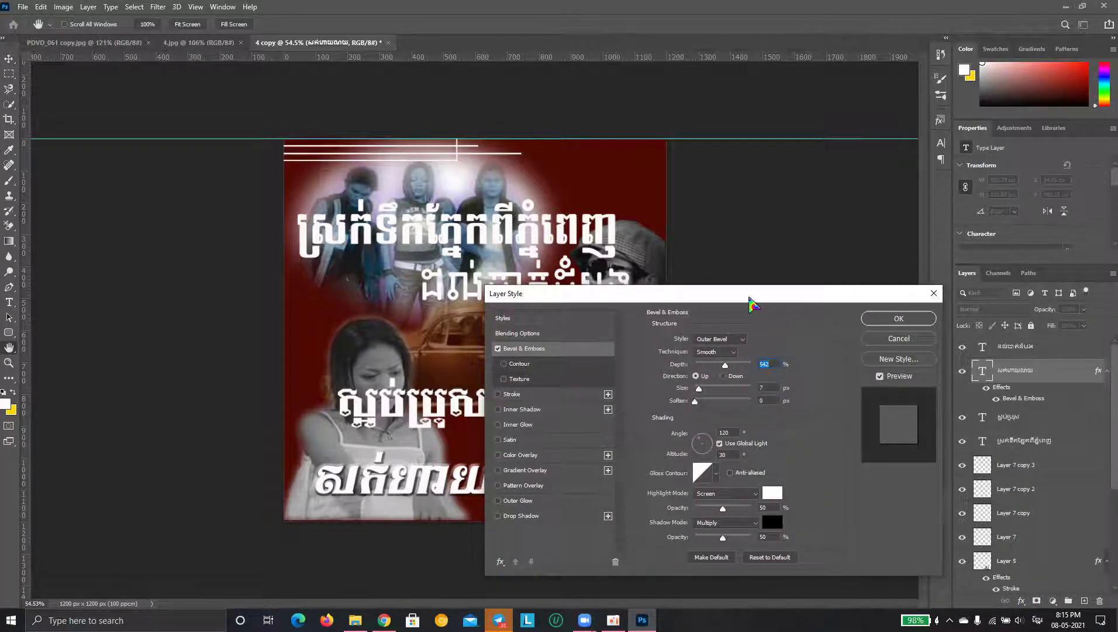
{"action": "left_click_drag", "start_coordinate": [749, 293], "coordinate": [789, 139]}
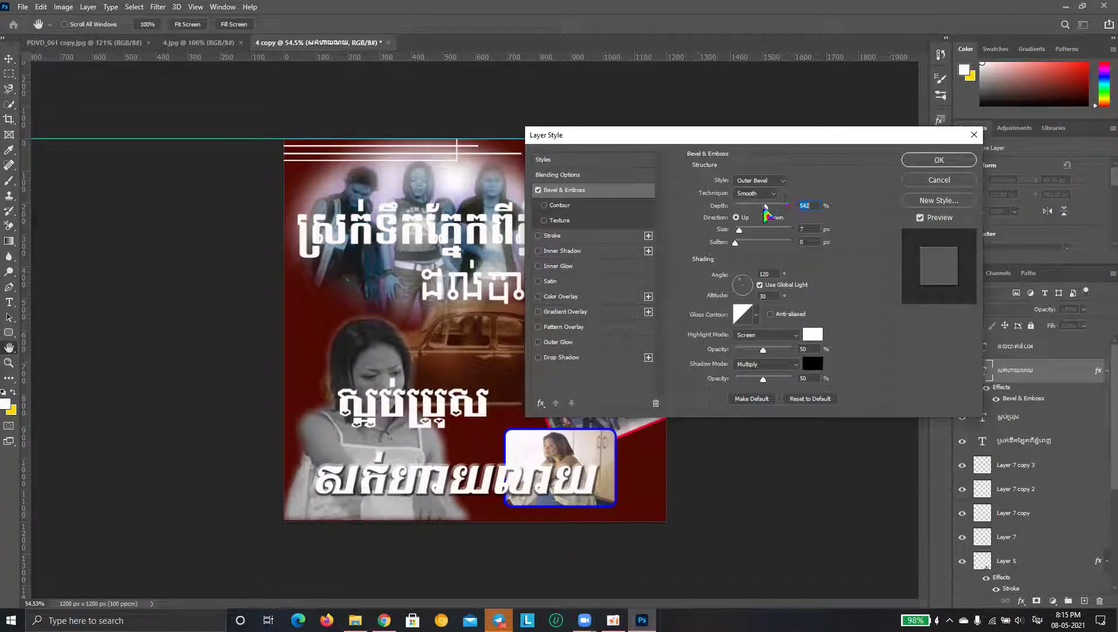
{"action": "left_click", "coordinate": [767, 207]}
{"action": "mouse_move", "coordinate": [775, 208]}
{"action": "left_mouse_down"}
{"action": "mouse_move", "coordinate": [755, 206]}
{"action": "mouse_move", "coordinate": [787, 215]}
{"action": "mouse_move", "coordinate": [758, 223]}
{"action": "mouse_move", "coordinate": [803, 212]}
{"action": "left_mouse_up"}
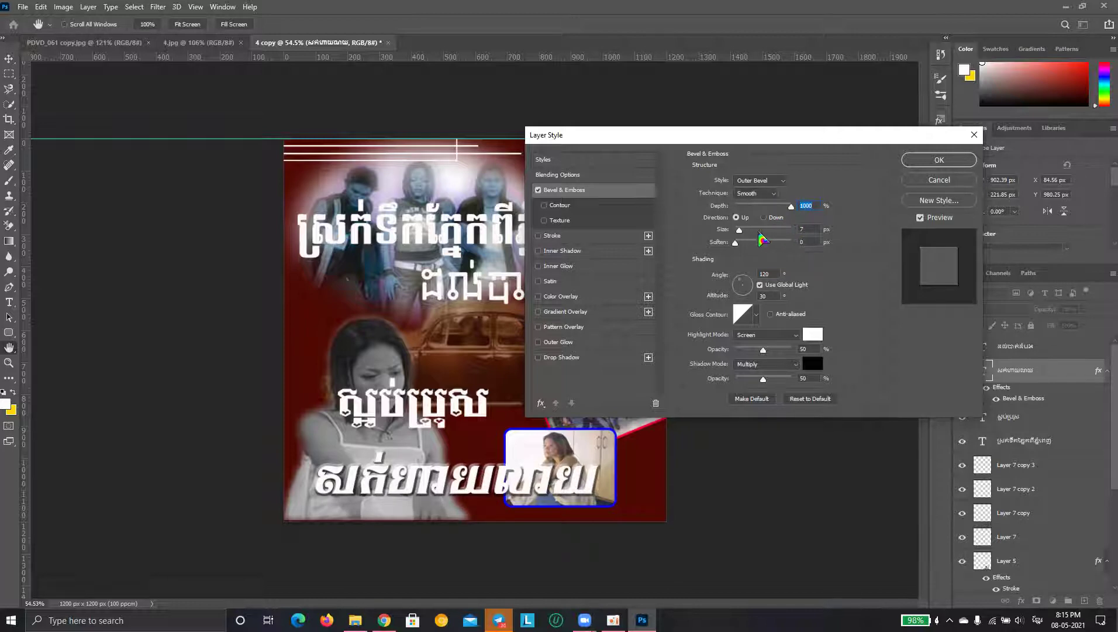
{"action": "left_click_drag", "start_coordinate": [745, 231], "coordinate": [747, 232]}
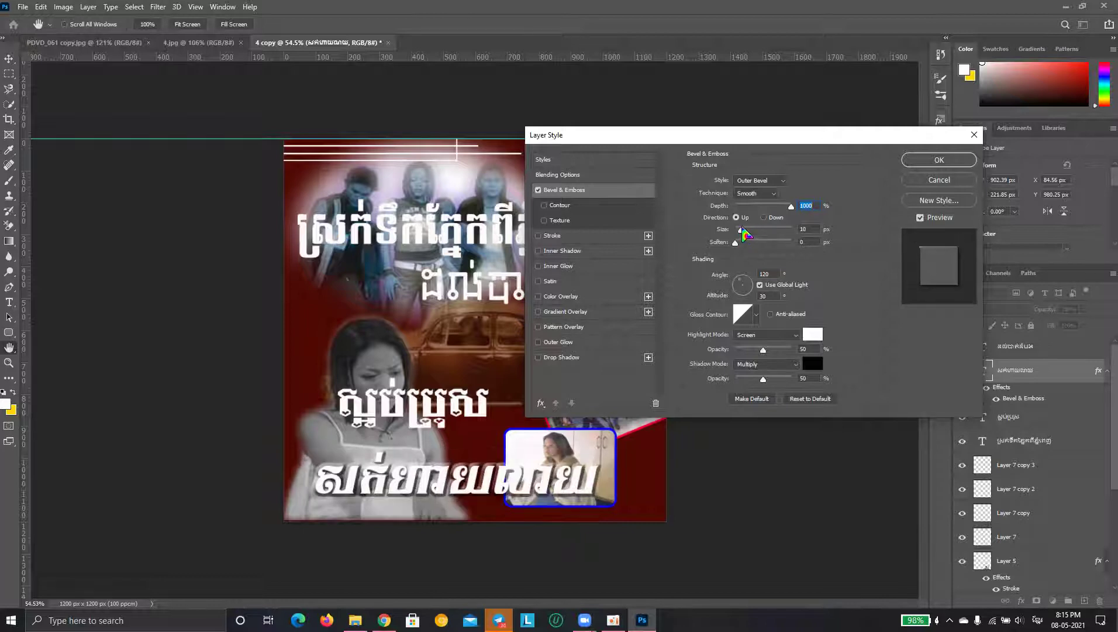
{"action": "mouse_move", "coordinate": [744, 232]}
{"action": "left_mouse_down"}
{"action": "mouse_move", "coordinate": [757, 243]}
{"action": "mouse_move", "coordinate": [731, 252]}
{"action": "left_mouse_up"}
{"action": "left_click", "coordinate": [939, 160]}
After checking the reference, marquee a thin strip across the poster's middle
{"action": "left_click", "coordinate": [422, 409]}
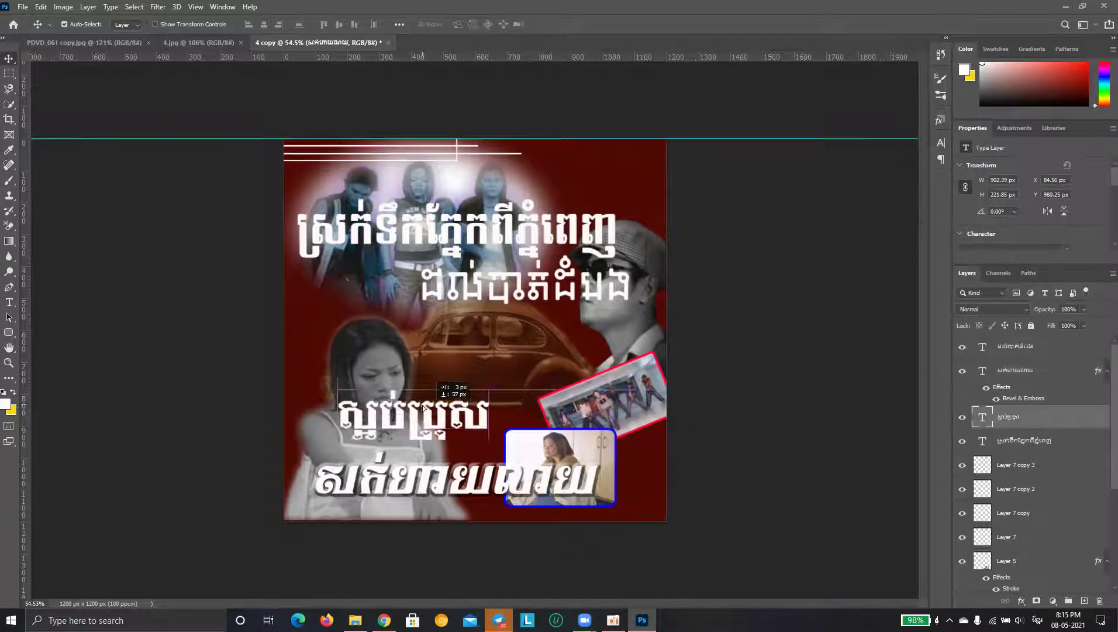
{"action": "left_click", "coordinate": [199, 43]}
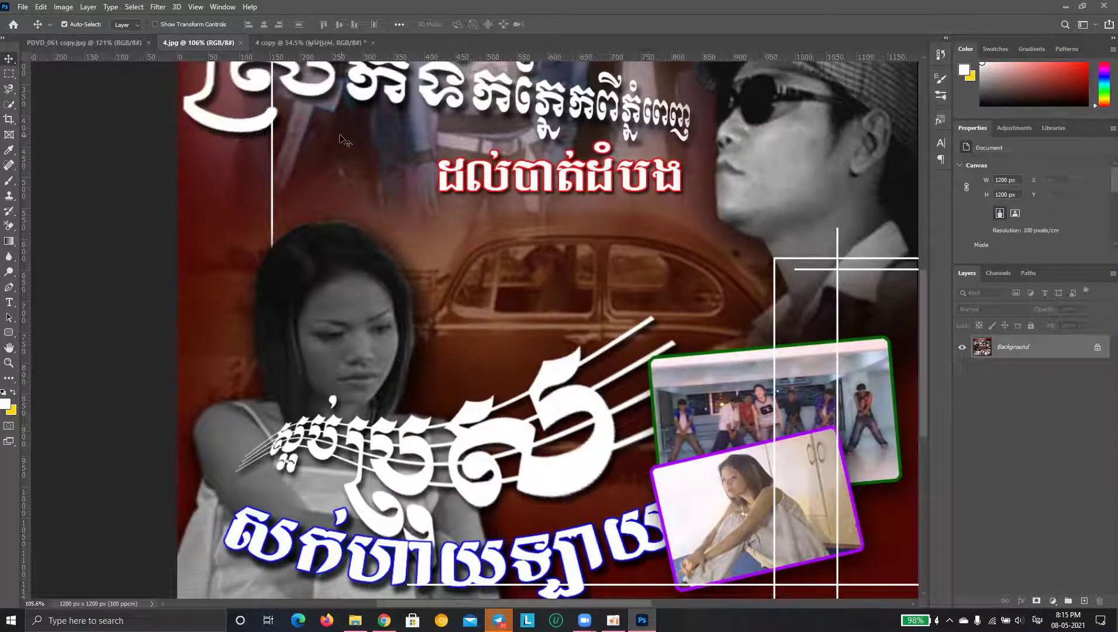
{"action": "left_click", "coordinate": [310, 43]}
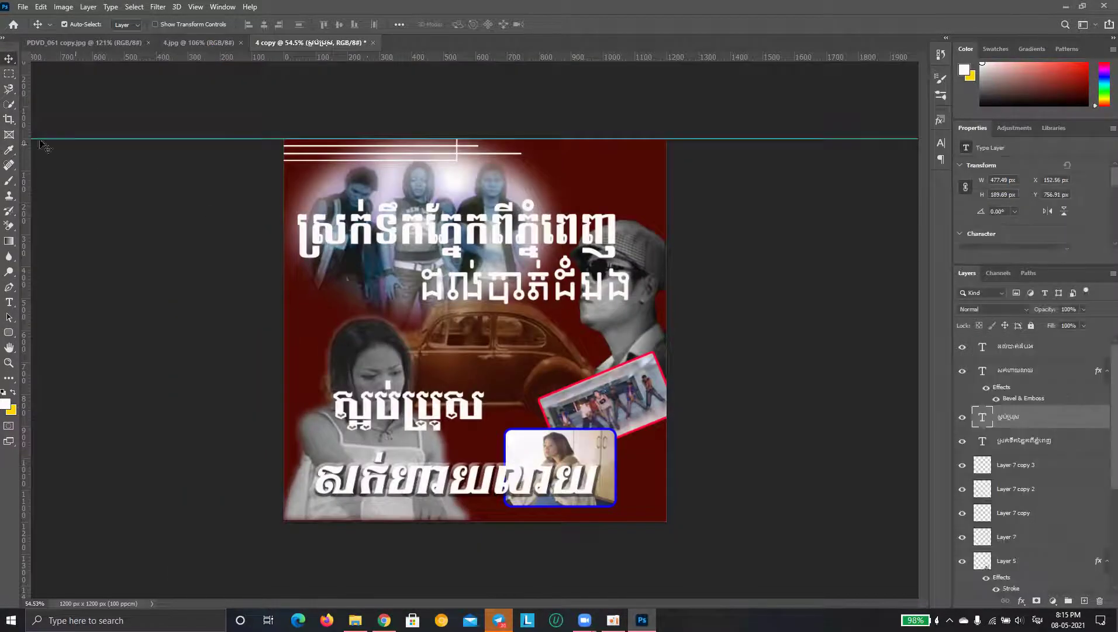
{"action": "left_click", "coordinate": [8, 73]}
{"action": "left_click", "coordinate": [58, 77]}
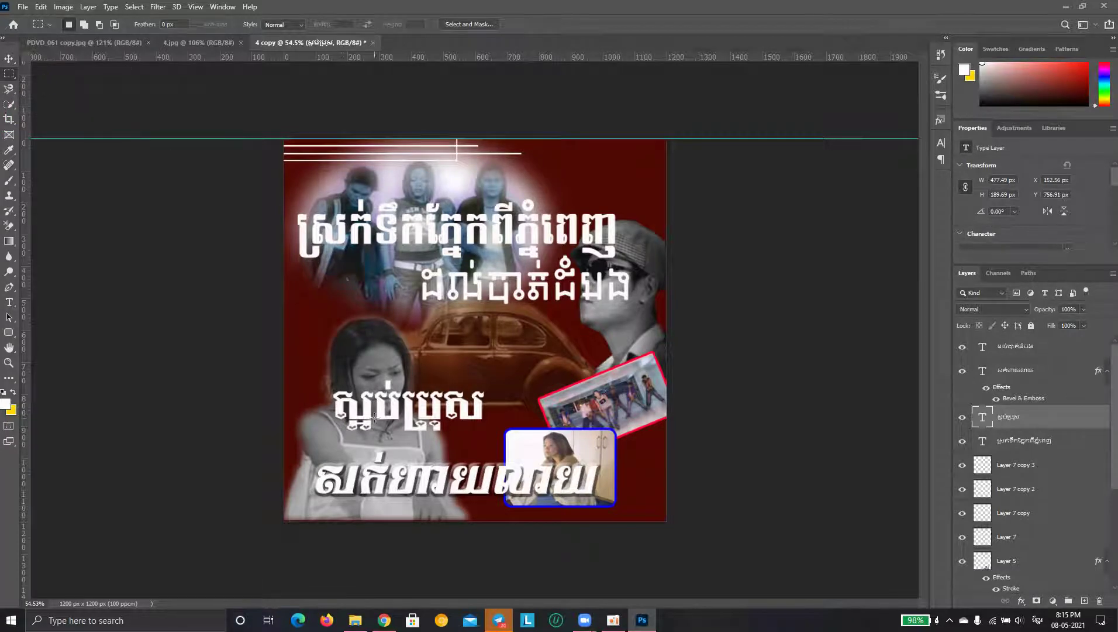
{"action": "left_click_drag", "start_coordinate": [302, 328], "coordinate": [625, 331]}
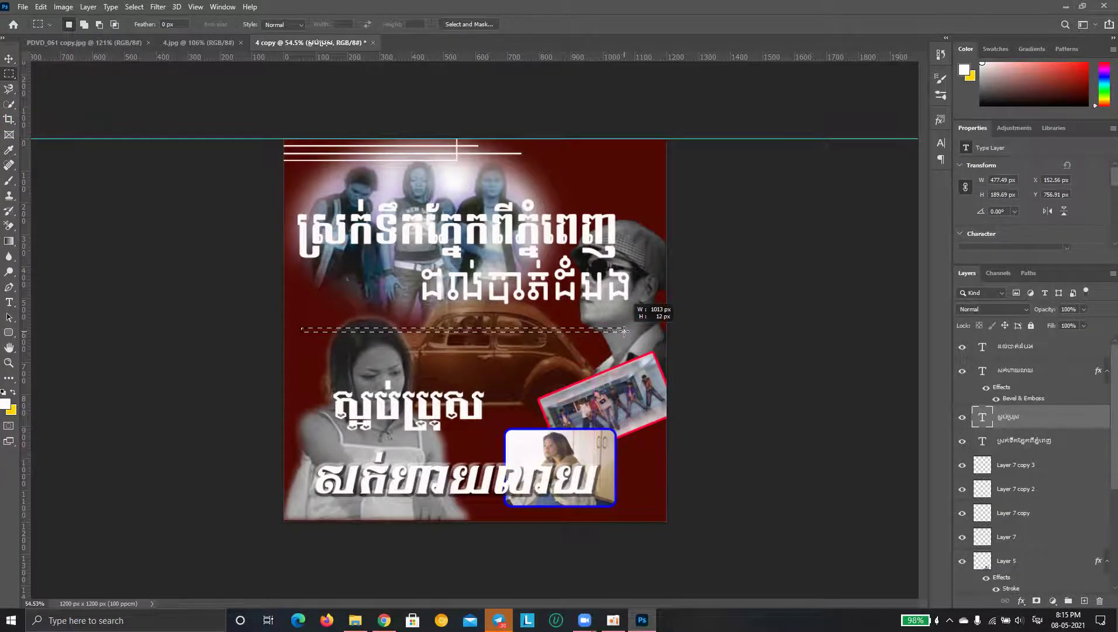
{"action": "left_click_drag", "start_coordinate": [625, 331], "coordinate": [626, 331]}
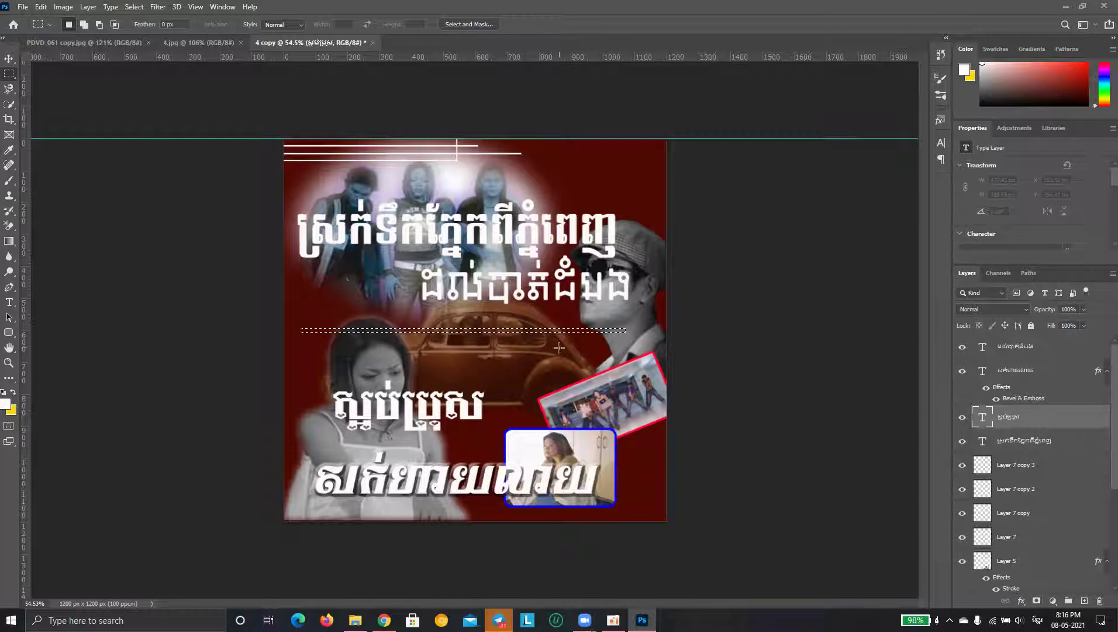
{"action": "scroll", "coordinate": [479, 368], "scroll_direction": "up", "scroll_amount": 2, "text": "alt"}
{"action": "scroll", "coordinate": [403, 389], "scroll_direction": "up", "scroll_amount": 3, "text": "alt"}
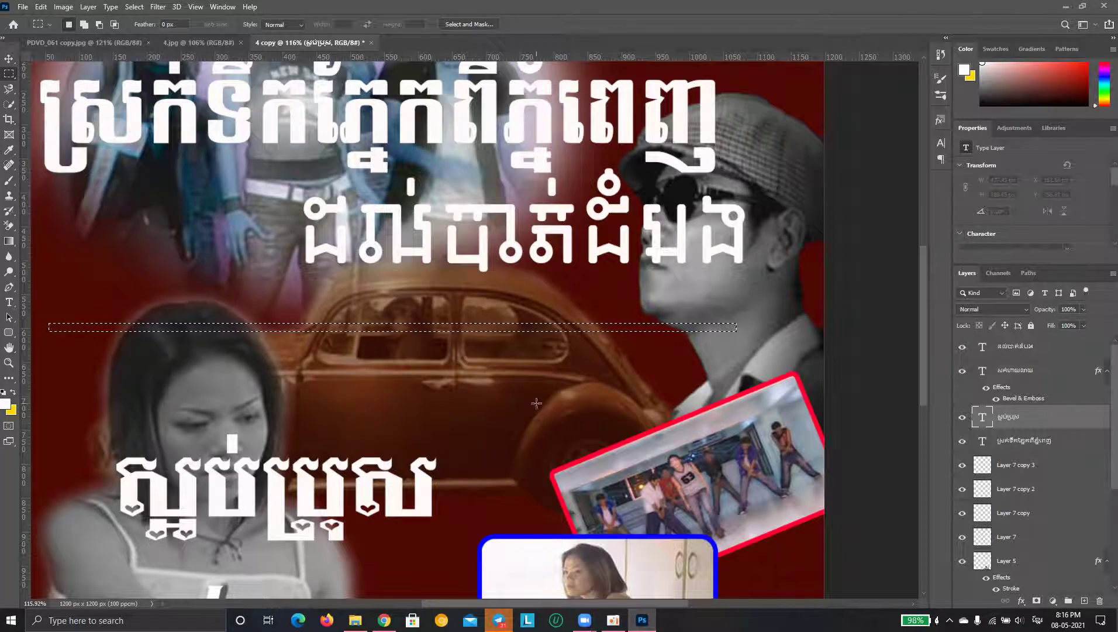
Fill the strip with white on a new layer, Layer 8
{"action": "left_click", "coordinate": [1085, 601]}
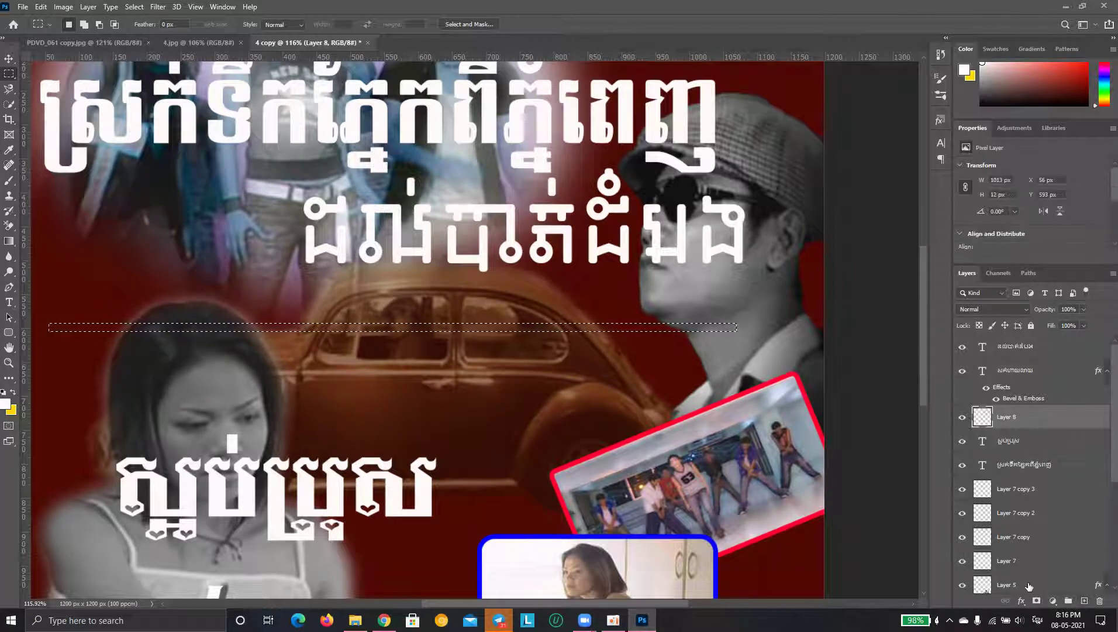
{"action": "key", "text": "alt+BackSpace"}
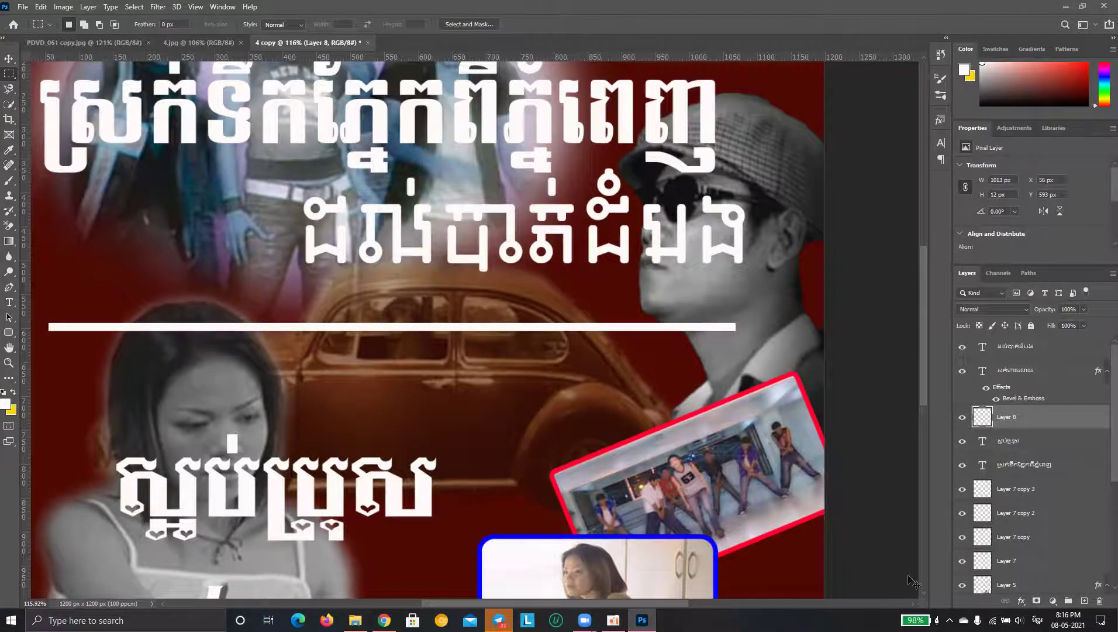
{"action": "scroll", "coordinate": [490, 474], "scroll_direction": "down", "scroll_amount": 3}
{"action": "scroll", "coordinate": [490, 474], "scroll_direction": "down", "scroll_amount": 2}
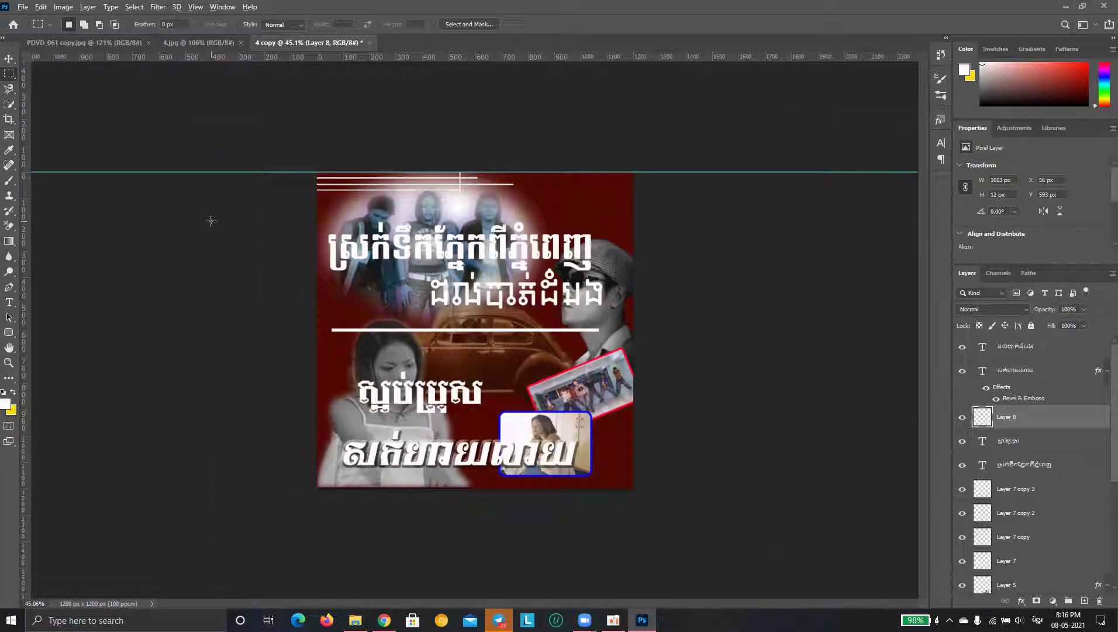
Free-transform the white bar, dragging its bottom edge up to make it thinner
{"action": "left_click", "coordinate": [8, 59]}
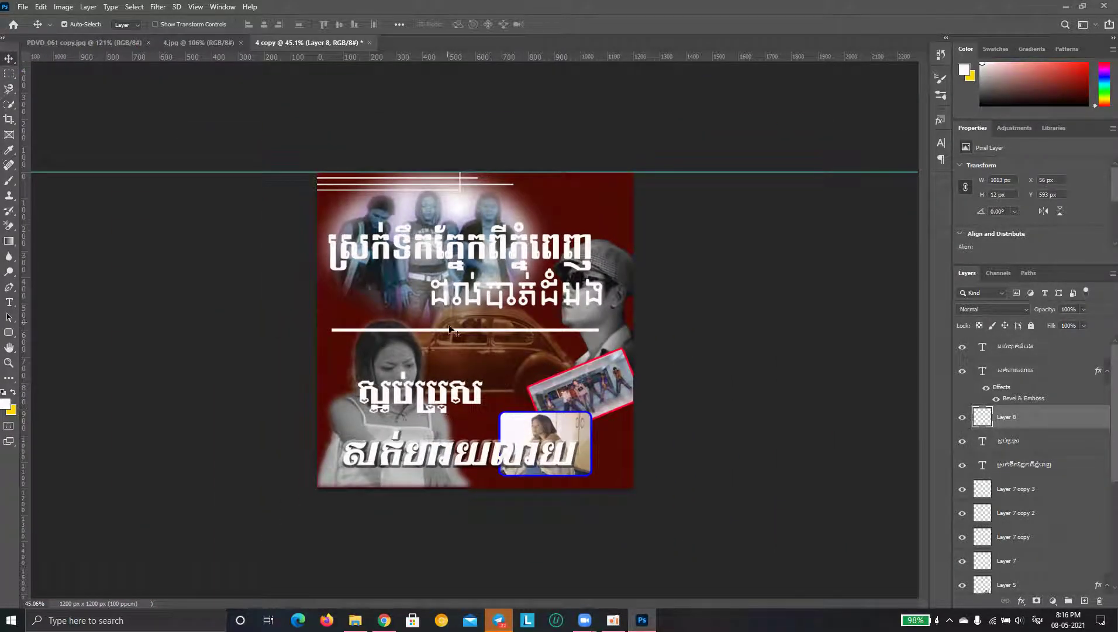
{"action": "scroll", "coordinate": [450, 345], "scroll_direction": "up", "scroll_amount": 5}
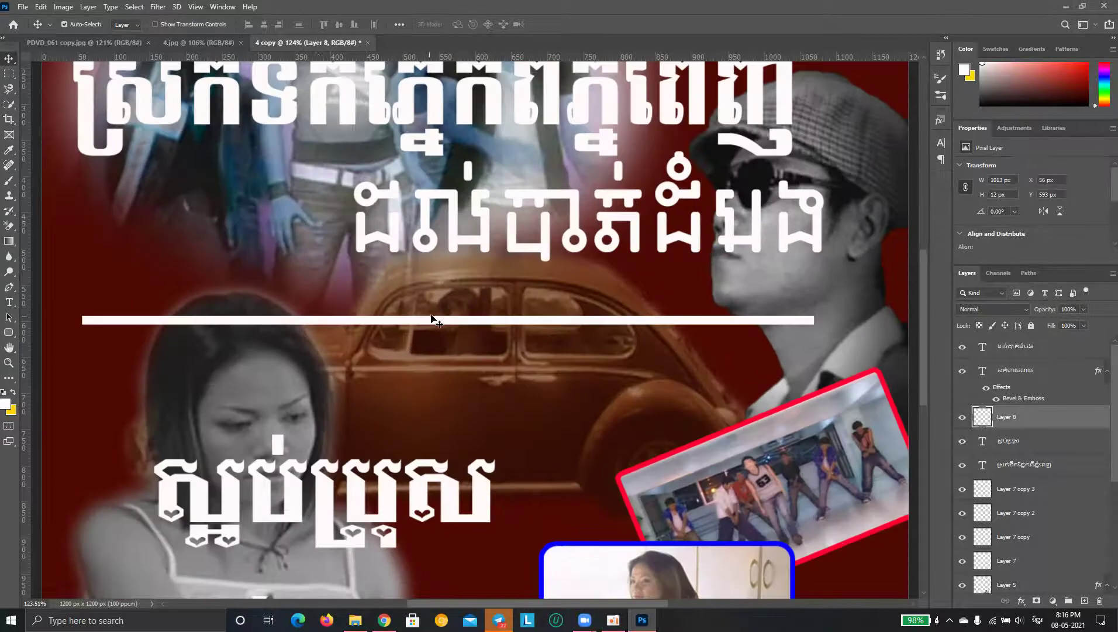
{"action": "key", "text": "ctrl+t"}
{"action": "scroll", "coordinate": [448, 327], "scroll_direction": "up", "scroll_amount": 2}
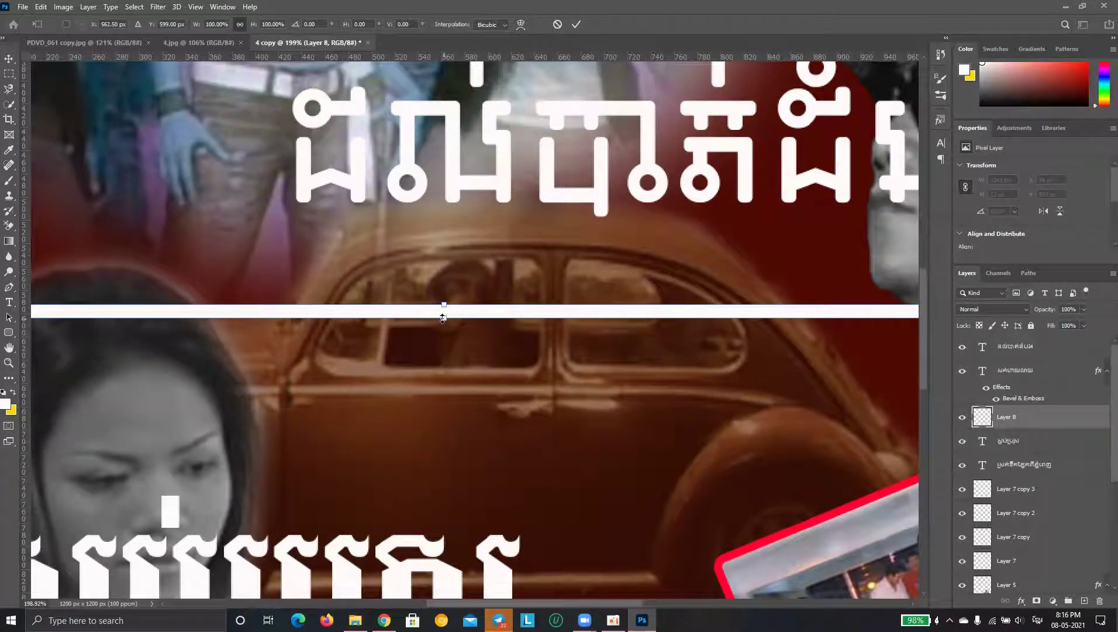
{"action": "left_click_drag", "start_coordinate": [442, 317], "coordinate": [446, 306]}
{"action": "scroll", "coordinate": [453, 346], "scroll_direction": "down", "scroll_amount": 4}
{"action": "scroll", "coordinate": [473, 374], "scroll_direction": "down", "scroll_amount": 3}
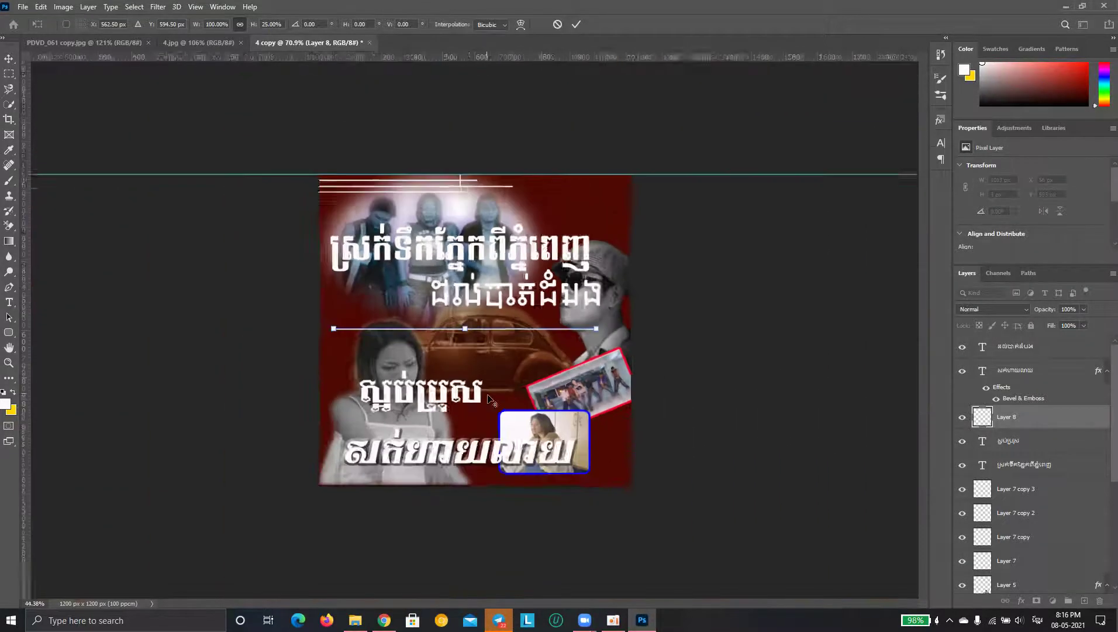
{"action": "key", "text": "alt+space"}
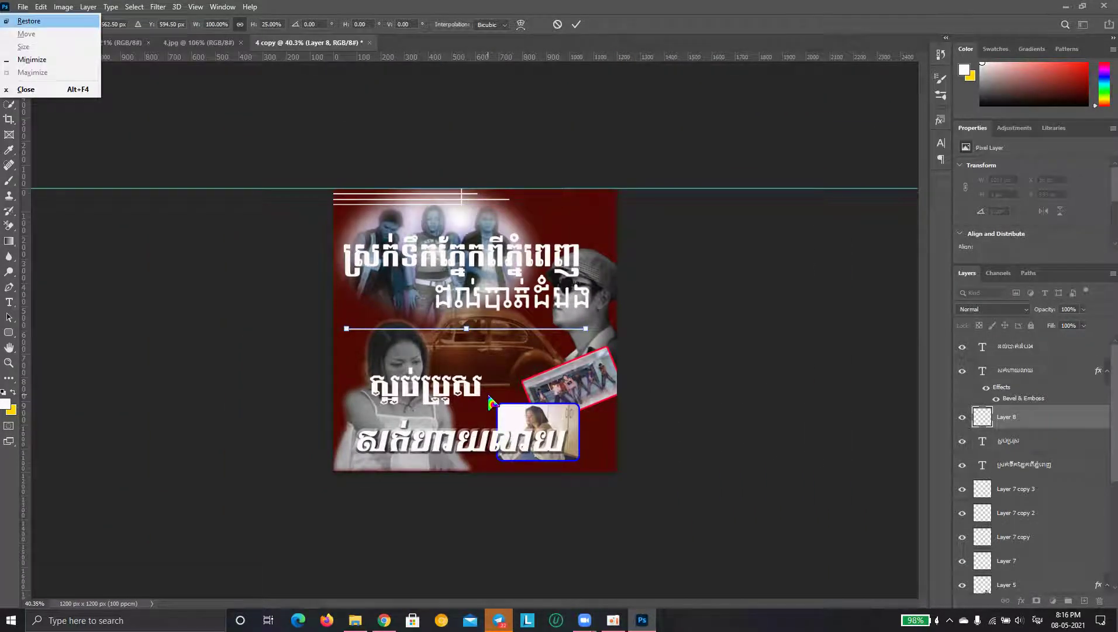
{"action": "key", "text": "Escape"}
{"action": "key", "text": "alt+space"}
{"action": "key", "text": "Return"}
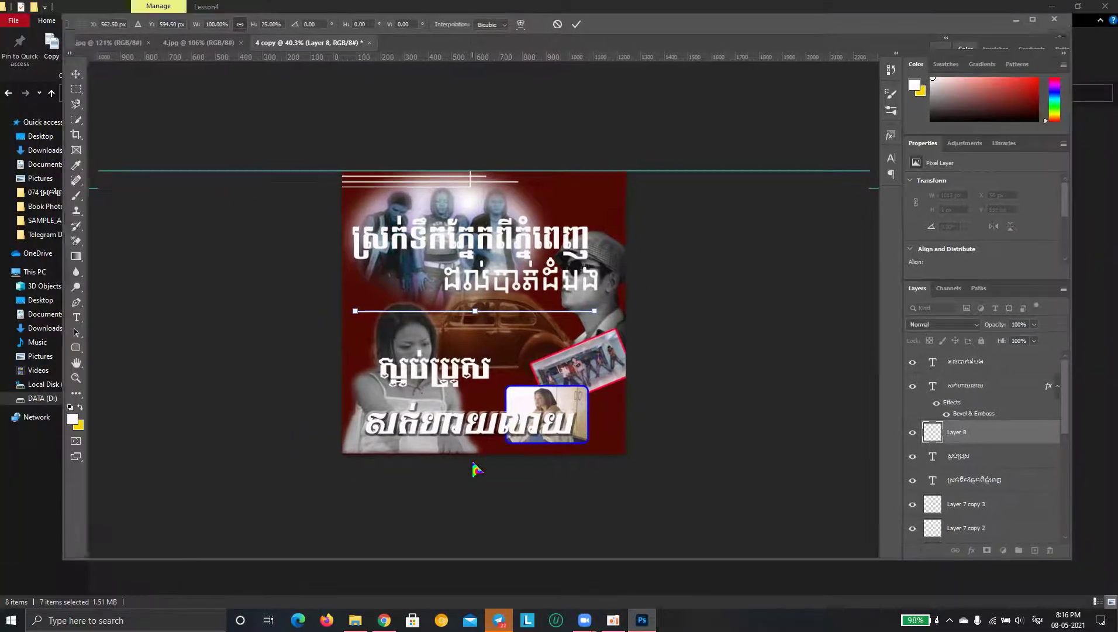
{"action": "left_click", "coordinate": [1032, 20]}
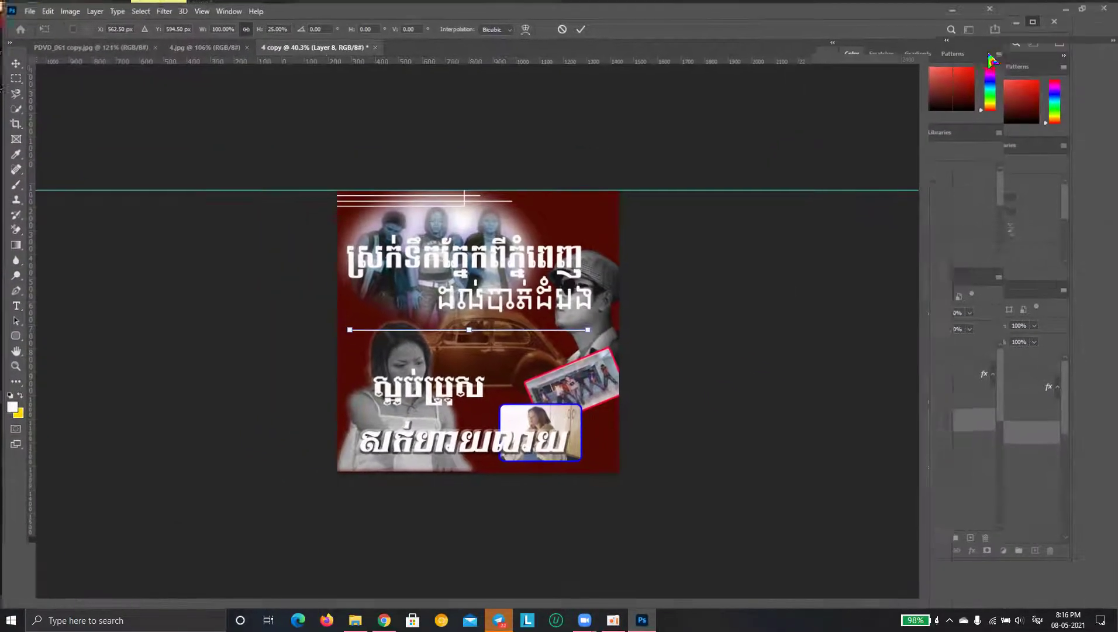
{"action": "key", "text": "Return"}
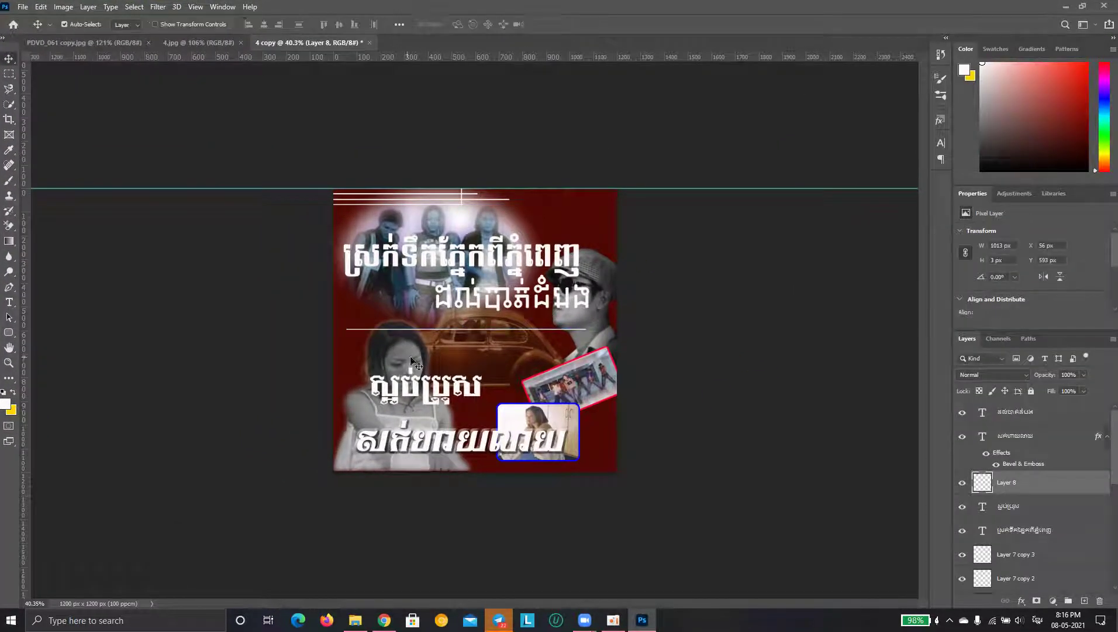
{"action": "scroll", "coordinate": [411, 361], "scroll_direction": "up", "scroll_amount": 5}
{"action": "scroll", "coordinate": [374, 335], "scroll_direction": "up", "scroll_amount": 5}
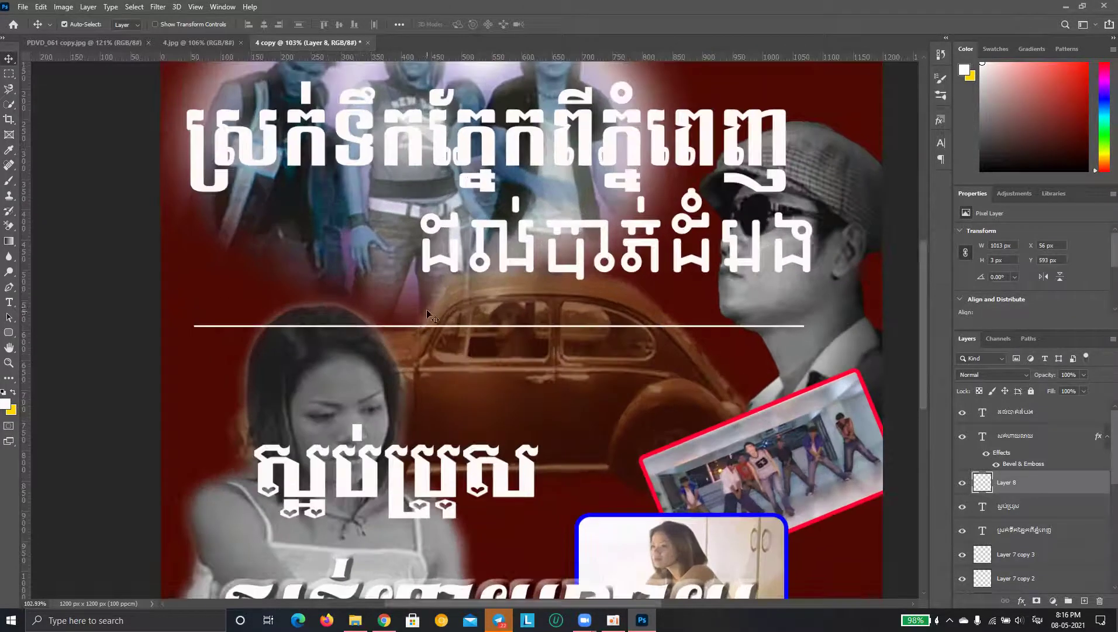
{"action": "left_click", "coordinate": [433, 301]}
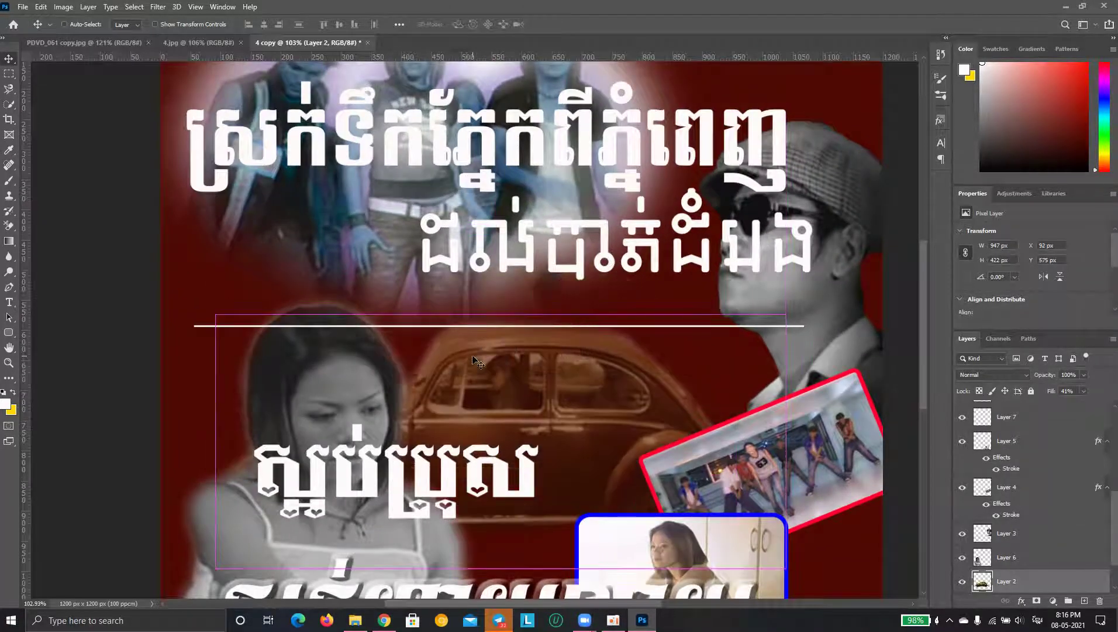
{"action": "left_click", "coordinate": [64, 24]}
{"action": "left_click", "coordinate": [234, 328], "text": "ctrl"}
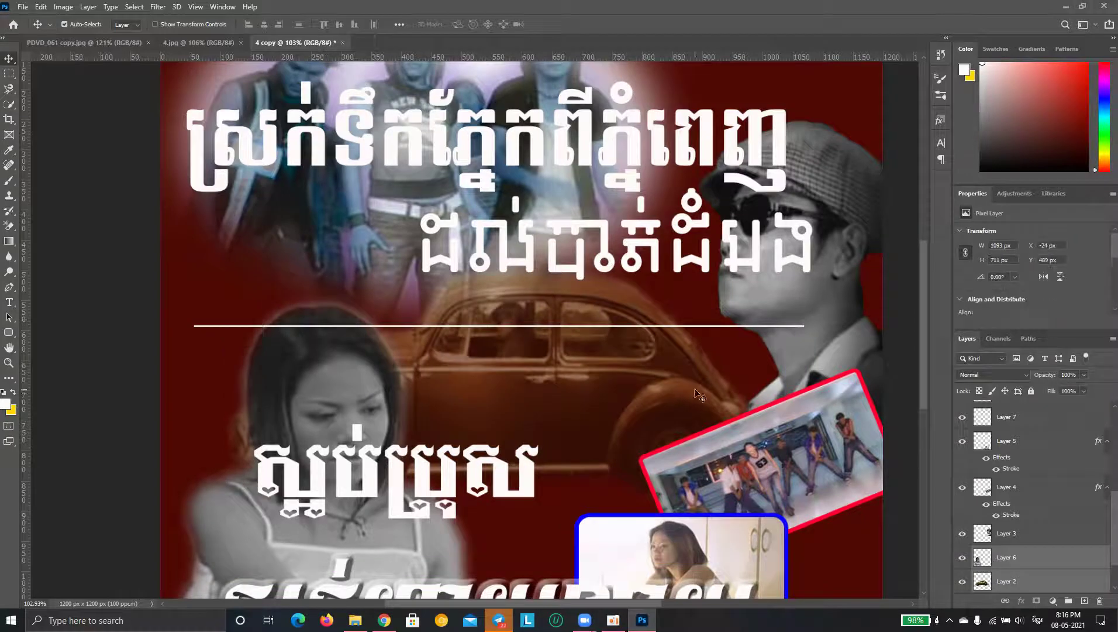
{"action": "key", "text": "ctrl+t"}
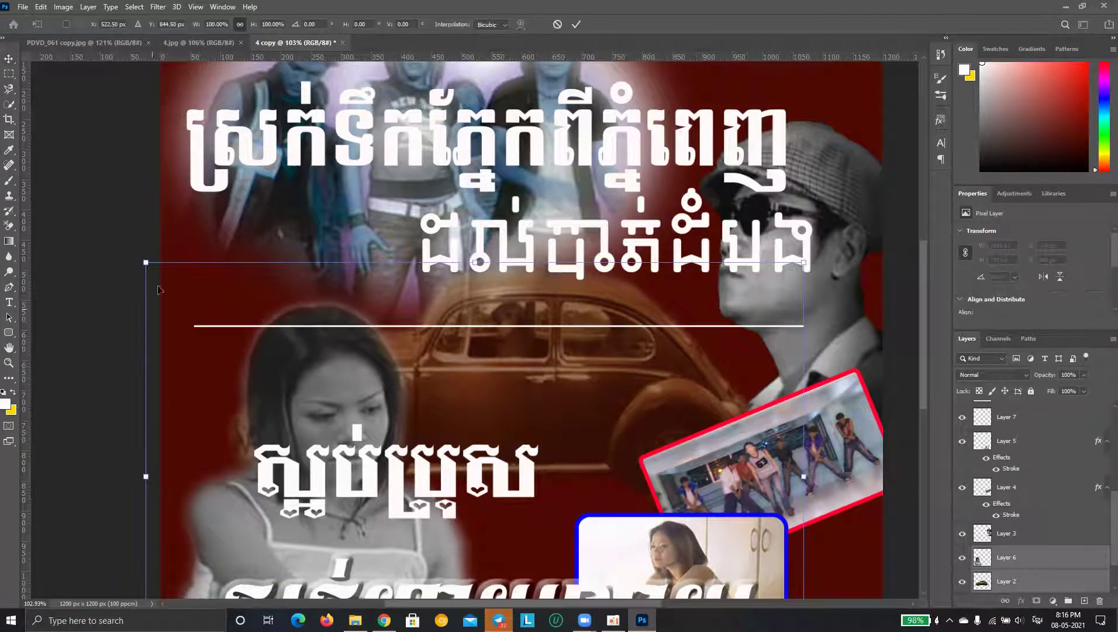
{"action": "key", "text": "Return"}
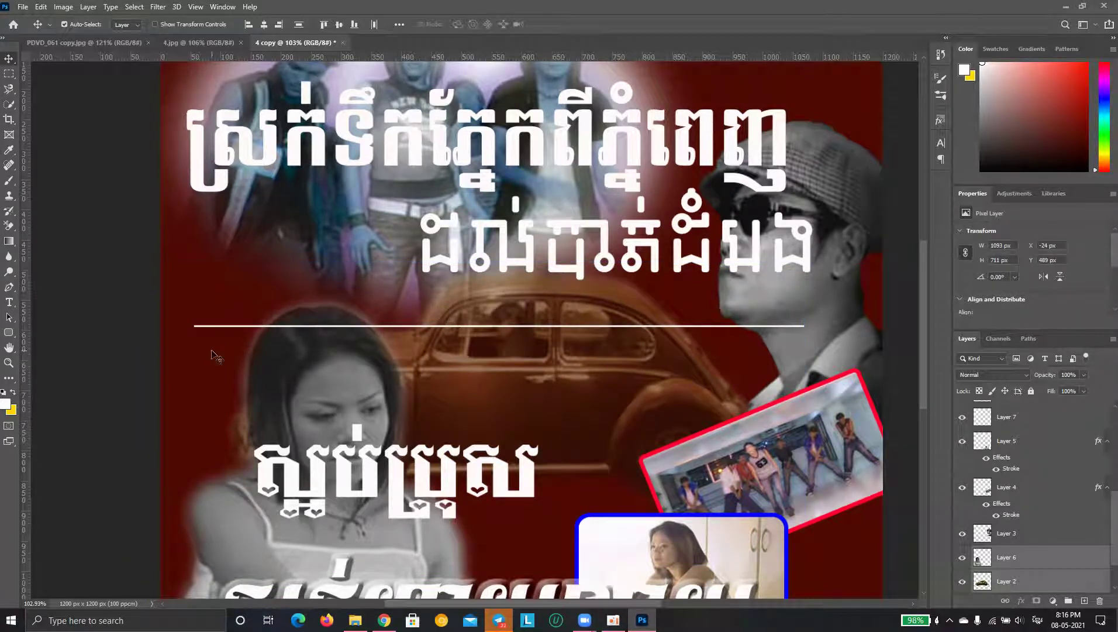
{"action": "left_click", "coordinate": [204, 327]}
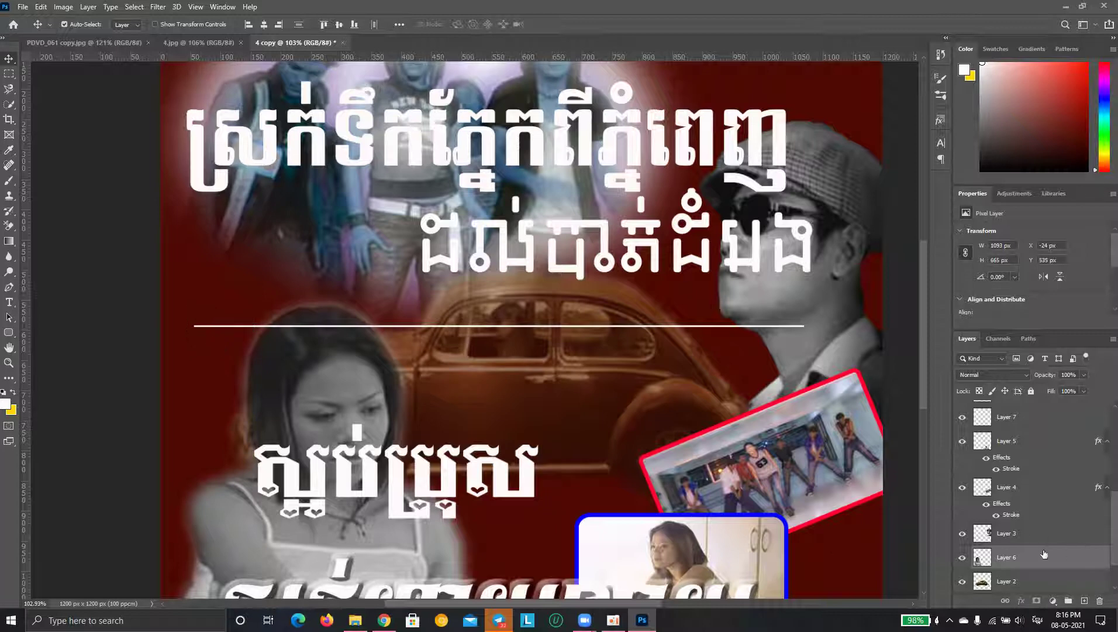
{"action": "scroll", "coordinate": [1044, 553], "scroll_direction": "down", "scroll_amount": 2}
{"action": "left_click", "coordinate": [1099, 511]}
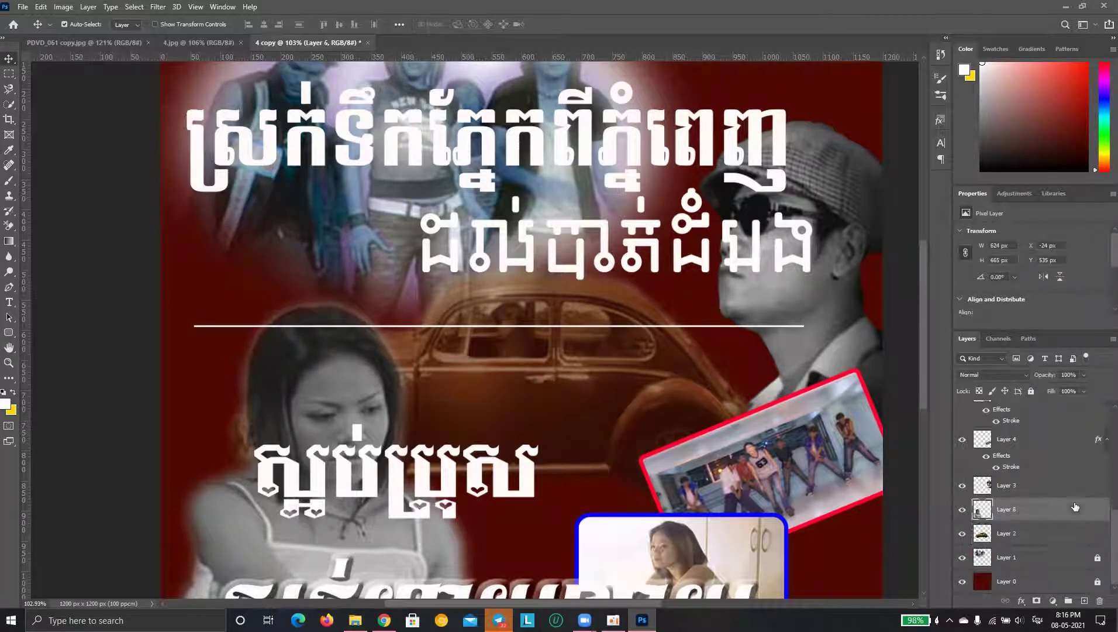
{"action": "left_click", "coordinate": [1031, 390]}
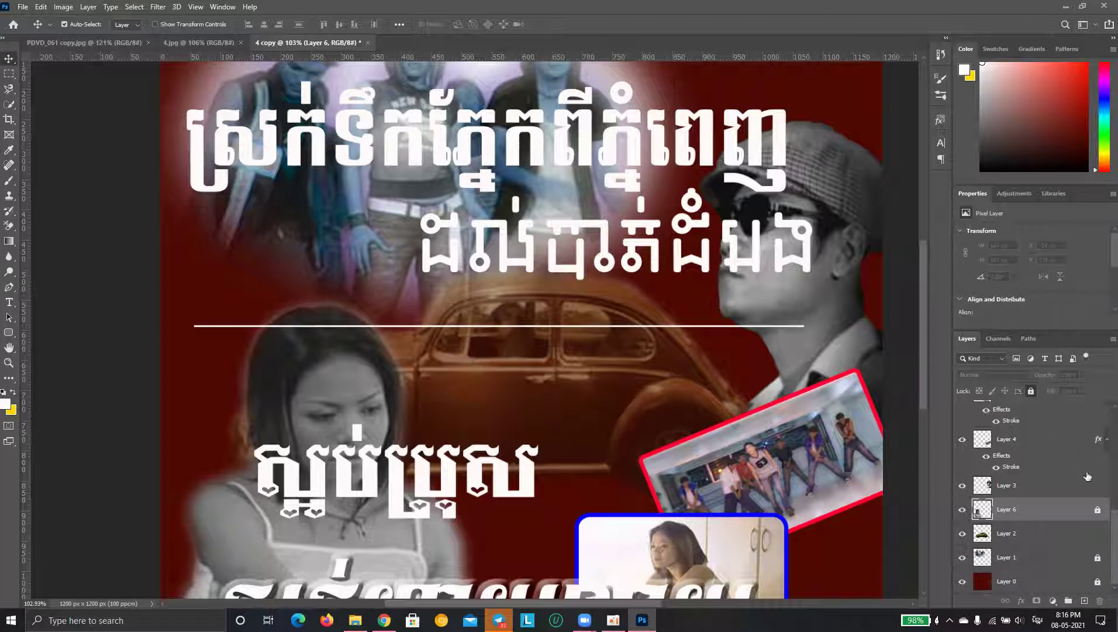
{"action": "left_click", "coordinate": [1043, 489]}
{"action": "left_click", "coordinate": [1031, 391]}
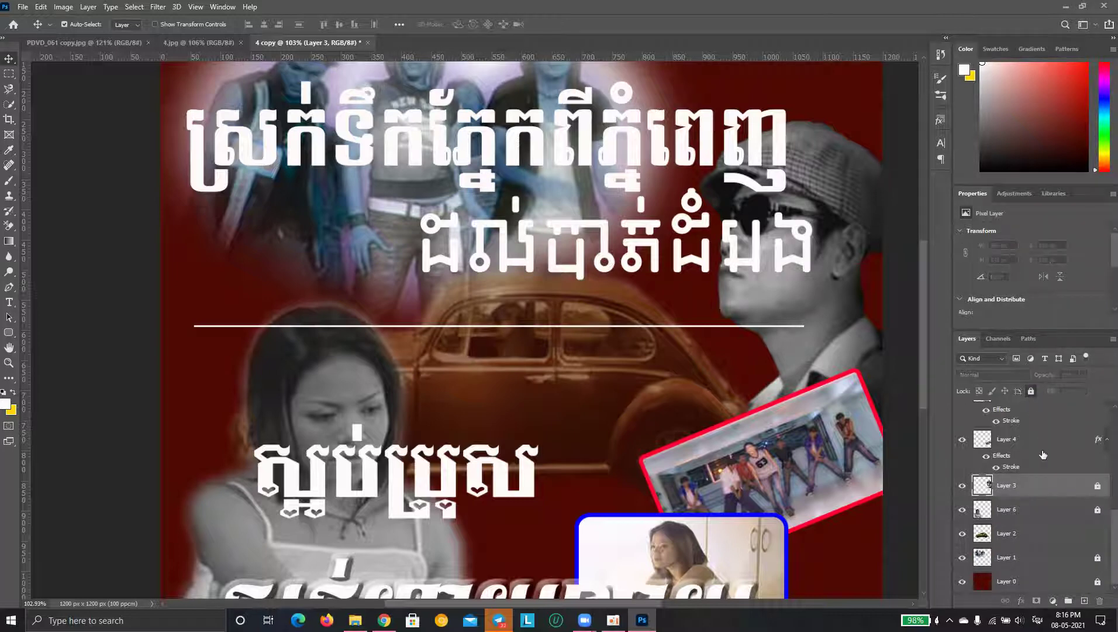
{"action": "scroll", "coordinate": [1042, 462], "scroll_direction": "up", "scroll_amount": 2}
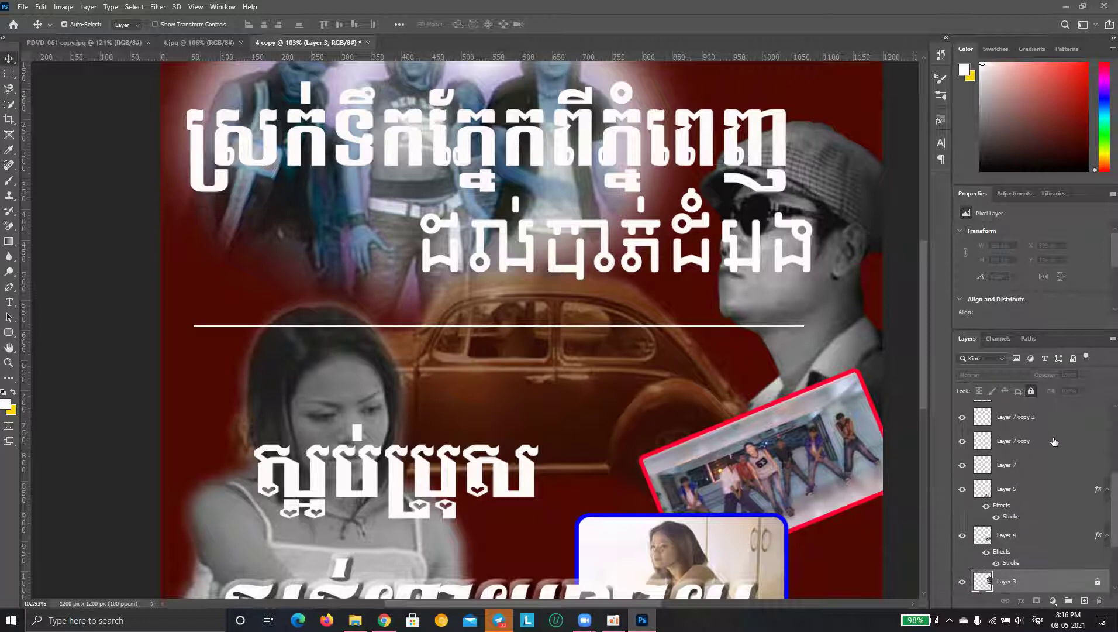
{"action": "scroll", "coordinate": [1088, 529], "scroll_direction": "up", "scroll_amount": 1}
{"action": "scroll", "coordinate": [1087, 523], "scroll_direction": "up", "scroll_amount": 1}
{"action": "scroll", "coordinate": [1087, 520], "scroll_direction": "up", "scroll_amount": 2}
{"action": "scroll", "coordinate": [1086, 520], "scroll_direction": "up", "scroll_amount": 1}
{"action": "scroll", "coordinate": [1087, 520], "scroll_direction": "up", "scroll_amount": 2}
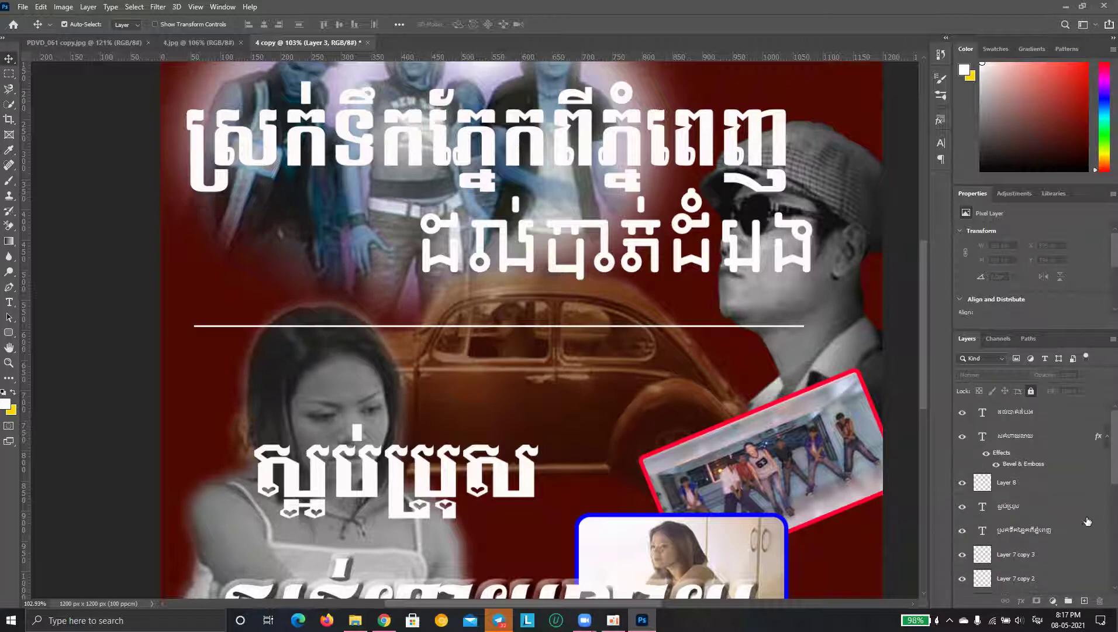
{"action": "left_click", "coordinate": [222, 325]}
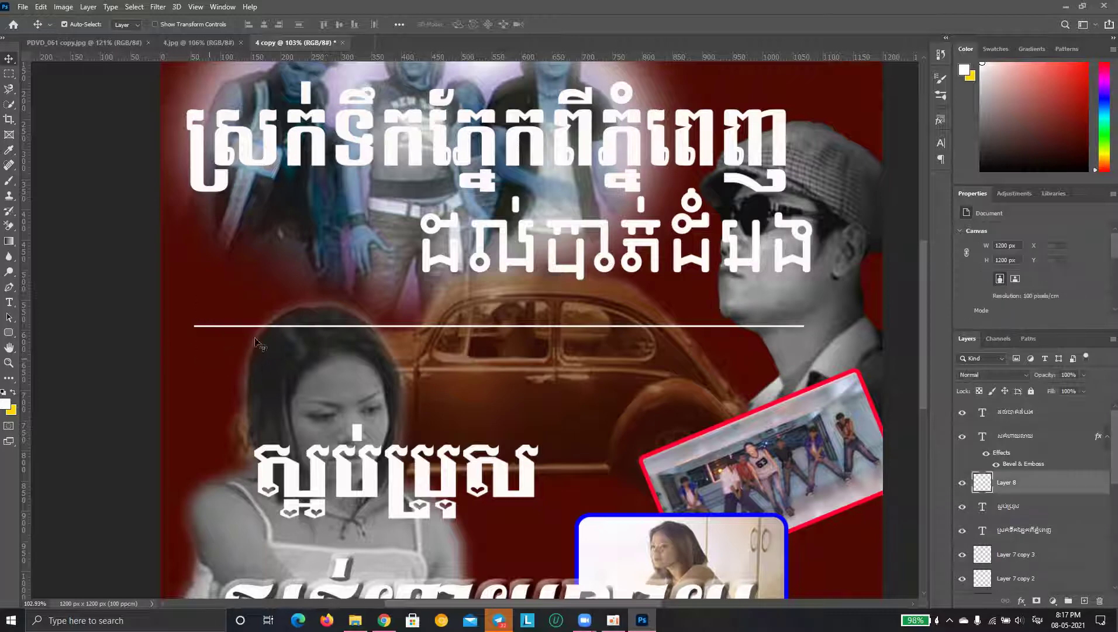
Nudge Layer 8's white line up and shorten it to about half its length
{"action": "key", "text": "Up"}
{"action": "key", "text": "Up"}
{"action": "key", "text": "Up"}
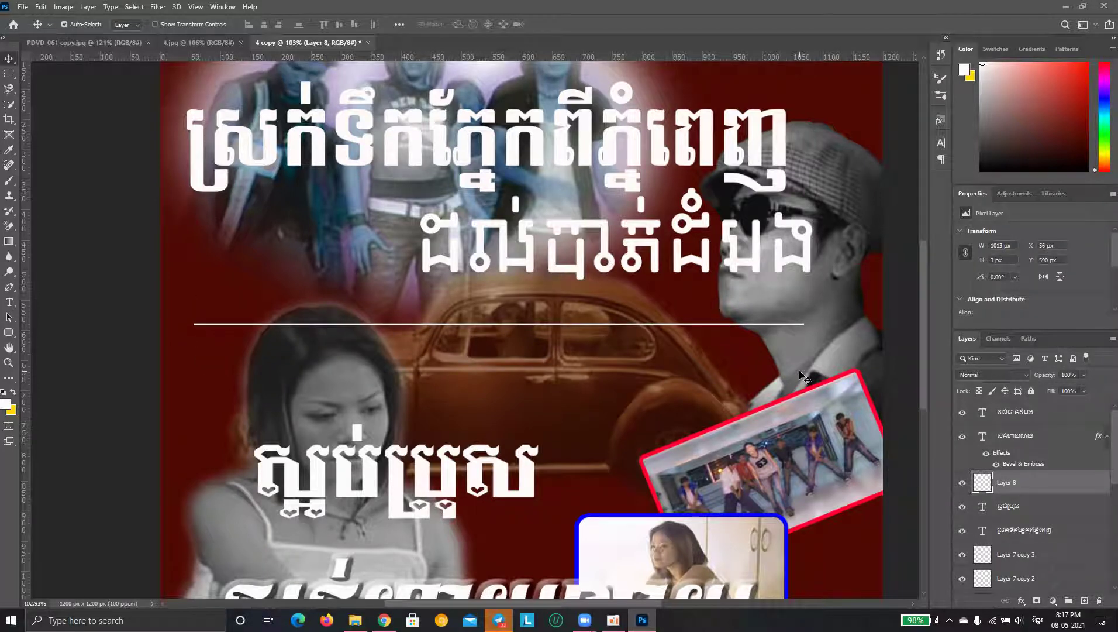
{"action": "key", "text": "ctrl"}
{"action": "key", "text": "ctrl+t"}
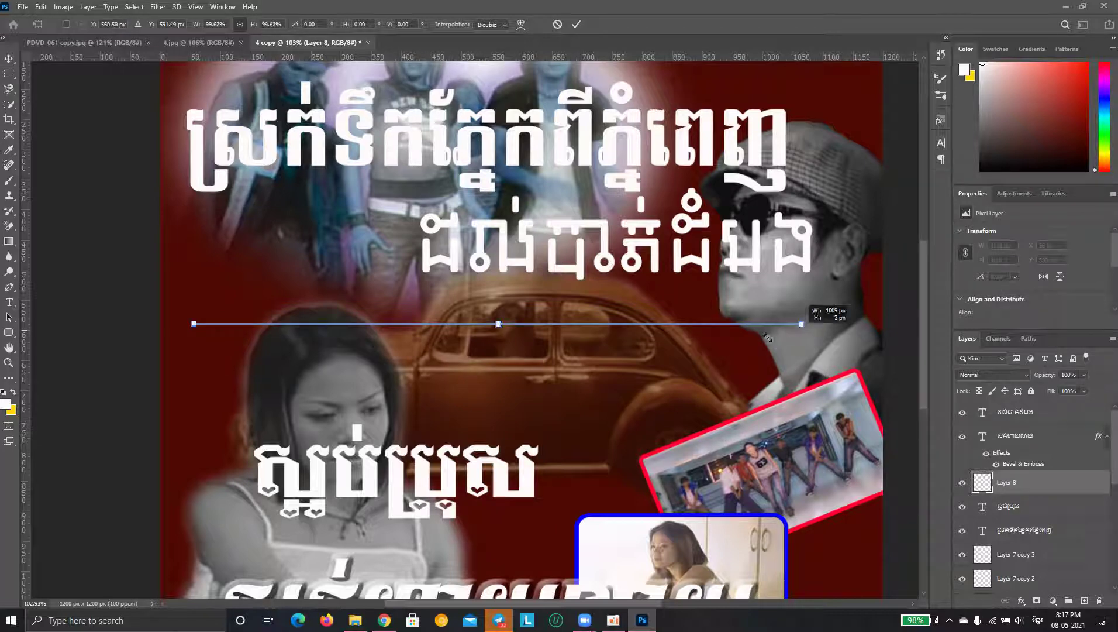
{"action": "mouse_move", "coordinate": [804, 329]}
{"action": "left_mouse_down"}
{"action": "mouse_move", "coordinate": [530, 365]}
{"action": "mouse_move", "coordinate": [583, 364]}
{"action": "left_mouse_up"}
{"action": "key", "text": "Return"}
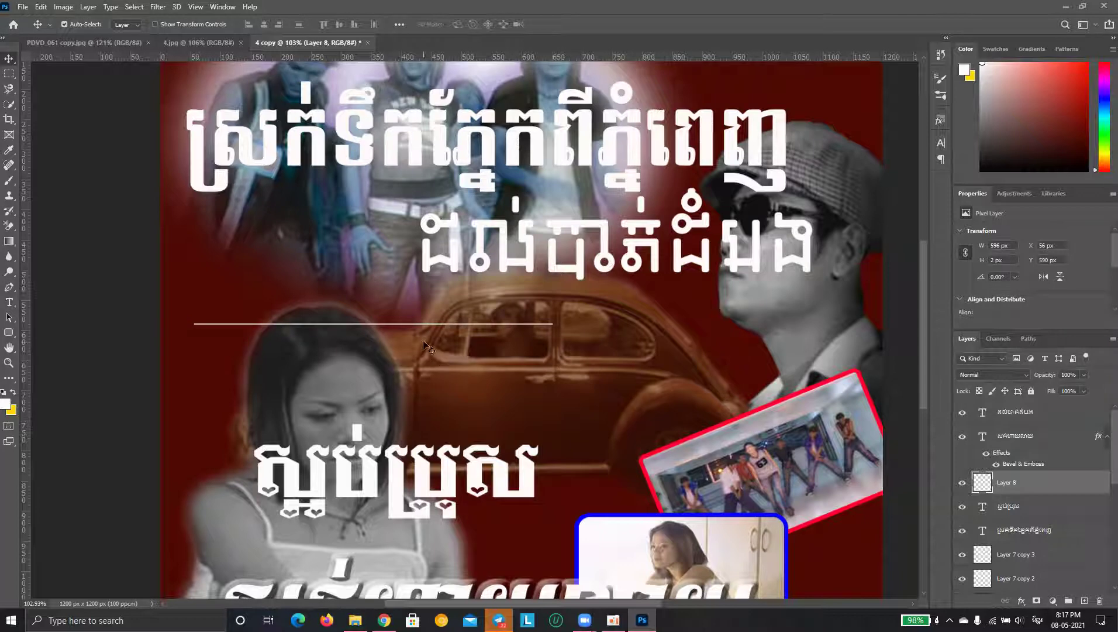
Move the middle title ស្អប់ប្រុស up and left so it sits on the line
{"action": "left_click_drag", "start_coordinate": [166, 296], "coordinate": [240, 348]}
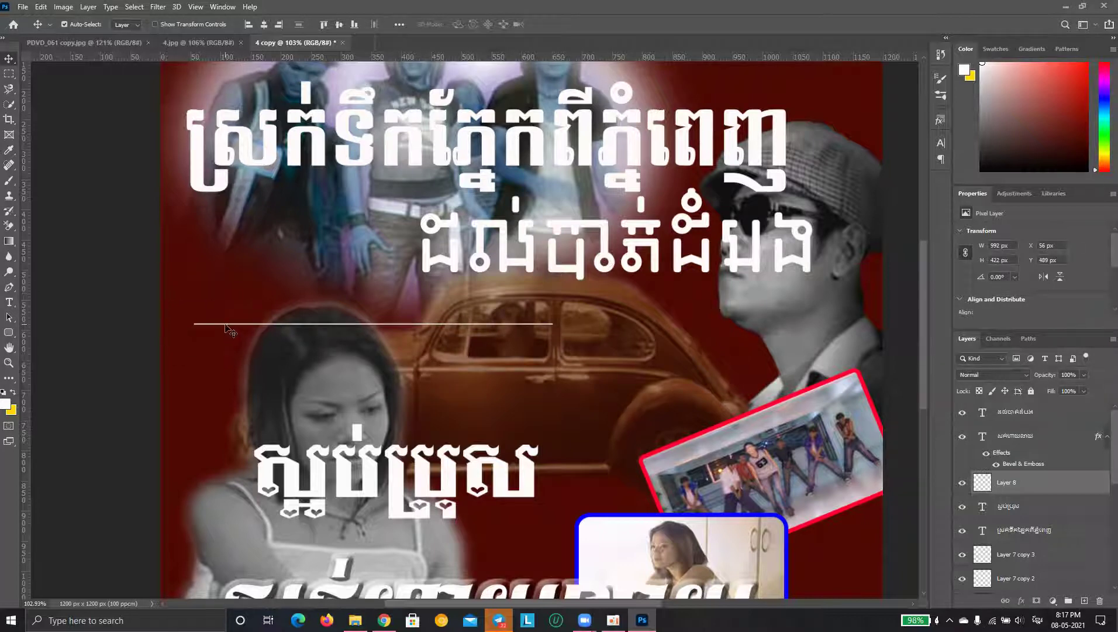
{"action": "mouse_move", "coordinate": [410, 481]}
{"action": "left_mouse_down"}
{"action": "mouse_move", "coordinate": [366, 352]}
{"action": "mouse_move", "coordinate": [387, 339]}
{"action": "left_mouse_up"}
{"action": "scroll", "coordinate": [485, 345], "scroll_direction": "up", "scroll_amount": 2}
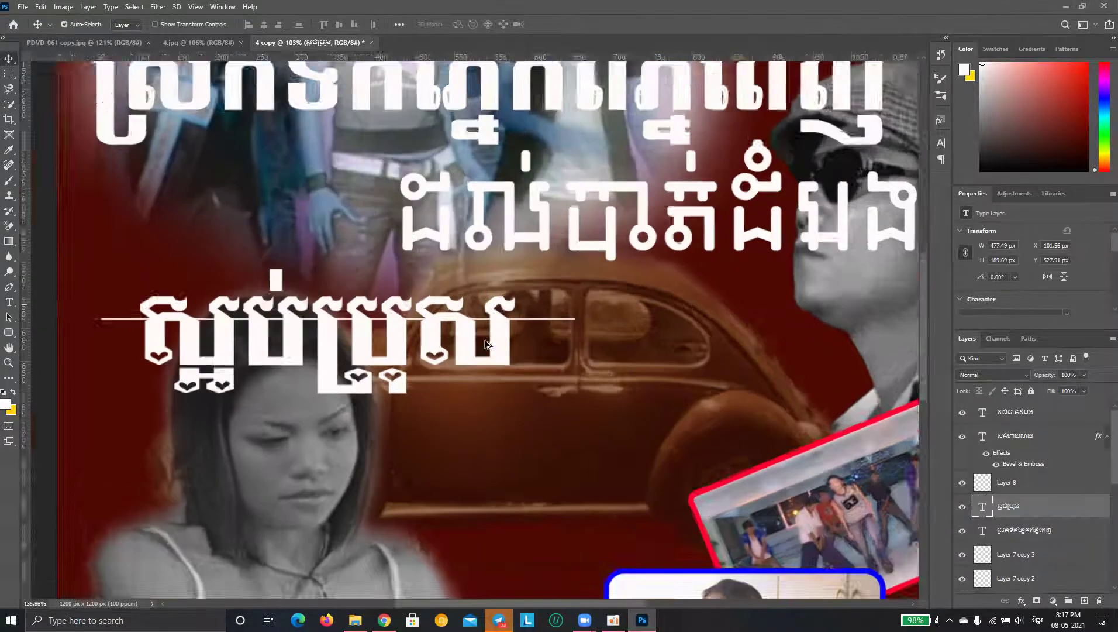
{"action": "scroll", "coordinate": [486, 345], "scroll_direction": "up", "scroll_amount": 2}
{"action": "scroll", "coordinate": [366, 350], "scroll_direction": "down", "scroll_amount": 1}
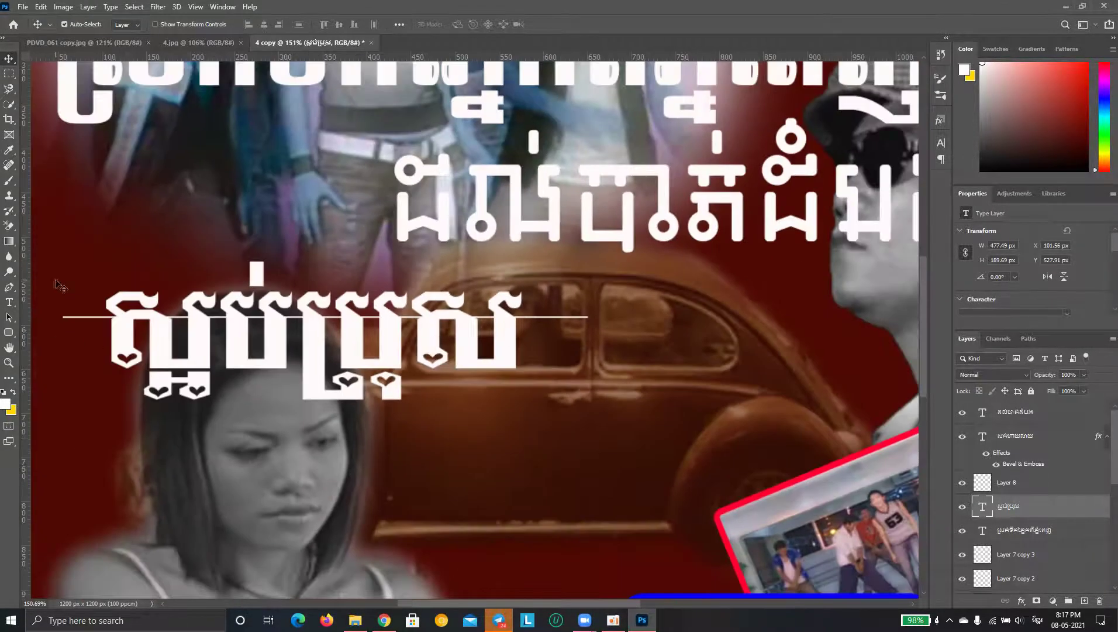
Stretch the white line's height to make it thicker, ending at 596 × 6 px
{"action": "left_click", "coordinate": [94, 316]}
{"action": "key", "text": "ctrl+t"}
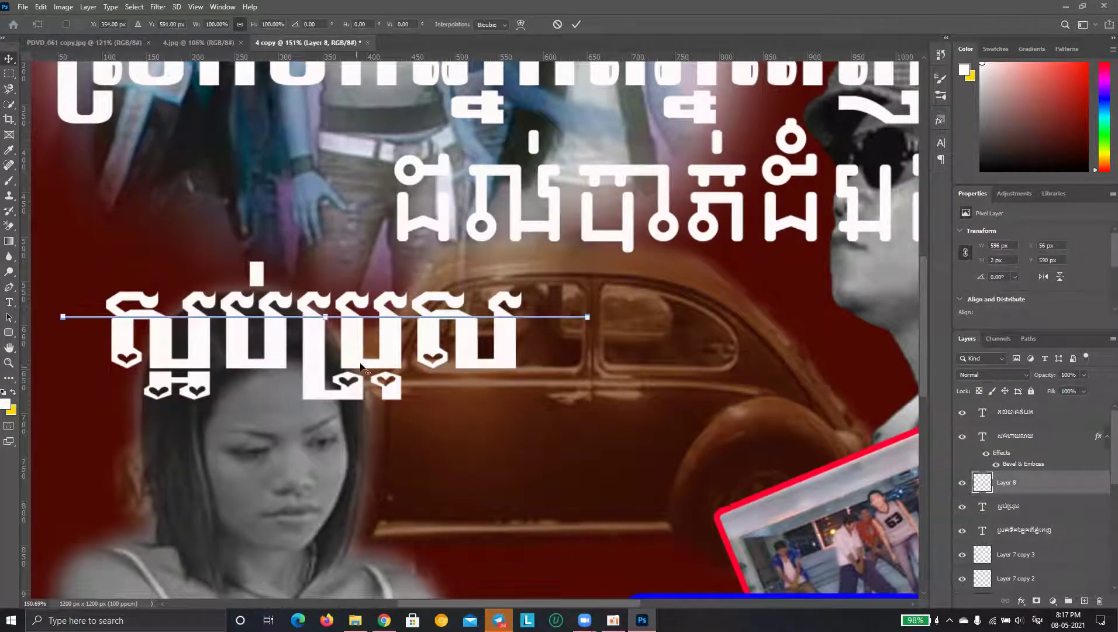
{"action": "scroll", "coordinate": [360, 367], "scroll_direction": "up", "scroll_amount": 2}
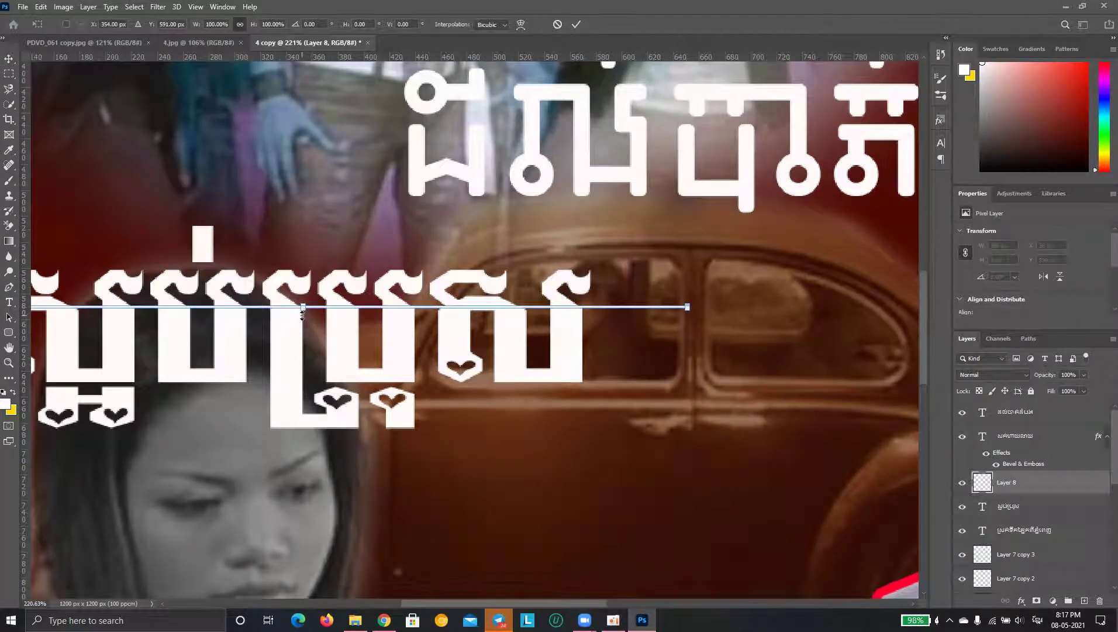
{"action": "left_click_drag", "start_coordinate": [303, 313], "coordinate": [301, 316]}
{"action": "key", "text": "Return"}
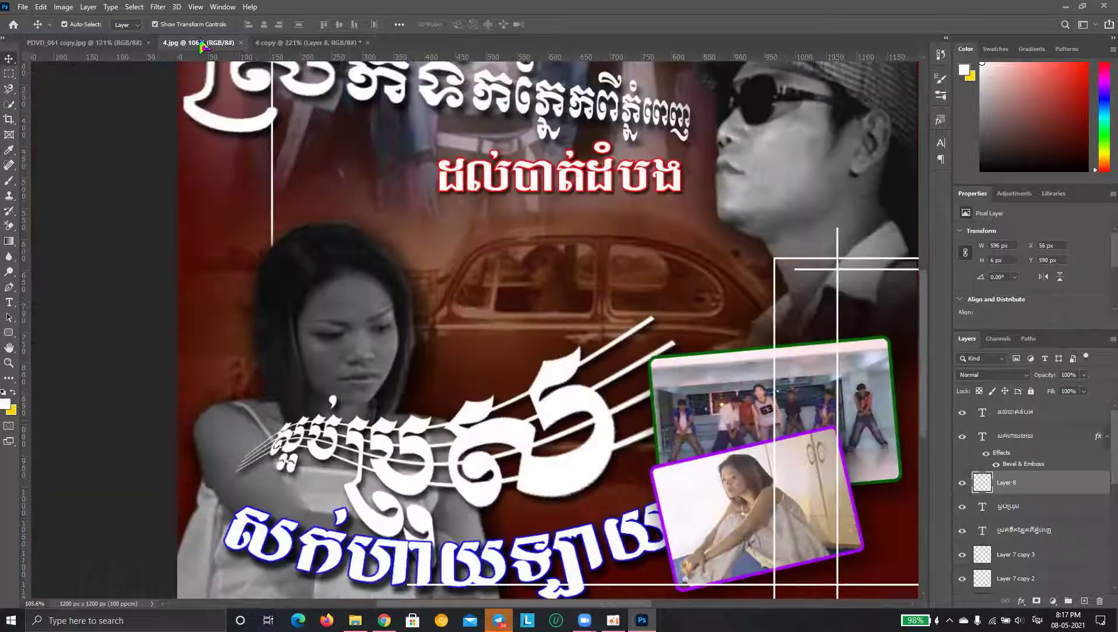
After checking the 4.jpg reference, duplicate the line twice below into three stripes
{"action": "left_click", "coordinate": [190, 43]}
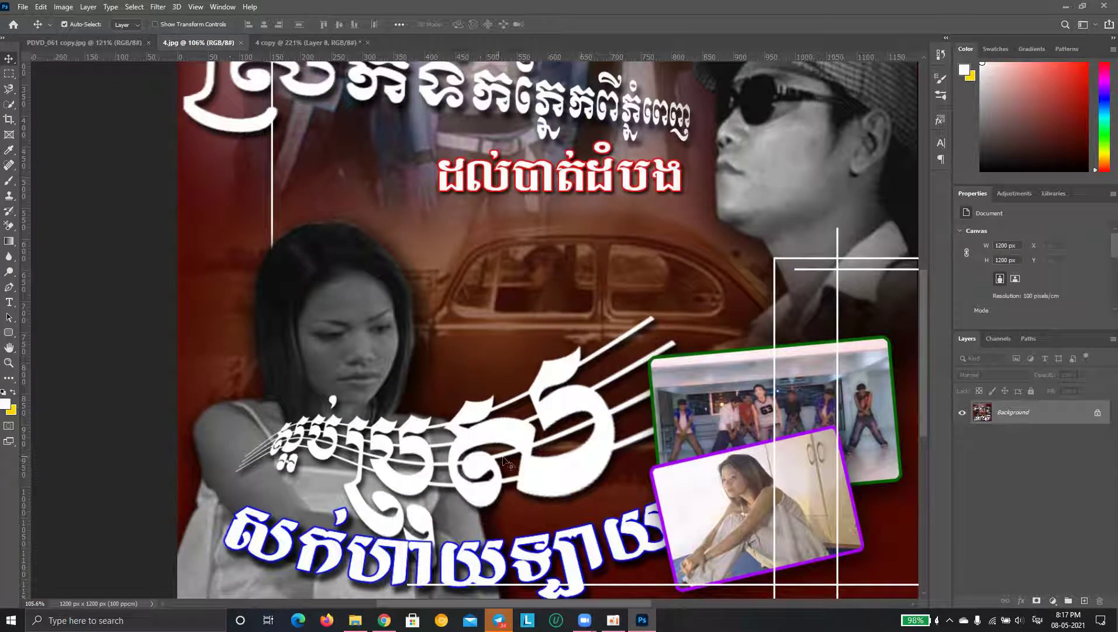
{"action": "left_click", "coordinate": [339, 43]}
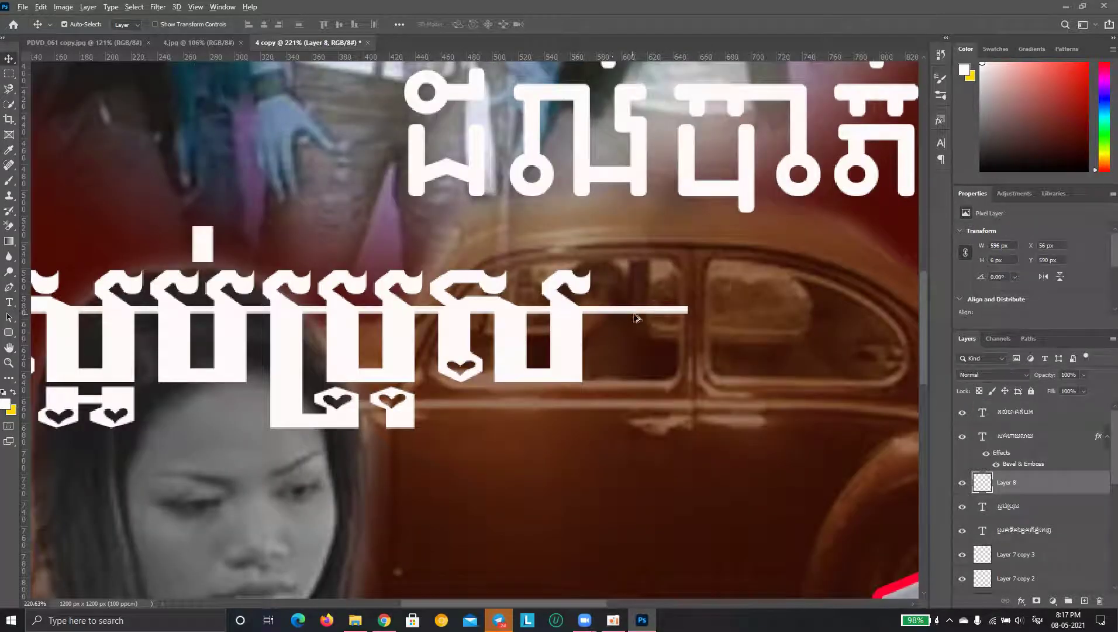
{"action": "left_click_drag", "start_coordinate": [636, 315], "coordinate": [629, 357]}
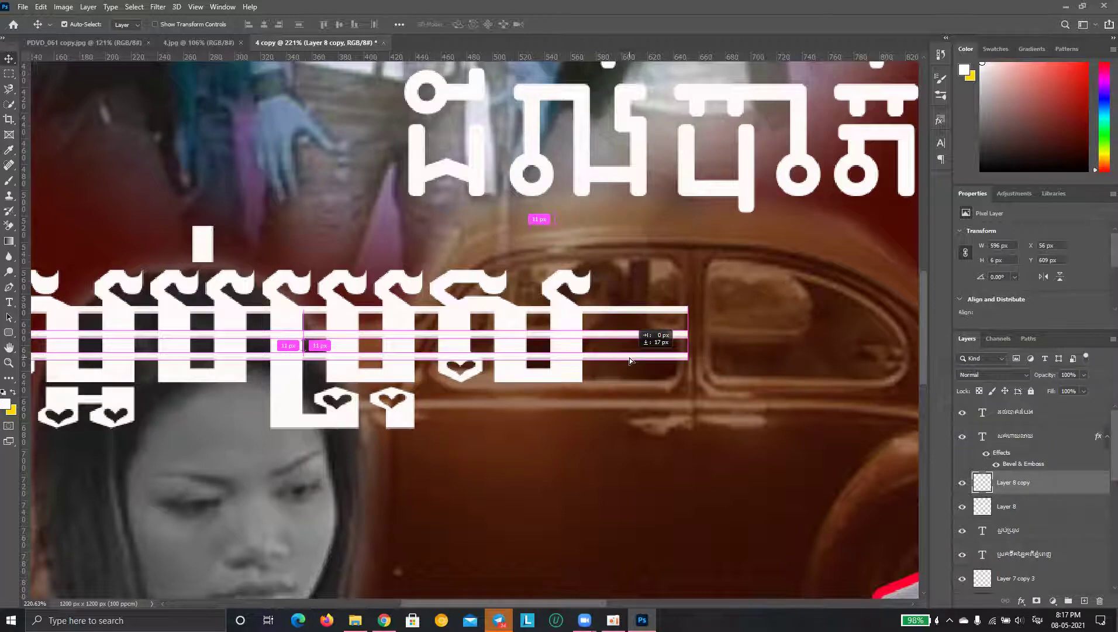
{"action": "left_click", "coordinate": [657, 293]}
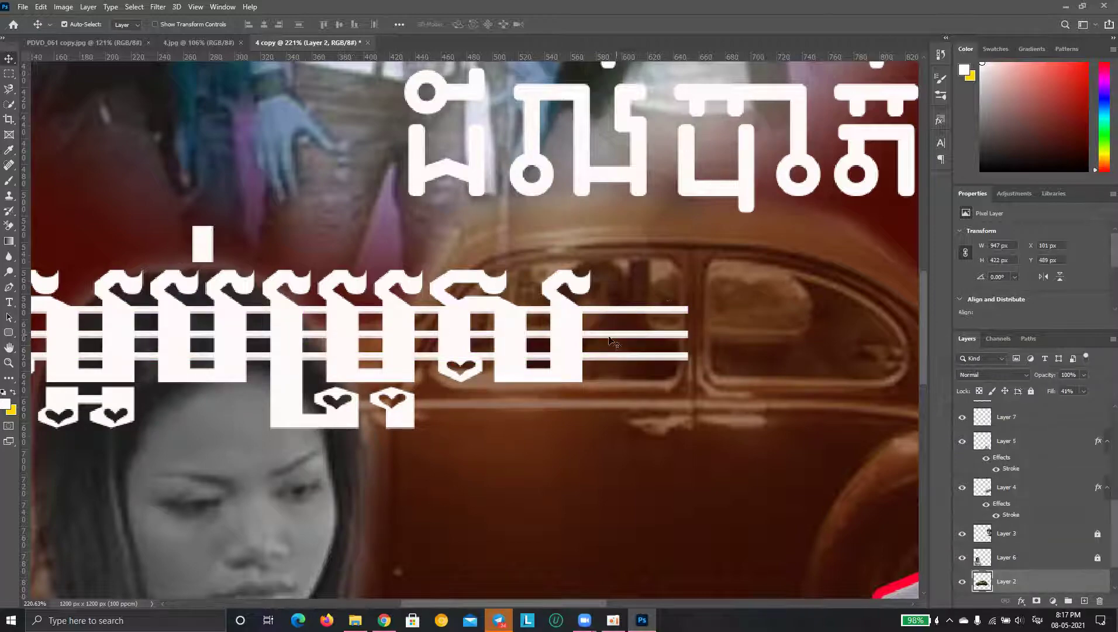
{"action": "key", "text": "ctrl"}
{"action": "scroll", "coordinate": [290, 418], "scroll_direction": "up", "scroll_amount": 3}
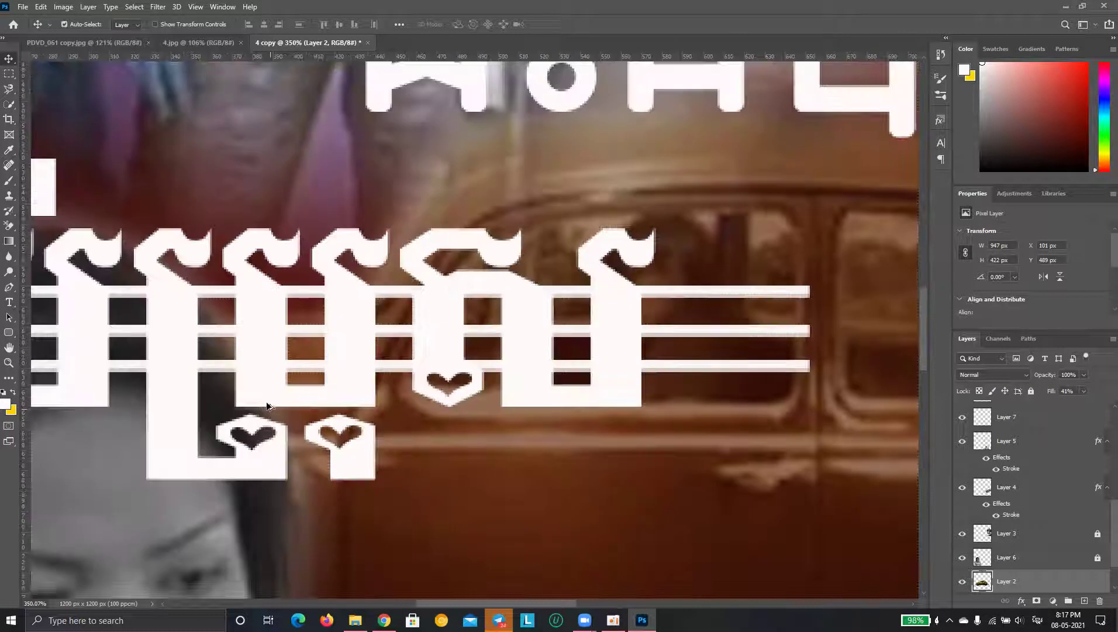
{"action": "scroll", "coordinate": [234, 416], "scroll_direction": "down", "scroll_amount": 3}
{"action": "scroll", "coordinate": [249, 407], "scroll_direction": "down", "scroll_amount": 2}
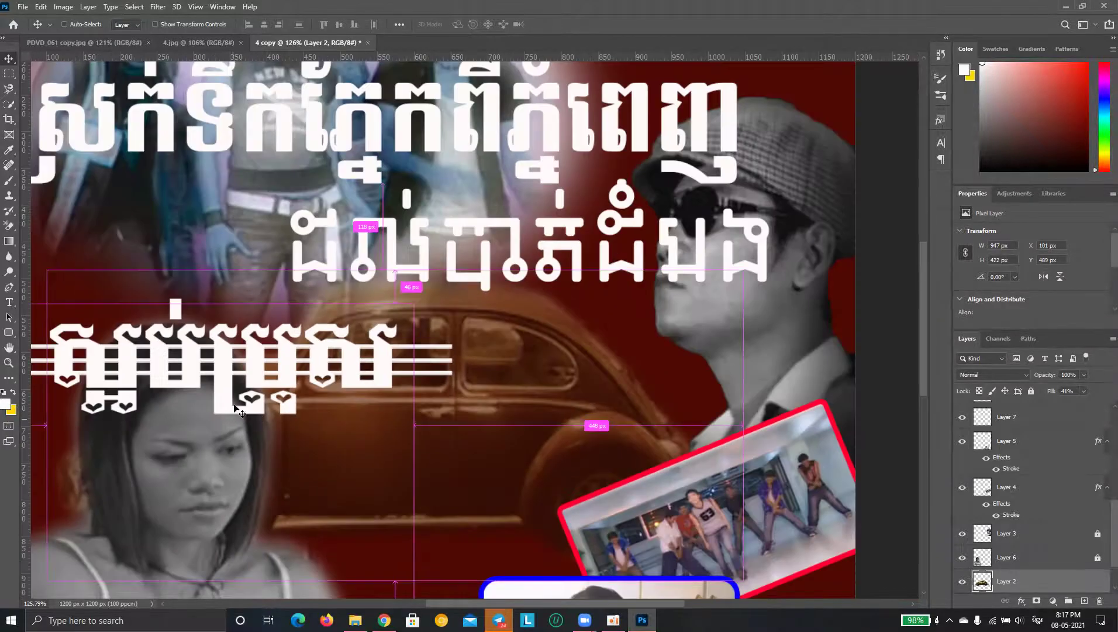
{"action": "scroll", "coordinate": [591, 512], "scroll_direction": "left", "scroll_amount": 3}
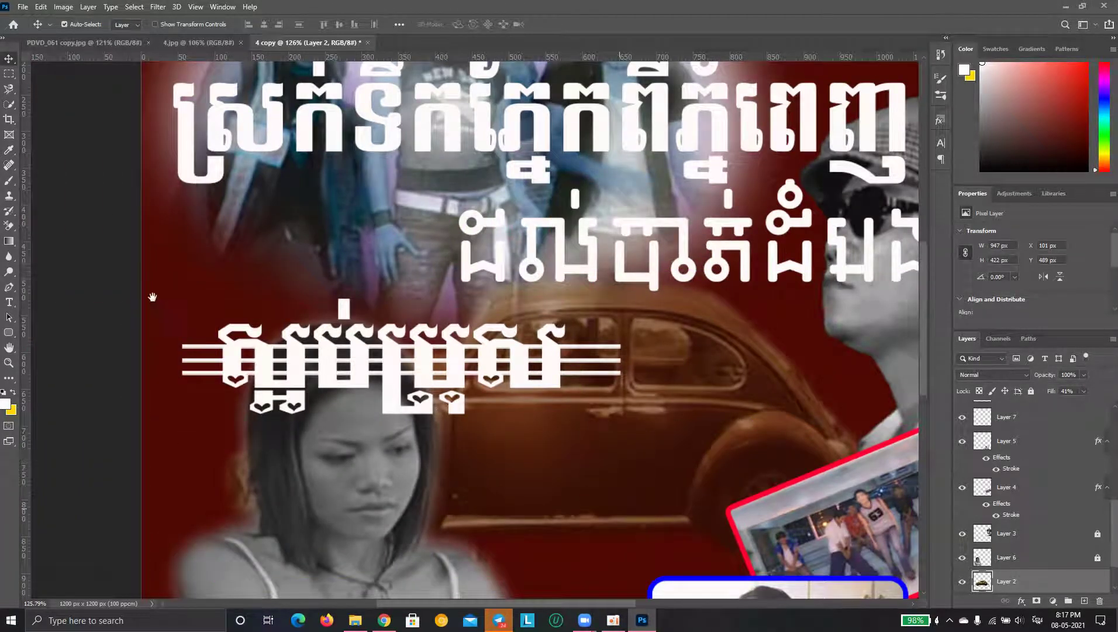
Select all three stripes together and nudge them up over the title
{"action": "left_click_drag", "start_coordinate": [150, 295], "coordinate": [234, 410]}
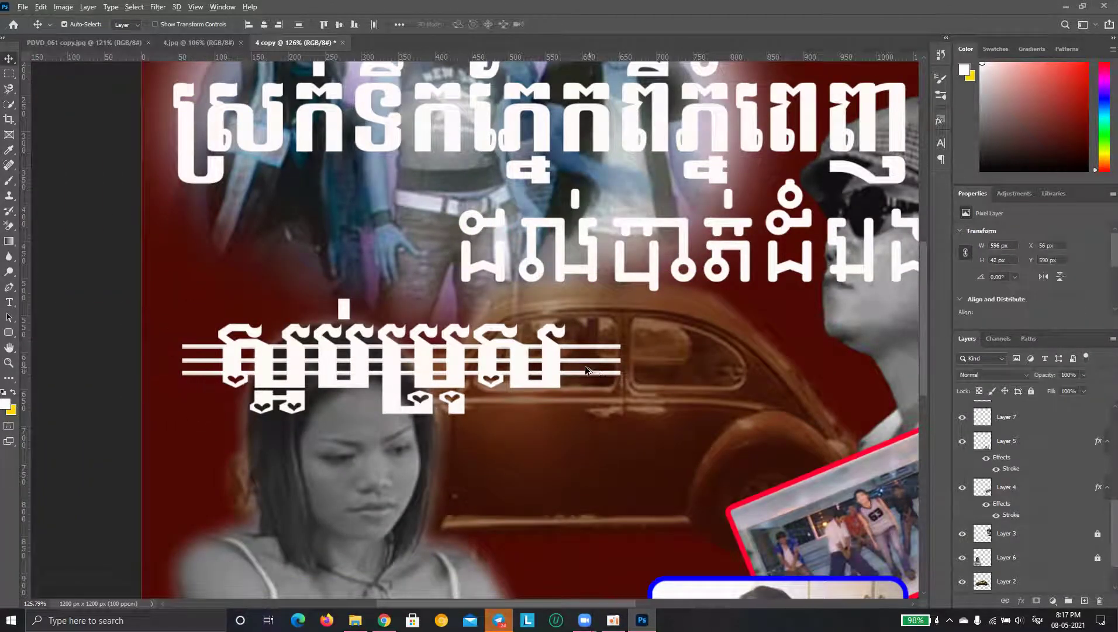
{"action": "scroll", "coordinate": [587, 370], "scroll_direction": "up", "scroll_amount": 3}
{"action": "left_click_drag", "start_coordinate": [607, 374], "coordinate": [606, 373]}
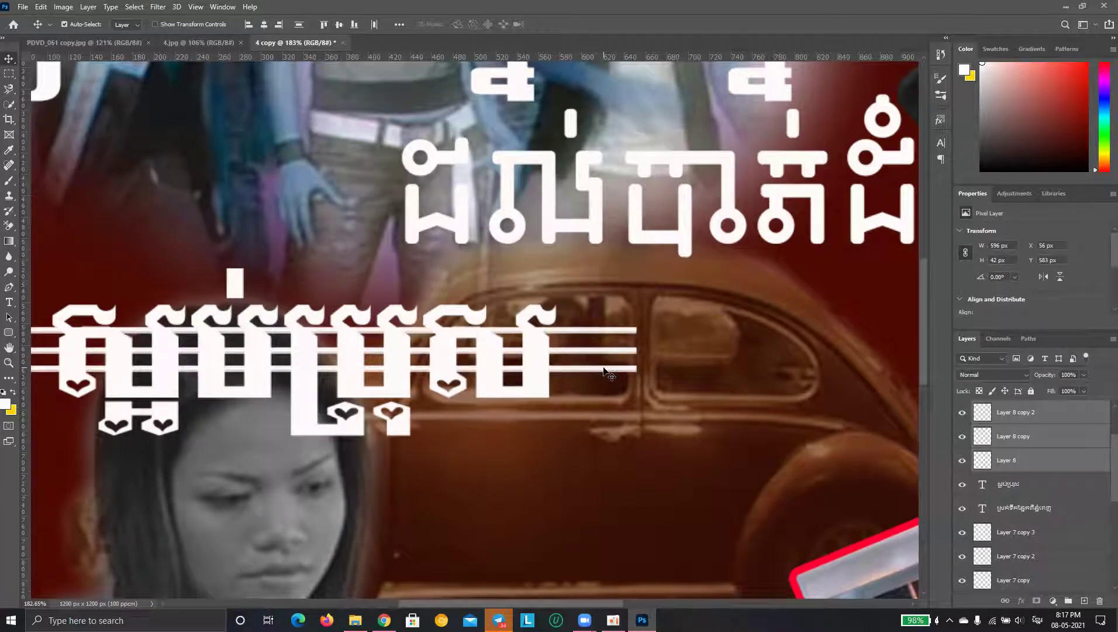
{"action": "key", "text": "Up"}
{"action": "key", "text": "Up"}
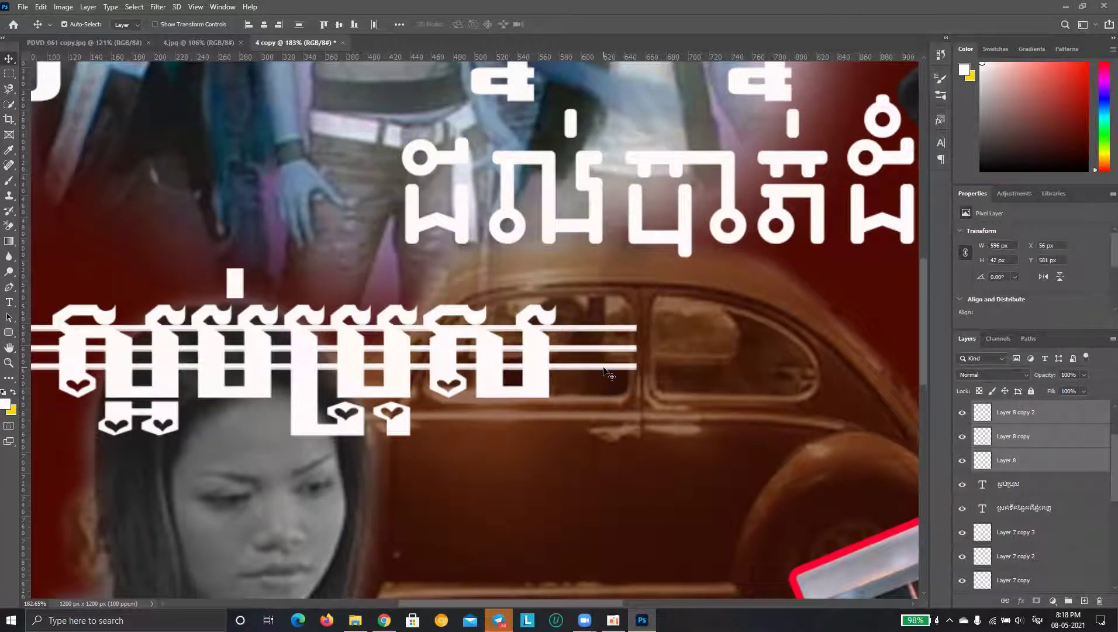
{"action": "key", "text": "ctrl"}
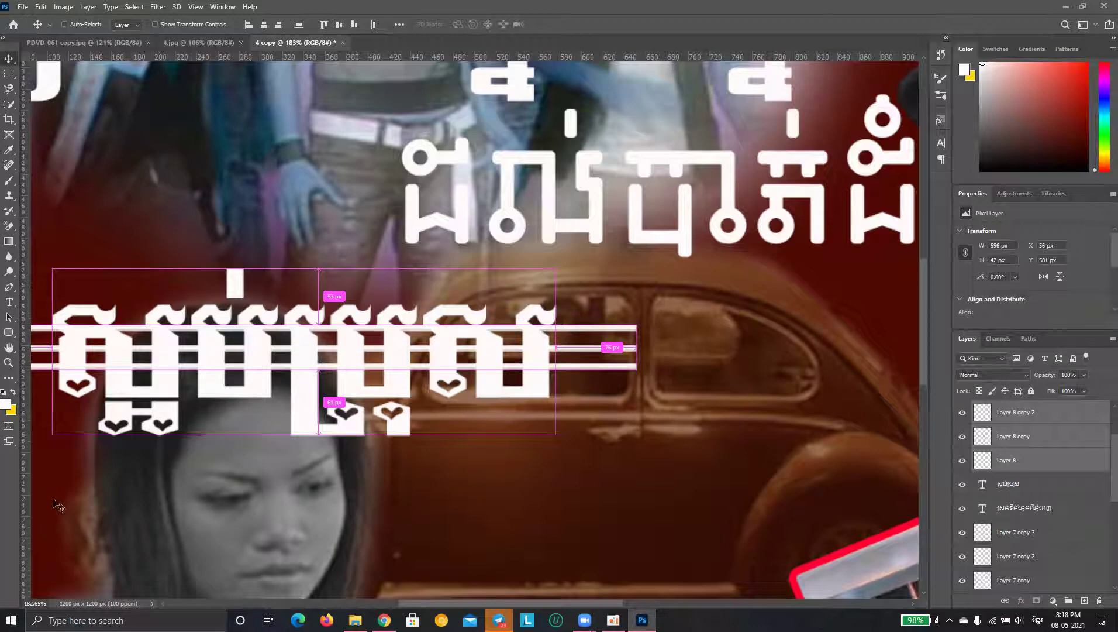
{"action": "left_click", "coordinate": [56, 504]}
{"action": "scroll", "coordinate": [100, 439], "scroll_direction": "left", "scroll_amount": 5}
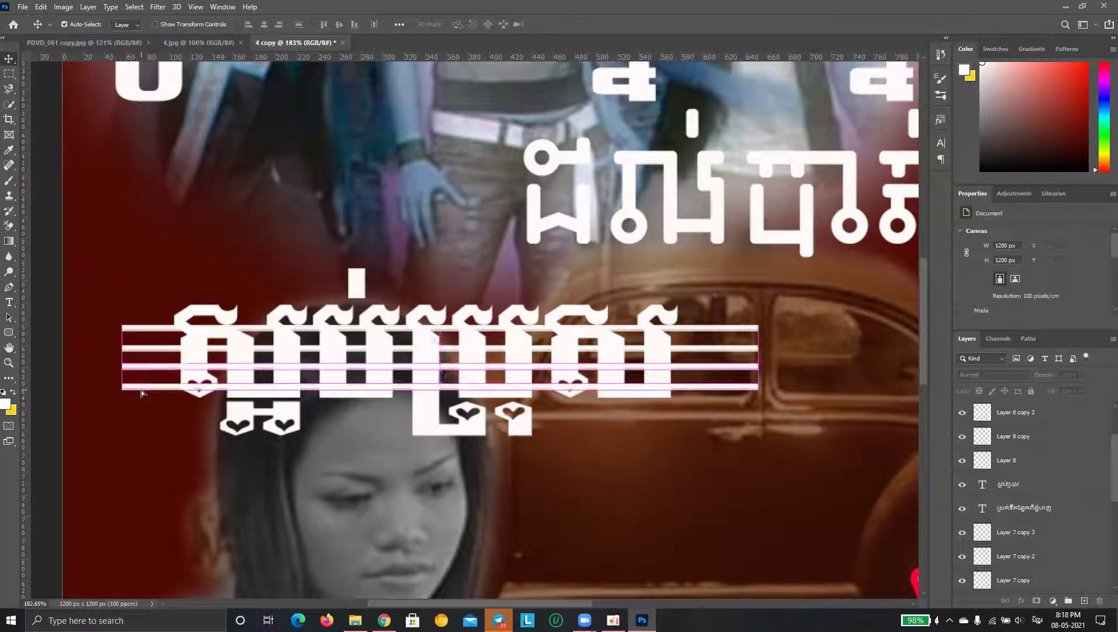
Duplicate the stripe into a fourth line, Layer 8 copy 3
{"action": "left_click", "coordinate": [140, 389]}
{"action": "key", "text": "ctrl+j"}
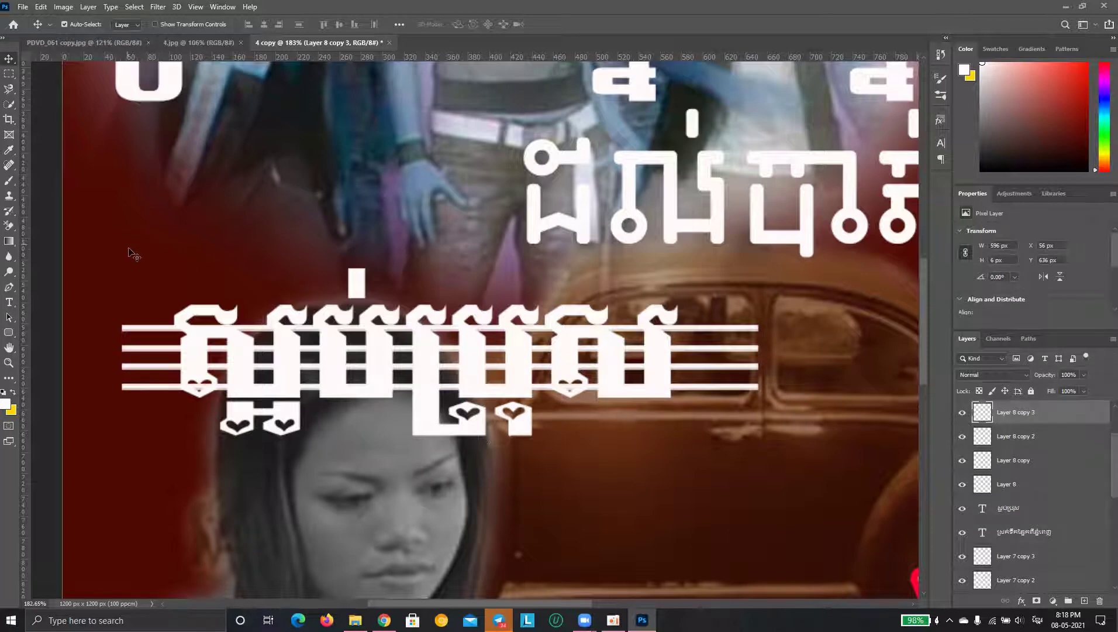
{"action": "left_click", "coordinate": [137, 272]}
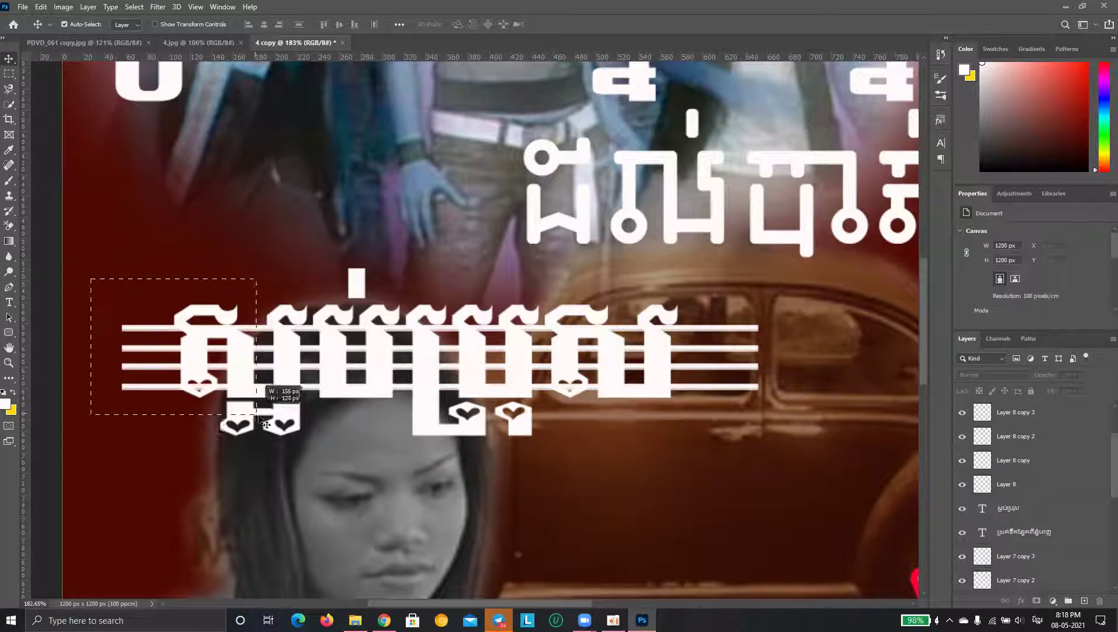
Select all four stripe layers plus the ស្អប់ប្រុស title layer and open their layer context menu
{"action": "left_click_drag", "start_coordinate": [93, 287], "coordinate": [286, 398]}
{"action": "scroll", "coordinate": [1074, 495], "scroll_direction": "up", "scroll_amount": 1}
{"action": "scroll", "coordinate": [1073, 495], "scroll_direction": "up", "scroll_amount": 2}
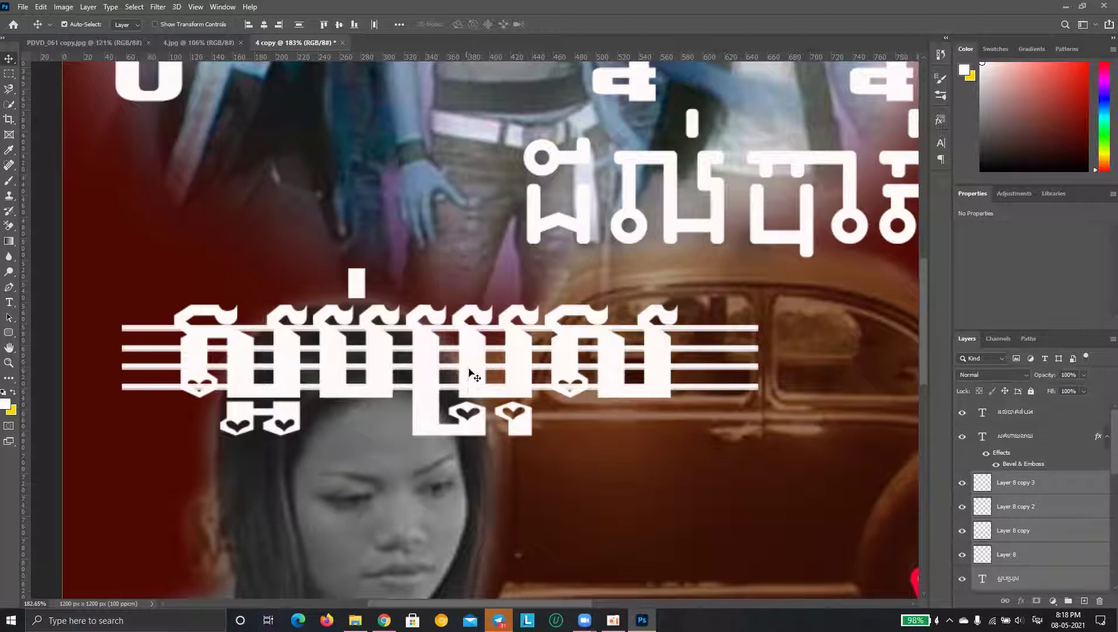
{"action": "left_click_drag", "start_coordinate": [108, 284], "coordinate": [175, 411]}
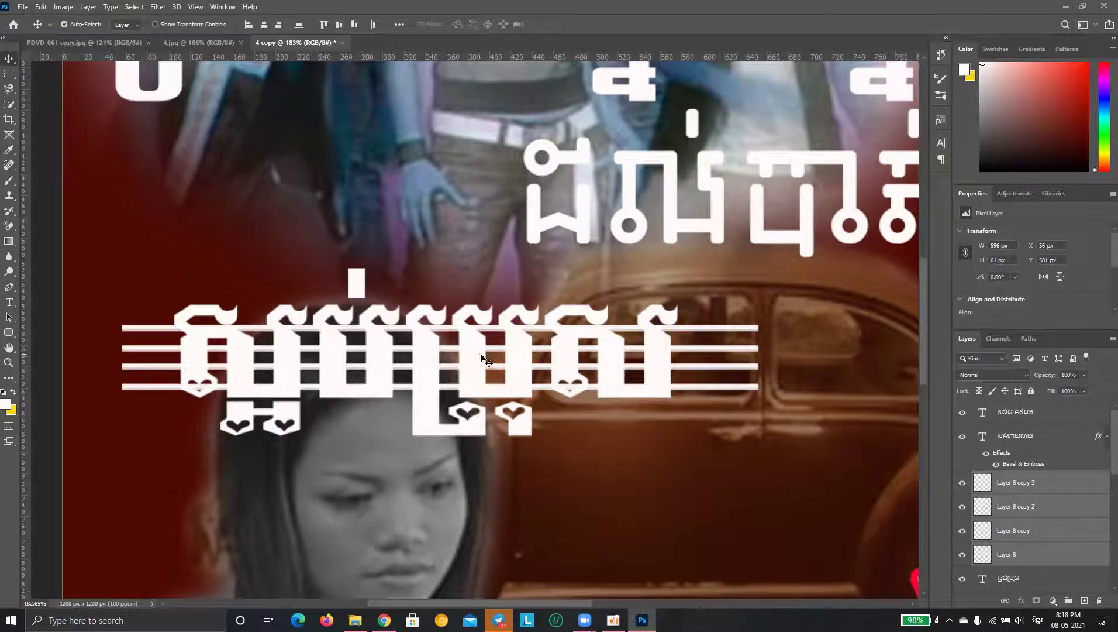
{"action": "left_click", "coordinate": [479, 357], "text": "shift"}
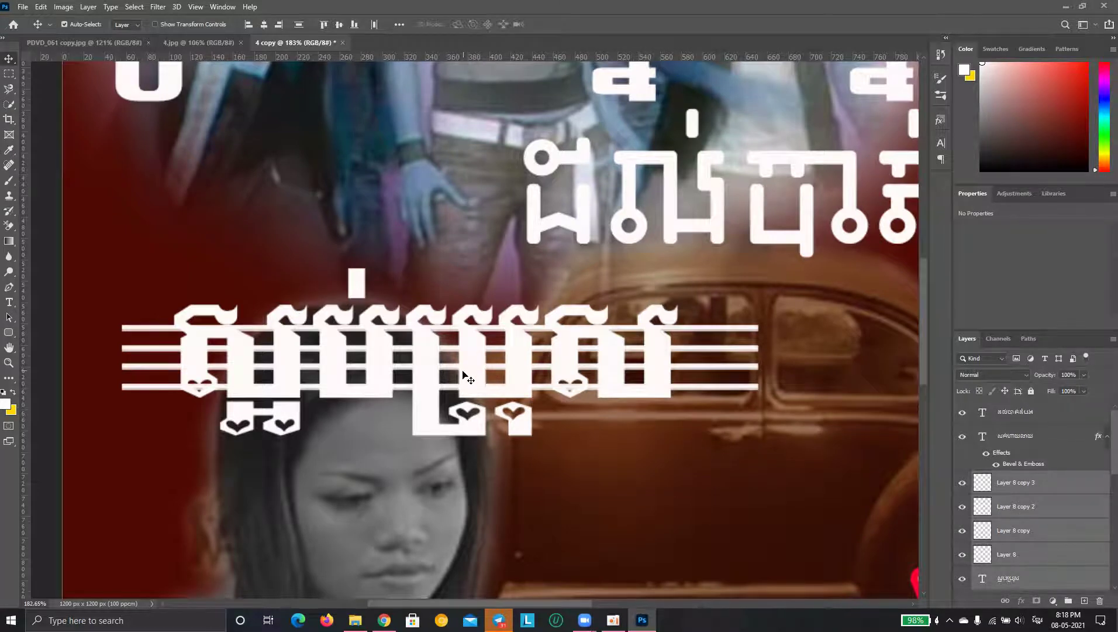
{"action": "right_click", "coordinate": [1018, 528]}
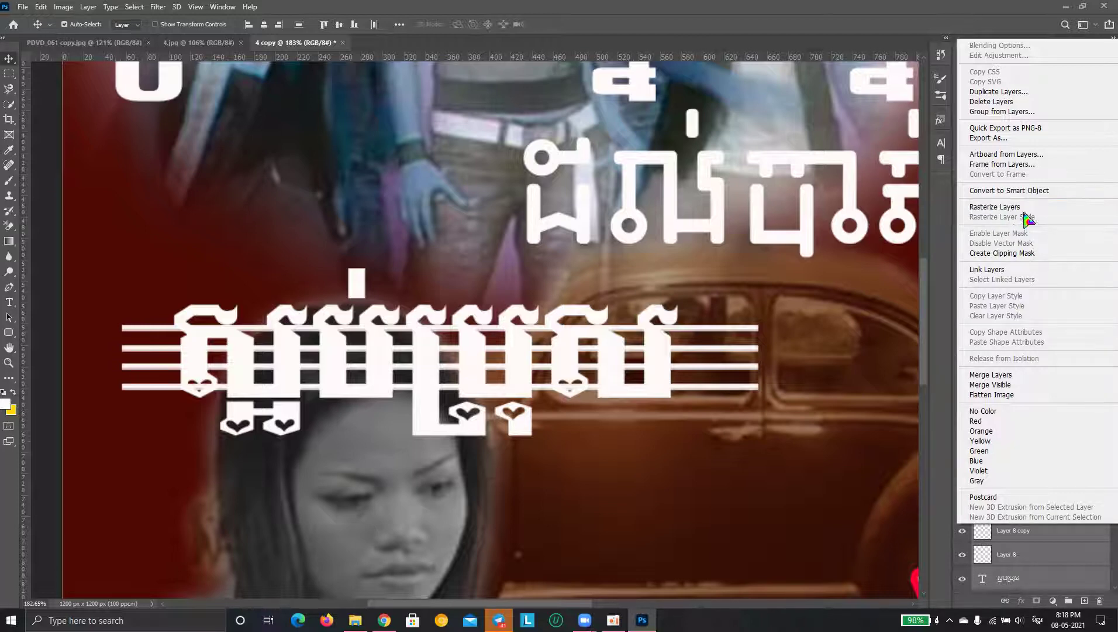
Rasterize the Khmer subtitle type layer into a plain pixel layer
{"action": "left_click", "coordinate": [1007, 255]}
{"action": "left_click", "coordinate": [1018, 585]}
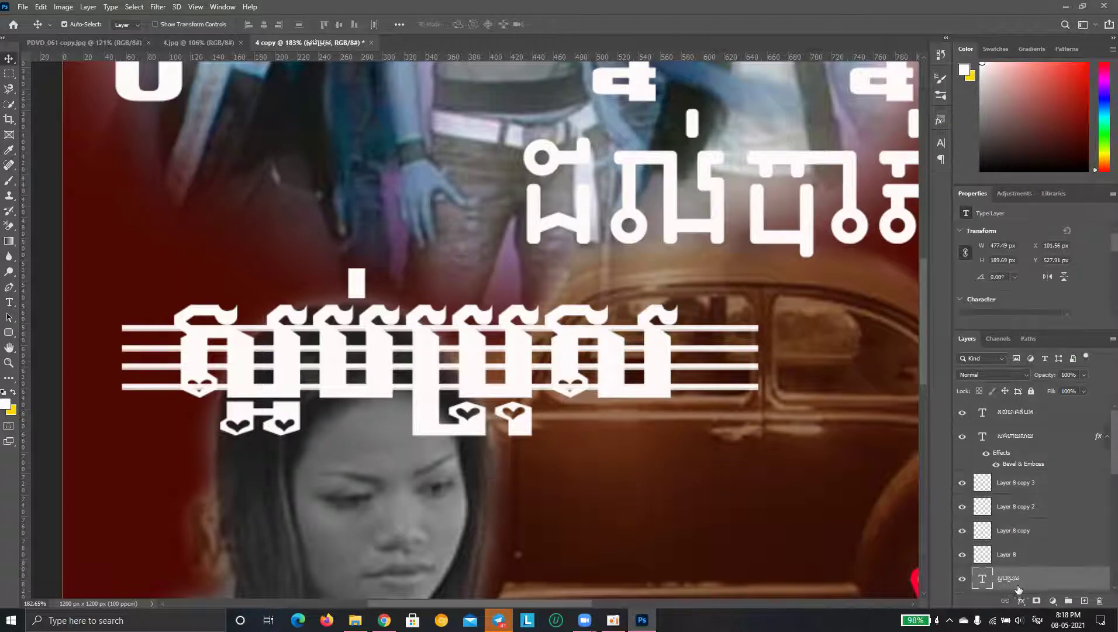
{"action": "left_click", "coordinate": [982, 555]}
{"action": "left_click", "coordinate": [986, 524]}
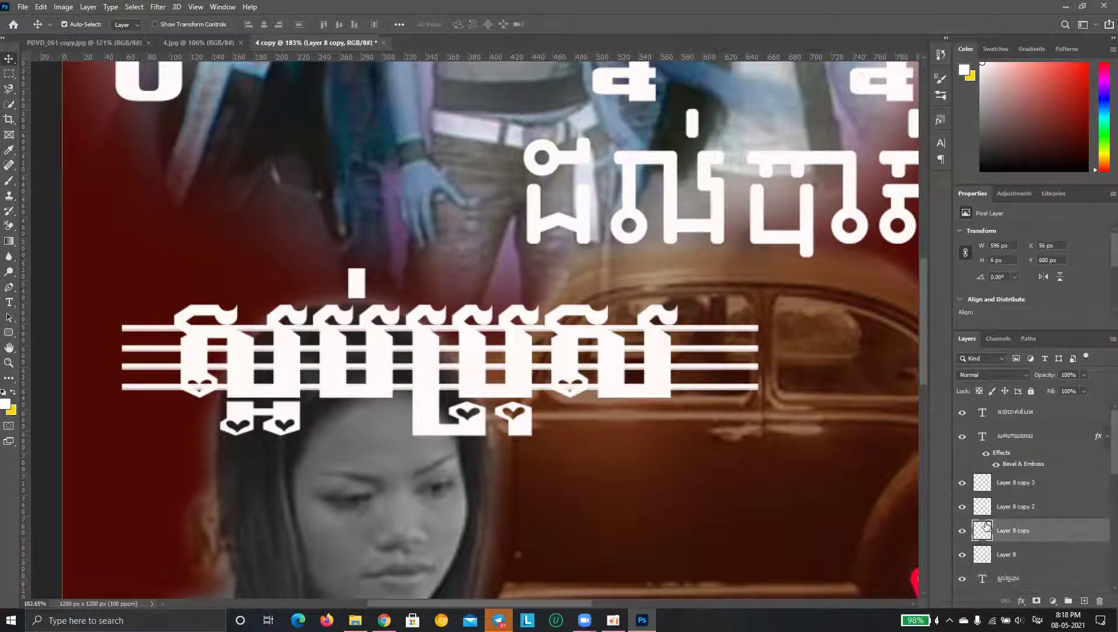
{"action": "left_click", "coordinate": [1014, 580]}
{"action": "right_click", "coordinate": [1004, 585]}
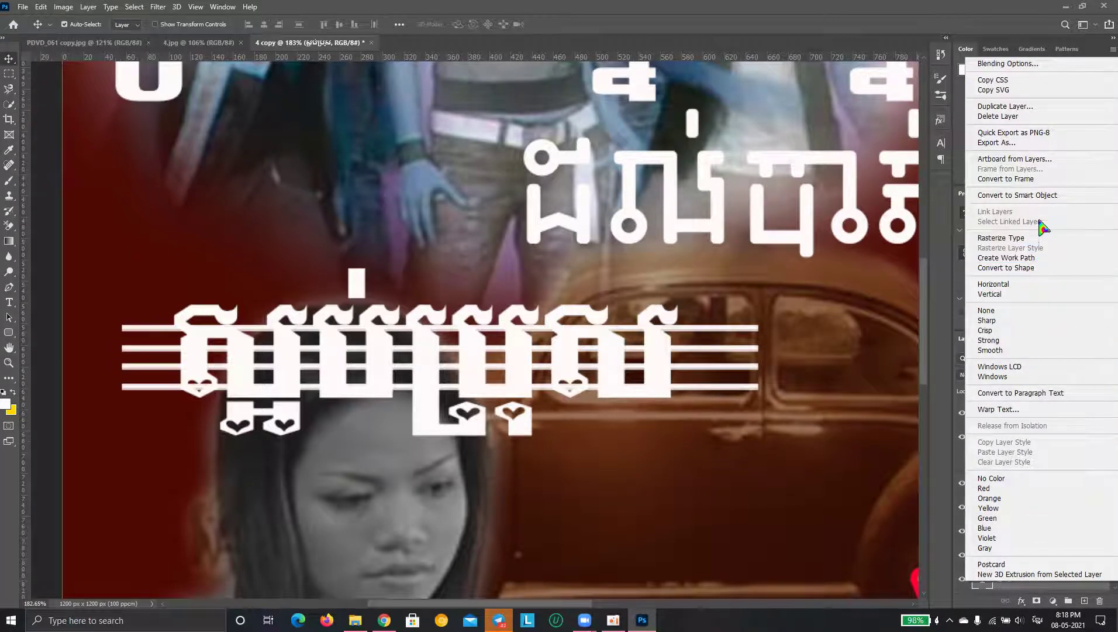
{"action": "left_click", "coordinate": [1016, 239]}
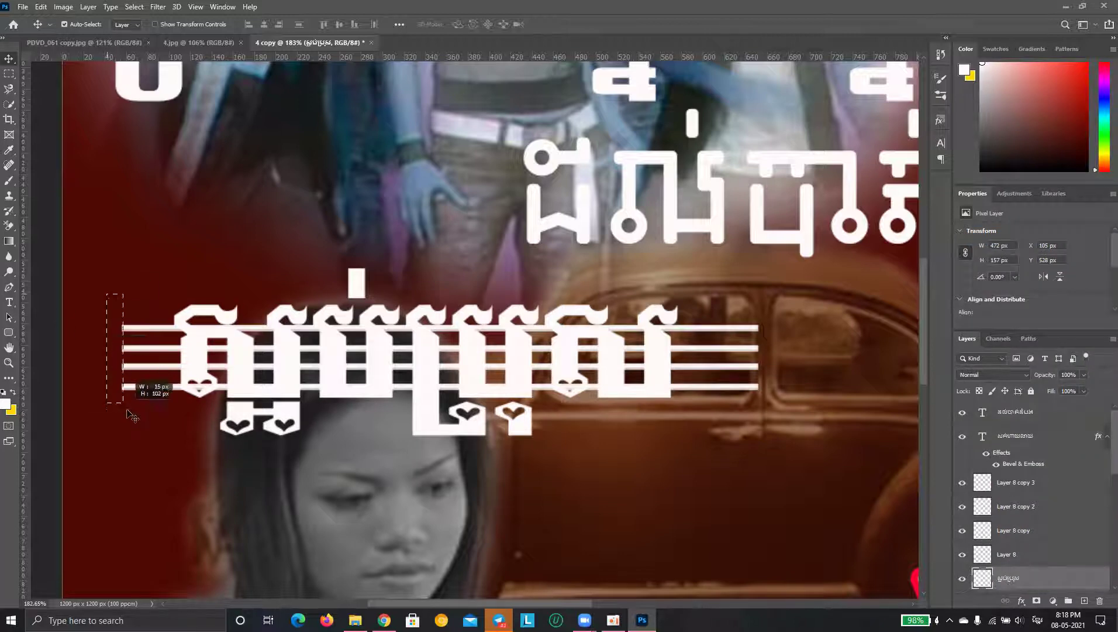
Select the rasterized subtitle together with Layer 8 and its three stripe copies
{"action": "left_click_drag", "start_coordinate": [58, 304], "coordinate": [155, 404]}
{"action": "left_click", "coordinate": [1015, 582], "text": "shift"}
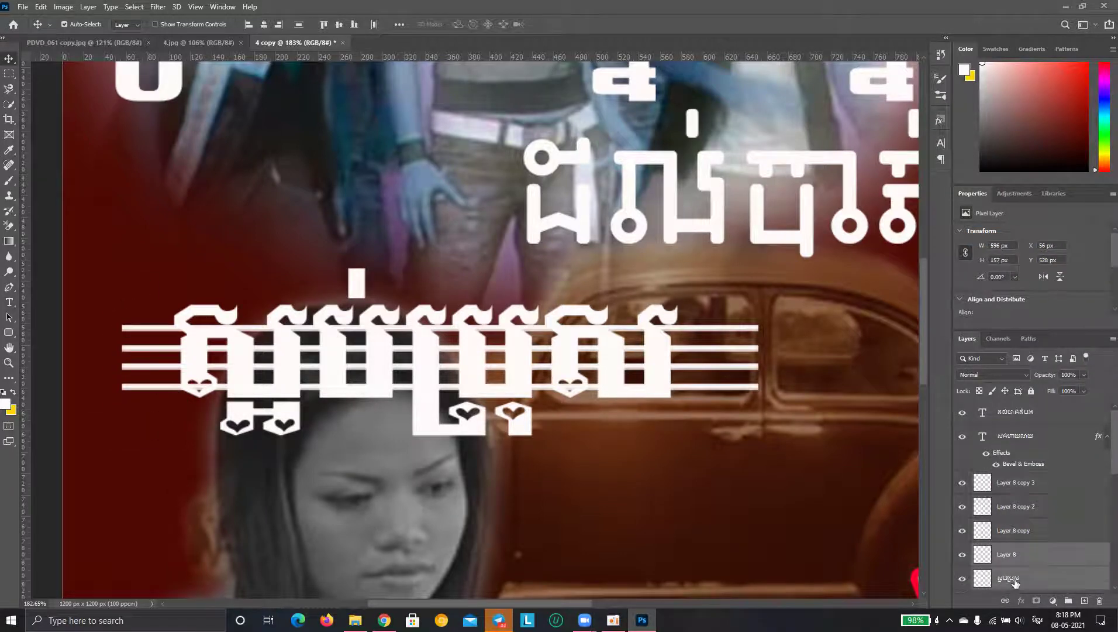
{"action": "left_click_drag", "start_coordinate": [98, 313], "coordinate": [170, 415]}
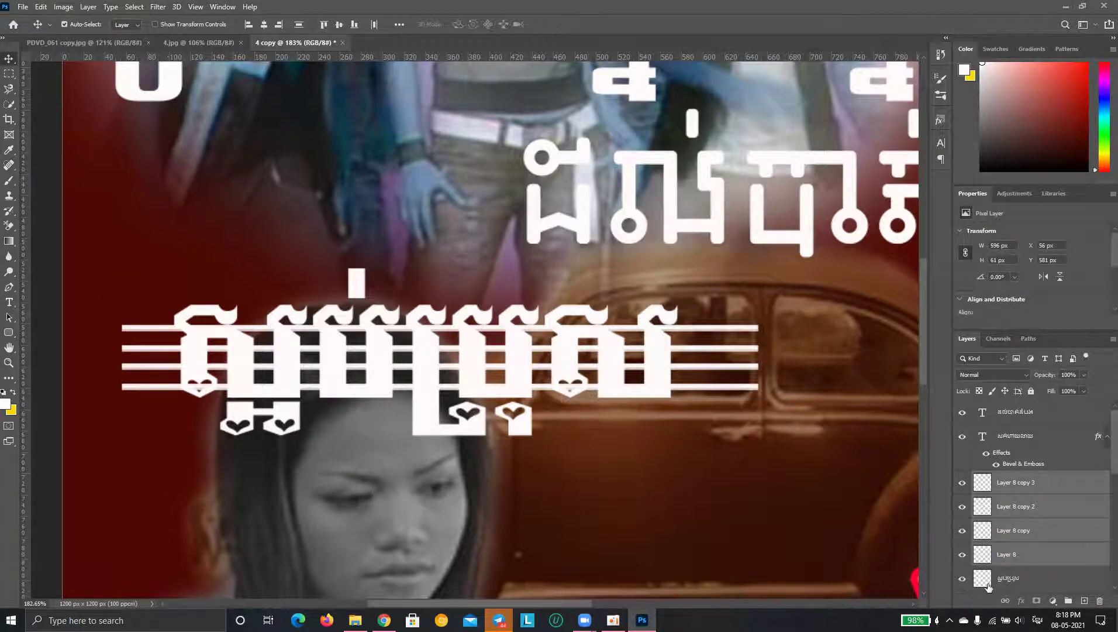
{"action": "left_click", "coordinate": [1010, 582], "text": "shift"}
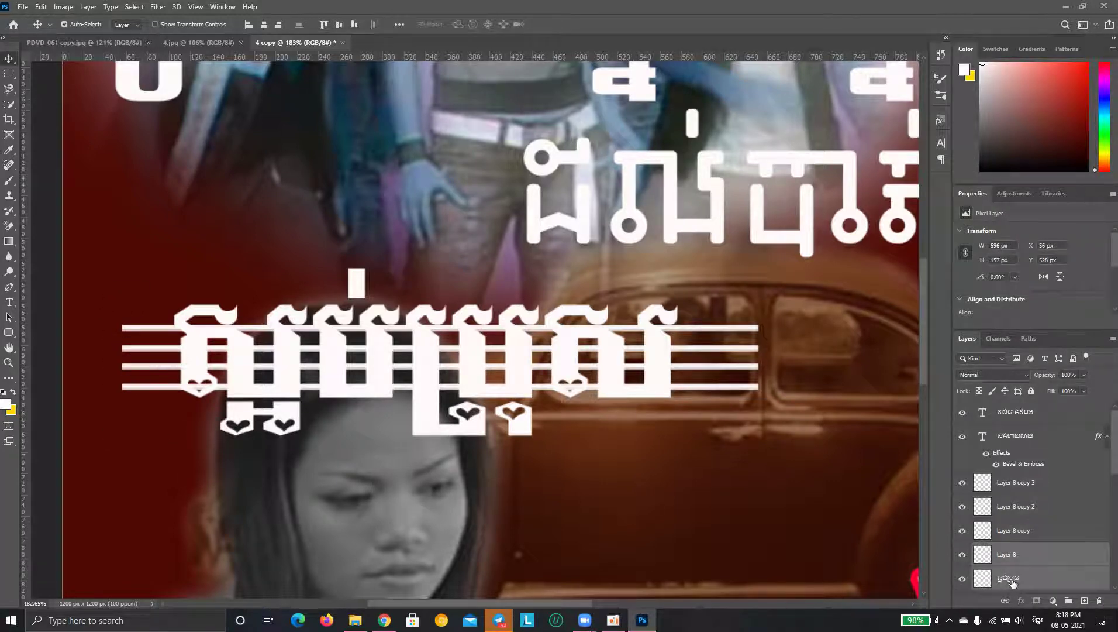
{"action": "scroll", "coordinate": [1010, 576], "scroll_direction": "down", "scroll_amount": 2}
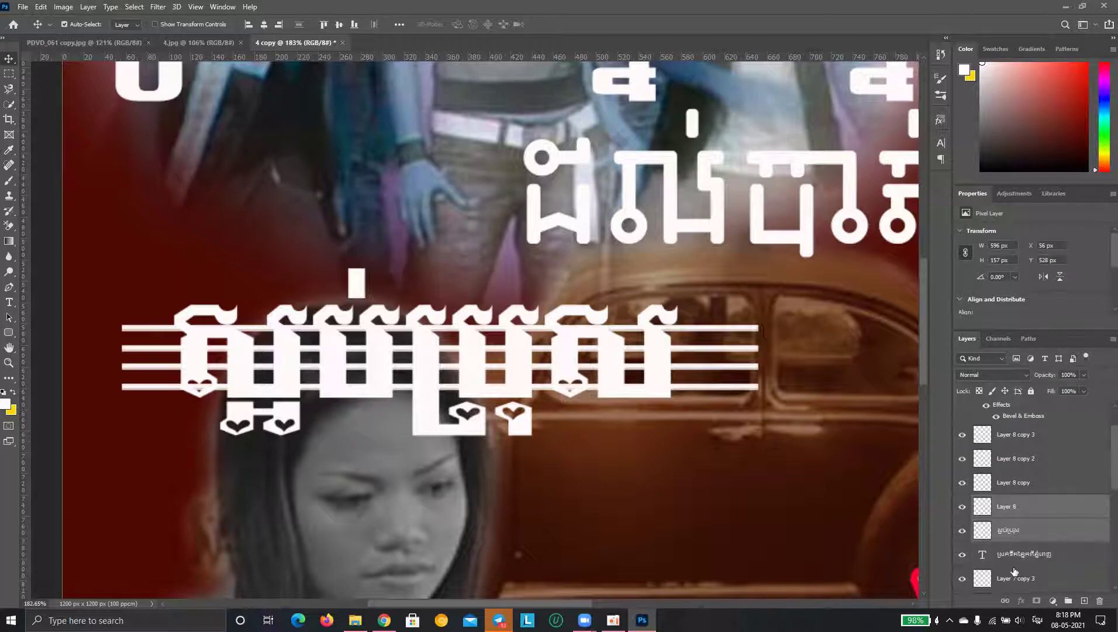
{"action": "scroll", "coordinate": [1016, 569], "scroll_direction": "down", "scroll_amount": 1}
{"action": "left_click", "coordinate": [1016, 508]}
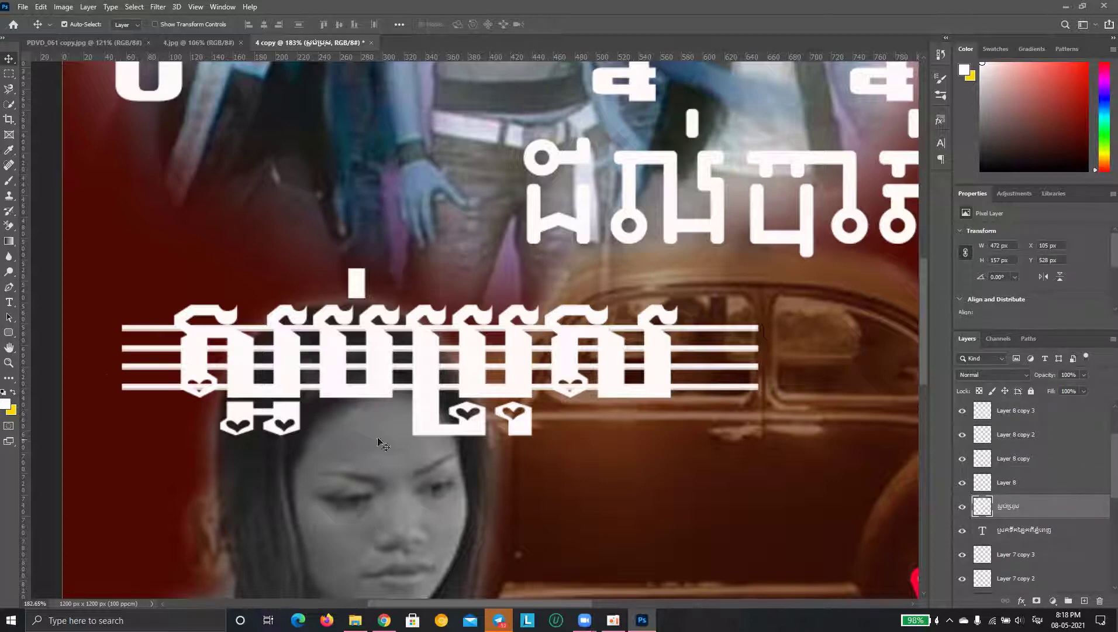
{"action": "left_click_drag", "start_coordinate": [107, 279], "coordinate": [213, 405]}
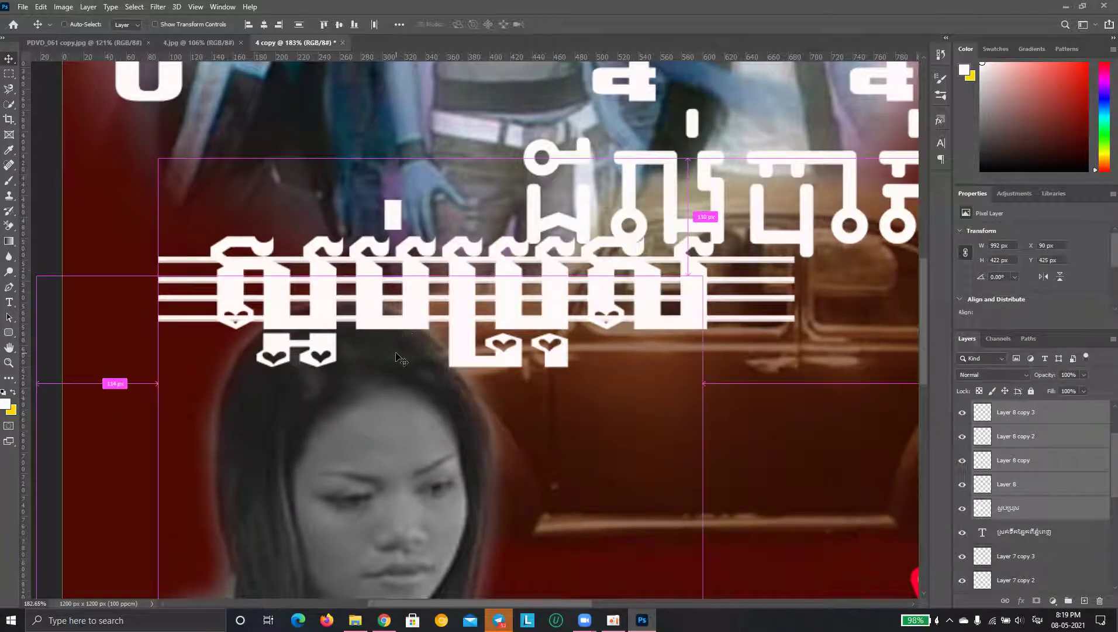
{"action": "left_click_drag", "start_coordinate": [385, 383], "coordinate": [386, 384]}
{"action": "mouse_move", "coordinate": [81, 259]}
{"action": "left_mouse_down"}
{"action": "mouse_move", "coordinate": [208, 418]}
{"action": "mouse_move", "coordinate": [199, 303]}
{"action": "mouse_move", "coordinate": [198, 390]}
{"action": "left_mouse_up"}
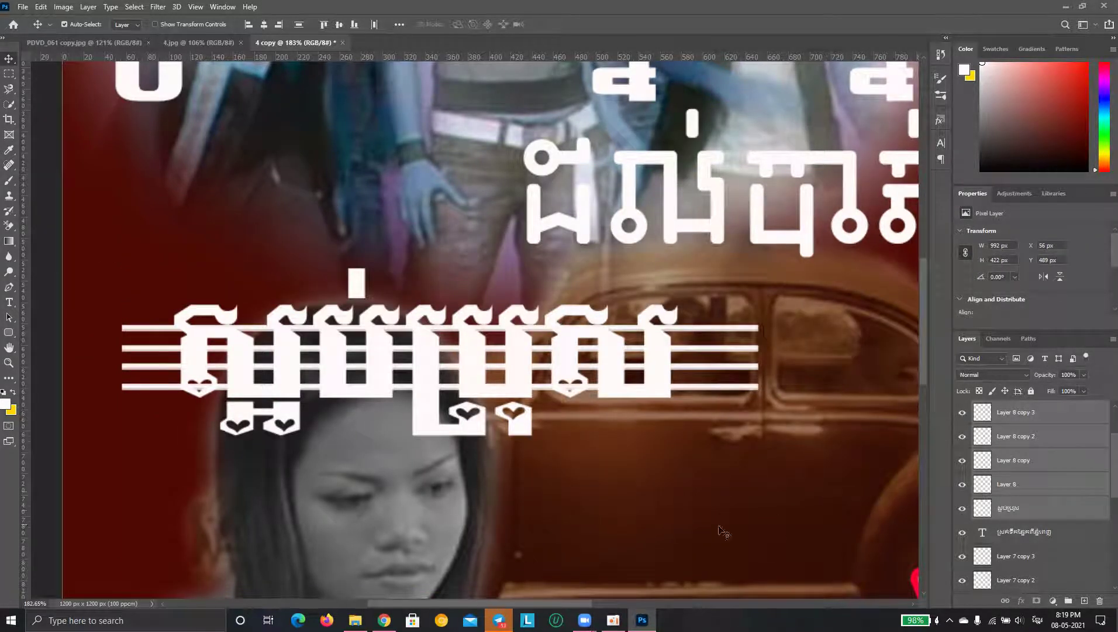
Lock Layer 2, the bottom background layer, against edits
{"action": "scroll", "coordinate": [810, 489], "scroll_direction": "up", "scroll_amount": 2}
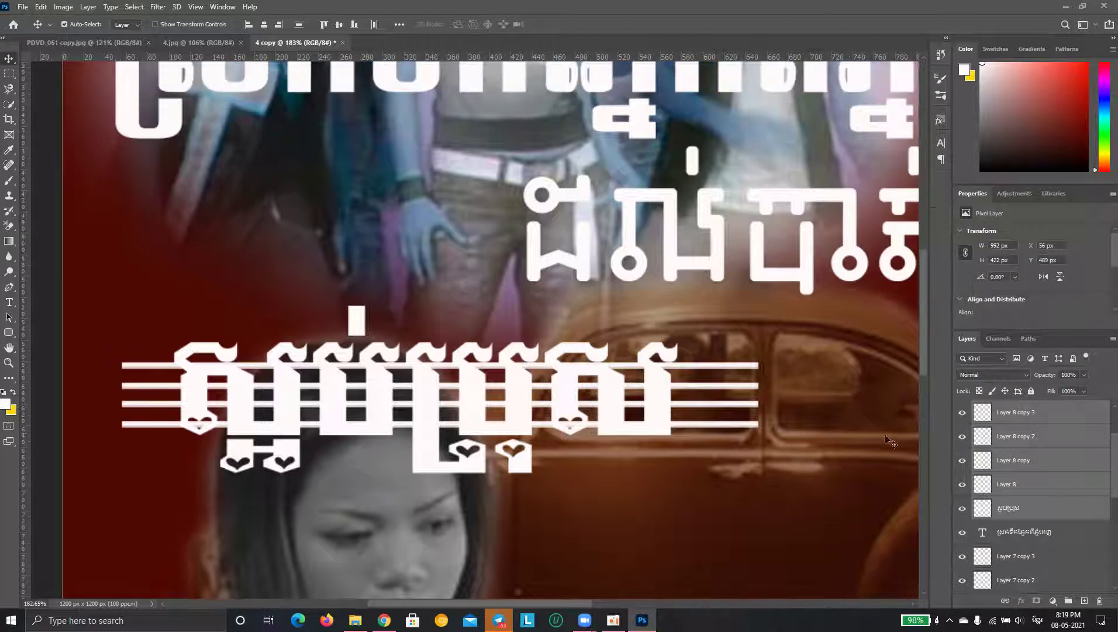
{"action": "left_click", "coordinate": [1012, 438]}
{"action": "scroll", "coordinate": [1036, 458], "scroll_direction": "up", "scroll_amount": 3}
{"action": "scroll", "coordinate": [1039, 462], "scroll_direction": "down", "scroll_amount": 2}
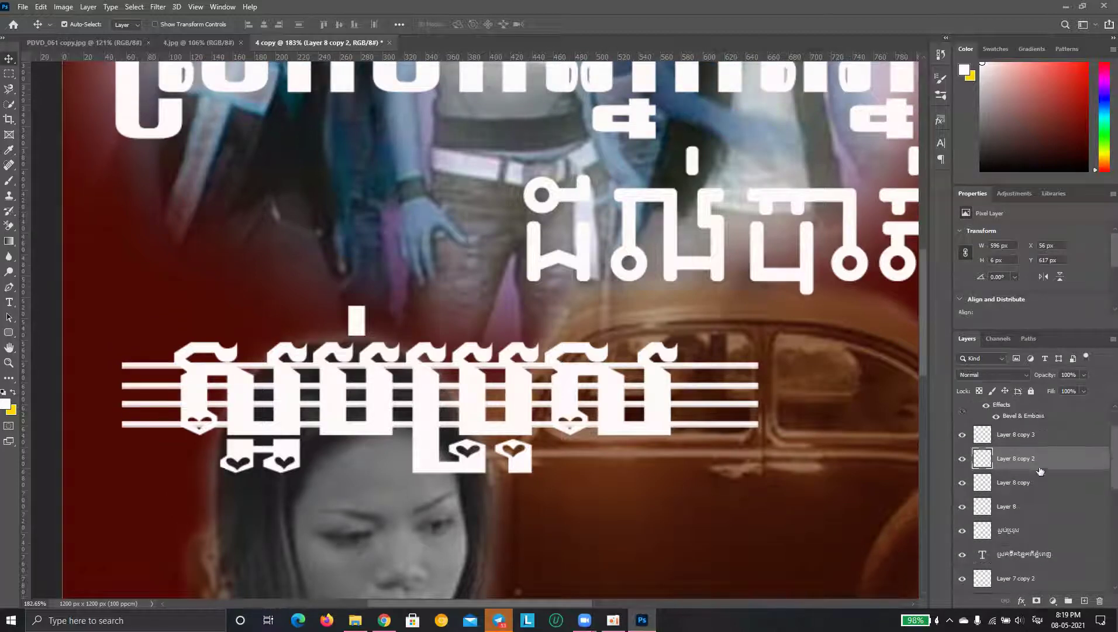
{"action": "left_click", "coordinate": [831, 475]}
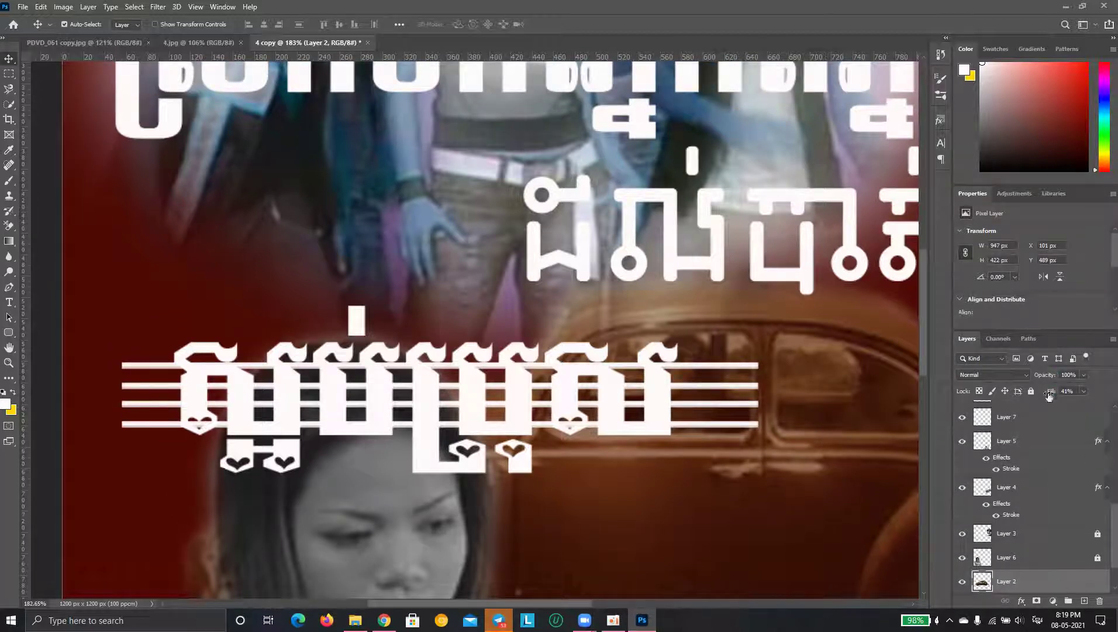
{"action": "left_click", "coordinate": [1031, 391]}
Marquee-select the striped subtitle and move it up and slightly right
{"action": "left_click", "coordinate": [130, 351]}
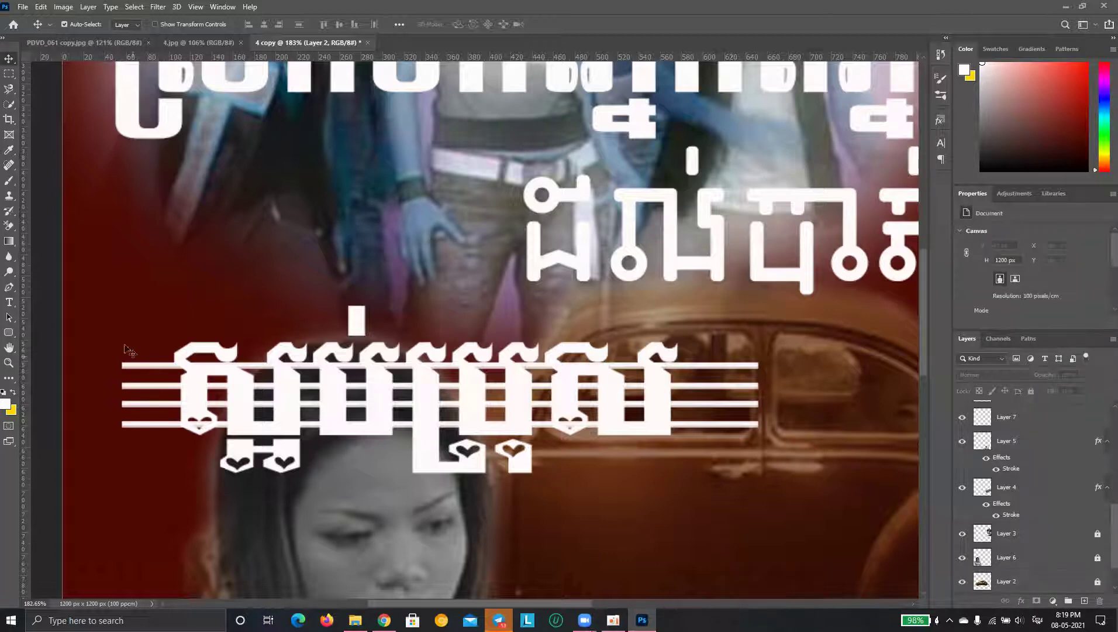
{"action": "left_click_drag", "start_coordinate": [129, 351], "coordinate": [230, 427]}
{"action": "left_click_drag", "start_coordinate": [330, 425], "coordinate": [349, 367]}
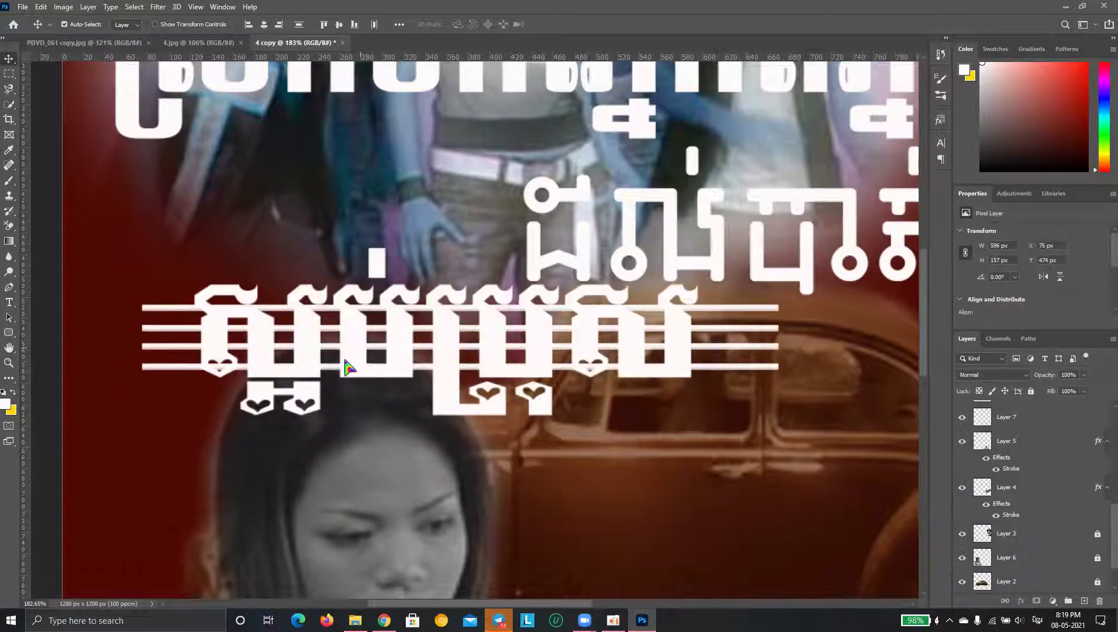
{"action": "scroll", "coordinate": [1068, 512], "scroll_direction": "up", "scroll_amount": 5}
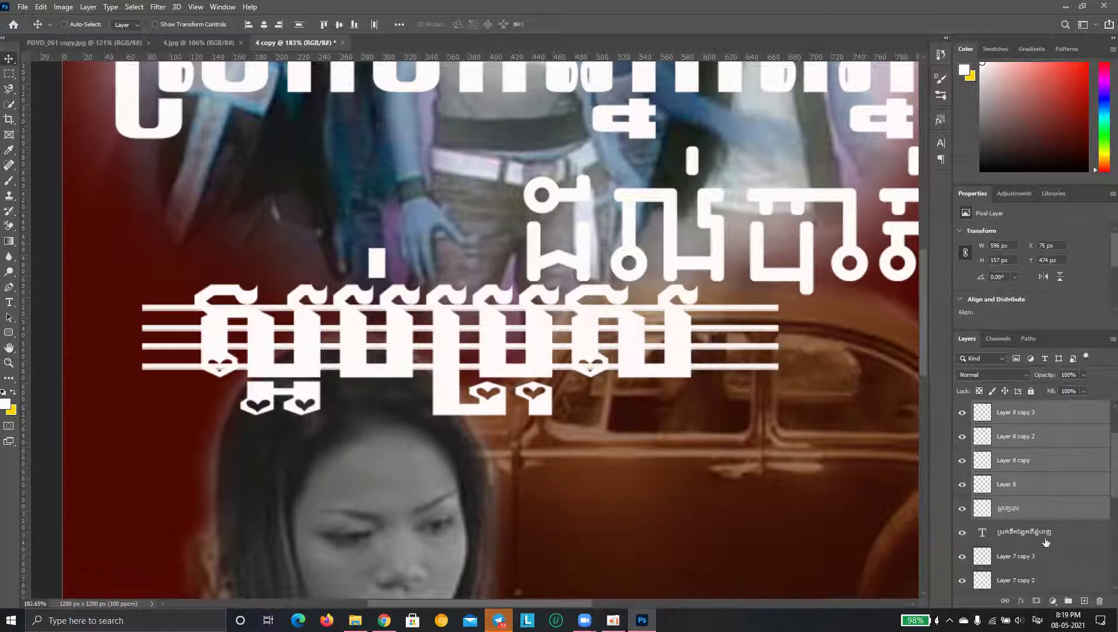
Merge the subtitle and stripe layers into a single layer
{"action": "right_click", "coordinate": [1037, 492]}
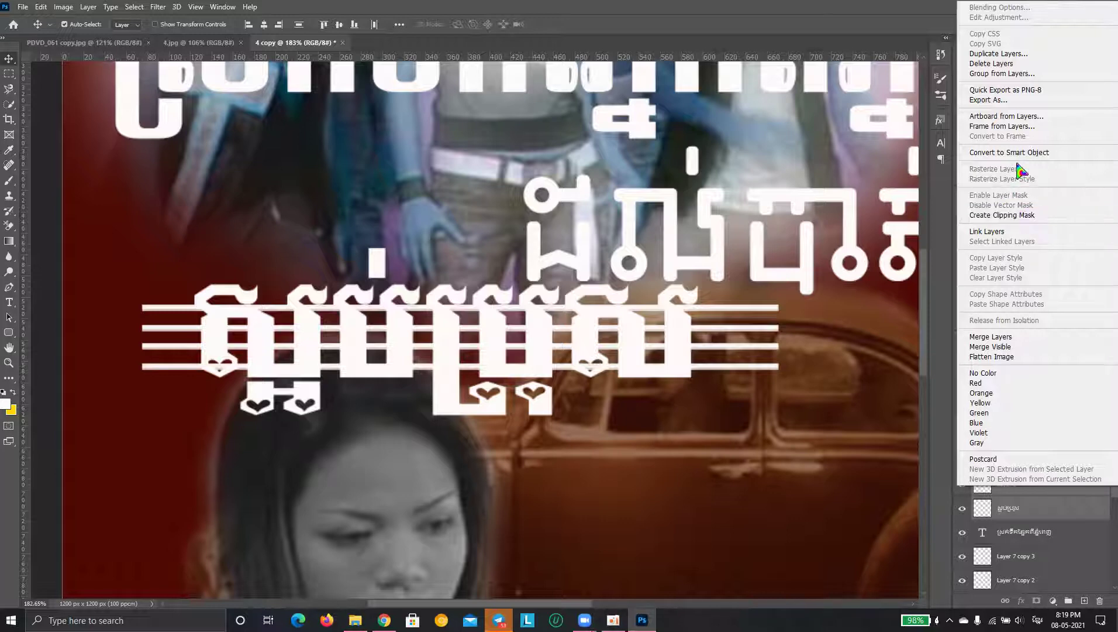
{"action": "left_click", "coordinate": [1022, 347]}
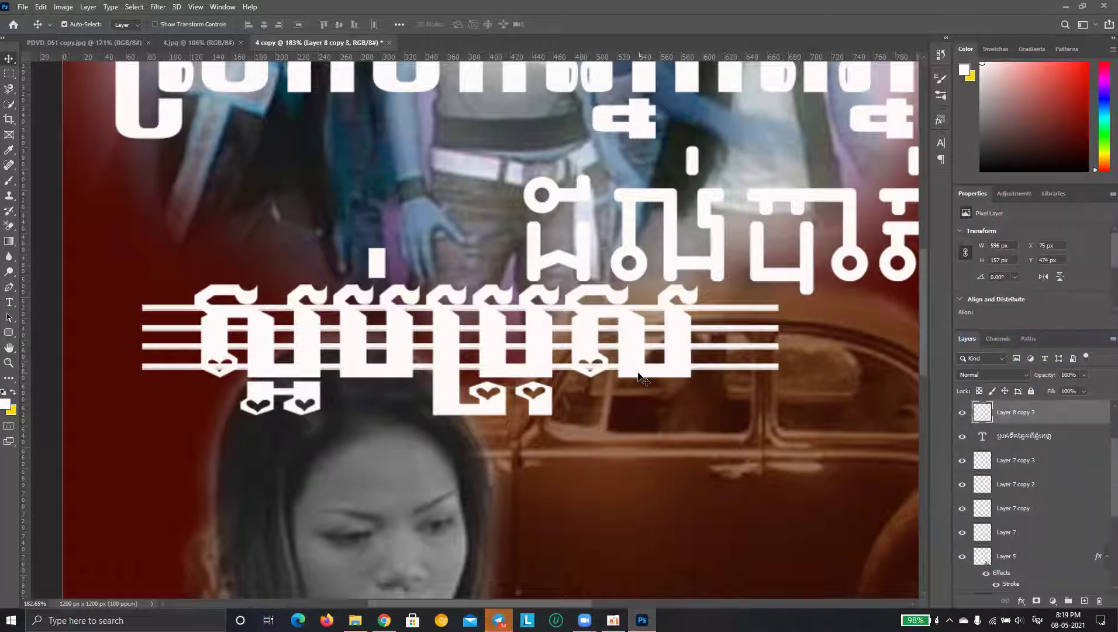
{"action": "left_click_drag", "start_coordinate": [640, 377], "coordinate": [660, 435]}
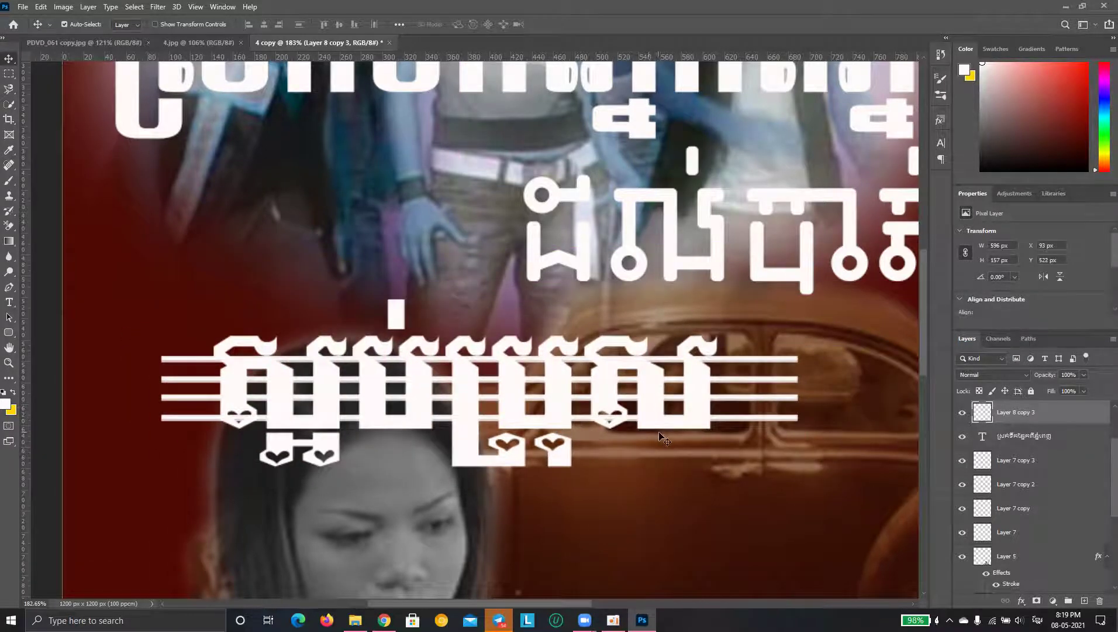
{"action": "left_click_drag", "start_coordinate": [653, 400], "coordinate": [634, 376]}
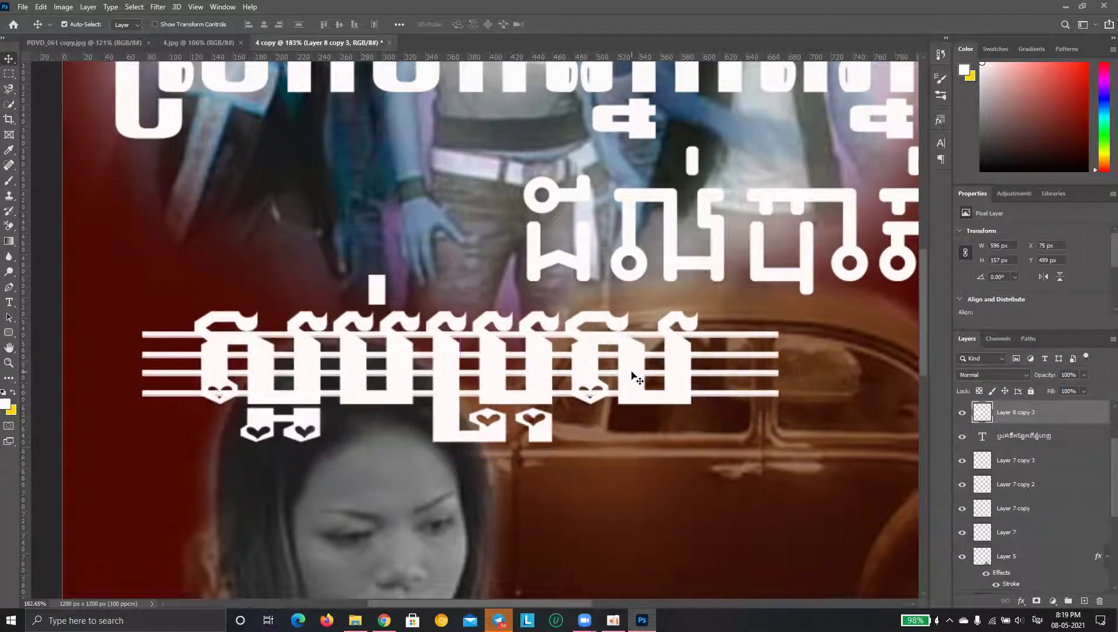
Rotate the merged subtitle -90° to vertical and place it at the poster's left side
{"action": "key", "text": "ctrl+t"}
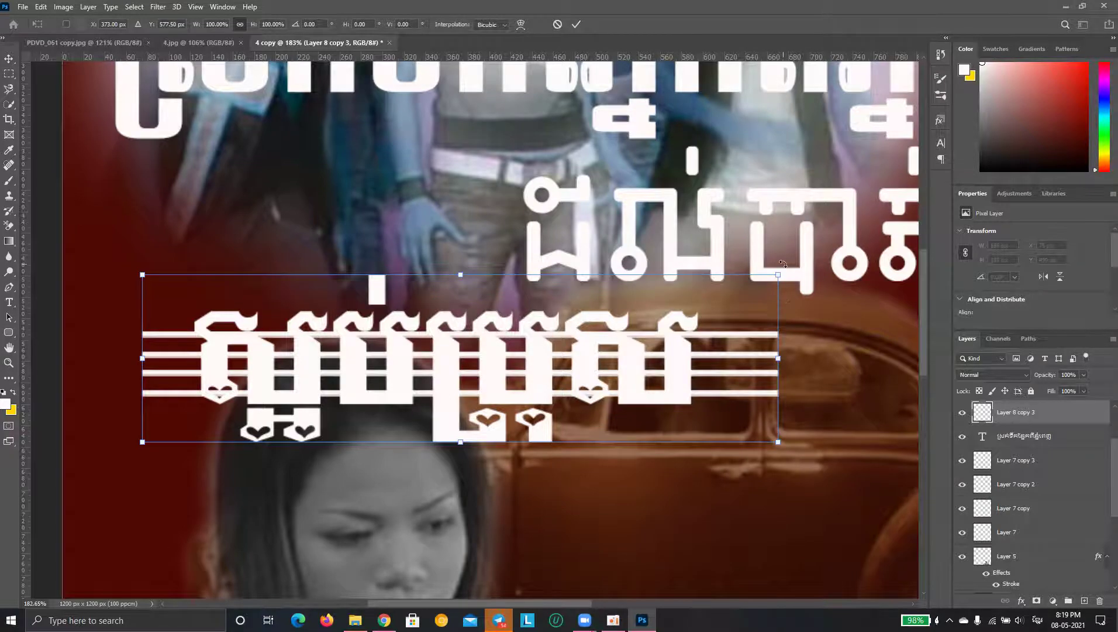
{"action": "mouse_move", "coordinate": [783, 264]}
{"action": "left_mouse_down"}
{"action": "mouse_move", "coordinate": [330, 157]}
{"action": "mouse_move", "coordinate": [415, 155]}
{"action": "left_mouse_up"}
{"action": "key", "text": "Return"}
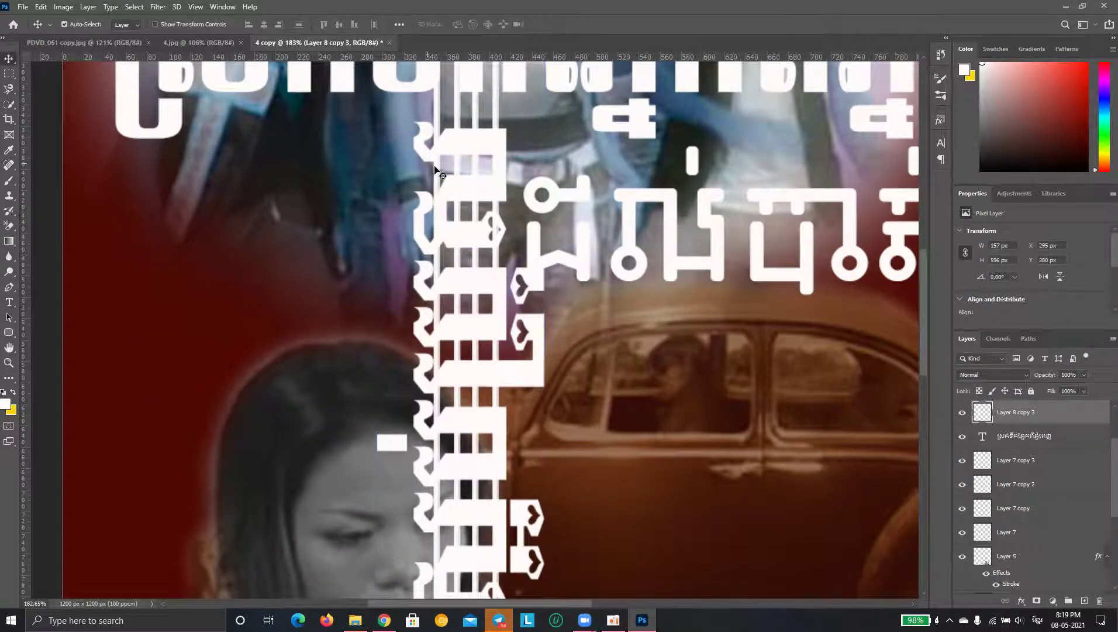
{"action": "scroll", "coordinate": [435, 170], "scroll_direction": "down", "scroll_amount": 3}
{"action": "left_click_drag", "start_coordinate": [504, 288], "coordinate": [404, 329]}
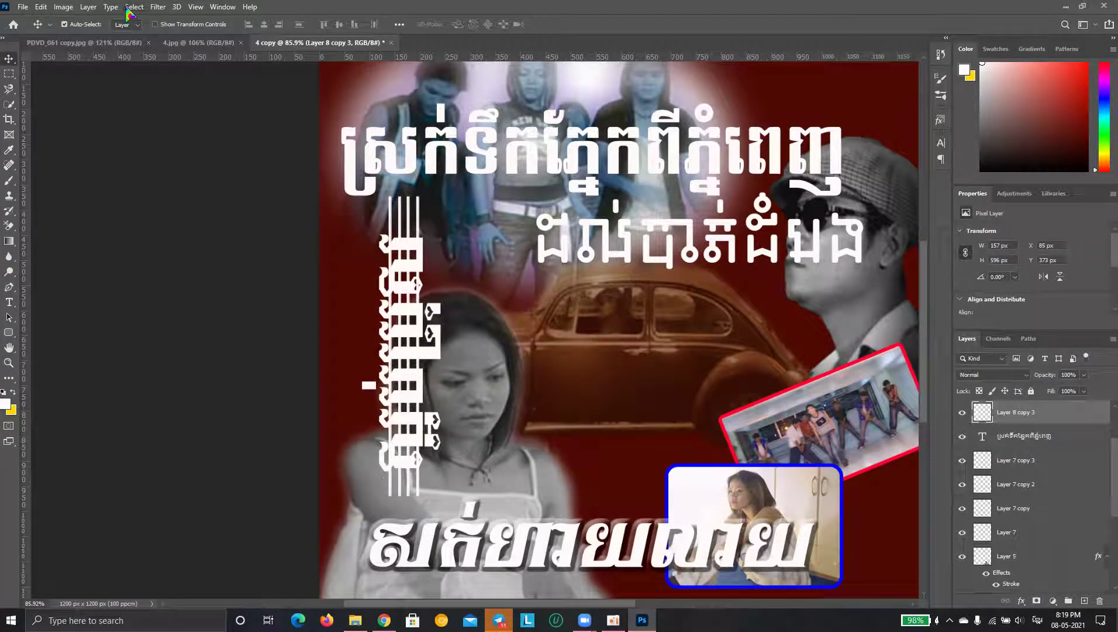
Shape a Filter > Distort > Shear curve into an S-bend, resetting once to start over
{"action": "left_click", "coordinate": [158, 7]}
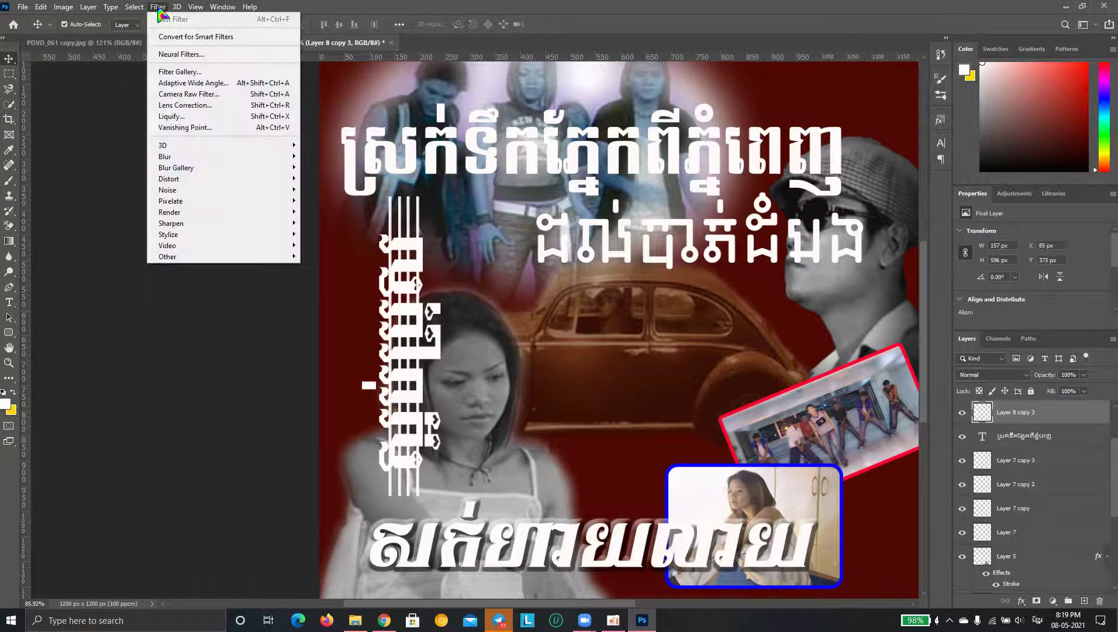
{"action": "mouse_move", "coordinate": [193, 178]}
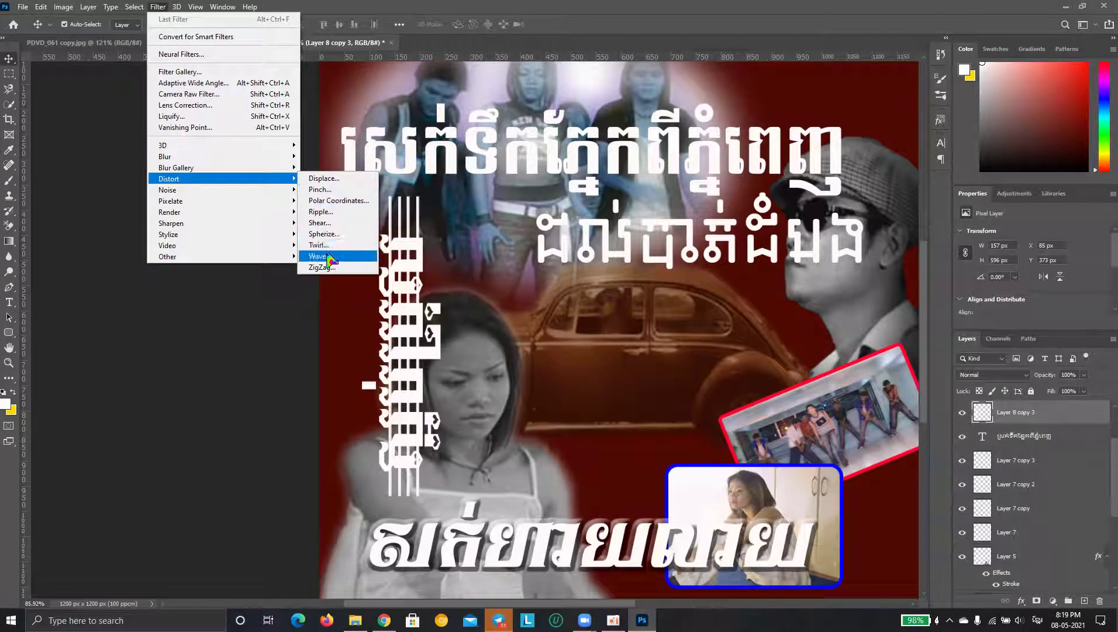
{"action": "left_click", "coordinate": [327, 222]}
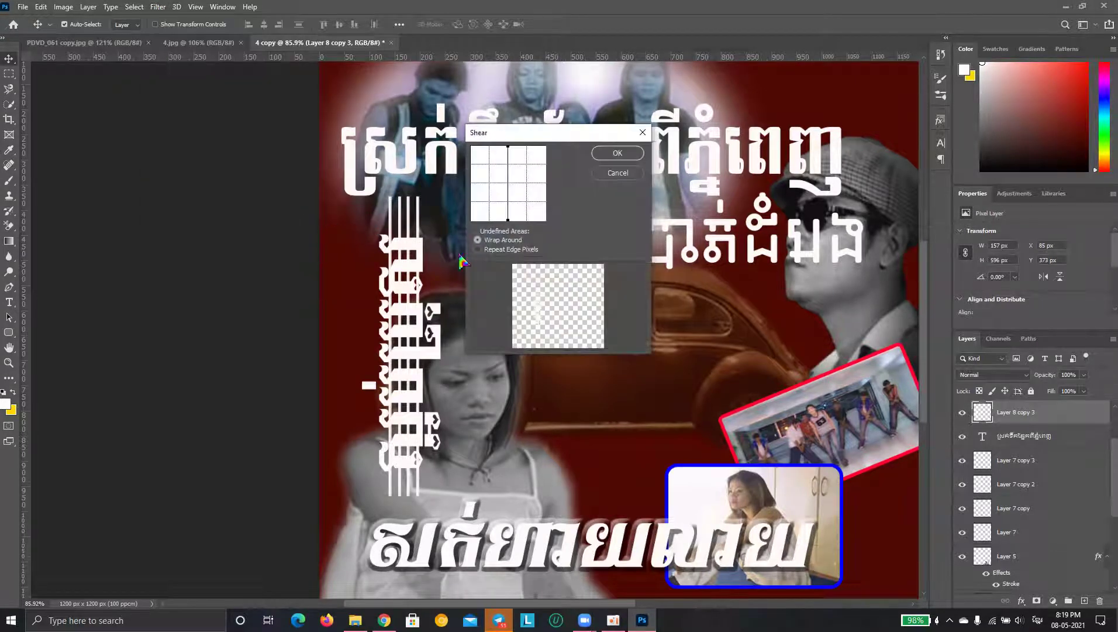
{"action": "left_click_drag", "start_coordinate": [560, 139], "coordinate": [735, 155]}
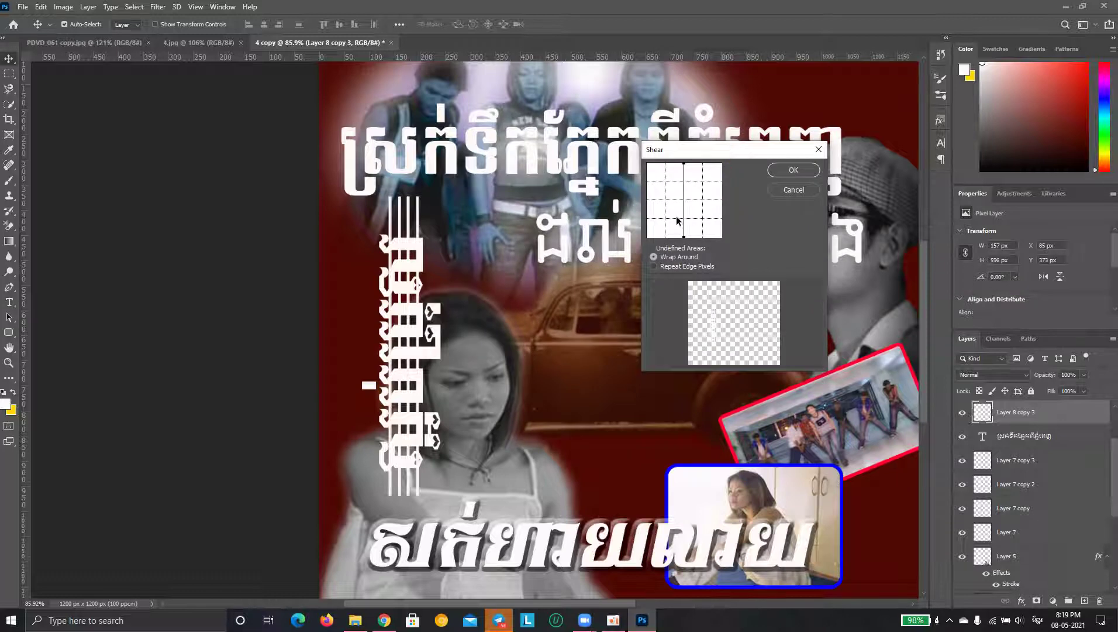
{"action": "mouse_move", "coordinate": [685, 216]}
{"action": "left_mouse_down"}
{"action": "mouse_move", "coordinate": [672, 221]}
{"action": "mouse_move", "coordinate": [696, 188]}
{"action": "left_mouse_up"}
{"action": "left_click_drag", "start_coordinate": [673, 219], "coordinate": [671, 221]}
{"action": "left_click_drag", "start_coordinate": [703, 214], "coordinate": [696, 200]}
{"action": "key", "text": "alt"}
{"action": "left_click", "coordinate": [797, 191], "text": "alt"}
{"action": "mouse_move", "coordinate": [683, 216]}
{"action": "left_mouse_down"}
{"action": "mouse_move", "coordinate": [668, 216]}
{"action": "mouse_move", "coordinate": [679, 187]}
{"action": "mouse_move", "coordinate": [691, 188]}
{"action": "left_mouse_up"}
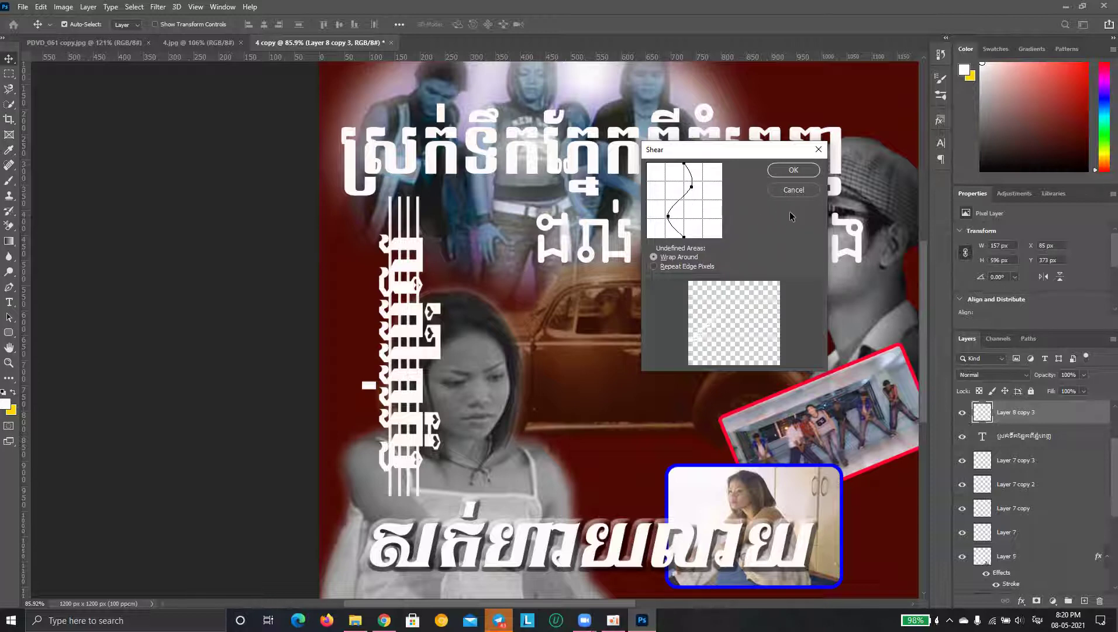
Apply the shear, rotate the strip about 57°, and place it lower across the poster
{"action": "left_click", "coordinate": [795, 171]}
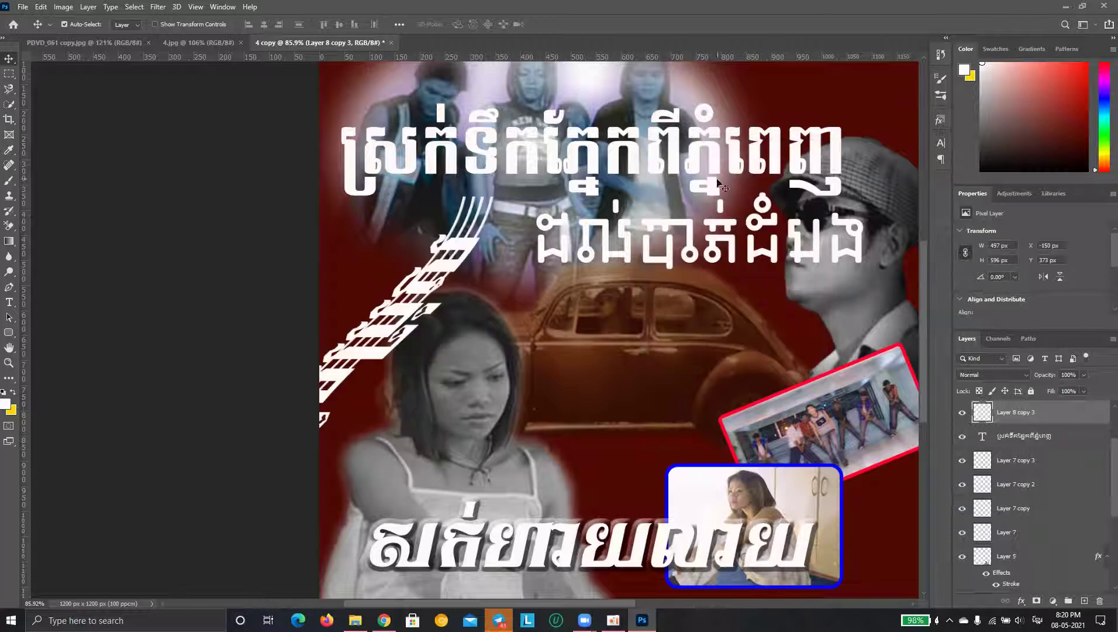
{"action": "left_click_drag", "start_coordinate": [415, 314], "coordinate": [580, 298]}
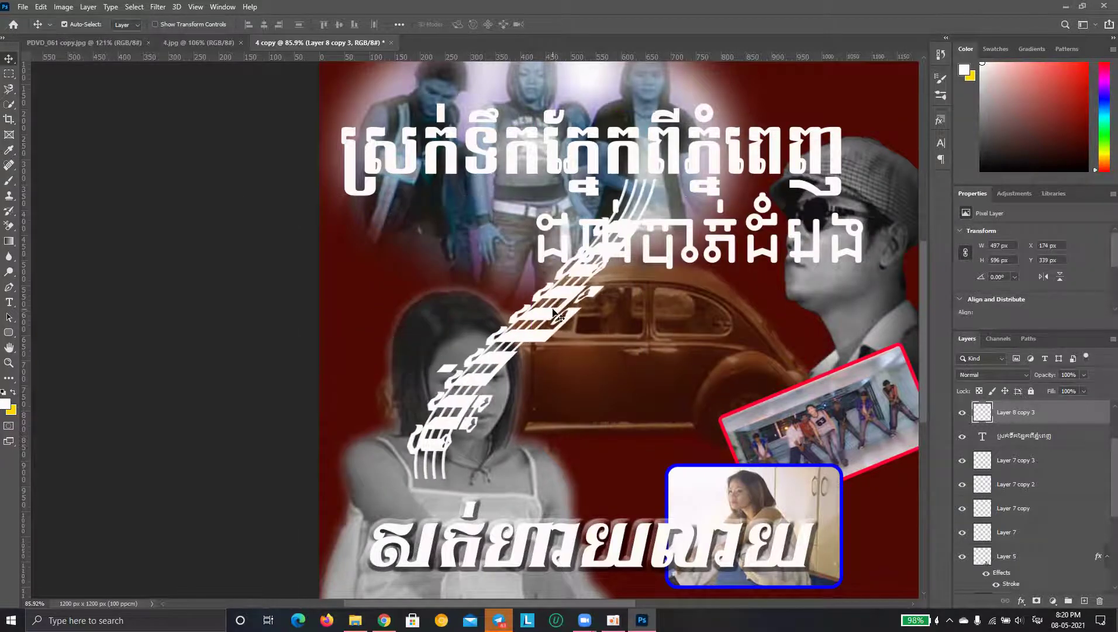
{"action": "key", "text": "ctrl+t"}
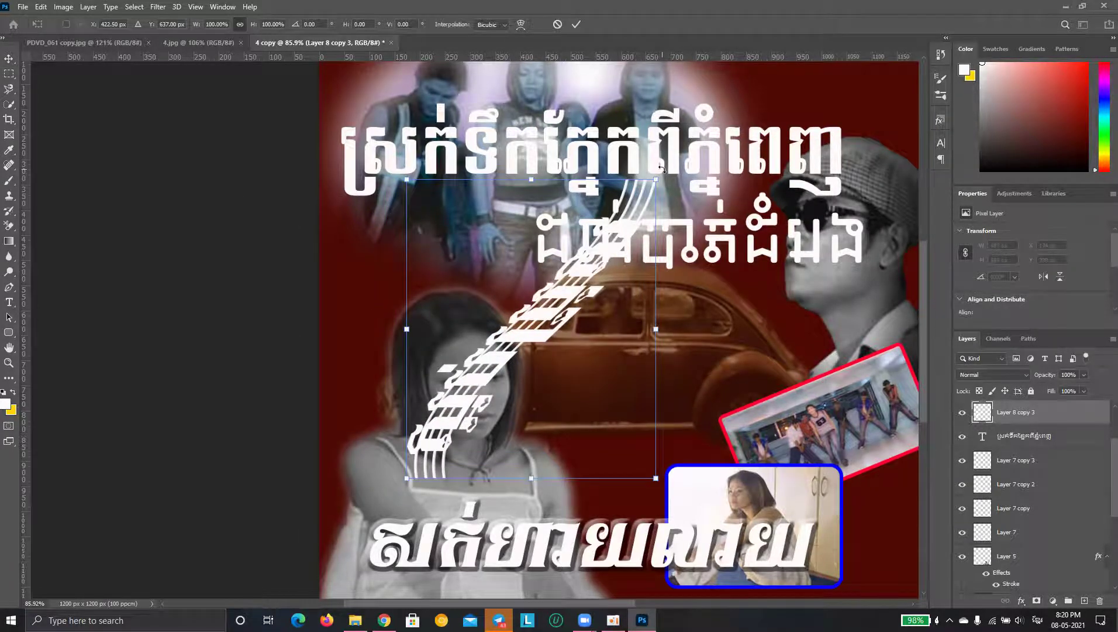
{"action": "left_click_drag", "start_coordinate": [661, 169], "coordinate": [741, 354]}
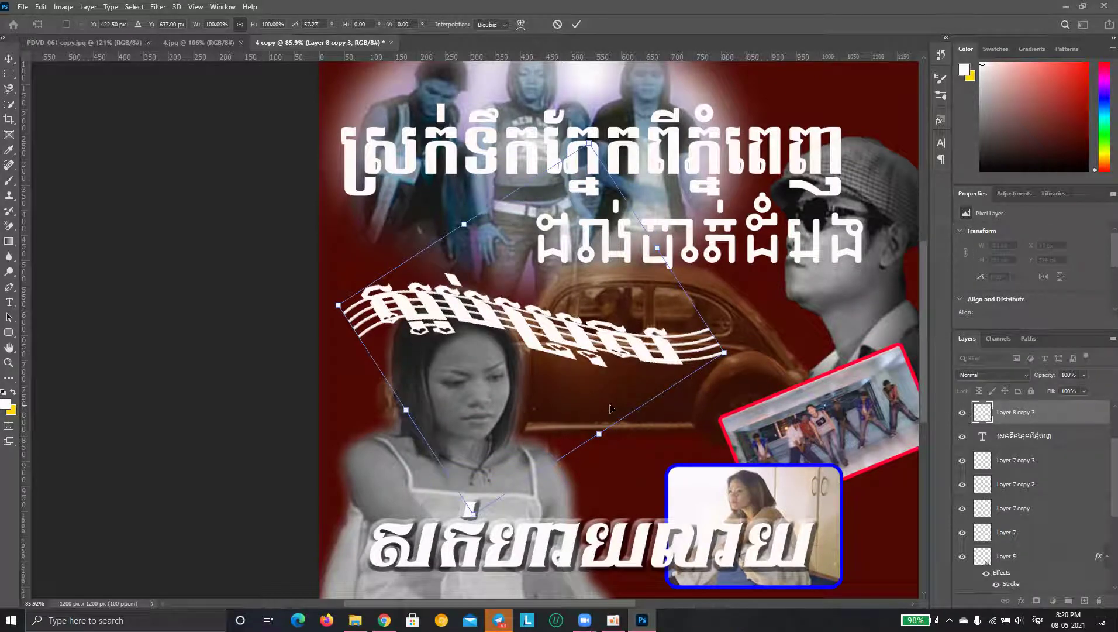
{"action": "key", "text": "Return"}
{"action": "left_click_drag", "start_coordinate": [579, 374], "coordinate": [573, 444]}
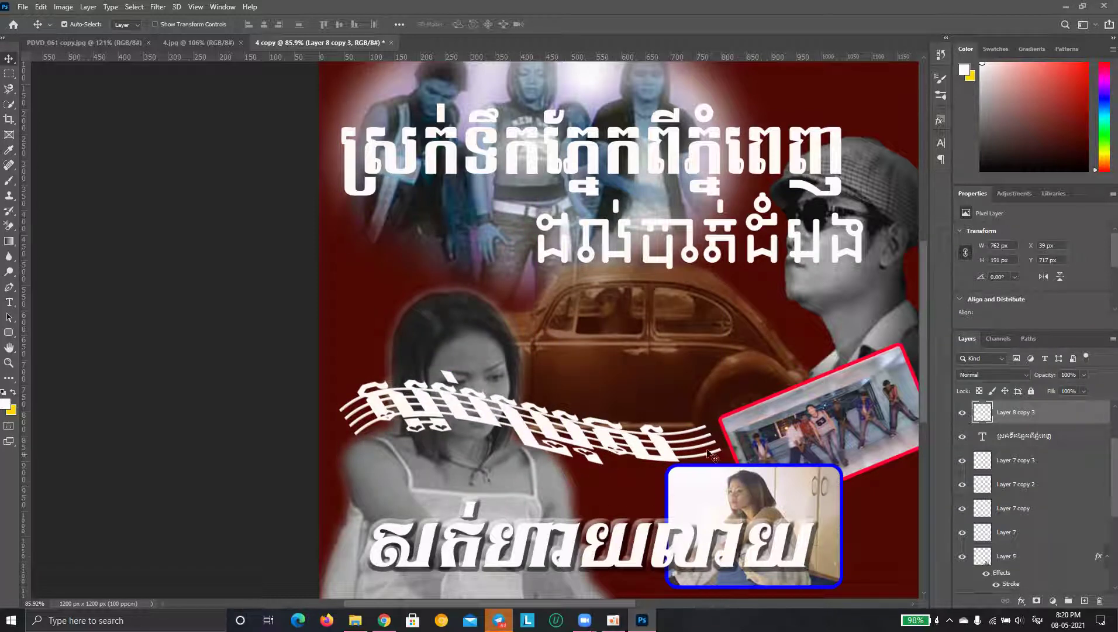
{"action": "left_click_drag", "start_coordinate": [609, 443], "coordinate": [609, 433]}
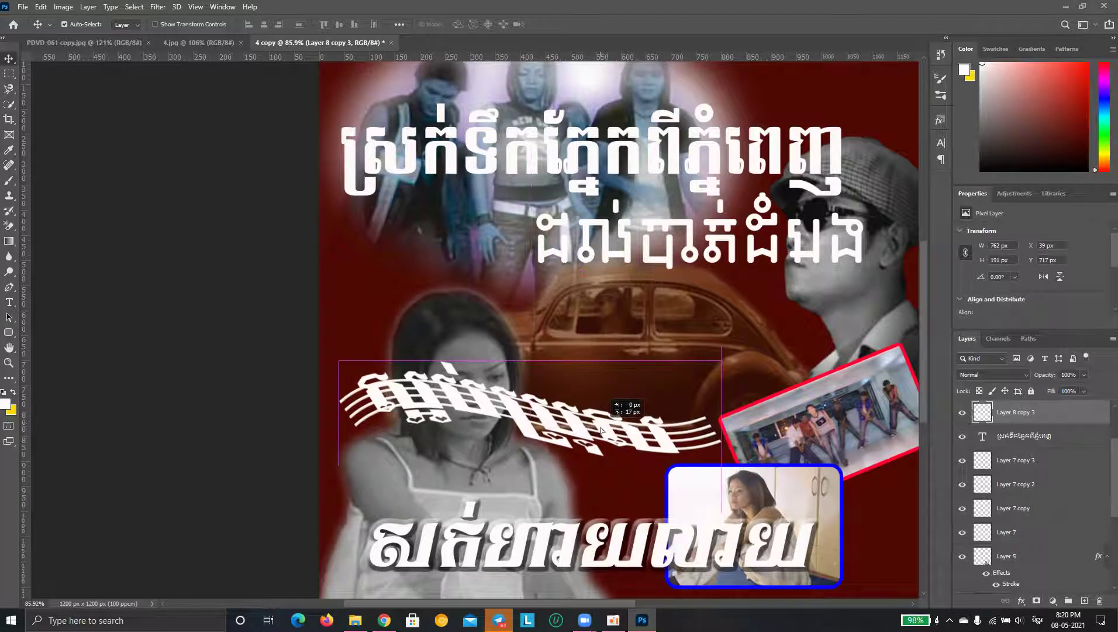
Try a drop shadow and upward move, then undo back to the upright vertical strip
{"action": "right_click", "coordinate": [1021, 589]}
{"action": "left_click", "coordinate": [1068, 593]}
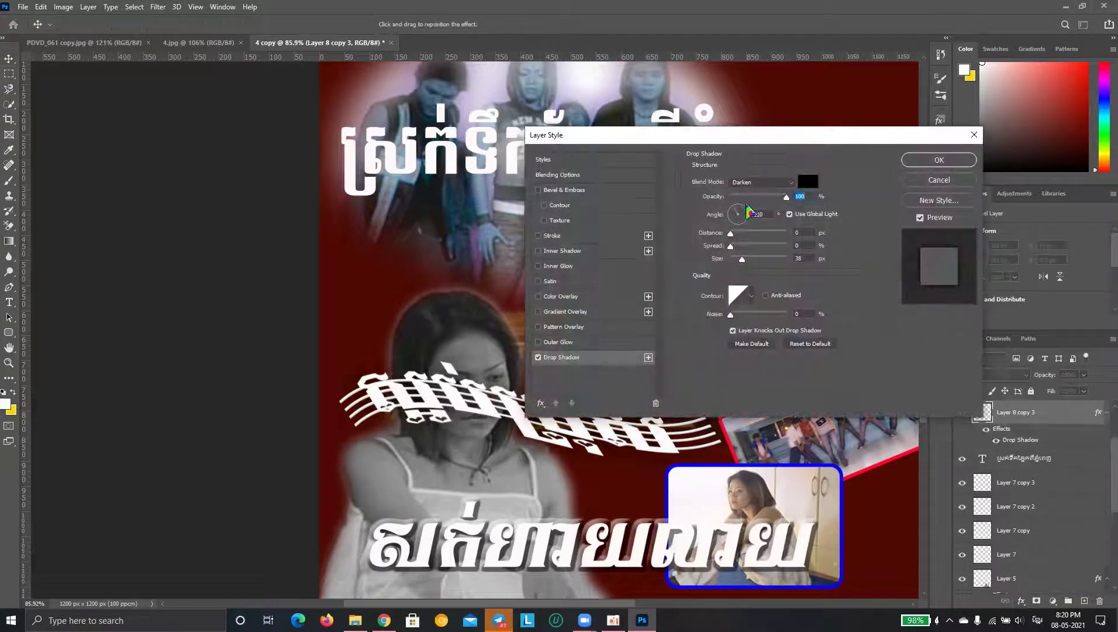
{"action": "left_click", "coordinate": [939, 160]}
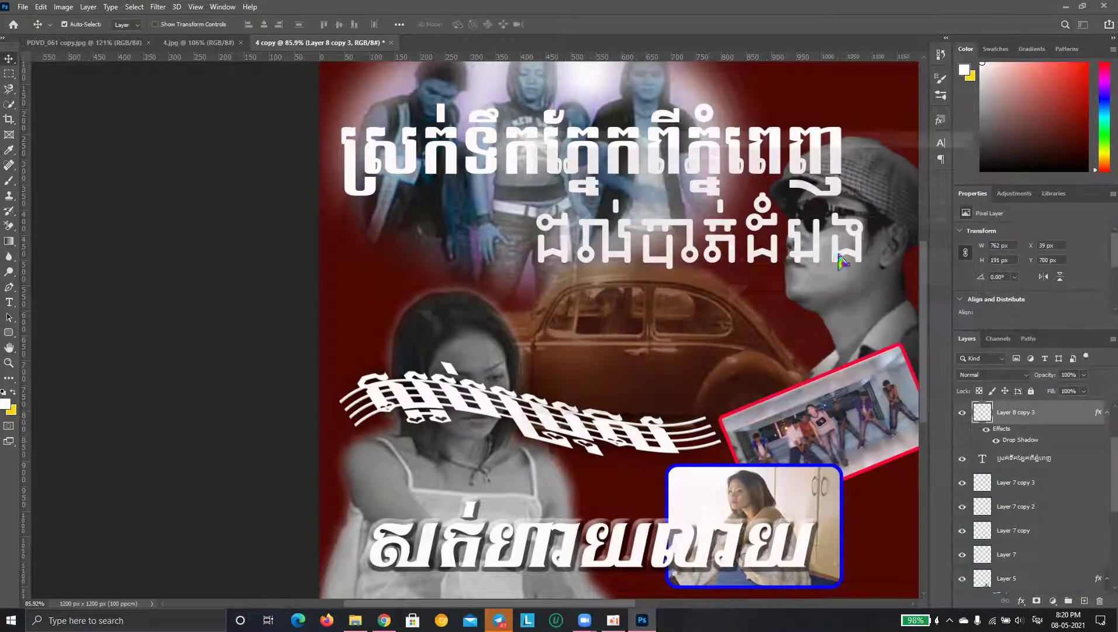
{"action": "left_click_drag", "start_coordinate": [734, 412], "coordinate": [731, 325]}
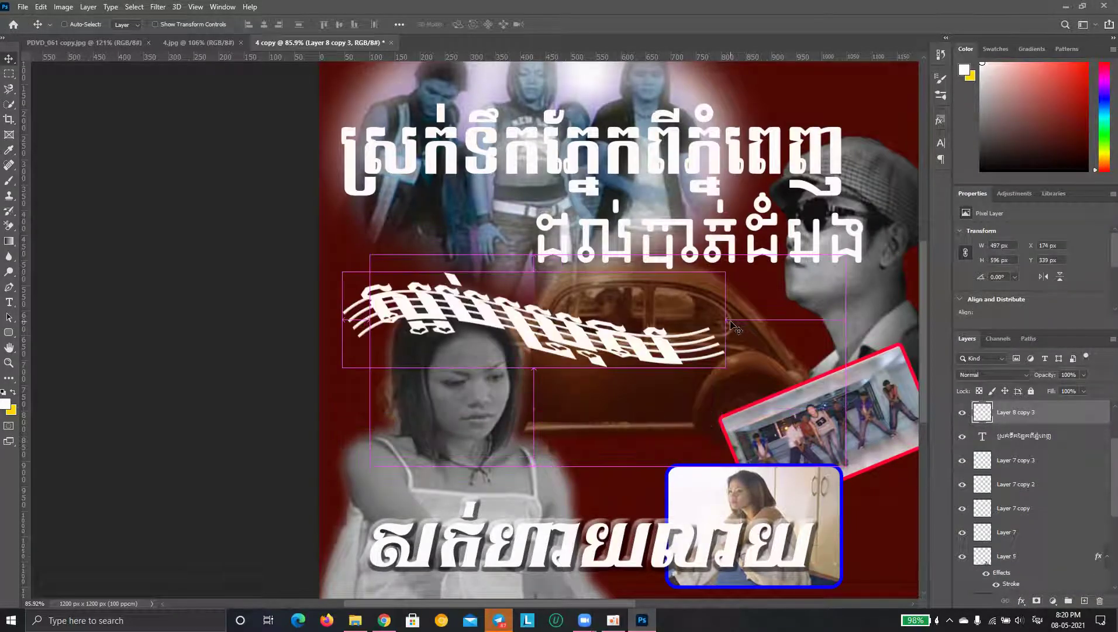
{"action": "key", "text": "ctrl+z"}
{"action": "key", "text": "ctrl+z"}
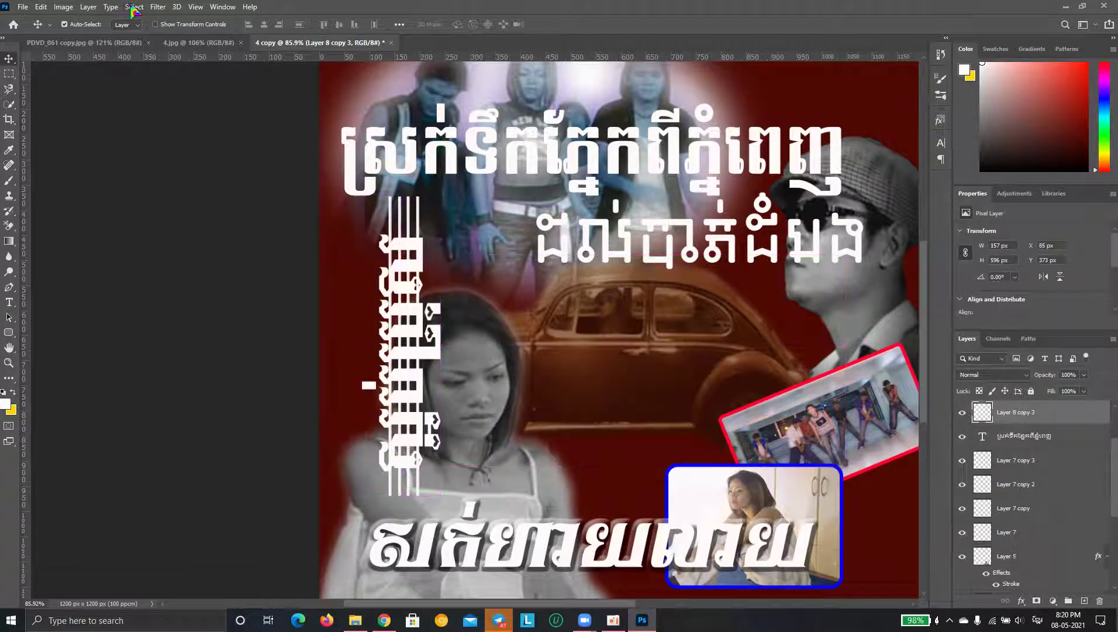
Apply a Wave distortion to the upright strip and load its letters as a selection
{"action": "left_click", "coordinate": [159, 8]}
{"action": "mouse_move", "coordinate": [222, 178]}
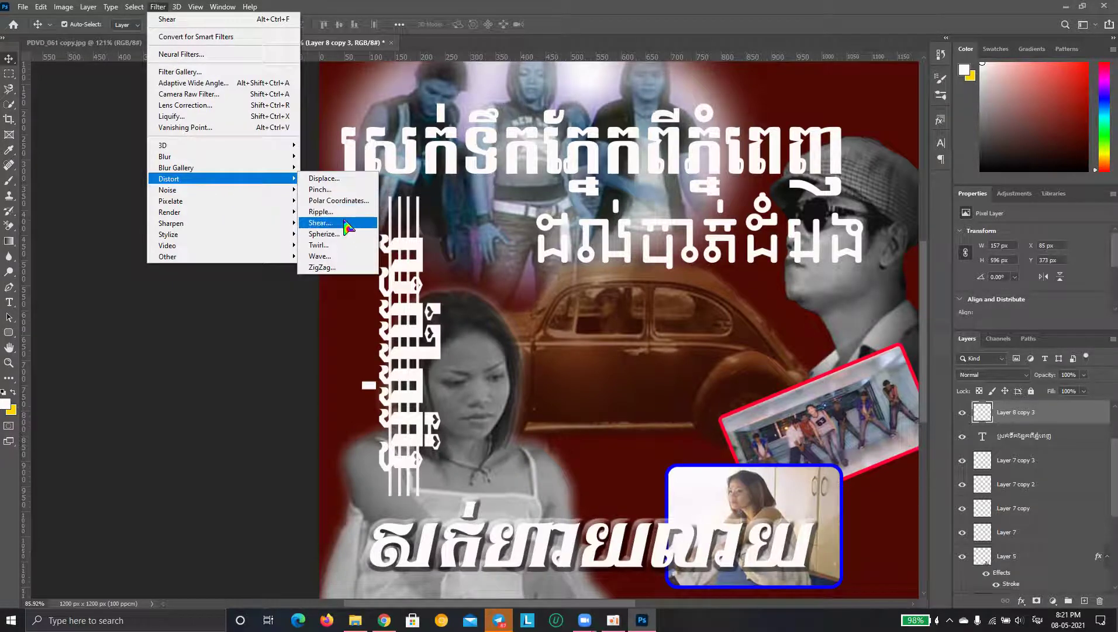
{"action": "left_click", "coordinate": [341, 258]}
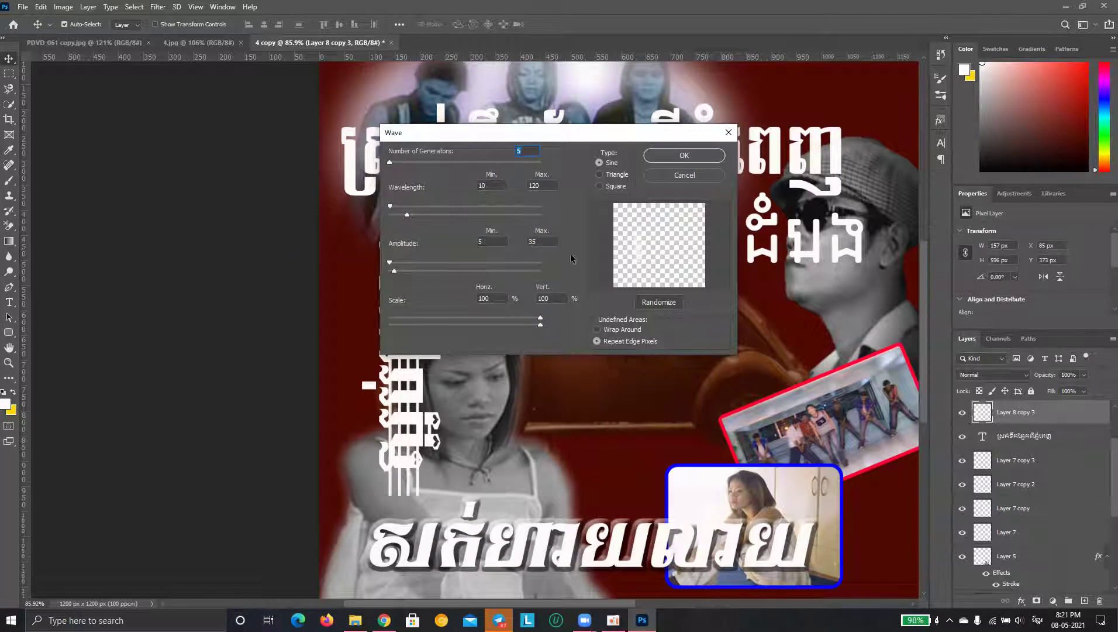
{"action": "left_click", "coordinate": [696, 155]}
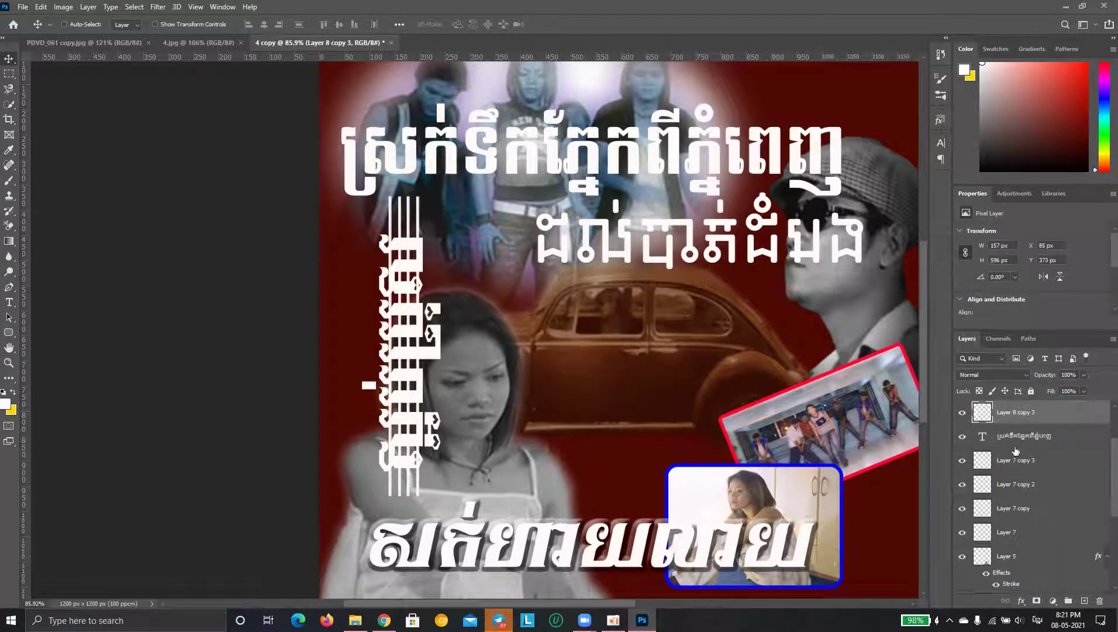
{"action": "left_click", "coordinate": [986, 414], "text": "ctrl"}
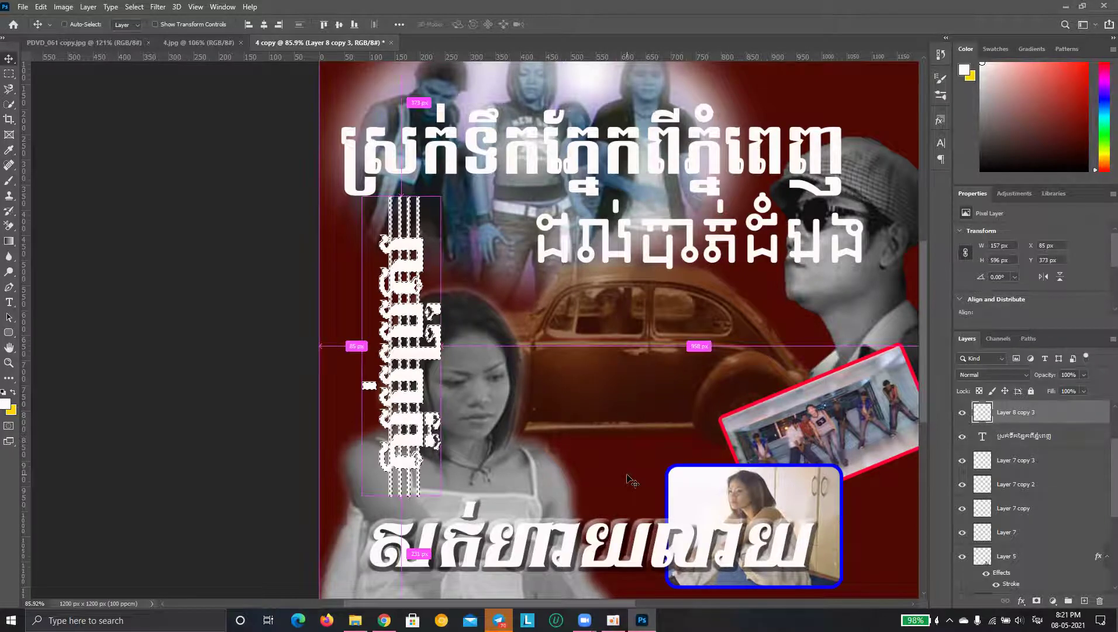
Fill the strip's letters yellow, cancel a trial Shear, and nudge the strip up-left
{"action": "key", "text": "ctrl+BackSpace"}
{"action": "key", "text": "ctrl+d"}
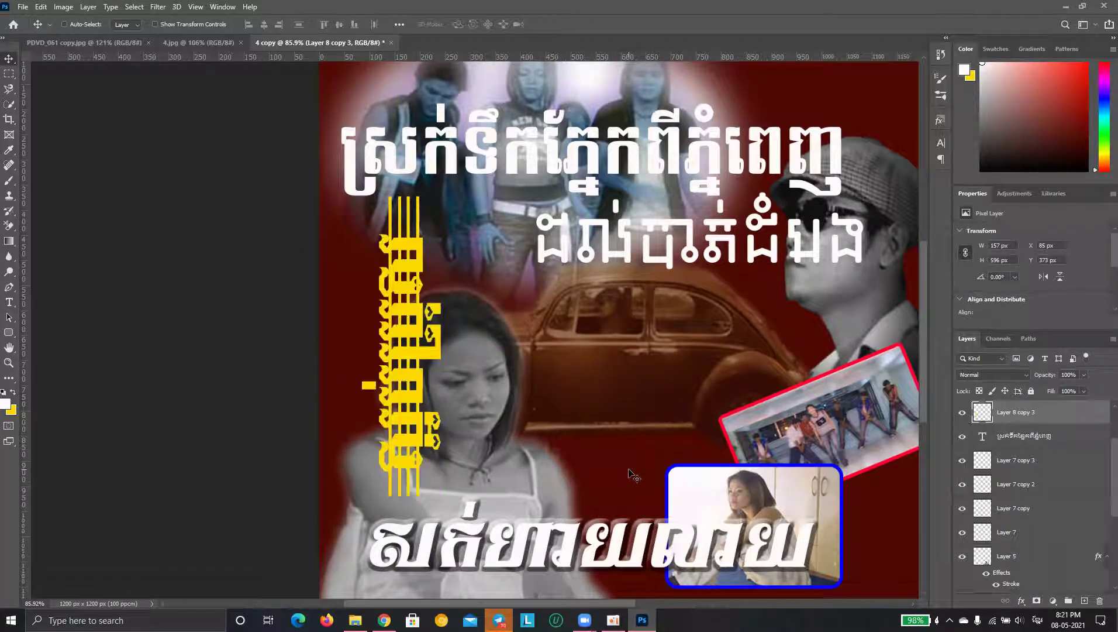
{"action": "left_click", "coordinate": [158, 6]}
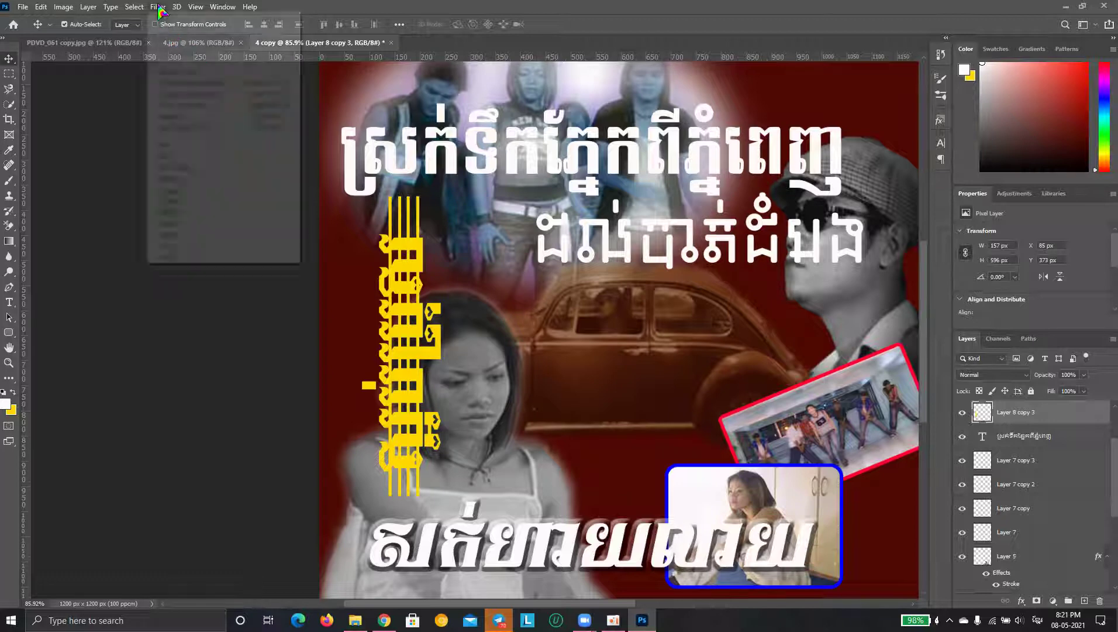
{"action": "mouse_move", "coordinate": [169, 178]}
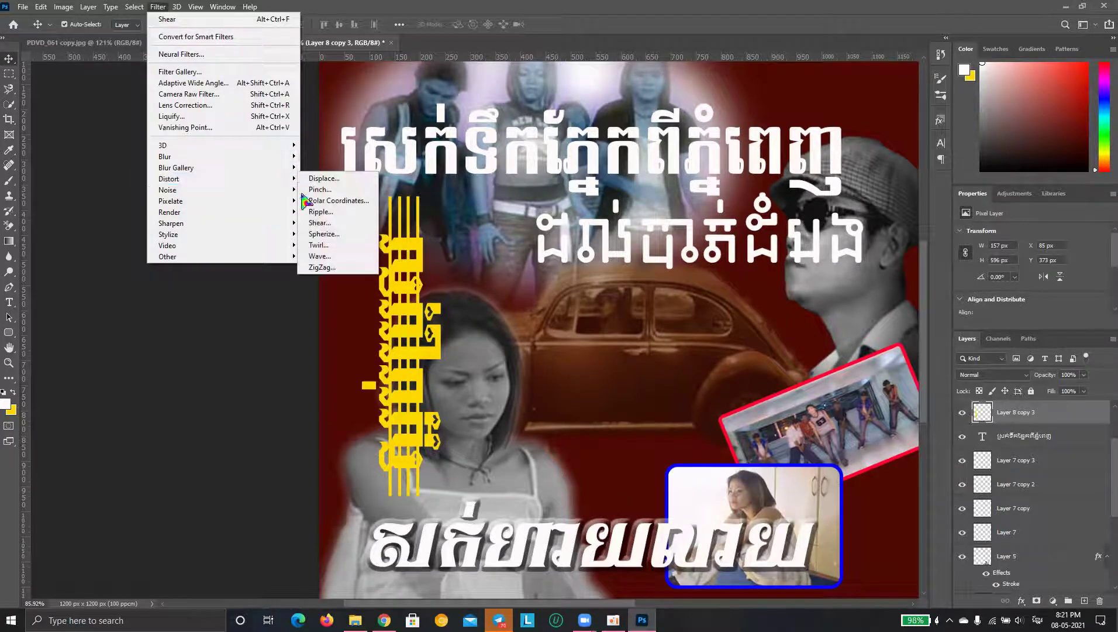
{"action": "left_click", "coordinate": [320, 223]}
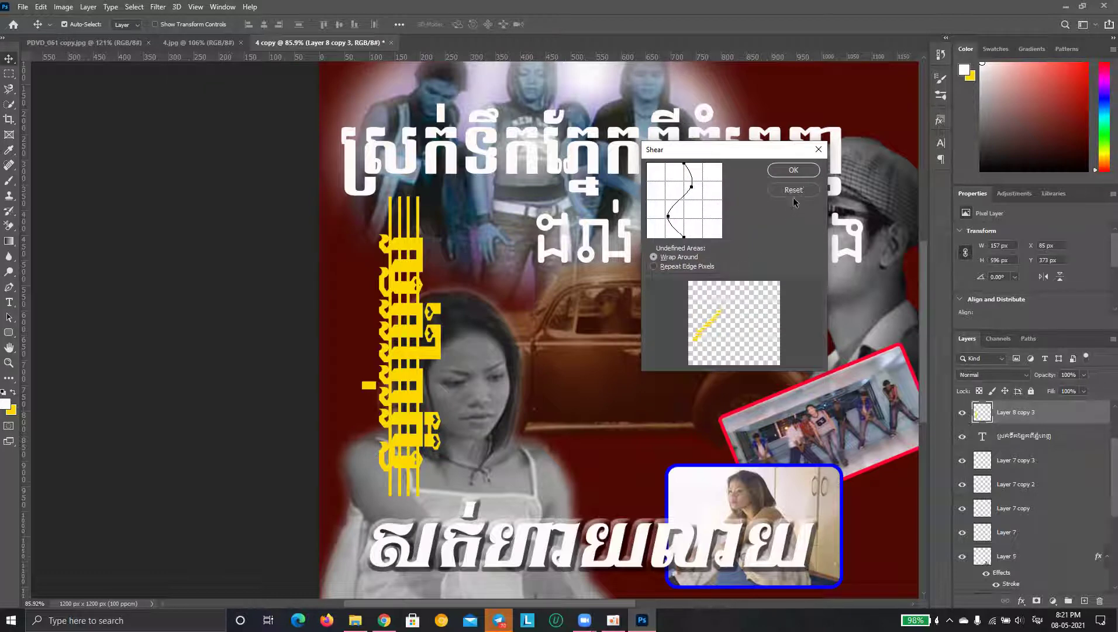
{"action": "key", "text": "alt"}
{"action": "key", "text": "alt"}
{"action": "mouse_move", "coordinate": [696, 205]}
{"action": "left_mouse_down"}
{"action": "mouse_move", "coordinate": [686, 188]}
{"action": "mouse_move", "coordinate": [682, 201]}
{"action": "left_mouse_up"}
{"action": "left_click_drag", "start_coordinate": [684, 215], "coordinate": [688, 218]}
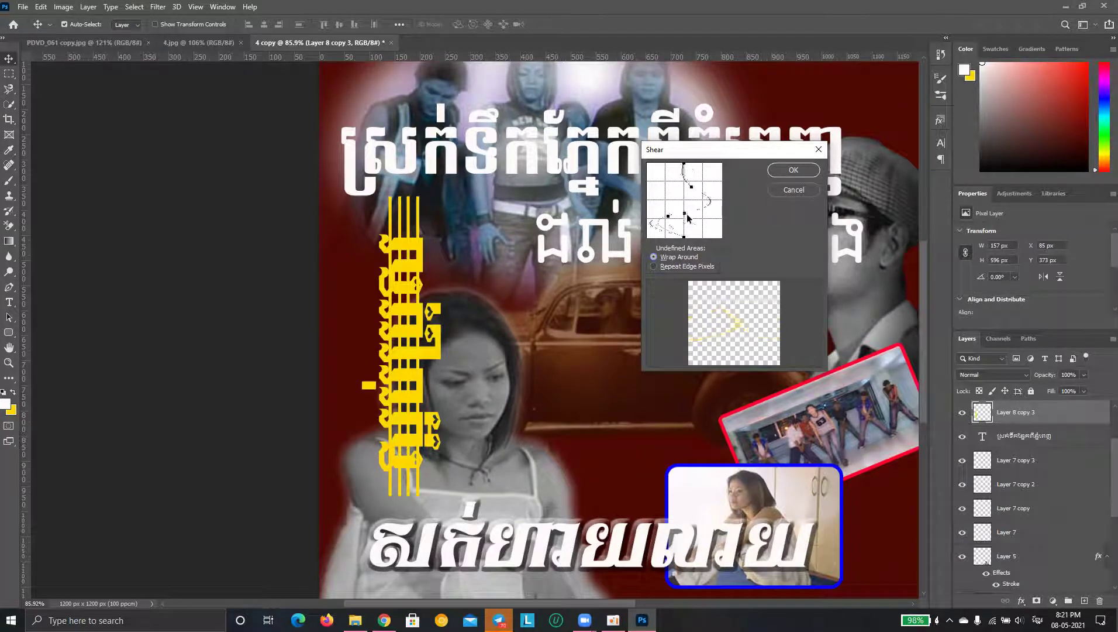
{"action": "left_click", "coordinate": [793, 190]}
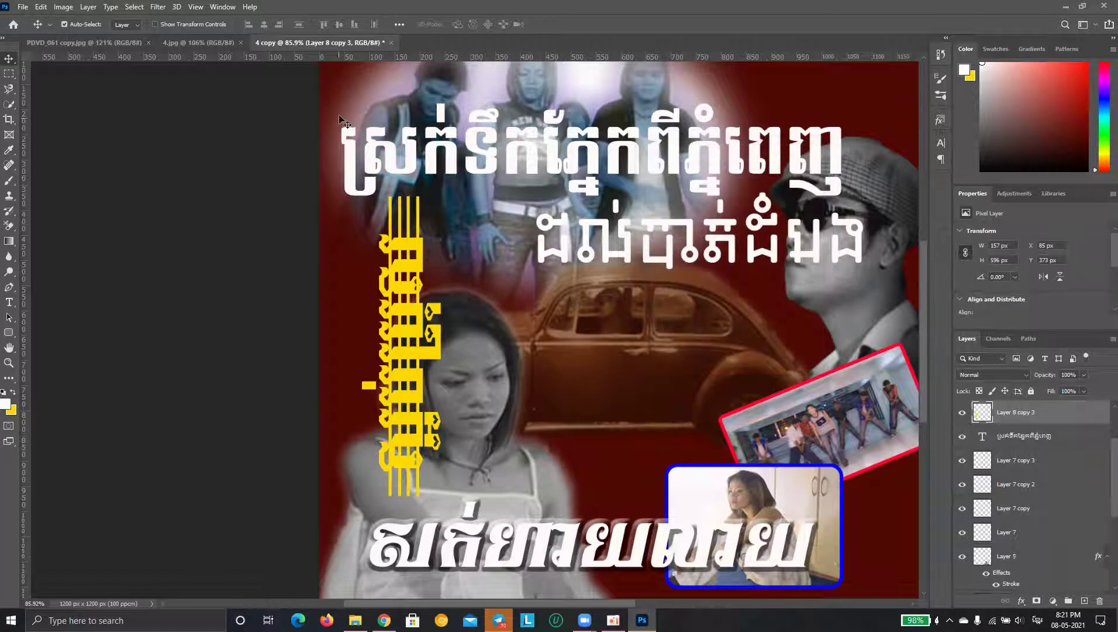
{"action": "left_click_drag", "start_coordinate": [412, 338], "coordinate": [406, 334]}
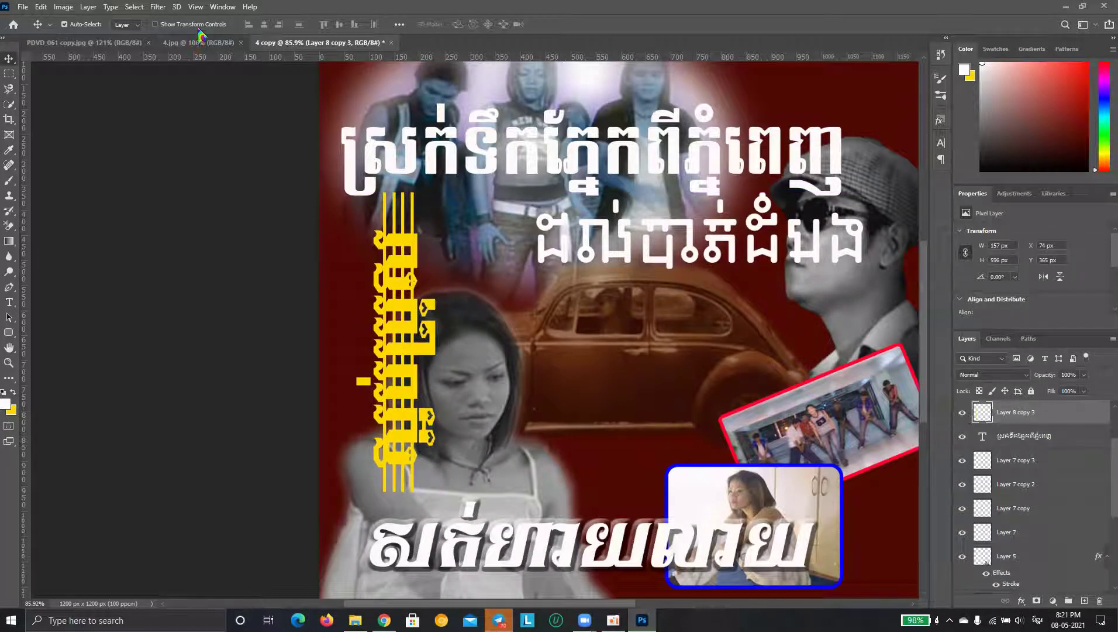
Apply a Shear with an S-shaped curve to the yellow strip
{"action": "left_click", "coordinate": [162, 7]}
{"action": "mouse_move", "coordinate": [170, 178]}
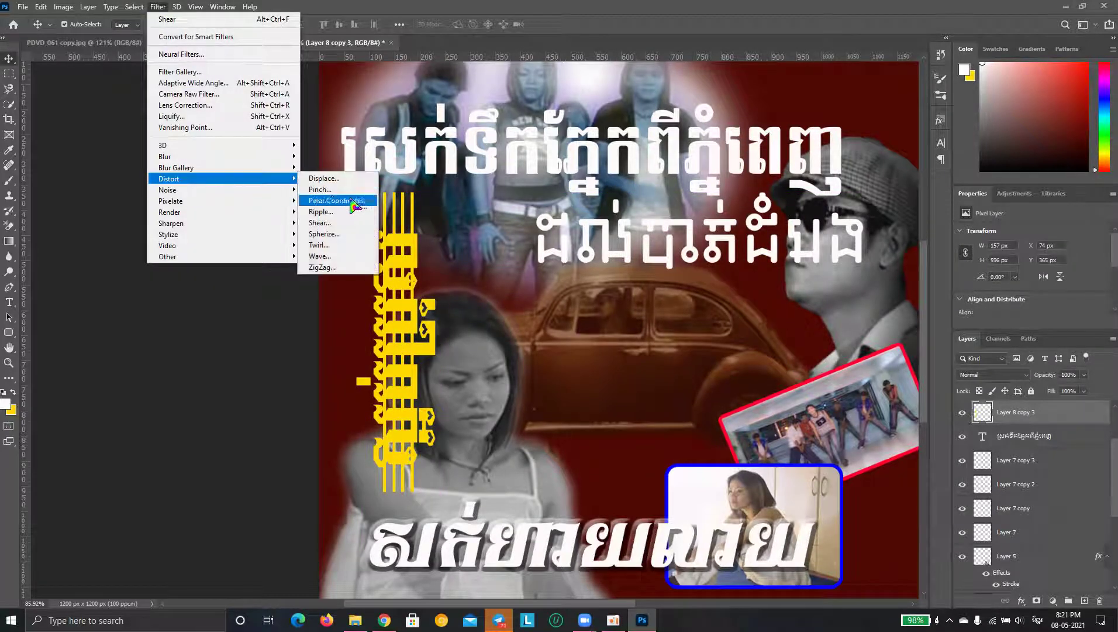
{"action": "left_click", "coordinate": [321, 223]}
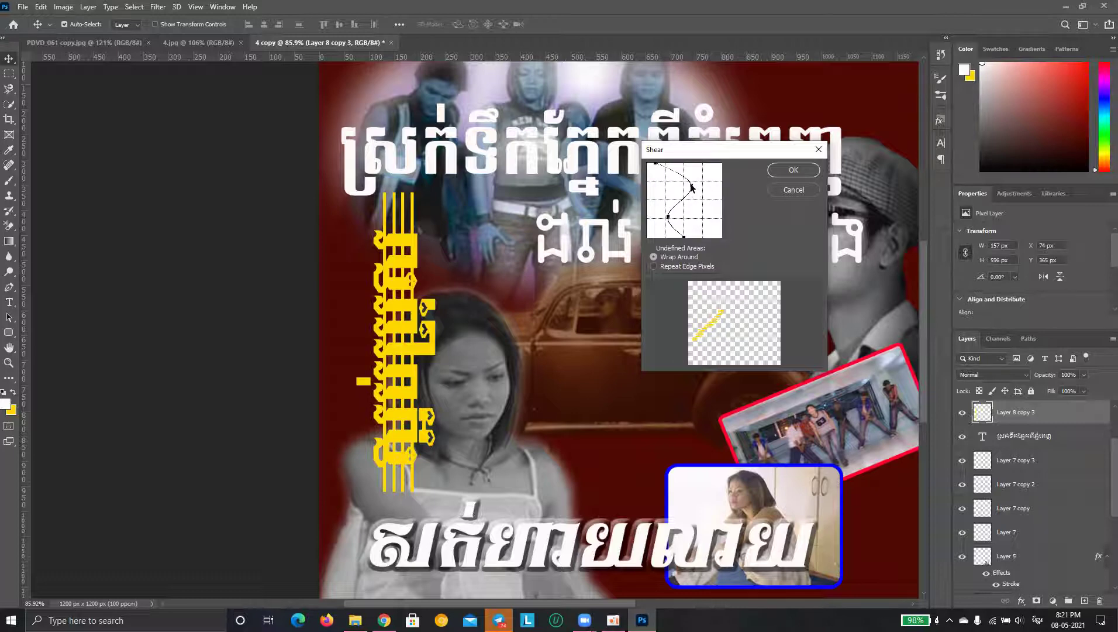
{"action": "left_click_drag", "start_coordinate": [691, 186], "coordinate": [677, 180]}
{"action": "left_click_drag", "start_coordinate": [668, 219], "coordinate": [661, 218]}
{"action": "mouse_move", "coordinate": [673, 179]}
{"action": "left_mouse_down"}
{"action": "mouse_move", "coordinate": [685, 184]}
{"action": "mouse_move", "coordinate": [679, 219]}
{"action": "left_mouse_up"}
{"action": "left_click_drag", "start_coordinate": [688, 238], "coordinate": [711, 237]}
{"action": "left_click_drag", "start_coordinate": [654, 166], "coordinate": [662, 165]}
{"action": "left_click_drag", "start_coordinate": [686, 204], "coordinate": [671, 169]}
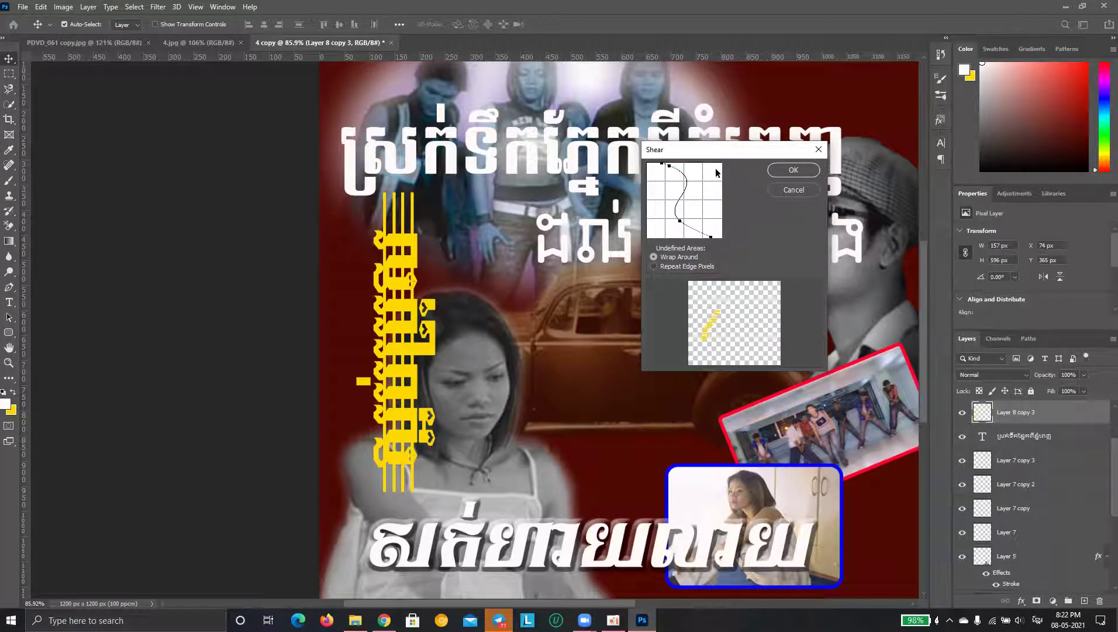
{"action": "left_click_drag", "start_coordinate": [668, 176], "coordinate": [683, 180]}
{"action": "left_click", "coordinate": [774, 171]}
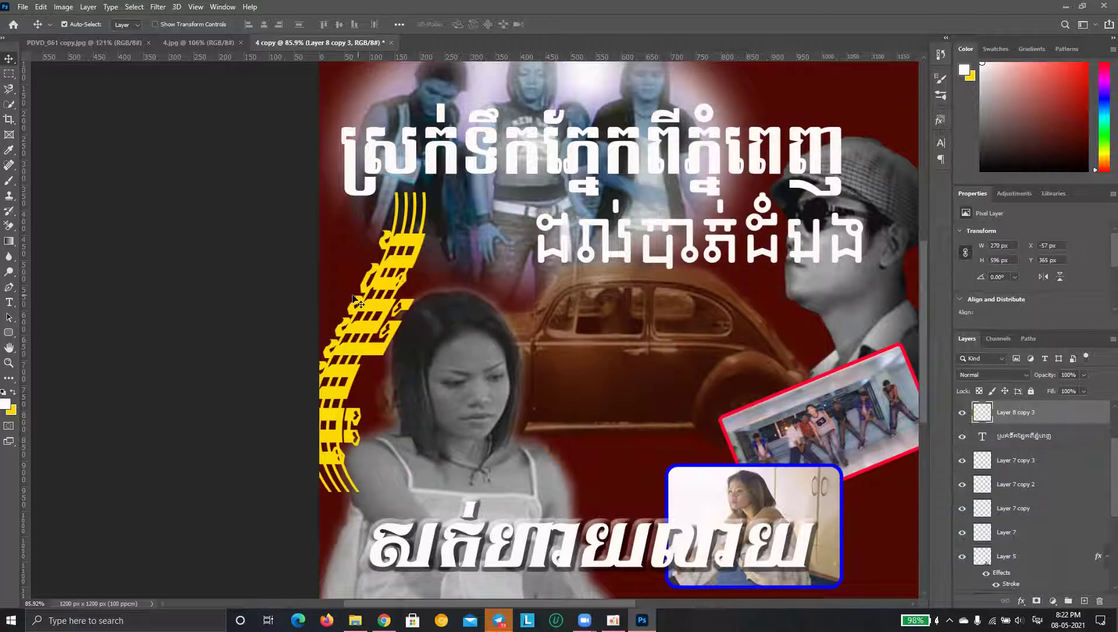
Rotate the curved strip about 80° to near-horizontal and place it above the bottom title
{"action": "left_click_drag", "start_coordinate": [391, 284], "coordinate": [504, 293]}
{"action": "key", "text": "ctrl+t"}
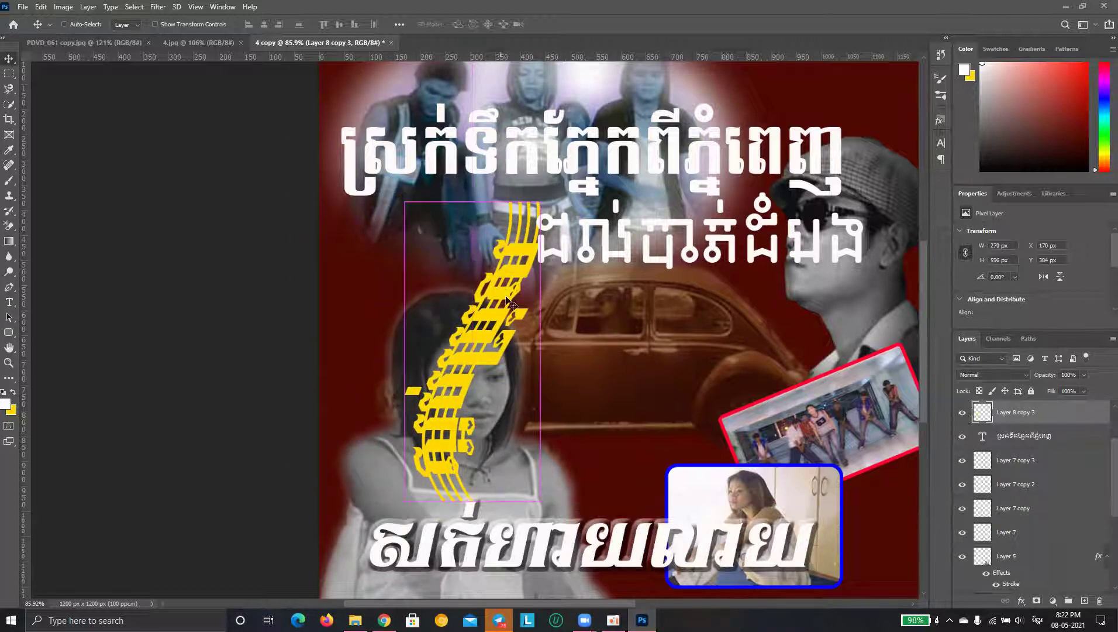
{"action": "mouse_move", "coordinate": [569, 240]}
{"action": "left_mouse_down"}
{"action": "mouse_move", "coordinate": [676, 390]}
{"action": "mouse_move", "coordinate": [667, 413]}
{"action": "left_mouse_up"}
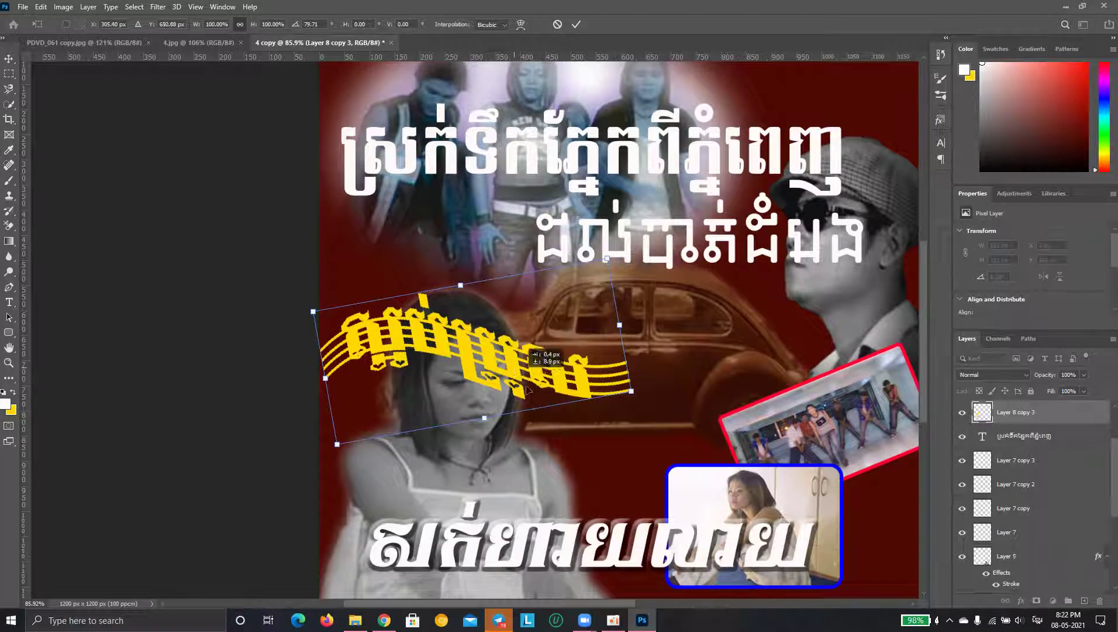
{"action": "mouse_move", "coordinate": [523, 374]}
{"action": "left_mouse_down"}
{"action": "mouse_move", "coordinate": [558, 417]}
{"action": "mouse_move", "coordinate": [559, 475]}
{"action": "left_mouse_up"}
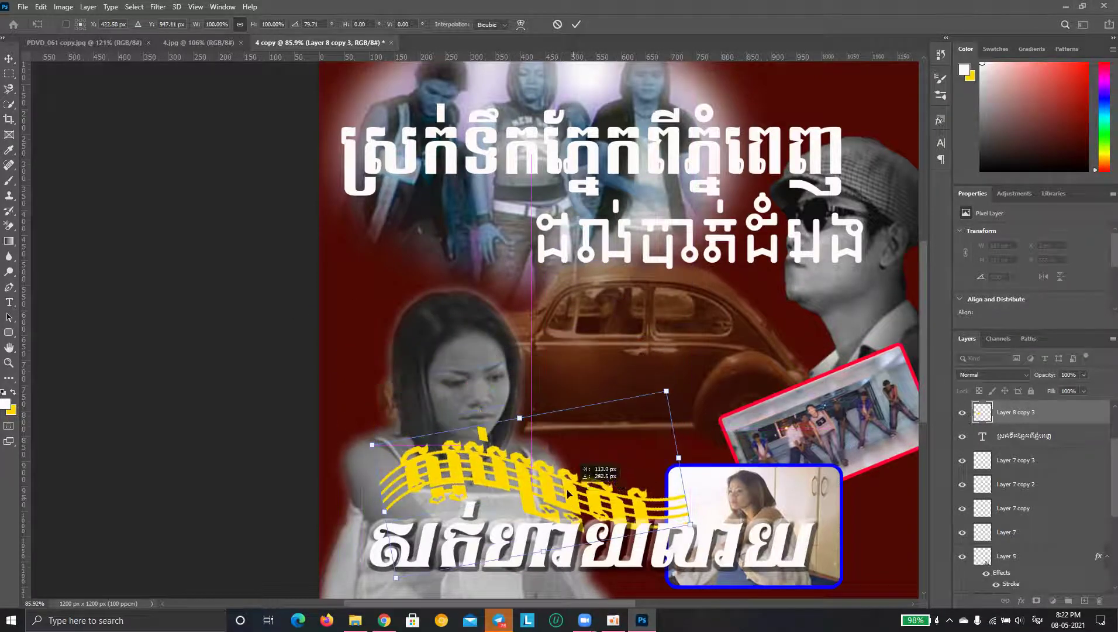
{"action": "key", "text": "Return"}
{"action": "scroll", "coordinate": [565, 494], "scroll_direction": "up", "scroll_amount": 2, "text": "alt"}
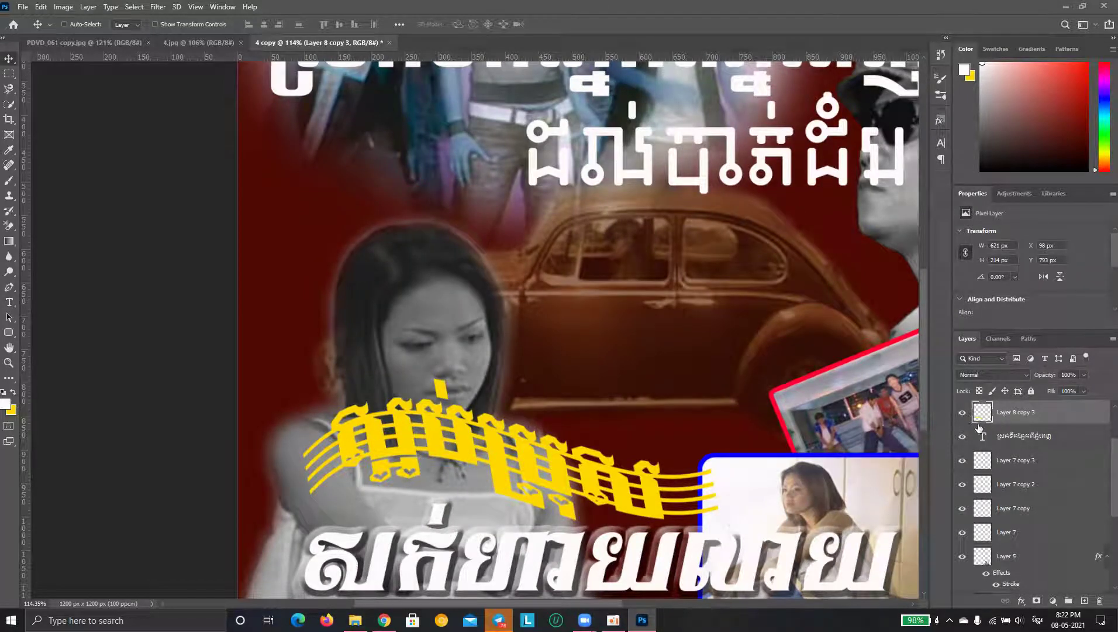
Refill the strip's letters white and deselect them
{"action": "left_click", "coordinate": [984, 415], "text": "ctrl"}
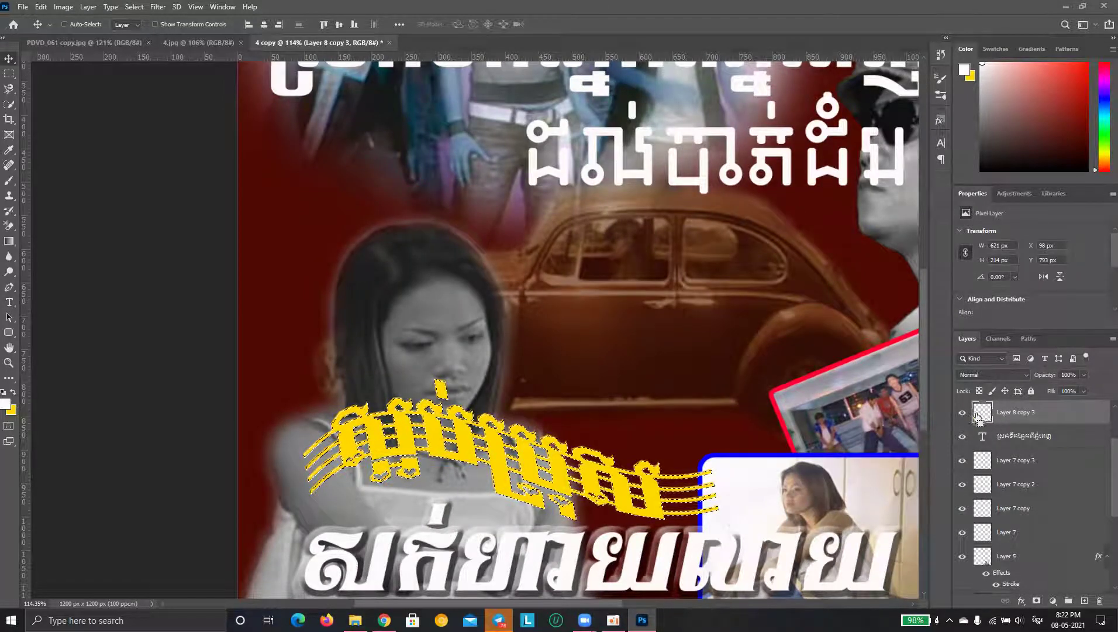
{"action": "key", "text": "alt+BackSpace"}
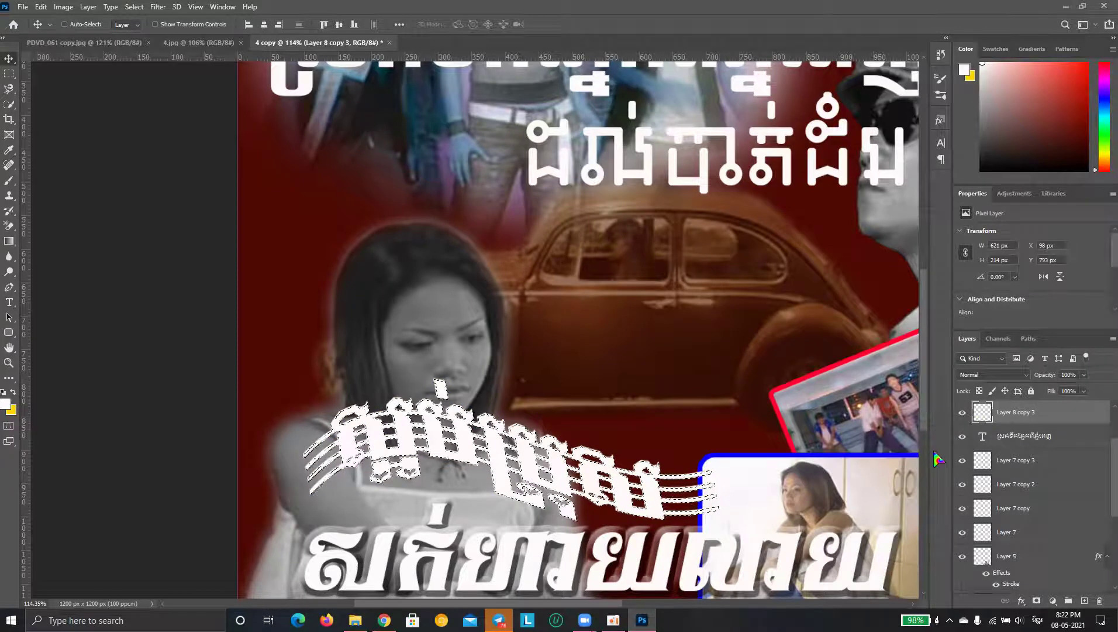
{"action": "key", "text": "ctrl+d"}
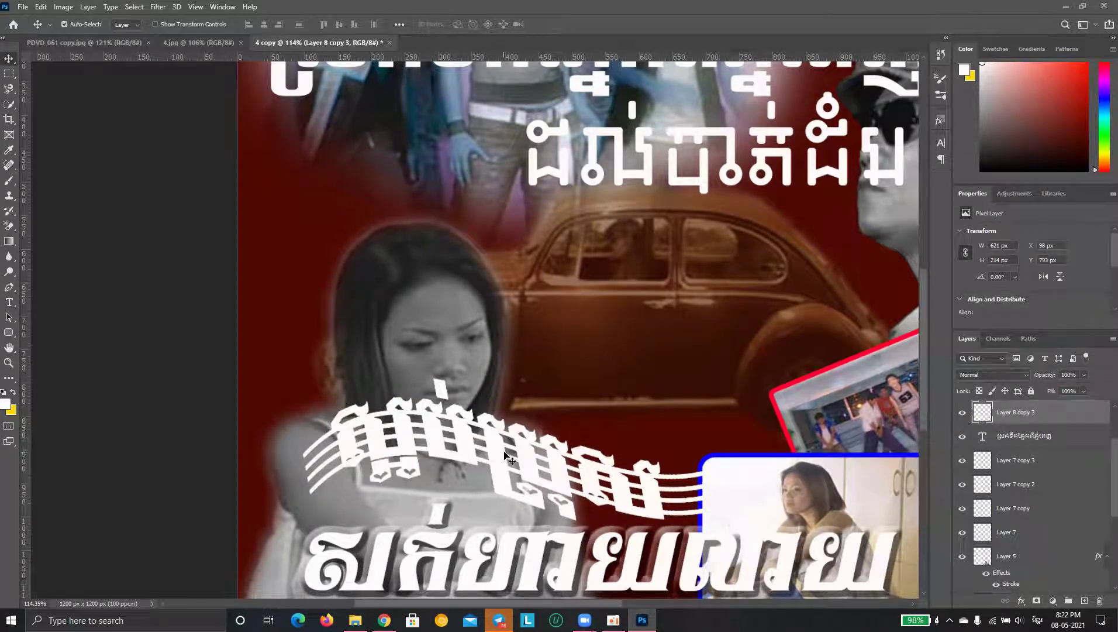
{"action": "left_click", "coordinate": [1026, 602]}
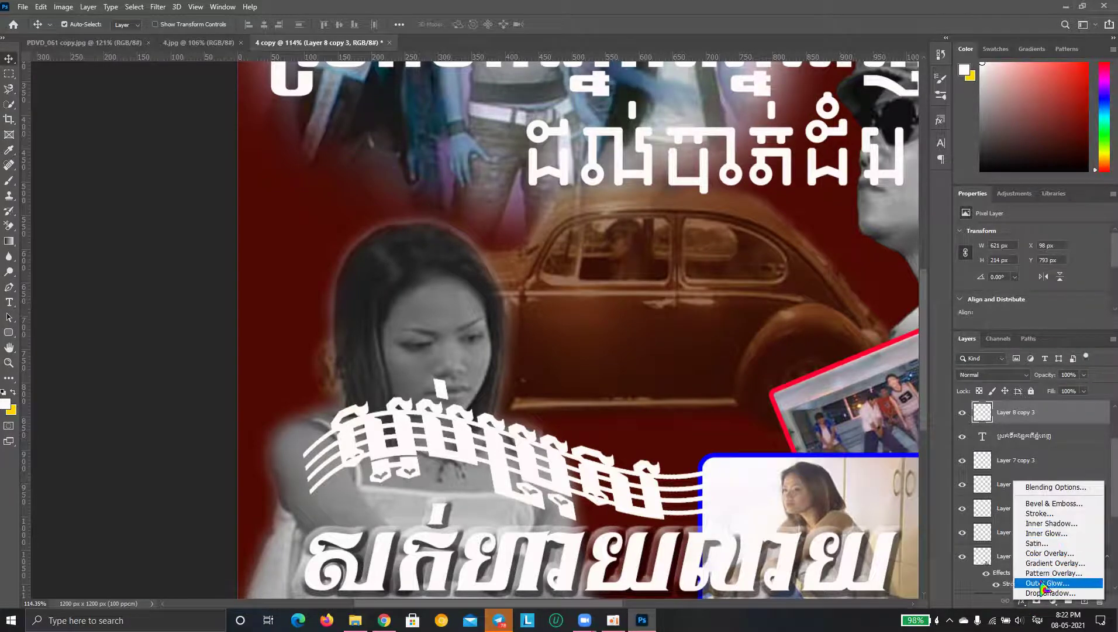
Add a Darken drop shadow (distance 2, spread 6, size 43) to the wavy title, then shift it lower
{"action": "left_click", "coordinate": [1047, 601]}
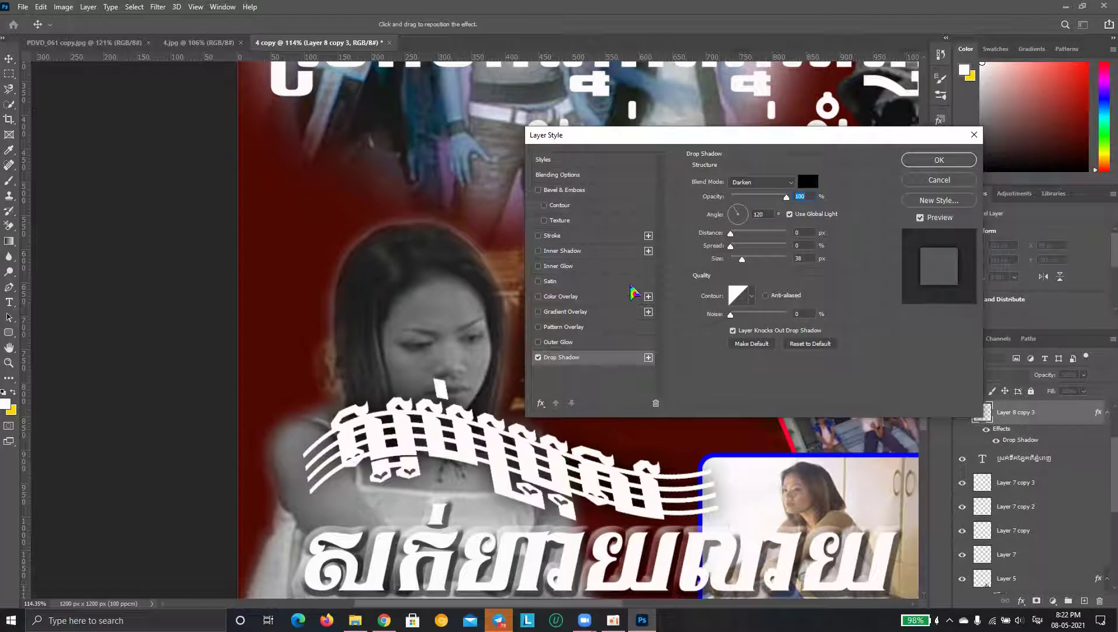
{"action": "left_click", "coordinate": [786, 183]}
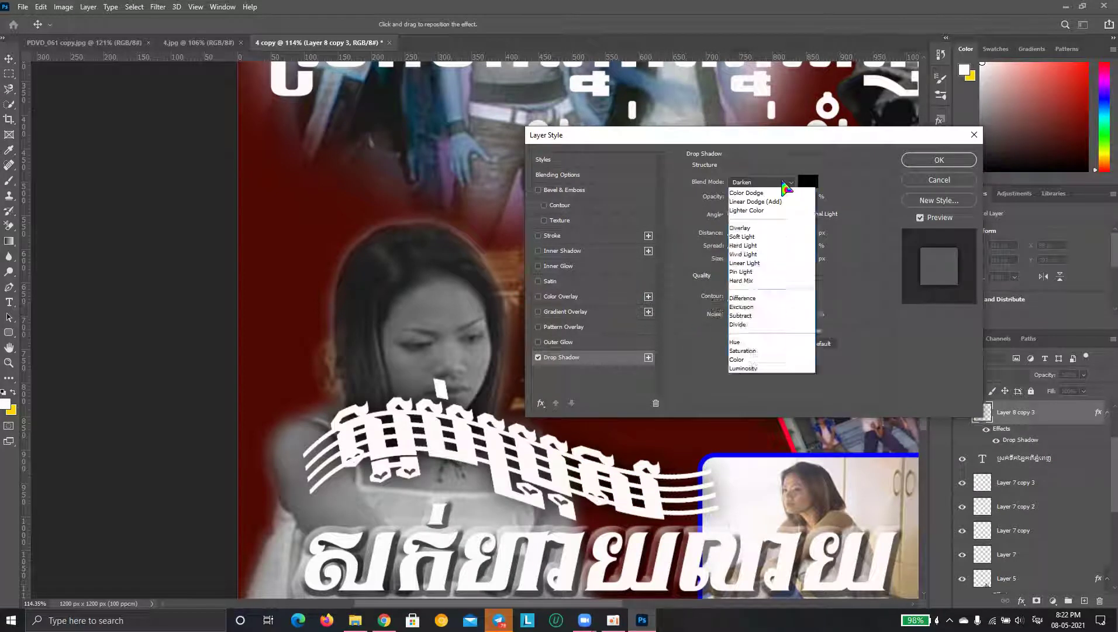
{"action": "left_click", "coordinate": [745, 184]}
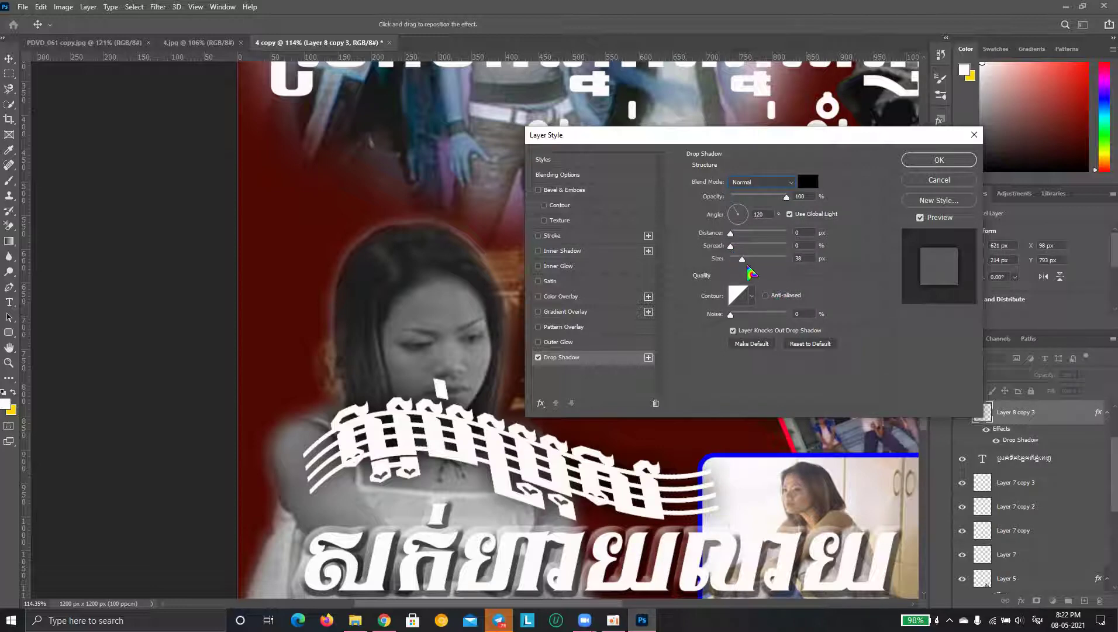
{"action": "mouse_move", "coordinate": [738, 258]}
{"action": "left_mouse_down"}
{"action": "mouse_move", "coordinate": [734, 245]}
{"action": "mouse_move", "coordinate": [751, 258]}
{"action": "mouse_move", "coordinate": [735, 246]}
{"action": "left_mouse_up"}
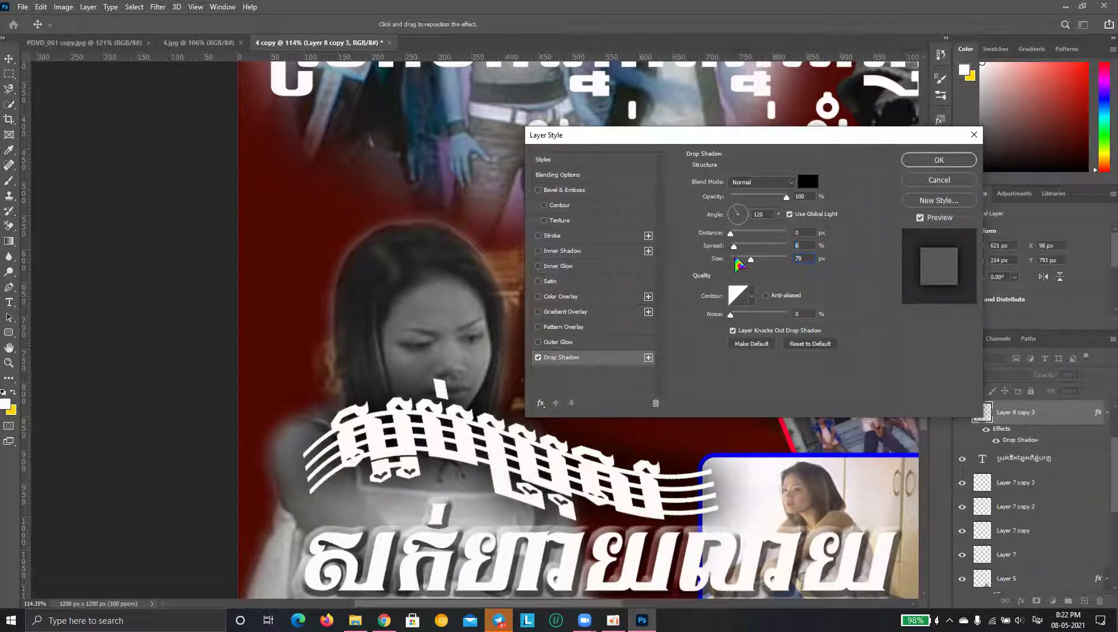
{"action": "left_click_drag", "start_coordinate": [732, 234], "coordinate": [744, 259]}
{"action": "left_click", "coordinate": [763, 182]}
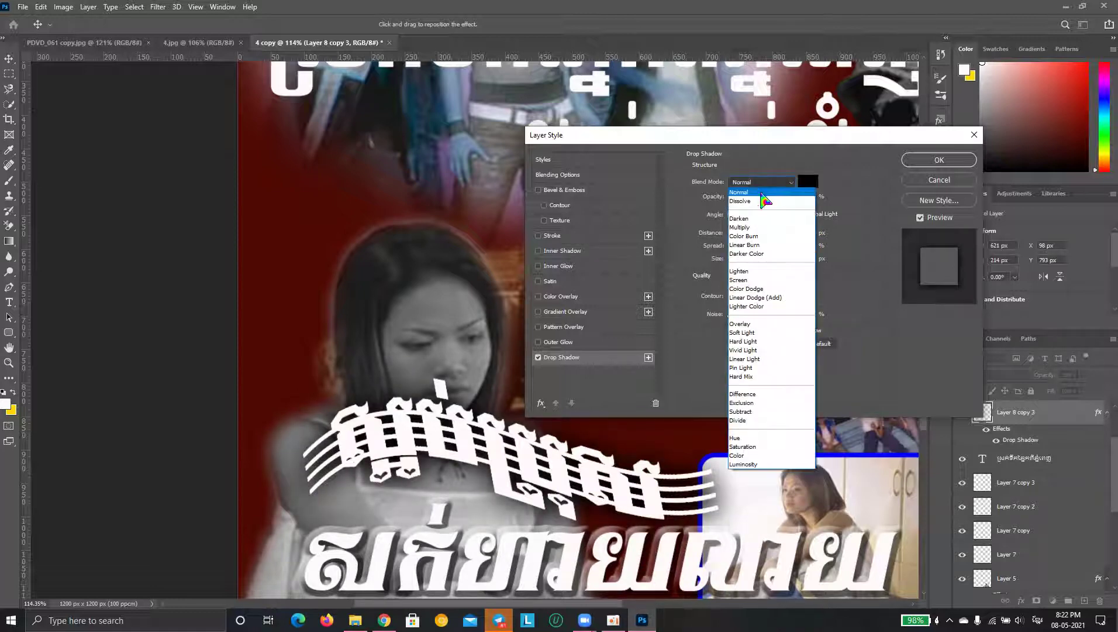
{"action": "left_click", "coordinate": [758, 219]}
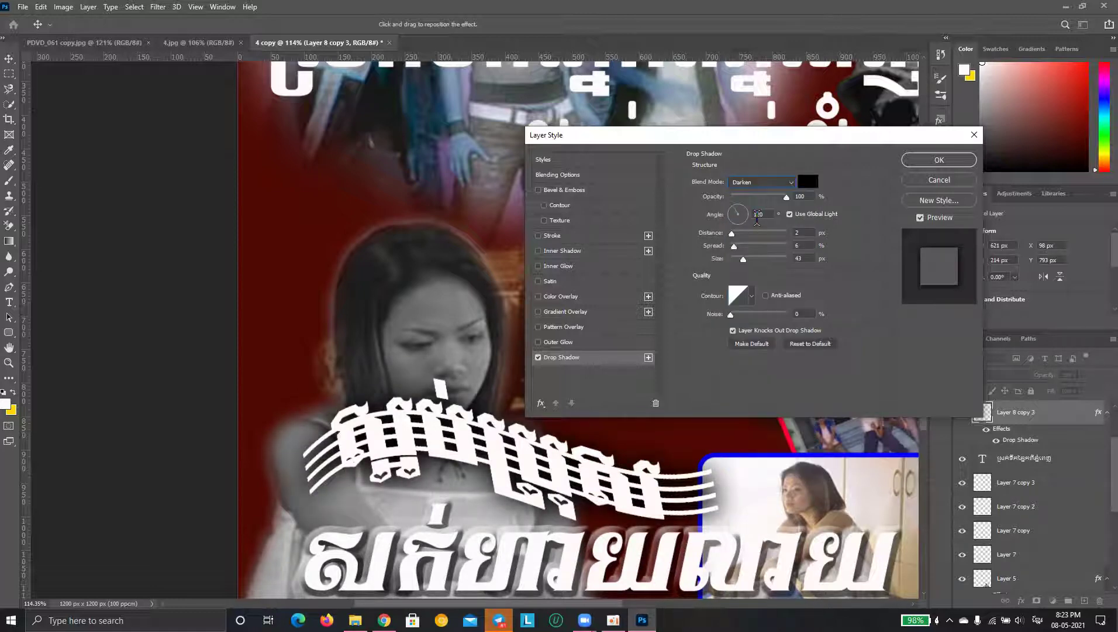
{"action": "left_click", "coordinate": [949, 164]}
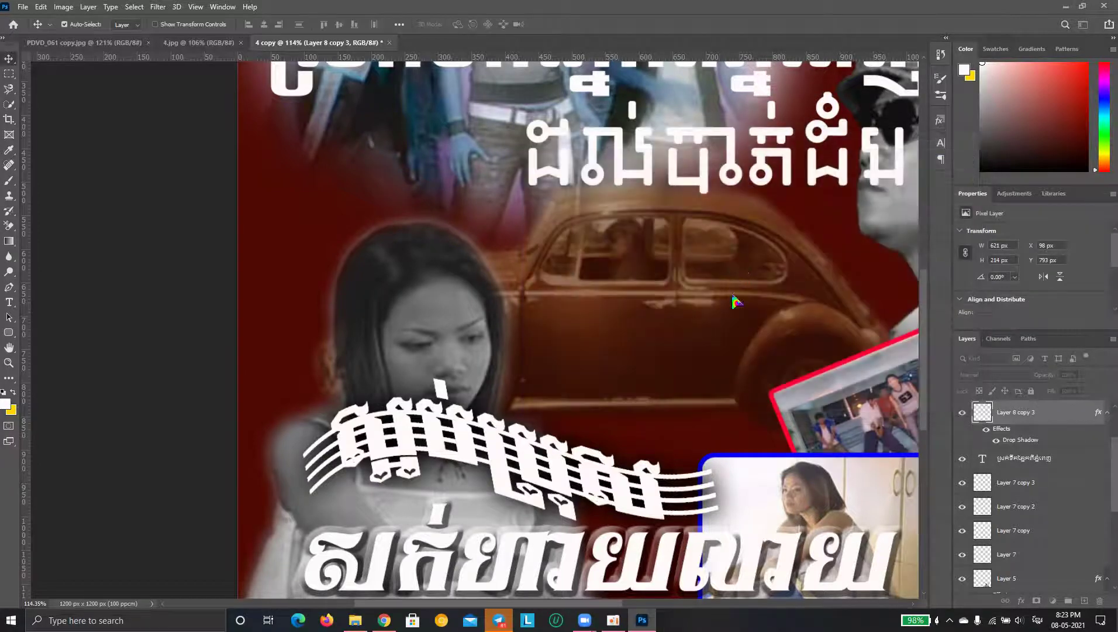
{"action": "left_click_drag", "start_coordinate": [517, 472], "coordinate": [507, 485]}
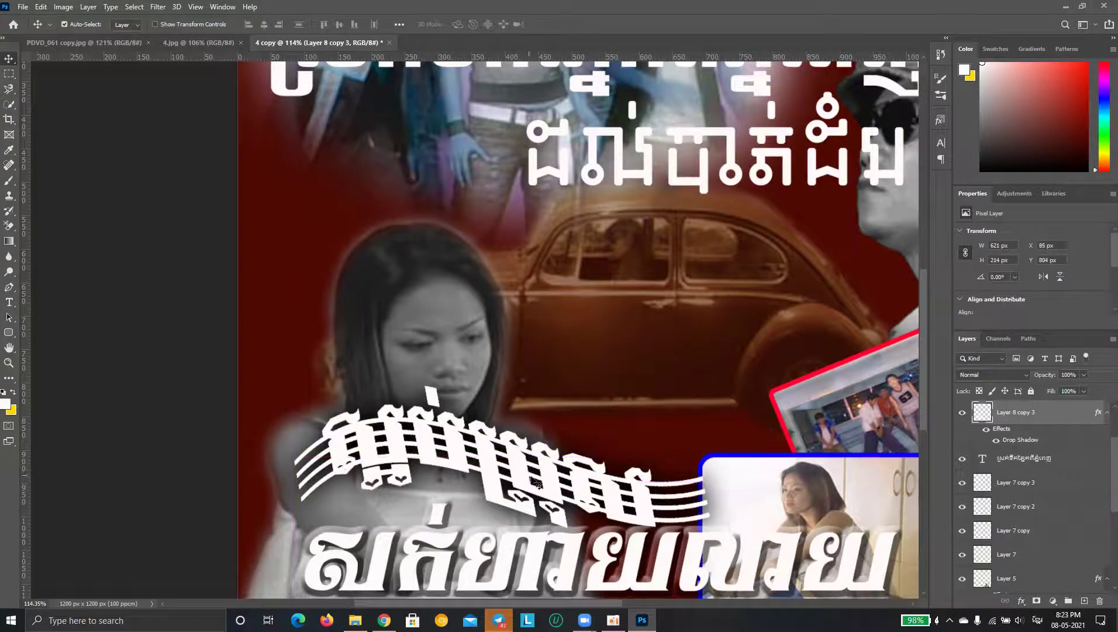
Nudge the bottom title slightly to the right on the poster
{"action": "scroll", "coordinate": [662, 503], "scroll_direction": "down", "scroll_amount": 1}
{"action": "scroll", "coordinate": [649, 488], "scroll_direction": "down", "scroll_amount": 1}
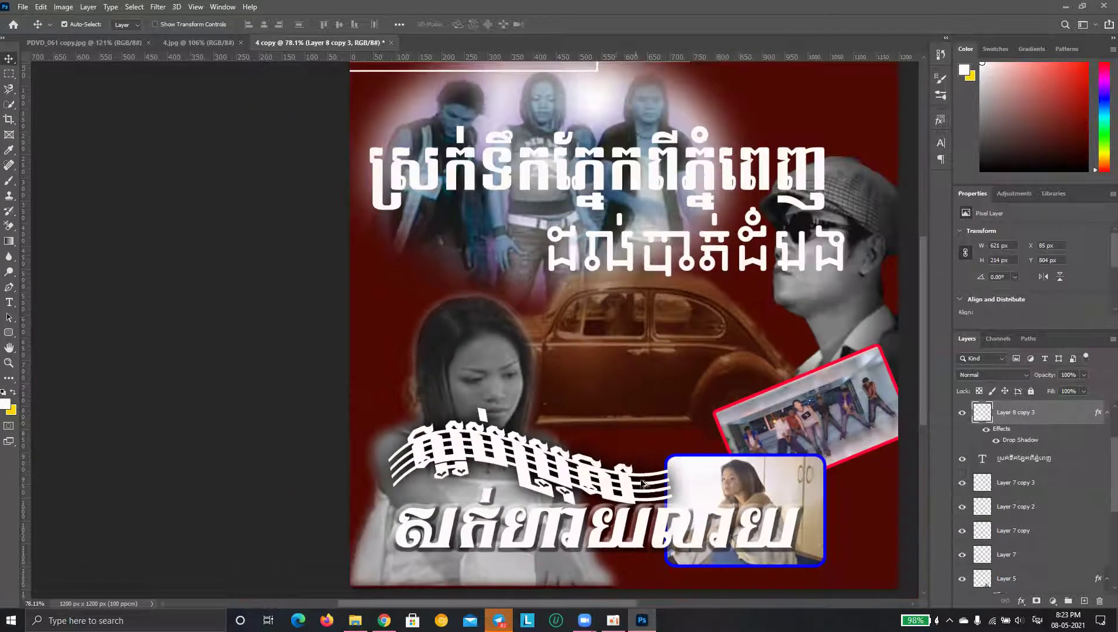
{"action": "scroll", "coordinate": [503, 542], "scroll_direction": "up", "scroll_amount": 2}
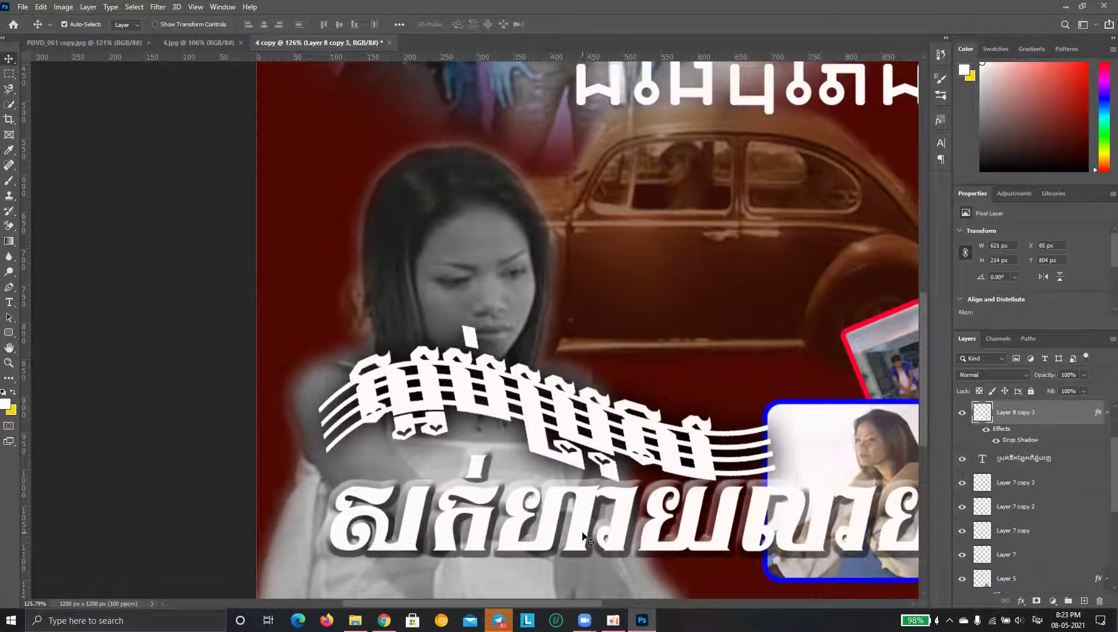
{"action": "left_click_drag", "start_coordinate": [571, 538], "coordinate": [576, 537]}
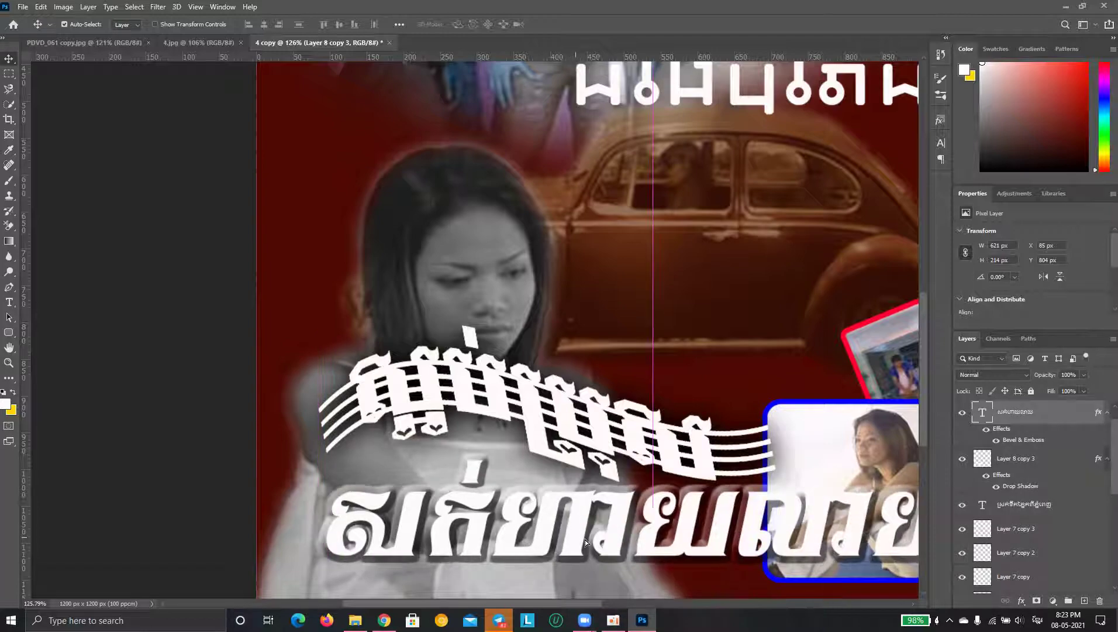
{"action": "scroll", "coordinate": [582, 548], "scroll_direction": "down", "scroll_amount": 2}
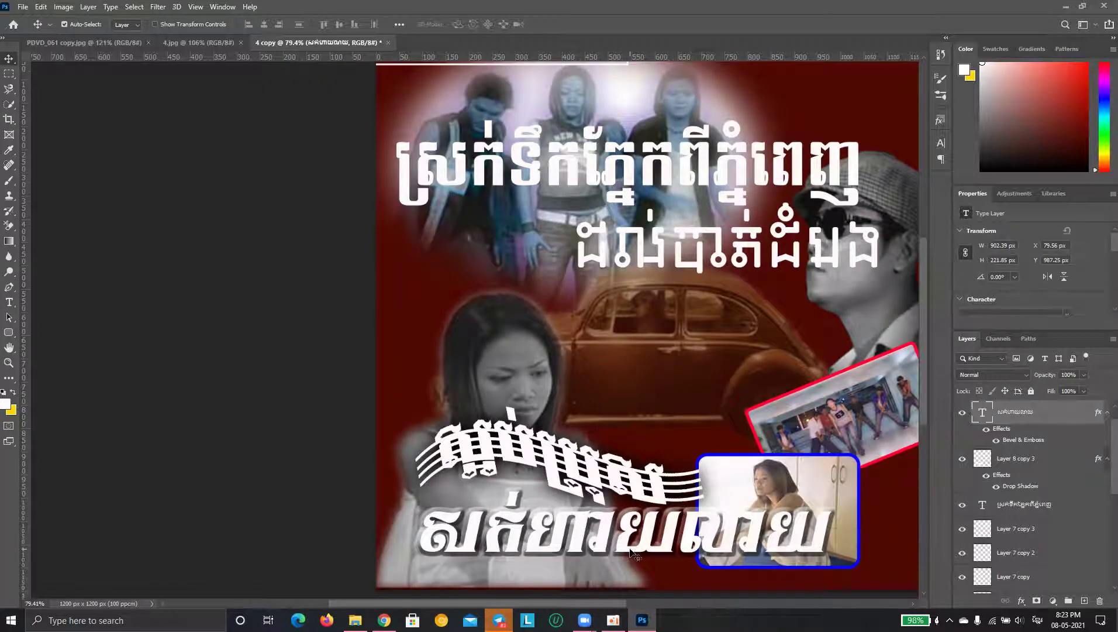
{"action": "scroll", "coordinate": [633, 555], "scroll_direction": "up", "scroll_amount": 2}
{"action": "scroll", "coordinate": [632, 553], "scroll_direction": "up", "scroll_amount": 1}
{"action": "scroll", "coordinate": [691, 552], "scroll_direction": "down", "scroll_amount": 2}
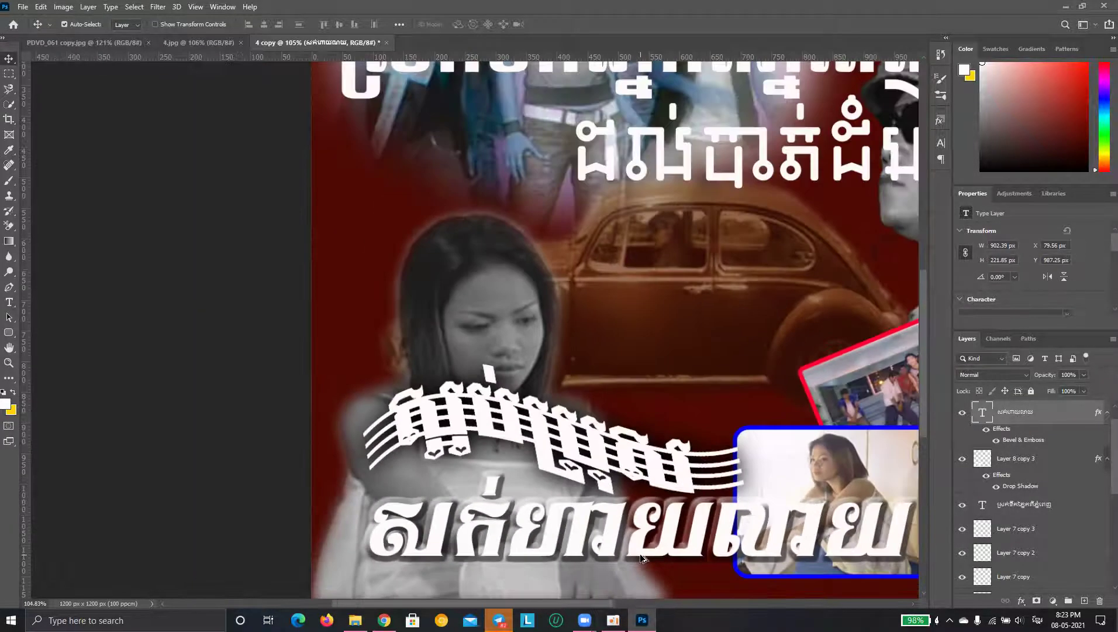
{"action": "scroll", "coordinate": [608, 550], "scroll_direction": "down", "scroll_amount": 1}
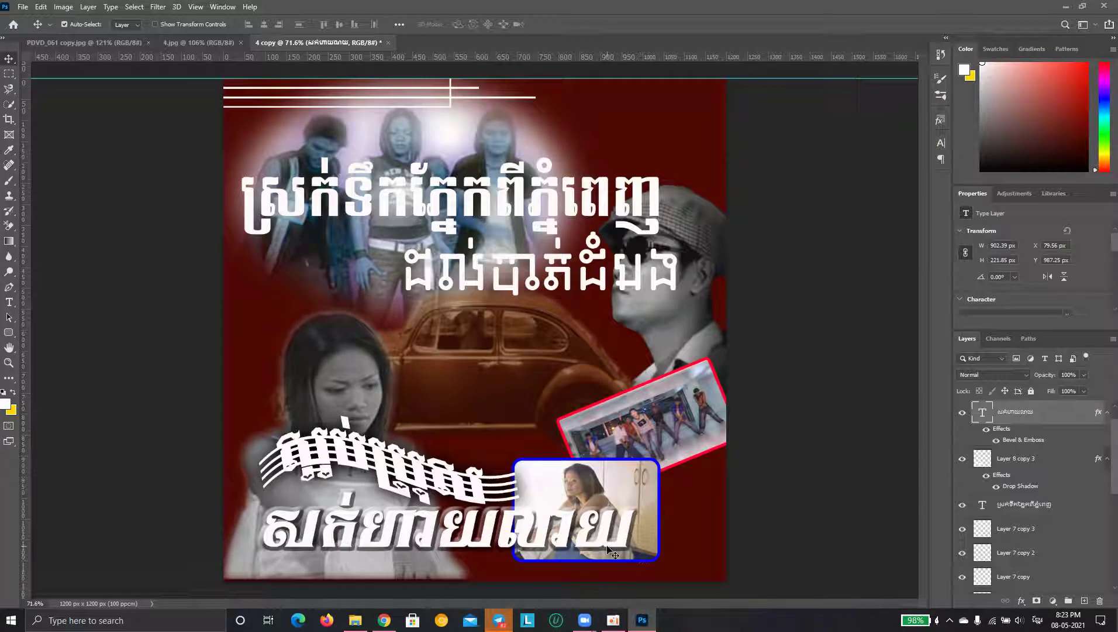
Reduce the title's Outer Bevel size to 4 px with Soften kept at 0
{"action": "double_click", "coordinate": [1023, 439]}
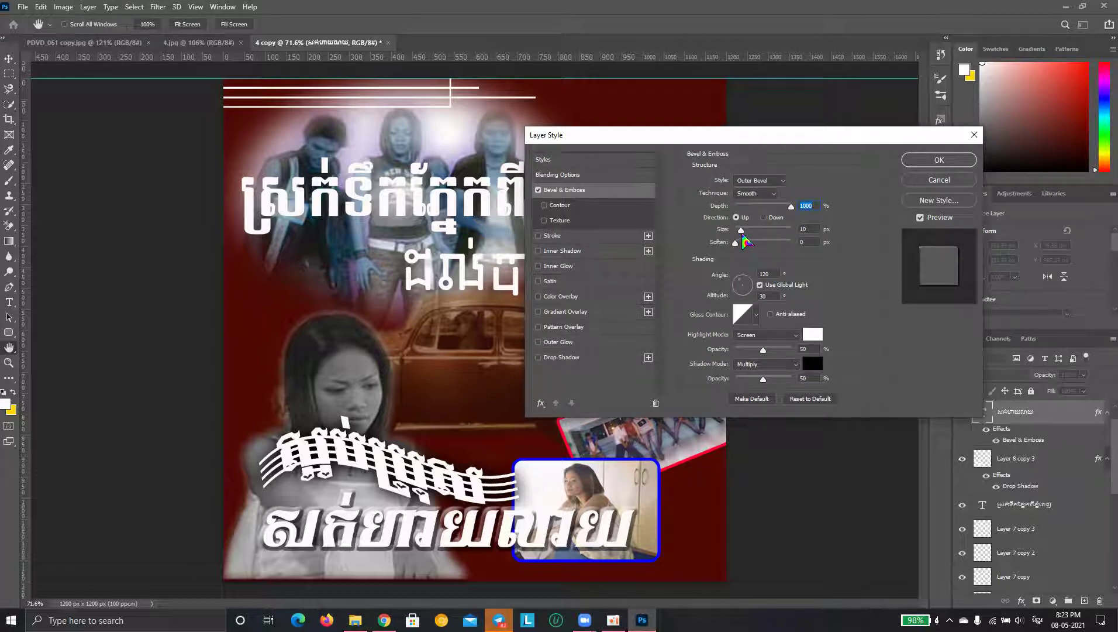
{"action": "left_click_drag", "start_coordinate": [741, 230], "coordinate": [734, 229]}
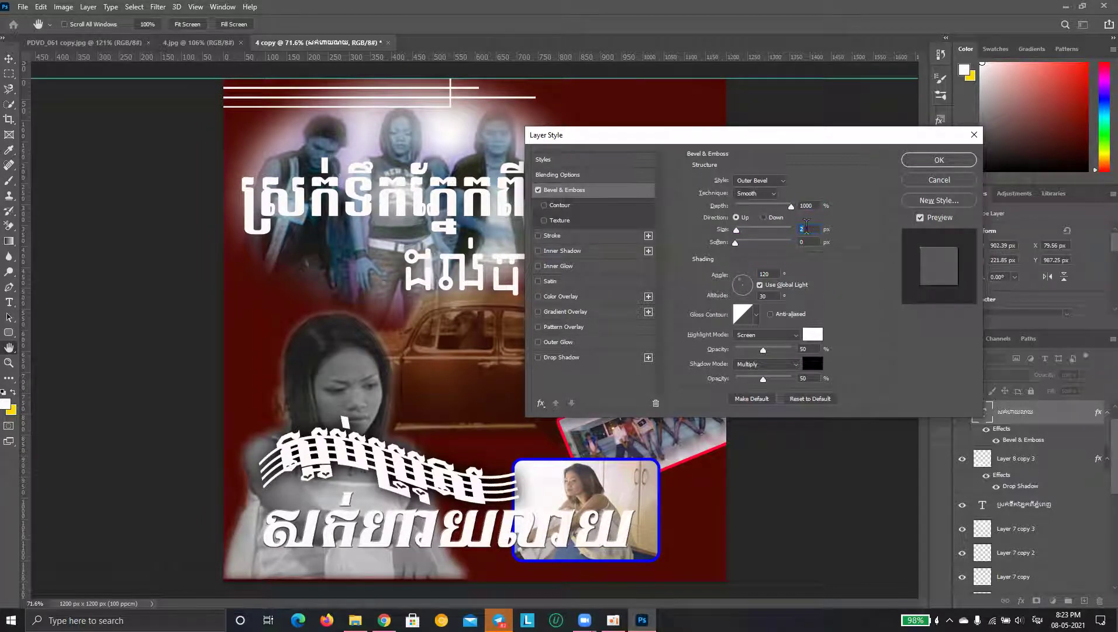
{"action": "scroll", "coordinate": [807, 228], "scroll_direction": "up", "scroll_amount": 1}
{"action": "scroll", "coordinate": [807, 227], "scroll_direction": "up", "scroll_amount": 1}
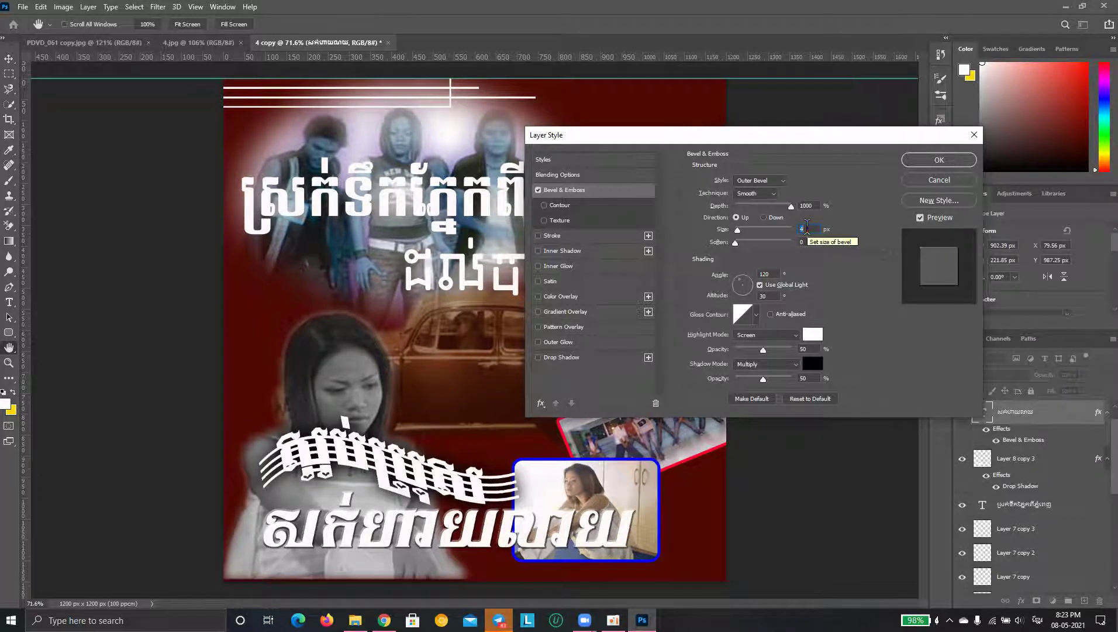
{"action": "left_click", "coordinate": [773, 193]}
{"action": "mouse_move", "coordinate": [736, 243]}
{"action": "left_mouse_down"}
{"action": "mouse_move", "coordinate": [773, 243]}
{"action": "mouse_move", "coordinate": [768, 259]}
{"action": "left_mouse_up"}
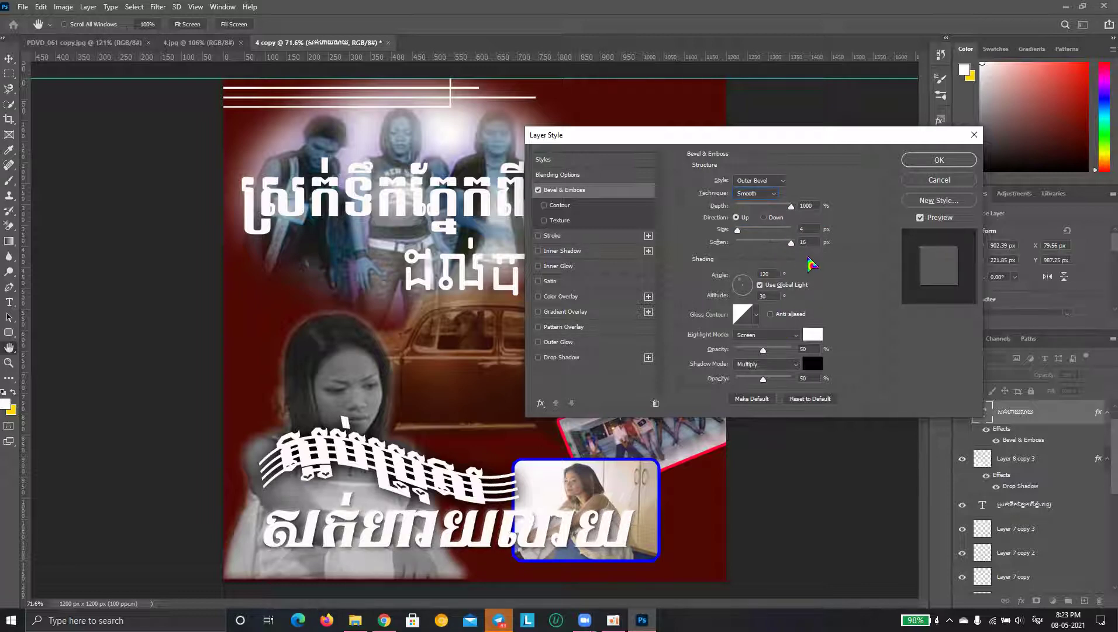
{"action": "left_click_drag", "start_coordinate": [771, 265], "coordinate": [698, 273]}
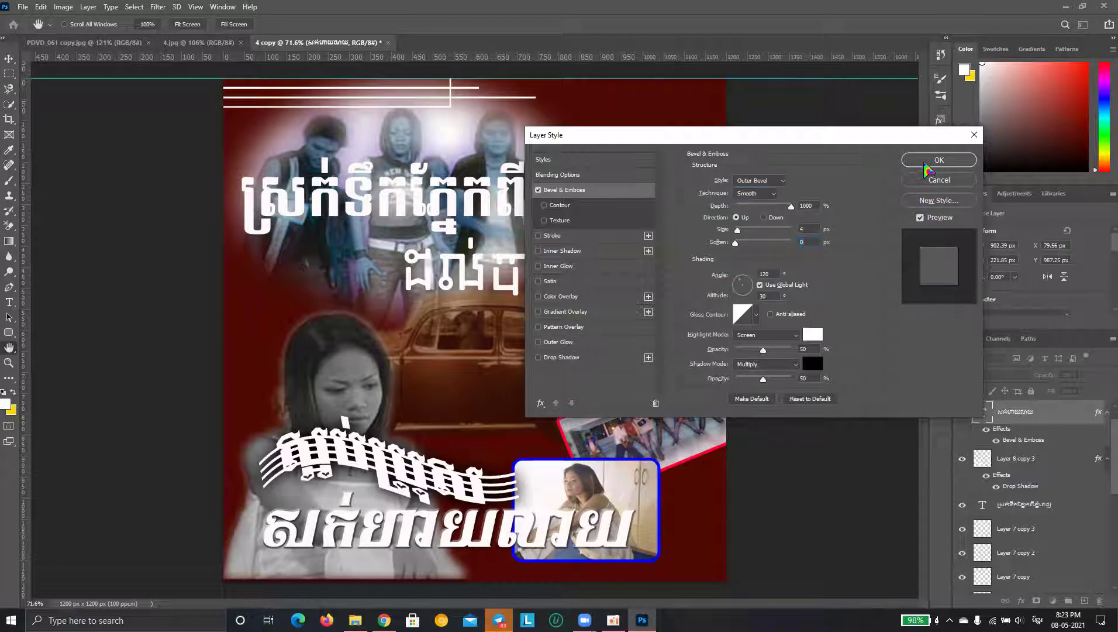
{"action": "left_click", "coordinate": [931, 162]}
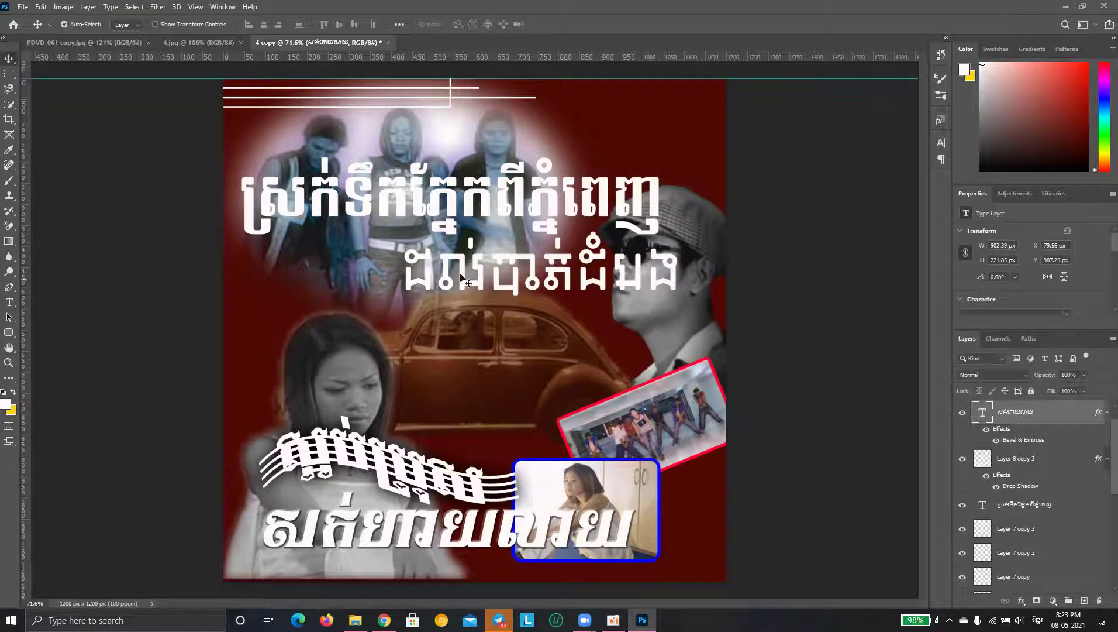
{"action": "left_click", "coordinate": [199, 42]}
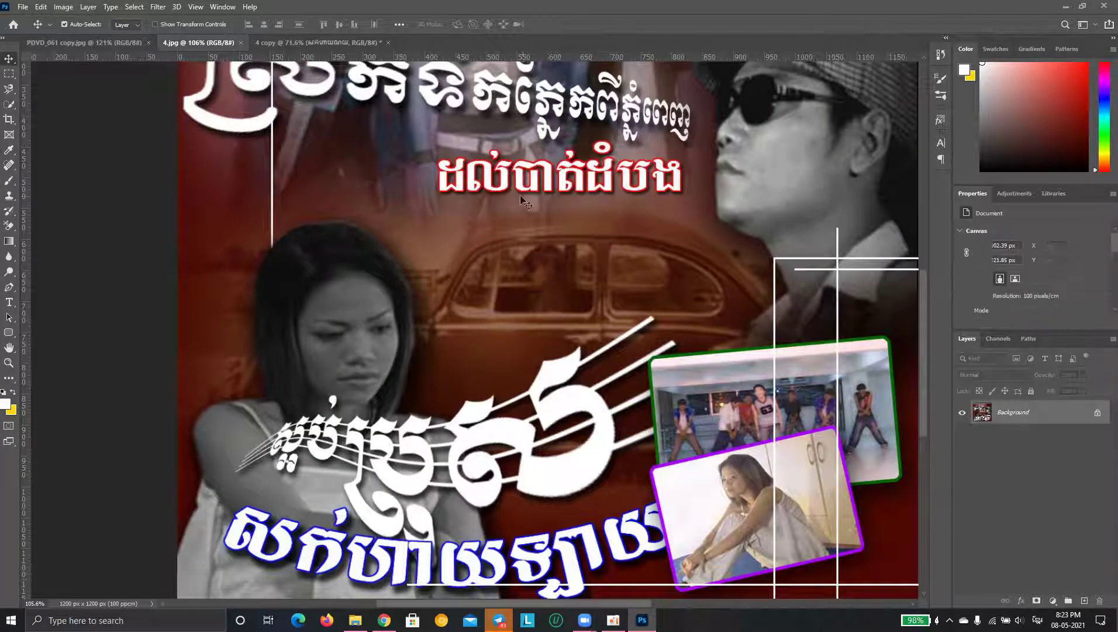
{"action": "key", "text": "ctrl+minus"}
{"action": "key", "text": "ctrl+minus"}
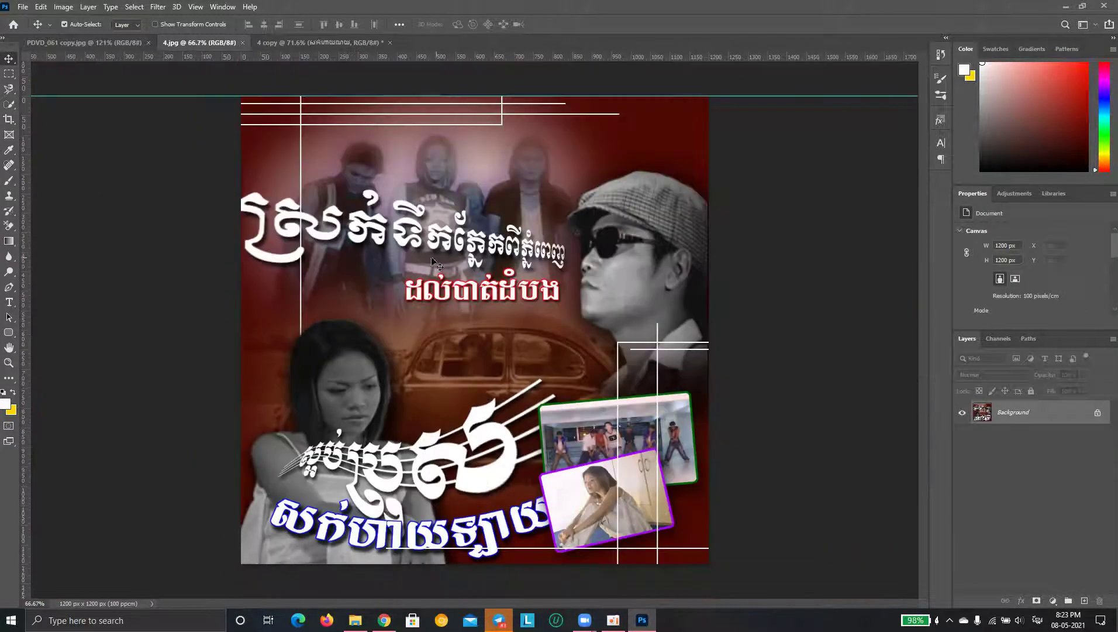
{"action": "scroll", "coordinate": [351, 248], "scroll_direction": "up", "scroll_amount": 2}
{"action": "scroll", "coordinate": [339, 245], "scroll_direction": "up", "scroll_amount": 2}
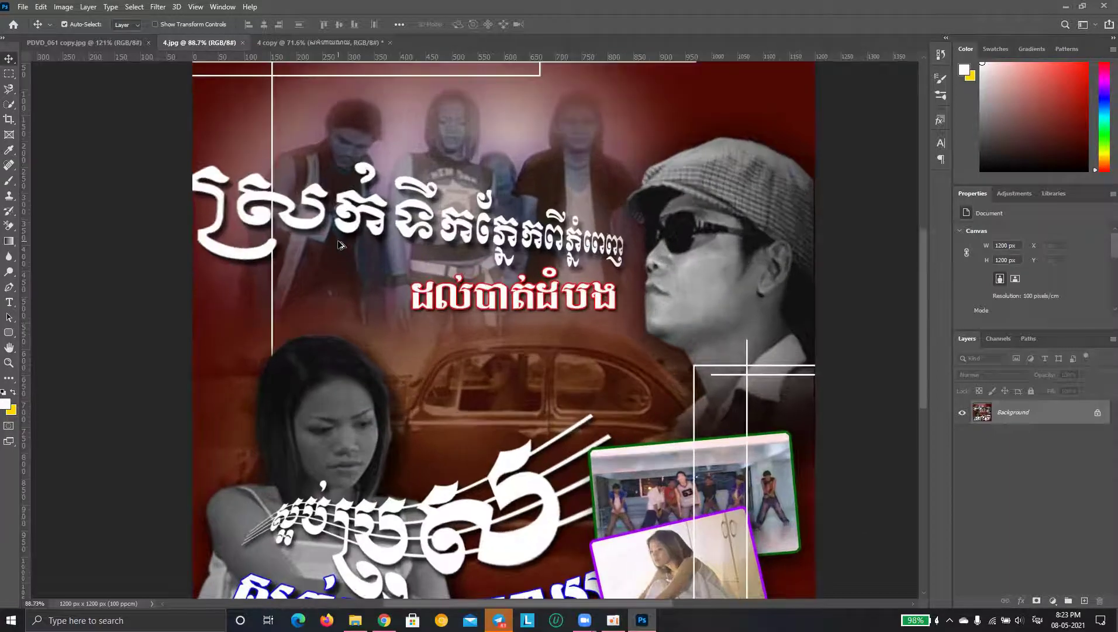
{"action": "key", "text": "ctrl+minus"}
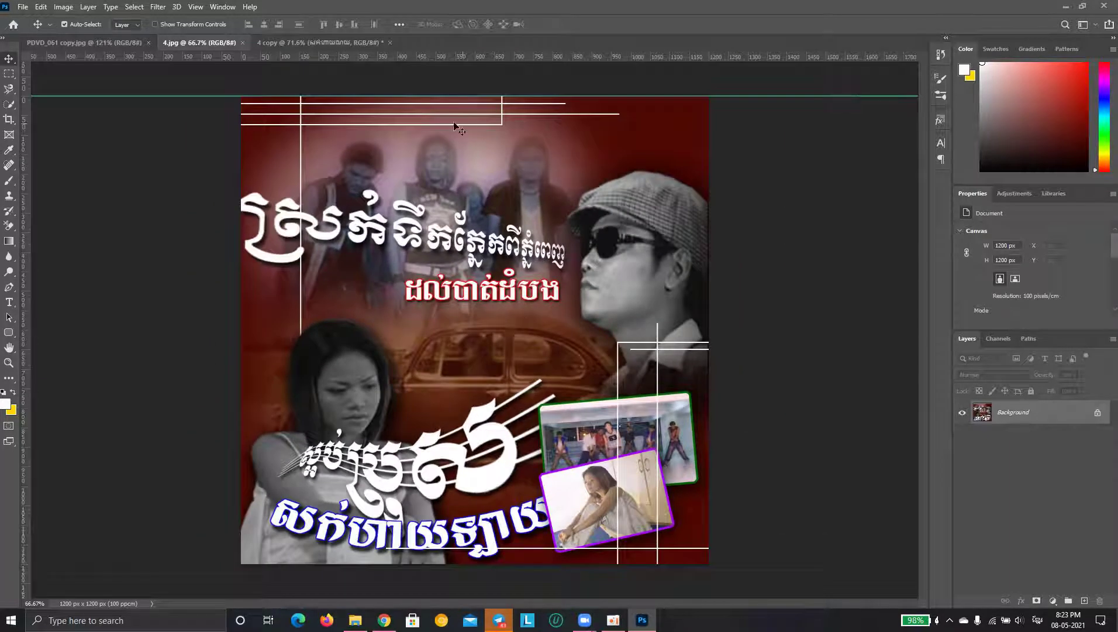
{"action": "left_click", "coordinate": [298, 42]}
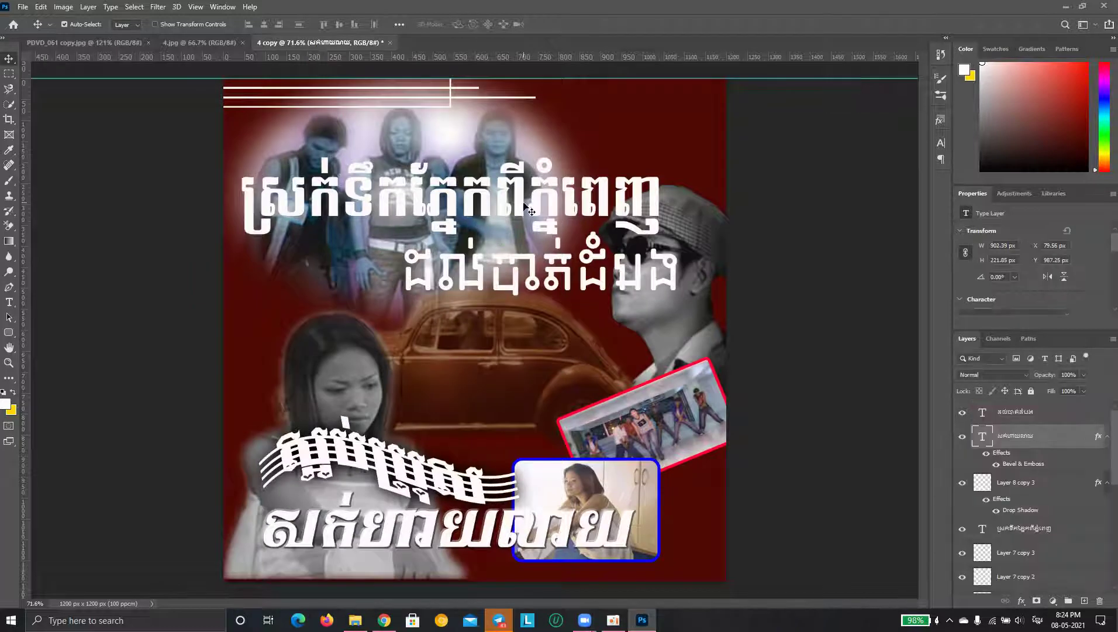
Shift the top title left and add a Normal drop shadow at 84° angle, 59 px distance
{"action": "left_click_drag", "start_coordinate": [525, 205], "coordinate": [511, 210]}
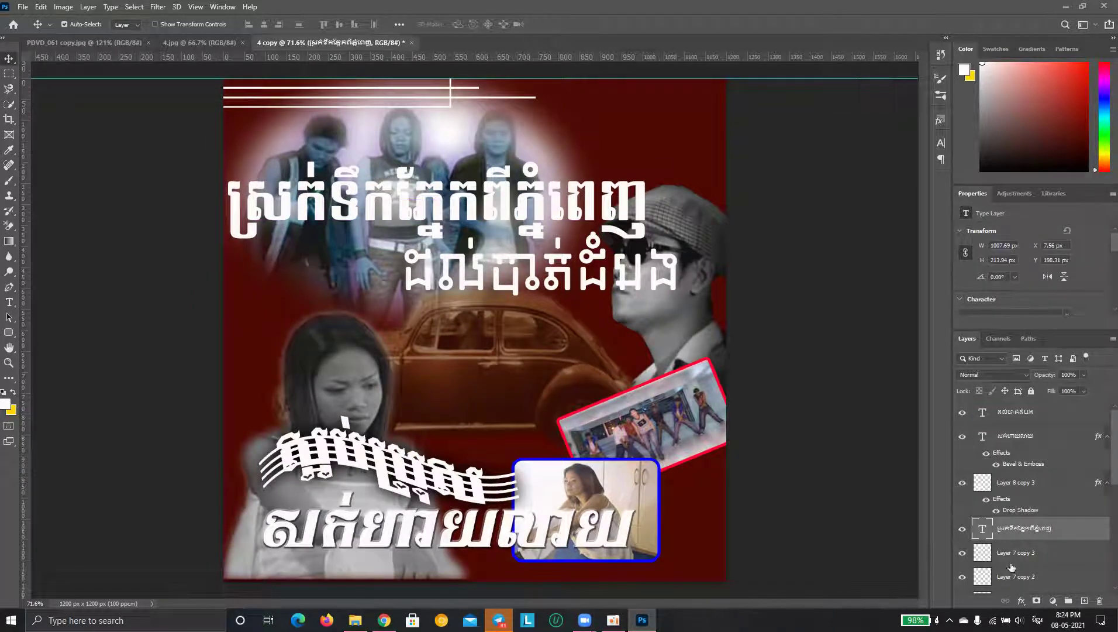
{"action": "left_click", "coordinate": [1031, 600]}
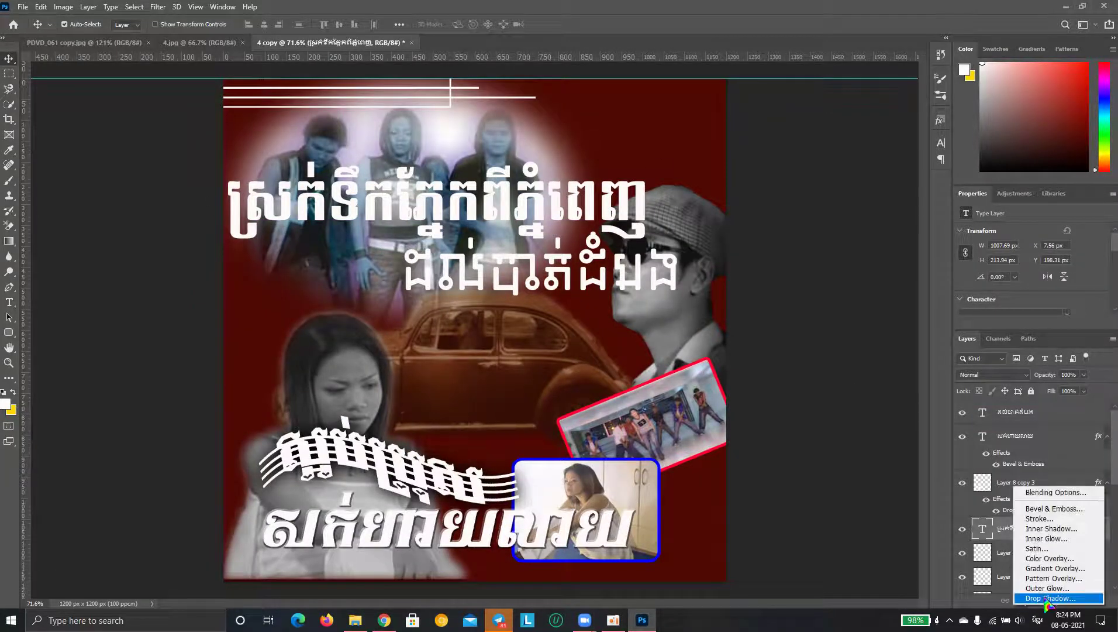
{"action": "left_click", "coordinate": [1047, 598]}
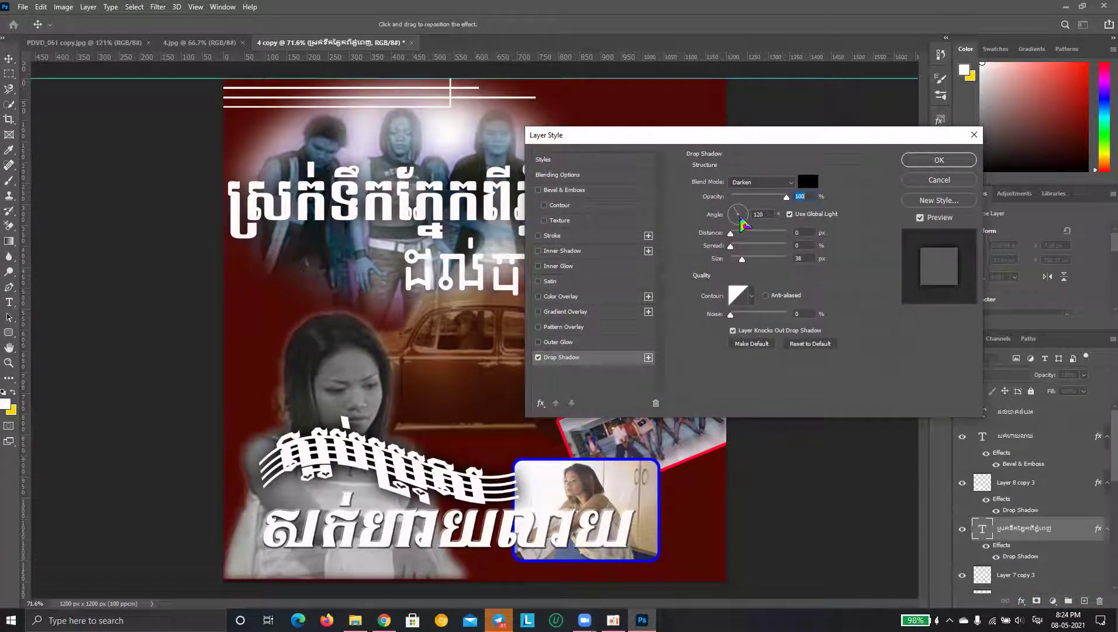
{"action": "left_click", "coordinate": [740, 208]}
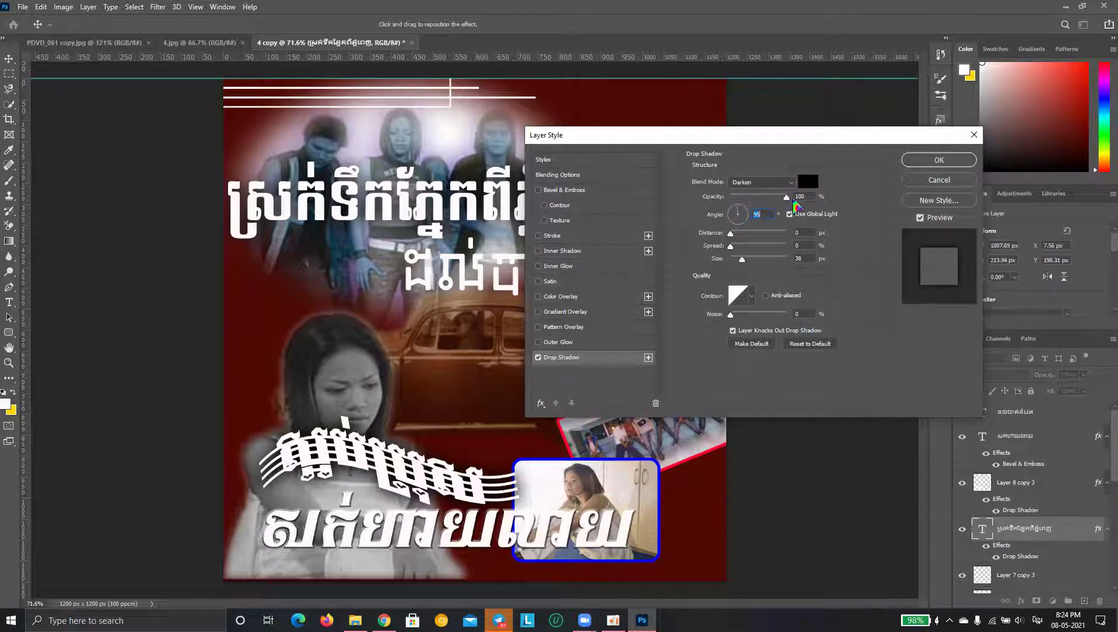
{"action": "left_click", "coordinate": [760, 182]}
{"action": "left_click", "coordinate": [761, 175]}
{"action": "mouse_move", "coordinate": [731, 233]}
{"action": "left_mouse_down"}
{"action": "mouse_move", "coordinate": [786, 245]}
{"action": "mouse_move", "coordinate": [741, 233]}
{"action": "mouse_move", "coordinate": [721, 269]}
{"action": "left_mouse_up"}
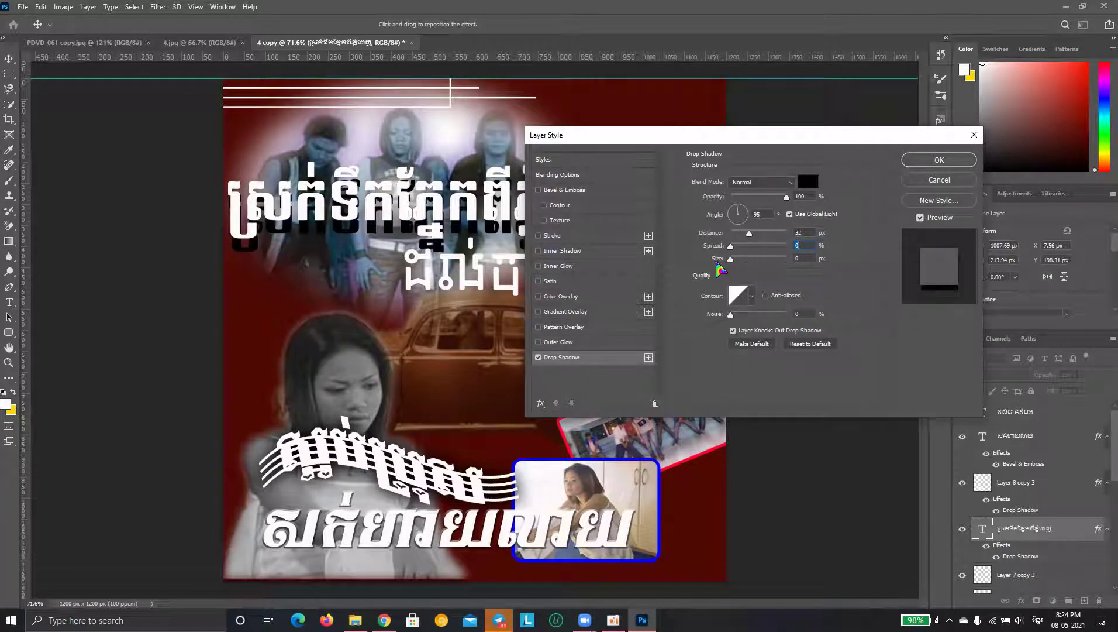
Tighten the shadow to 5 px distance, 0 spread and almost no size
{"action": "left_click", "coordinate": [731, 259]}
{"action": "key", "text": "shift+Tab"}
{"action": "left_click_drag", "start_coordinate": [751, 235], "coordinate": [738, 242]}
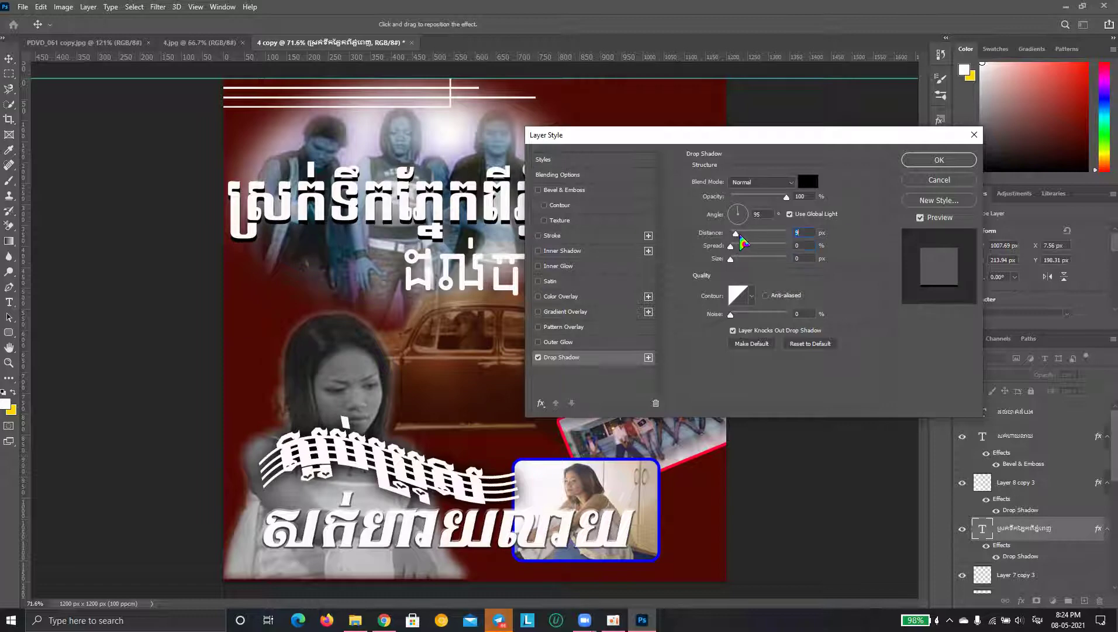
{"action": "mouse_move", "coordinate": [735, 247]}
{"action": "left_mouse_down"}
{"action": "mouse_move", "coordinate": [776, 247]}
{"action": "mouse_move", "coordinate": [739, 259]}
{"action": "left_mouse_up"}
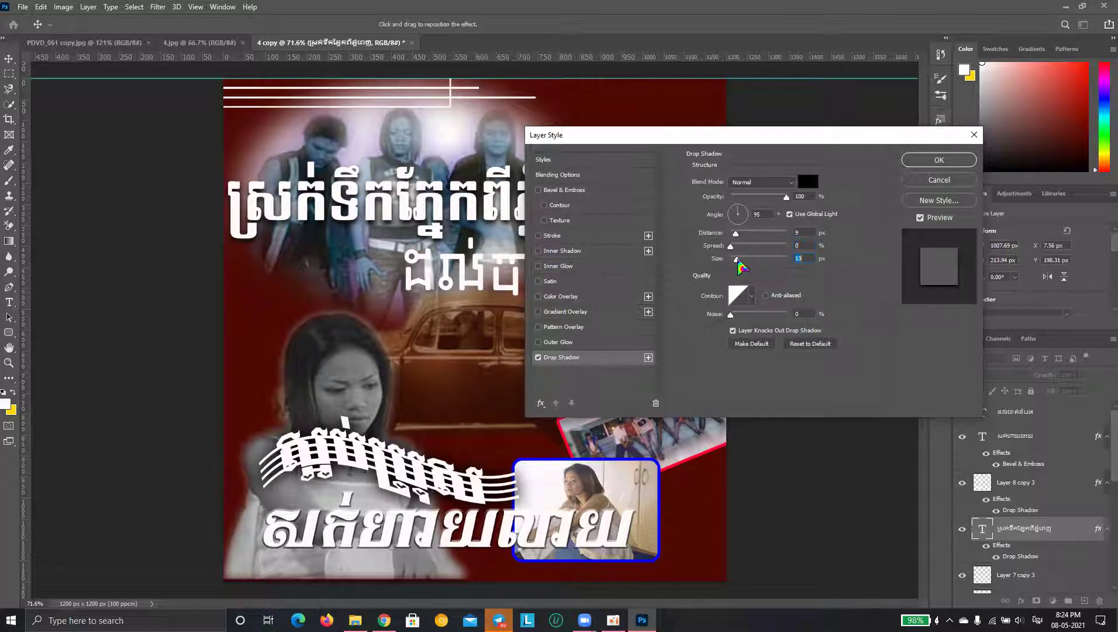
{"action": "left_click_drag", "start_coordinate": [738, 259], "coordinate": [734, 259]}
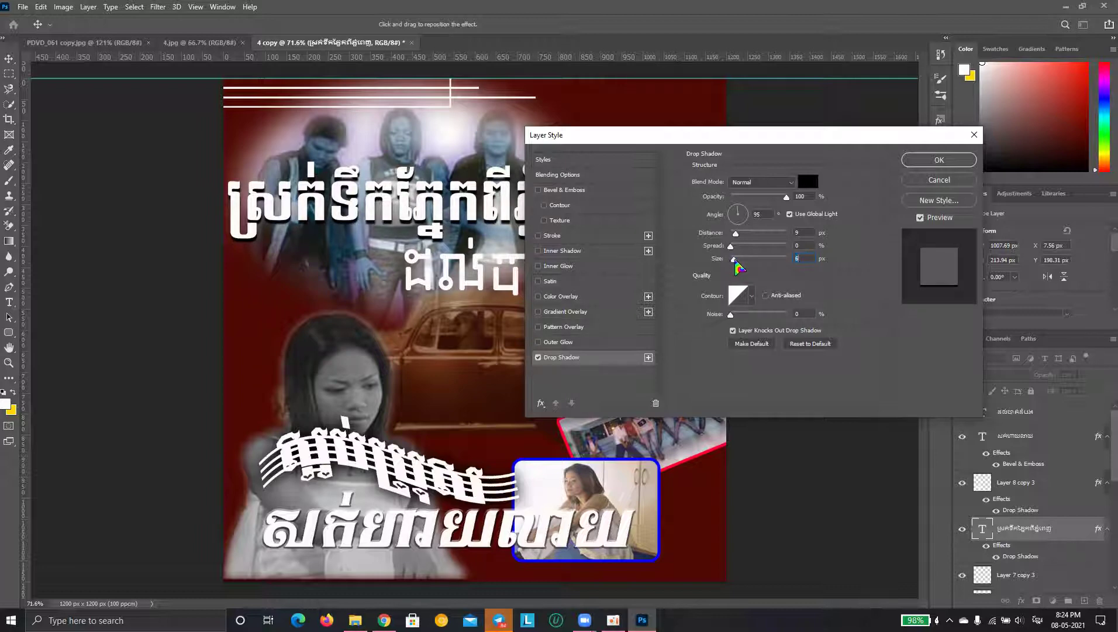
Apply the title's hard drop shadow and bring up its transform options
{"action": "left_click", "coordinate": [939, 162]}
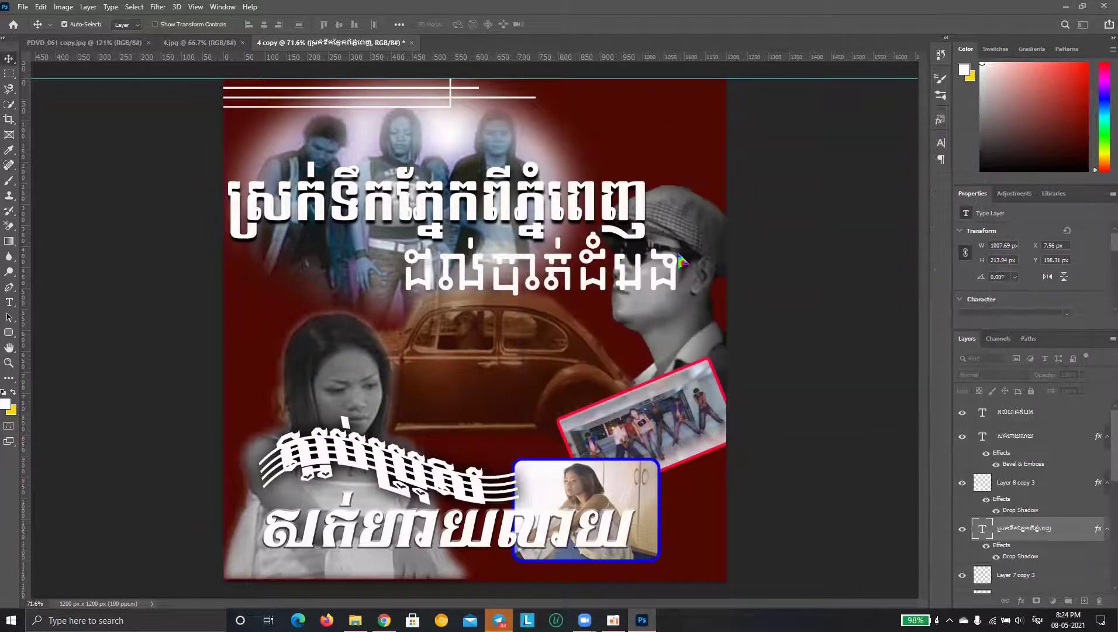
{"action": "scroll", "coordinate": [570, 236], "scroll_direction": "up", "scroll_amount": 5}
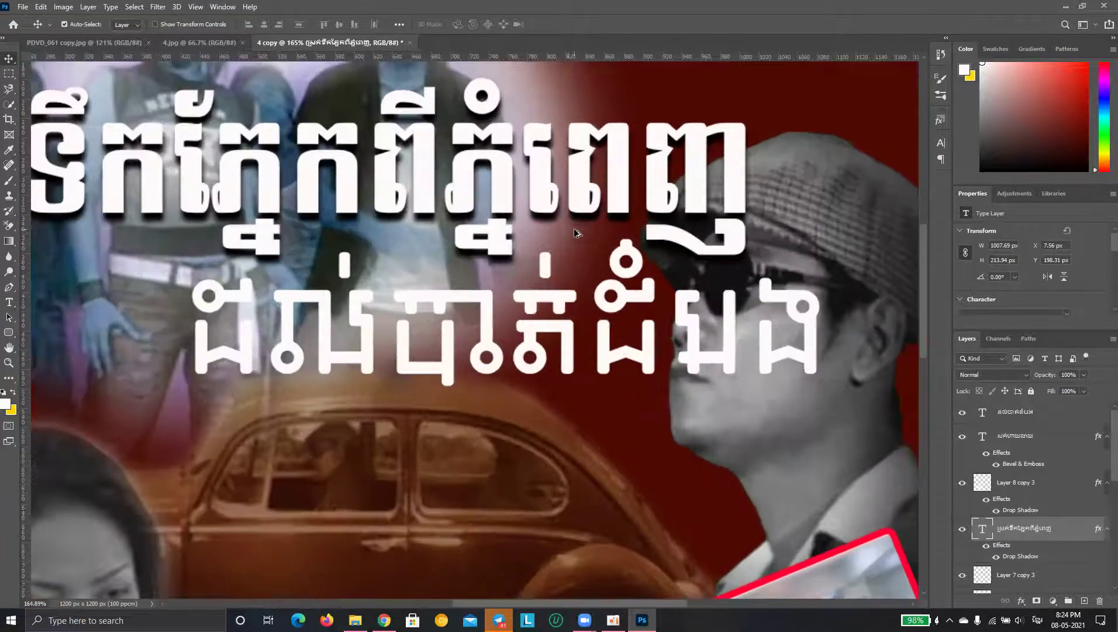
{"action": "scroll", "coordinate": [438, 239], "scroll_direction": "down", "scroll_amount": 5}
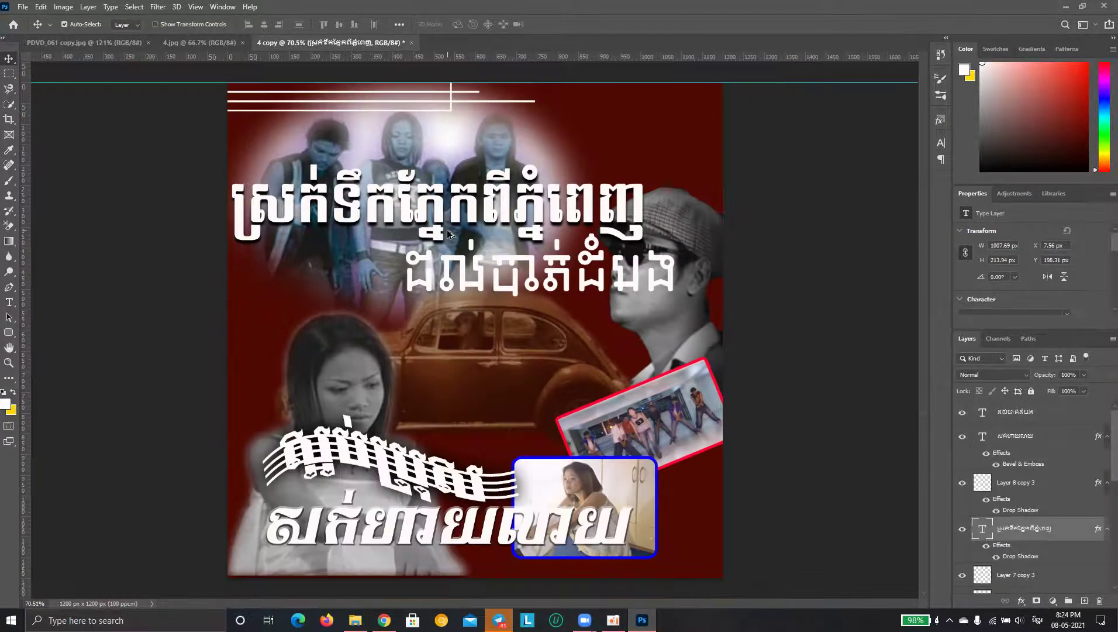
{"action": "right_click", "coordinate": [505, 220]}
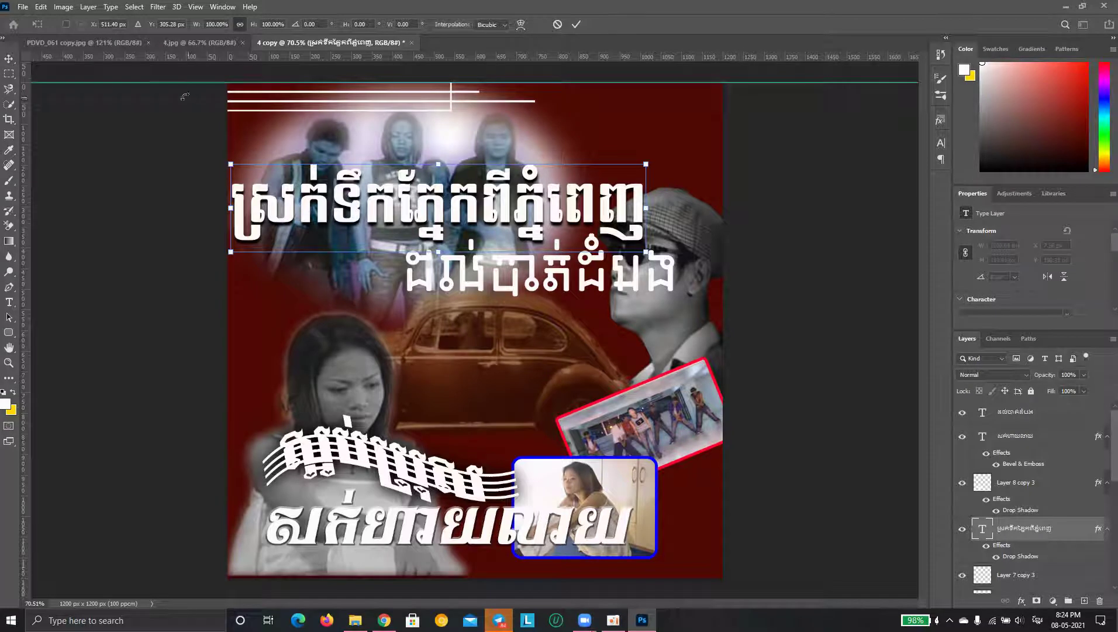
{"action": "right_click", "coordinate": [476, 211]}
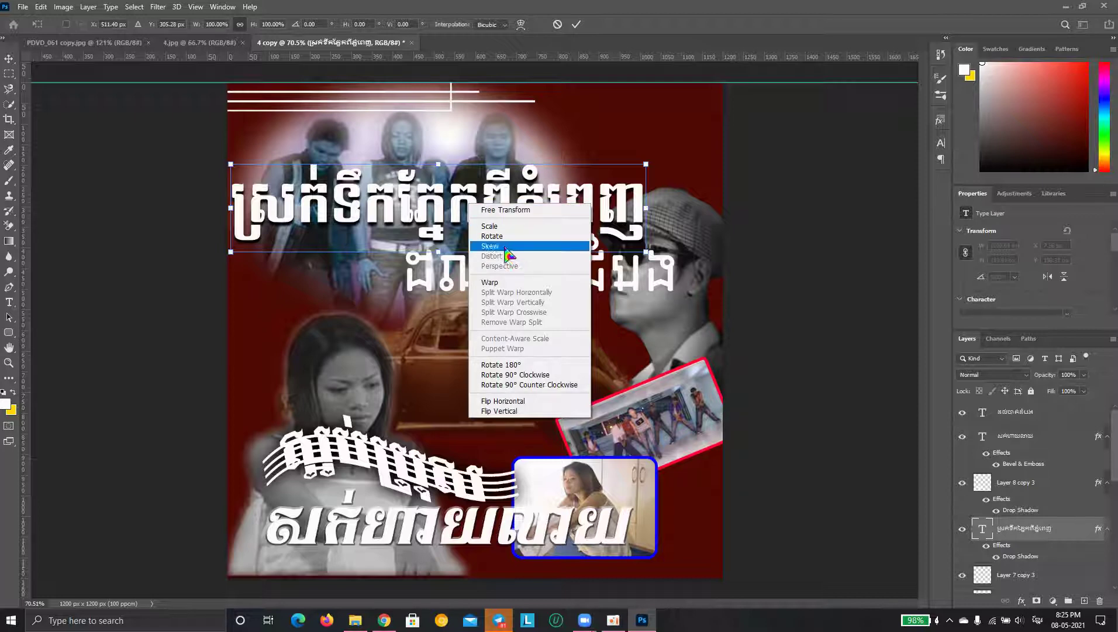
Try skewing and distorting the title's right corners, then undo back to its original shape
{"action": "left_click", "coordinate": [632, 207]}
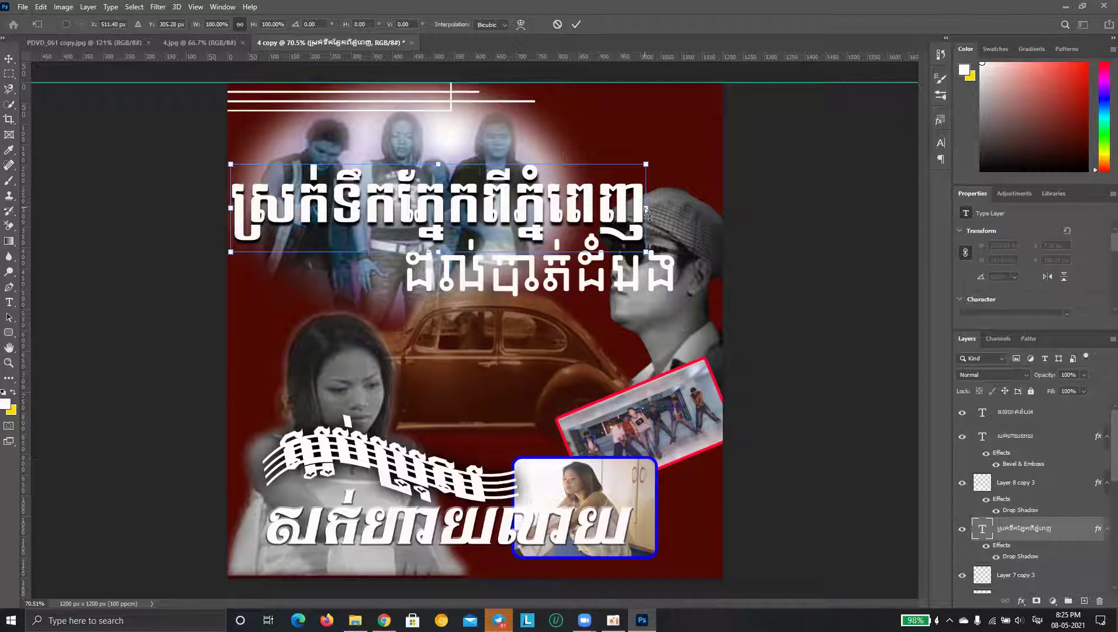
{"action": "mouse_move", "coordinate": [646, 207]}
{"action": "left_mouse_down"}
{"action": "mouse_move", "coordinate": [612, 258]}
{"action": "mouse_move", "coordinate": [584, 211]}
{"action": "mouse_move", "coordinate": [571, 226]}
{"action": "left_mouse_up"}
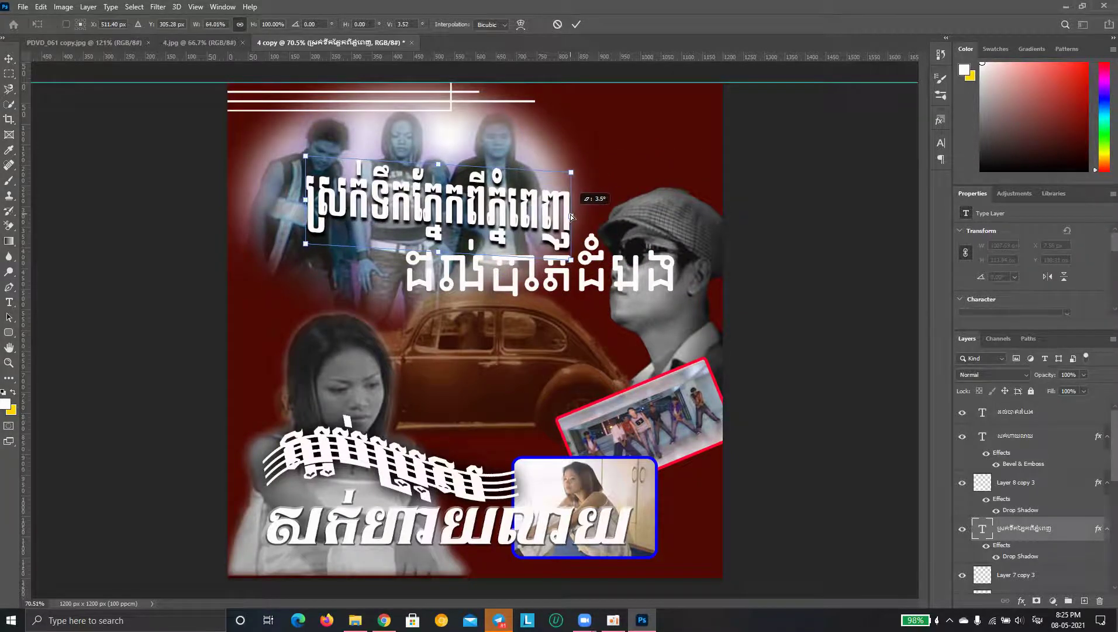
{"action": "key", "text": "ctrl+z"}
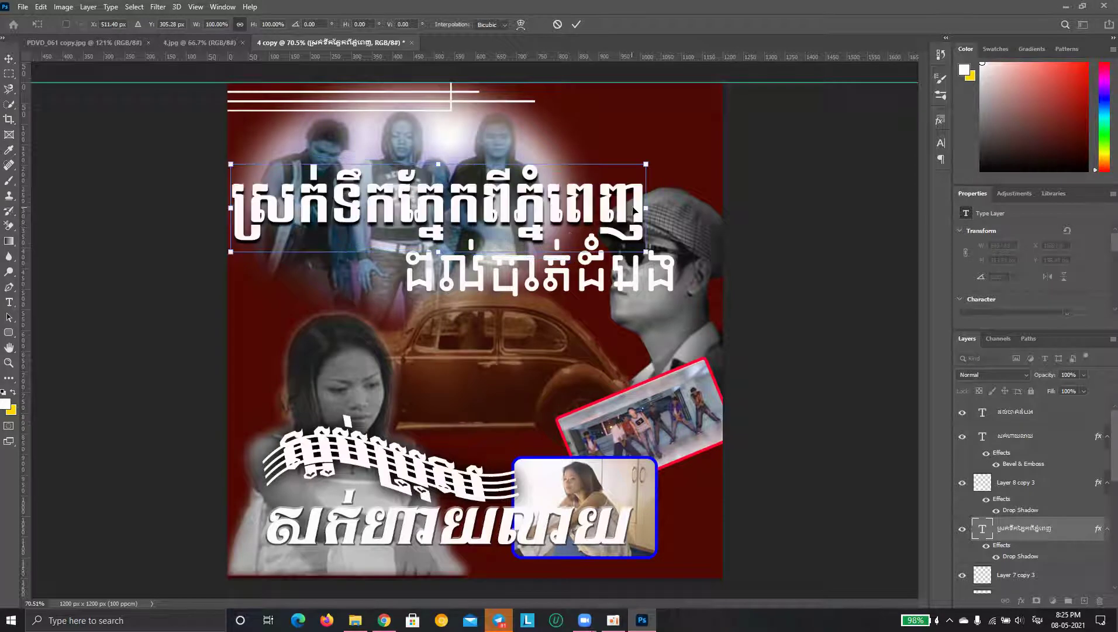
{"action": "left_click_drag", "start_coordinate": [647, 166], "coordinate": [587, 196]}
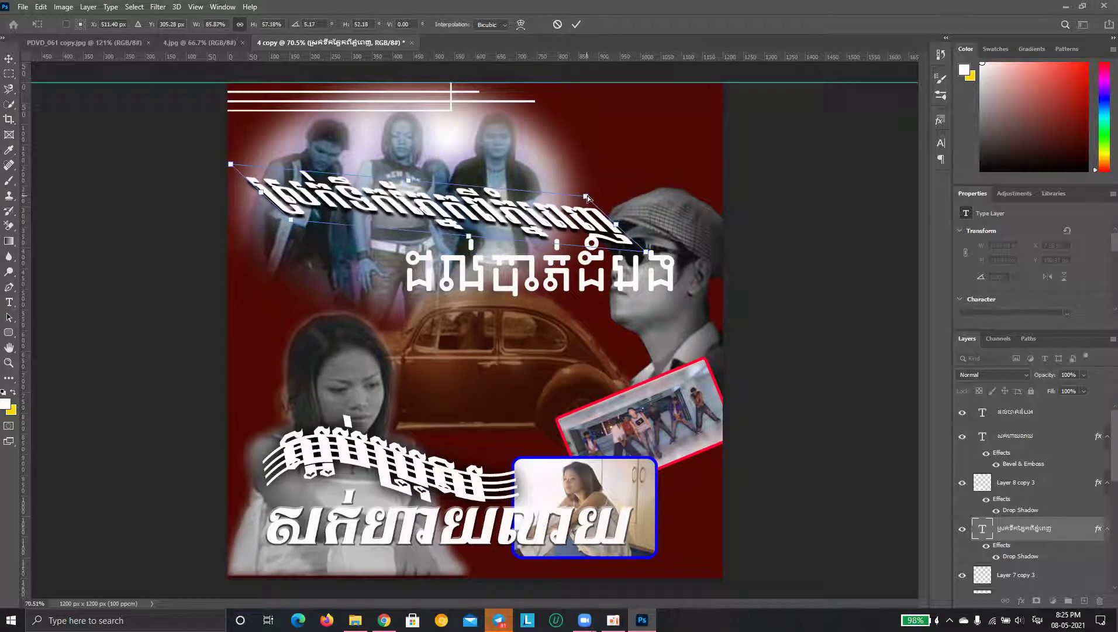
{"action": "mouse_move", "coordinate": [647, 255]}
{"action": "left_mouse_down"}
{"action": "mouse_move", "coordinate": [576, 246]}
{"action": "mouse_move", "coordinate": [586, 222]}
{"action": "left_mouse_up"}
{"action": "key", "text": "ctrl+z"}
{"action": "key", "text": "ctrl+z"}
{"action": "key", "text": "ctrl+z"}
Choose Skew and test tilting the title's right and left sides, undoing the top-edge slant
{"action": "right_click", "coordinate": [572, 212]}
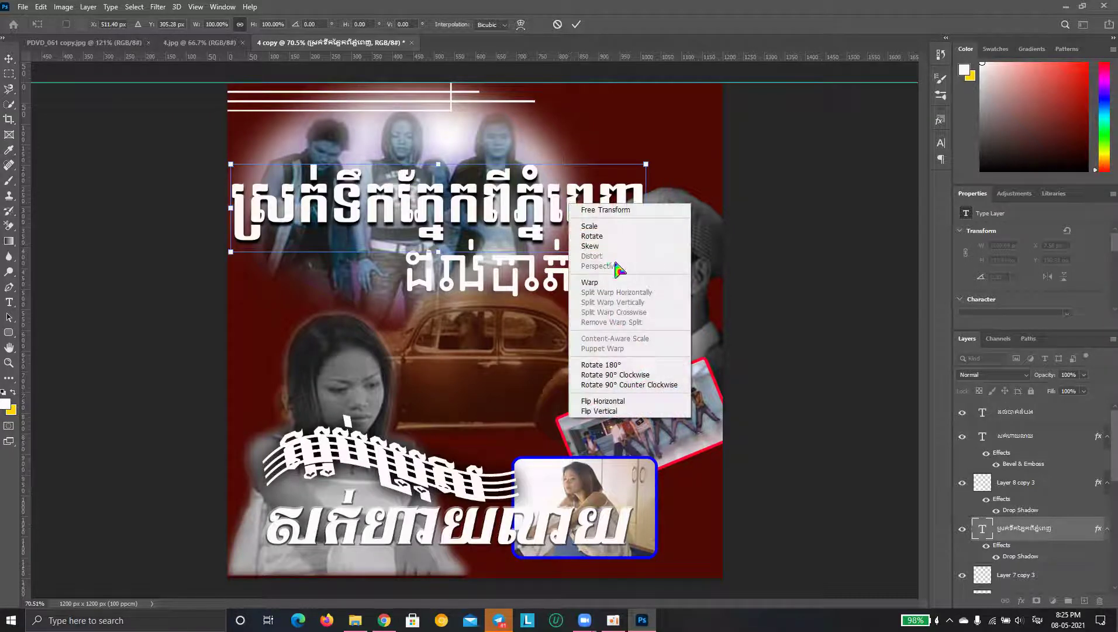
{"action": "left_click", "coordinate": [636, 243]}
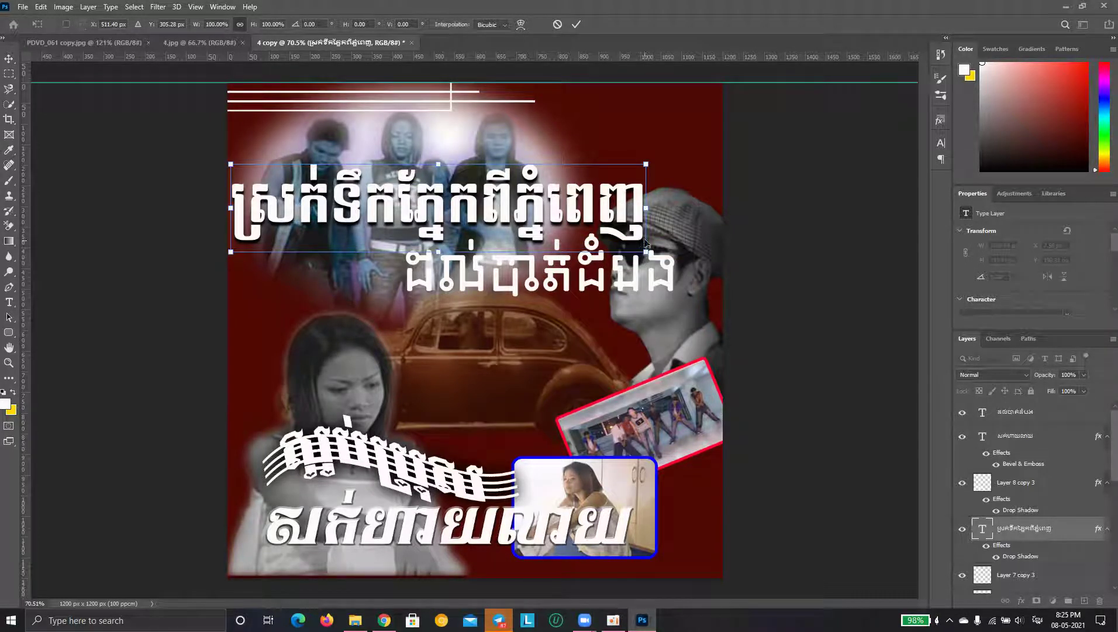
{"action": "left_click_drag", "start_coordinate": [646, 211], "coordinate": [550, 430]}
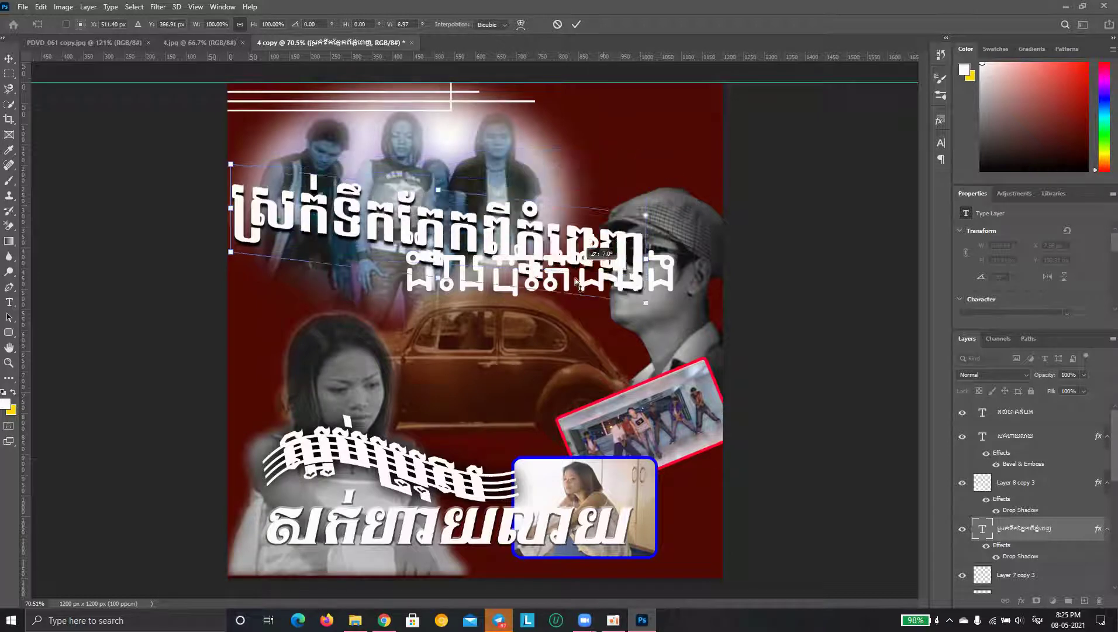
{"action": "left_click_drag", "start_coordinate": [549, 430], "coordinate": [508, 188]}
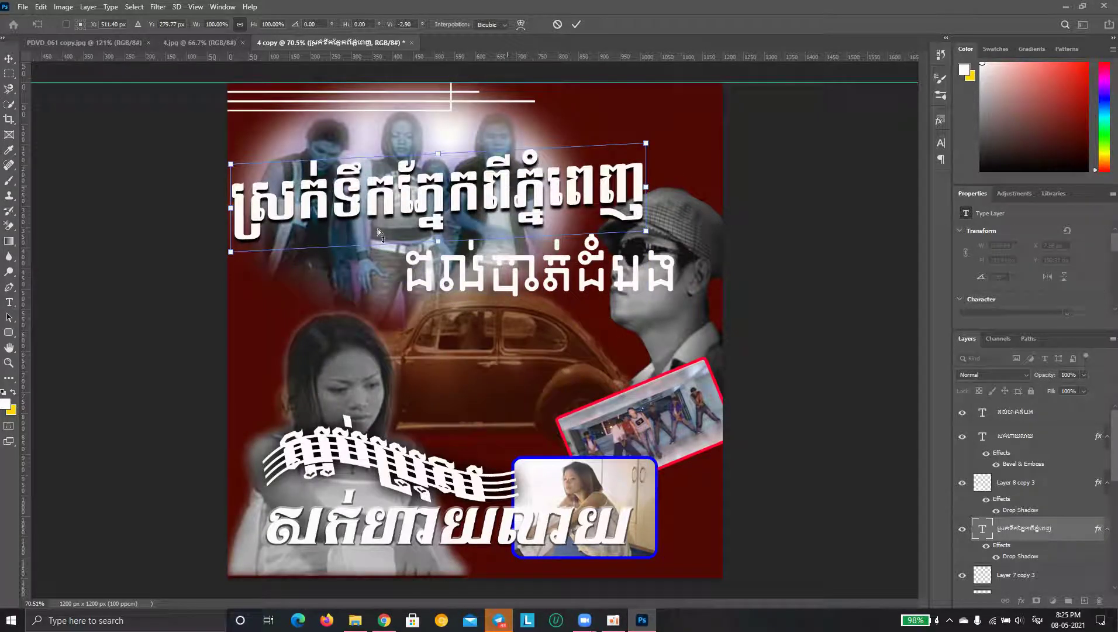
{"action": "left_click_drag", "start_coordinate": [231, 255], "coordinate": [235, 246]}
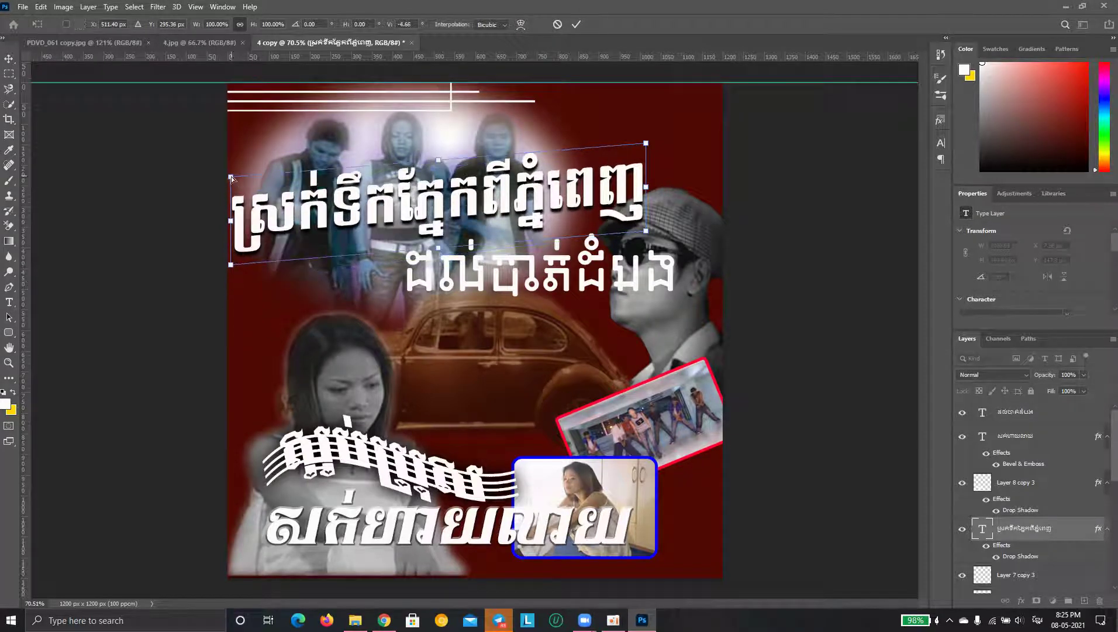
{"action": "left_click_drag", "start_coordinate": [232, 179], "coordinate": [233, 172]}
{"action": "left_click_drag", "start_coordinate": [646, 143], "coordinate": [619, 152]}
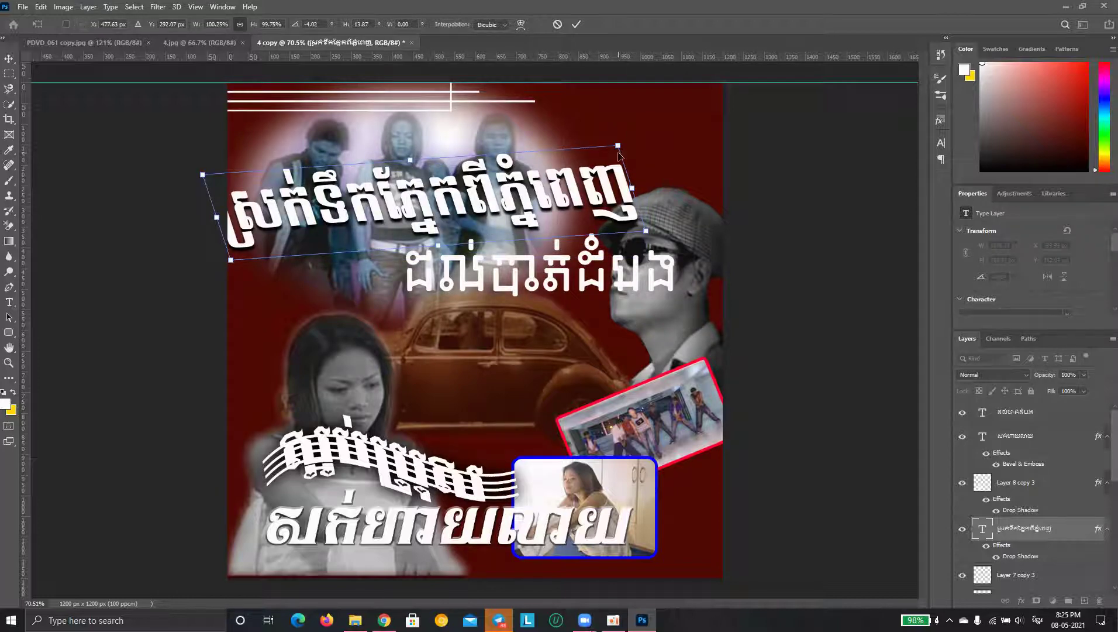
{"action": "key", "text": "ctrl+z"}
Try further up-and-down slants of the title, then cancel the transform to keep it level
{"action": "mouse_move", "coordinate": [647, 145]}
{"action": "left_mouse_down"}
{"action": "mouse_move", "coordinate": [622, 205]}
{"action": "mouse_move", "coordinate": [624, 194]}
{"action": "left_mouse_up"}
{"action": "left_click_drag", "start_coordinate": [646, 240], "coordinate": [611, 143]}
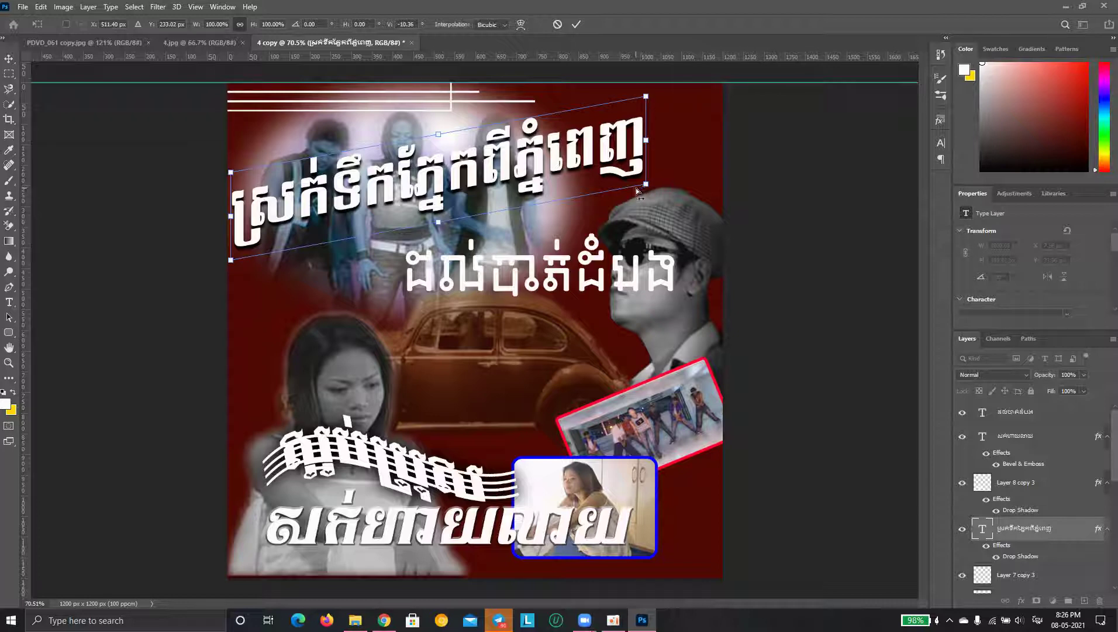
{"action": "mouse_move", "coordinate": [639, 187]}
{"action": "left_mouse_down"}
{"action": "mouse_move", "coordinate": [532, 200]}
{"action": "mouse_move", "coordinate": [655, 137]}
{"action": "mouse_move", "coordinate": [618, 171]}
{"action": "left_mouse_up"}
{"action": "left_click_drag", "start_coordinate": [647, 97], "coordinate": [644, 129]}
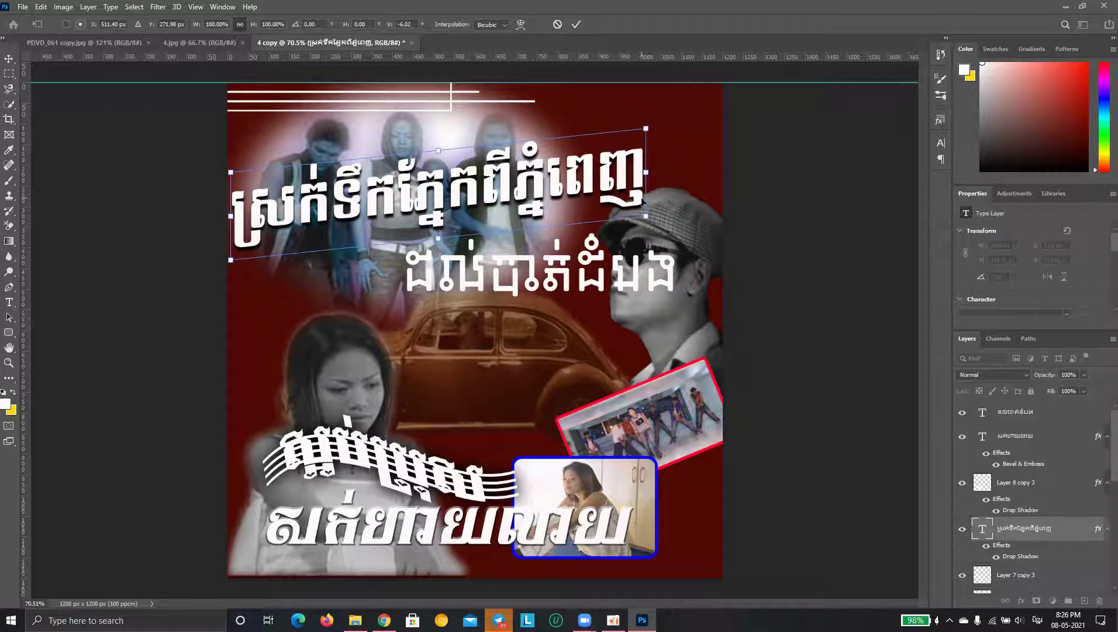
{"action": "mouse_move", "coordinate": [647, 182]}
{"action": "left_mouse_down"}
{"action": "mouse_move", "coordinate": [624, 170]}
{"action": "mouse_move", "coordinate": [649, 173]}
{"action": "left_mouse_up"}
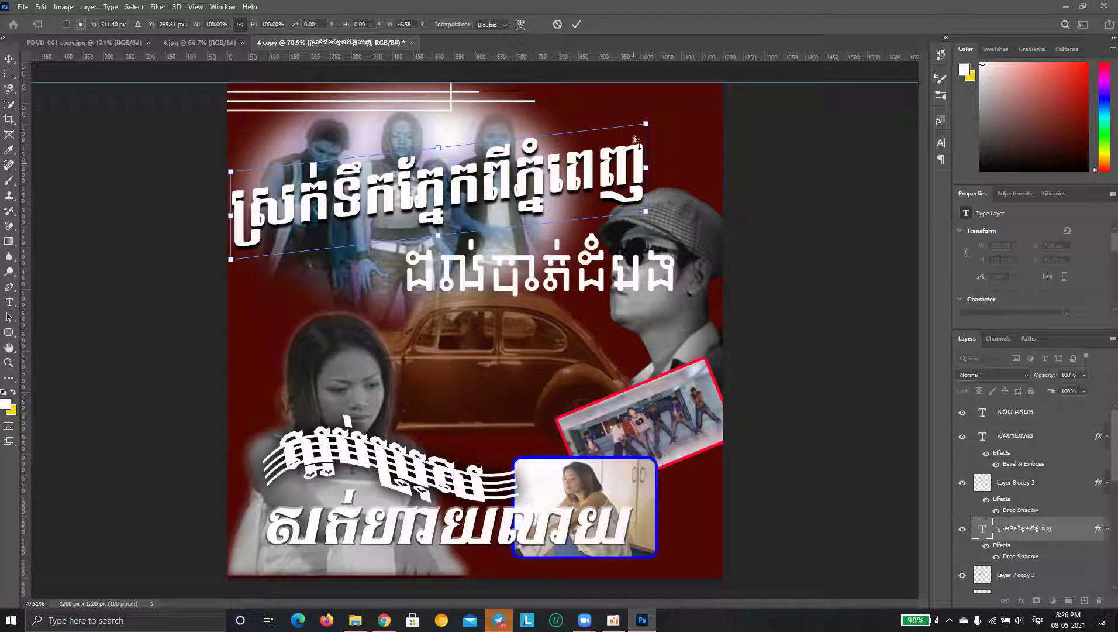
{"action": "left_click_drag", "start_coordinate": [645, 125], "coordinate": [612, 150]}
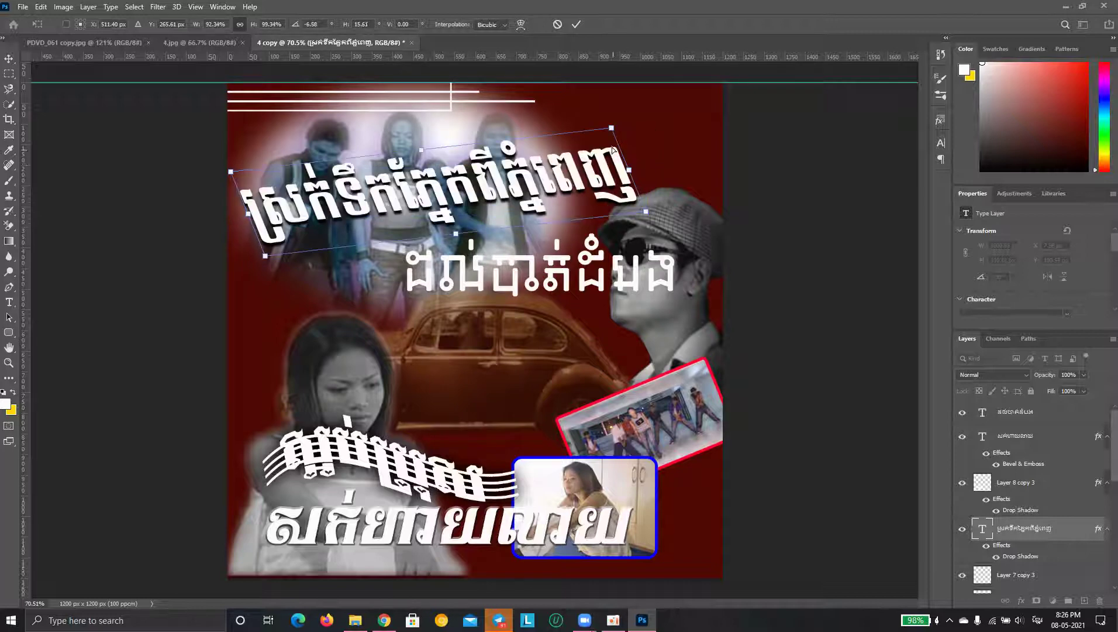
{"action": "key", "text": "ctrl+z"}
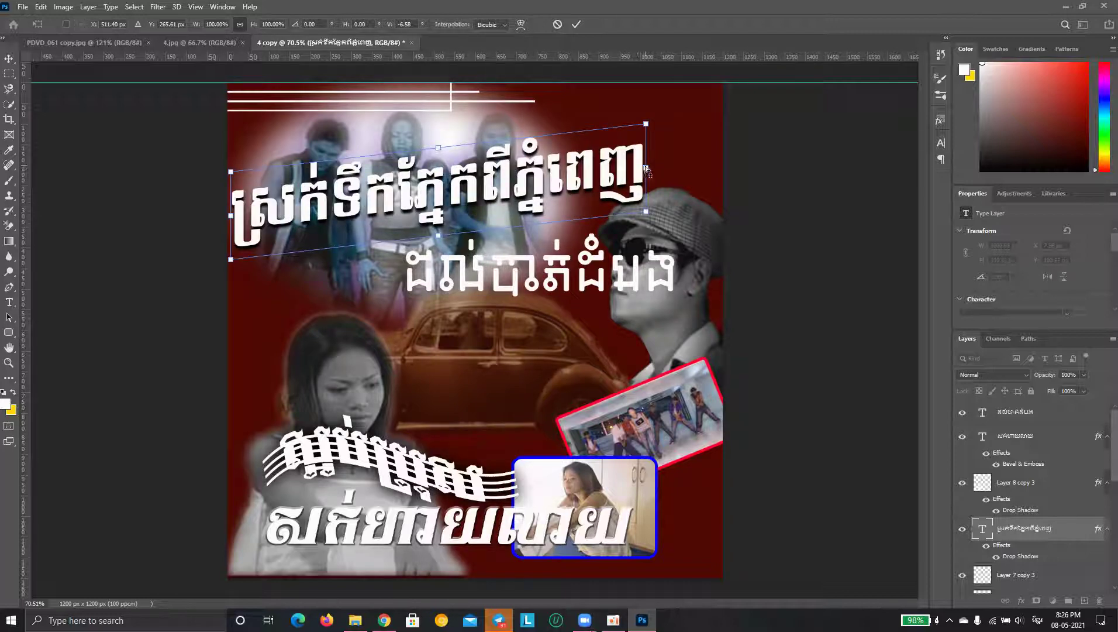
{"action": "left_click_drag", "start_coordinate": [651, 172], "coordinate": [611, 173]}
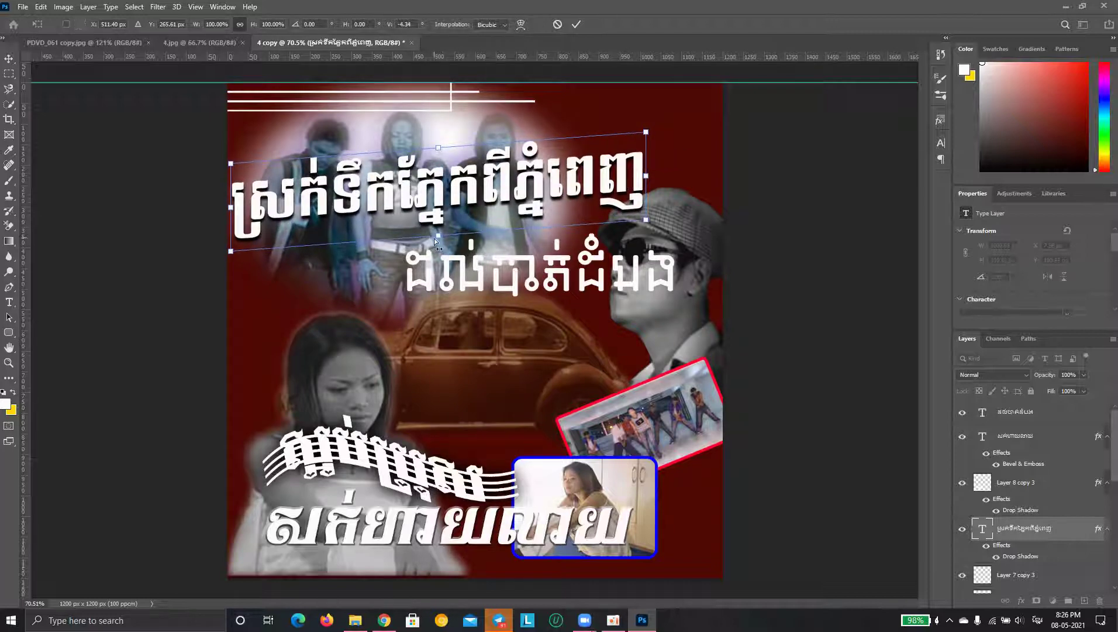
{"action": "mouse_move", "coordinate": [435, 241]}
{"action": "left_mouse_down"}
{"action": "mouse_move", "coordinate": [423, 253]}
{"action": "mouse_move", "coordinate": [459, 255]}
{"action": "left_mouse_up"}
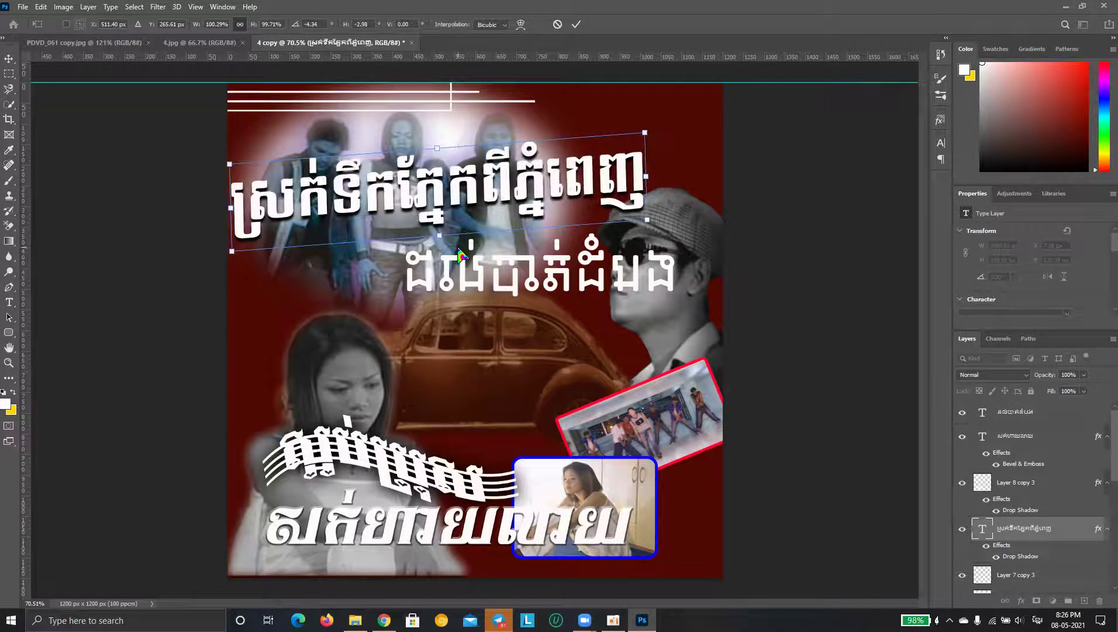
{"action": "key", "text": "Escape"}
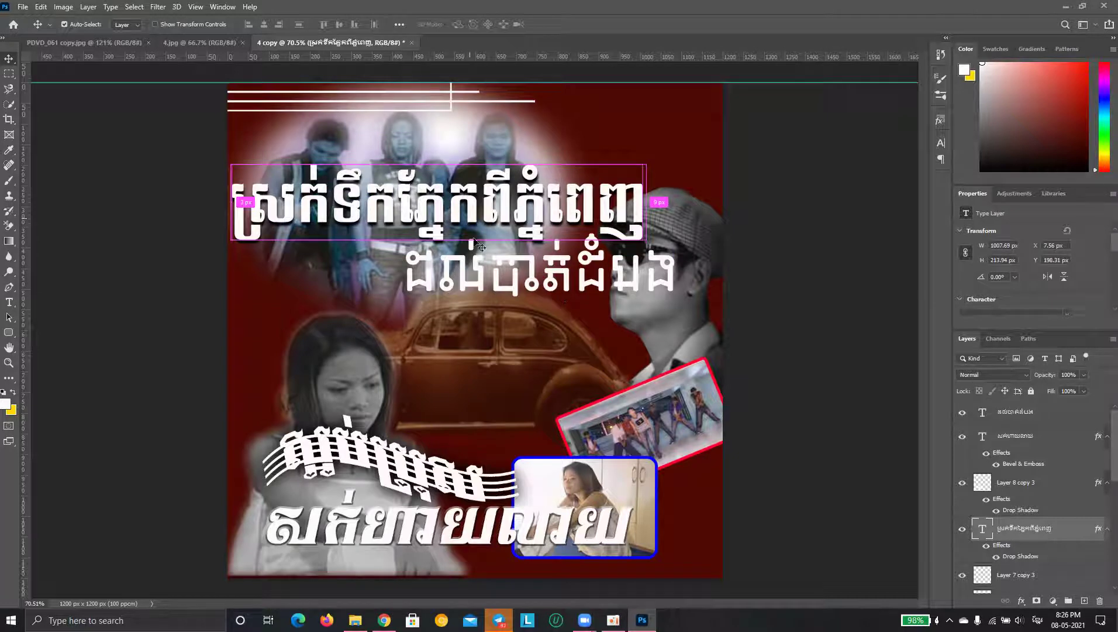
Open the title's context menu, then preview the web browser window on the taskbar
{"action": "right_click", "coordinate": [478, 210]}
{"action": "left_click", "coordinate": [433, 228]}
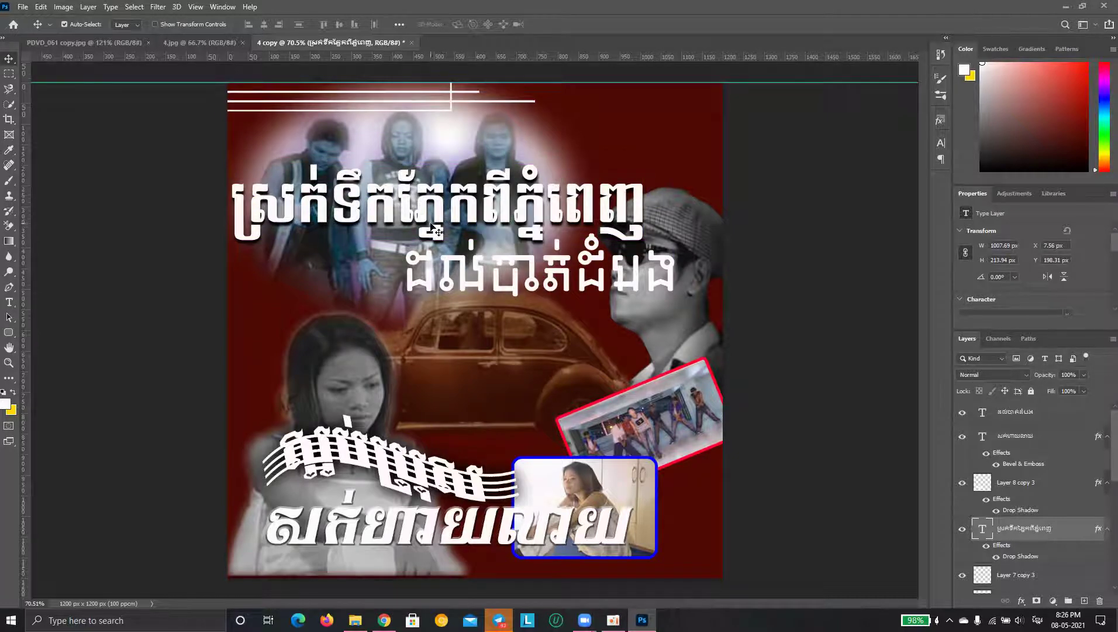
{"action": "left_click", "coordinate": [385, 621]}
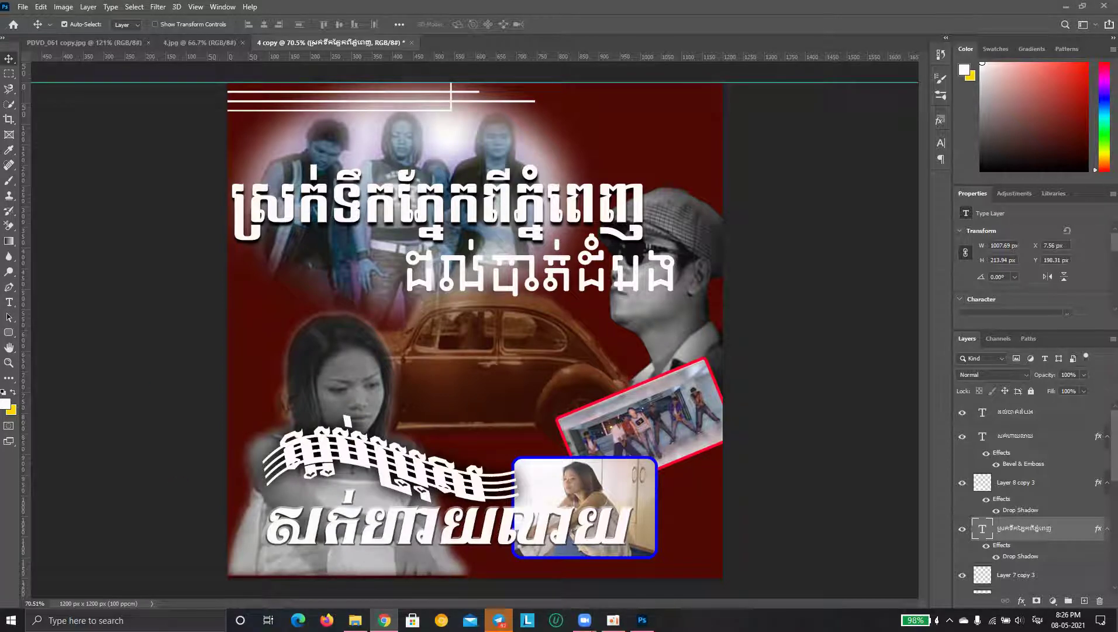
Search Bing in Edge for 'perspective in photoshop cc', read results, and return to Photoshop
{"action": "left_click", "coordinate": [298, 620]}
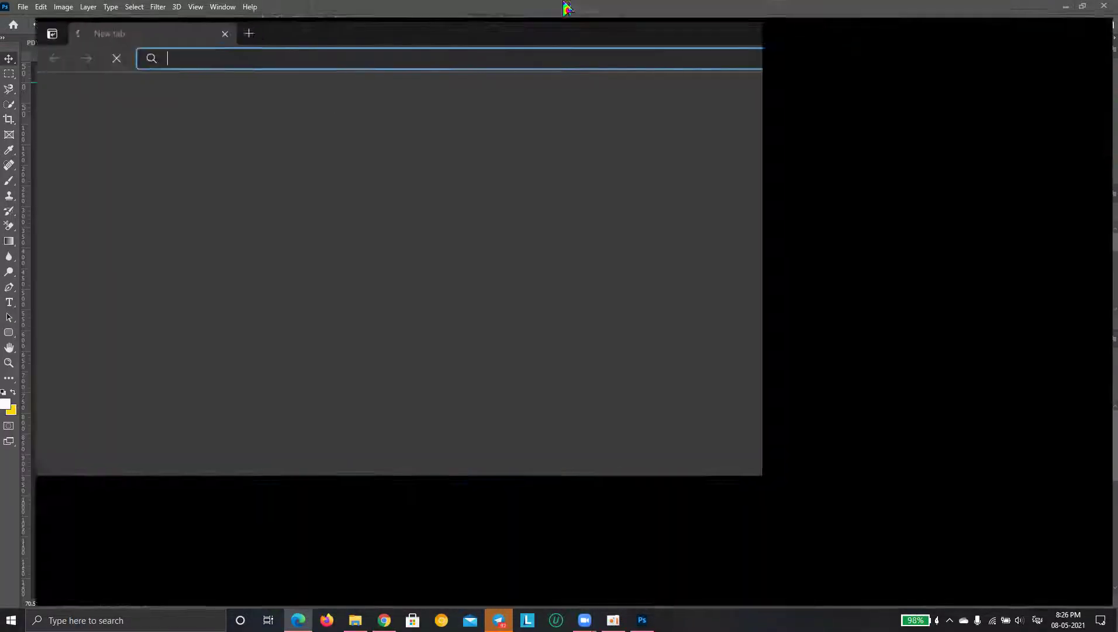
{"action": "type", "text": "p"}
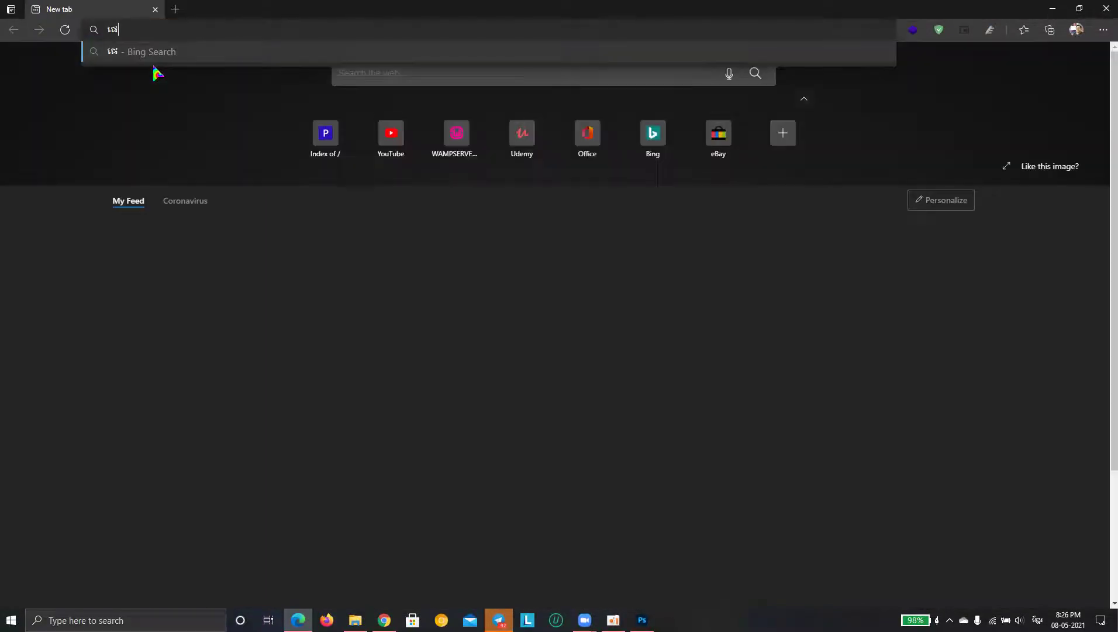
{"action": "type", "text": "sd"}
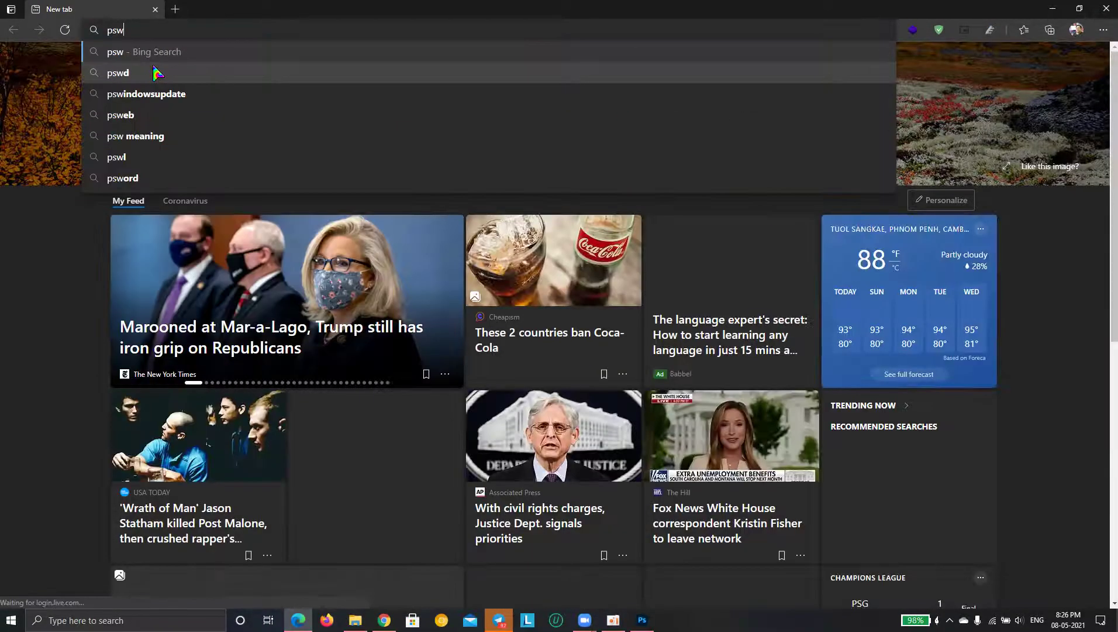
{"action": "key", "text": "Escape"}
{"action": "type", "text": "per"}
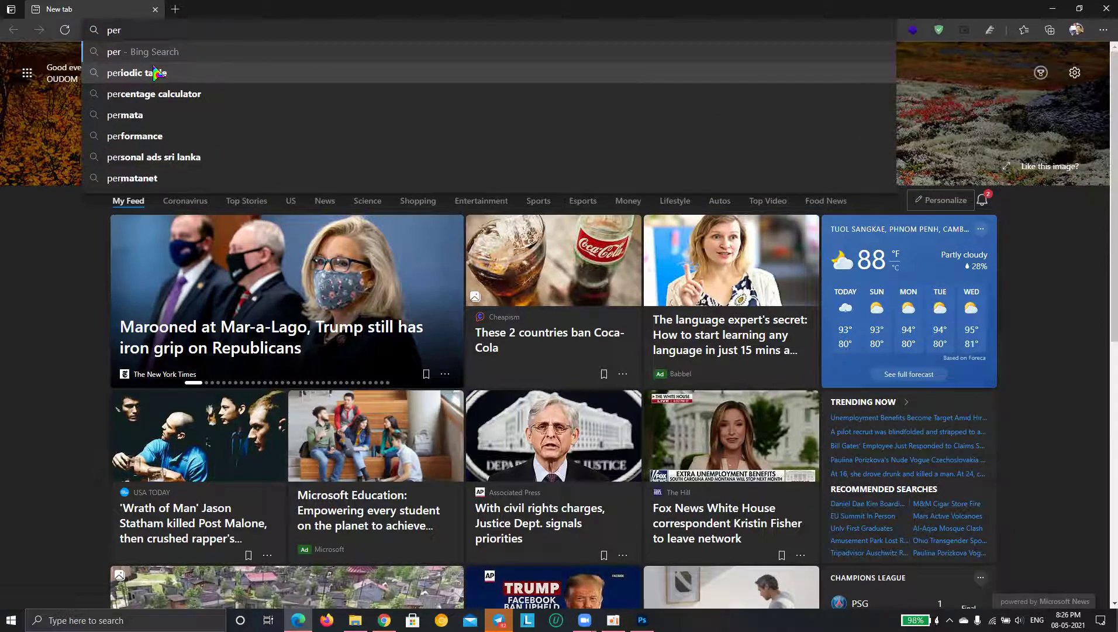
{"action": "type", "text": "specti"}
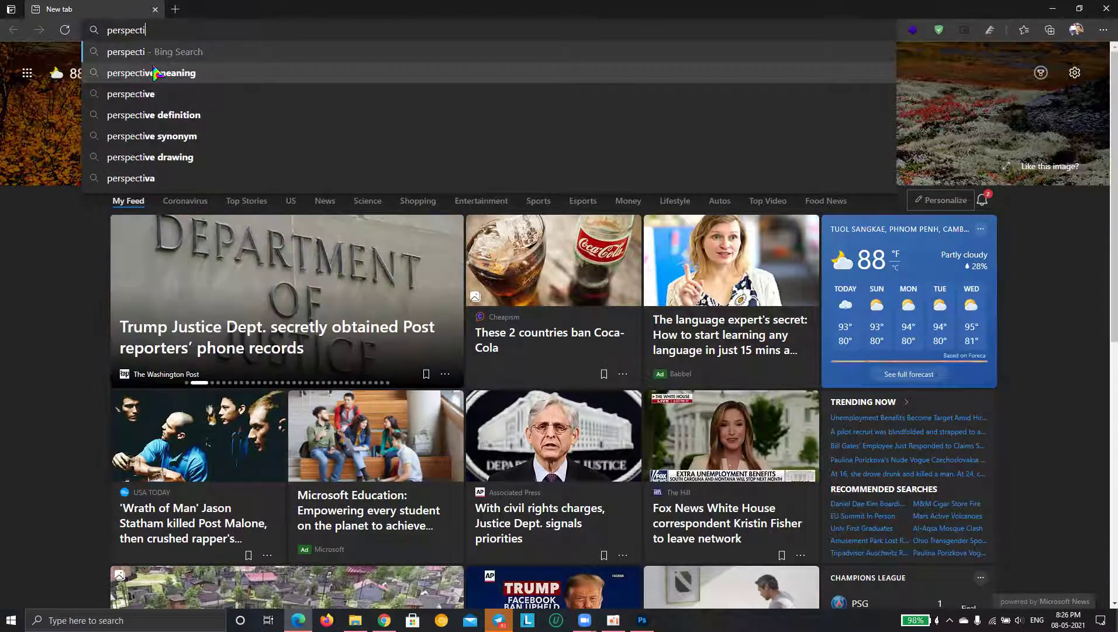
{"action": "type", "text": "ve in pho"}
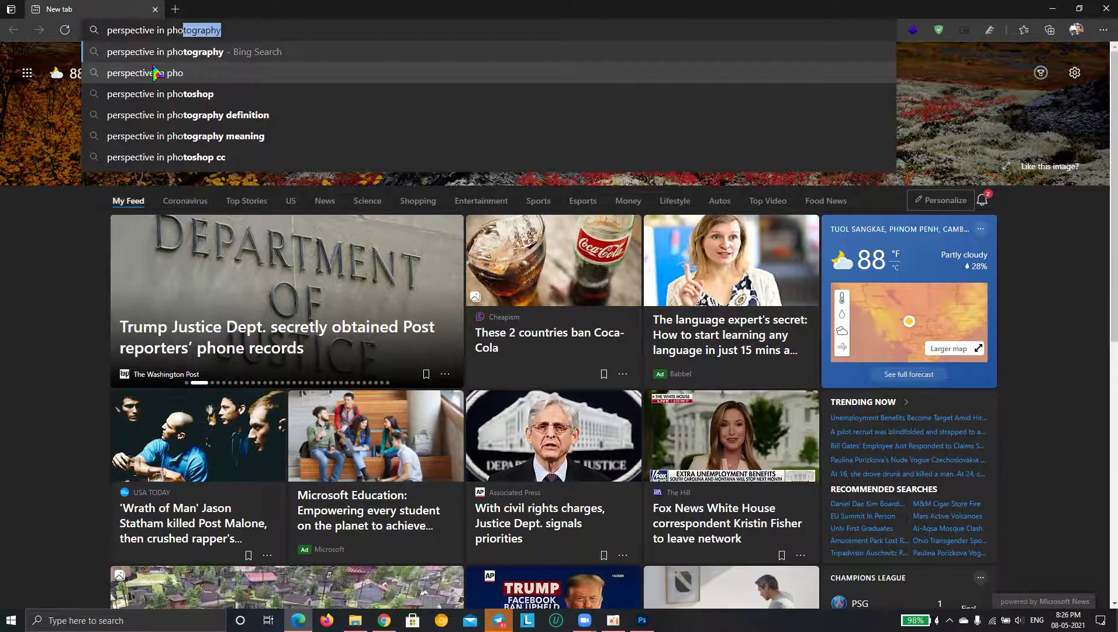
{"action": "type", "text": "toshop"}
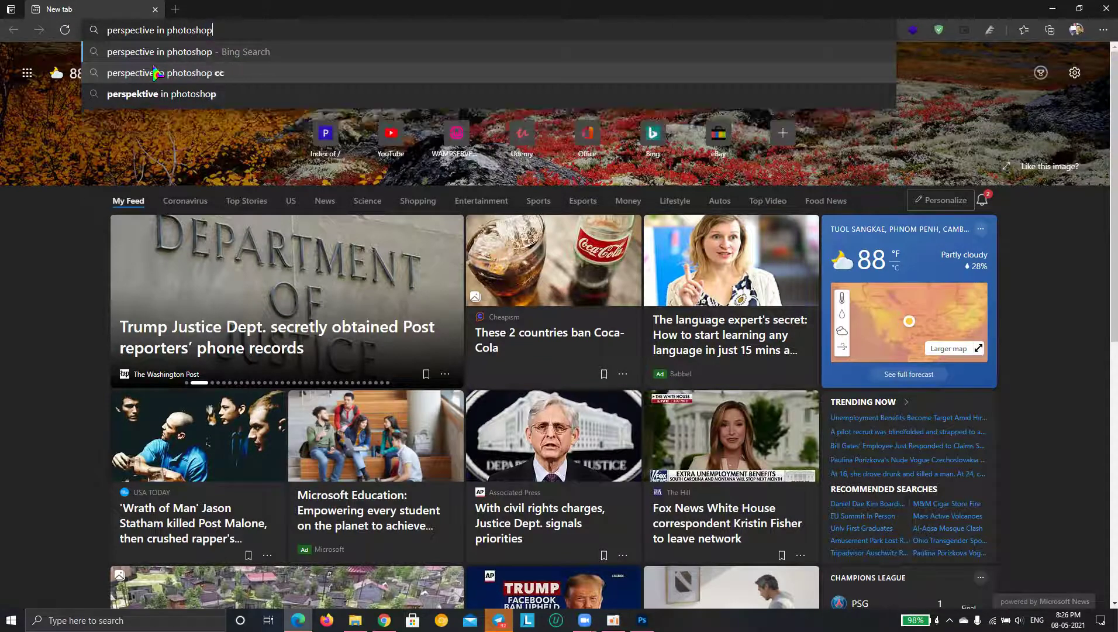
{"action": "left_click", "coordinate": [221, 73]}
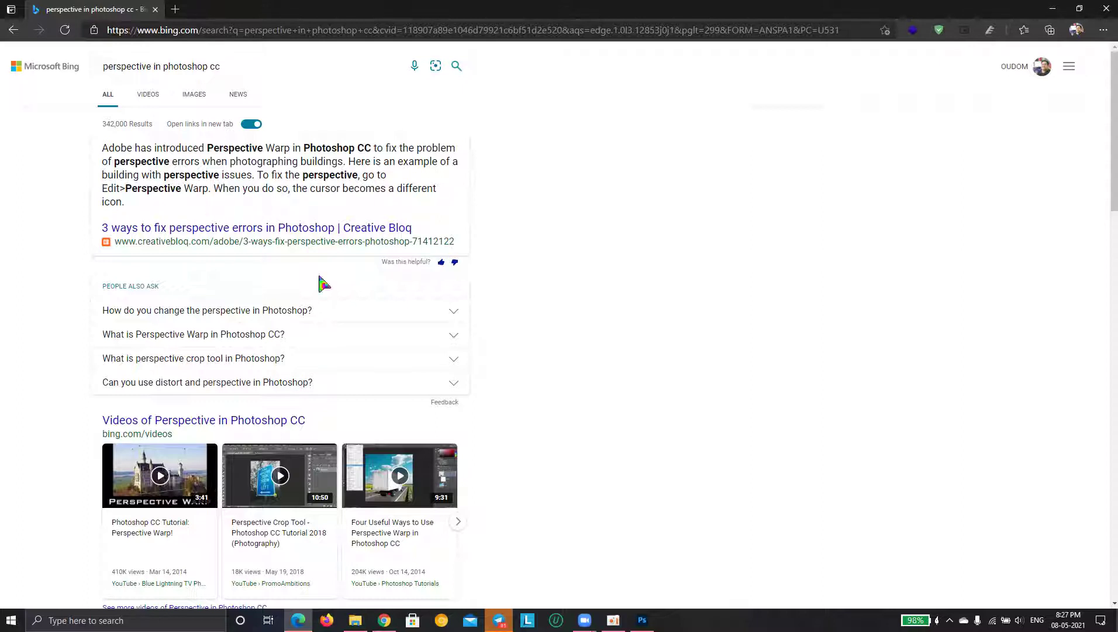
{"action": "left_click", "coordinate": [642, 620]}
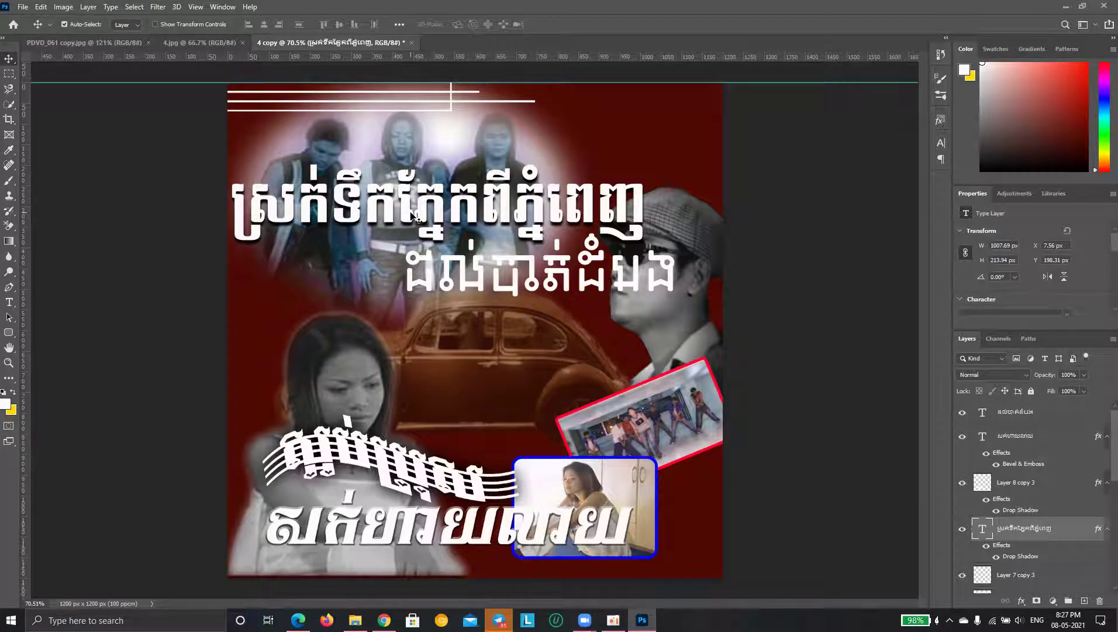
Start Edit > Perspective Warp, rasterize the top title, and draw a plane over it
{"action": "left_click", "coordinate": [41, 7]}
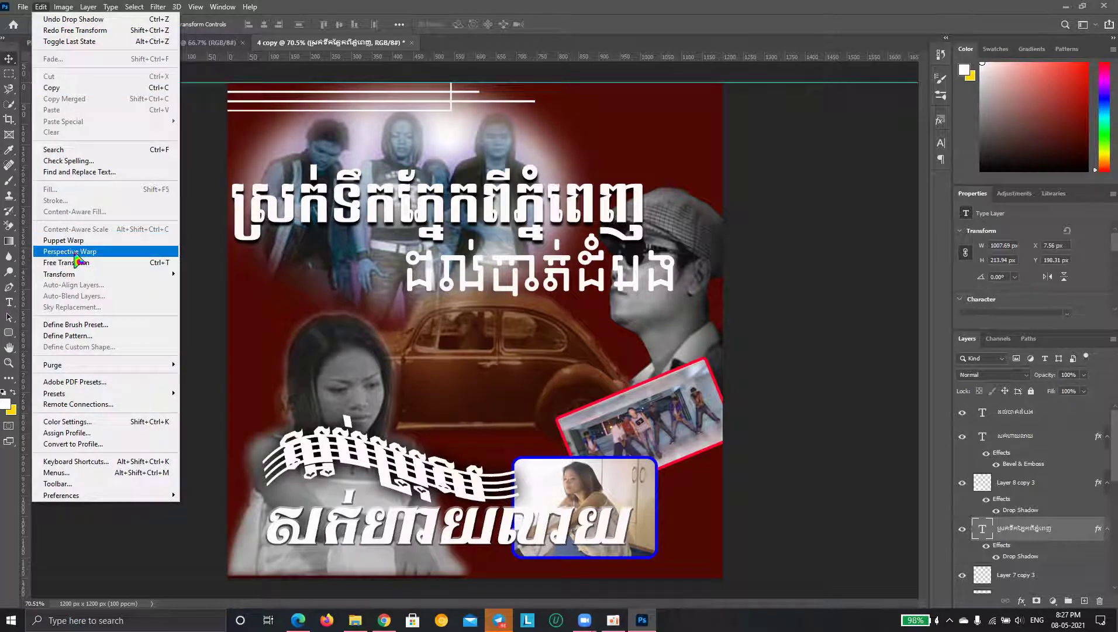
{"action": "left_click", "coordinate": [76, 253]}
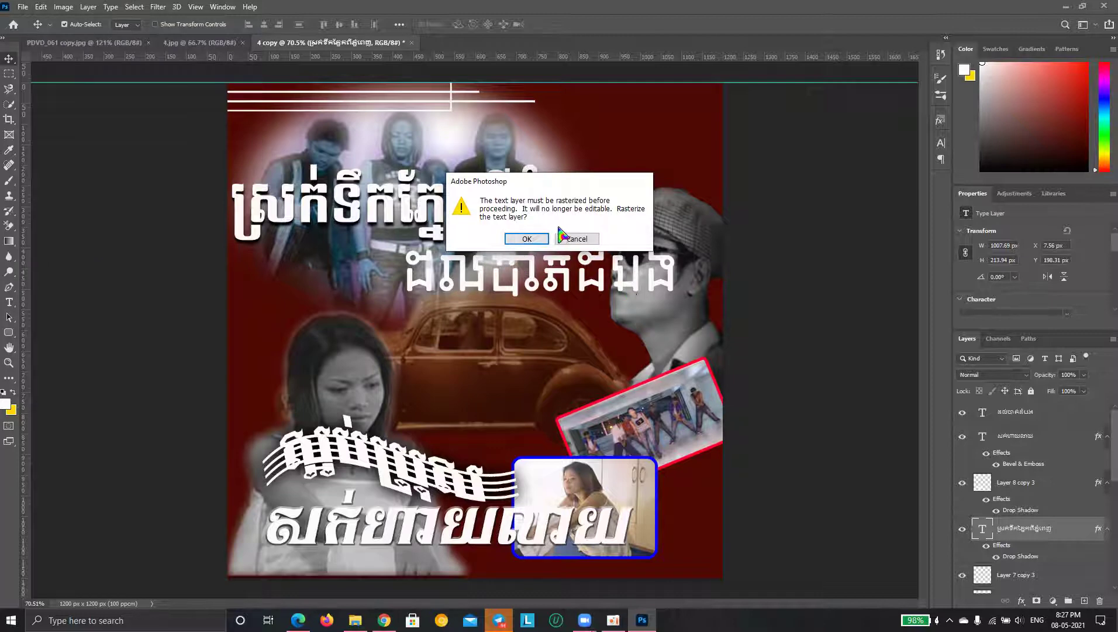
{"action": "left_click", "coordinate": [522, 239]}
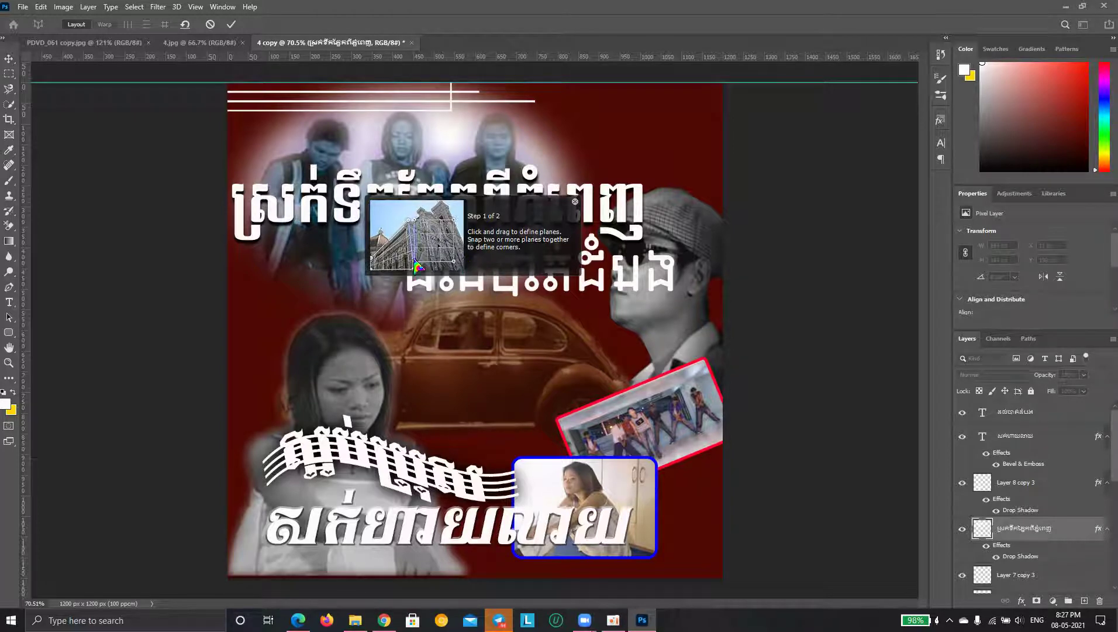
{"action": "left_click", "coordinate": [575, 202]}
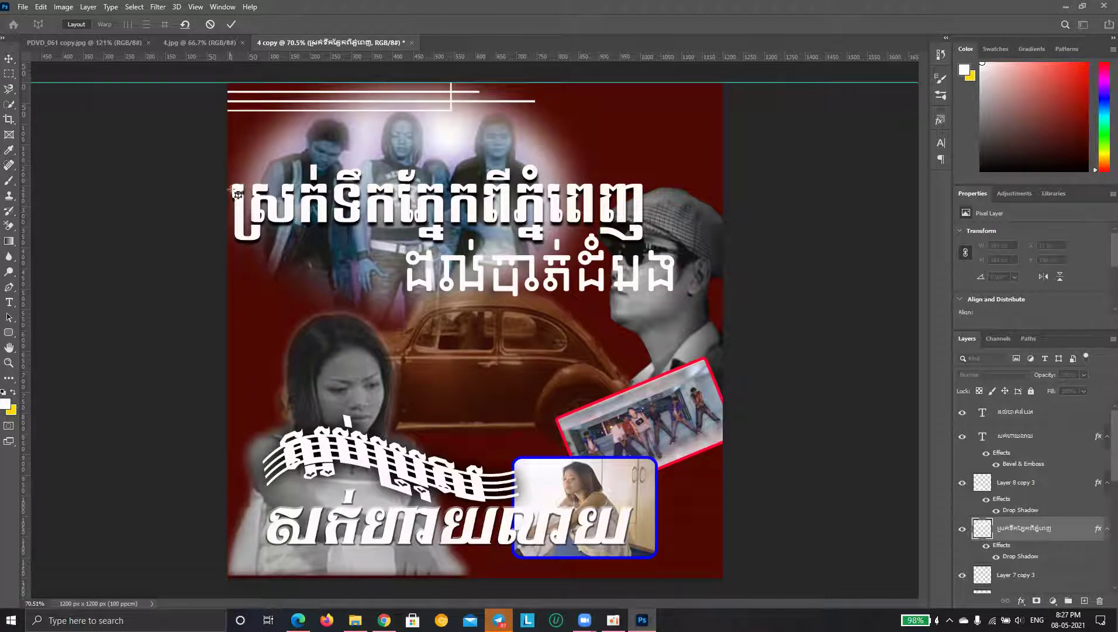
{"action": "mouse_move", "coordinate": [234, 184]}
{"action": "left_mouse_down"}
{"action": "mouse_move", "coordinate": [518, 245]}
{"action": "mouse_move", "coordinate": [529, 225]}
{"action": "mouse_move", "coordinate": [502, 198]}
{"action": "left_mouse_up"}
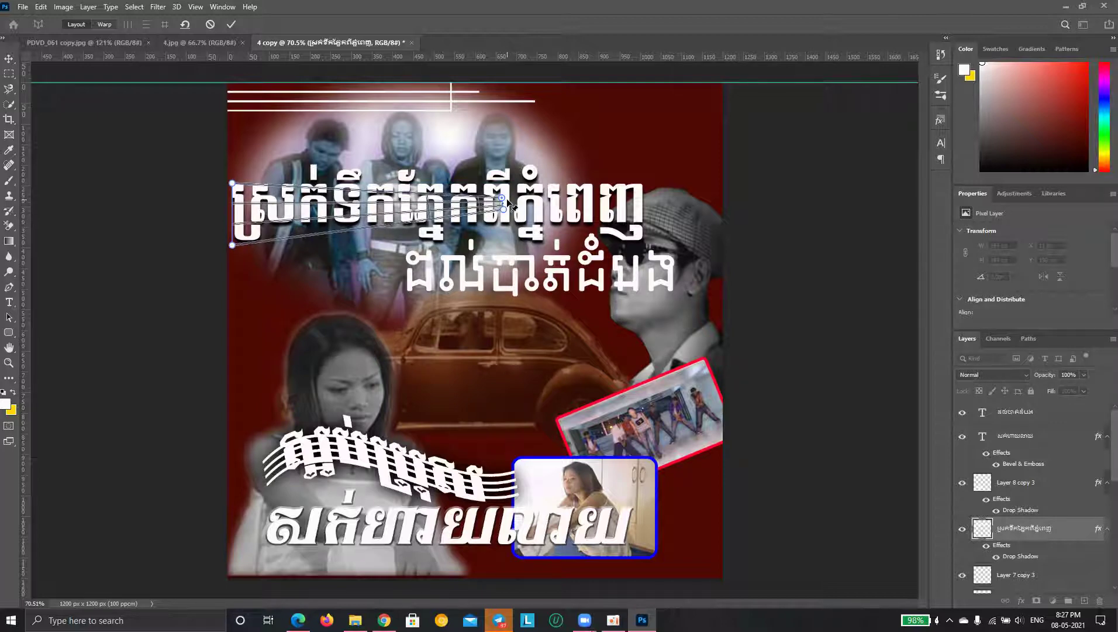
Try warping the title's right side, then exit and choose Don't Apply to keep it flat
{"action": "key", "text": "w"}
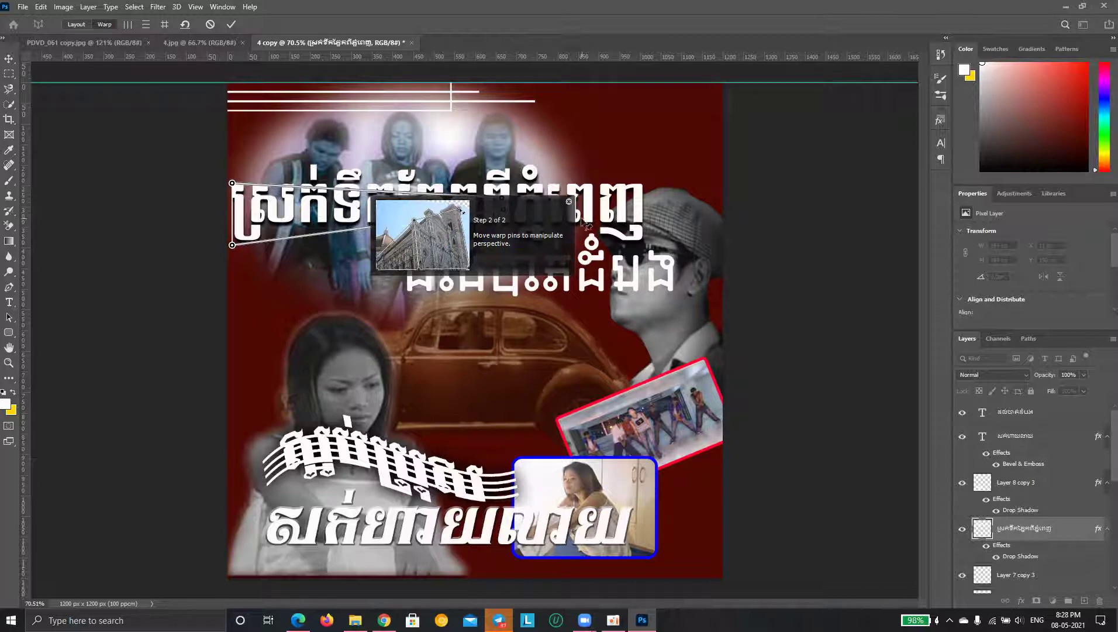
{"action": "left_click", "coordinate": [568, 201]}
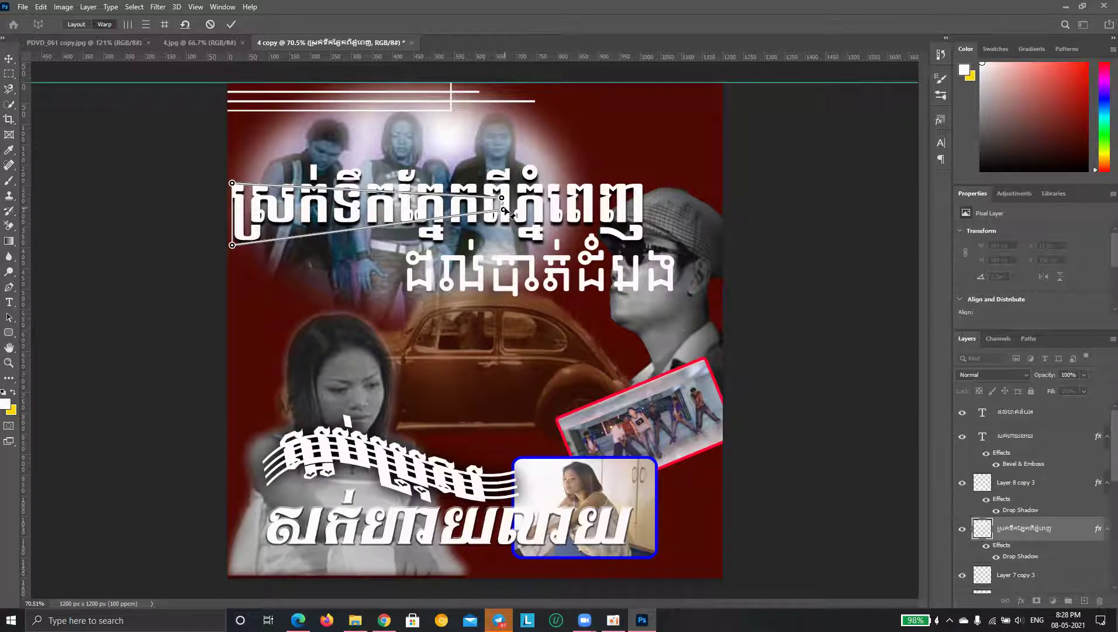
{"action": "left_click_drag", "start_coordinate": [502, 208], "coordinate": [590, 224]}
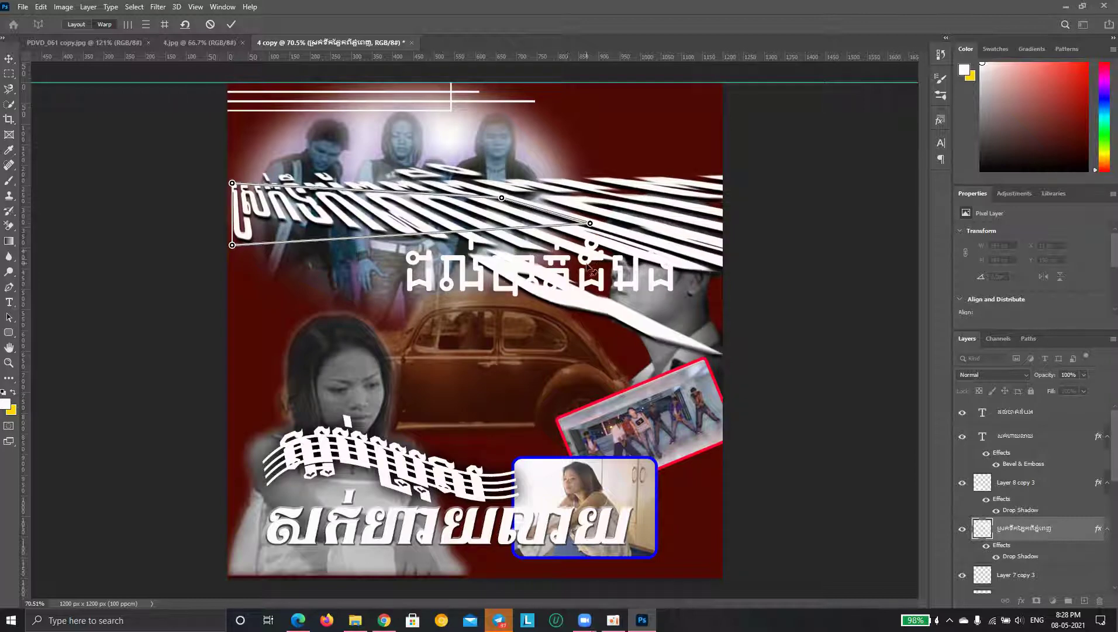
{"action": "key", "text": "ctrl+z"}
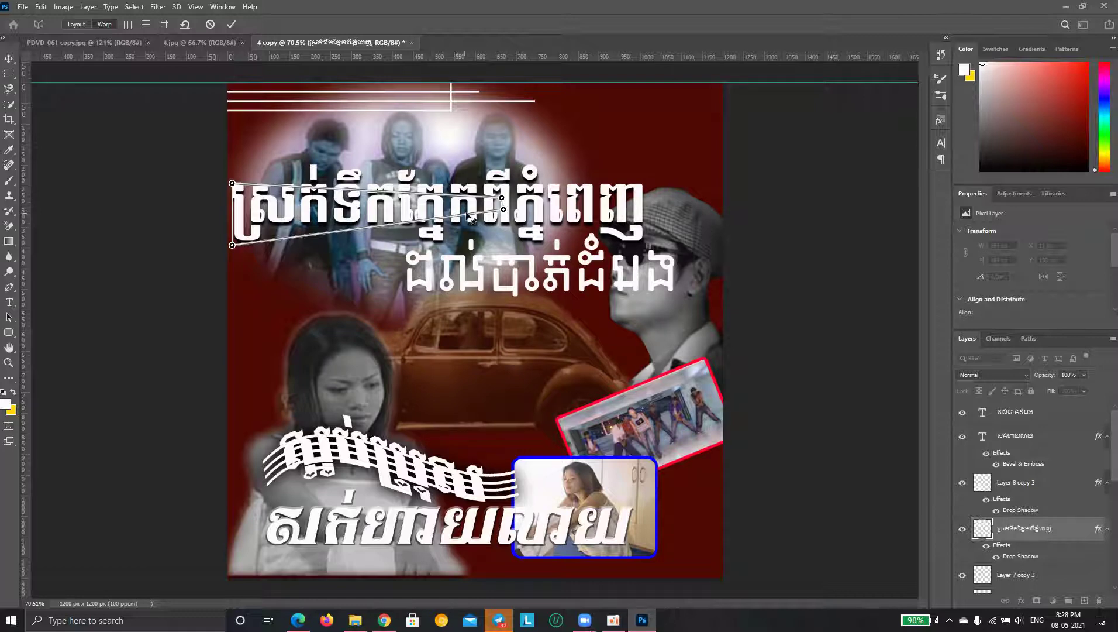
{"action": "mouse_move", "coordinate": [503, 209]}
{"action": "left_mouse_down"}
{"action": "mouse_move", "coordinate": [535, 214]}
{"action": "mouse_move", "coordinate": [481, 215]}
{"action": "mouse_move", "coordinate": [526, 210]}
{"action": "mouse_move", "coordinate": [502, 224]}
{"action": "mouse_move", "coordinate": [504, 206]}
{"action": "left_mouse_up"}
{"action": "left_click", "coordinate": [8, 58]}
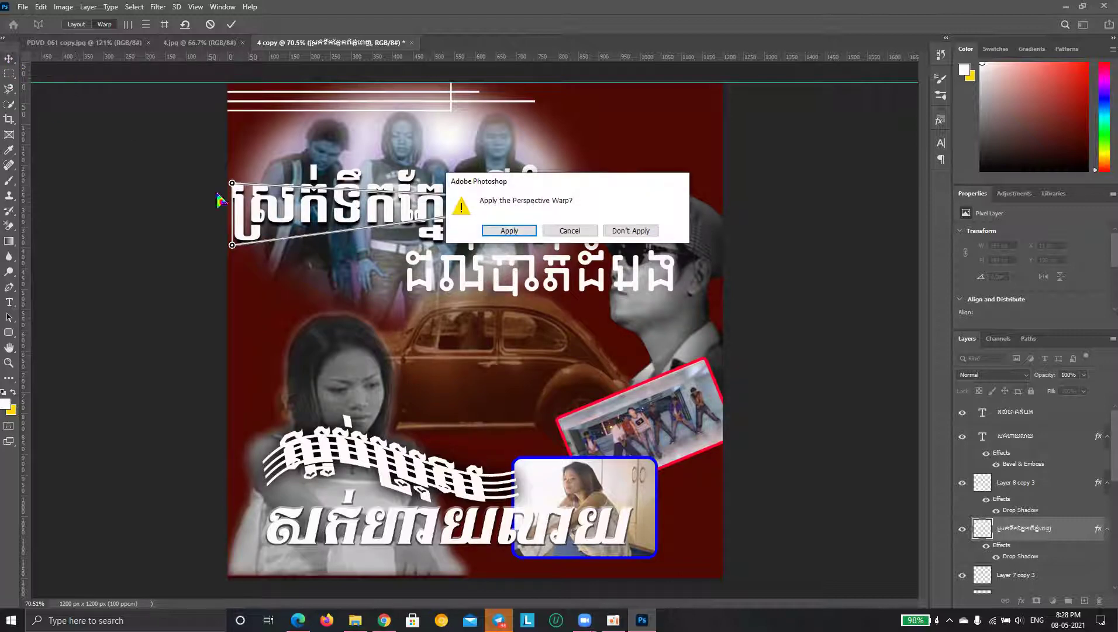
{"action": "left_click", "coordinate": [629, 231]}
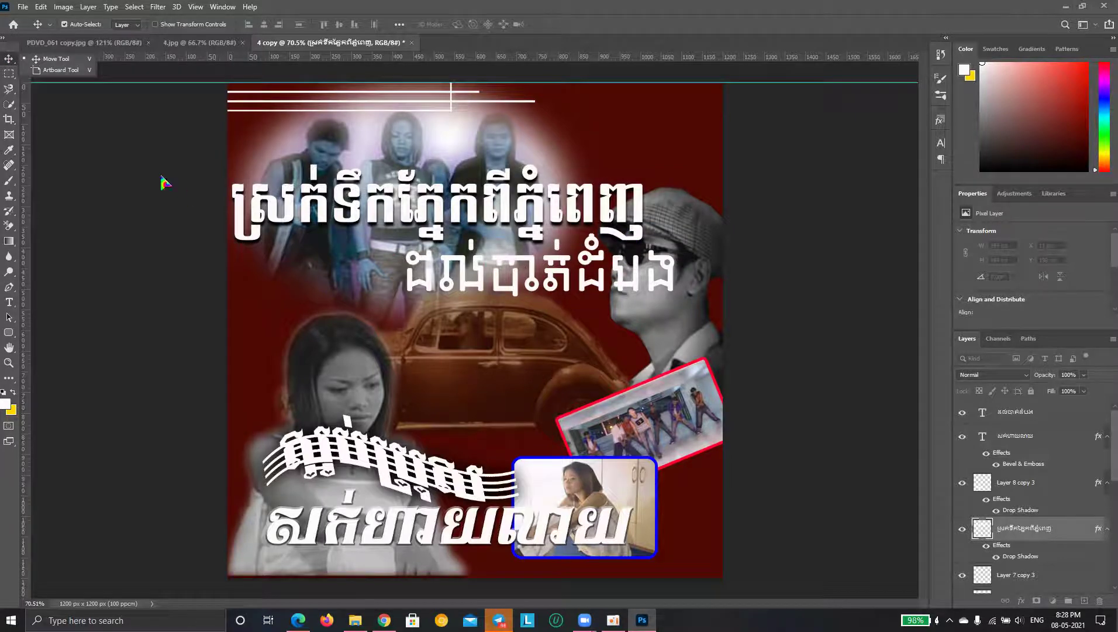
Restart Perspective Warp, draw a plane over the top headline, and adjust its top-right corner
{"action": "left_click", "coordinate": [42, 7]}
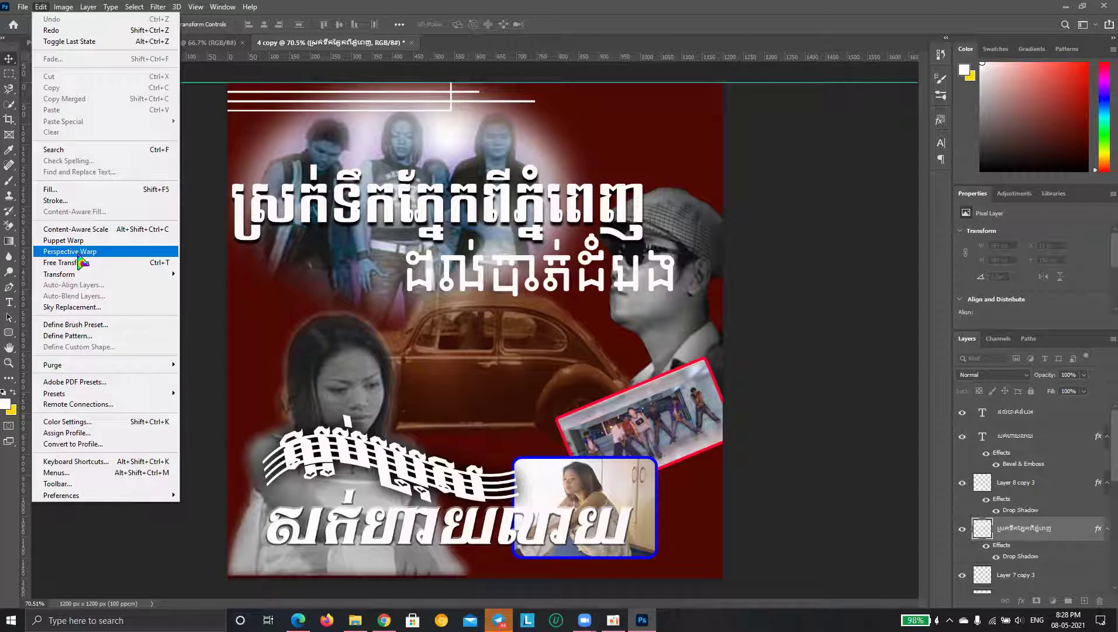
{"action": "left_click", "coordinate": [79, 253]}
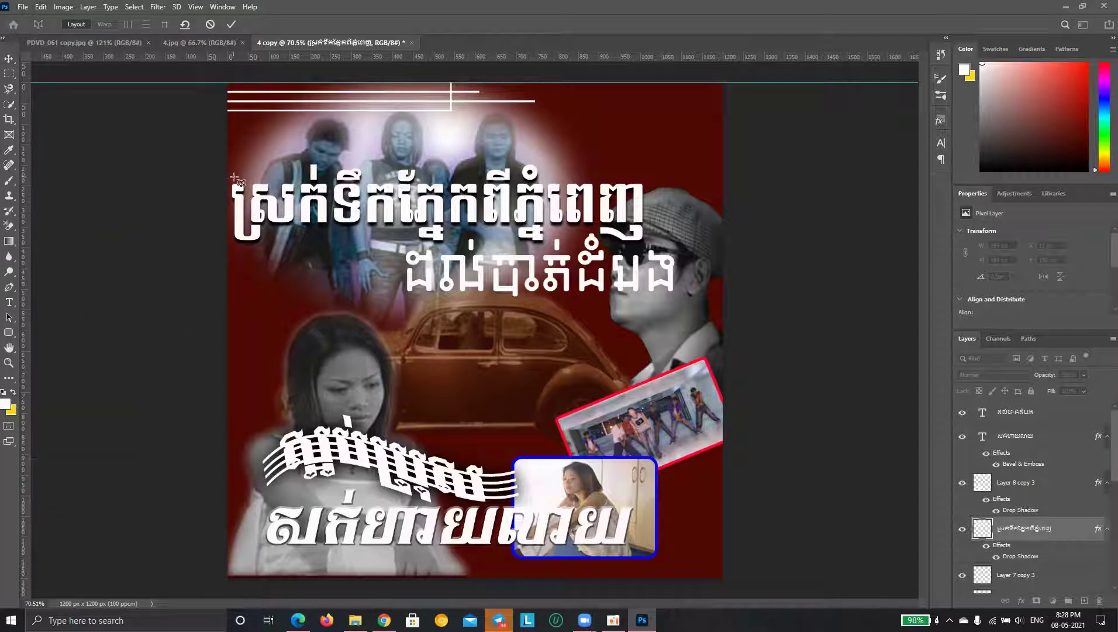
{"action": "left_click_drag", "start_coordinate": [235, 175], "coordinate": [643, 236]}
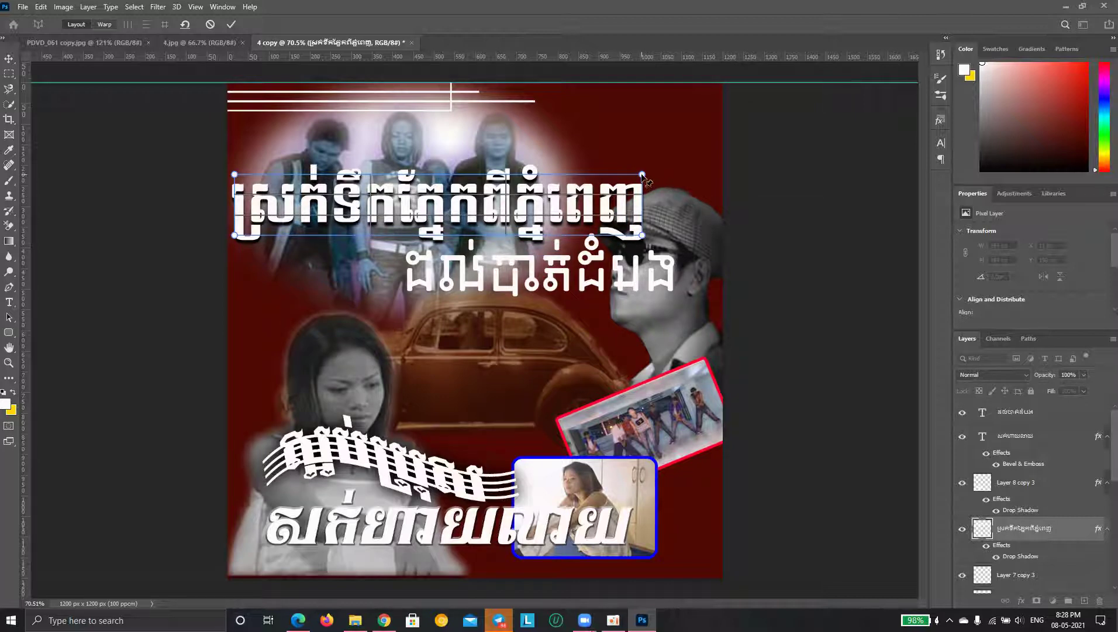
{"action": "left_click_drag", "start_coordinate": [643, 175], "coordinate": [625, 204]}
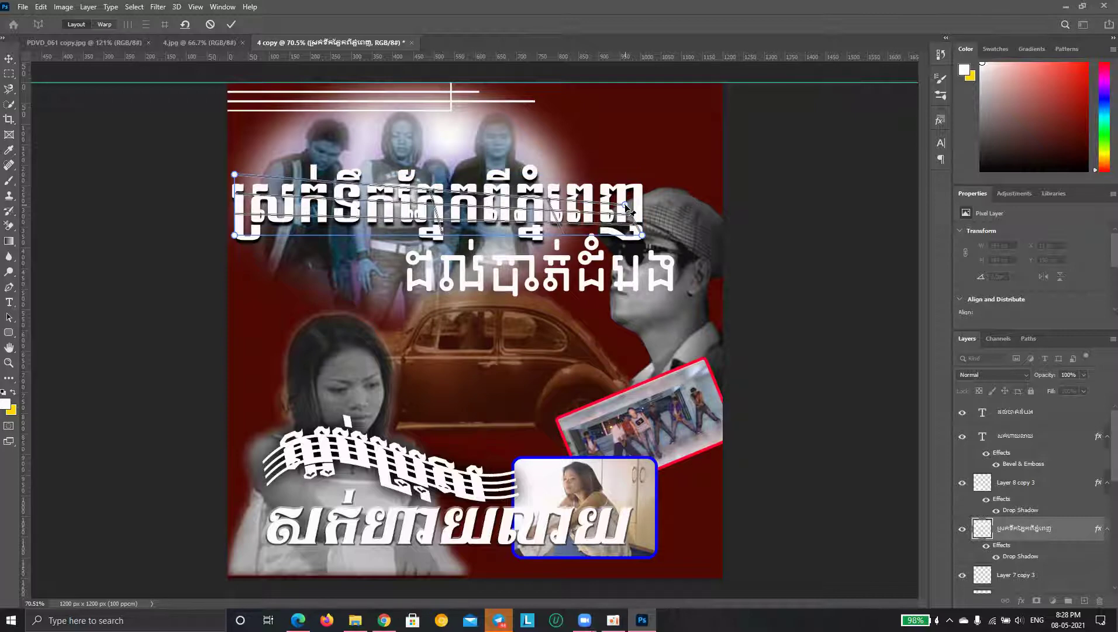
{"action": "mouse_move", "coordinate": [625, 204]}
{"action": "left_mouse_down"}
{"action": "mouse_move", "coordinate": [638, 206]}
{"action": "mouse_move", "coordinate": [639, 231]}
{"action": "left_mouse_up"}
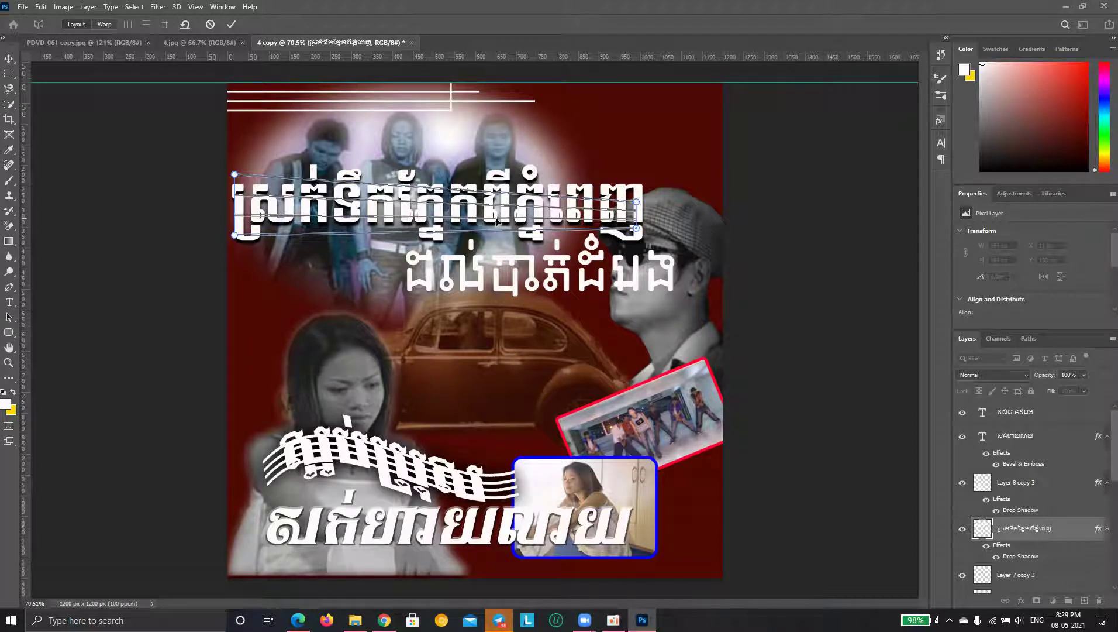
{"action": "left_click", "coordinate": [641, 193]}
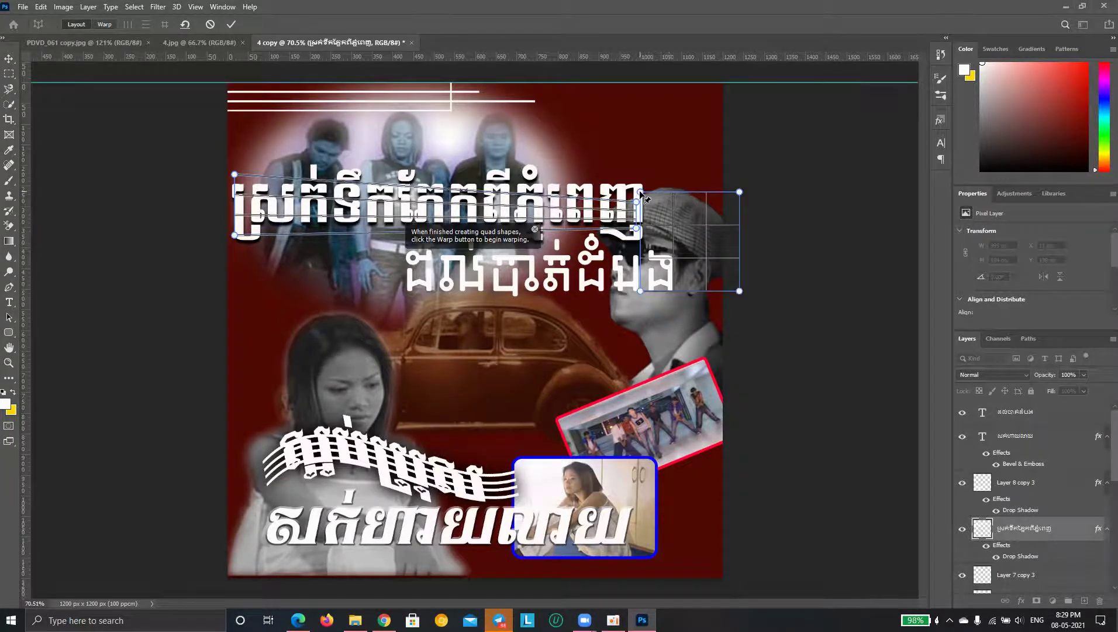
{"action": "key", "text": "ctrl+z"}
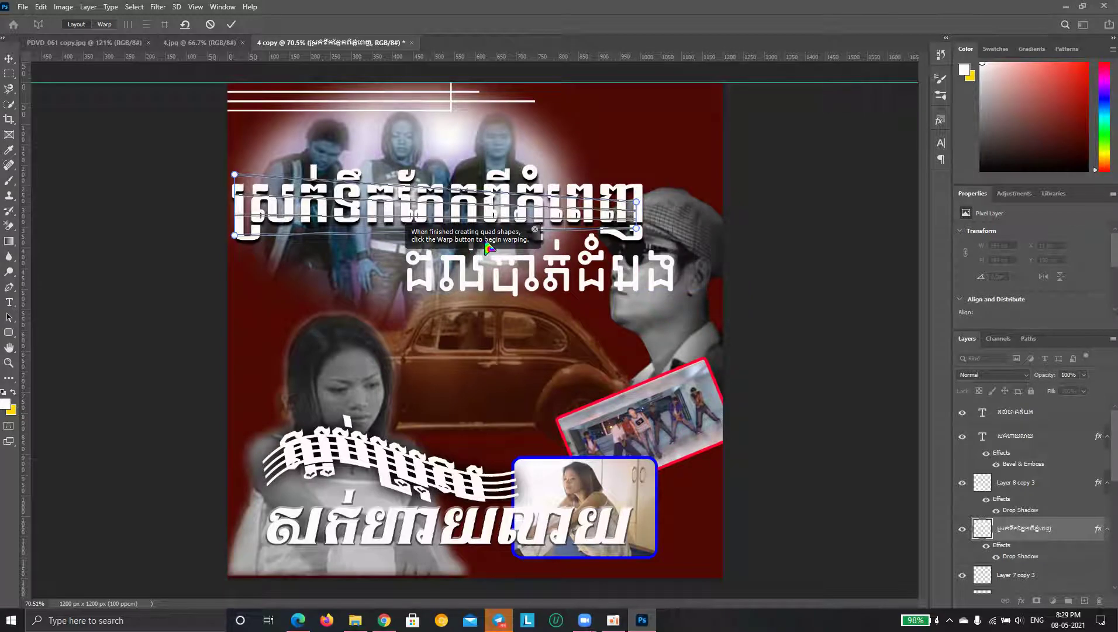
Adjust the plane's corners and position, then commit the perspective warp
{"action": "left_click", "coordinate": [534, 228]}
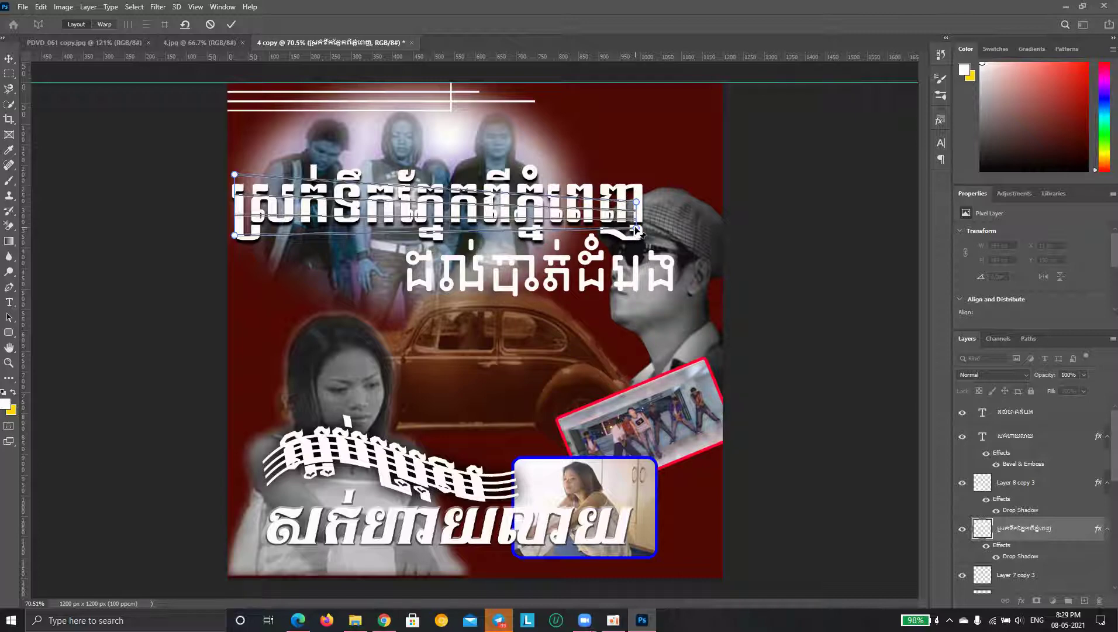
{"action": "mouse_move", "coordinate": [637, 231]}
{"action": "left_mouse_down"}
{"action": "mouse_move", "coordinate": [638, 195]}
{"action": "mouse_move", "coordinate": [635, 223]}
{"action": "left_mouse_up"}
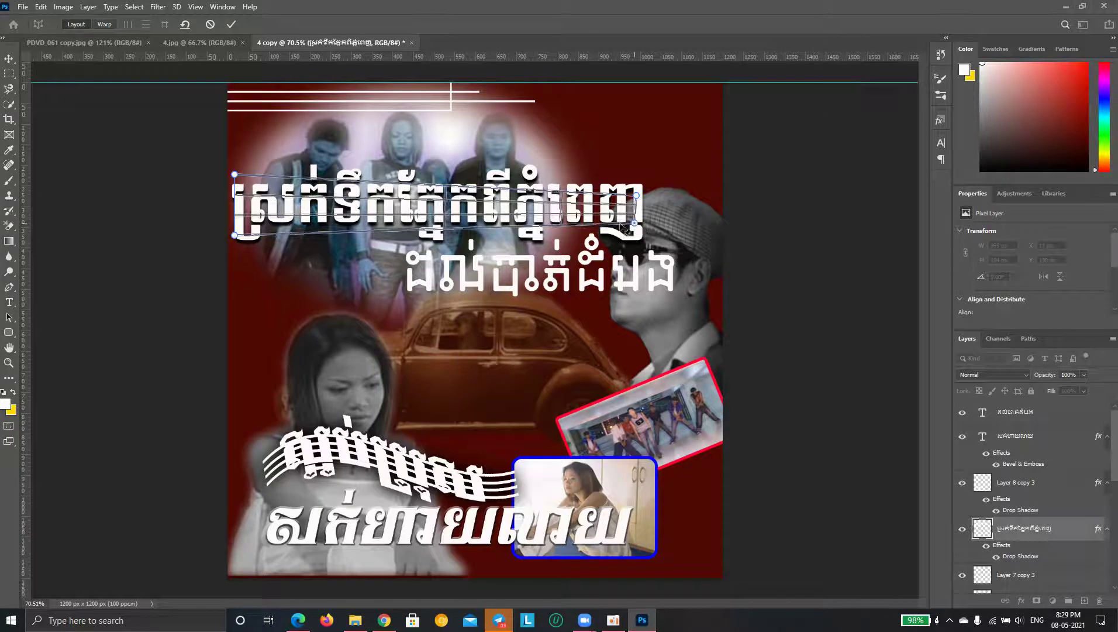
{"action": "left_click_drag", "start_coordinate": [235, 236], "coordinate": [235, 266]}
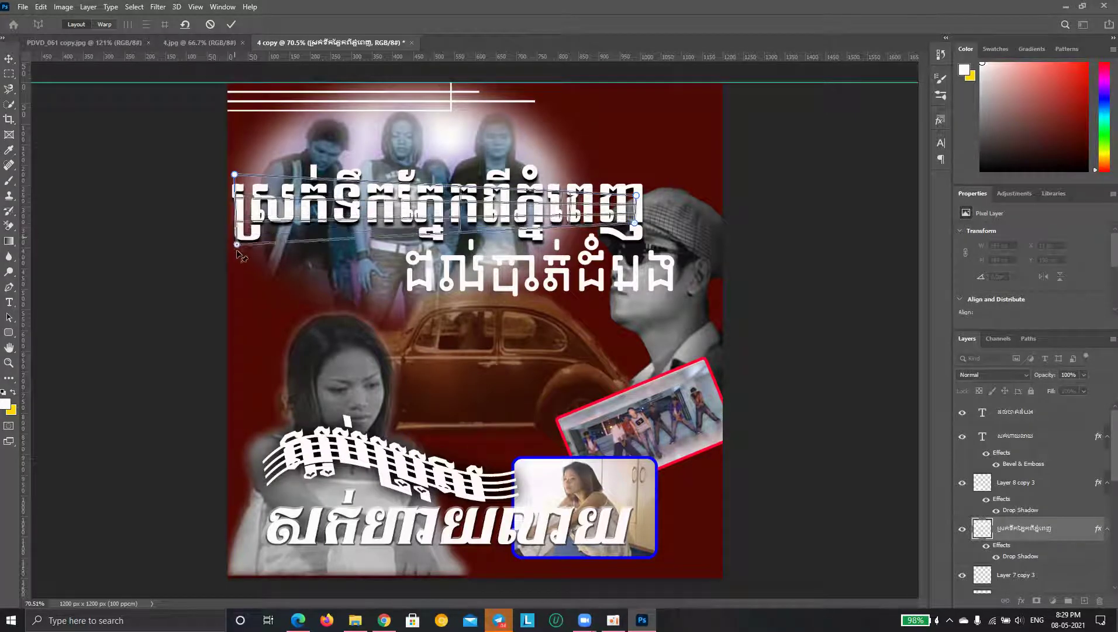
{"action": "left_click_drag", "start_coordinate": [235, 174], "coordinate": [234, 163]}
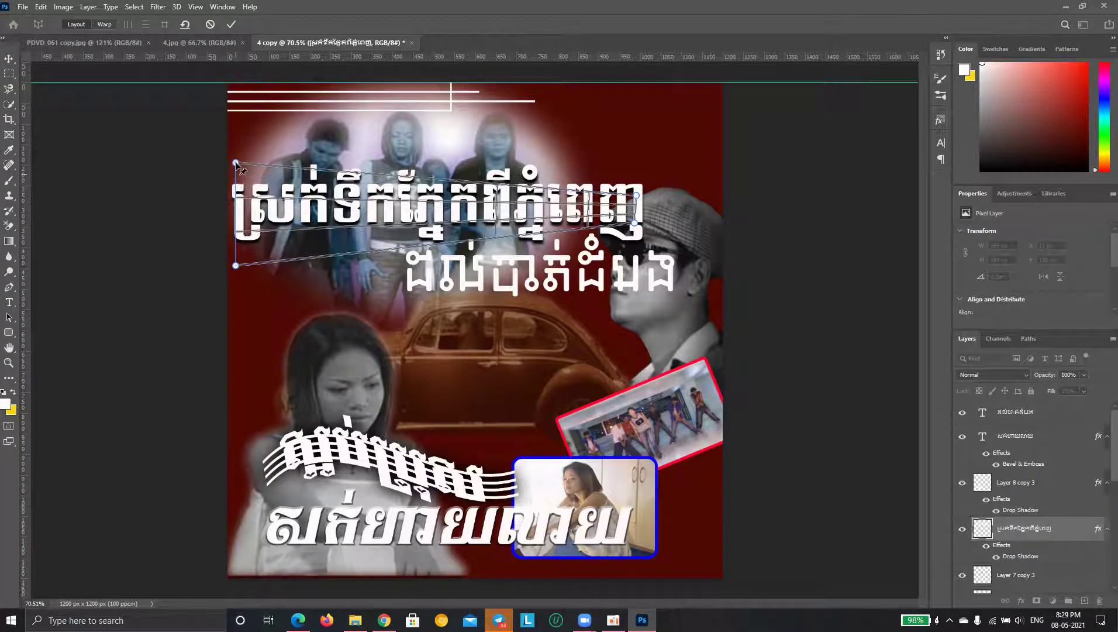
{"action": "left_click_drag", "start_coordinate": [446, 215], "coordinate": [441, 216]}
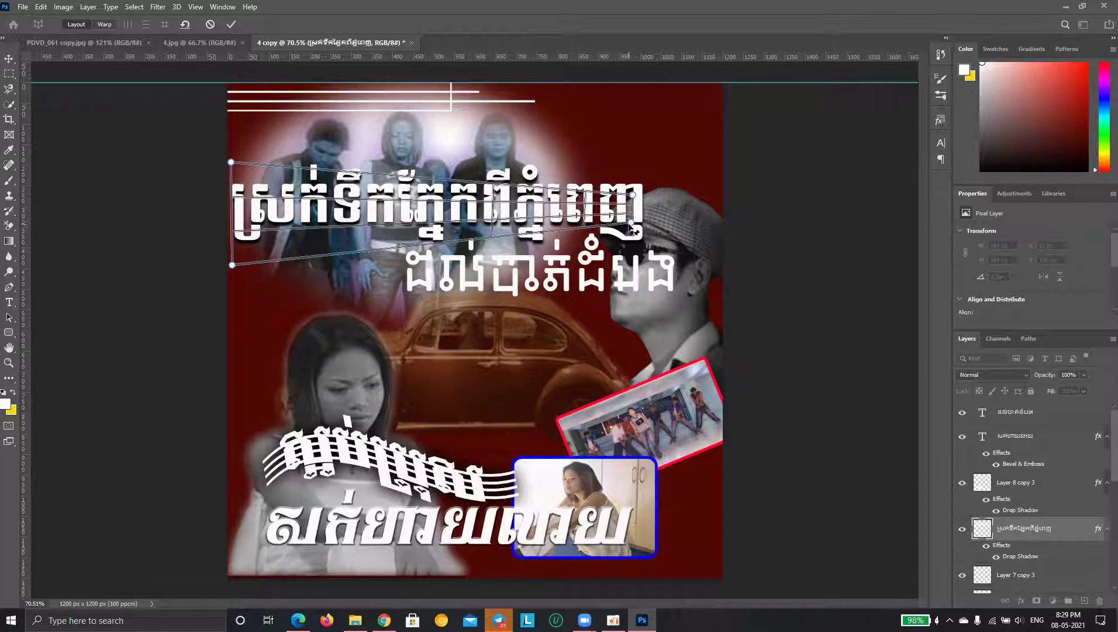
{"action": "left_click_drag", "start_coordinate": [632, 224], "coordinate": [634, 228]}
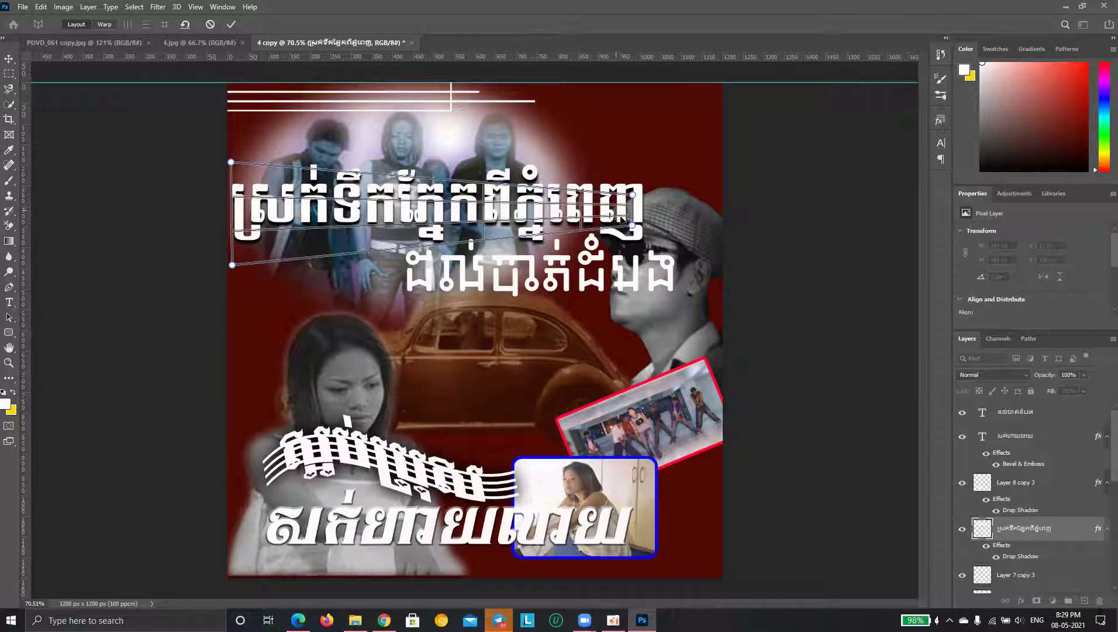
{"action": "left_click", "coordinate": [231, 24]}
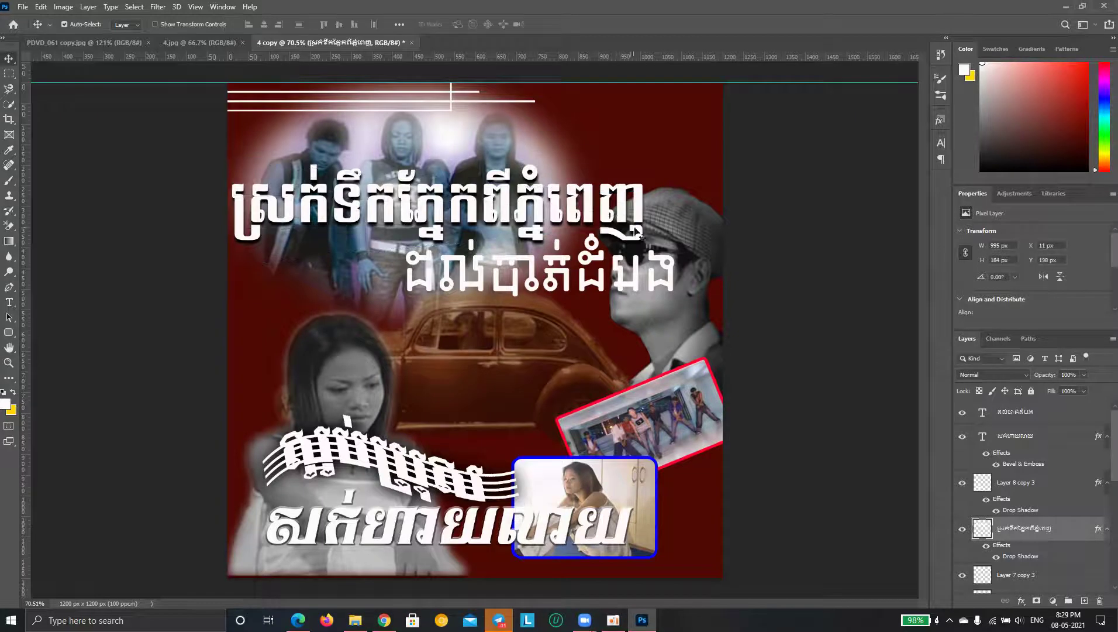
Undo the perspective warp, zoom in to inspect, and restore the editable title with its drop shadow
{"action": "key", "text": "ctrl"}
{"action": "key", "text": "ctrl+z"}
{"action": "key", "text": "z"}
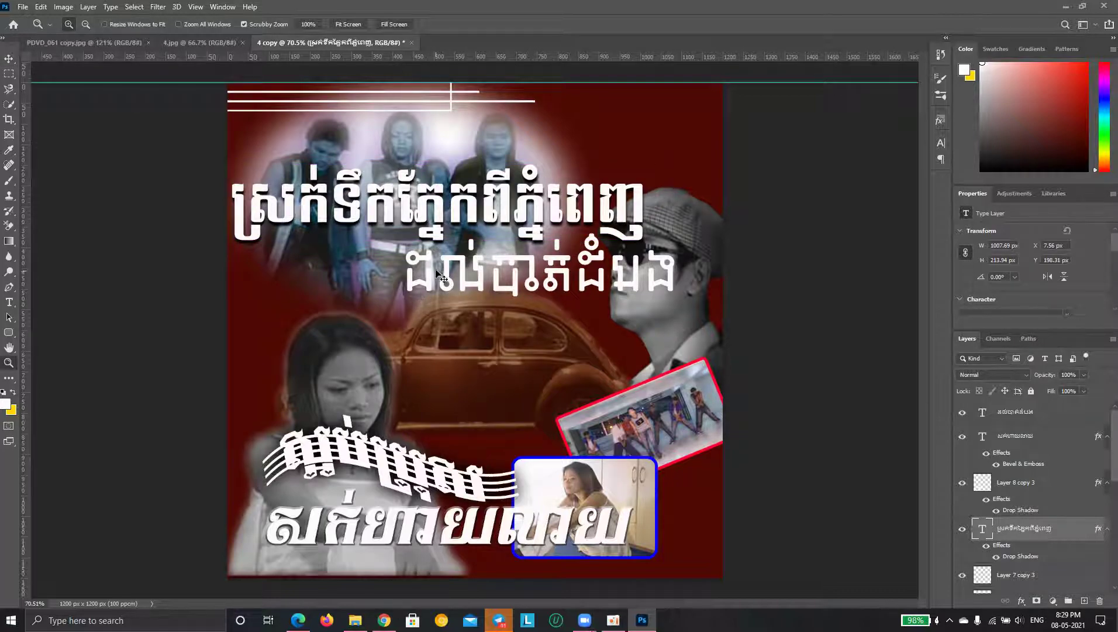
{"action": "left_click", "coordinate": [437, 207]}
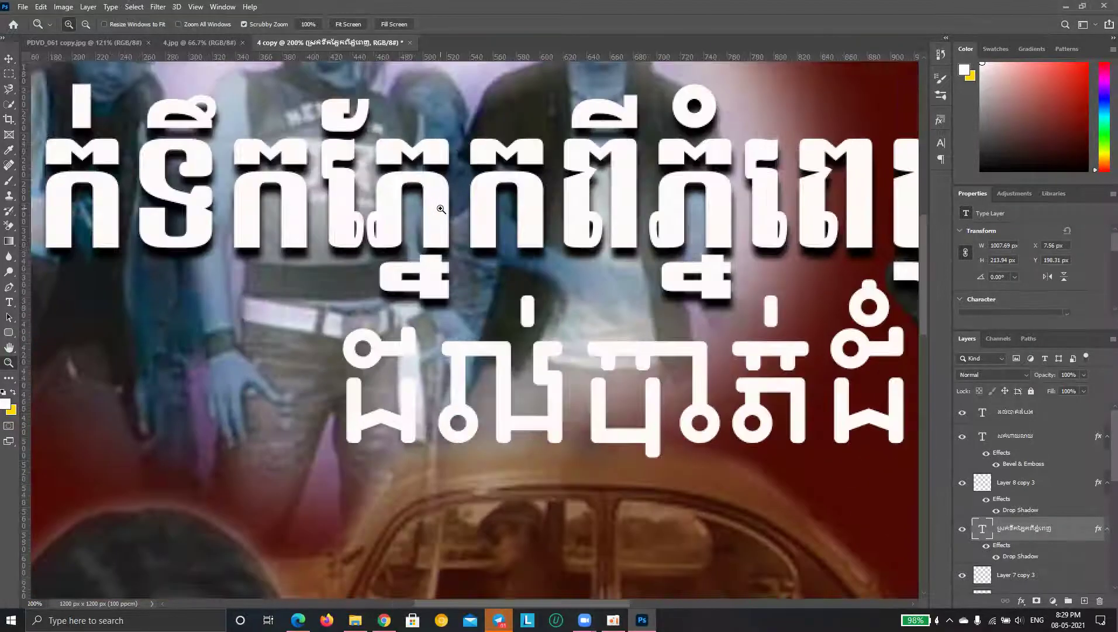
{"action": "scroll", "coordinate": [438, 207], "scroll_direction": "down", "scroll_amount": 1}
{"action": "scroll", "coordinate": [436, 211], "scroll_direction": "down", "scroll_amount": 2}
{"action": "scroll", "coordinate": [434, 216], "scroll_direction": "down", "scroll_amount": 3}
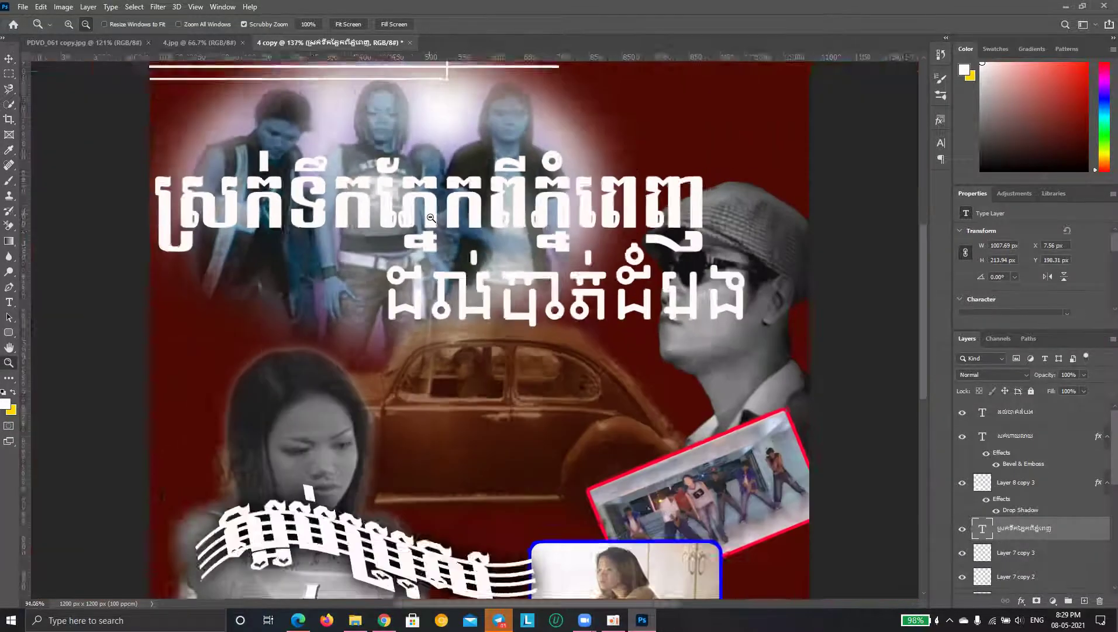
{"action": "scroll", "coordinate": [433, 219], "scroll_direction": "down", "scroll_amount": 3}
{"action": "key", "text": "ctrl+z"}
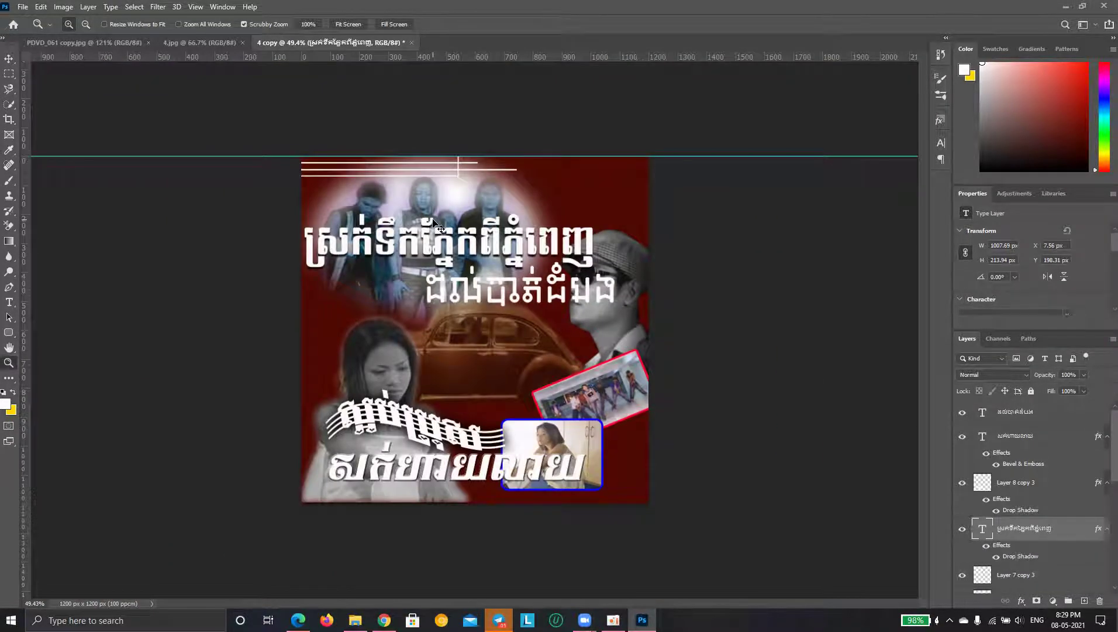
{"action": "left_click", "coordinate": [9, 59]}
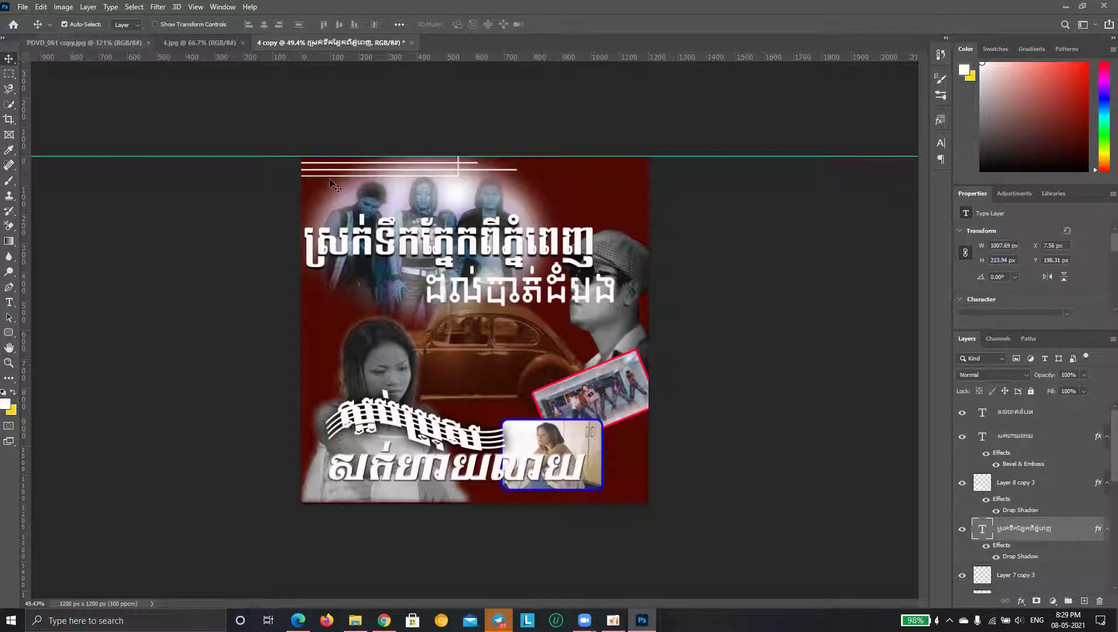
Nudge the top title a few pixels upward
{"action": "left_click_drag", "start_coordinate": [468, 252], "coordinate": [470, 248]}
{"action": "right_click", "coordinate": [475, 247]}
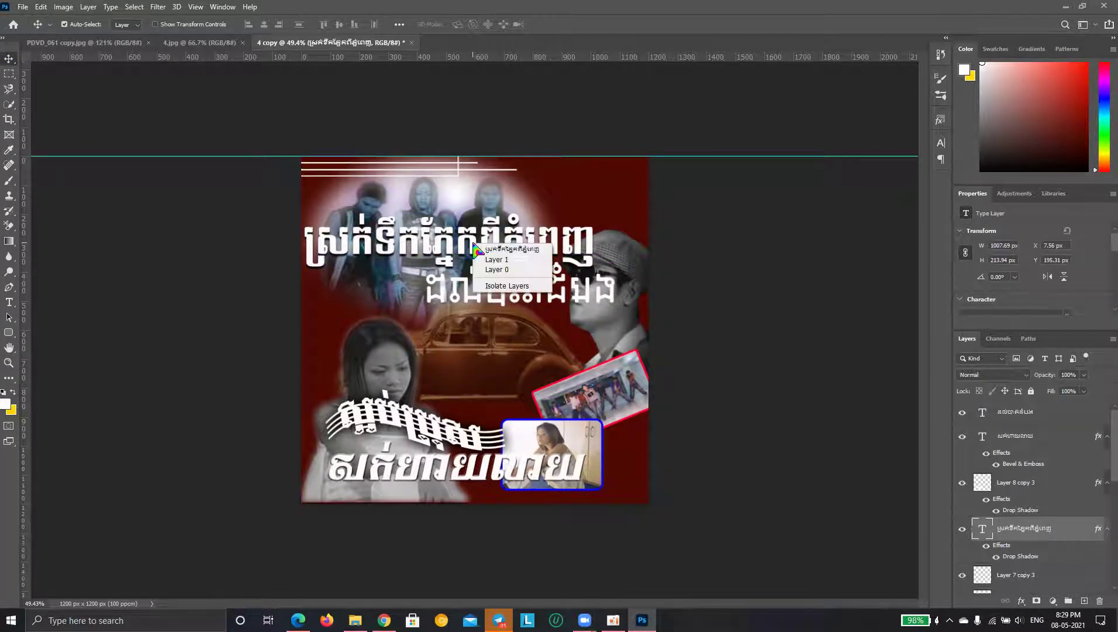
{"action": "key", "text": "Escape"}
Open a Warp transform on the title and commit it with 0% Arc bend
{"action": "key", "text": "ctrl+t"}
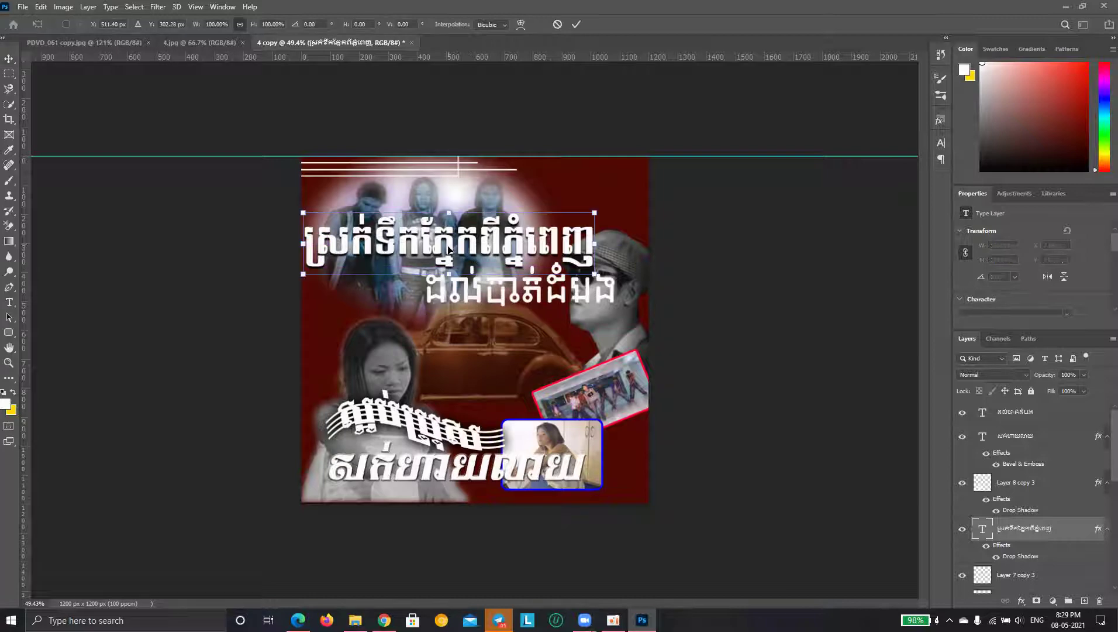
{"action": "right_click", "coordinate": [450, 250]}
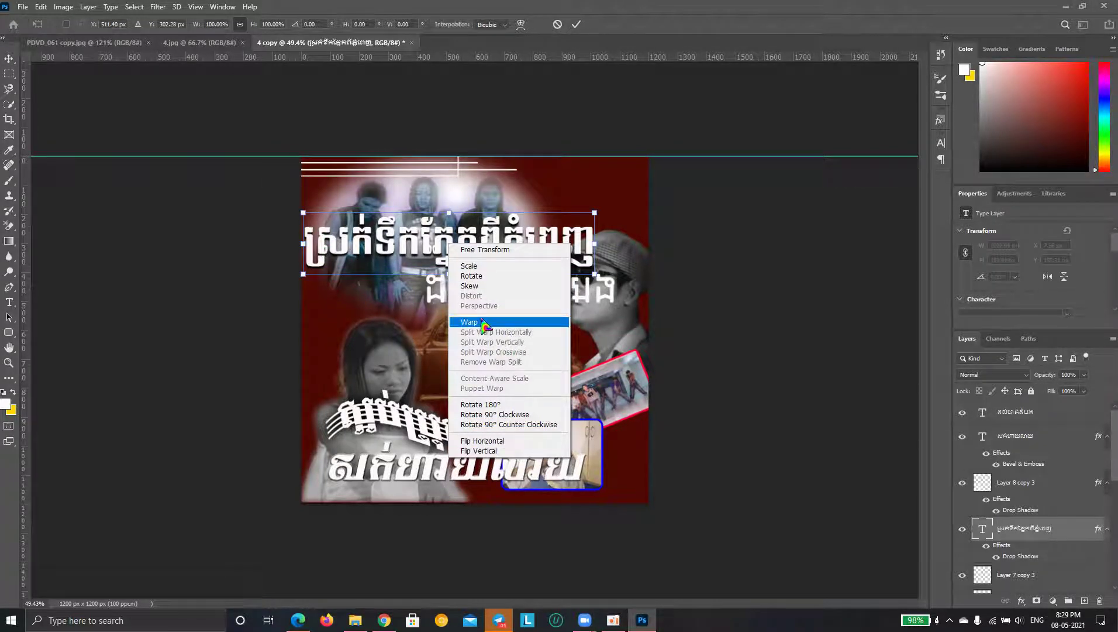
{"action": "left_click", "coordinate": [397, 246]}
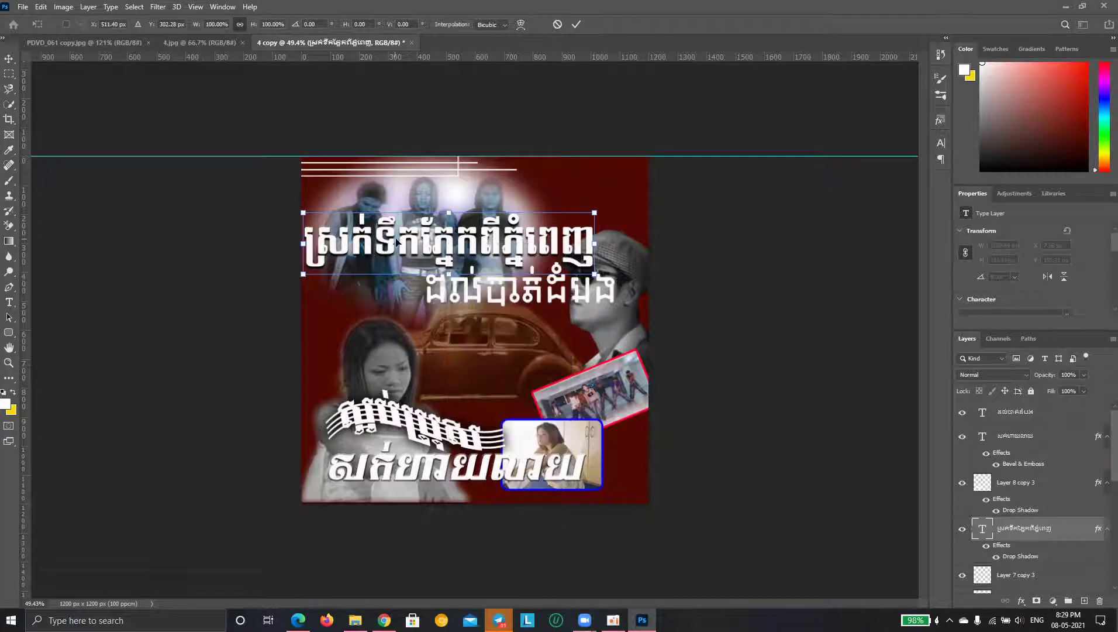
{"action": "right_click", "coordinate": [486, 242]}
{"action": "left_click", "coordinate": [522, 321]}
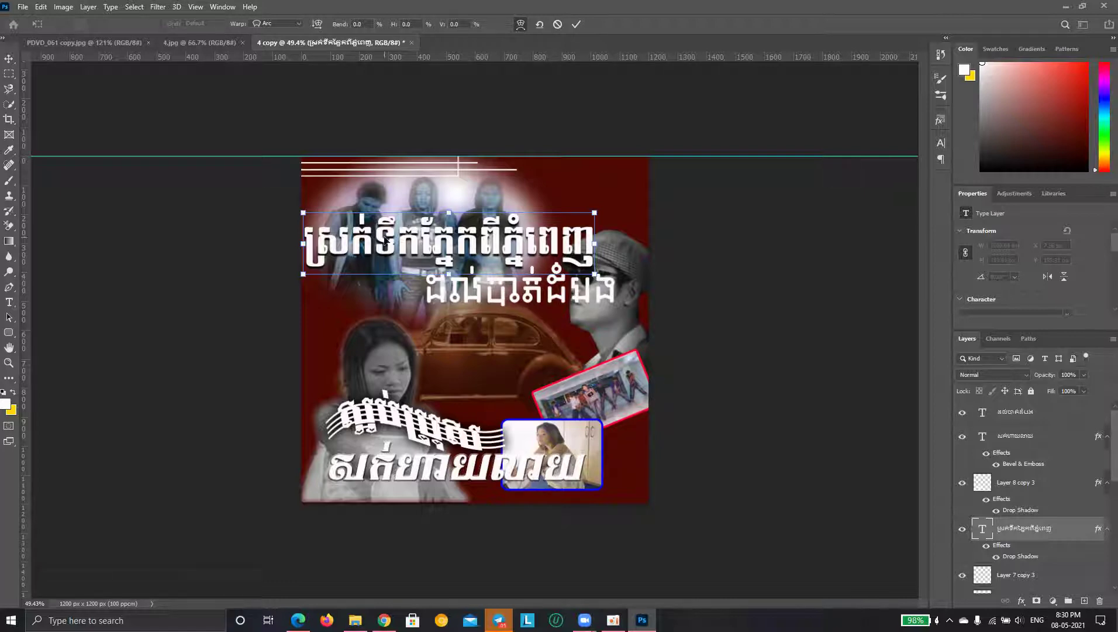
{"action": "key", "text": "Return"}
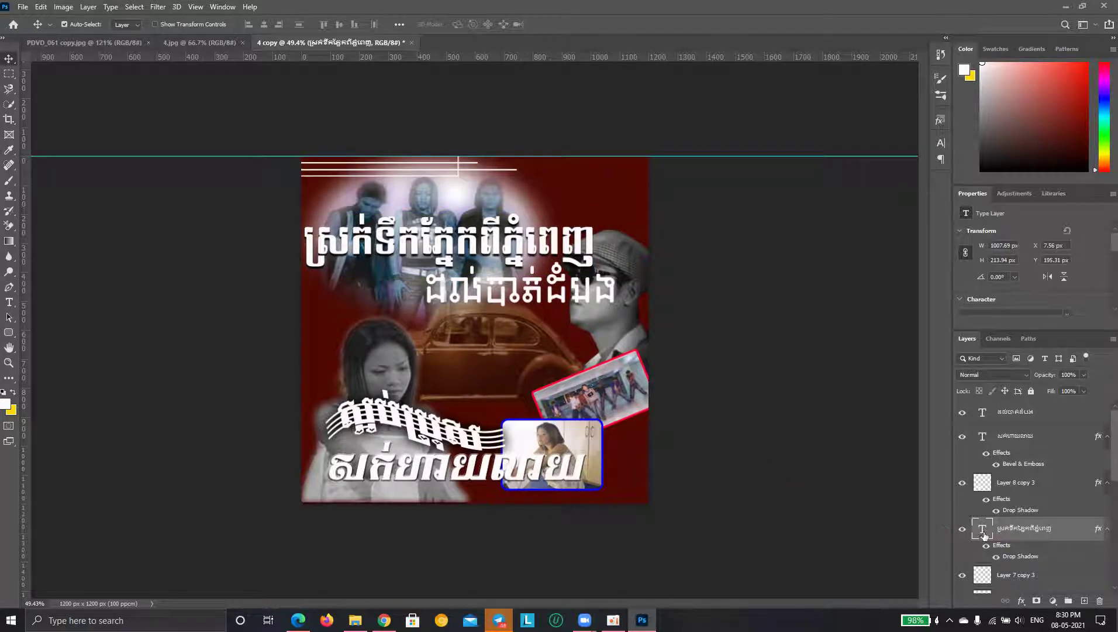
Nudge the top Khmer title slightly up and to the right on the canvas
{"action": "scroll", "coordinate": [1005, 560], "scroll_direction": "down", "scroll_amount": 1}
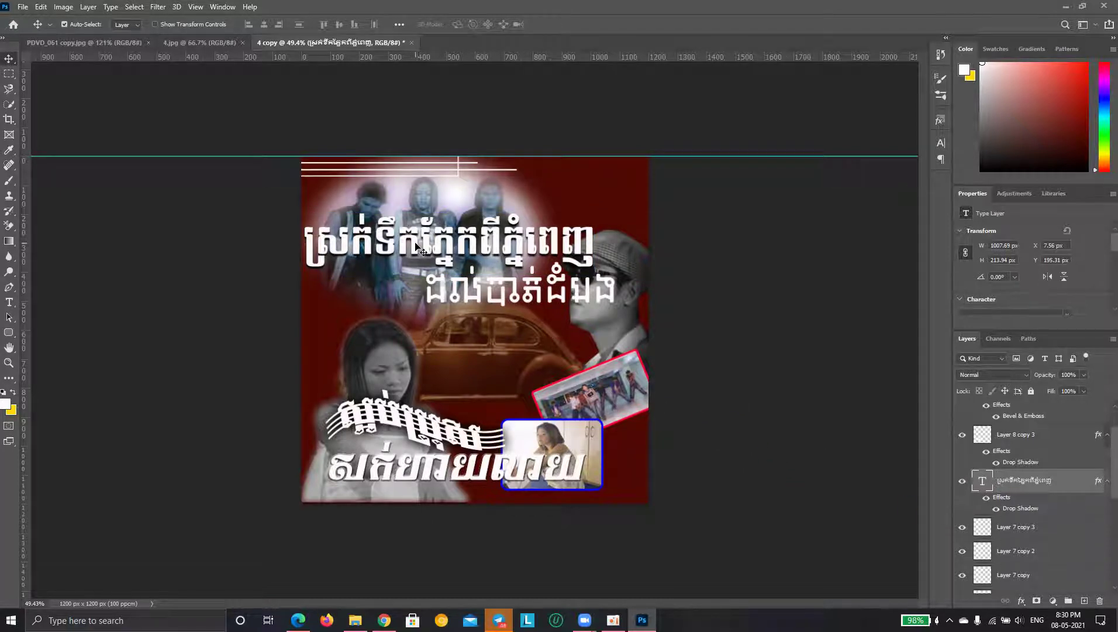
{"action": "left_click_drag", "start_coordinate": [413, 257], "coordinate": [421, 242]}
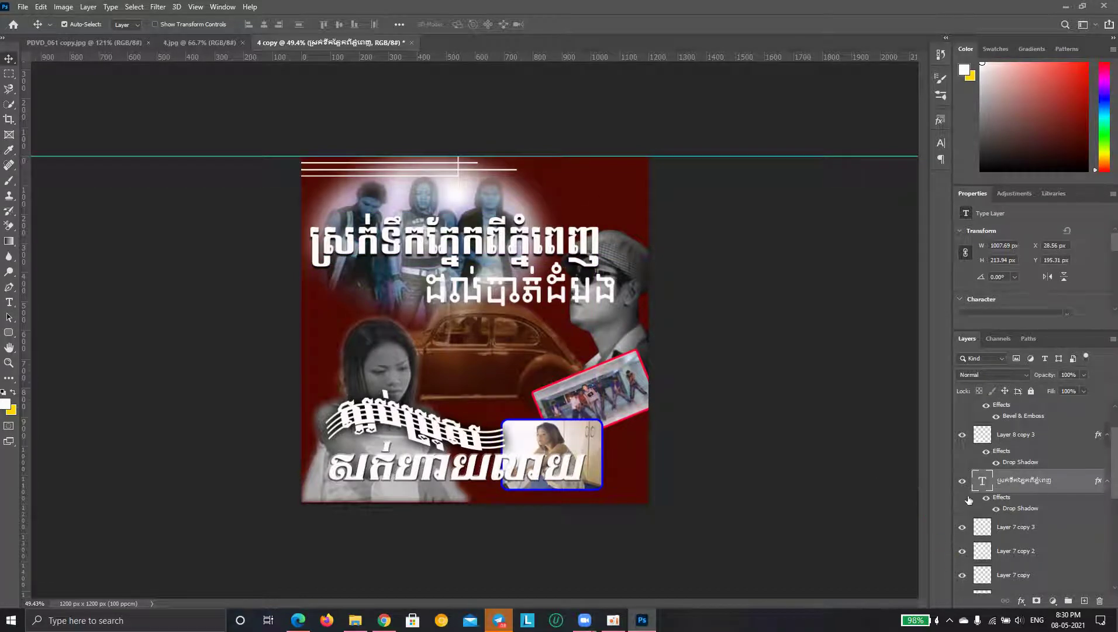
{"action": "right_click", "coordinate": [985, 481]}
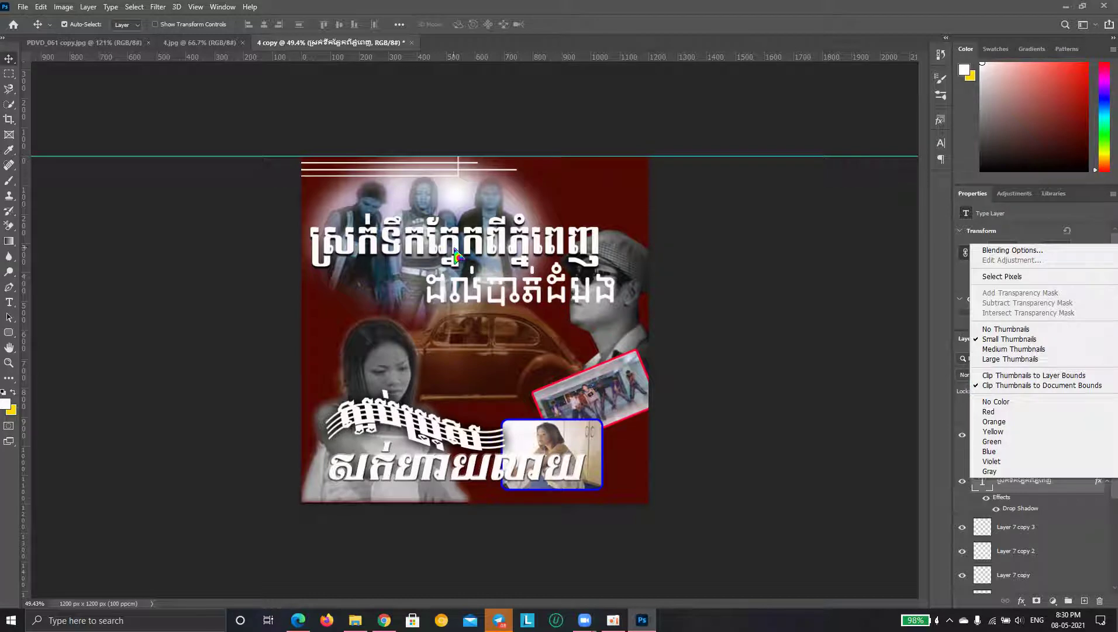
{"action": "left_click", "coordinate": [454, 251]}
{"action": "right_click", "coordinate": [971, 492]}
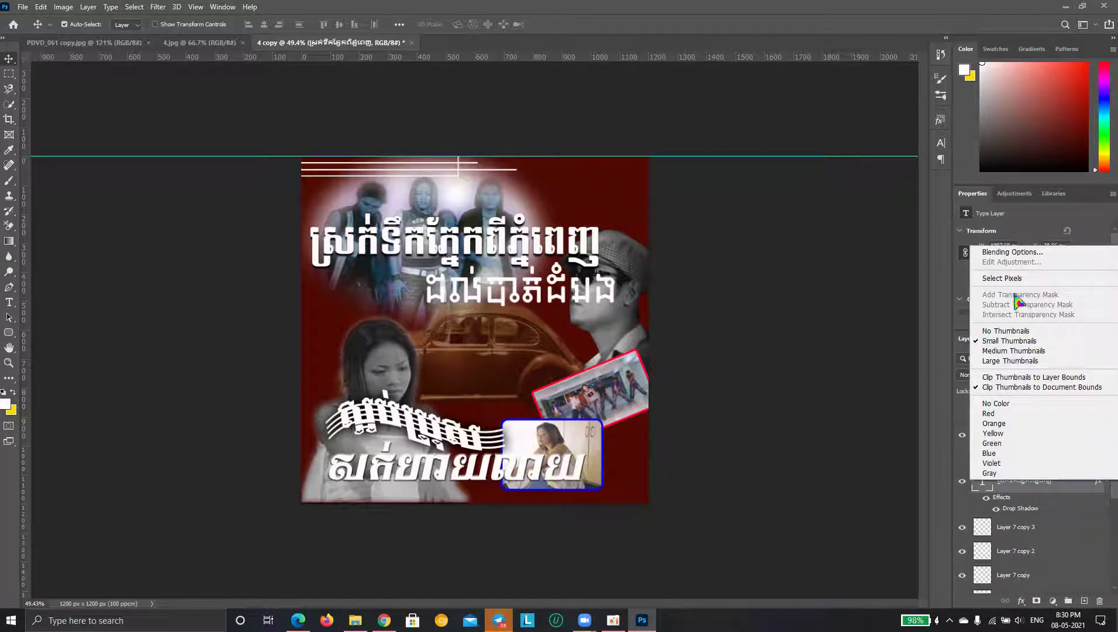
{"action": "left_click", "coordinate": [1022, 517]}
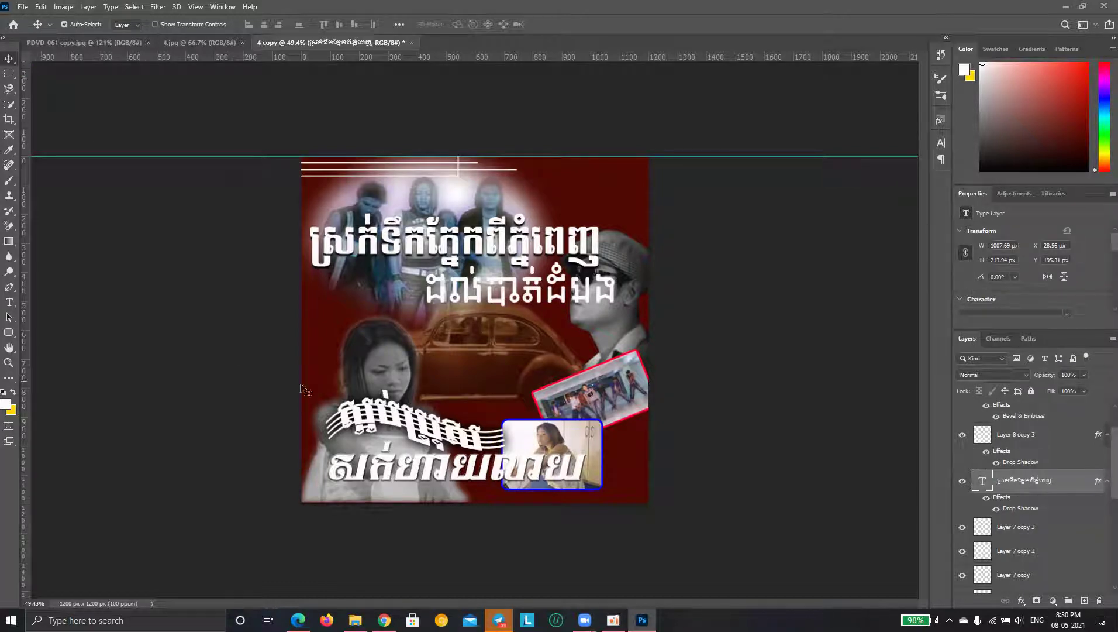
Rasterize the Khmer title text layer into pixels and enter Free Transform on it
{"action": "left_click", "coordinate": [1010, 520]}
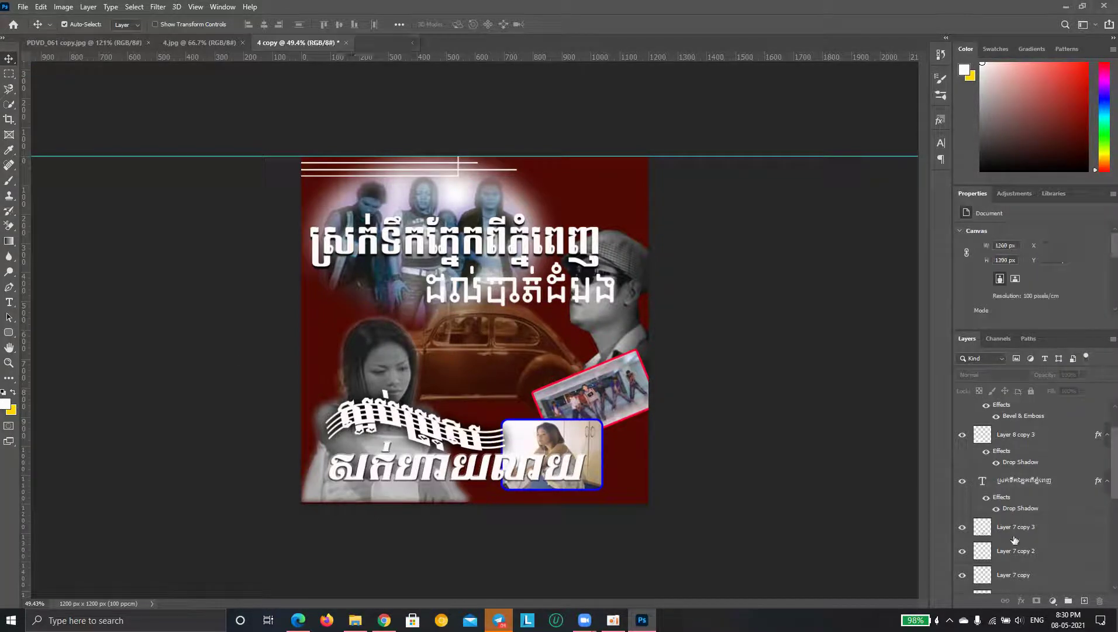
{"action": "left_click", "coordinate": [1015, 535]}
{"action": "left_click", "coordinate": [1022, 458]}
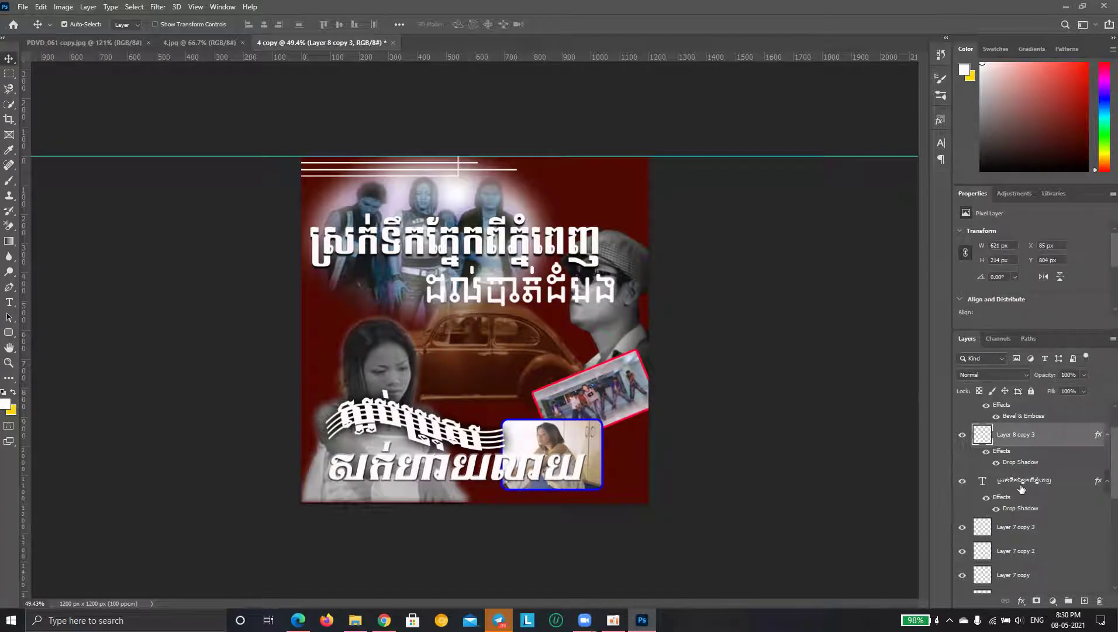
{"action": "left_click", "coordinate": [1024, 482]}
{"action": "right_click", "coordinate": [1019, 481]}
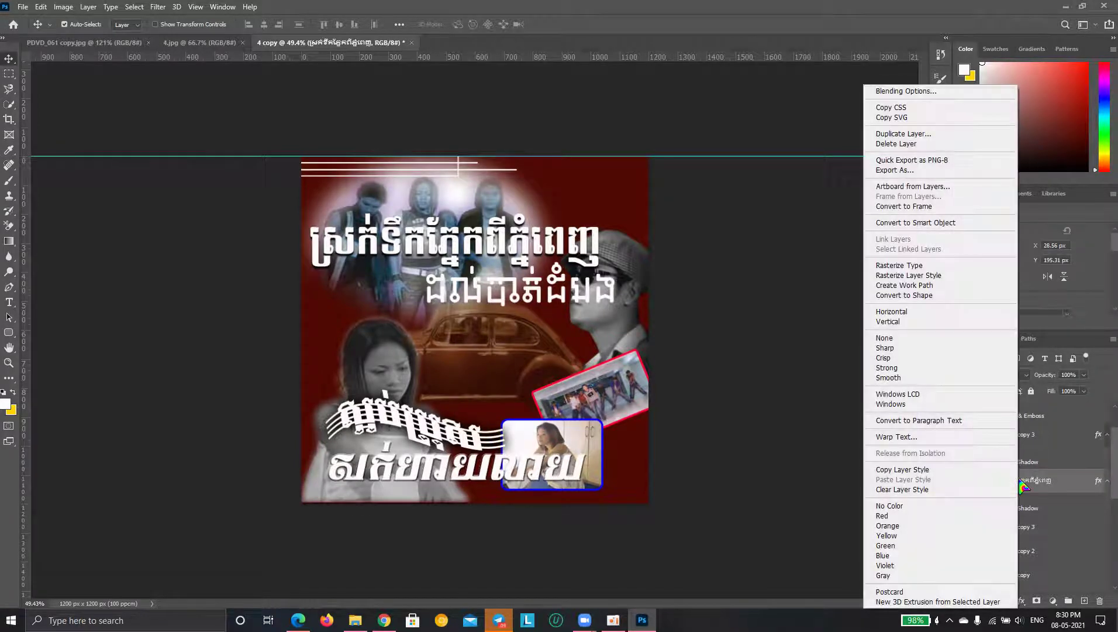
{"action": "left_click", "coordinate": [919, 269]}
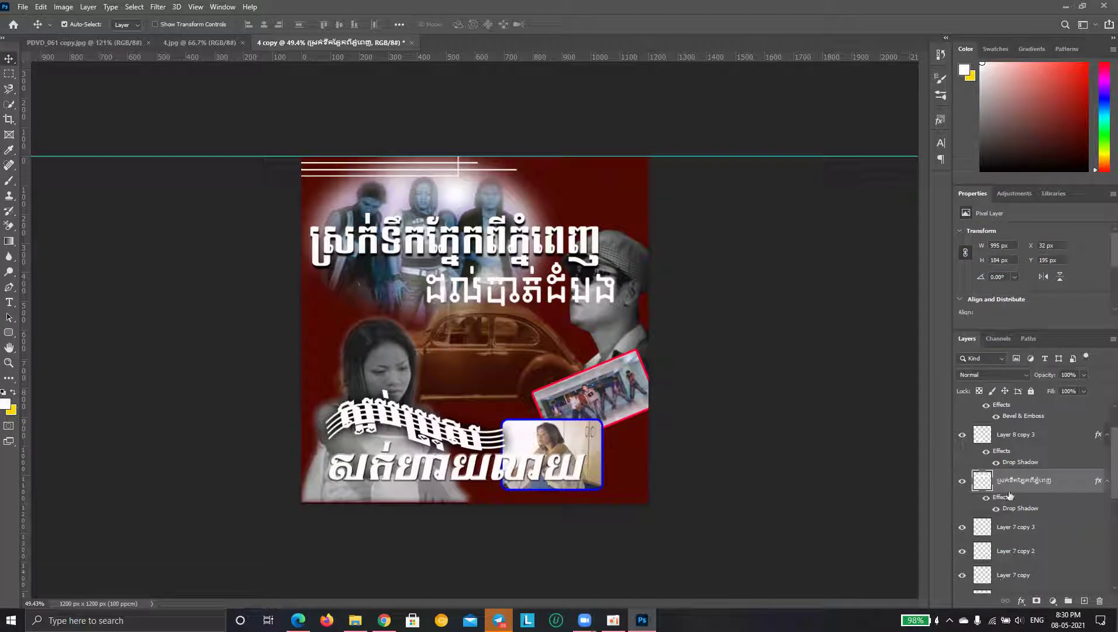
{"action": "key", "text": "ctrl+t"}
Switch the title's free transform to Perspective mode
{"action": "right_click", "coordinate": [413, 252]}
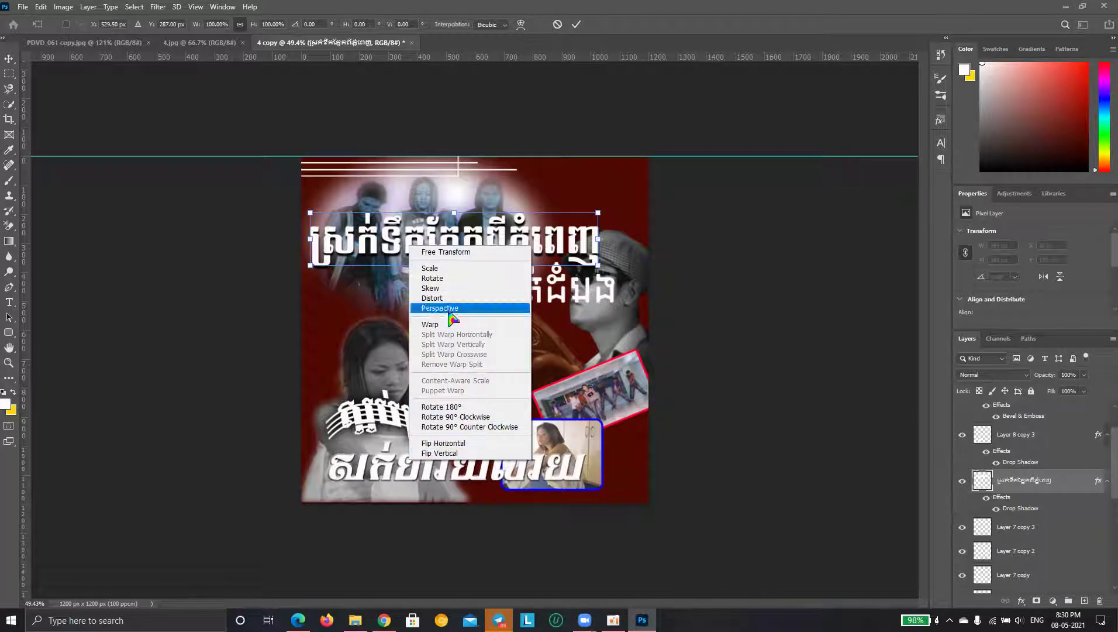
{"action": "left_click", "coordinate": [580, 250]}
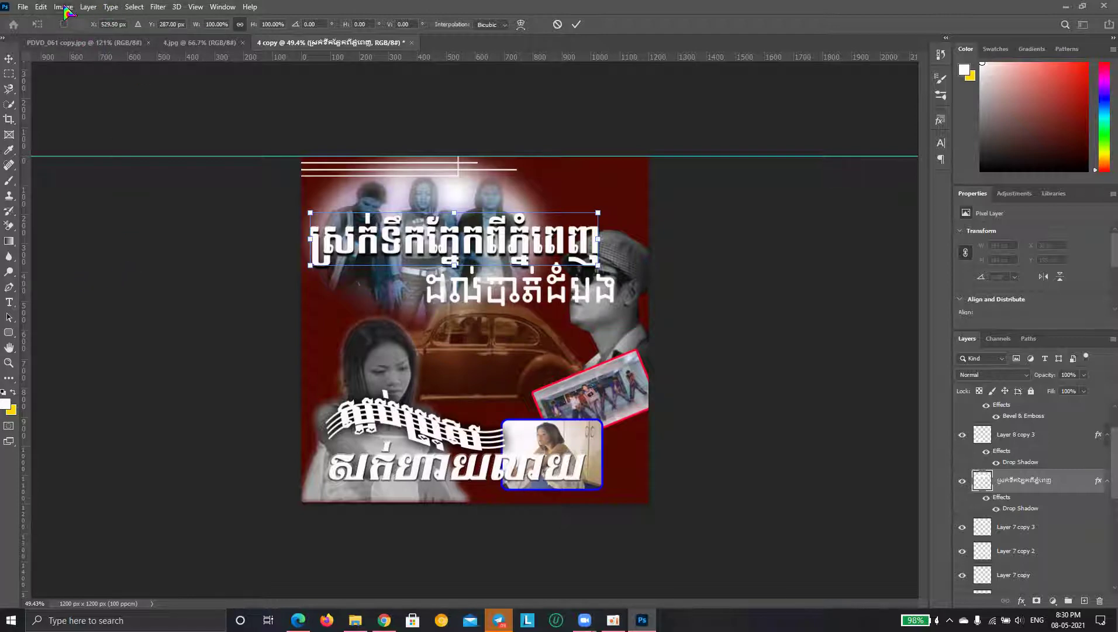
{"action": "left_click", "coordinate": [41, 7]}
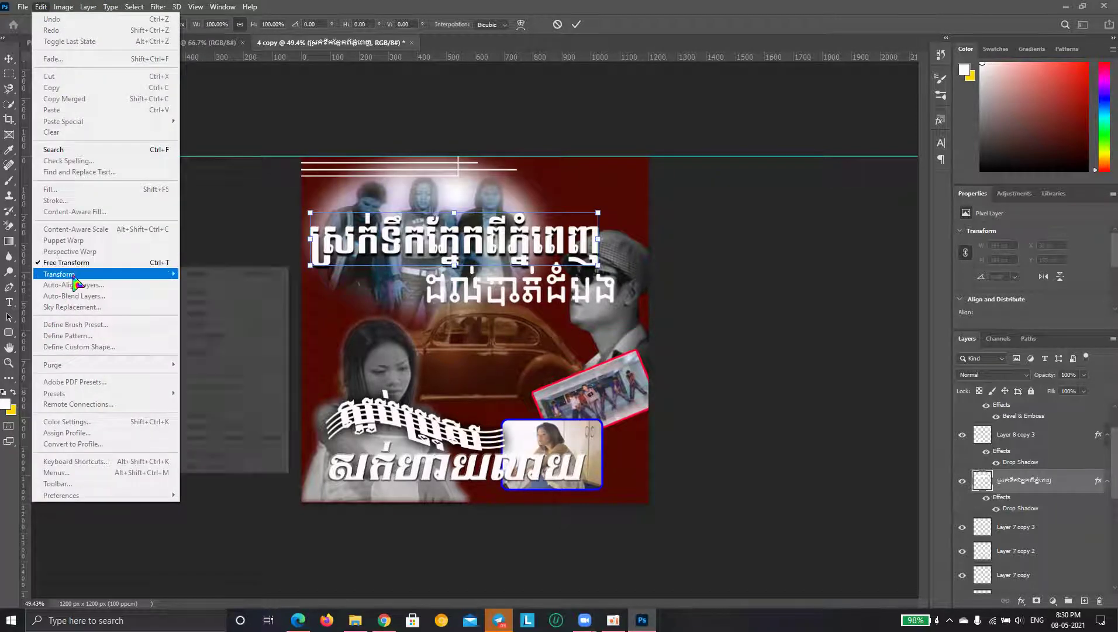
{"action": "left_click", "coordinate": [452, 241]}
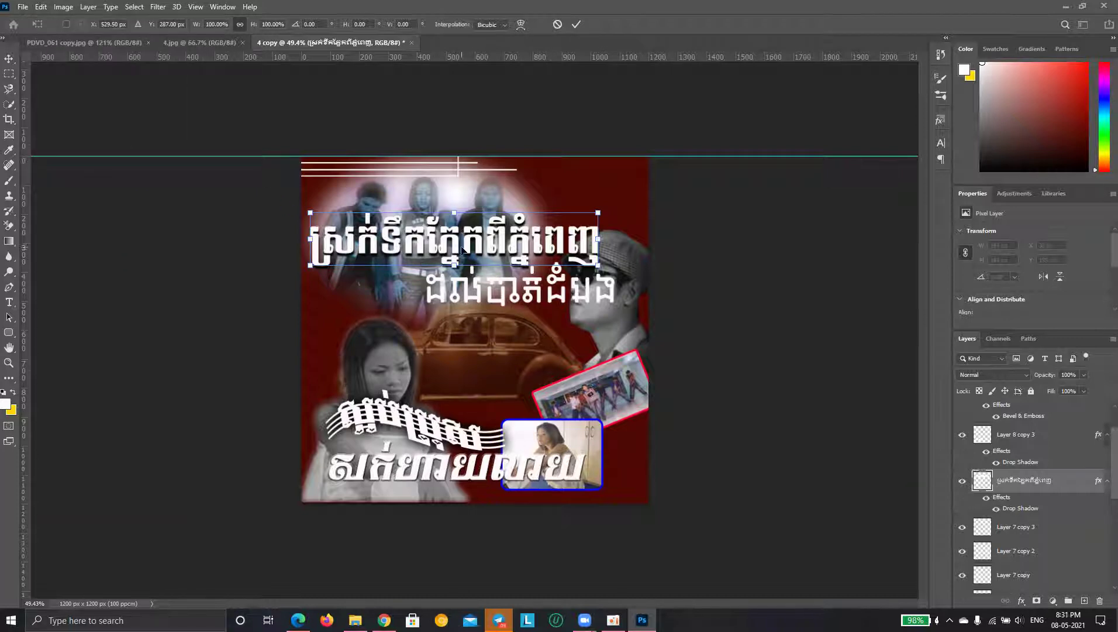
{"action": "right_click", "coordinate": [459, 244]}
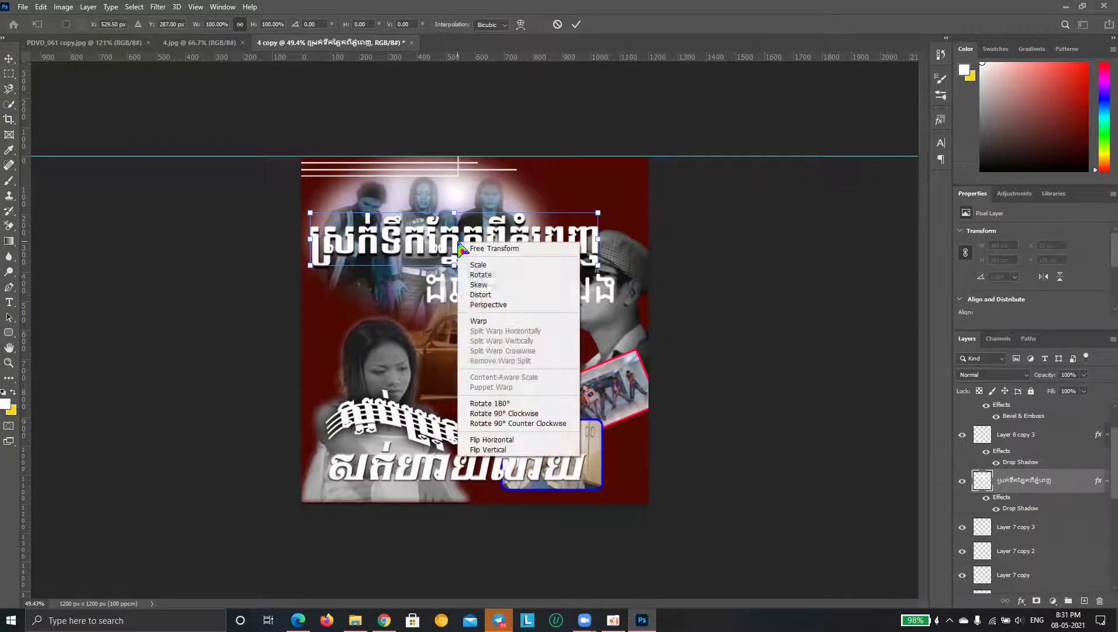
{"action": "left_click", "coordinate": [484, 305]}
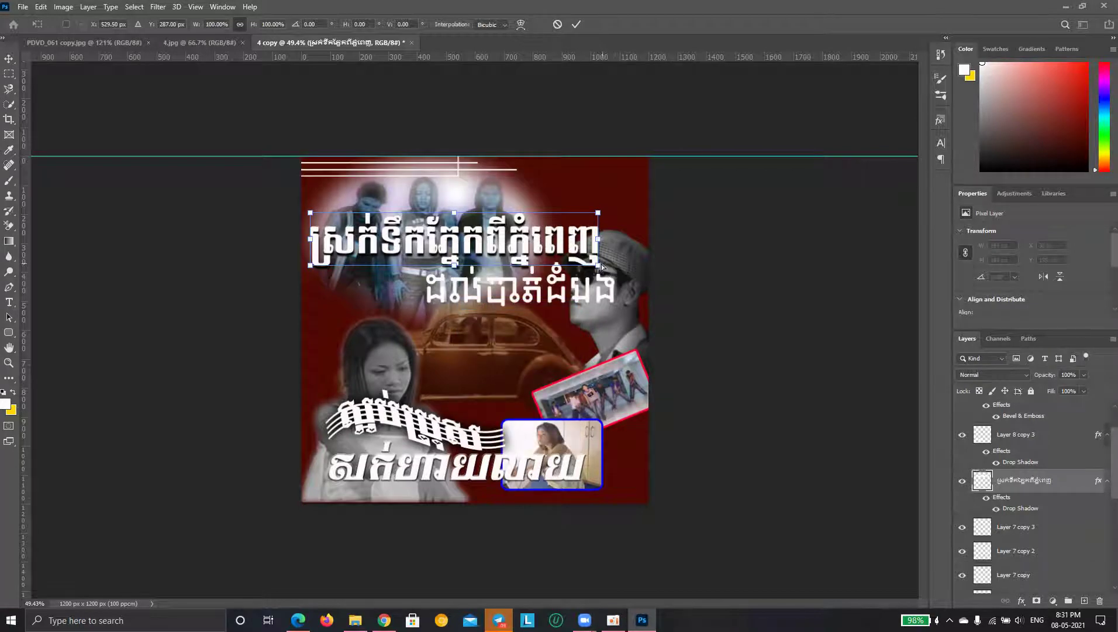
Warp the title tall on the left, tapering and rising to the right, then commit
{"action": "left_click_drag", "start_coordinate": [310, 266], "coordinate": [308, 296]}
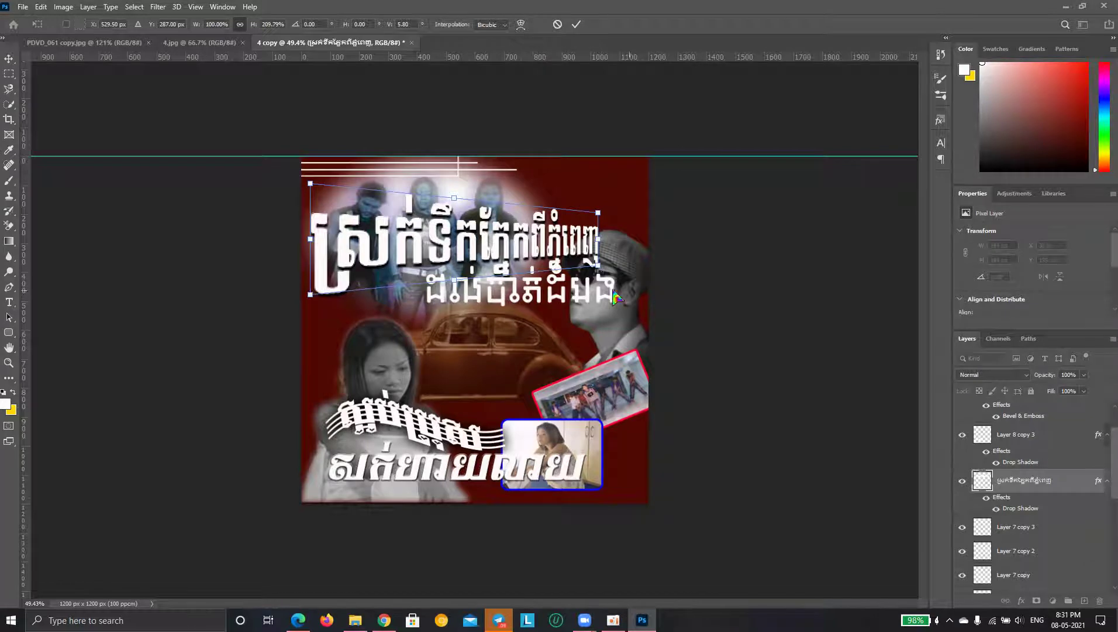
{"action": "left_click_drag", "start_coordinate": [597, 269], "coordinate": [570, 225]}
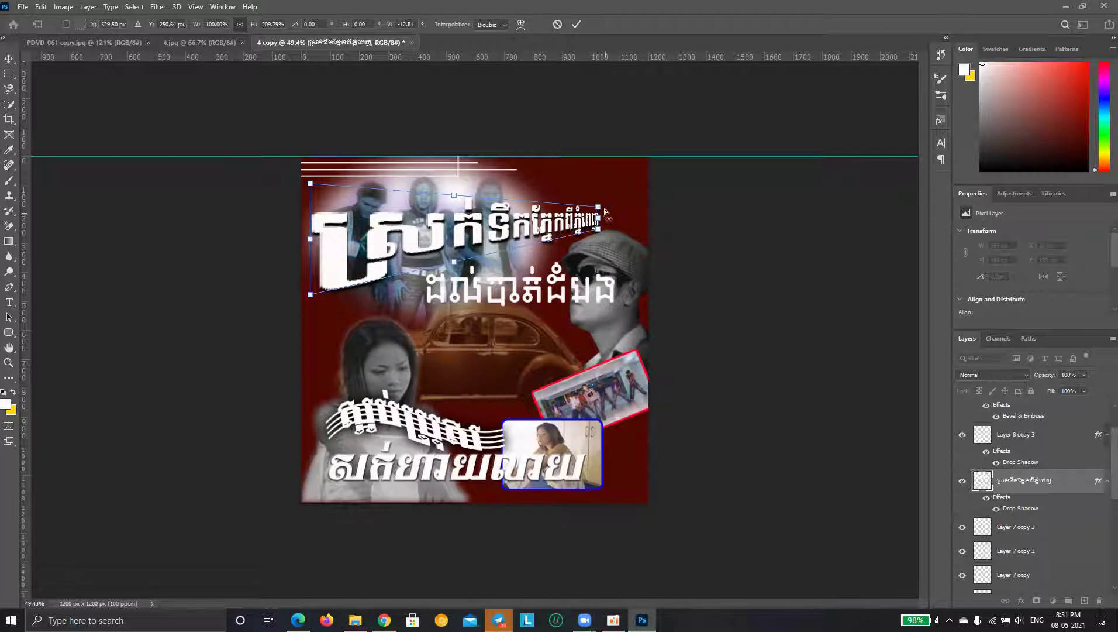
{"action": "left_click_drag", "start_coordinate": [597, 208], "coordinate": [604, 194]}
{"action": "mouse_move", "coordinate": [601, 211]}
{"action": "left_mouse_down"}
{"action": "mouse_move", "coordinate": [597, 199]}
{"action": "mouse_move", "coordinate": [601, 228]}
{"action": "left_mouse_up"}
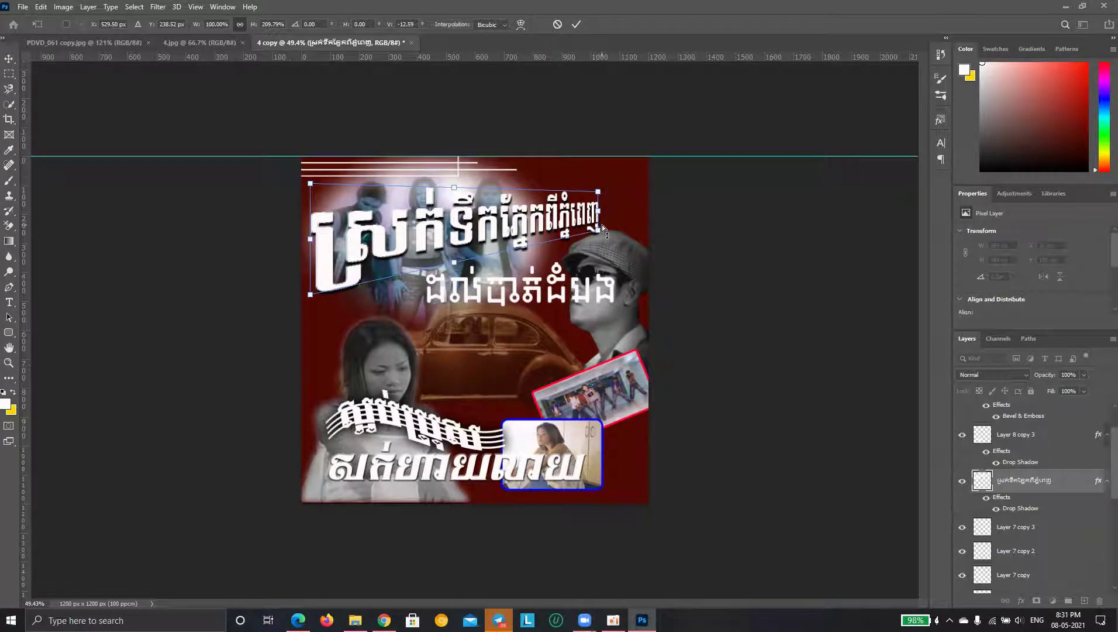
{"action": "key", "text": "Return"}
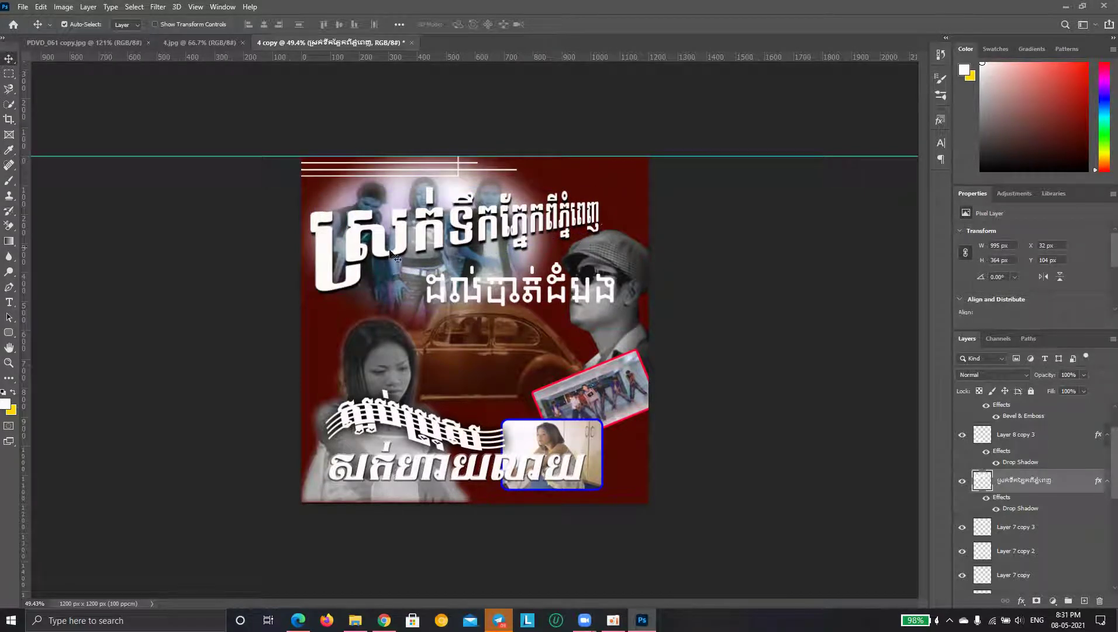
Reposition the second title line left and under the top title, shifting the top title up-right
{"action": "left_click_drag", "start_coordinate": [550, 301], "coordinate": [497, 304]}
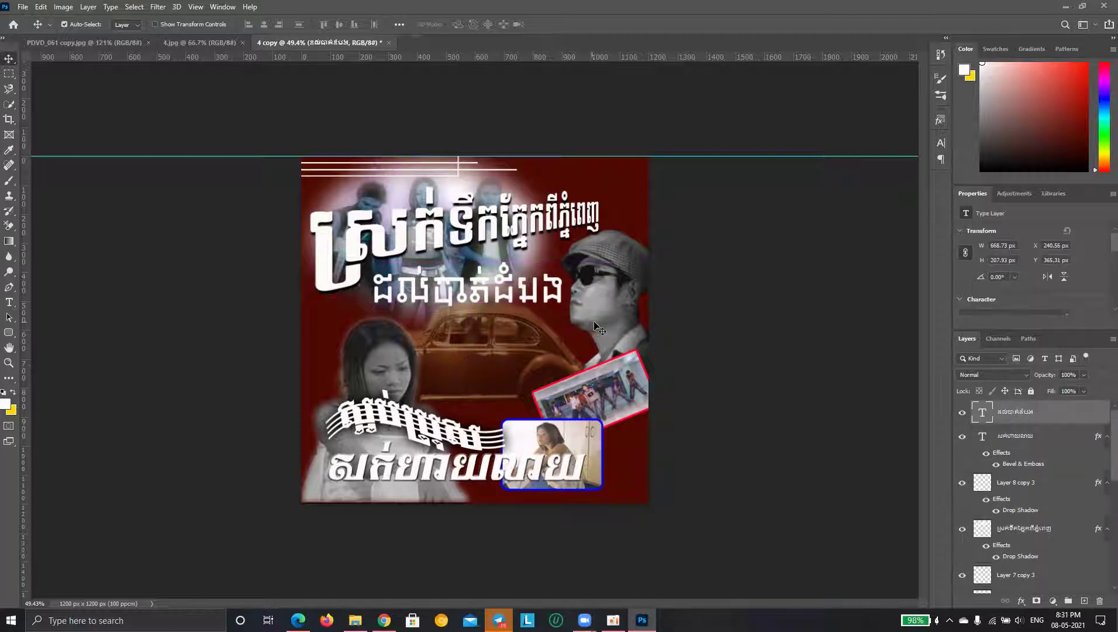
{"action": "left_click_drag", "start_coordinate": [524, 233], "coordinate": [548, 217]}
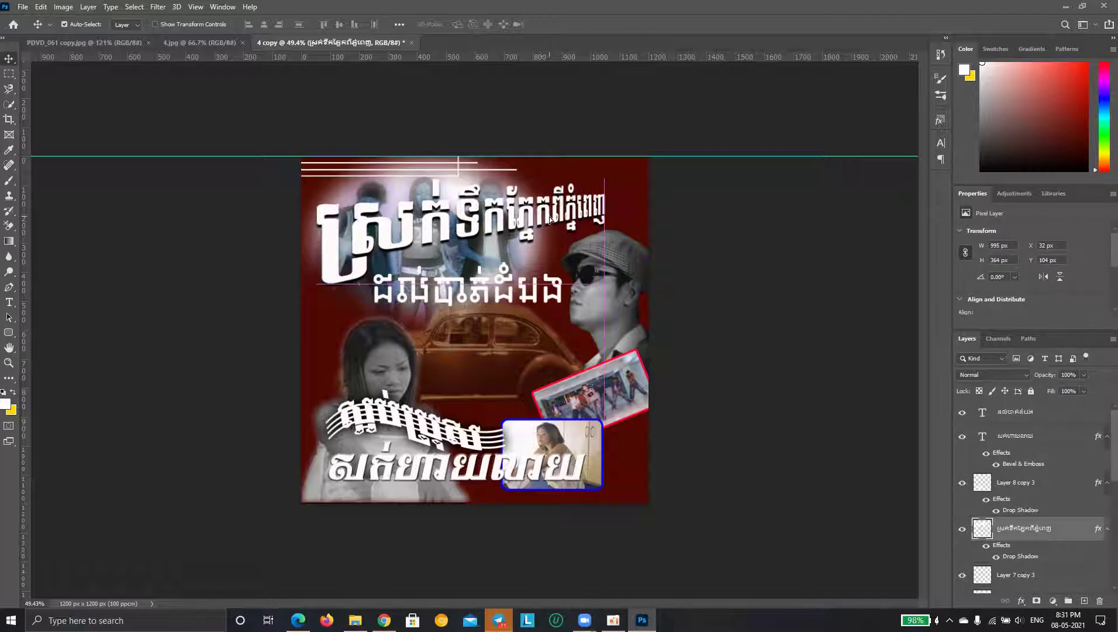
{"action": "mouse_move", "coordinate": [513, 302]}
{"action": "left_mouse_down"}
{"action": "mouse_move", "coordinate": [515, 310]}
{"action": "mouse_move", "coordinate": [517, 298]}
{"action": "left_mouse_up"}
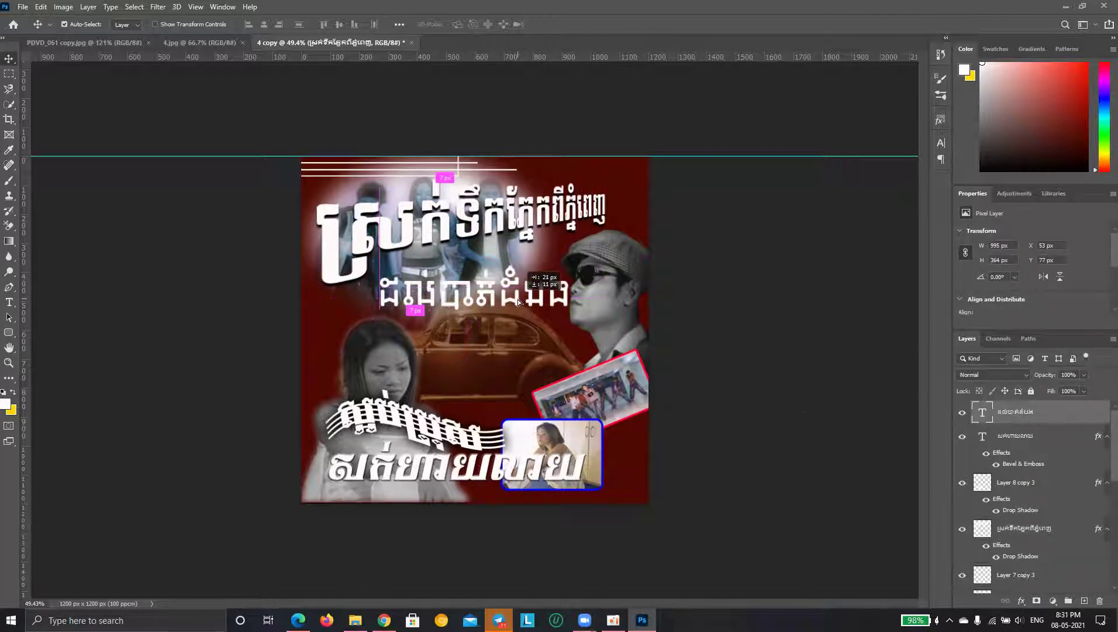
Add a red 7 px outside stroke to the subtitle layer
{"action": "left_click", "coordinate": [1022, 600]}
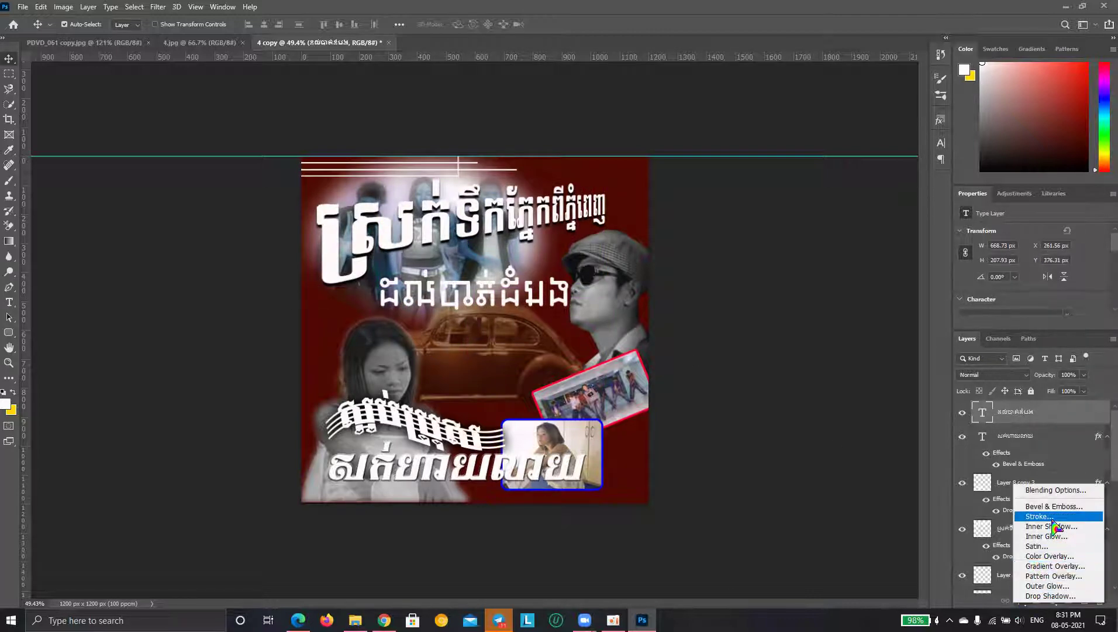
{"action": "key", "text": "Escape"}
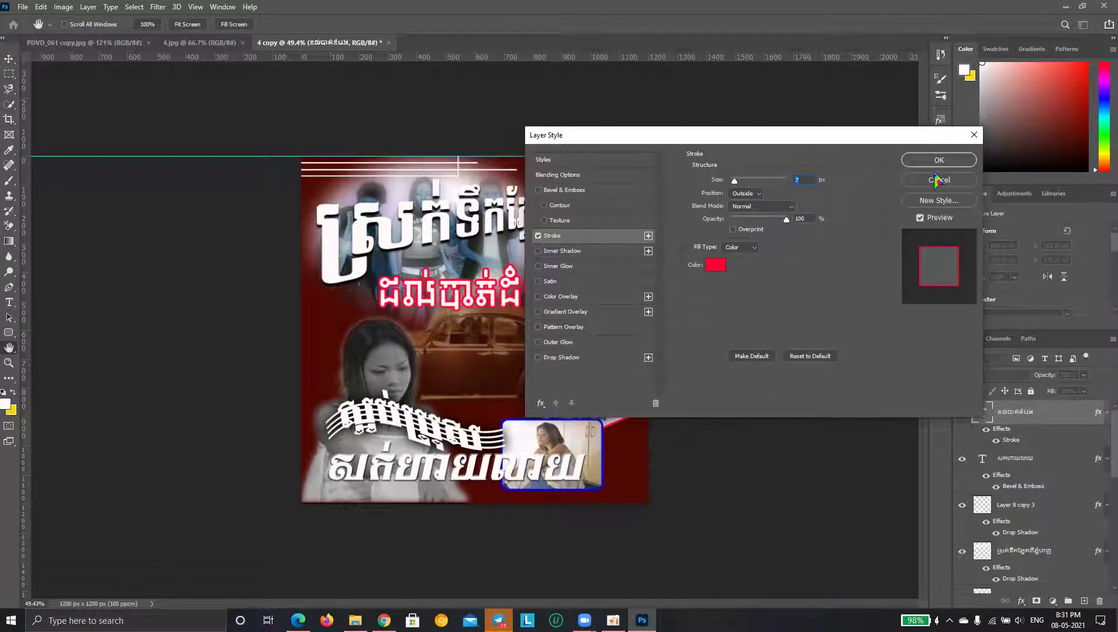
{"action": "left_click", "coordinate": [938, 162]}
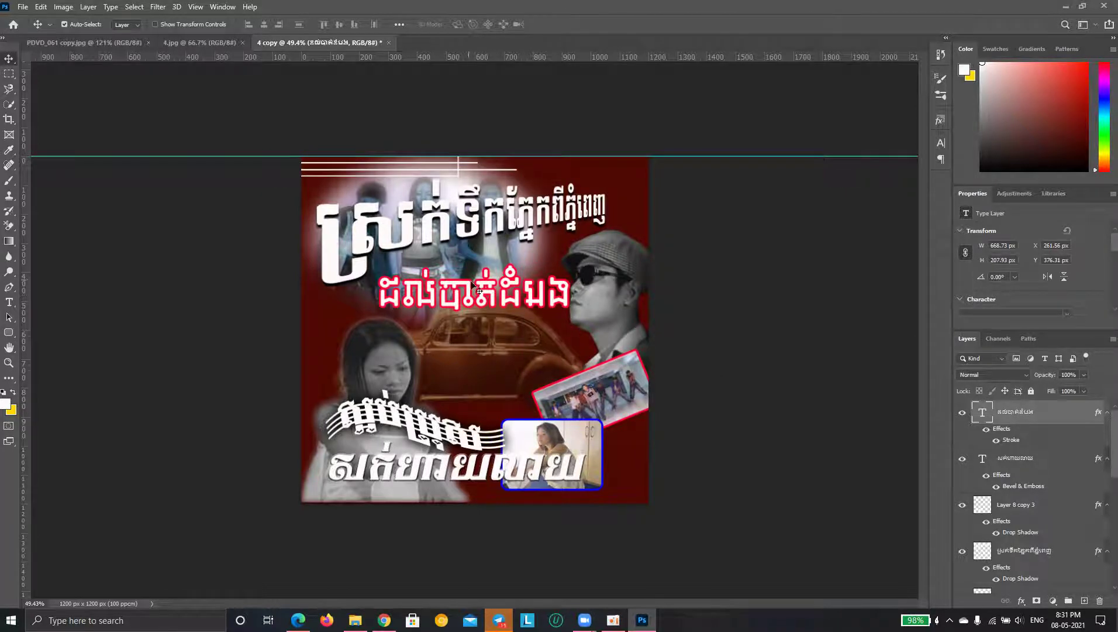
Give the bottom title layer a pink (ff6e89) 7 px outside stroke at 33% opacity
{"action": "left_click", "coordinate": [449, 477]}
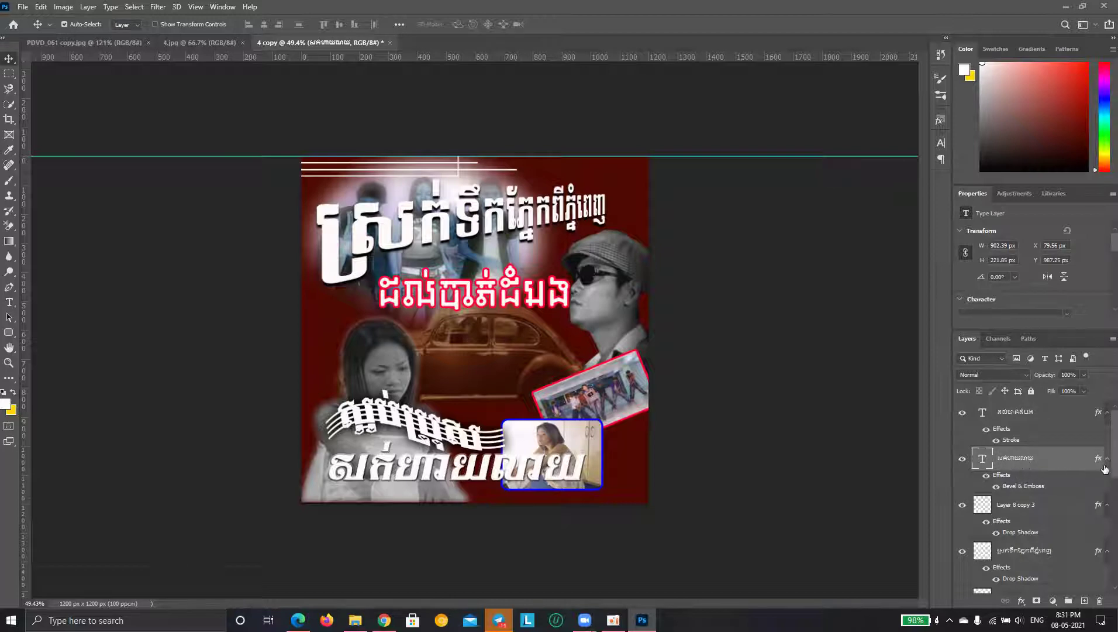
{"action": "left_click", "coordinate": [1022, 600]}
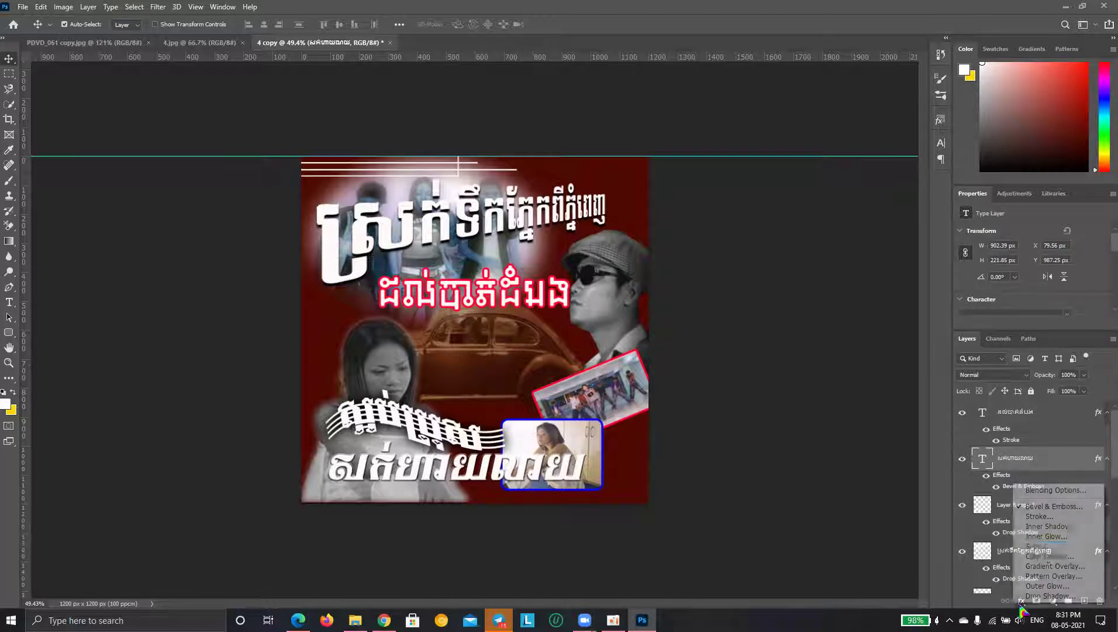
{"action": "left_click", "coordinate": [1035, 522]}
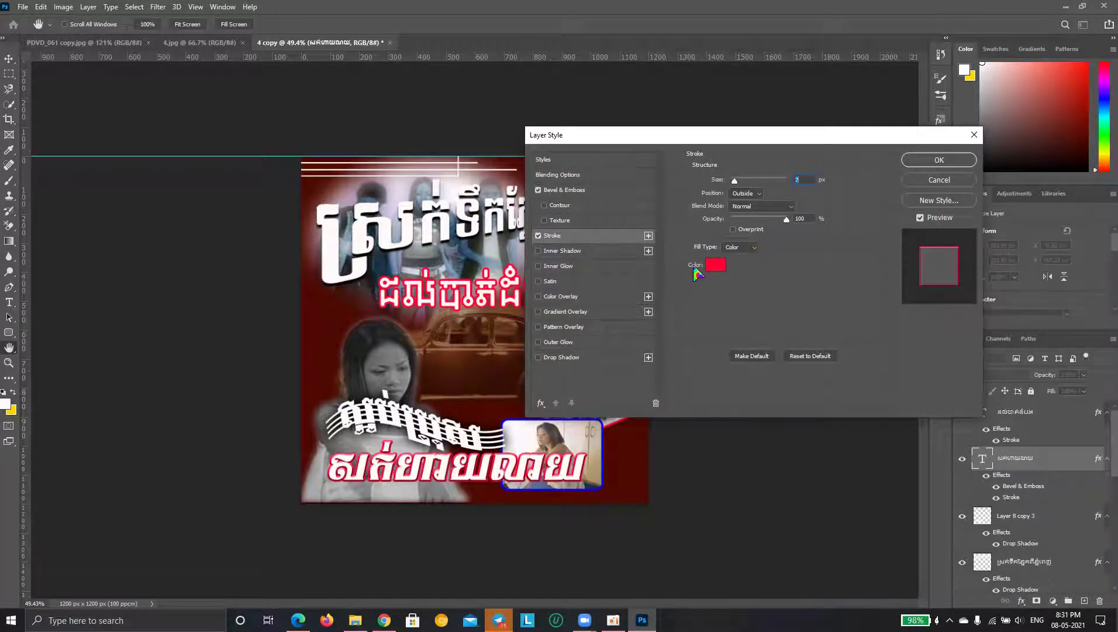
{"action": "left_click", "coordinate": [714, 265]}
{"action": "left_click", "coordinate": [522, 391]}
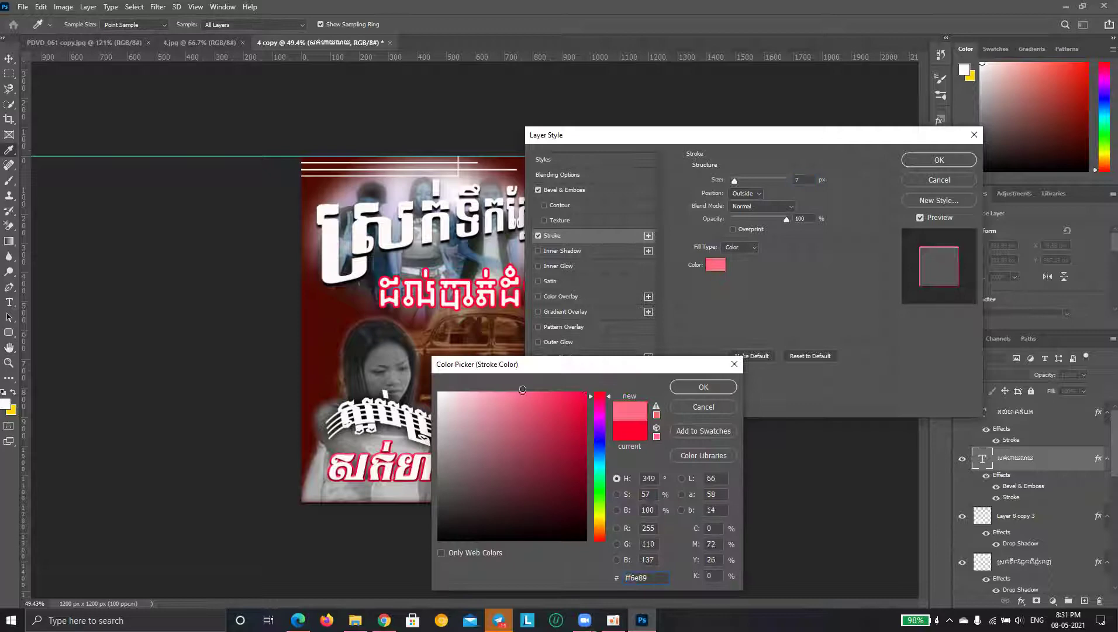
{"action": "left_click", "coordinate": [704, 387]}
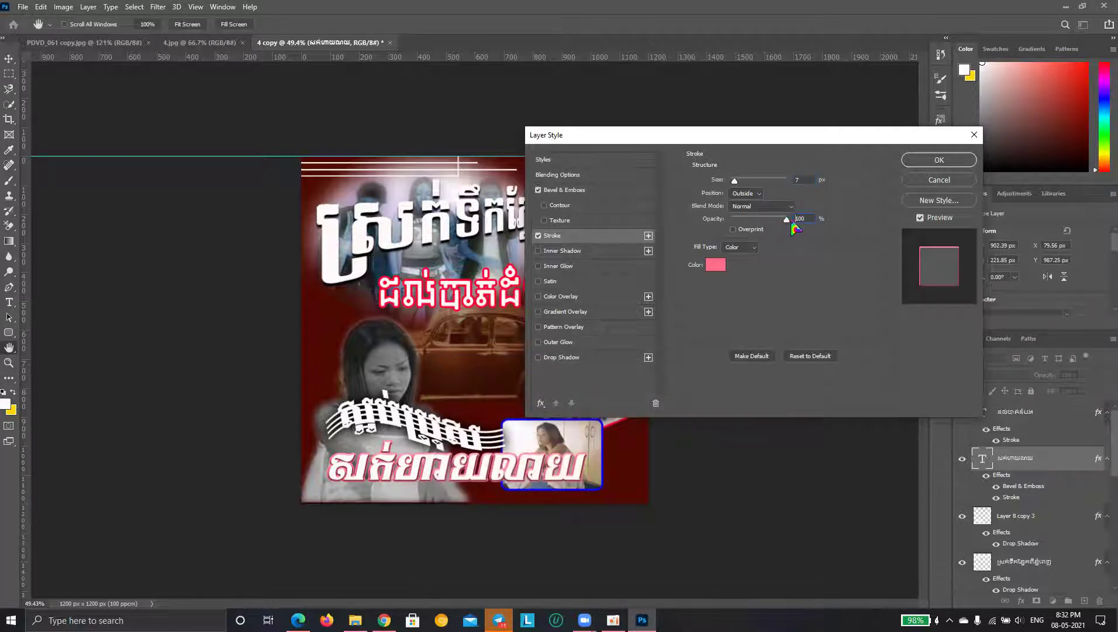
{"action": "left_click_drag", "start_coordinate": [793, 222], "coordinate": [755, 229]}
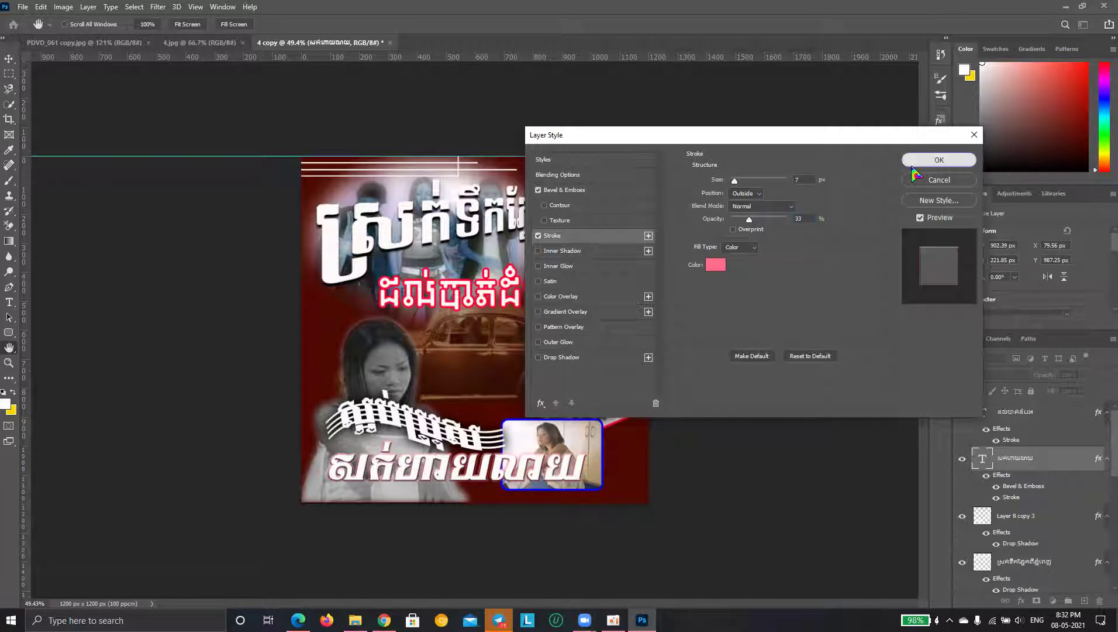
{"action": "left_click", "coordinate": [922, 161]}
{"action": "scroll", "coordinate": [497, 417], "scroll_direction": "up", "scroll_amount": 1}
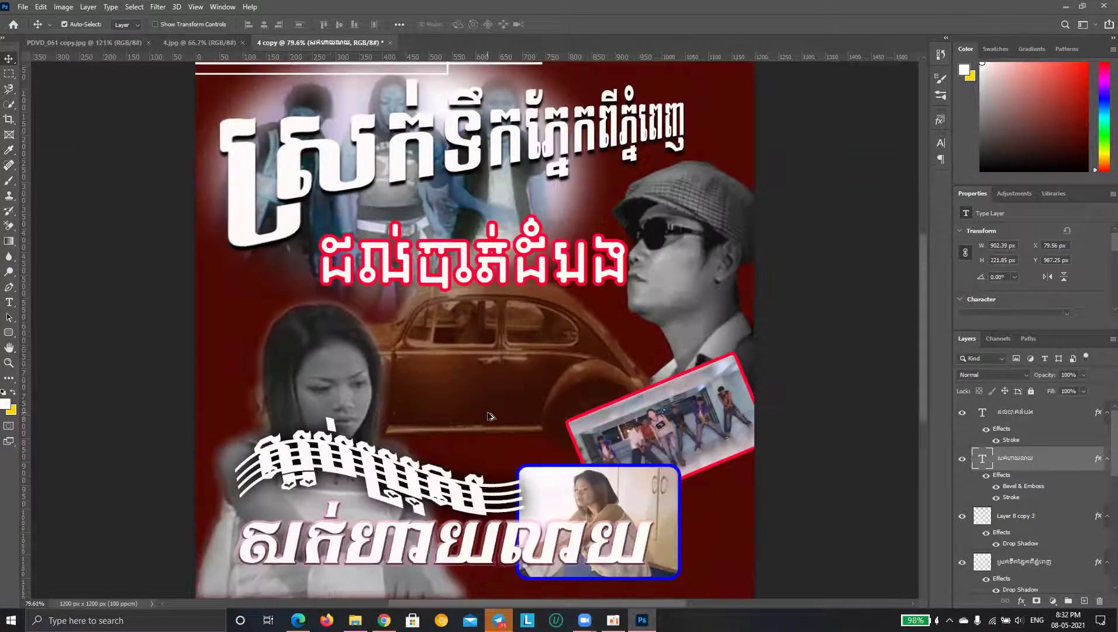
{"action": "scroll", "coordinate": [500, 412], "scroll_direction": "up", "scroll_amount": 1}
{"action": "scroll", "coordinate": [506, 412], "scroll_direction": "up", "scroll_amount": 1}
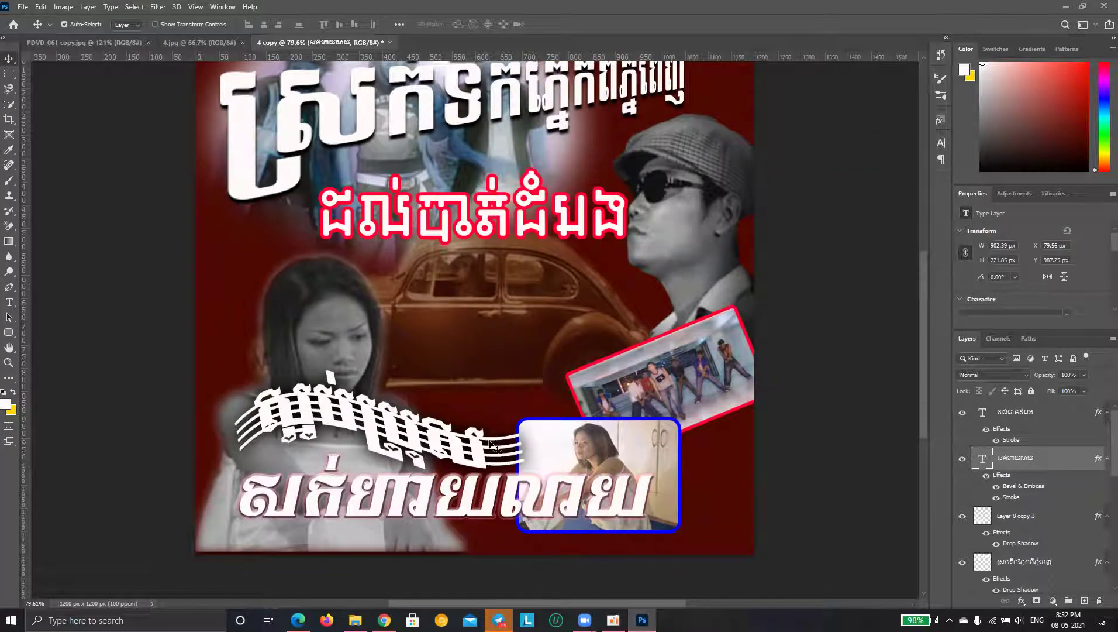
{"action": "scroll", "coordinate": [492, 446], "scroll_direction": "down", "scroll_amount": 2}
{"action": "scroll", "coordinate": [486, 252], "scroll_direction": "up", "scroll_amount": 1}
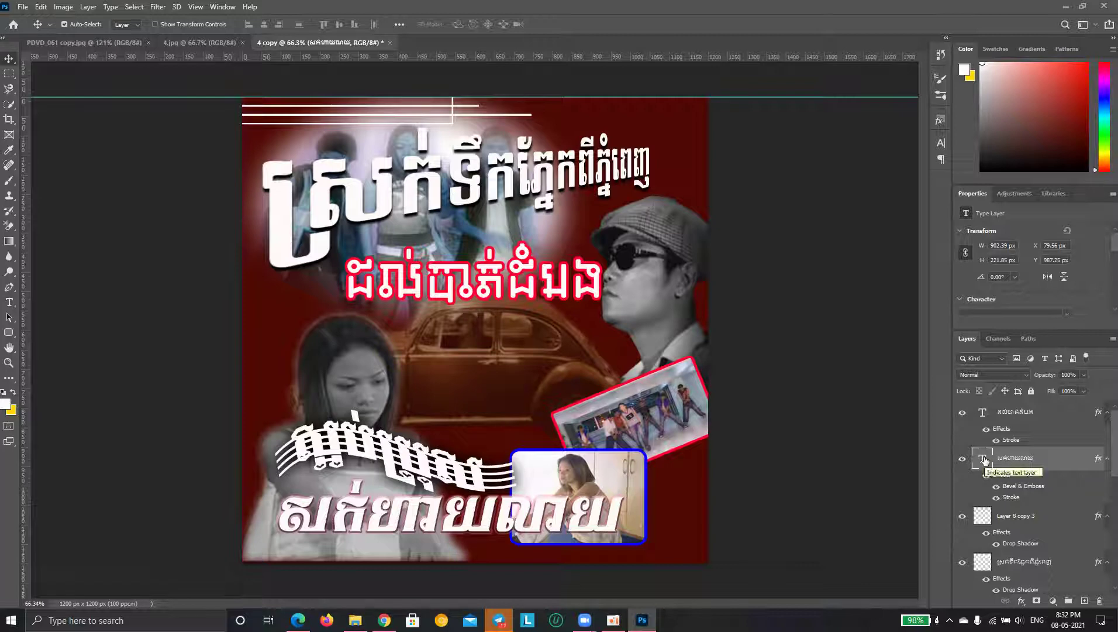
{"action": "right_click", "coordinate": [985, 461]}
{"action": "left_click", "coordinate": [1022, 474]}
{"action": "right_click", "coordinate": [1023, 477]}
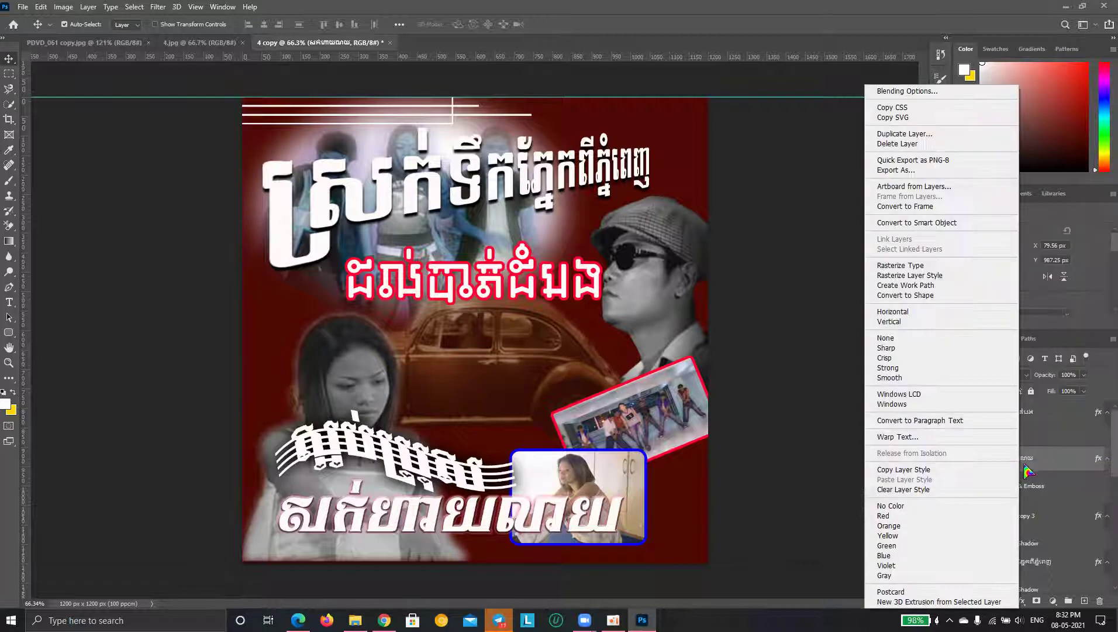
{"action": "left_click", "coordinate": [1053, 465]}
{"action": "right_click", "coordinate": [1053, 464]}
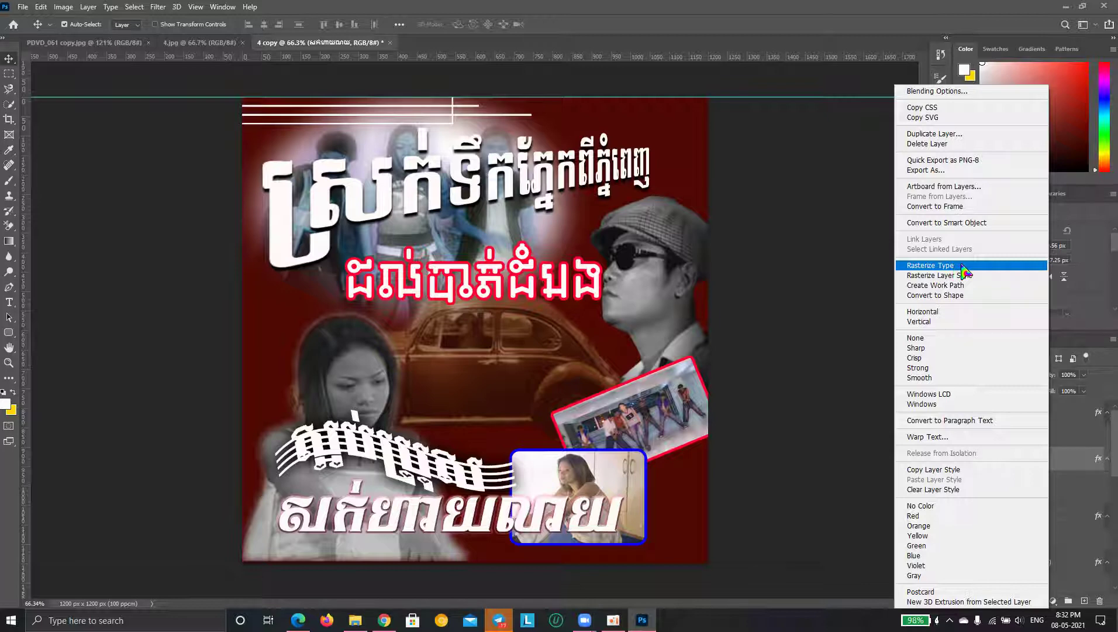
{"action": "left_click", "coordinate": [870, 294]}
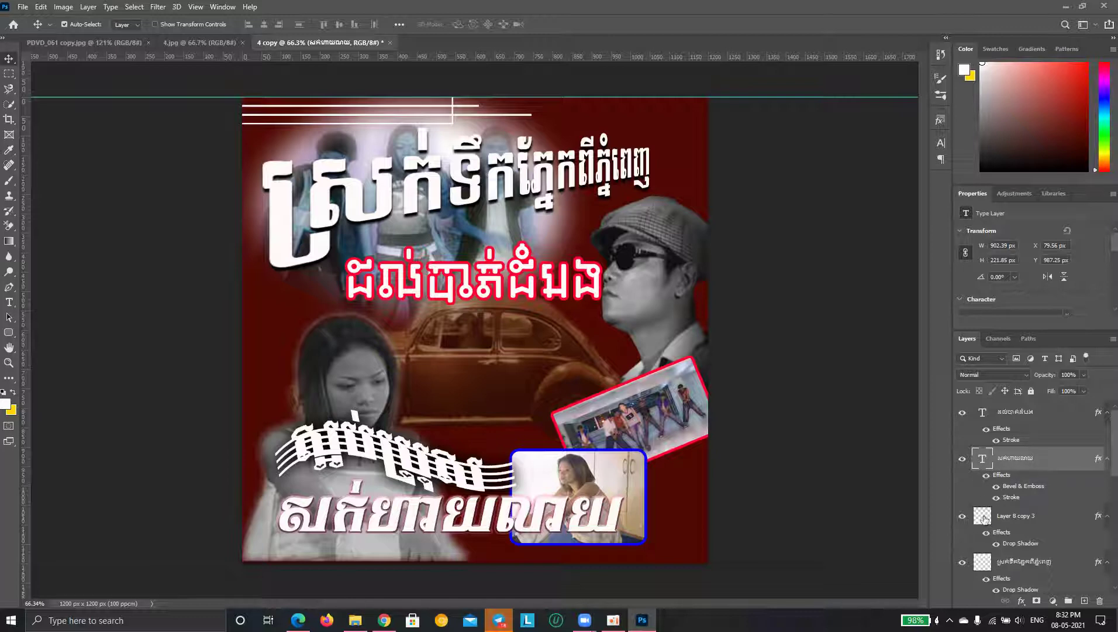
{"action": "left_click", "coordinate": [984, 519]}
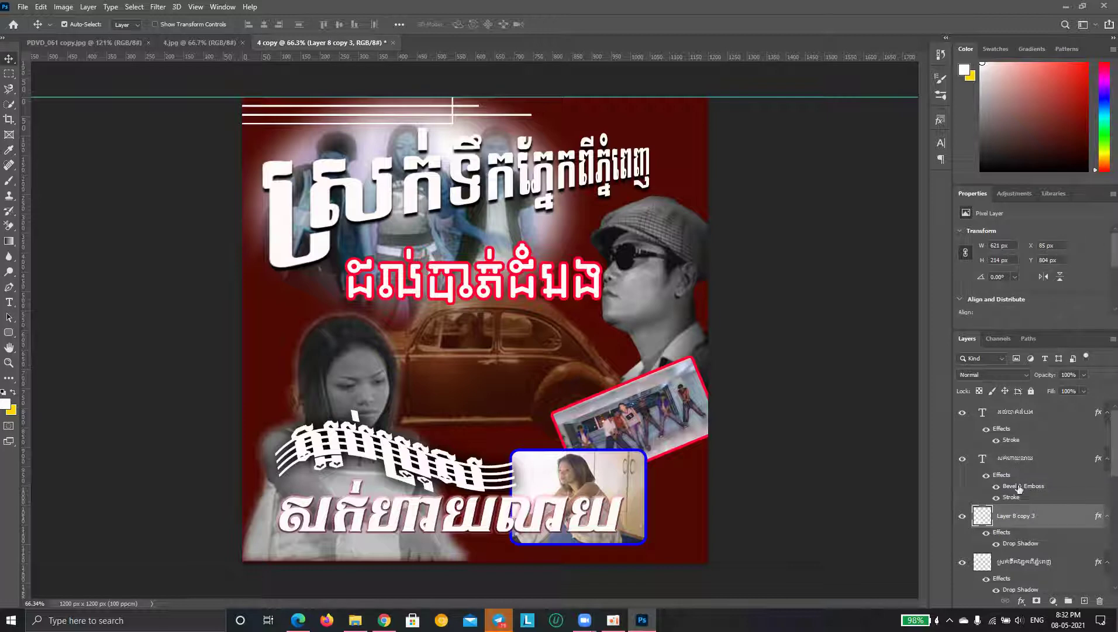
{"action": "left_click", "coordinate": [1006, 467]}
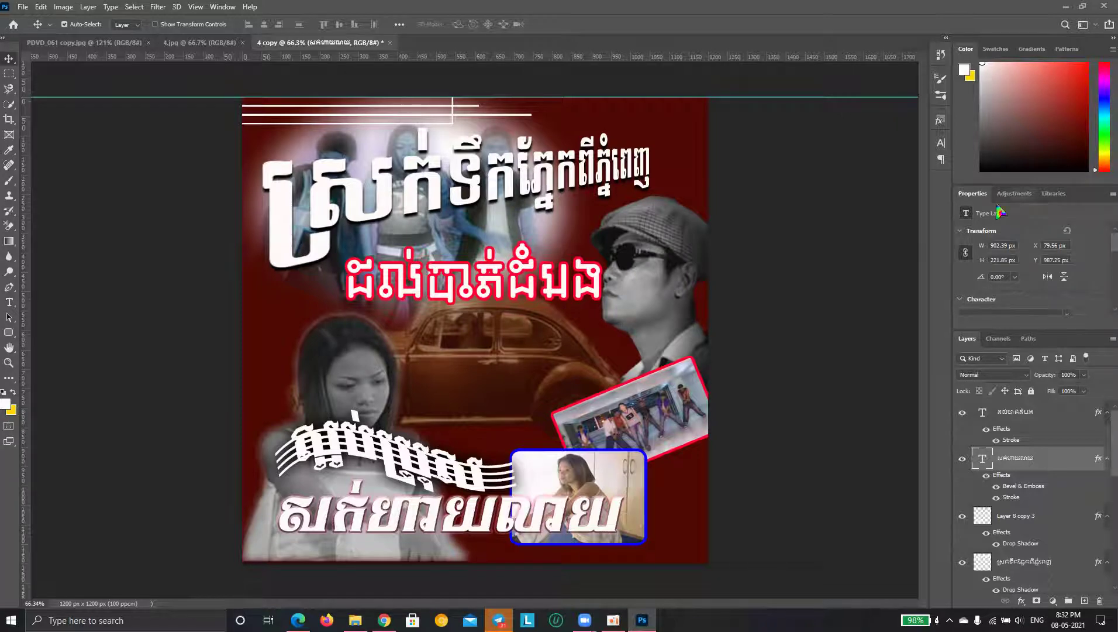
{"action": "left_click", "coordinate": [773, 287]}
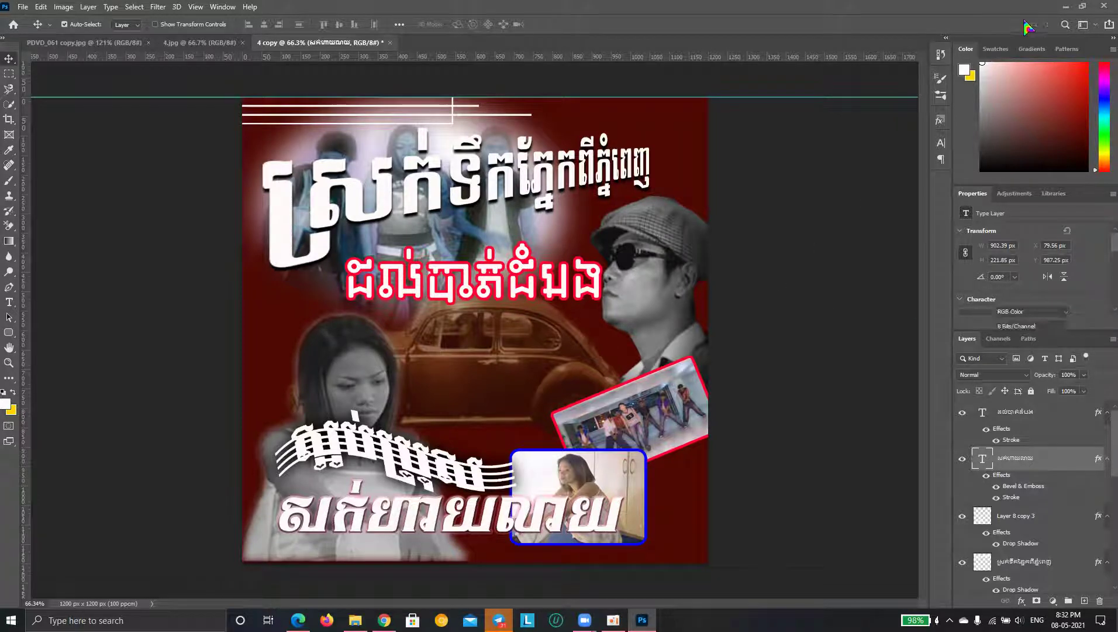
Minimize Photoshop, the browser and File Explorer, then bring up the oCam recorder
{"action": "left_click", "coordinate": [1064, 7]}
{"action": "left_click", "coordinate": [1051, 7]}
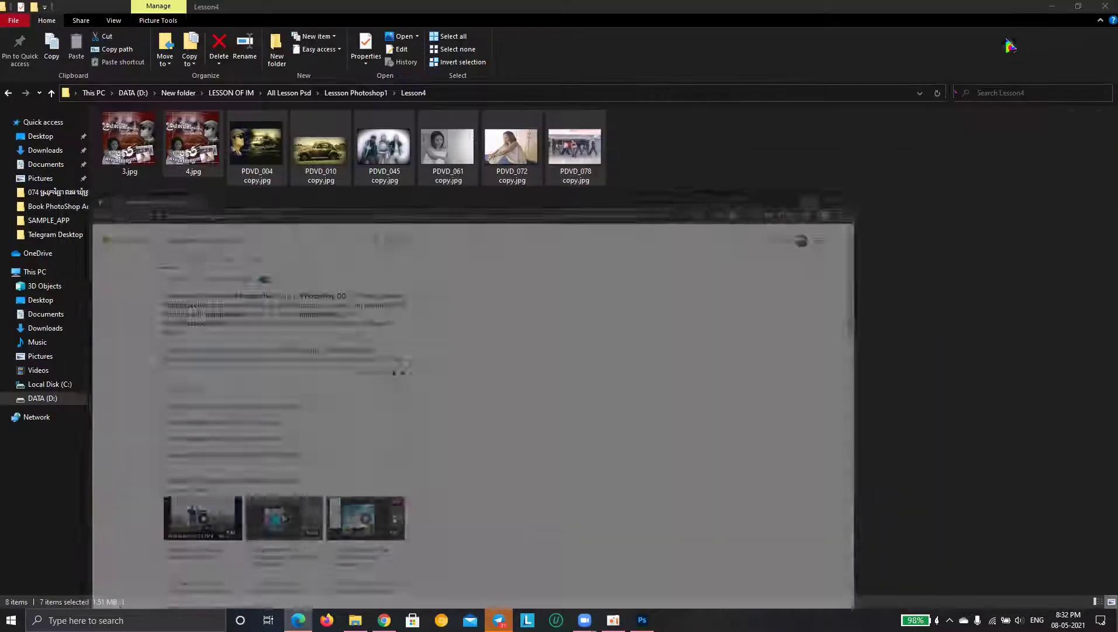
{"action": "left_click", "coordinate": [1051, 7]}
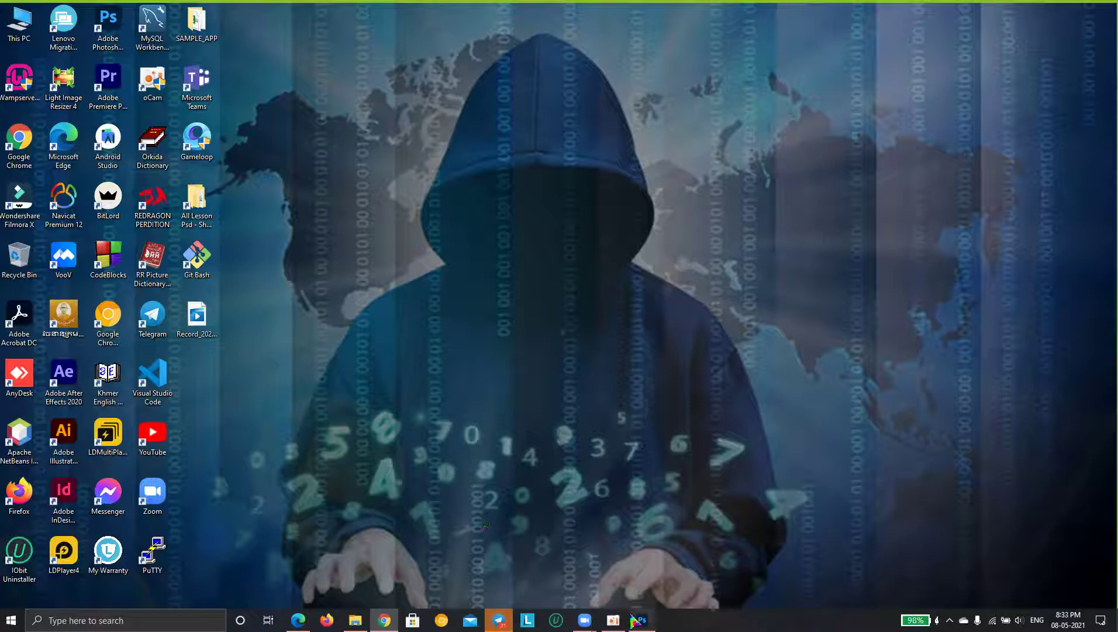
{"action": "left_click", "coordinate": [613, 620]}
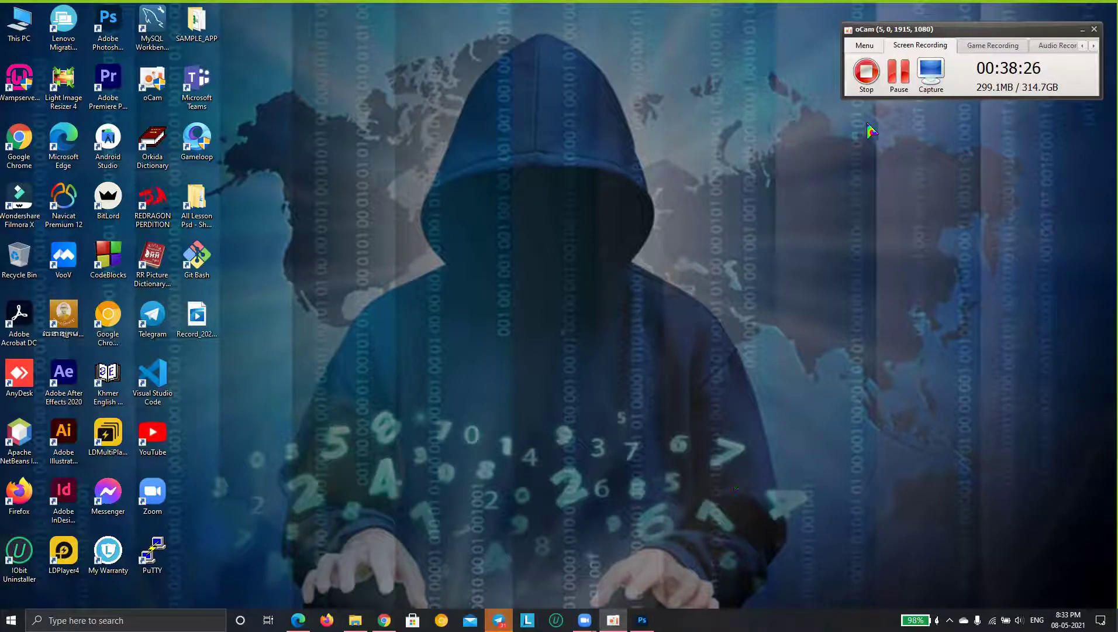